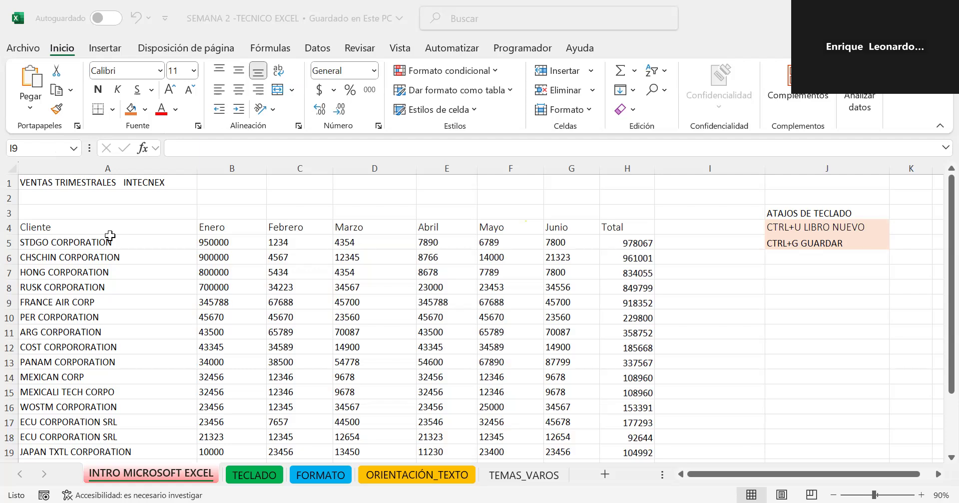
Make the Cliente header in A4 italic, underlined and bold.
left_click(164, 226)
left_click(118, 89)
left_click(138, 92)
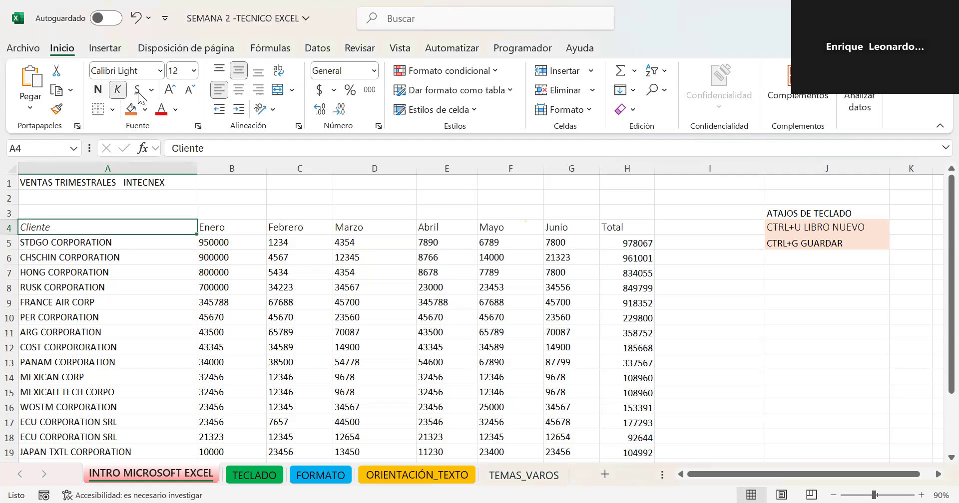
key("ctrl+n")
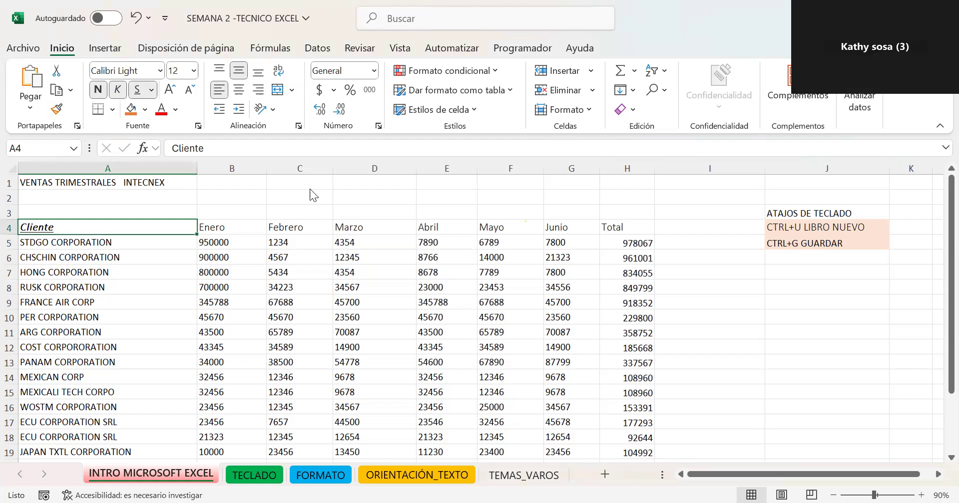
key("ctrl+u")
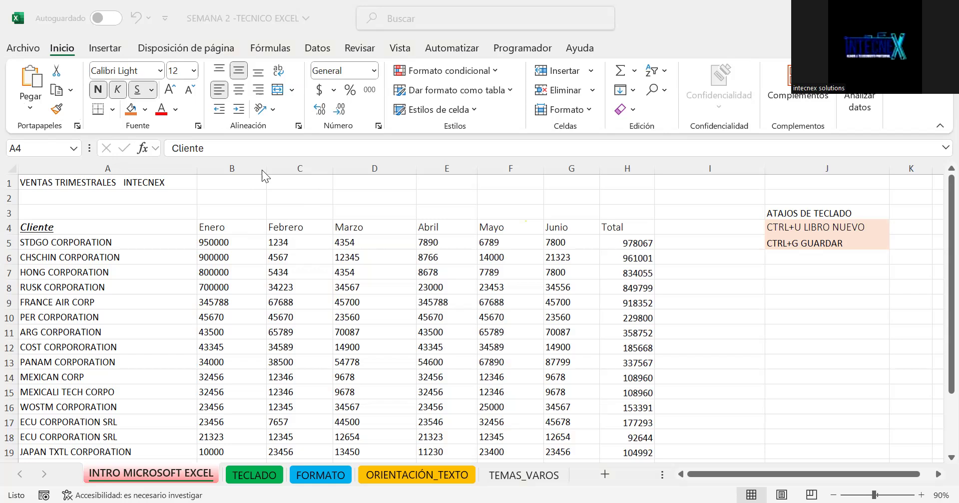
Fill the Cliente header cell A4 with the blue theme color.
left_click(136, 231)
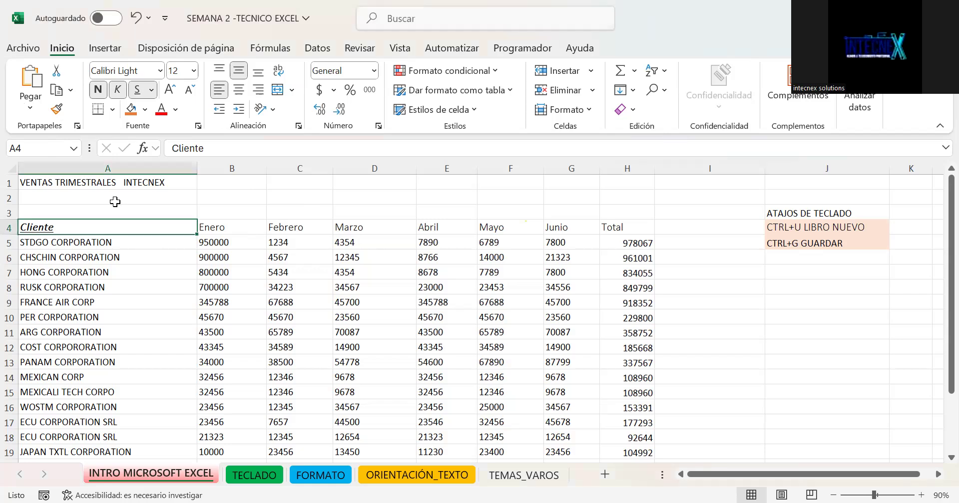
left_click(145, 110)
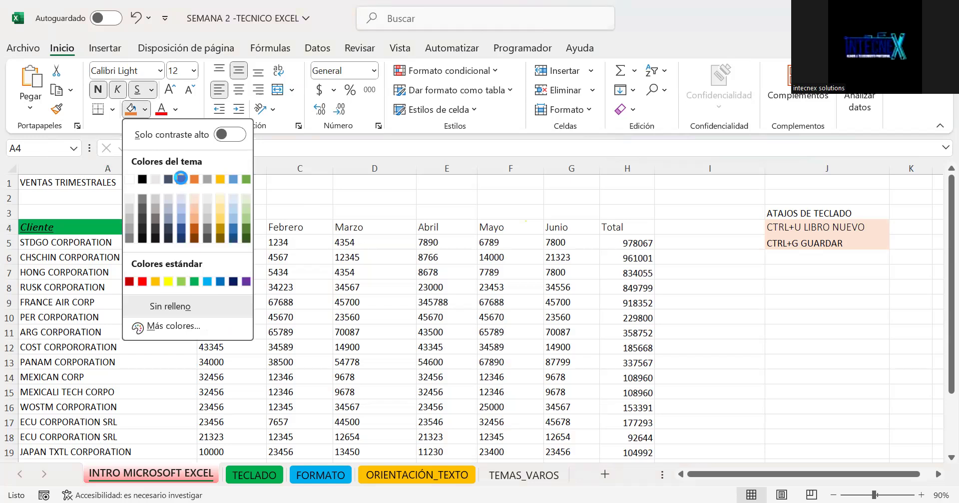
left_click(181, 178)
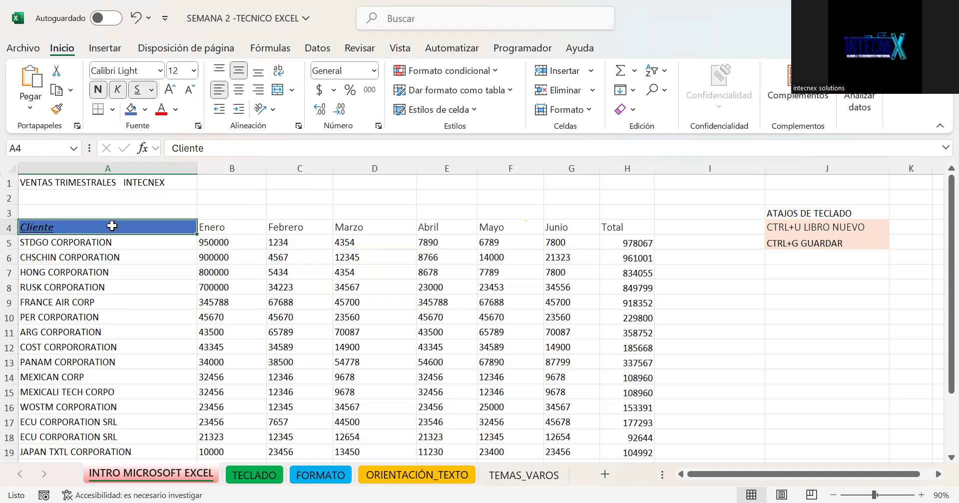
Try copying the Cliente header's formatting onto the month and Total headers in B4:H4 with Format Painter, and undo it.
left_click(141, 242)
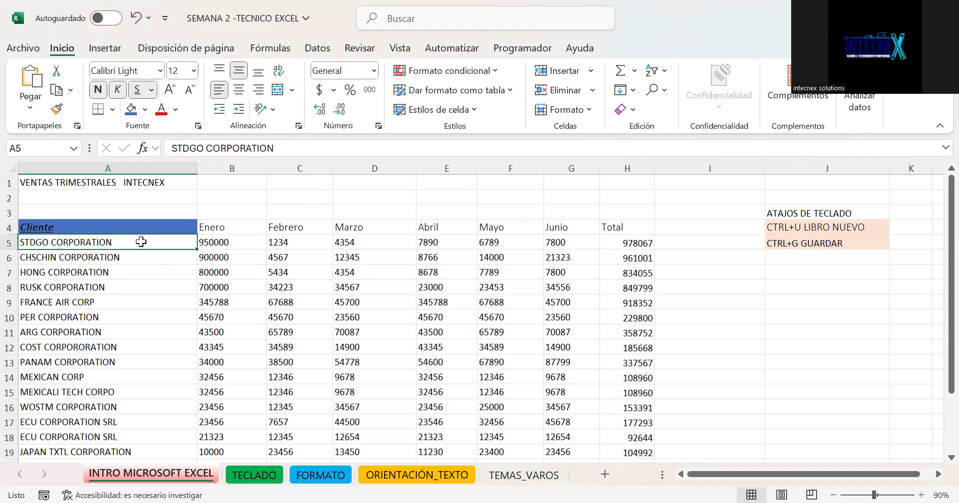
left_click(251, 226)
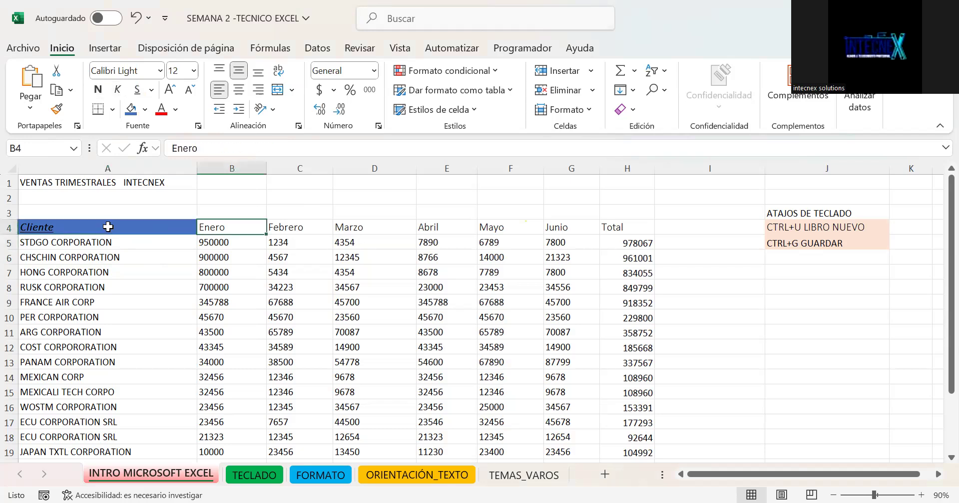
left_click(108, 227)
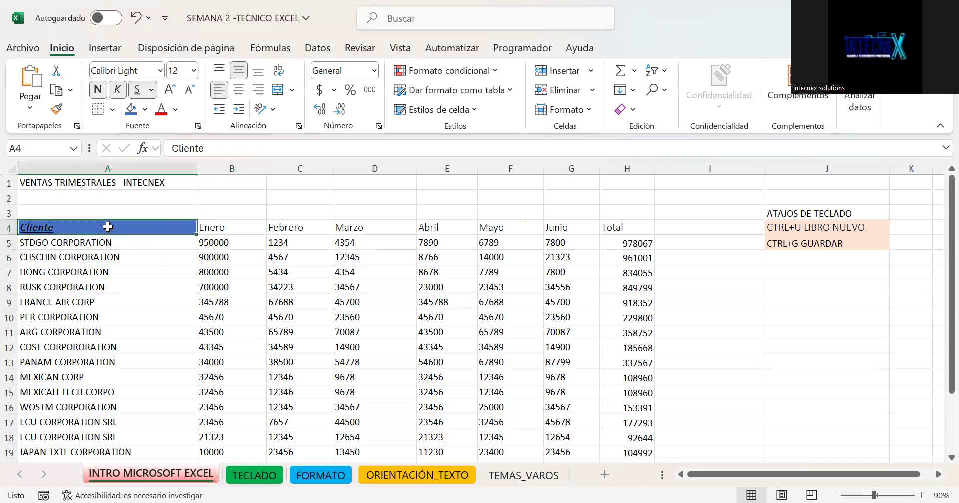
left_click(56, 109)
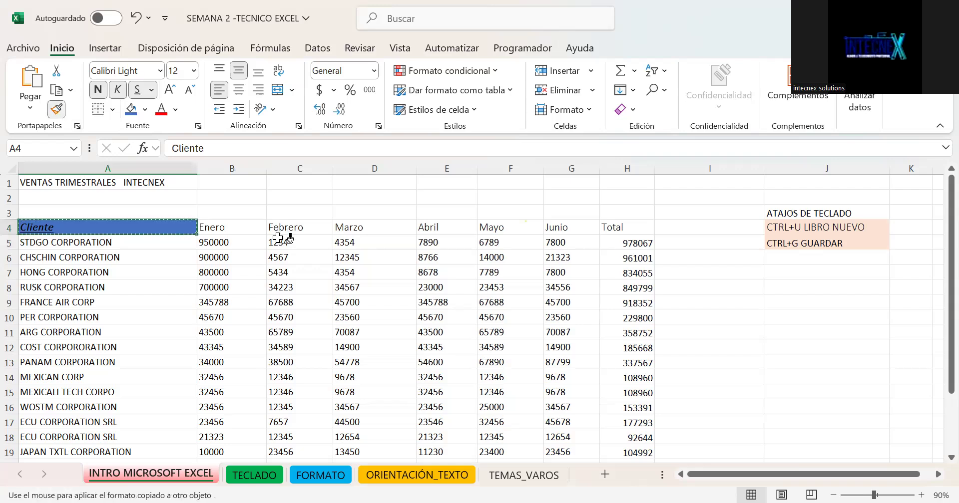
mouse_move(231, 227)
left_mouse_down()
mouse_move(550, 217)
mouse_move(628, 226)
left_mouse_up()
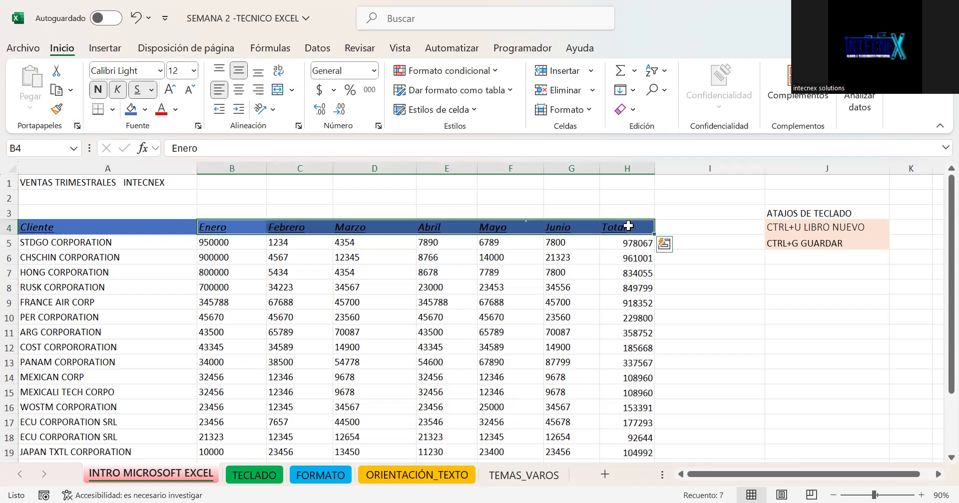
key("ctrl+z")
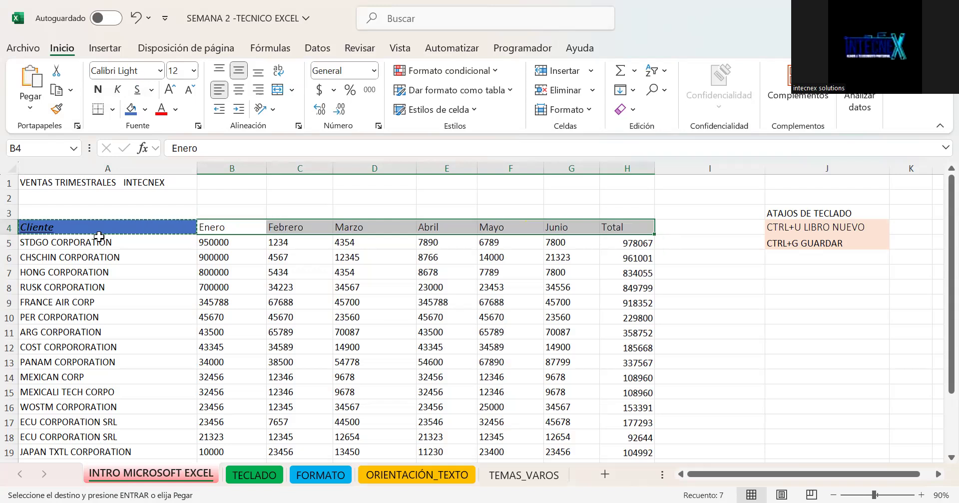
Clear only the formats from the Cliente header cell A4, and undo the clearing.
left_click(99, 238)
left_click(110, 228)
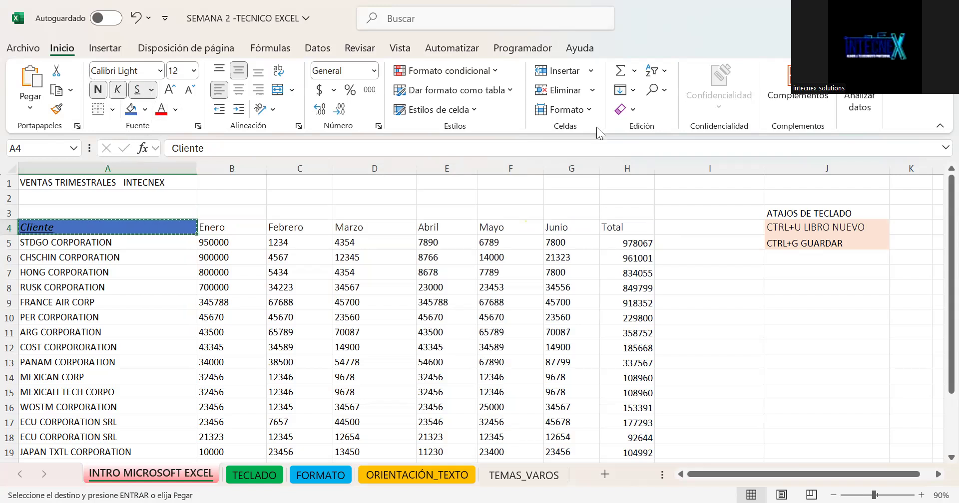
left_click(630, 110)
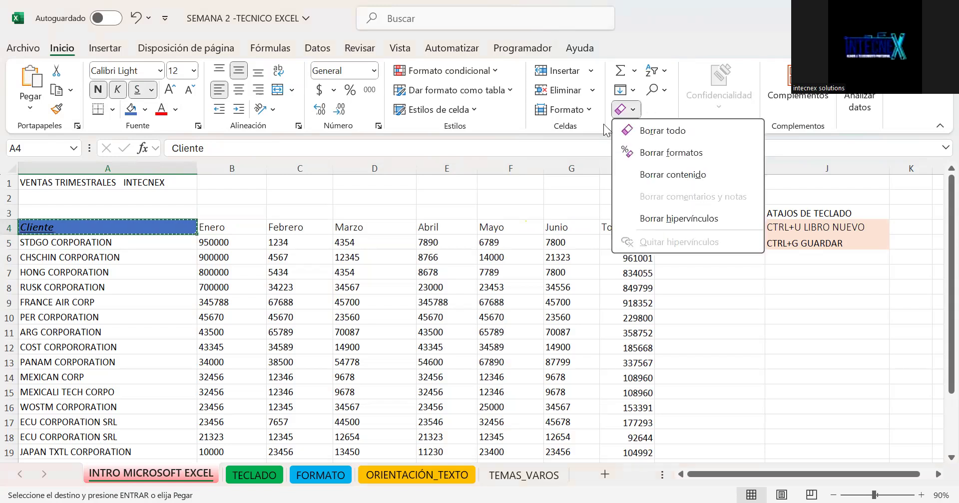
left_click(666, 152)
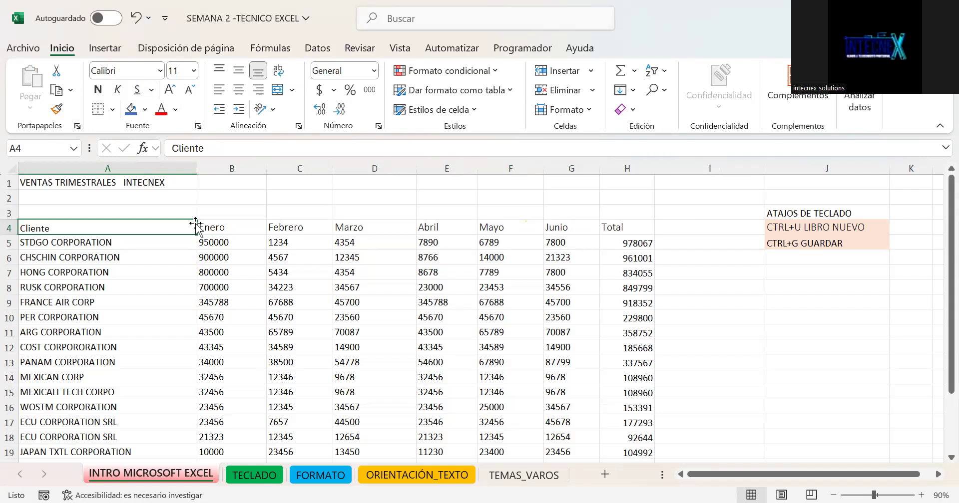
key("ctrl+z")
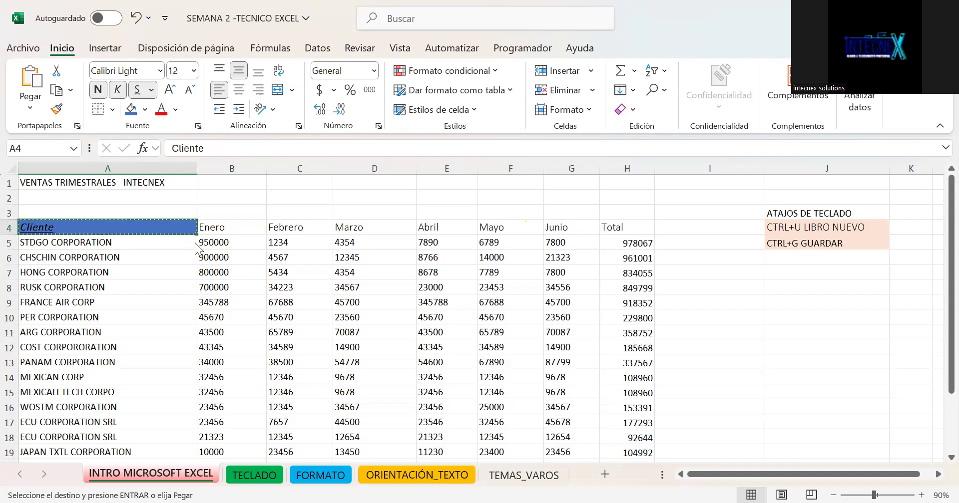
Clear both content and formatting from the Cliente header cell A4, and undo the clearing.
right_click(164, 229)
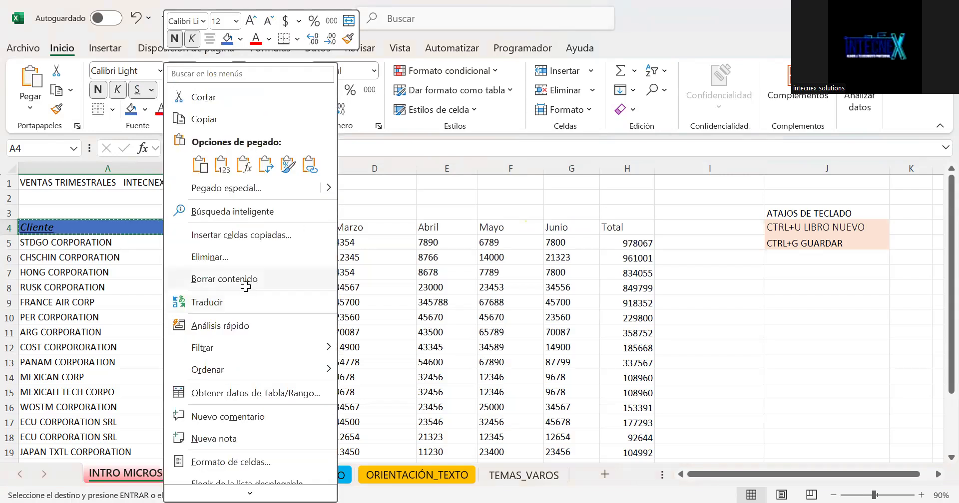
key("Escape")
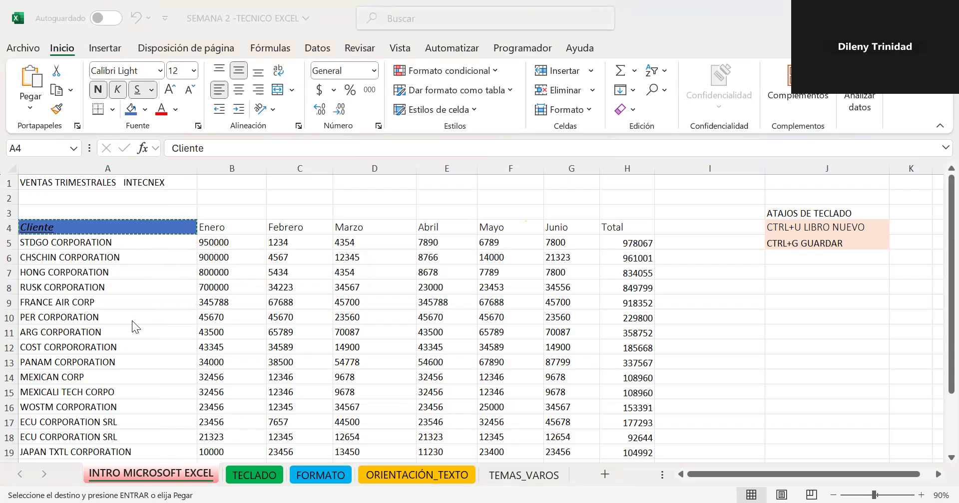
left_click(635, 110)
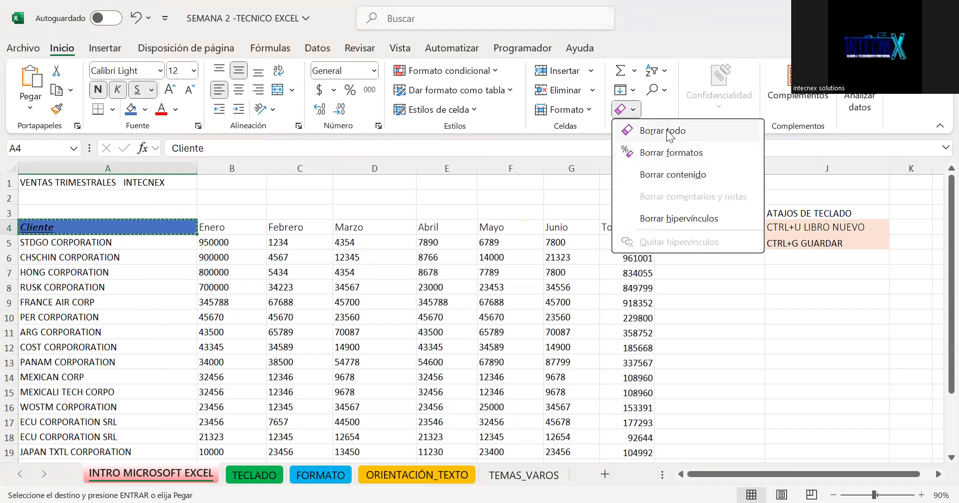
left_click(669, 132)
key("ctrl+z")
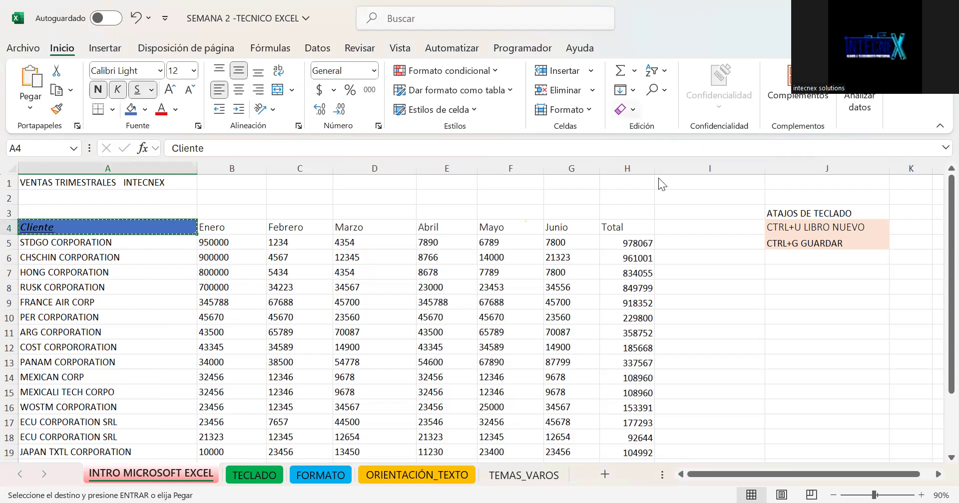
Delete only the contents of the Cliente header cell A4, and undo the deletion.
key("Delete")
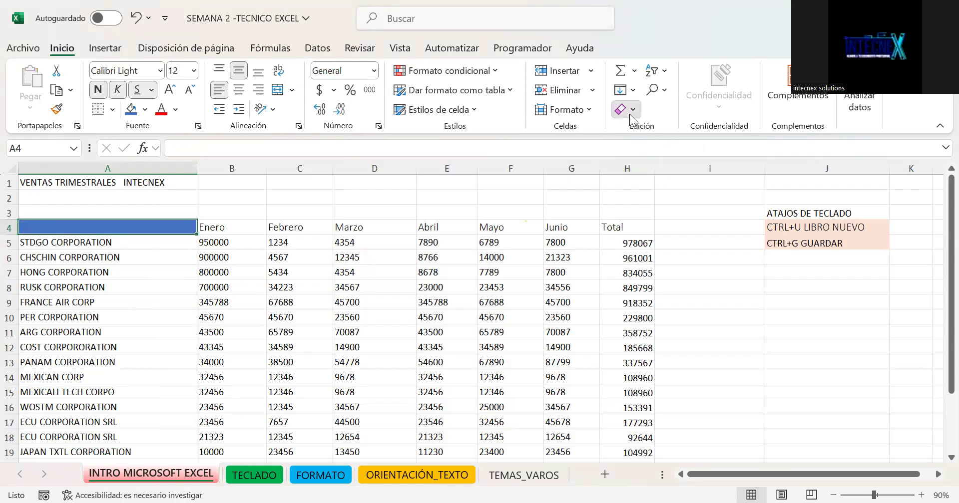
key("ctrl+z")
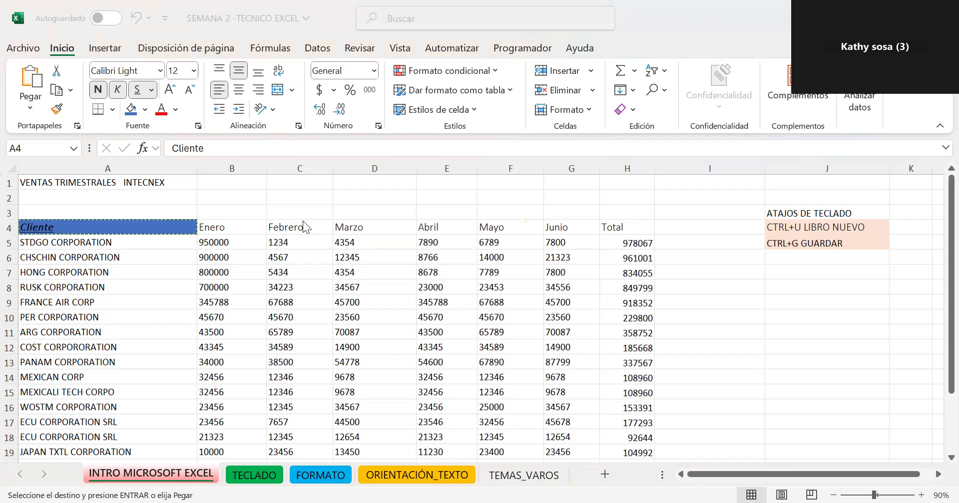
double_click(150, 257)
key("Escape")
key("Up")
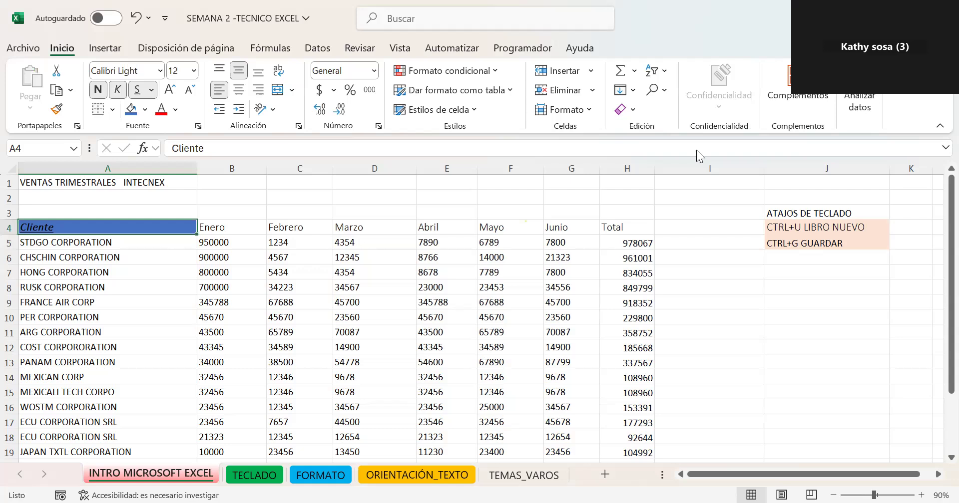
Copy the plain formatting of the STDGO CORPORATION cell A5 onto the Cliente header in A4 with Format Painter.
key("ctrl+u")
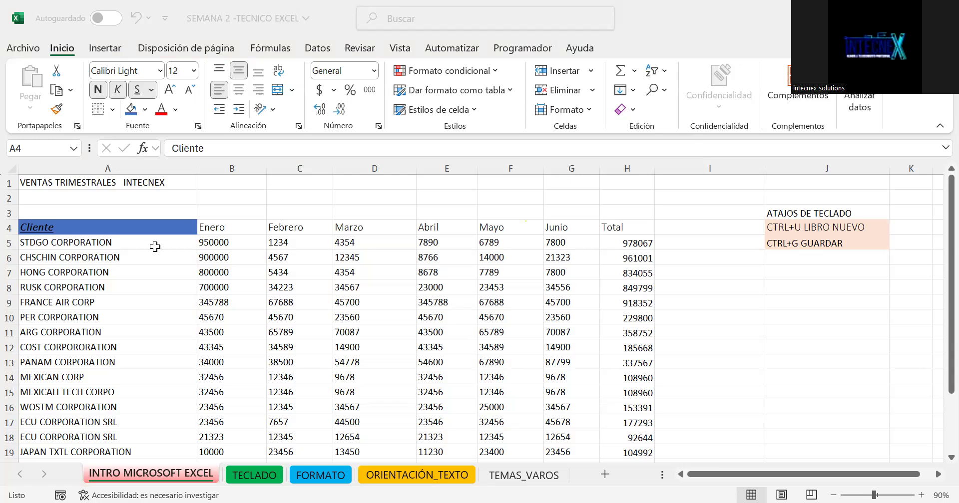
left_click(155, 246)
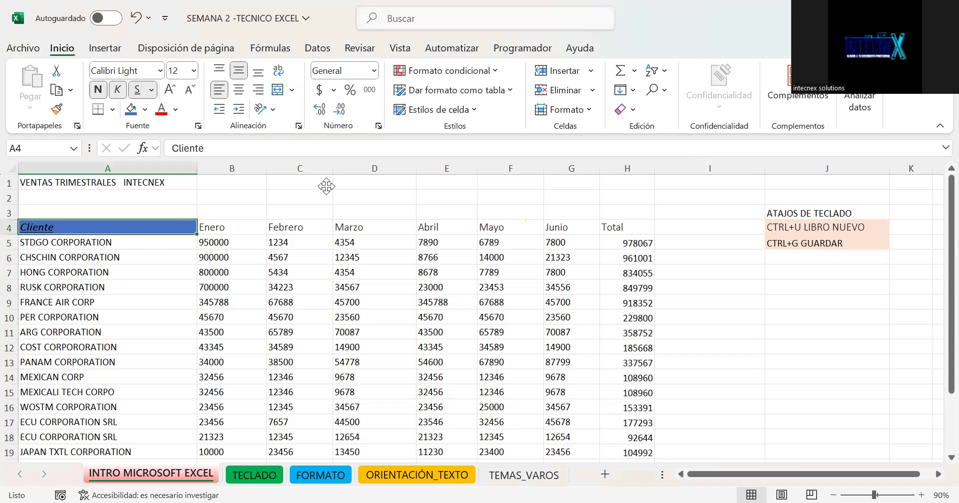
left_click(160, 250)
left_click(56, 109)
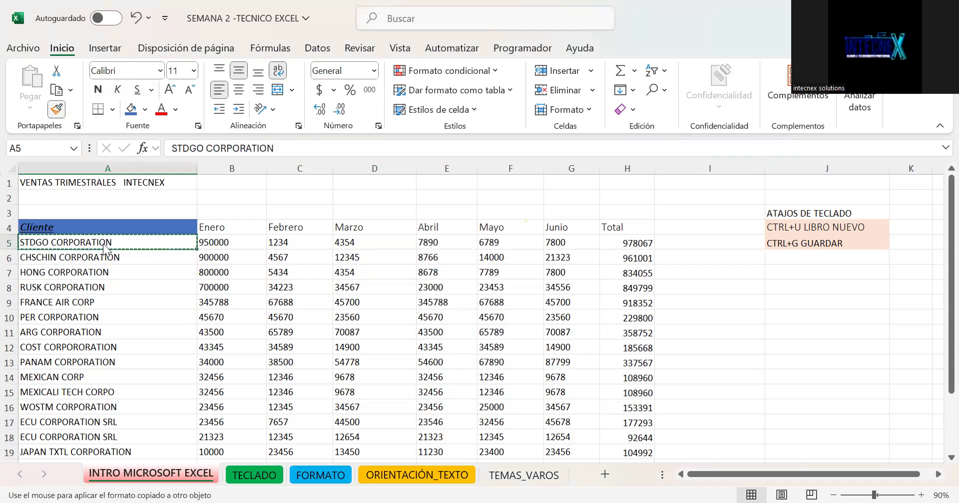
left_click(125, 228)
left_click(188, 256)
left_click(131, 225)
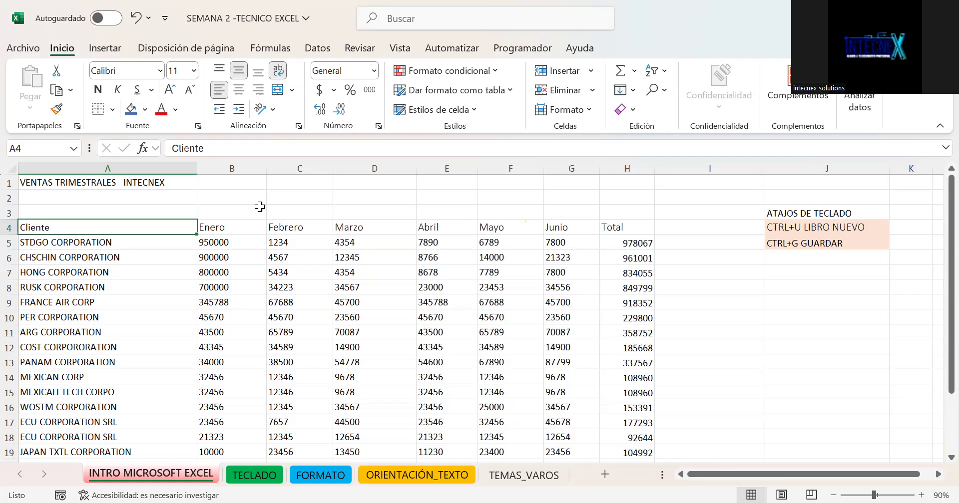
Apply a double underline to the Cliente header in A4, and remove the underline again.
key("ctrl+u")
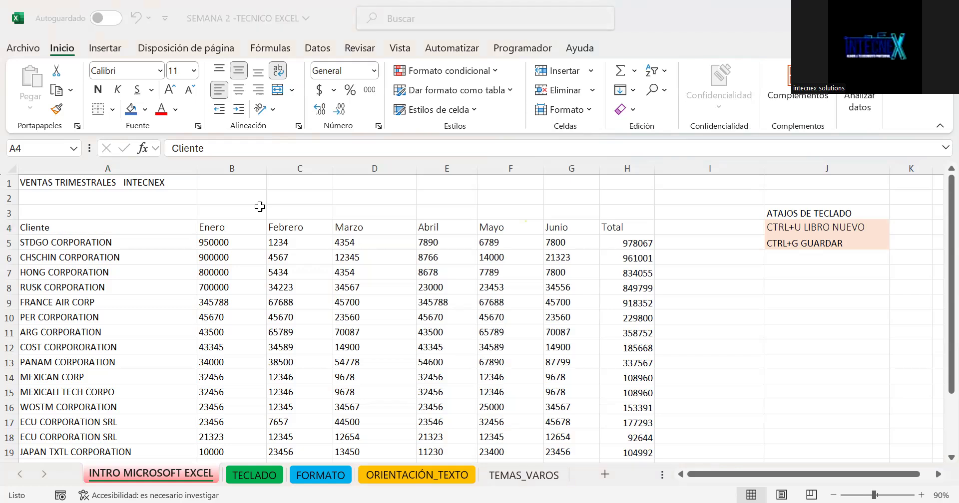
left_click(340, 198)
left_click(151, 92)
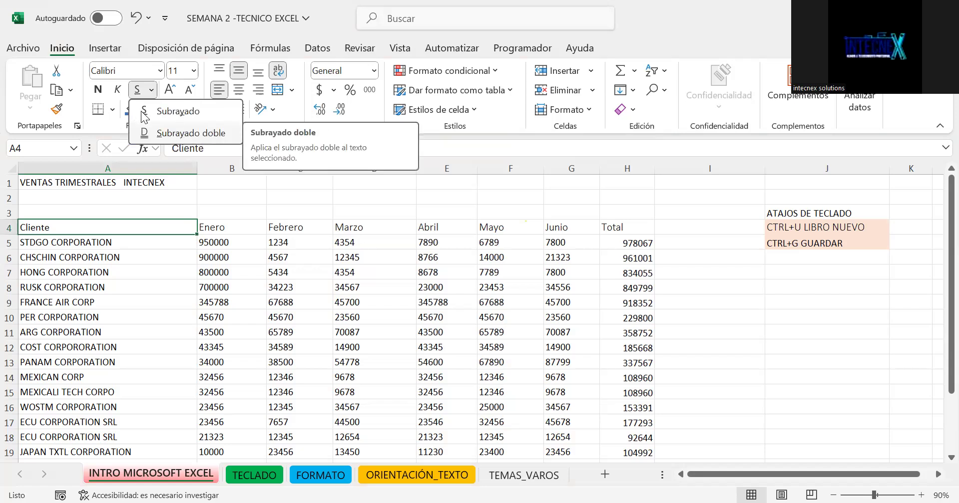
left_click(168, 136)
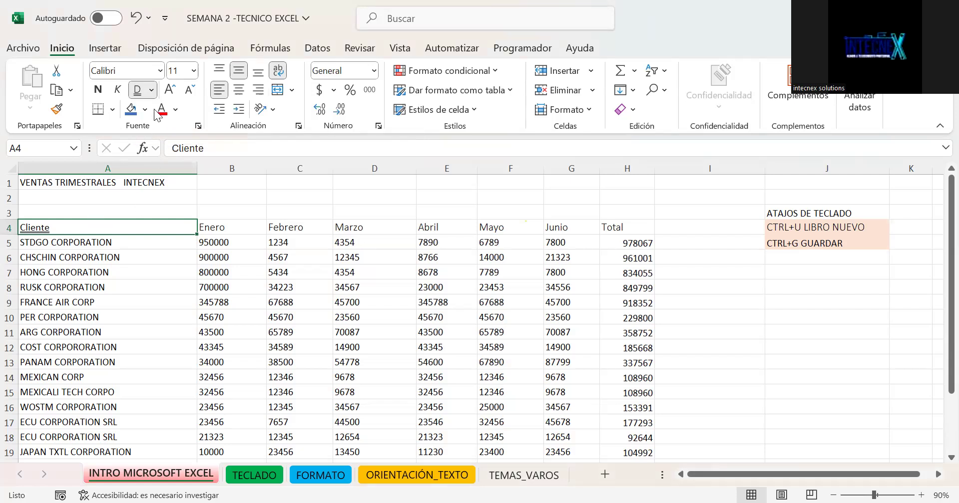
left_click(146, 93)
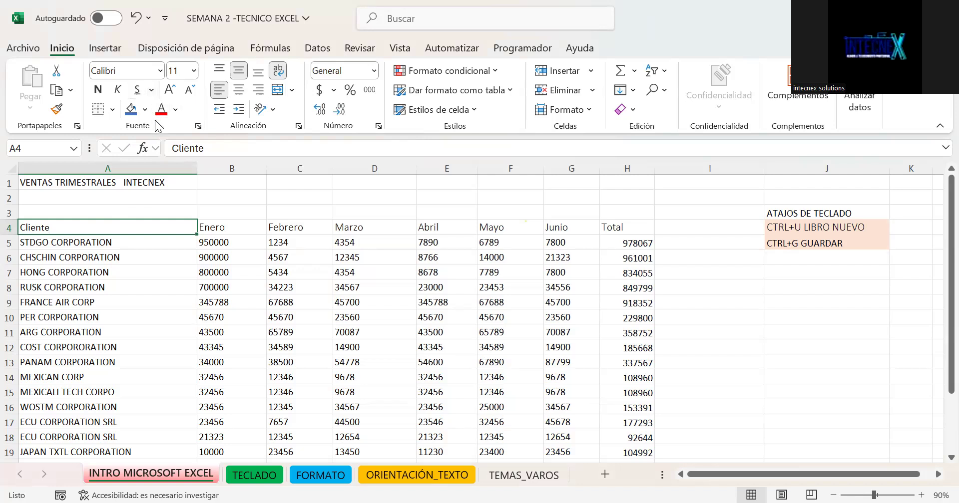
left_click(150, 92)
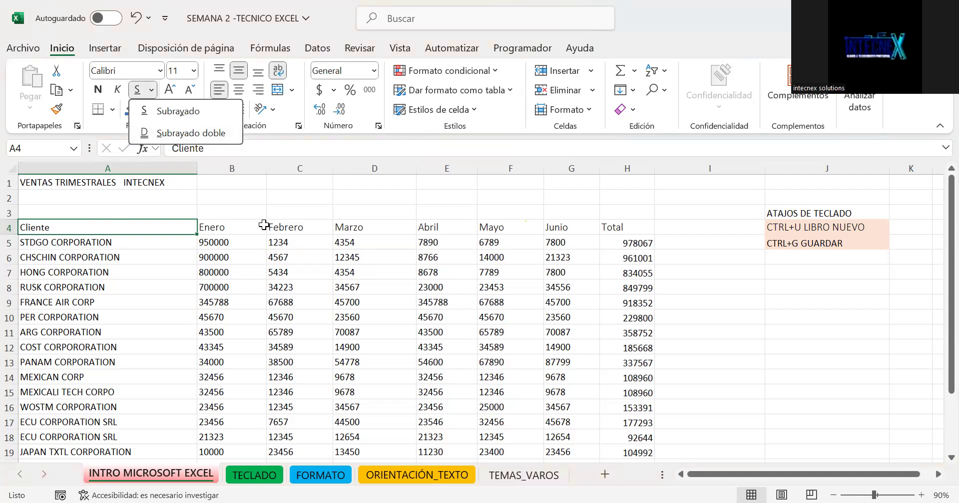
left_click(204, 254)
left_click(97, 239)
left_click(98, 215)
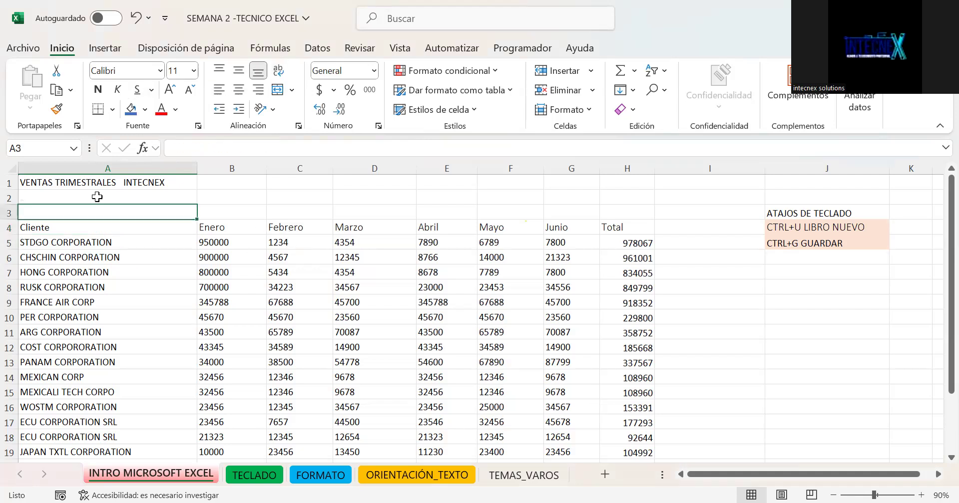
left_click(39, 254)
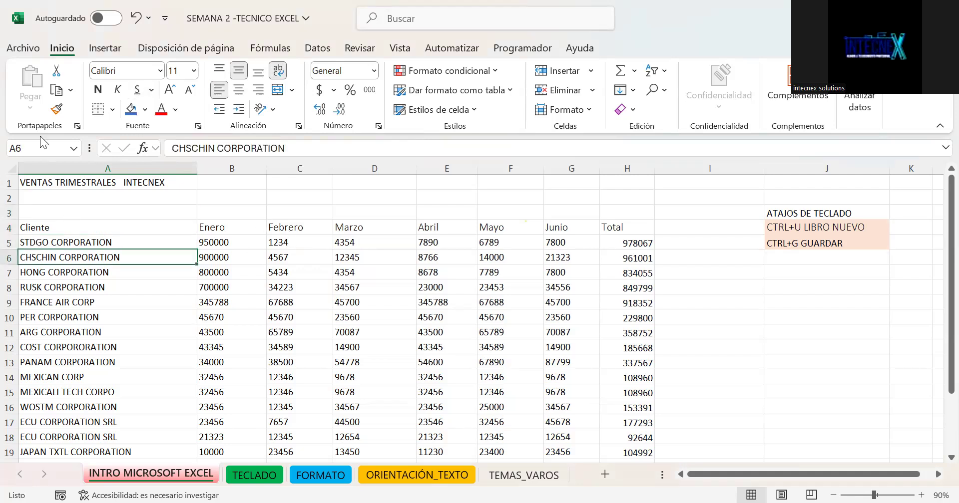
left_click(107, 222)
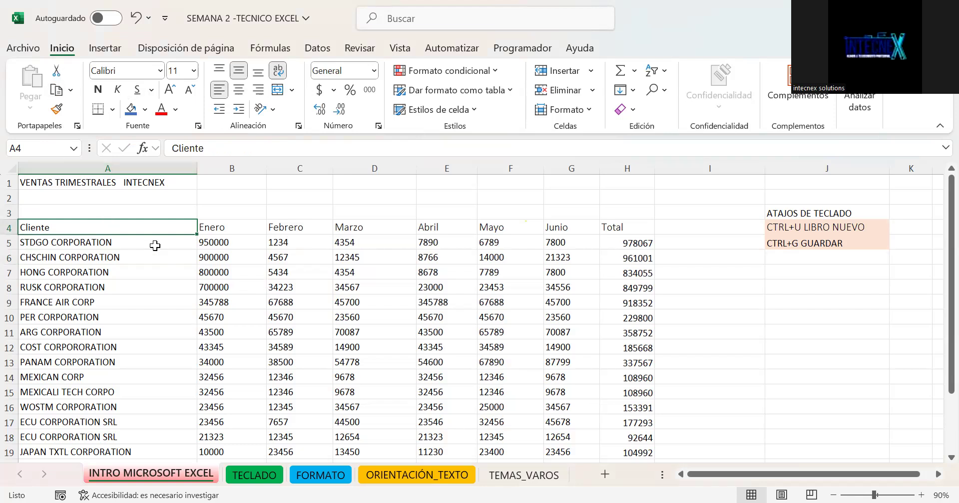
key("Down")
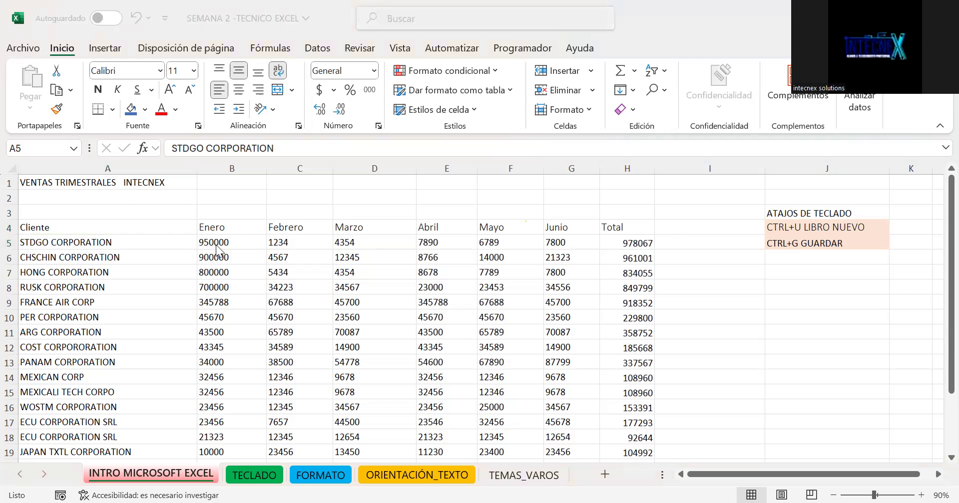
left_click(79, 244)
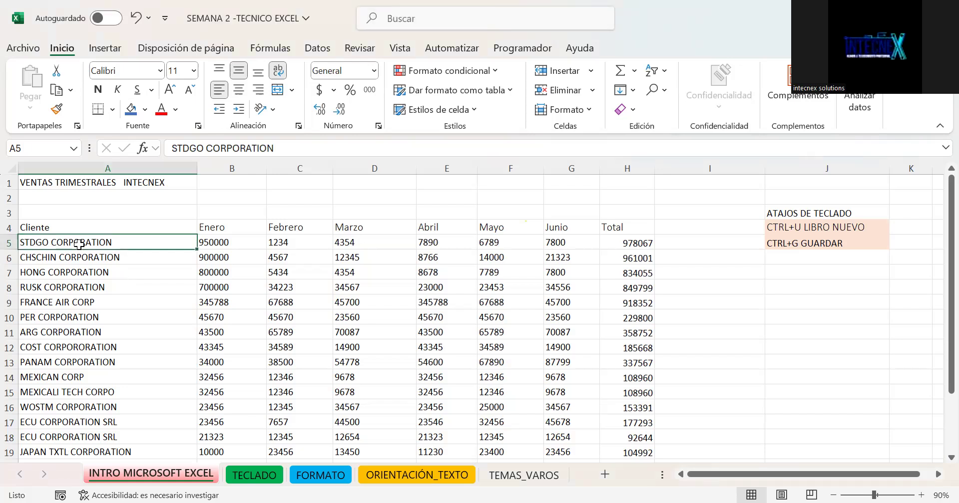
left_click(284, 184)
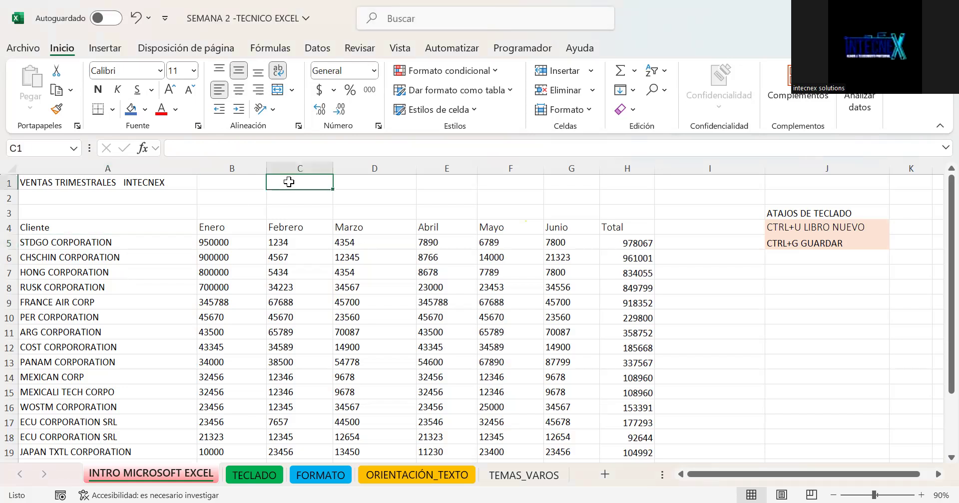
left_click(118, 242)
left_click(287, 179)
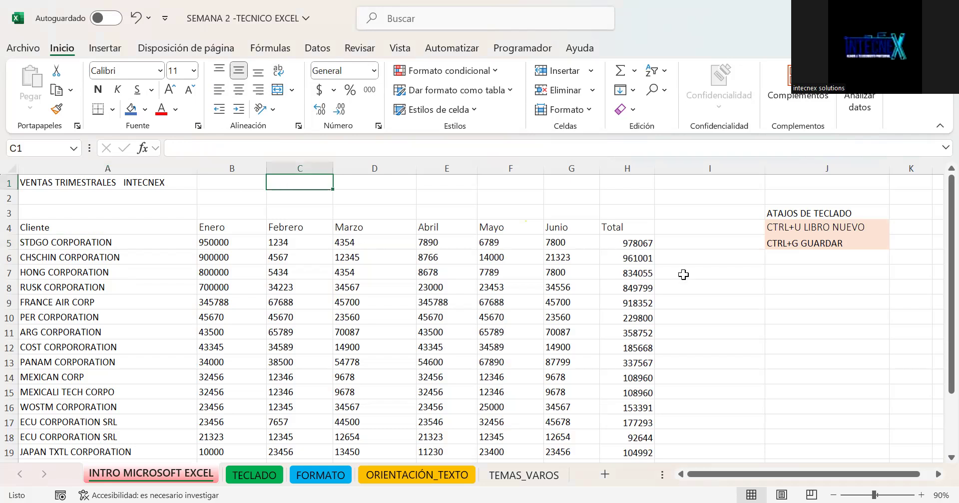
key("ctrl+u")
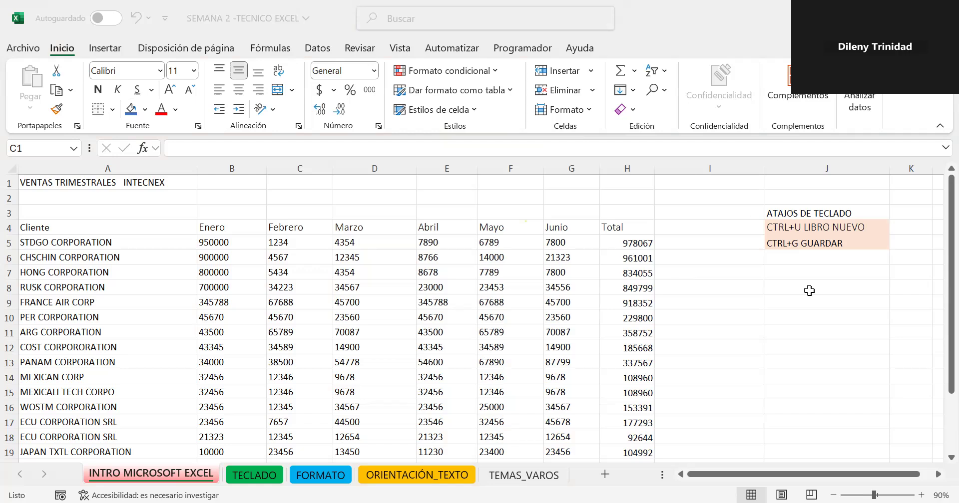
Replace the first entry of the ATAJOS DE TECLADO list in J4 with "ctrl+c copiar".
left_click(812, 228)
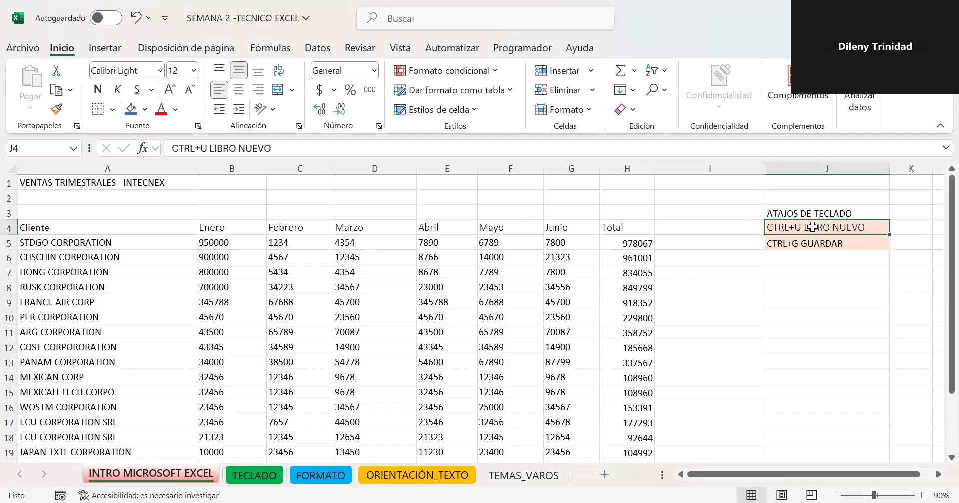
mouse_move(812, 227)
left_mouse_down()
mouse_move(818, 262)
mouse_move(813, 228)
left_mouse_up()
type("ctrl")
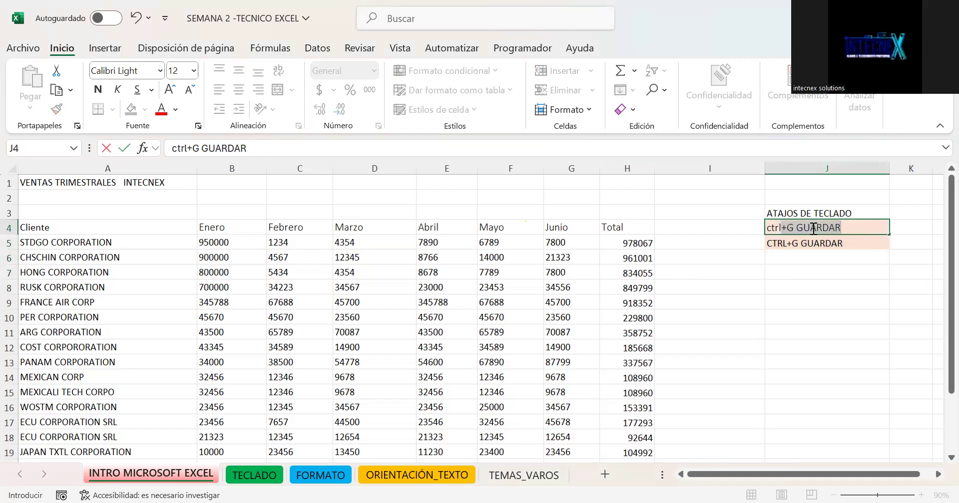
type("+c ")
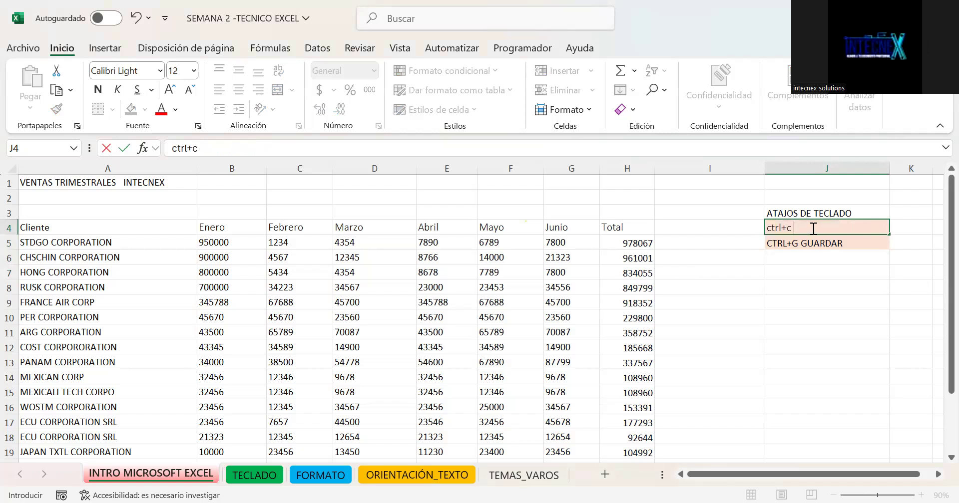
type("copo")
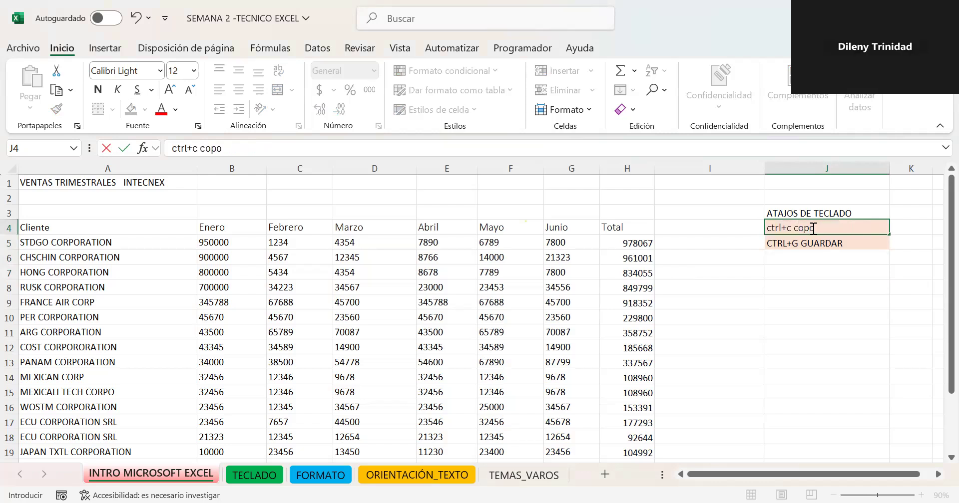
key("BackSpace")
type("iar")
key("Return")
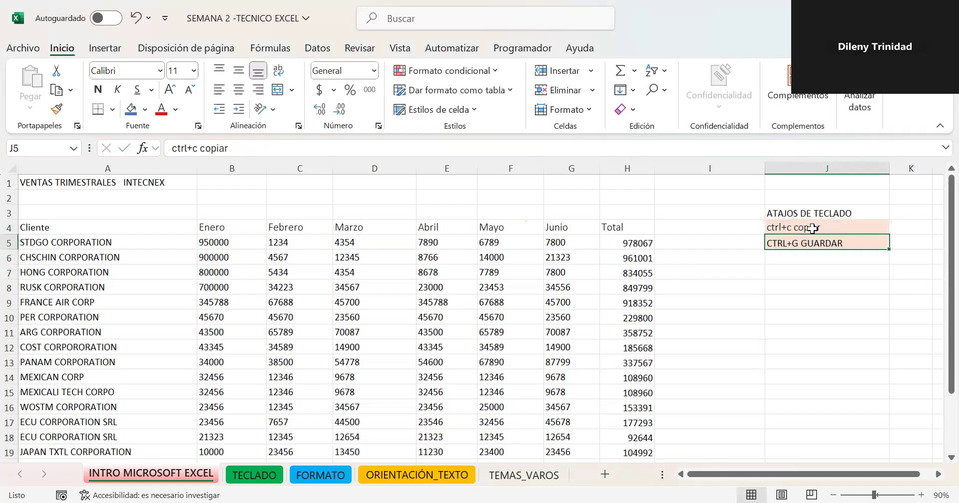
Replace the second shortcut entry in J5 with "ctrl+v ´pegar".
type("ctrl-")
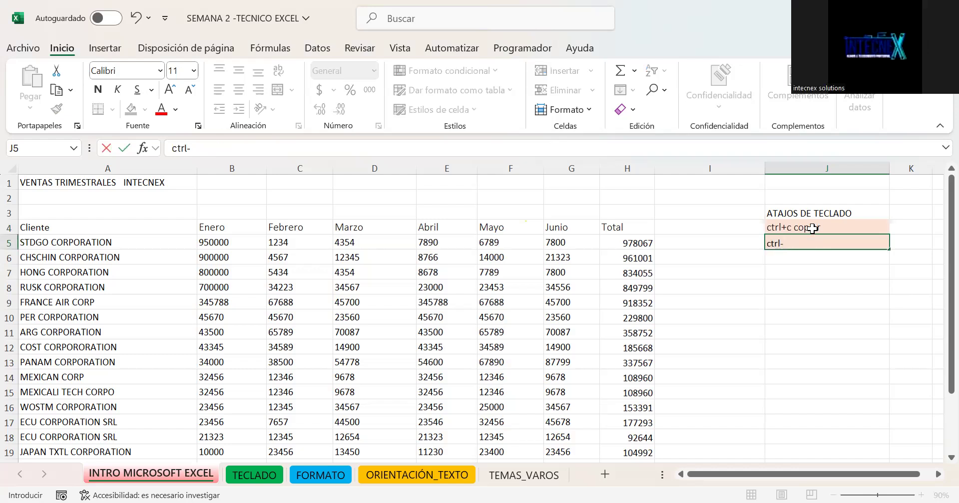
type("+v")
left_click(820, 244)
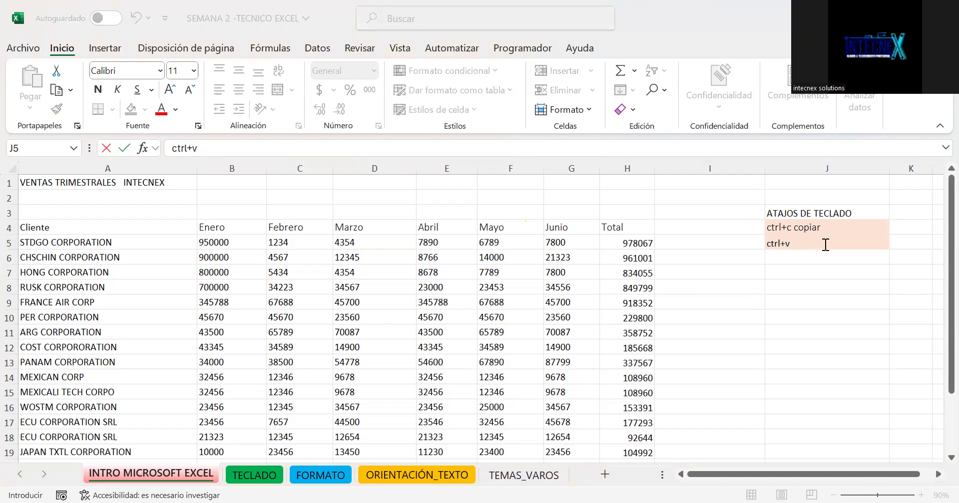
left_click(825, 245)
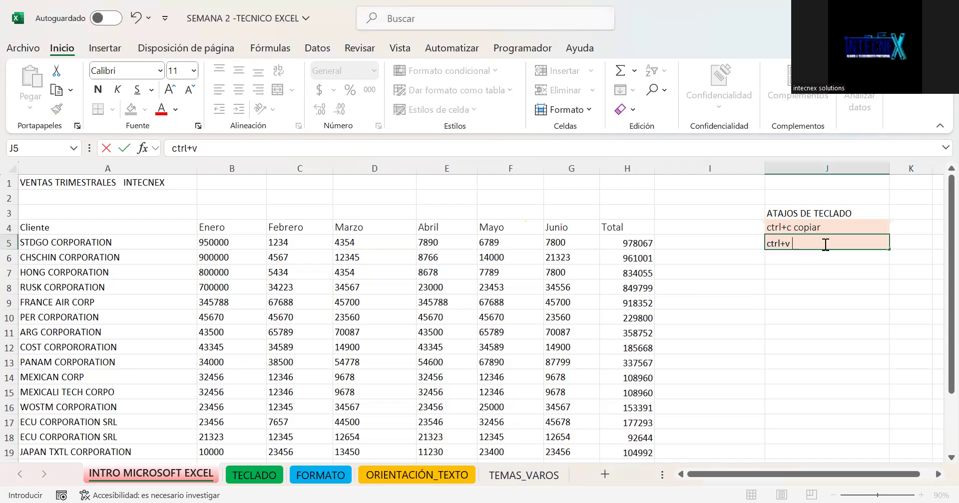
type("éga")
key("BackSpace")
key("BackSpace")
key("BackSpace")
type("´pegar")
key("Return")
Add the entry "ctr+x cortar" to the shortcut list in J6.
type("c")
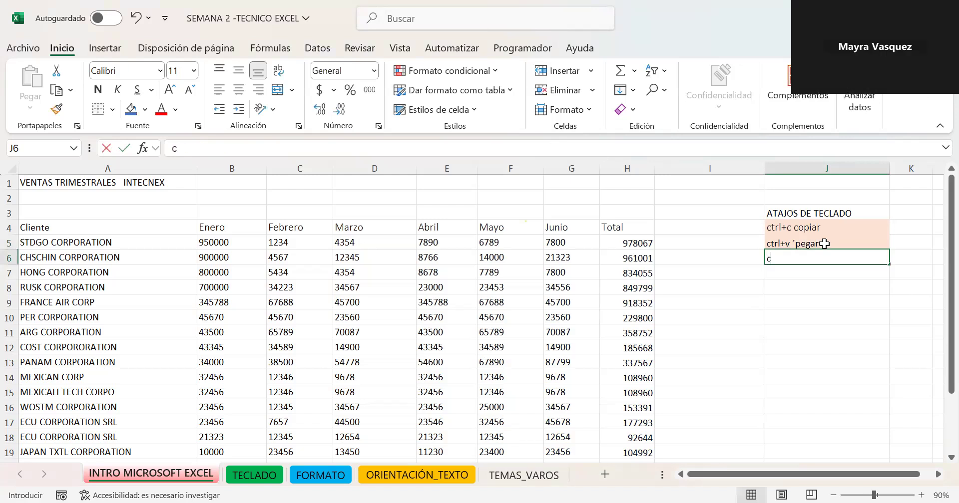
type("tr+x")
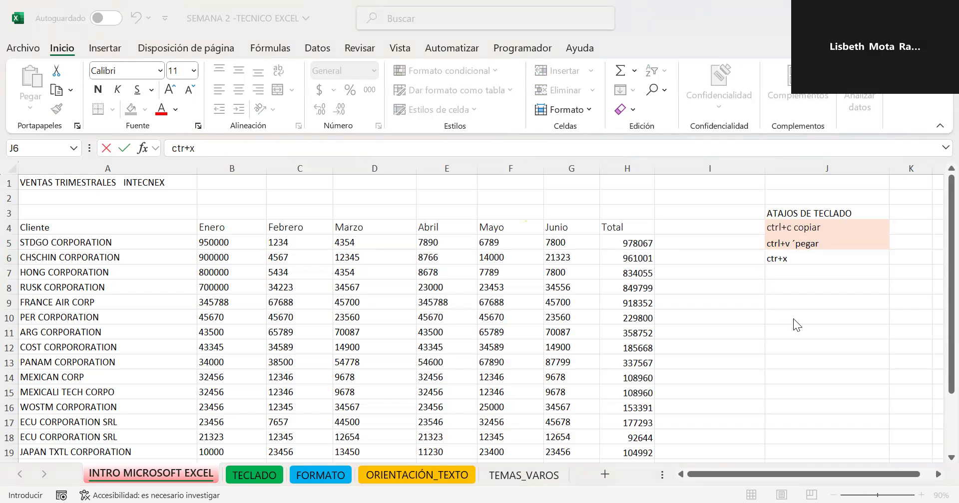
left_click(799, 303)
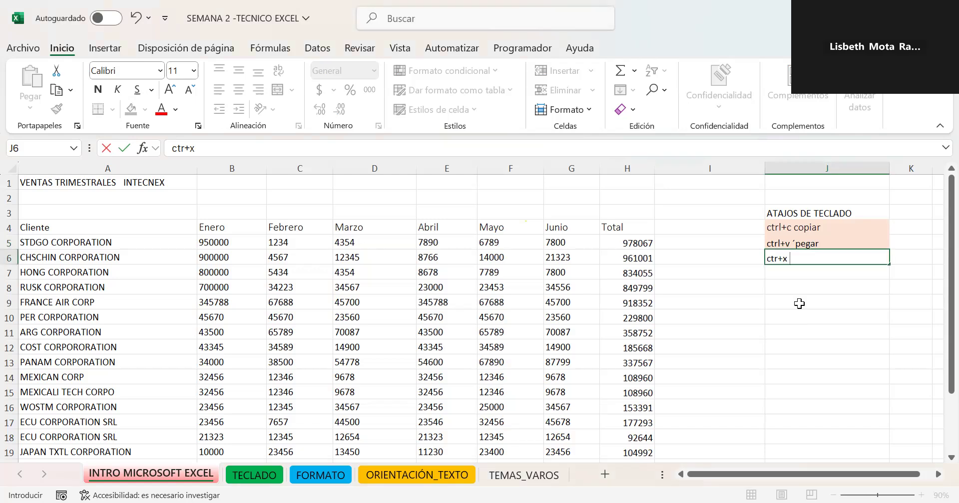
type("cprt")
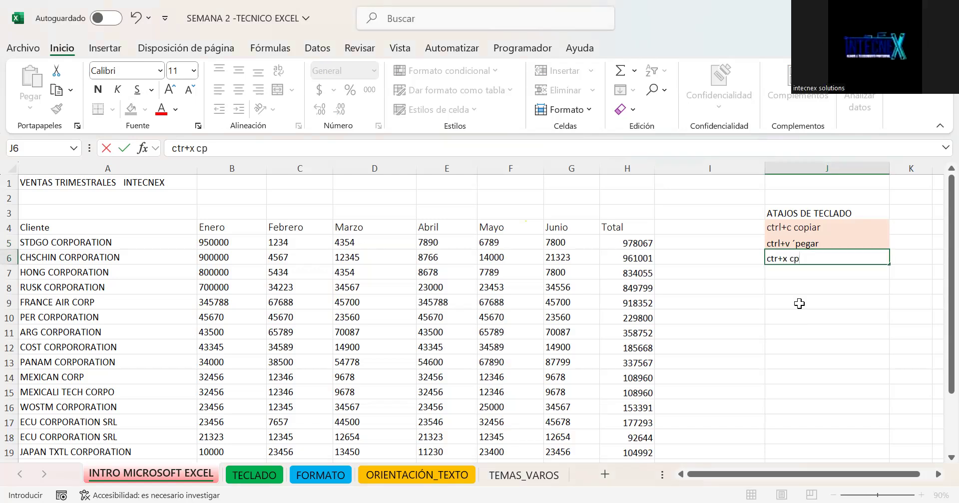
key("BackSpace")
key("BackSpace")
key("BackSpace")
type("ortar")
key("Return")
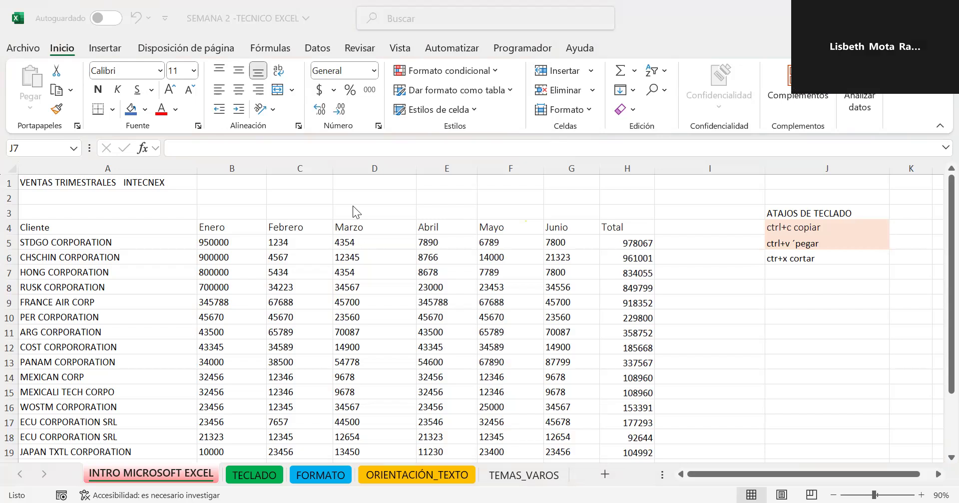
Add the entry "CTRL+G guardar" to the shortcut list in J7.
left_click(799, 274)
type("CTRL+G")
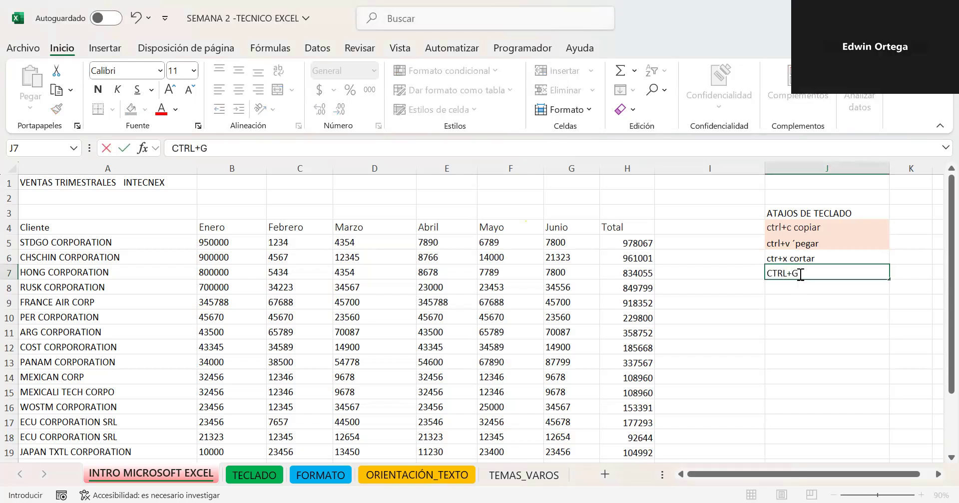
type(" gu")
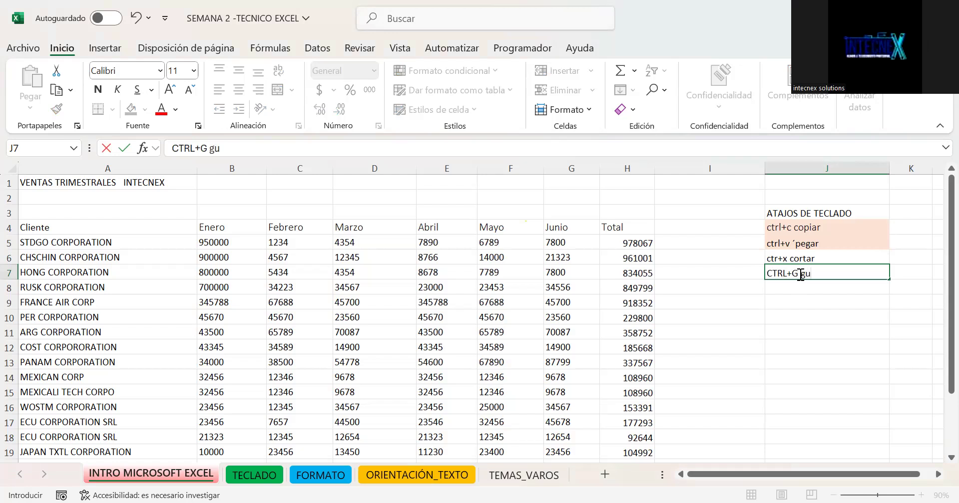
type("ardar")
key("Return")
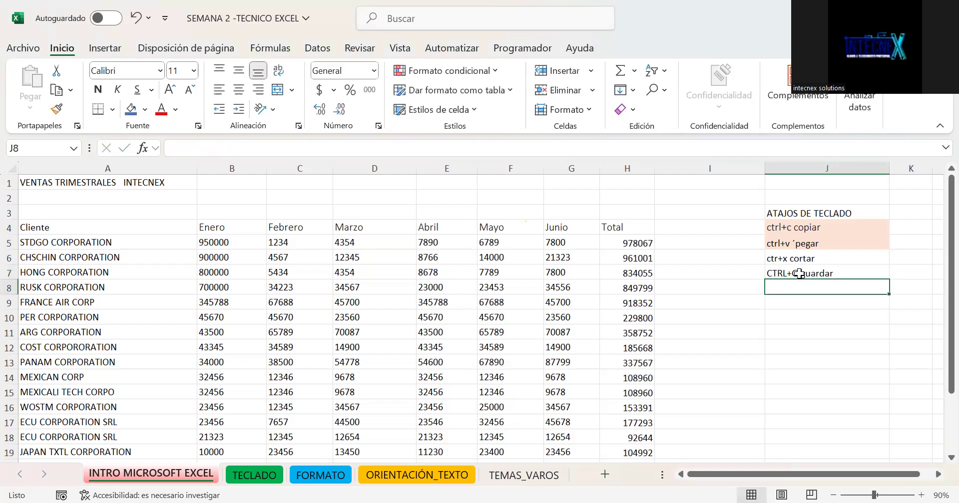
Add the entry "CTRL+Z DESHACER" to the shortcut list in J8.
type("CTRL")
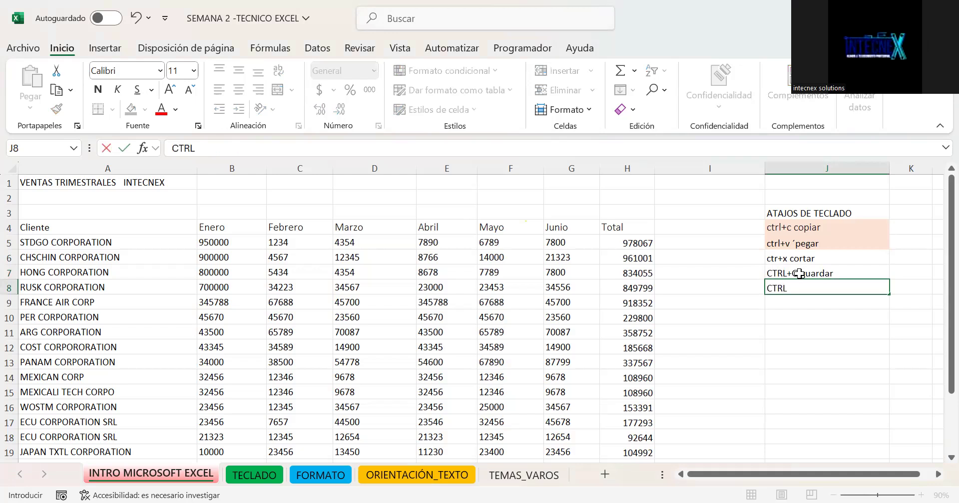
type("+")
key("Return")
left_click(801, 288)
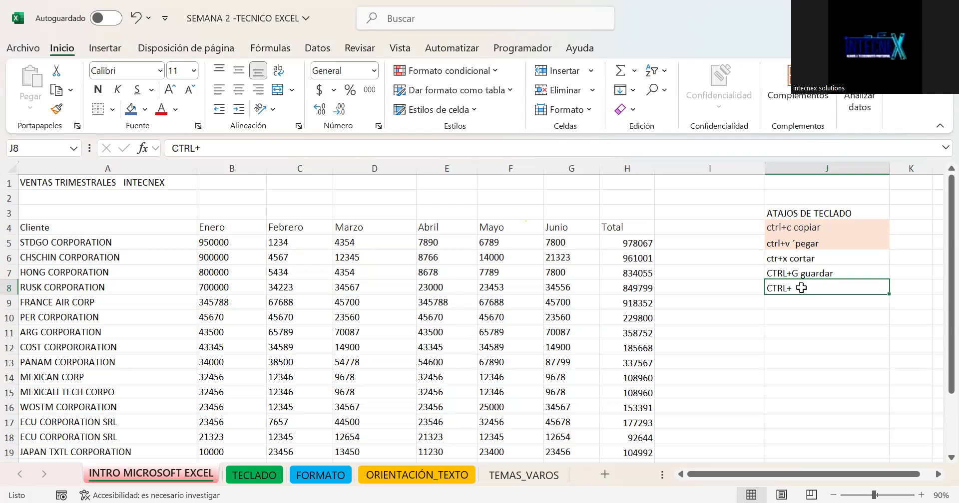
double_click(802, 288)
type("<")
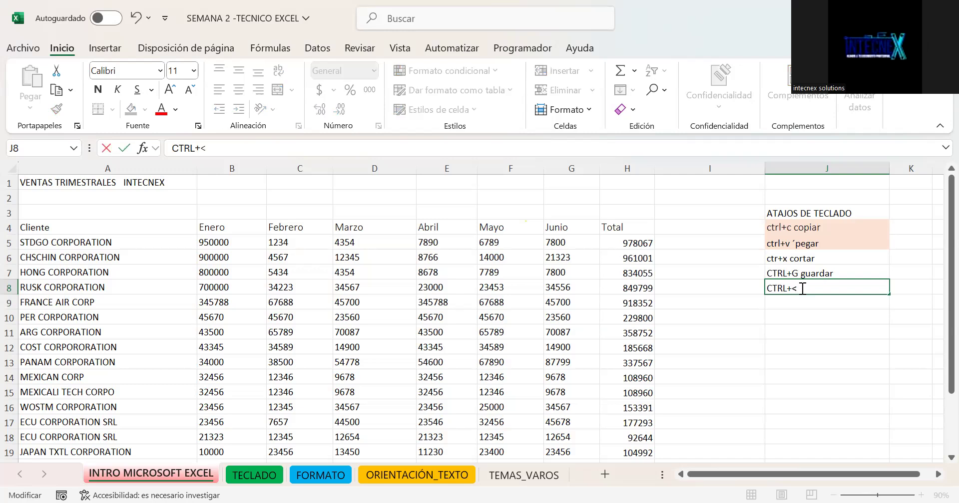
key("BackSpace")
type("Z DESHAV")
key("BackSpace")
type("CER")
key("Return")
Add the entry "CTRL+Y REAHACER" to the shortcut list in J9.
type("CTRL+")
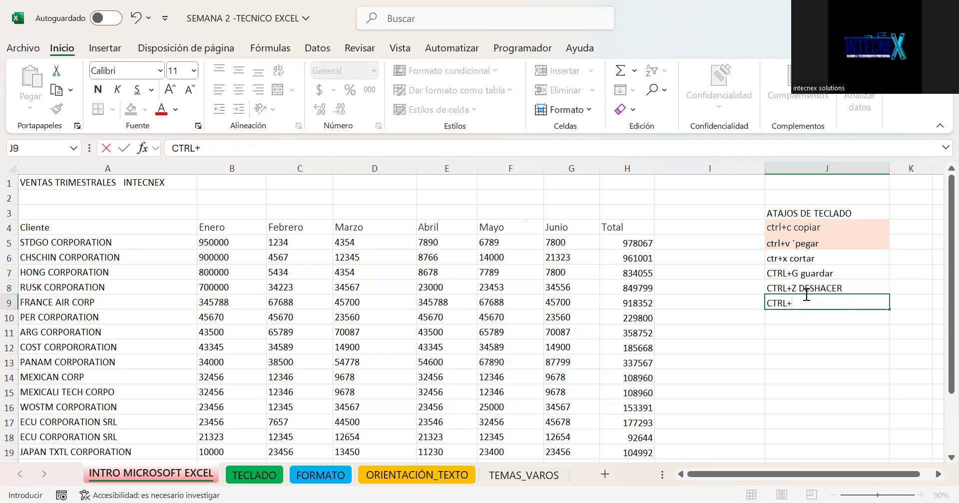
type("Y REAHACER")
key("Return")
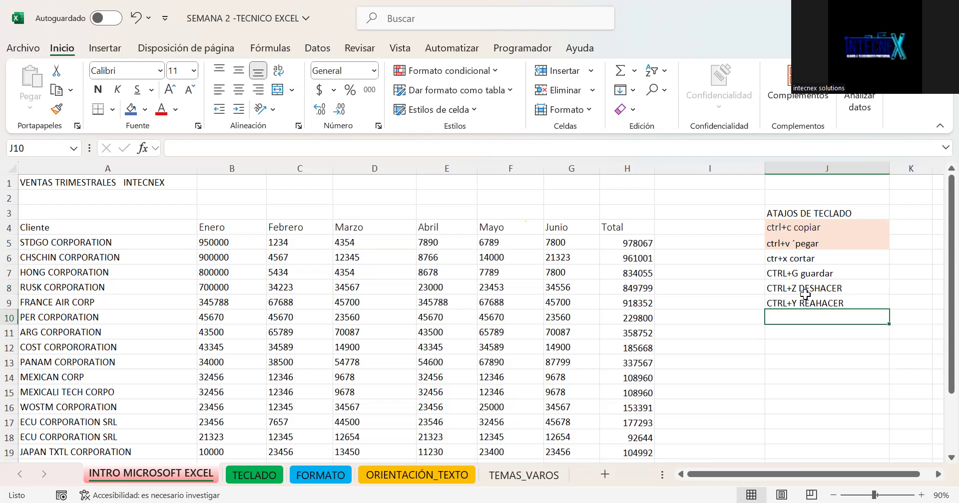
Apply the thousands-separator accounting style to STDGO CORPORATION's Enero value in B5.
left_click(261, 315)
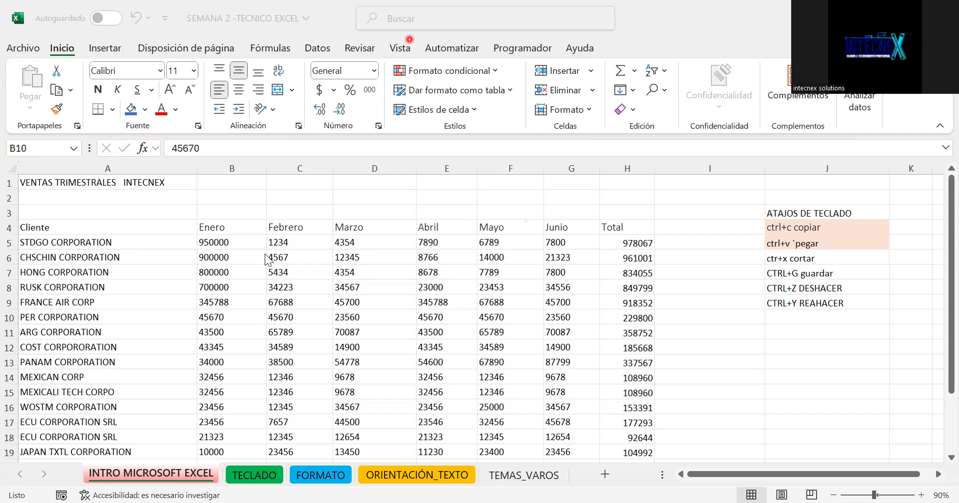
left_click(210, 240)
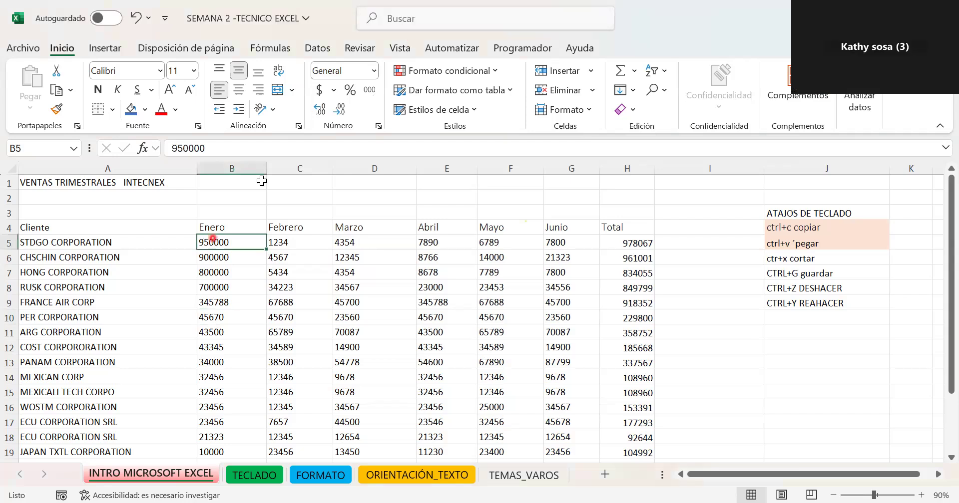
left_click(369, 92)
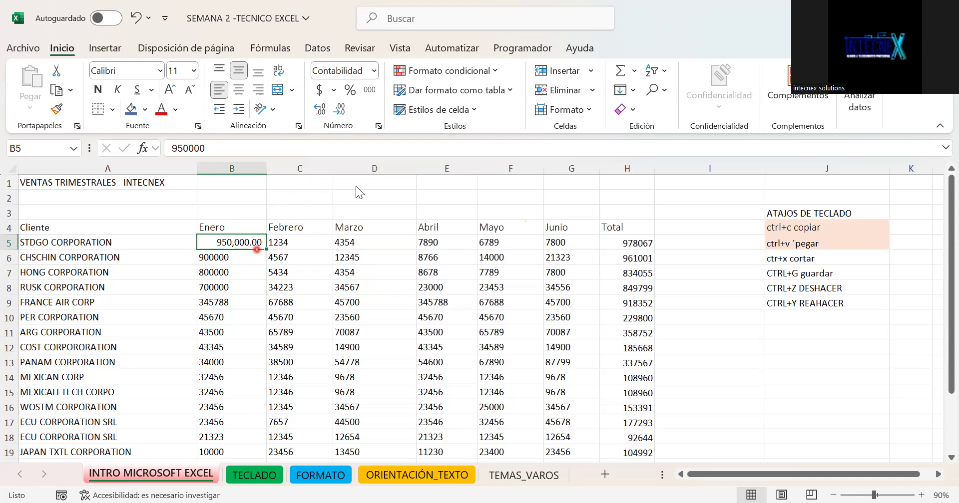
Try the Número format with two decimals and a thousands separator on the Febrero value in C5, and cancel it.
key("Right")
key("shift+F10")
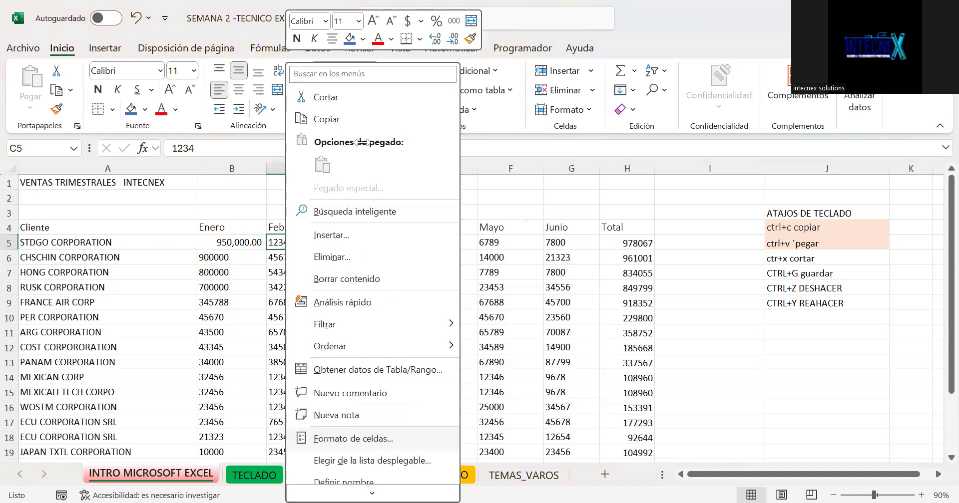
key("Return")
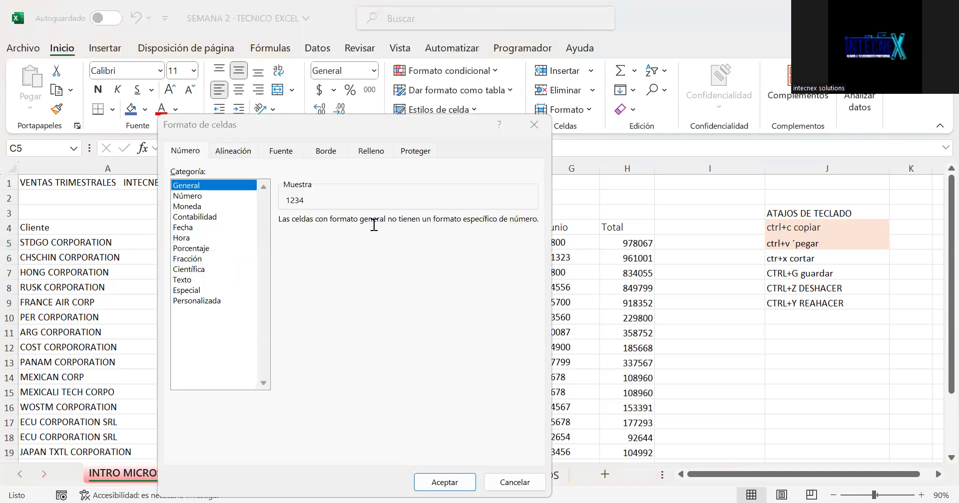
left_click(188, 197)
double_click(401, 217)
double_click(401, 217)
left_click(402, 217)
double_click(401, 225)
left_click(400, 224)
left_click(401, 224)
left_click(401, 225)
left_click(400, 225)
left_click(374, 241)
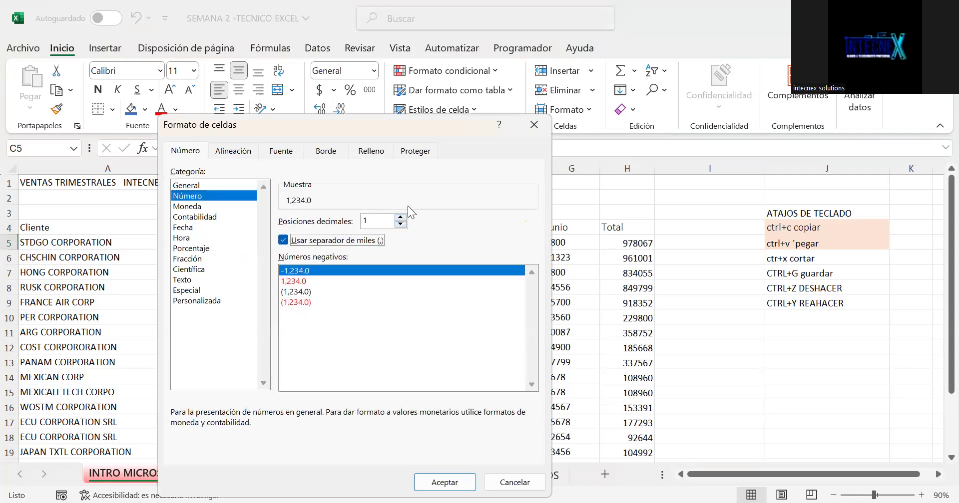
double_click(401, 218)
double_click(404, 225)
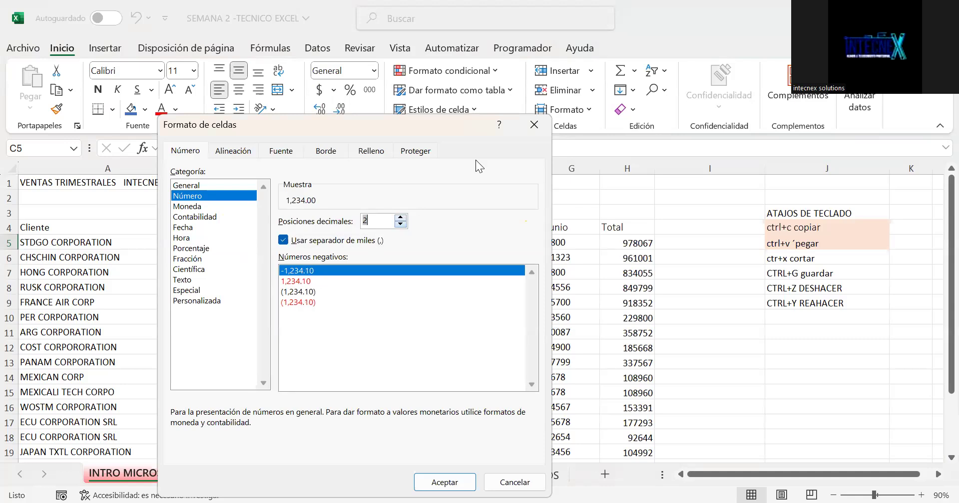
key("Escape")
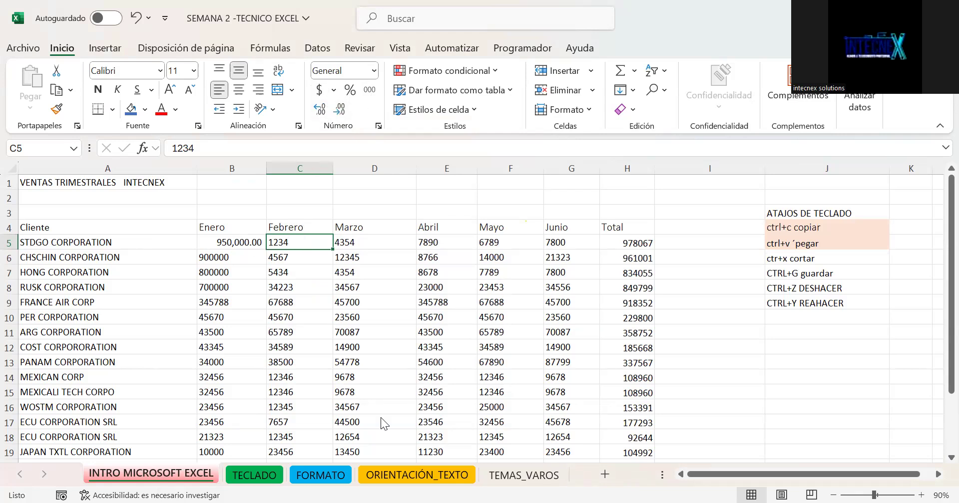
Apply the dollar accounting format to STDGO CORPORATION's Febrero value in C5.
key("ctrl+1")
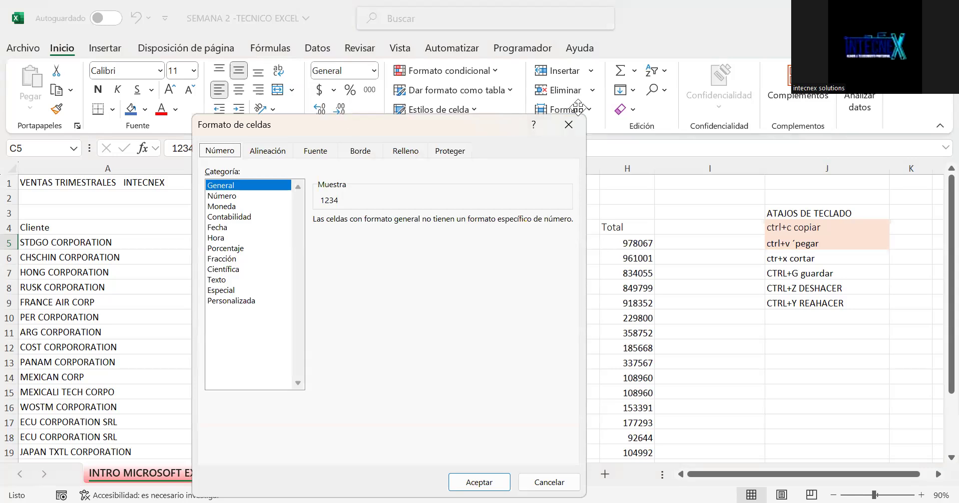
key("Escape")
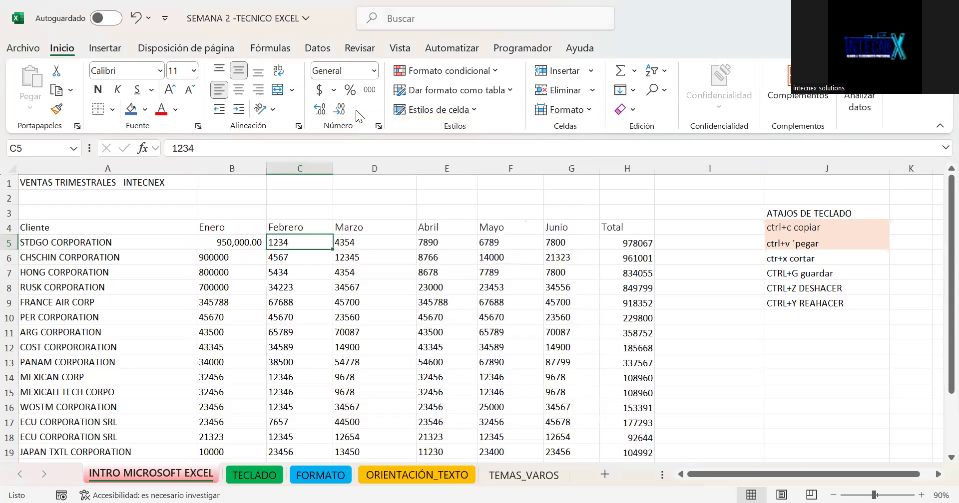
right_click(320, 91)
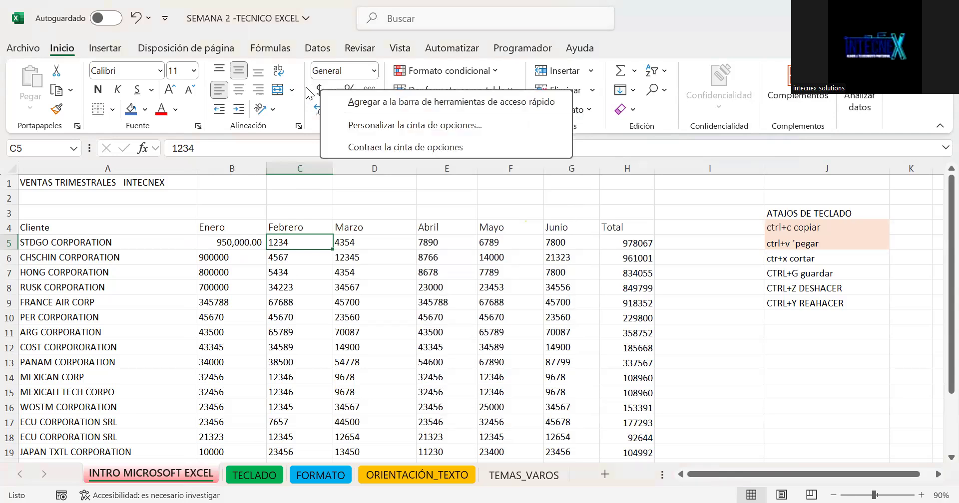
left_click(314, 87)
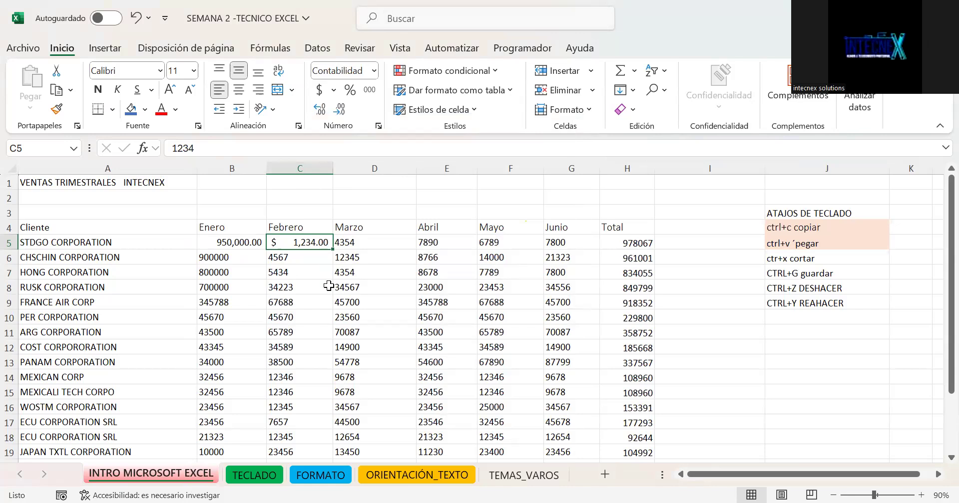
Copy the accounting format of C5 onto the sales values and totals in B6:H22 with Format Painter.
left_click_drag(213, 270, 537, 392)
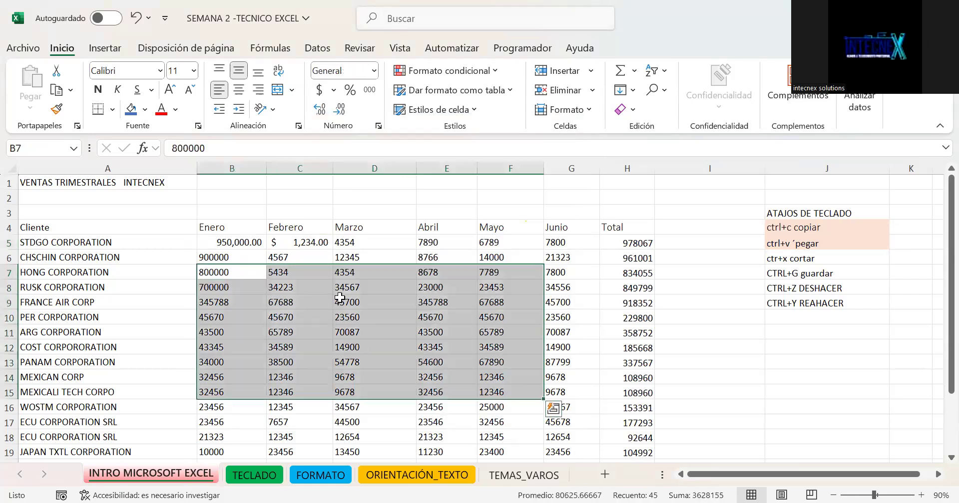
left_click(273, 241)
left_click(56, 110)
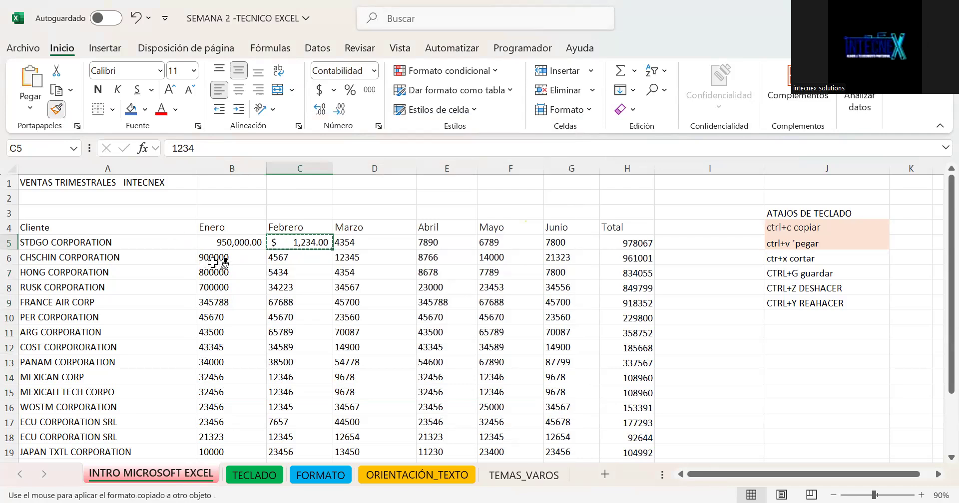
mouse_move(214, 263)
left_mouse_down()
mouse_move(547, 426)
mouse_move(587, 481)
mouse_move(625, 467)
mouse_move(630, 423)
mouse_move(618, 422)
left_mouse_up()
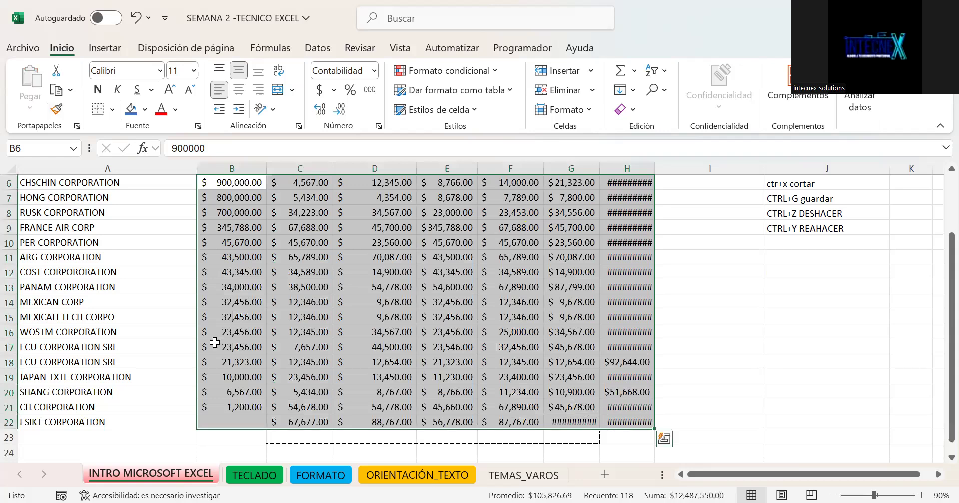
Copy the accounting format of CH CORPORATION's Enero value in B21 onto the empty range B24:H34.
scroll(241, 246, "down", 3)
left_click(240, 246)
mouse_move(246, 257)
left_mouse_down()
mouse_move(617, 269)
mouse_move(248, 261)
left_mouse_up()
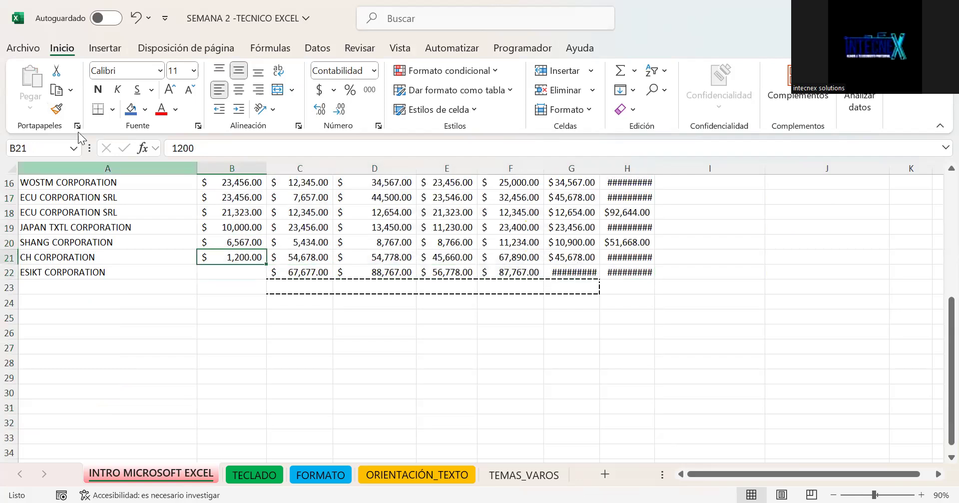
left_click(57, 108)
mouse_move(253, 302)
left_mouse_down()
mouse_move(602, 448)
mouse_move(644, 452)
left_mouse_up()
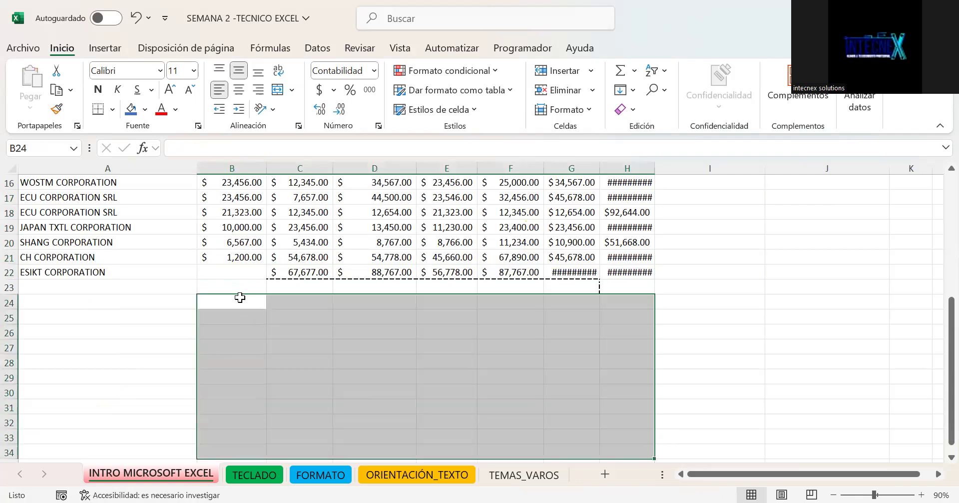
Enter 340,000 in B24 as a test of the copied format.
left_click(240, 297)
type("340,000")
key("Return")
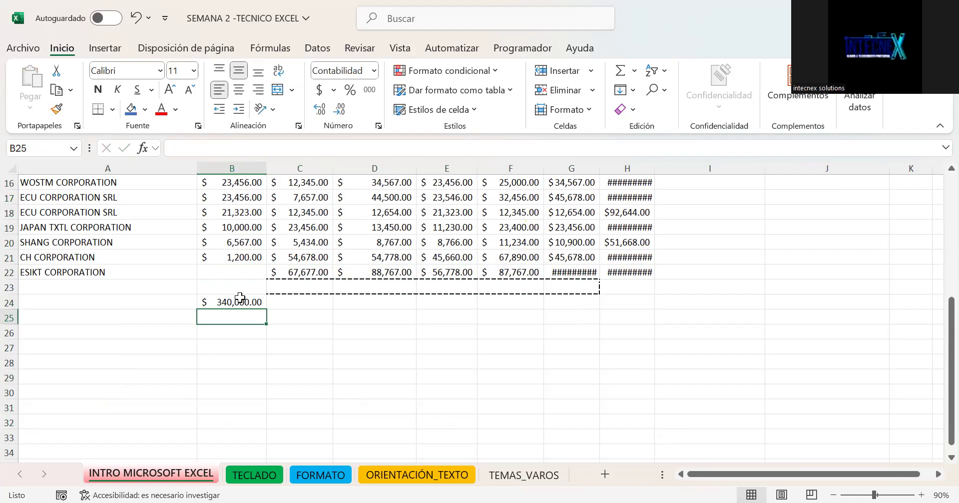
Undo the test entry in B24 and the formats copied onto B24:H34 and B6:H22.
key("ctrl+z")
key("ctrl+z")
key("ctrl+z")
key("ctrl+z")
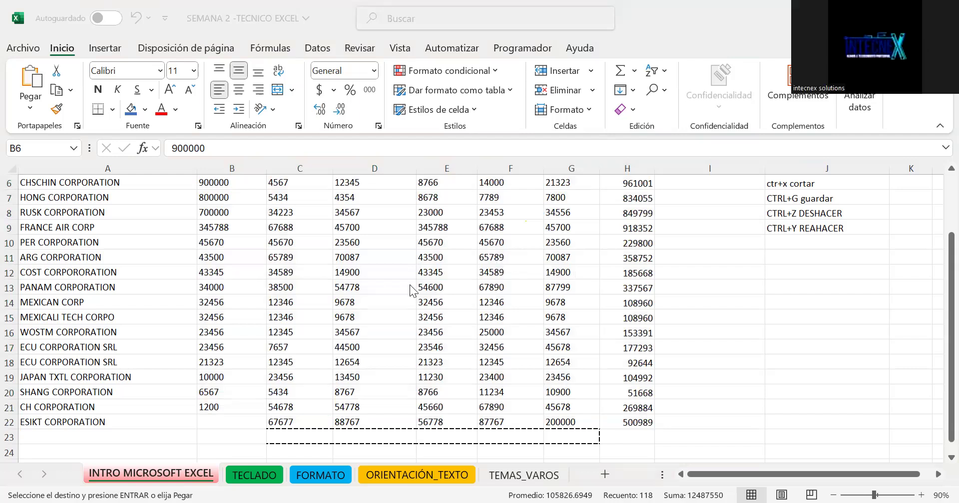
left_click(463, 81)
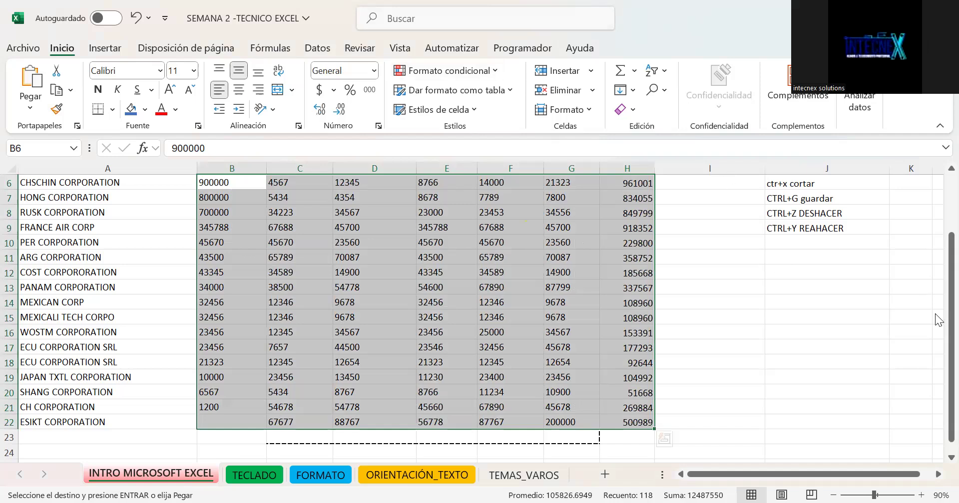
Give STDGO CORPORATION's Enero value in B5 a blue fill with bold, italic and underlined text.
scroll(291, 278, "up", 2)
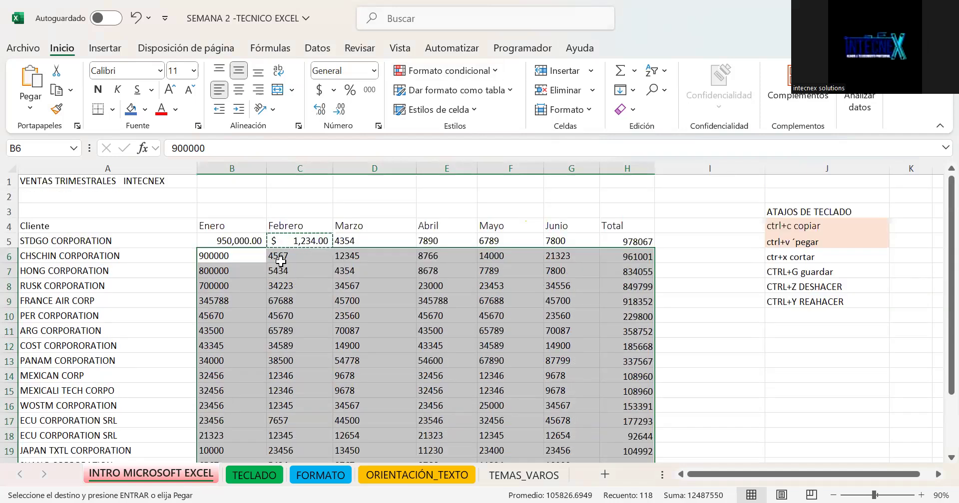
left_click(292, 241)
left_click(241, 240)
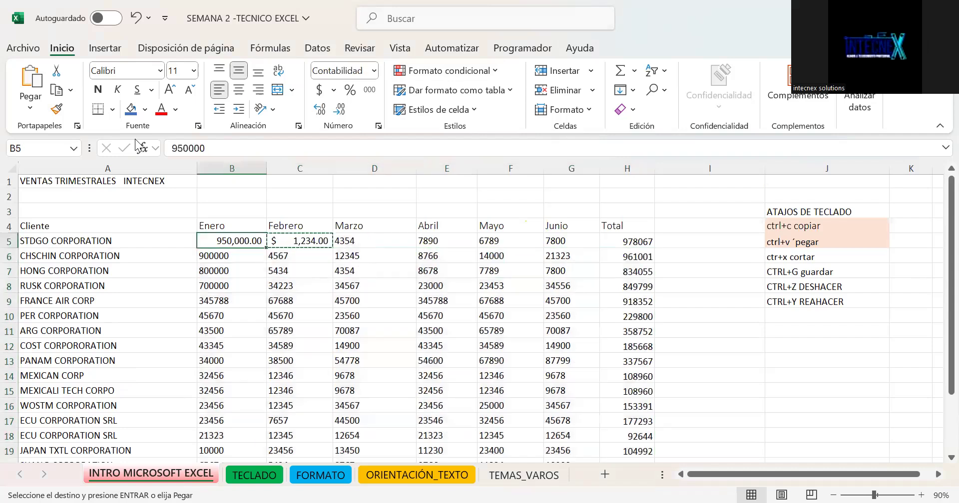
left_click(133, 111)
left_click(117, 91)
left_click(98, 90)
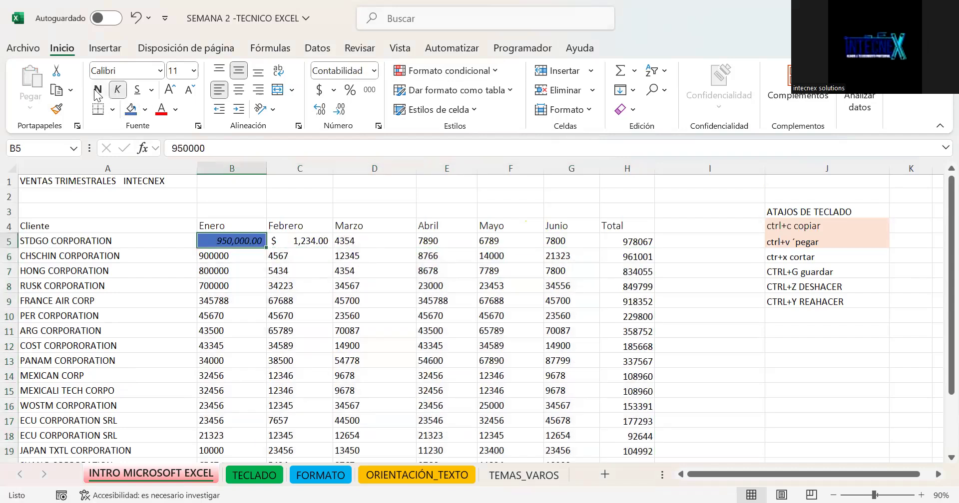
left_click(137, 91)
left_click(245, 301)
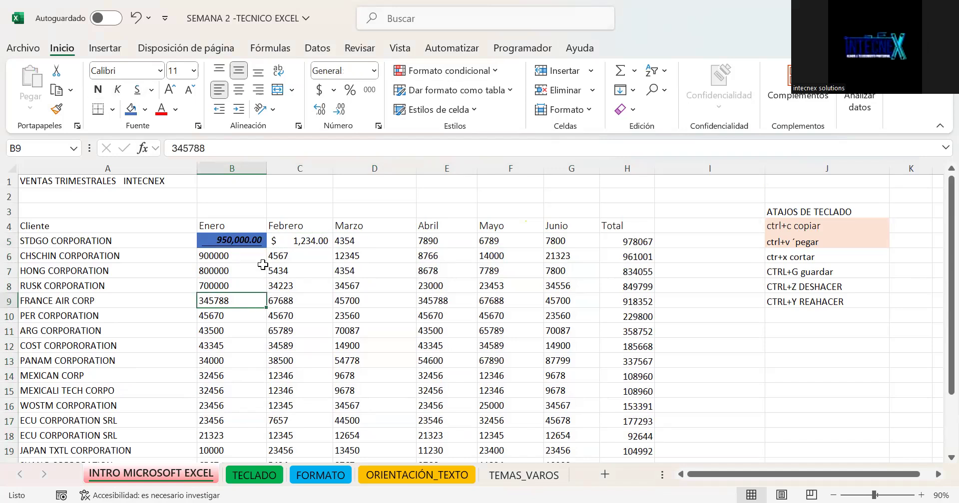
Compare the number format of C5 with the font styles and fill color set on B5.
left_click(307, 240)
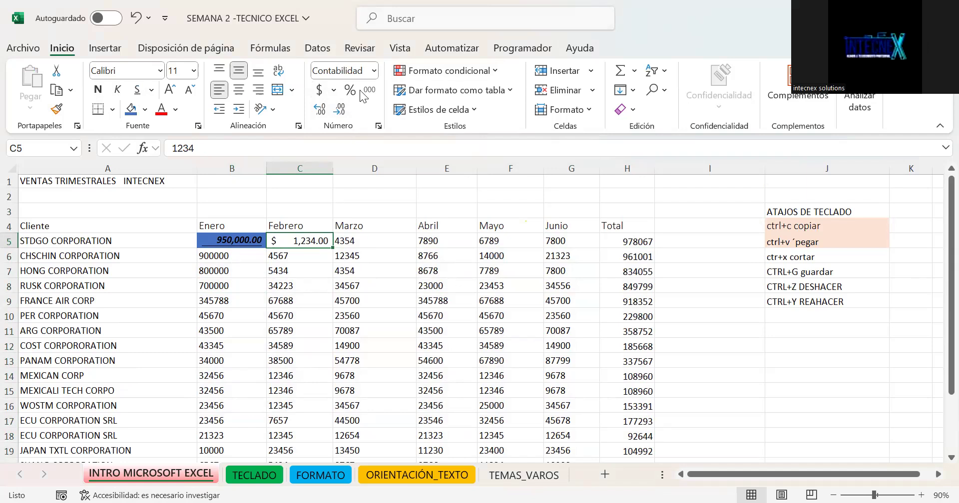
left_click(314, 272)
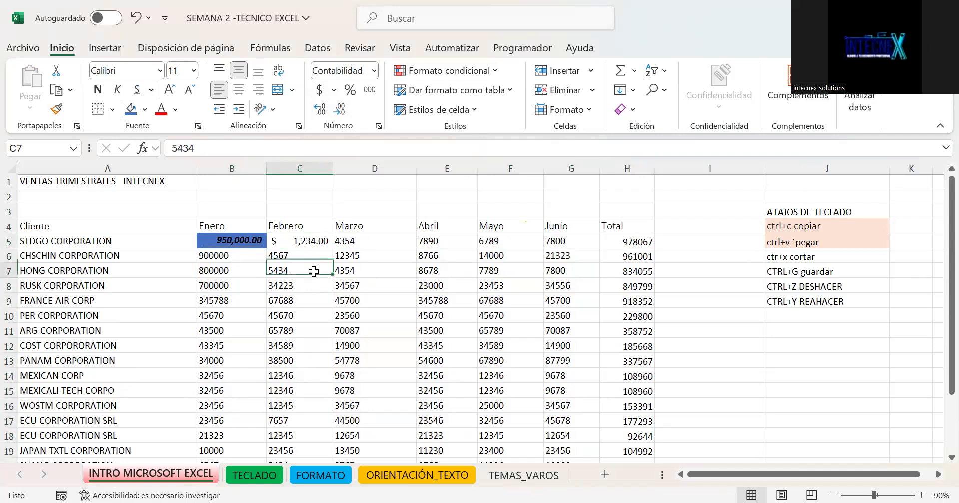
left_click(307, 241)
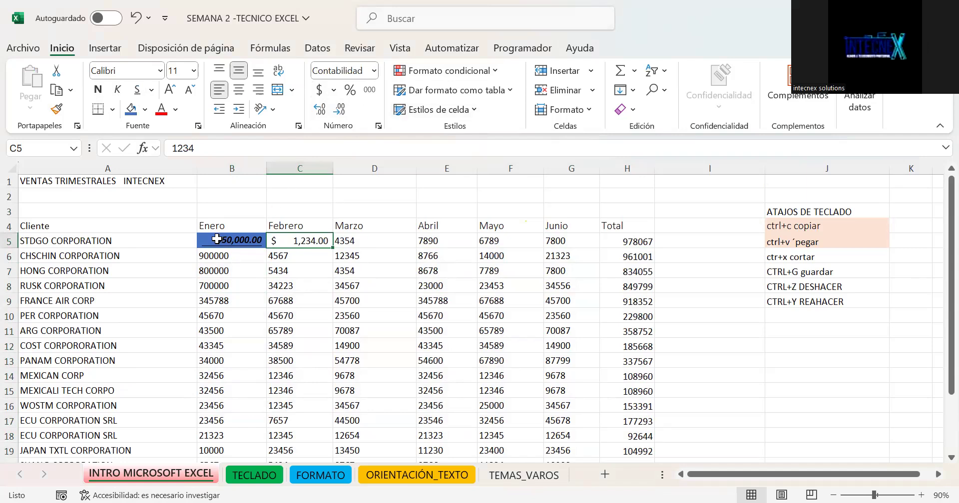
left_click(217, 240)
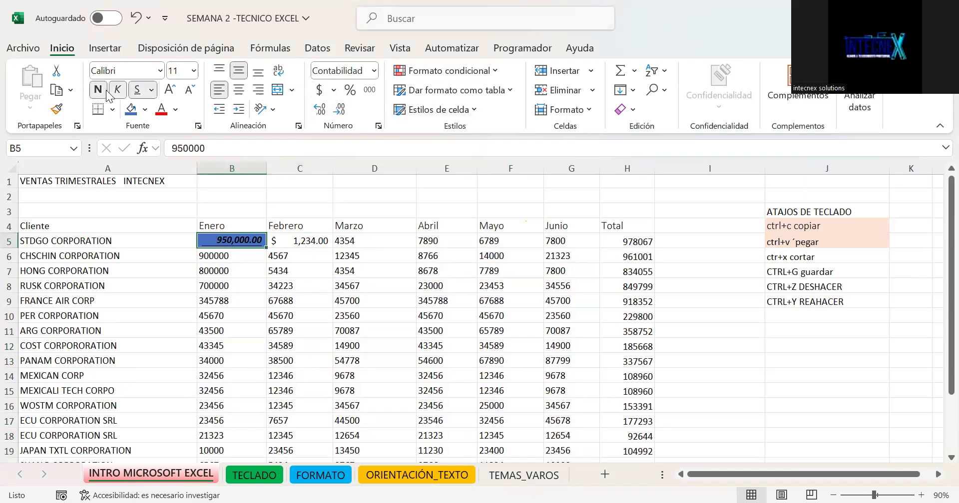
left_click(146, 110)
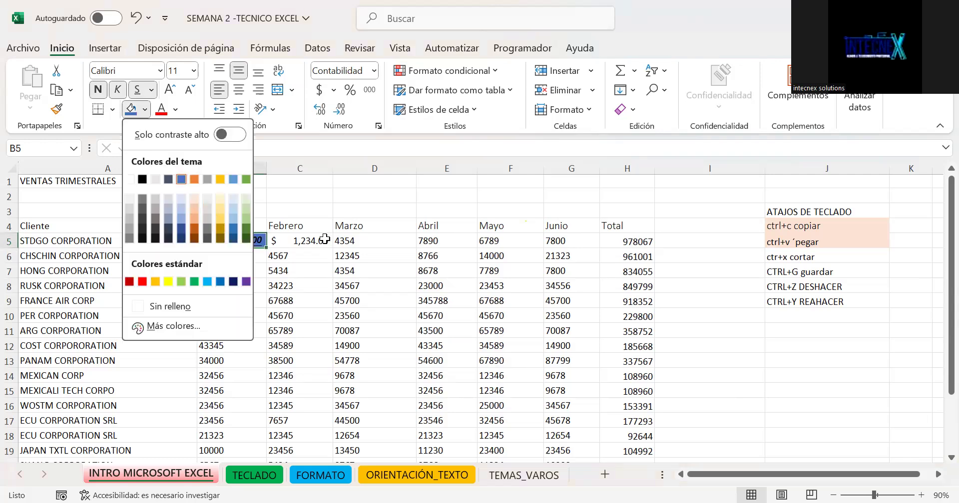
left_click(308, 241)
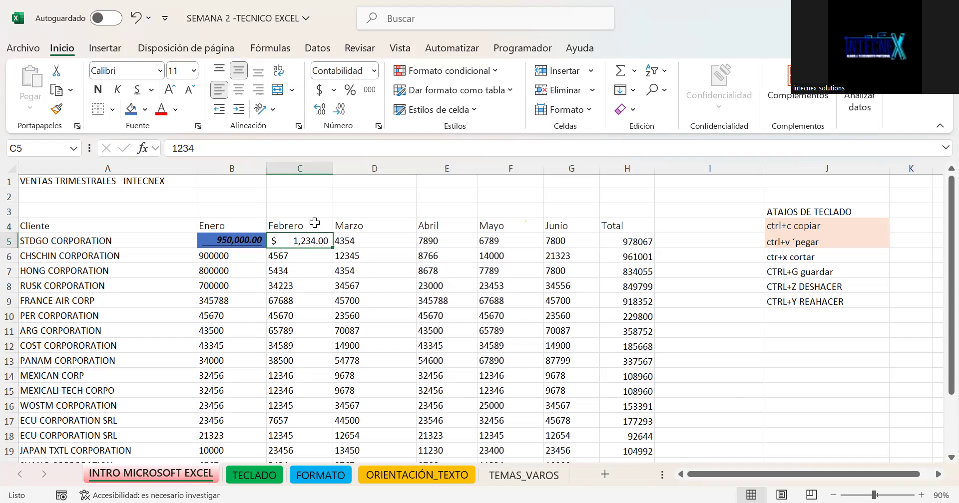
Copy the accounting format of C5 onto the range B6:G135 with Format Painter.
left_click_drag(254, 298, 619, 435)
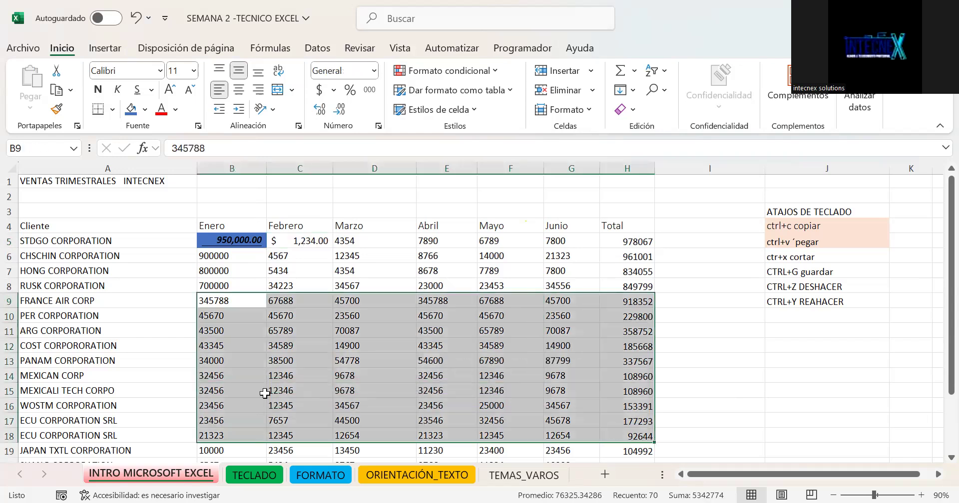
left_click(299, 241)
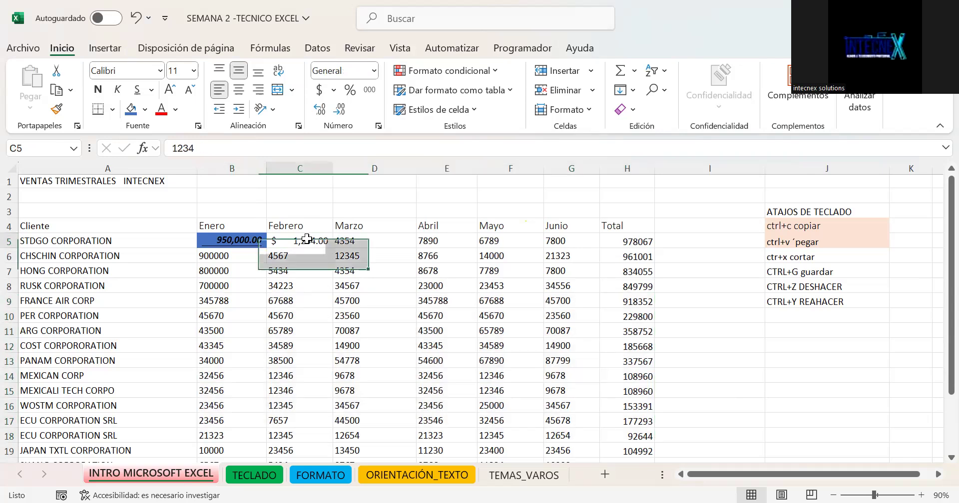
left_click(53, 110)
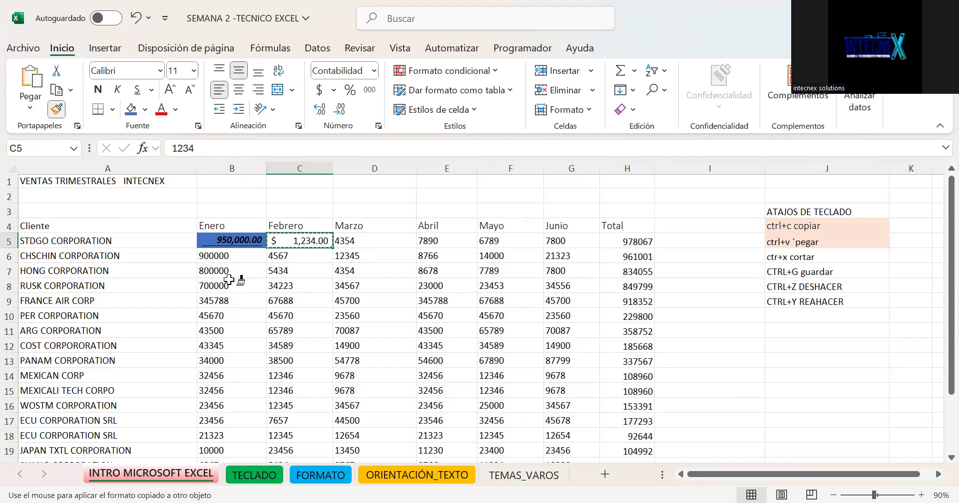
mouse_move(232, 255)
left_mouse_down()
mouse_move(447, 405)
mouse_move(597, 449)
mouse_move(555, 457)
left_mouse_up()
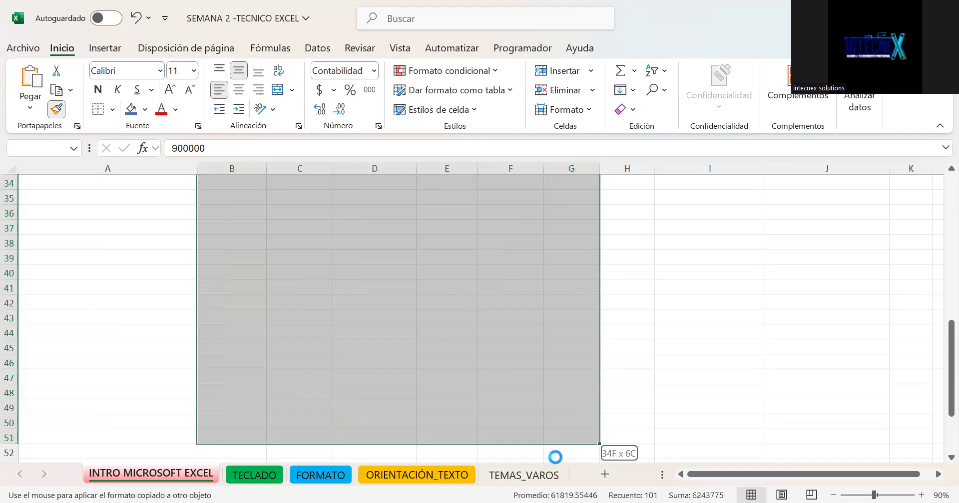
left_click_drag(937, 201, 938, 460)
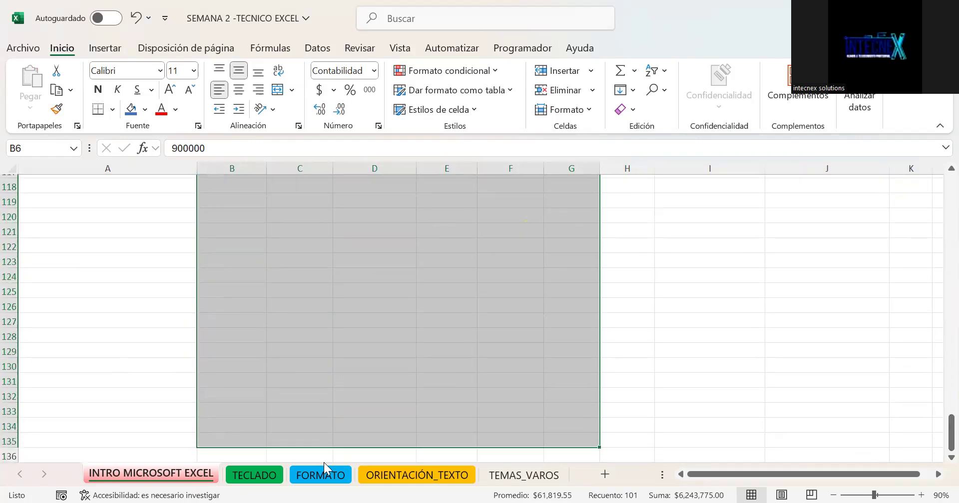
Enter 450000 in C135 and 1000 in C136 to test where the copied format ends.
left_click(312, 443)
type("450000")
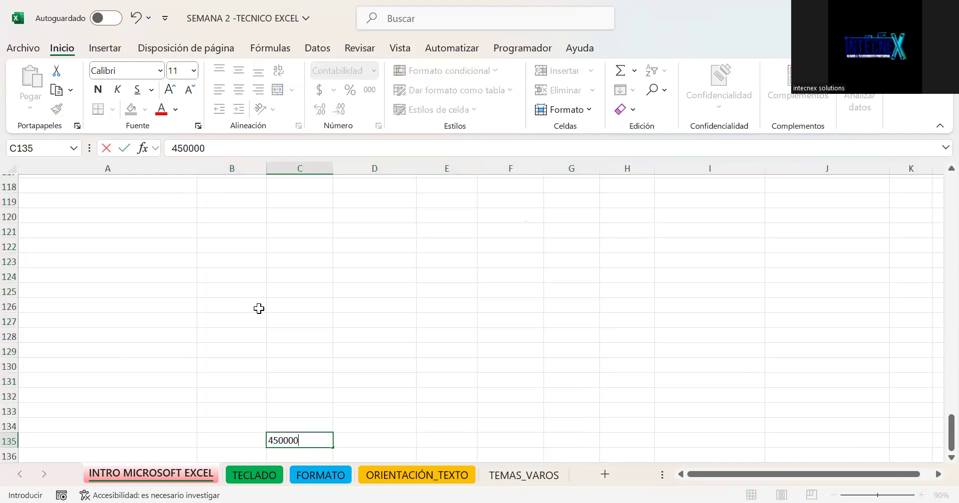
key("Return")
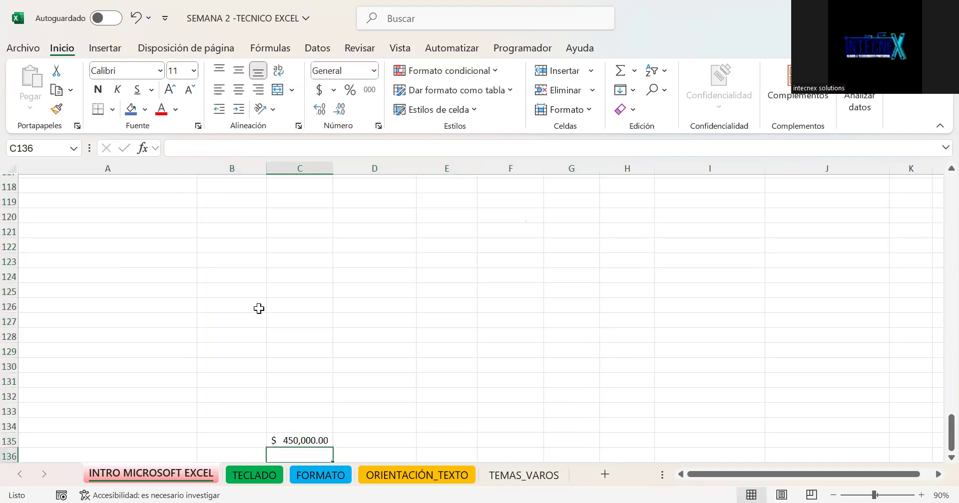
type("1000")
key("Return")
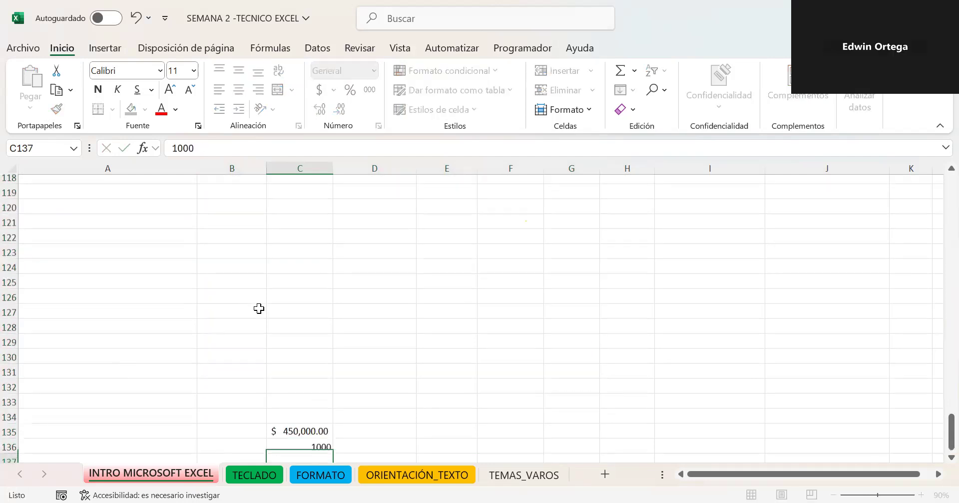
Compare the formats of C135 and C136, and clear the test values from C133:C137.
left_click(309, 422)
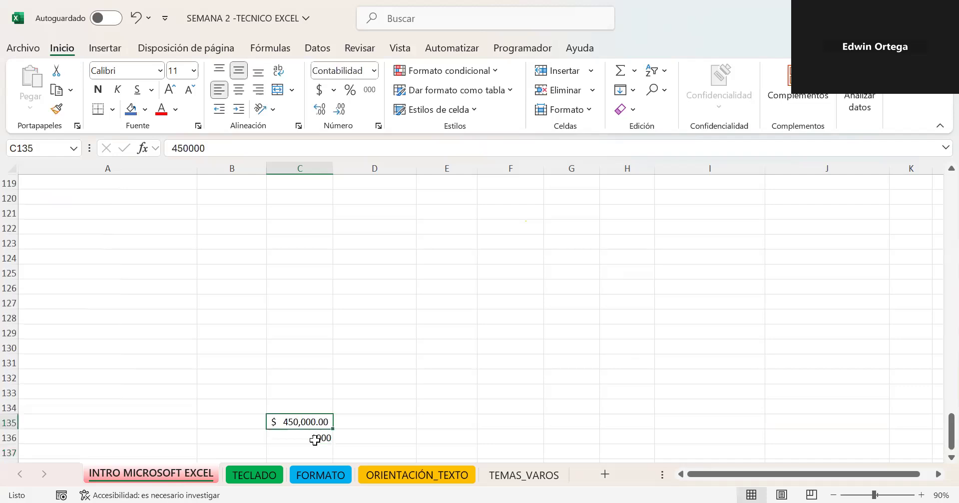
left_click(302, 435)
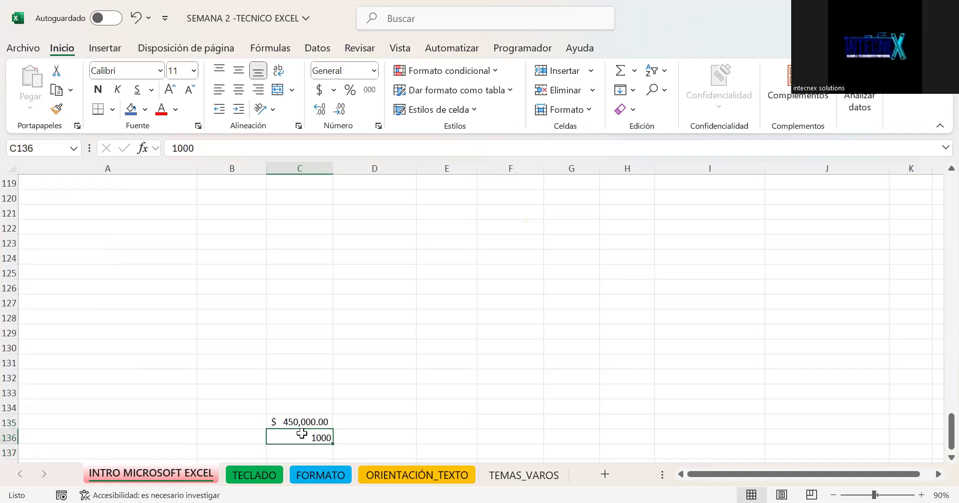
left_click(303, 422)
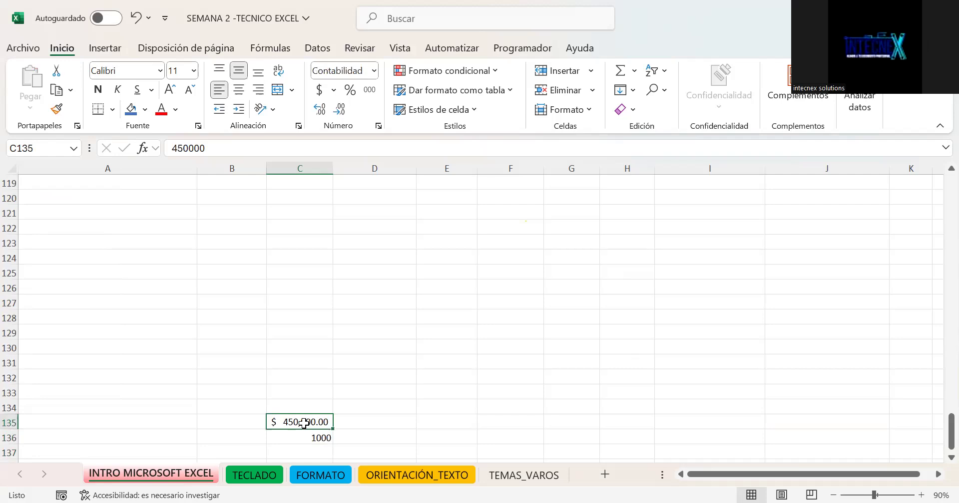
left_click_drag(319, 398, 321, 449)
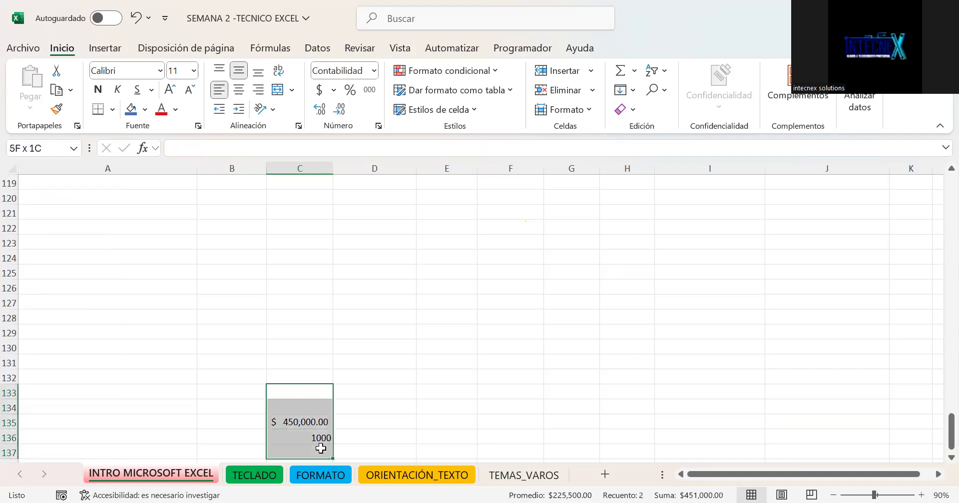
key("Delete")
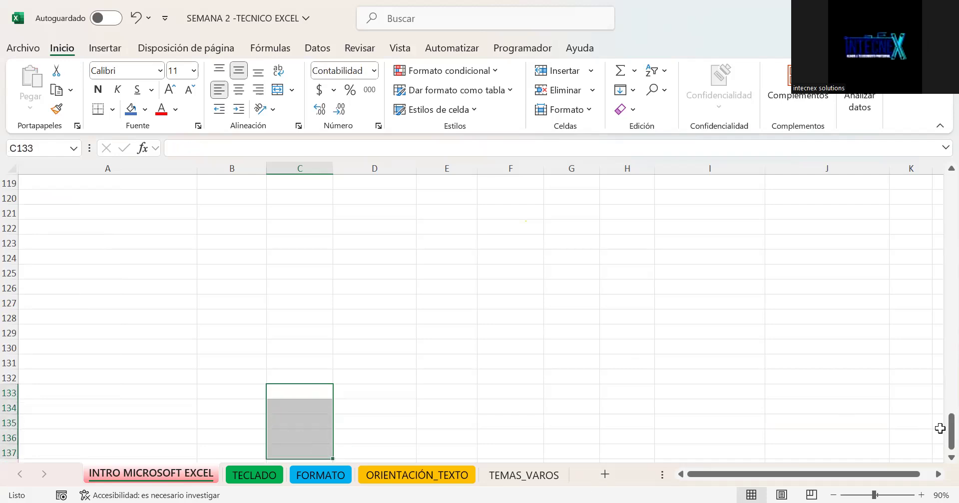
Remove the fill color from the January sales value in B5.
left_click_drag(940, 429, 939, 125)
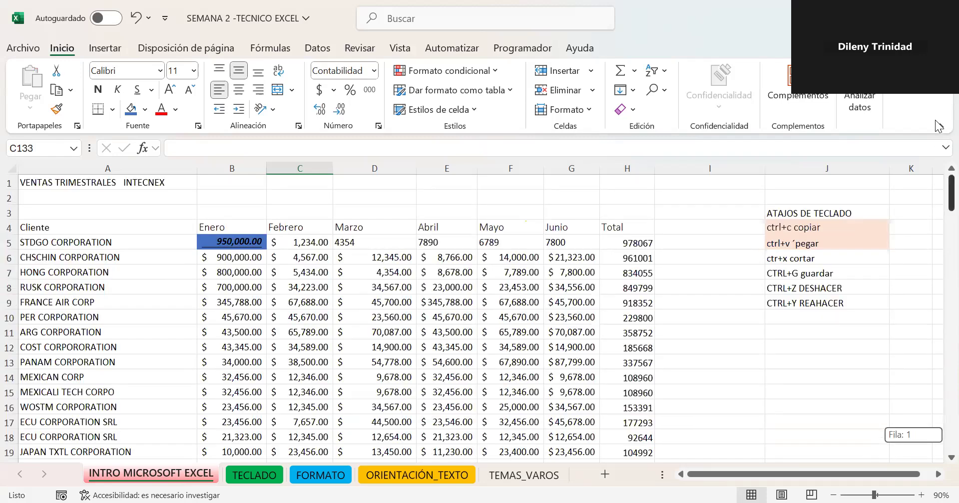
left_click(435, 318)
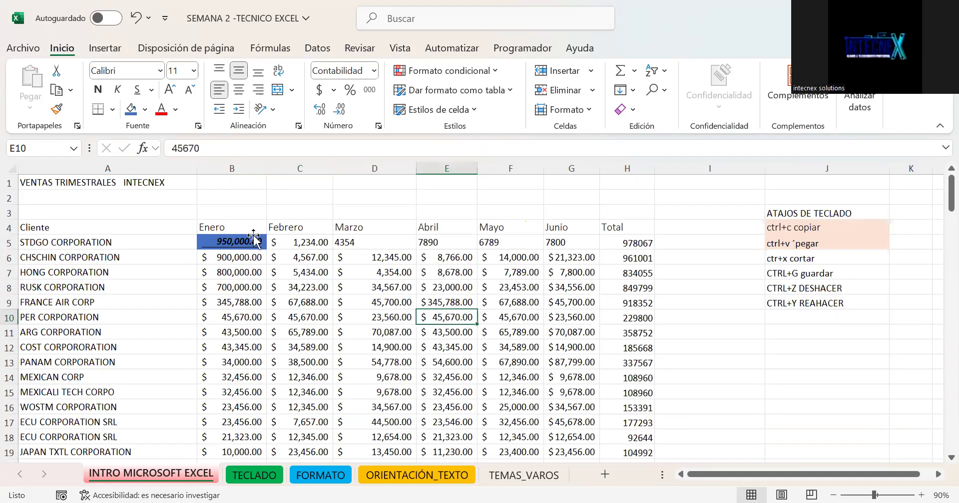
left_click(253, 239)
key("ctrl+shift+Down")
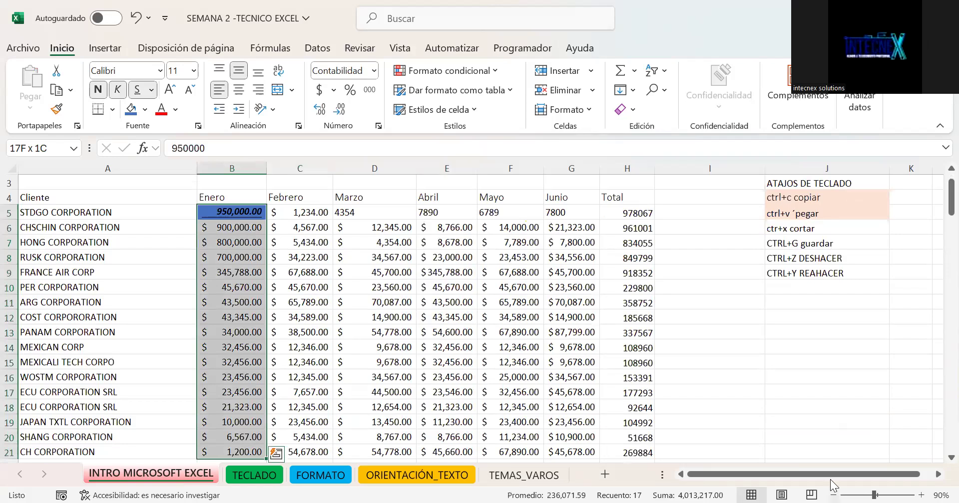
left_click(833, 496)
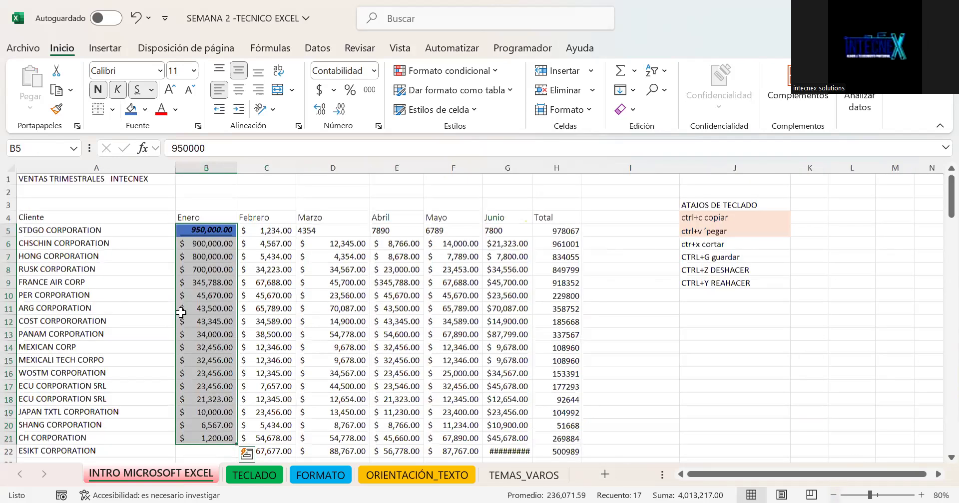
left_click(204, 231)
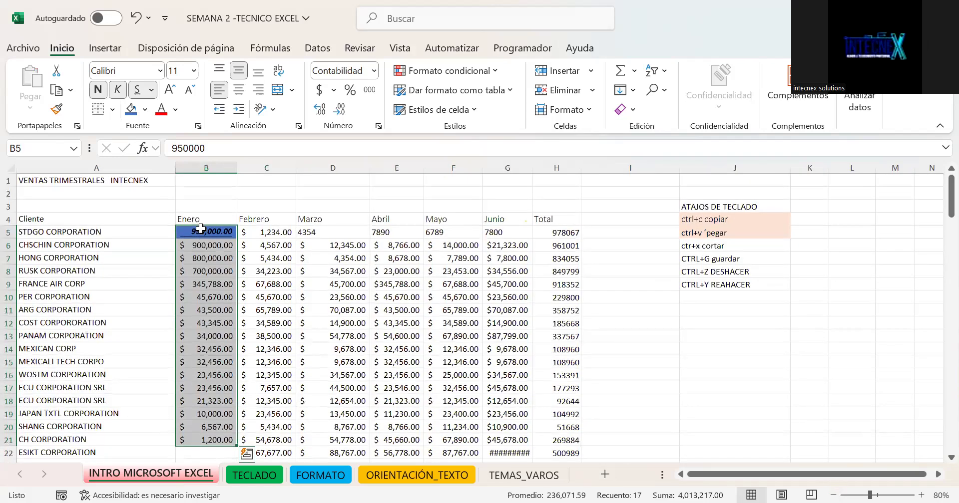
left_click(145, 109)
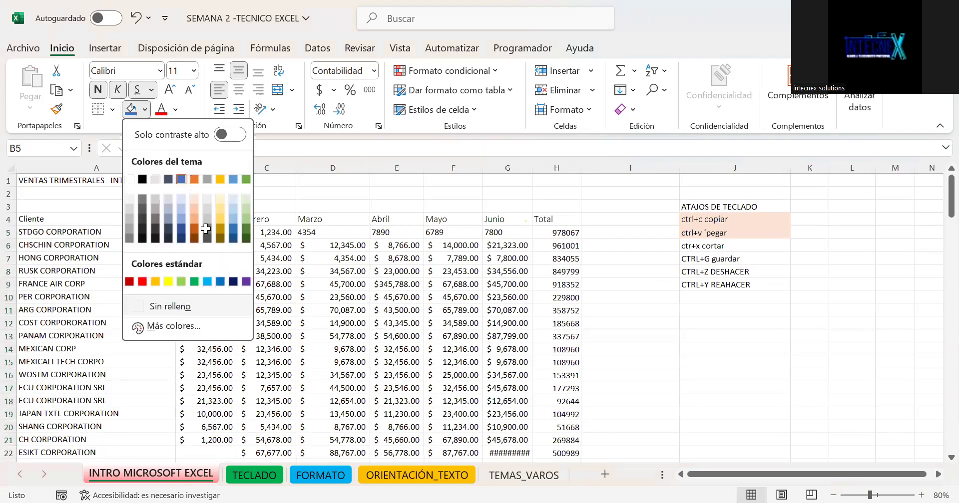
left_click(173, 306)
Copy the accounting format of B7 onto B5 with Format Painter.
left_click(199, 260)
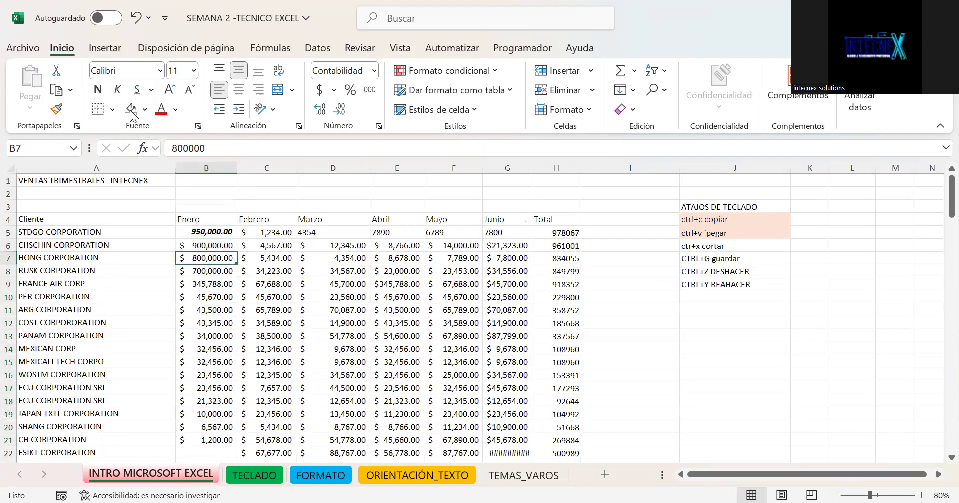
left_click(56, 109)
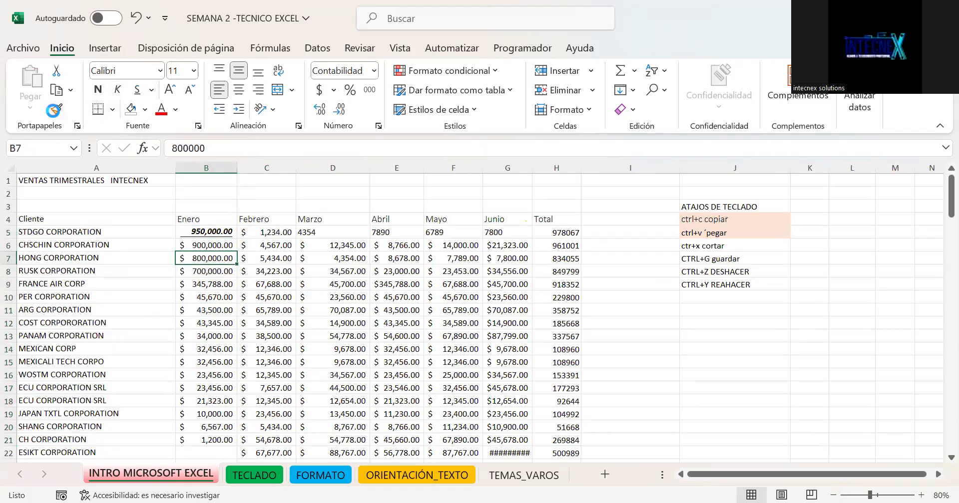
left_click(215, 231)
left_click(283, 280)
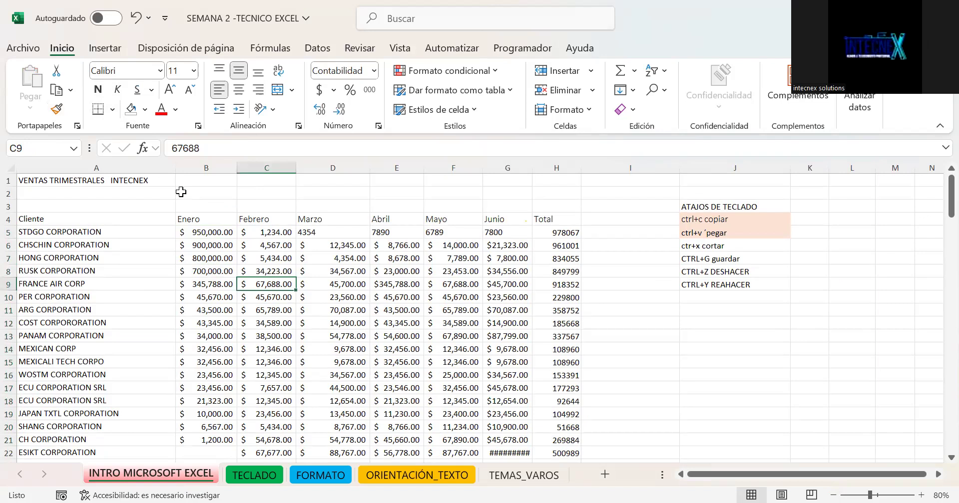
Replace the title in A1 with "TECNICO MICROSOFT EXCEL INTECNEX ACADEMY VIRTUAL".
left_click(144, 177)
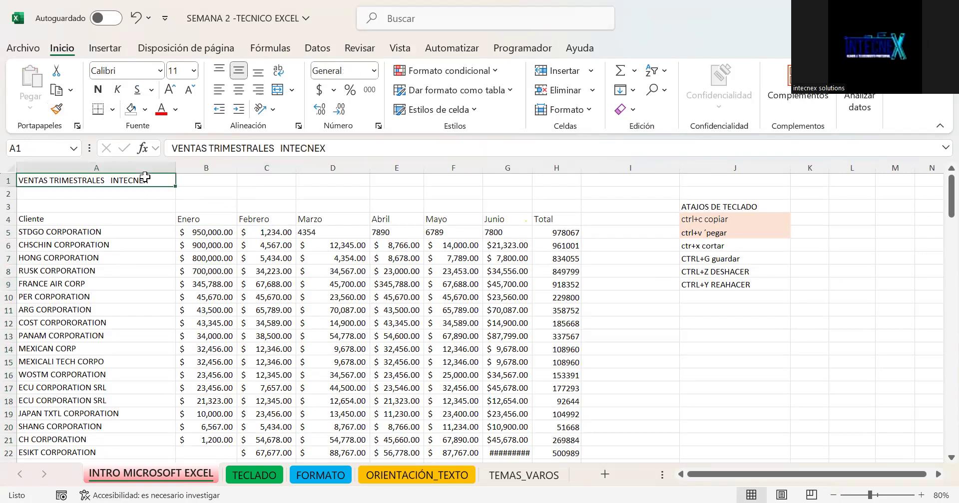
type("t")
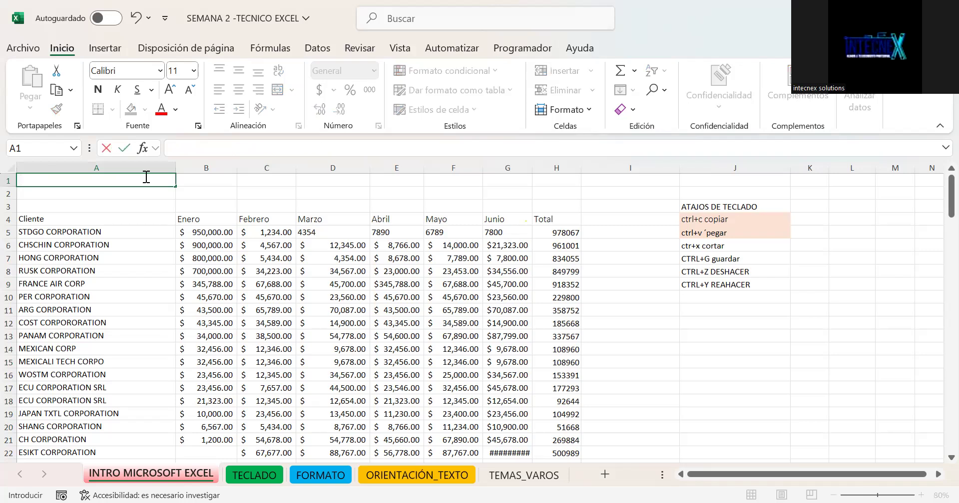
type("ECNICO MICROSOF")
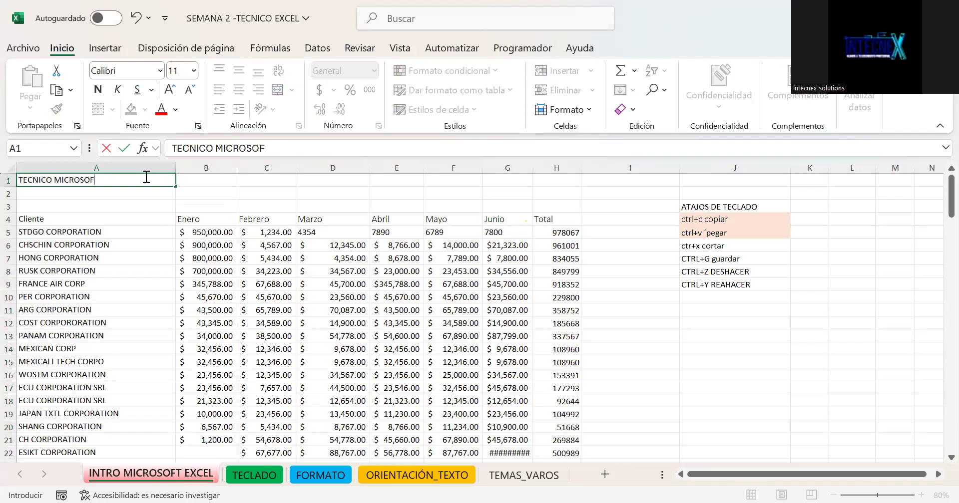
type("T EXCEL INTE")
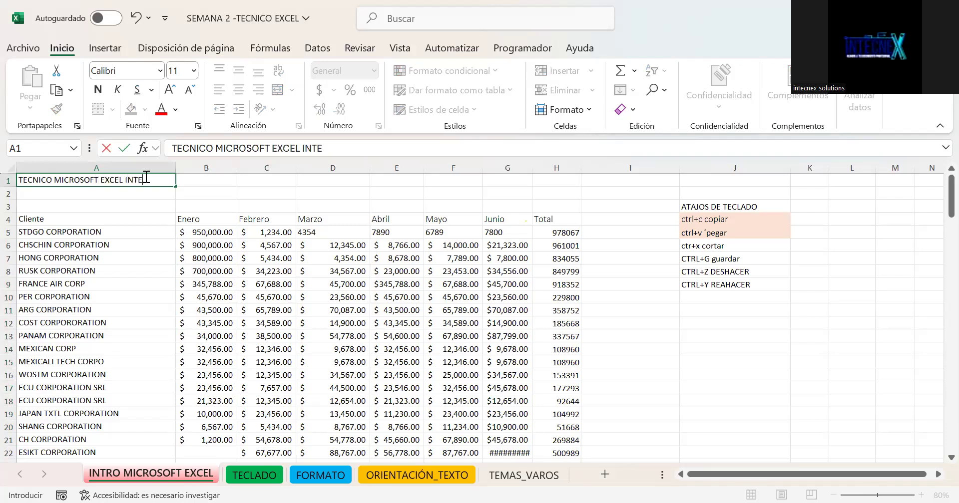
type("CNEX ACADE")
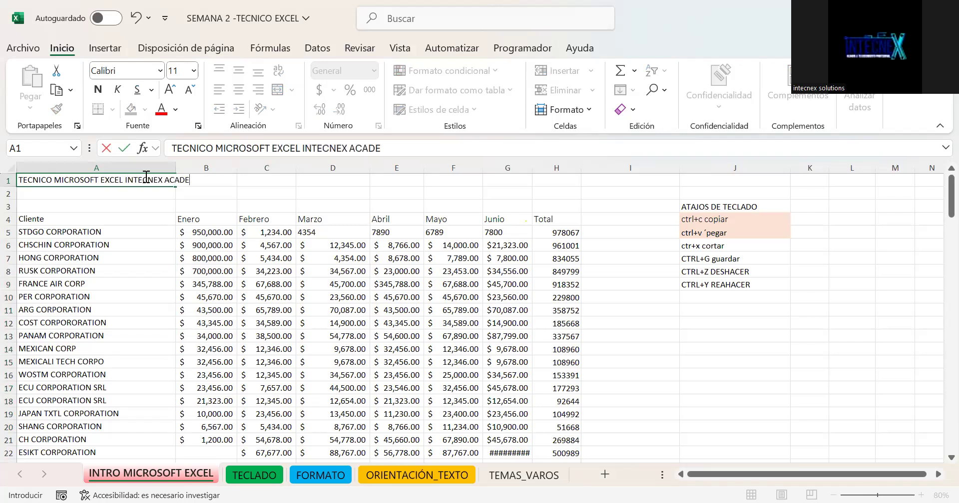
type("MY VIRTUAL")
key("Return")
Narrow column A so the A1 title spills over the neighbouring columns, and inspect the columns it crosses.
left_click_drag(170, 168, 76, 194)
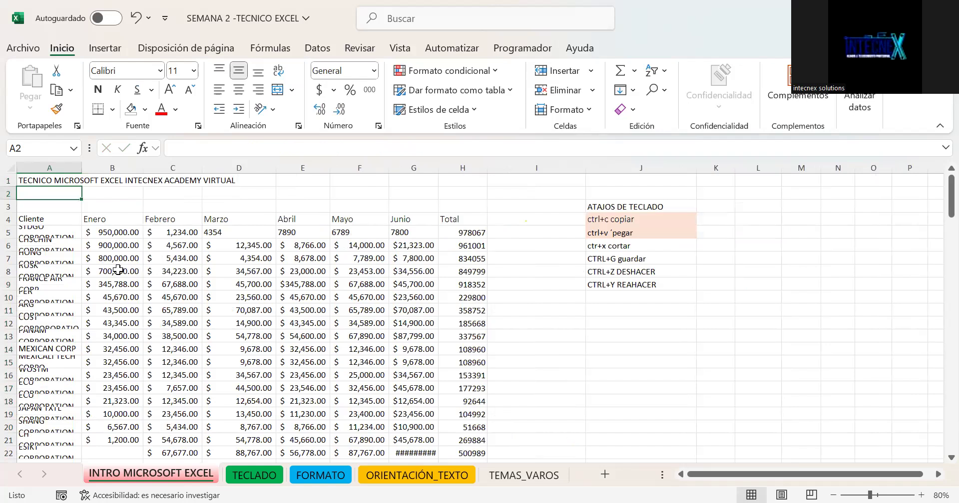
left_click(179, 284)
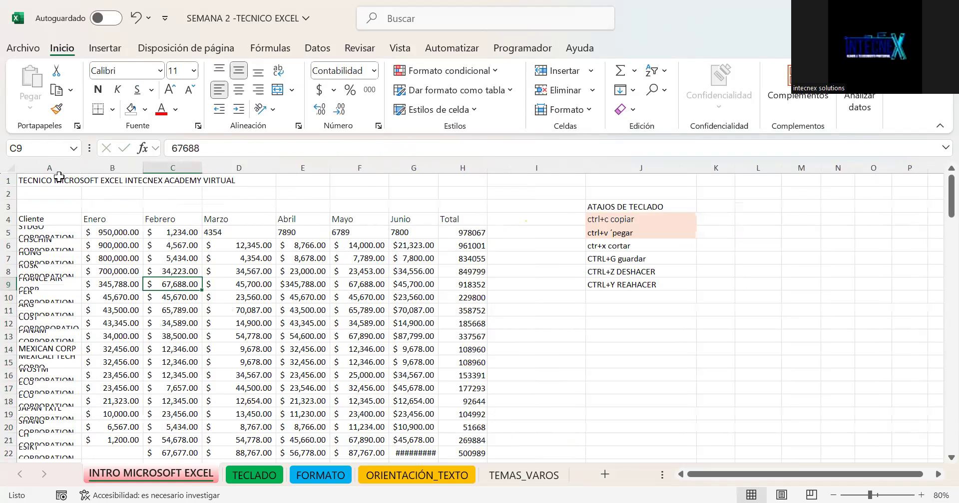
left_click(56, 165)
left_click(107, 166)
left_click(156, 168)
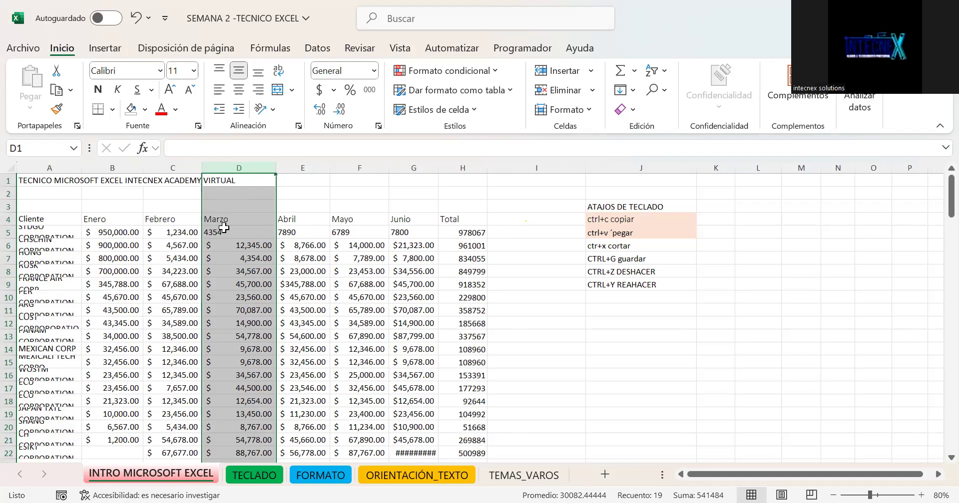
Examine column D and its cell addresses by moving from D1 down to D8.
key("alt+Tab")
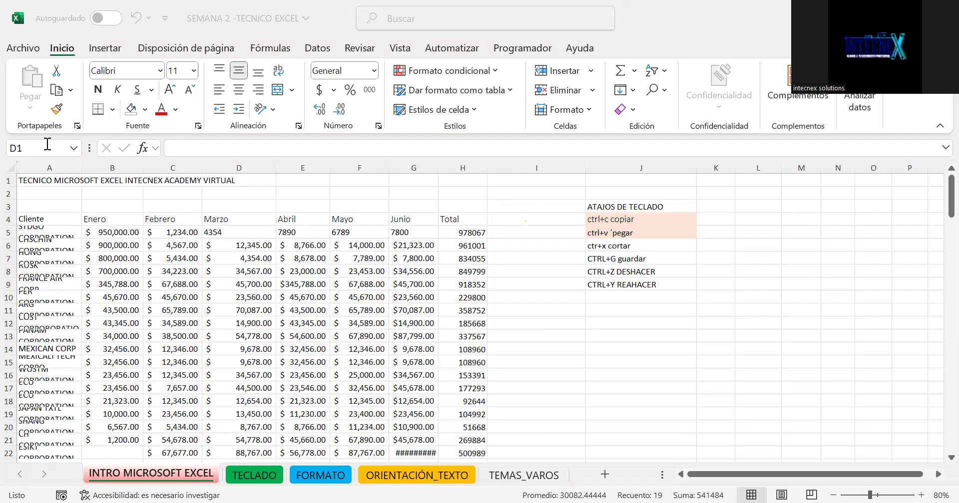
left_click(239, 168)
left_click(242, 195)
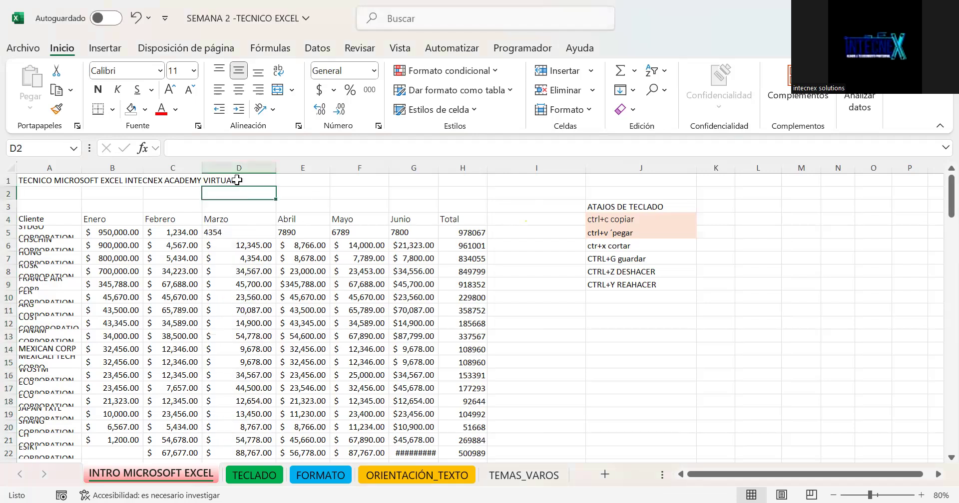
key("Up")
key("Down")
key("Down")
key("Down")
key("Down")
key("Down")
key("Down")
key("Down")
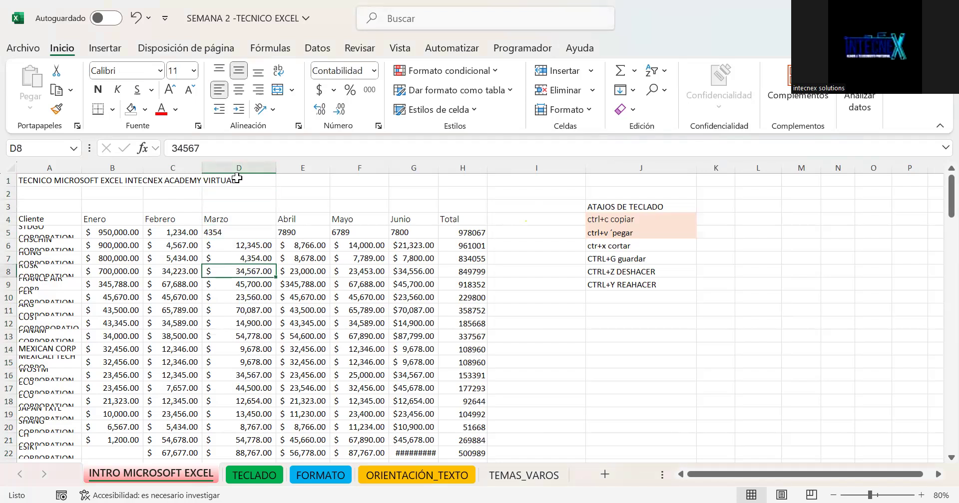
Go directly to cell D20 and back up to cell D5 by their cell references.
left_click(31, 148)
type("D20")
key("Return")
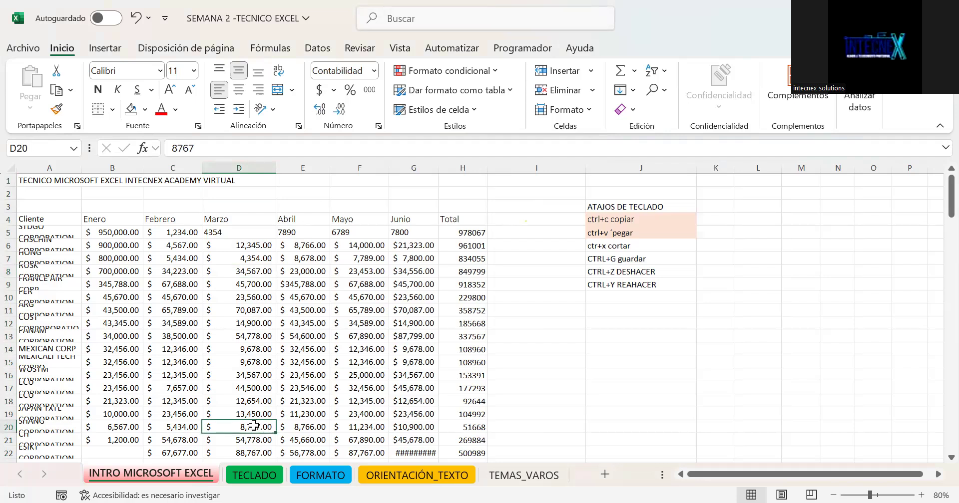
left_click(13, 149)
type("D5")
key("Return")
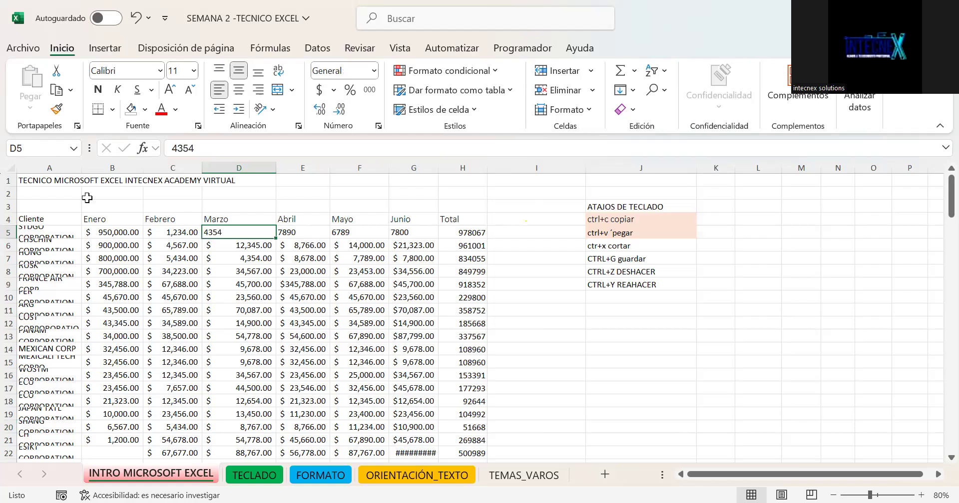
Widen column A so the whole title fits inside A1.
left_click(104, 207)
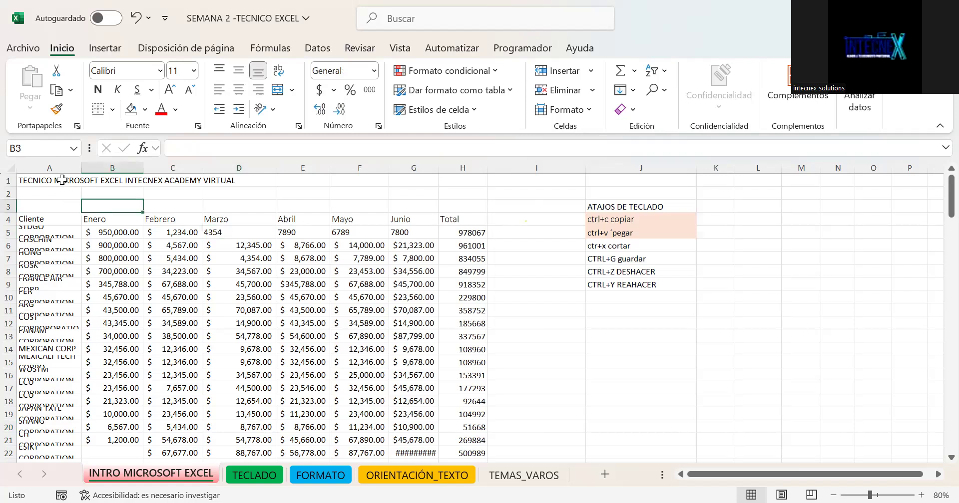
left_click(60, 180)
left_click_drag(242, 180, 273, 177)
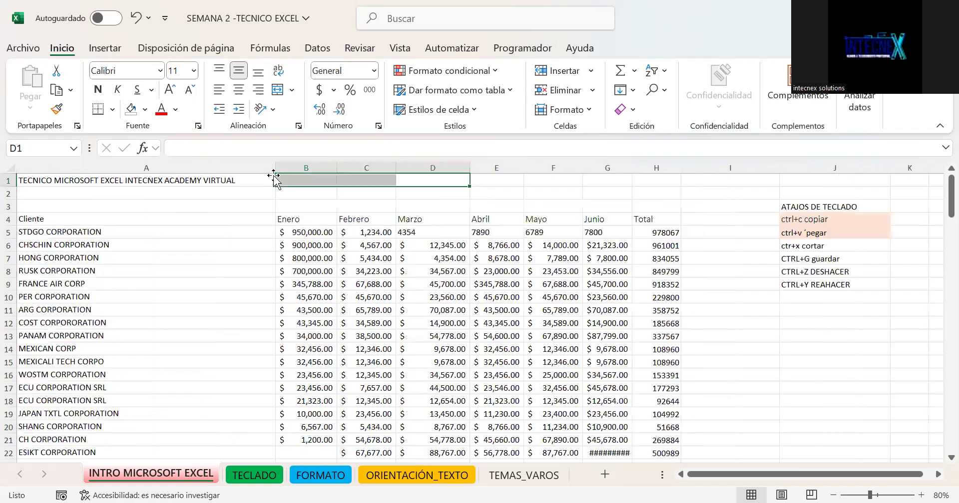
left_click(247, 180)
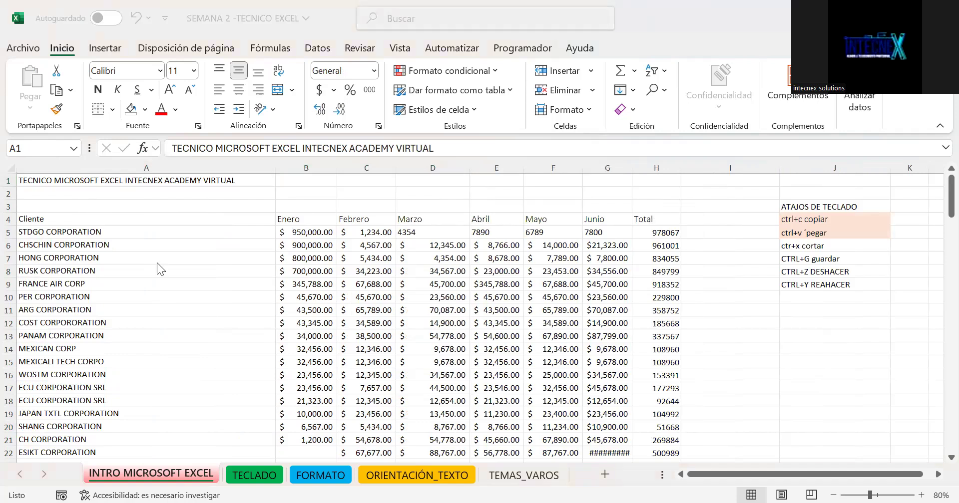
left_click(167, 183)
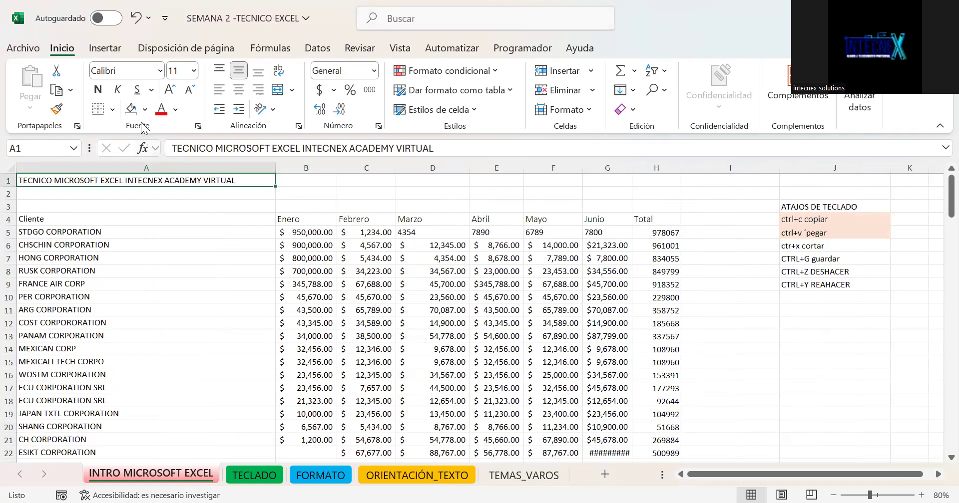
key("alt+h")
key("h")
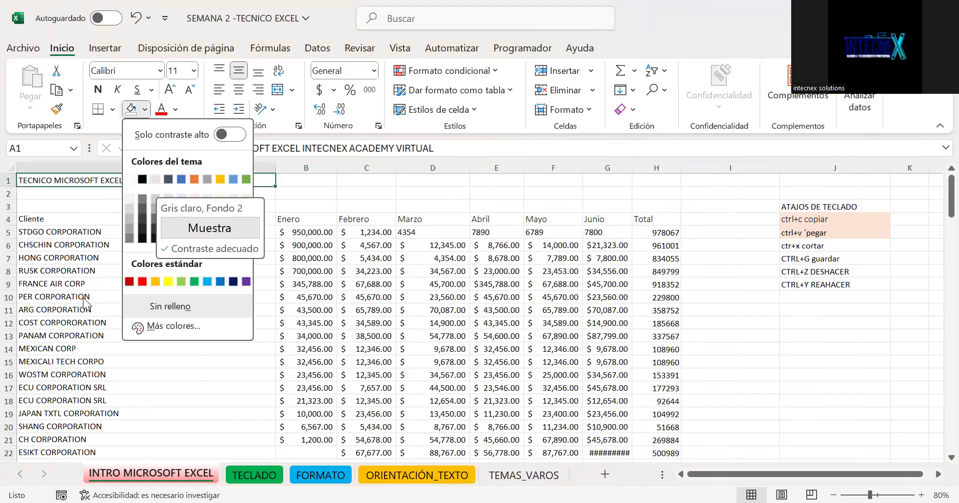
key("Escape")
Narrow column A again, and merge and center the title across A1:H2.
left_click_drag(275, 168, 169, 170)
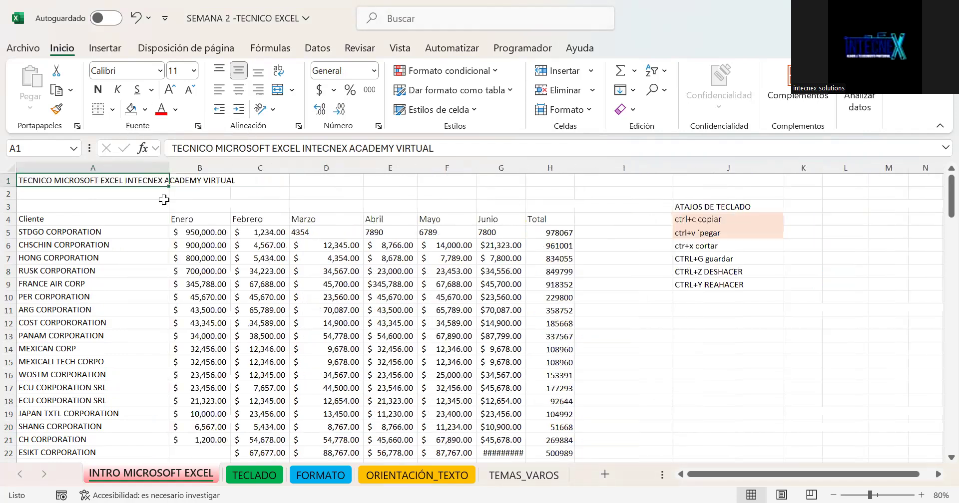
left_click_drag(69, 181, 550, 200)
left_click_drag(122, 175, 248, 189)
left_click_drag(448, 181, 548, 195)
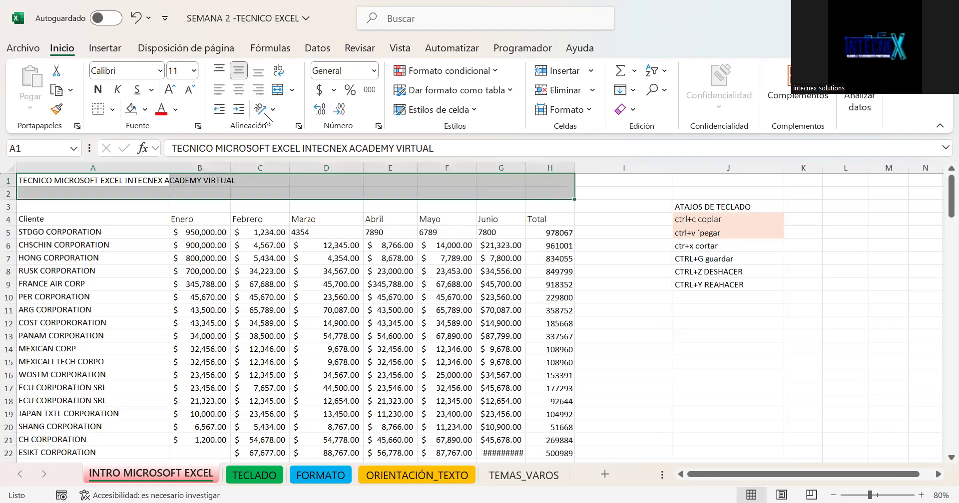
left_click(278, 91)
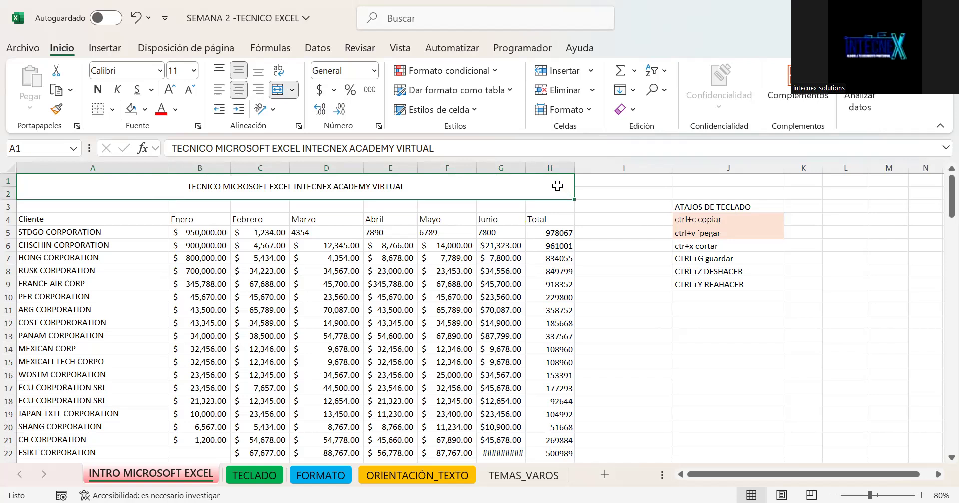
Turn on text wrapping for the merged title cell A1:H2.
left_click(394, 232)
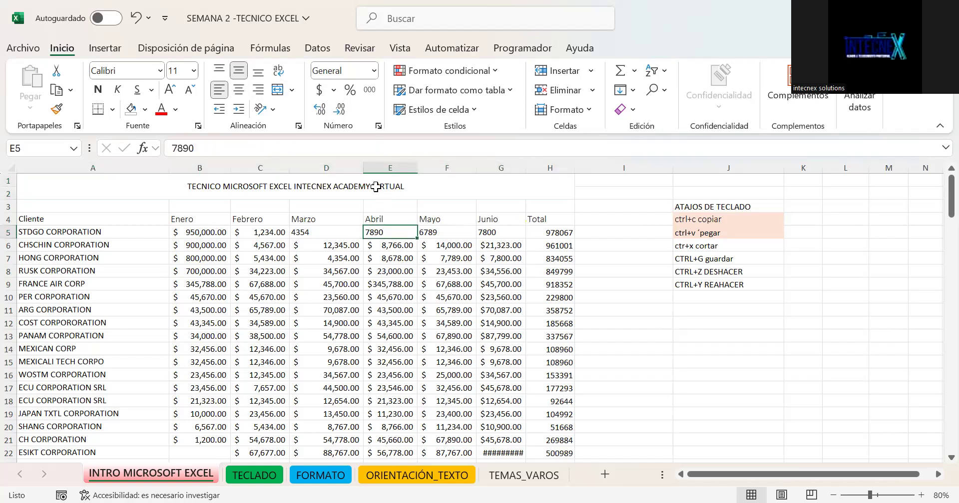
left_click(404, 189)
left_click(279, 74)
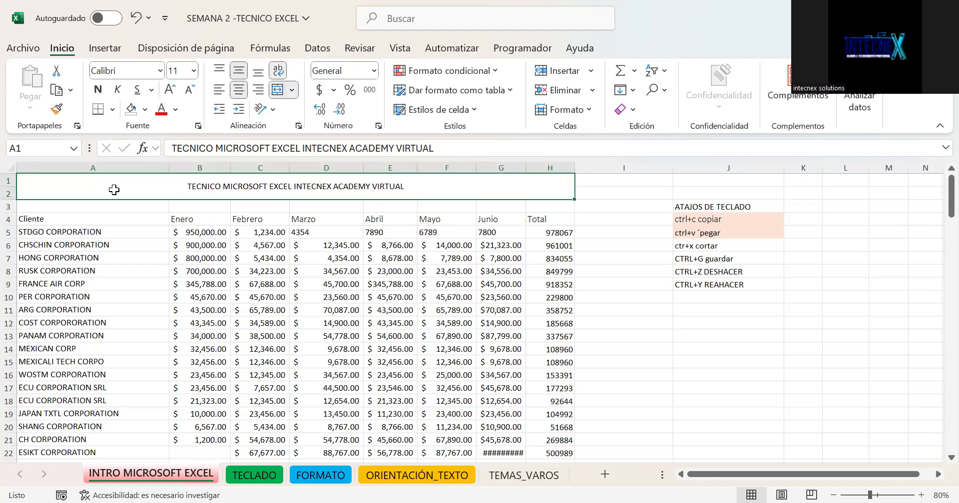
Toggle Merge and Center on the title range A1:H2 to compare both states, and leave the cells unmerged.
left_click(276, 91)
left_click(275, 92)
left_click(276, 95)
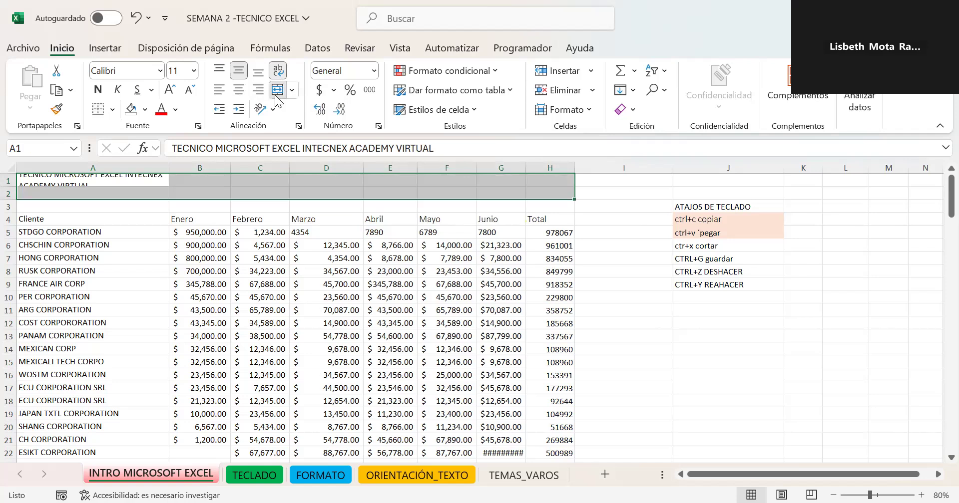
left_click(276, 95)
left_click(276, 95)
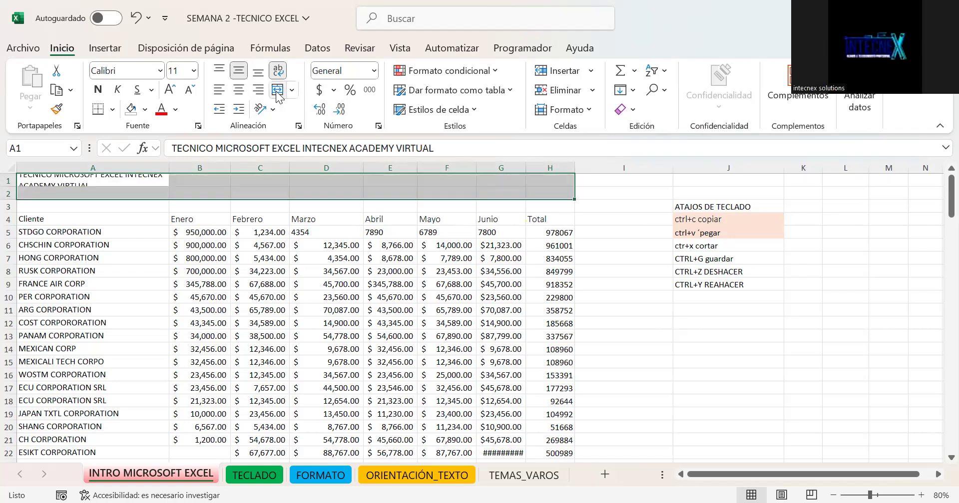
left_click(158, 181)
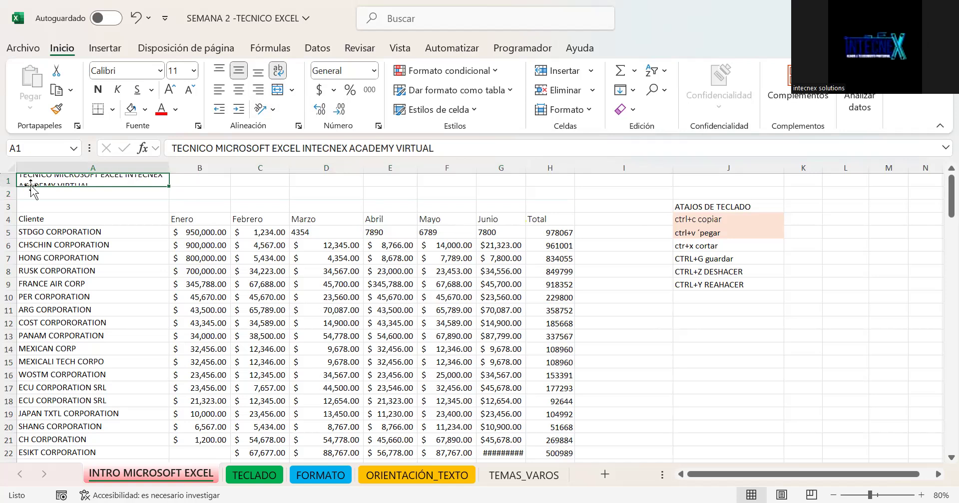
Fit row 1's height and column A's width to the title, and turn off text wrapping in A1.
double_click(9, 186)
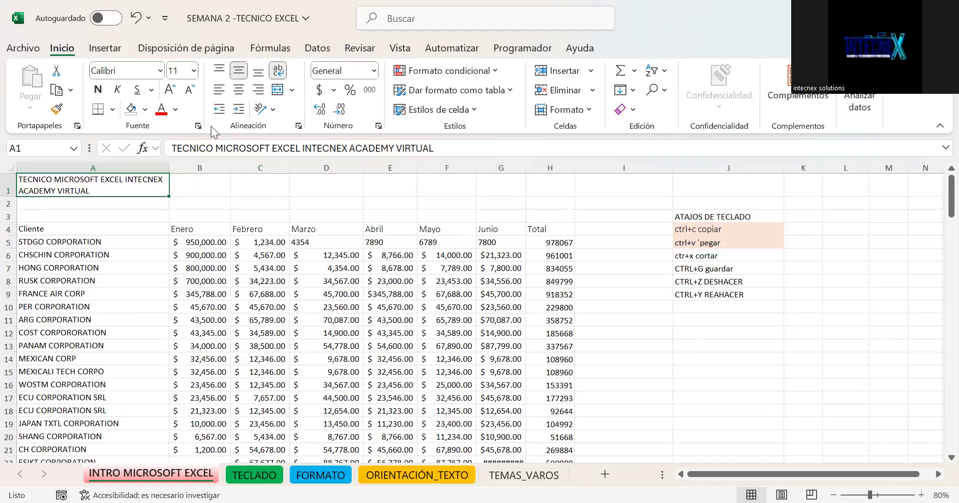
left_click(278, 70)
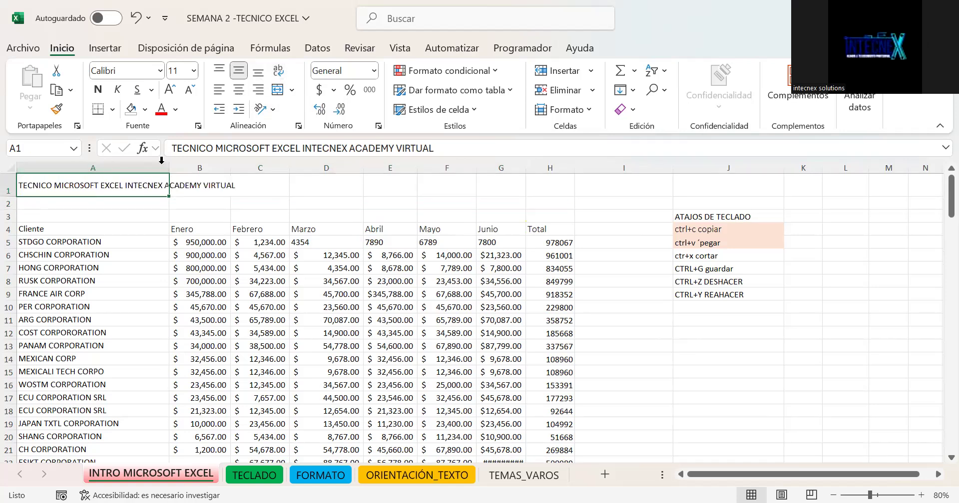
left_click_drag(168, 168, 580, 187)
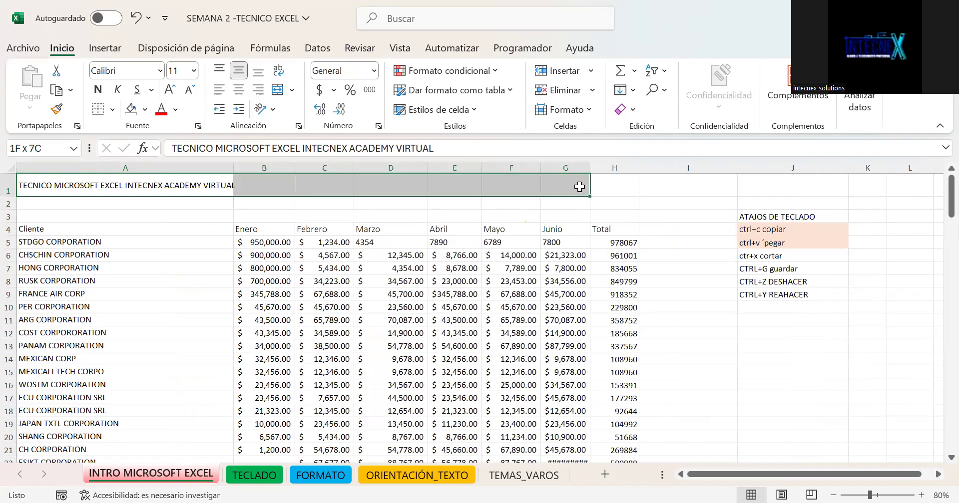
Merge and center the title across A1:H1.
left_click(714, 187, "shift")
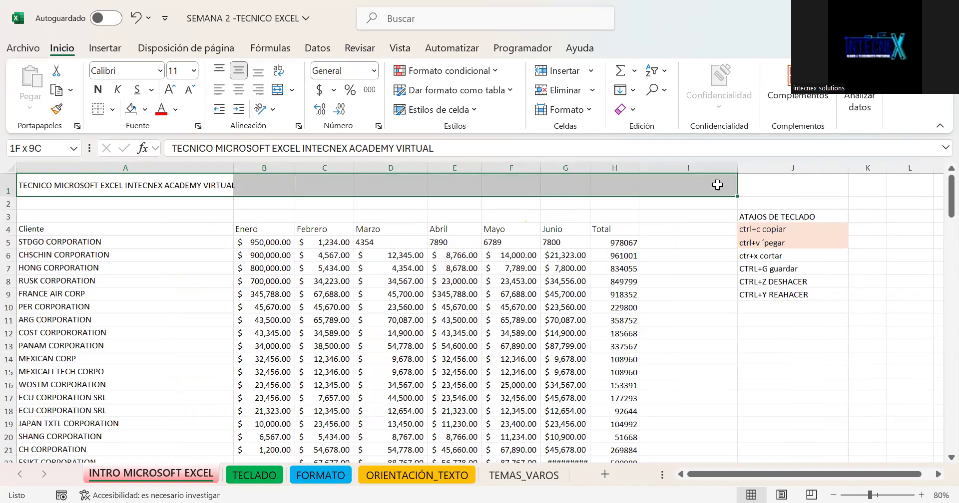
left_click_drag(631, 185, 636, 185)
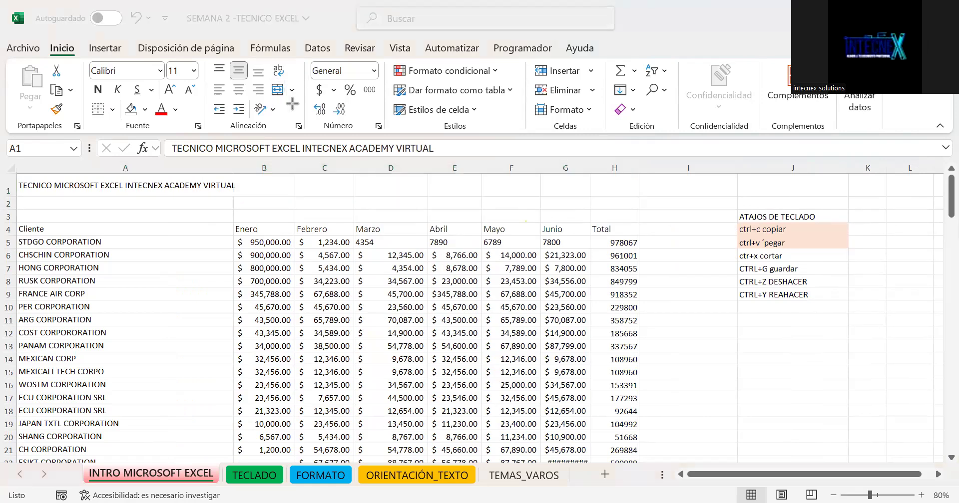
left_click_drag(266, 81, 300, 103)
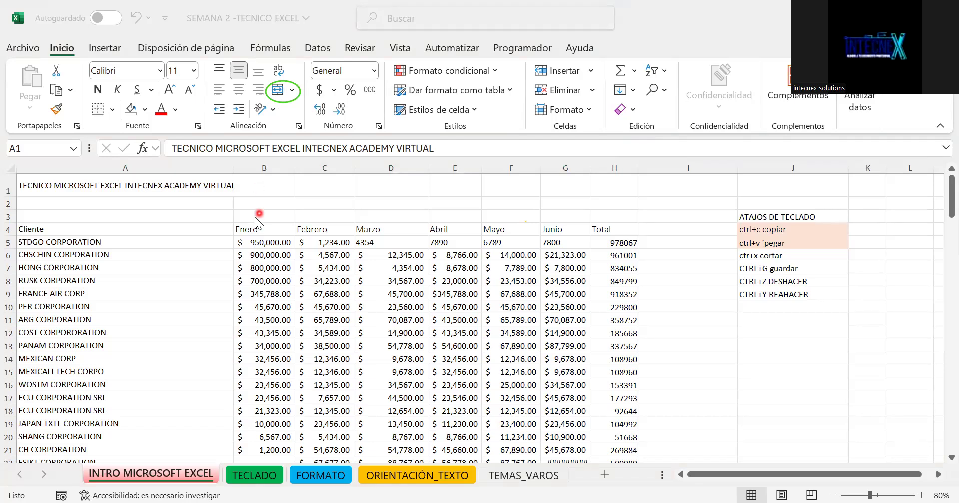
left_click(186, 183)
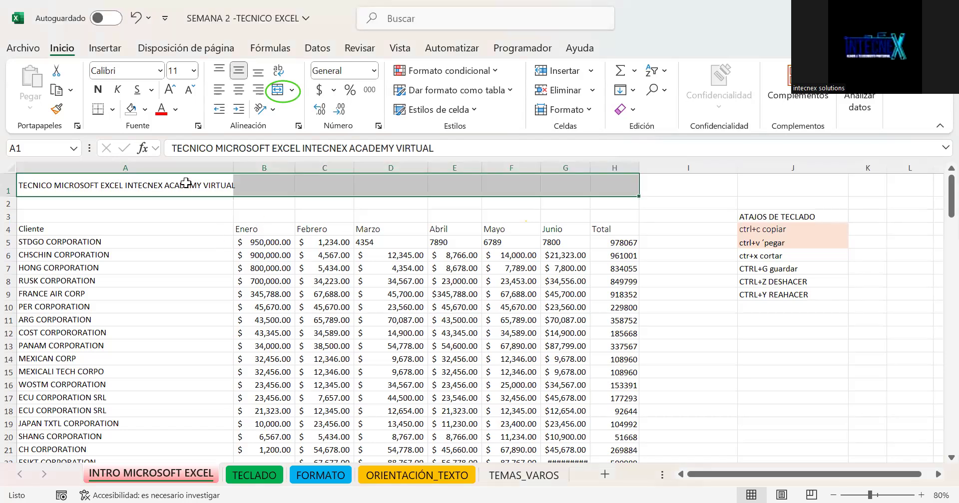
left_click(276, 89)
left_click(277, 90)
left_click(278, 91)
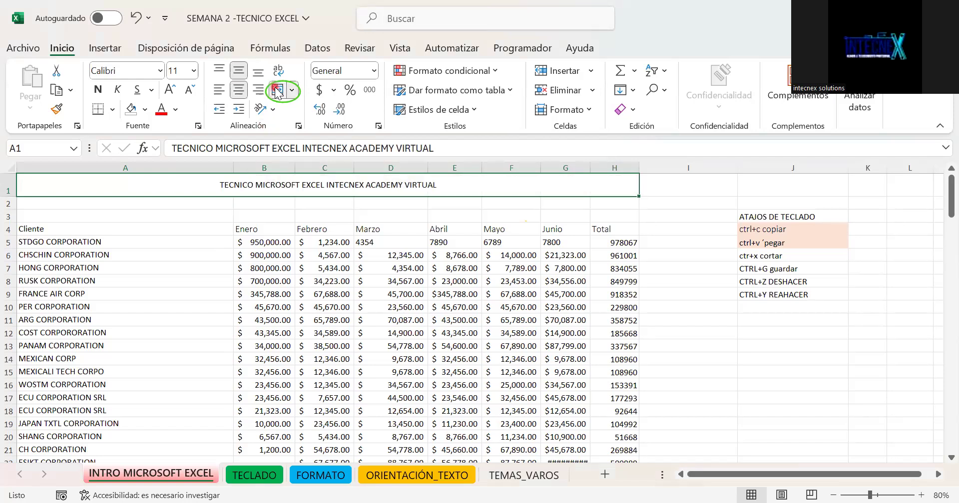
Turn on text wrapping for the merged title, and test left alignment before centering it horizontally again.
left_click(278, 74)
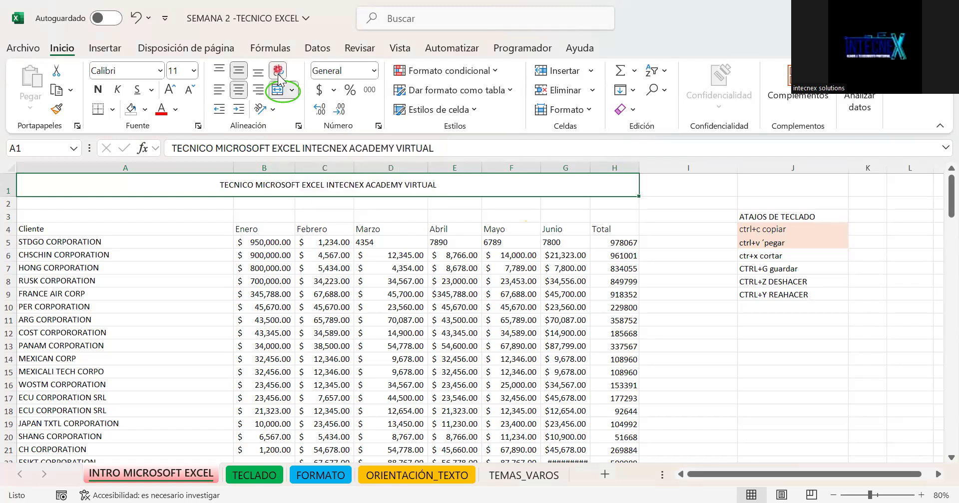
left_click(219, 89)
left_click(238, 90)
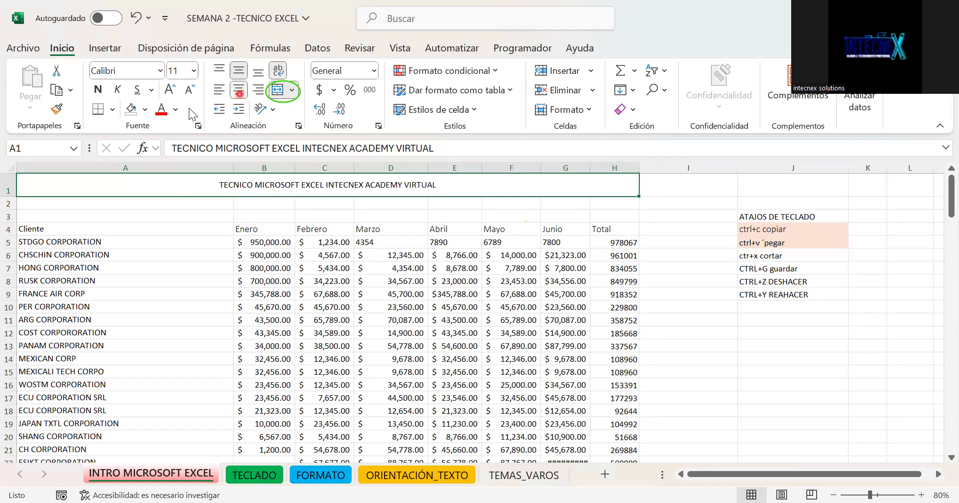
Fill the merged title with orange and make its text bold, italic, underlined and light blue-gray.
left_click(144, 109)
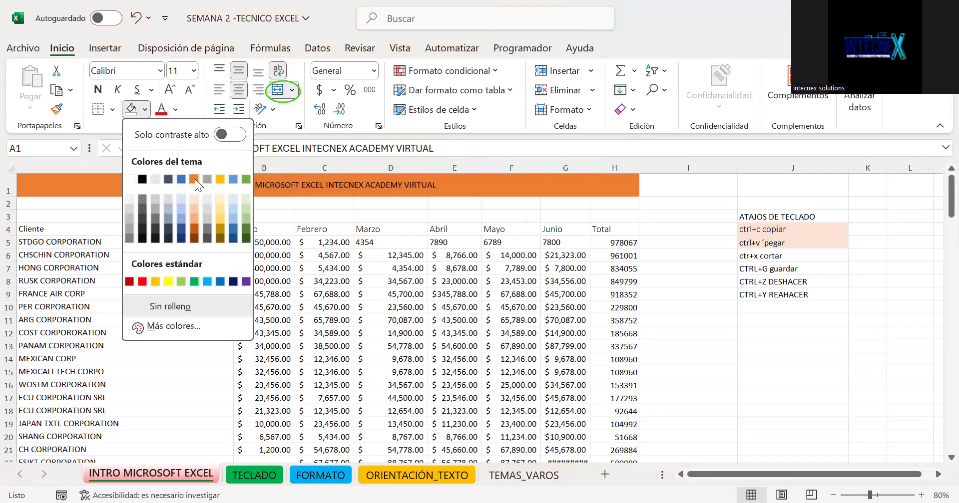
left_click(117, 90)
left_click(98, 91)
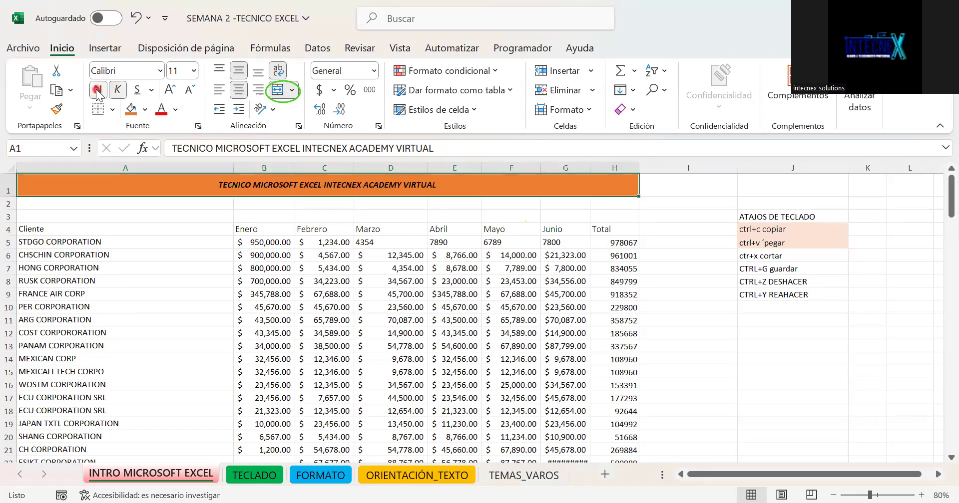
left_click(137, 90)
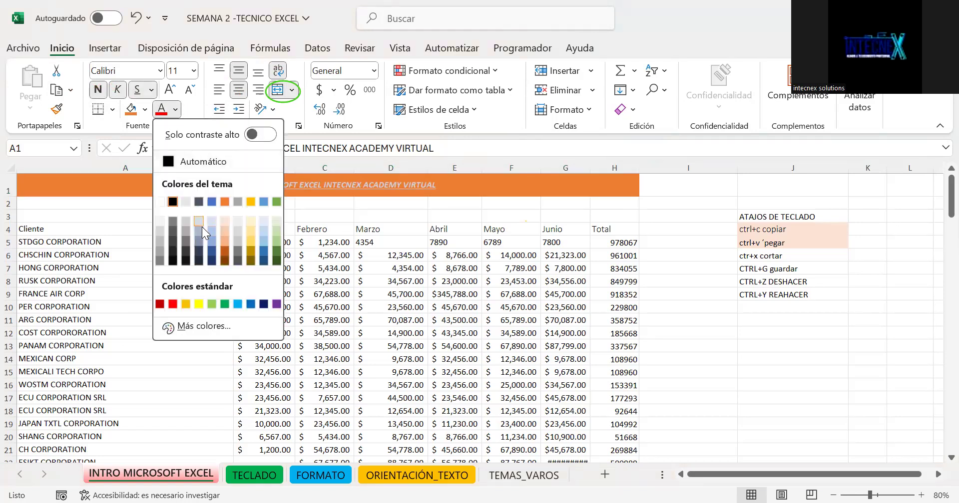
left_click(202, 228)
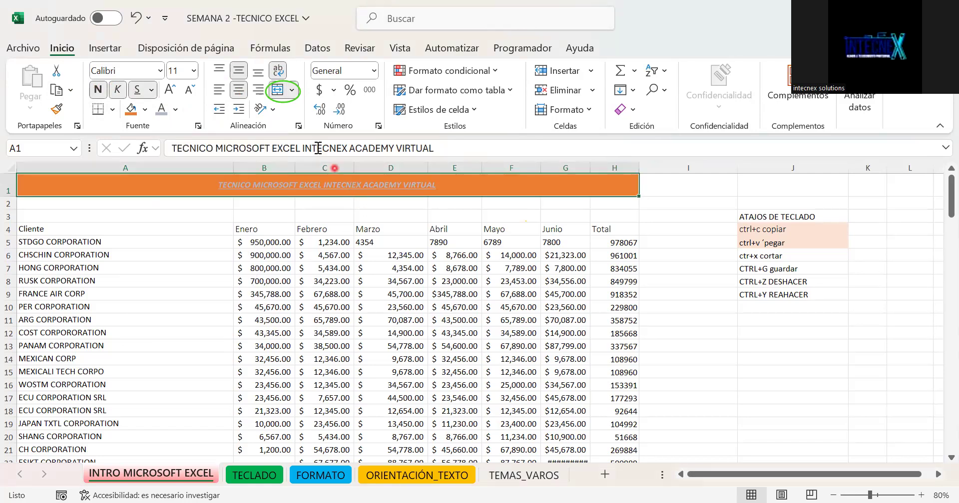
Compare the title's right, center and left alignments, leave it top-aligned and centered, and set its font color to black.
left_click(257, 89)
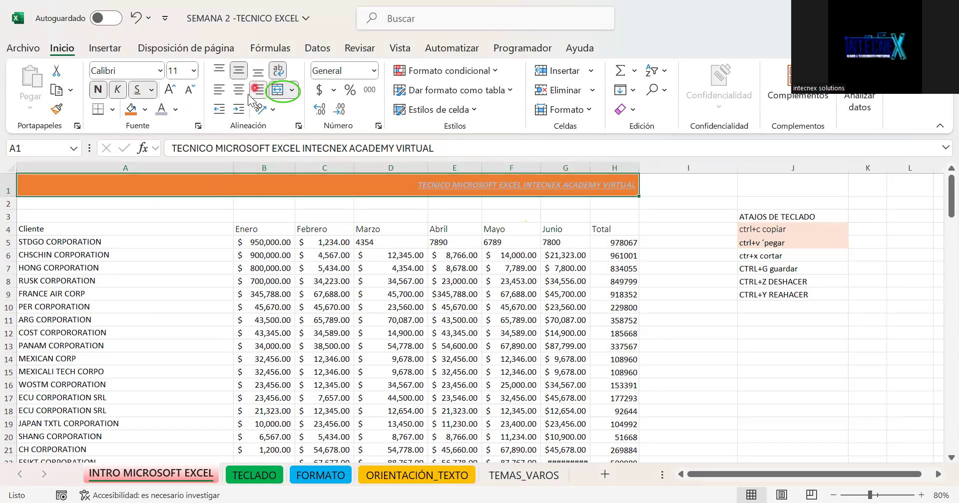
left_click(239, 92)
left_click(219, 89)
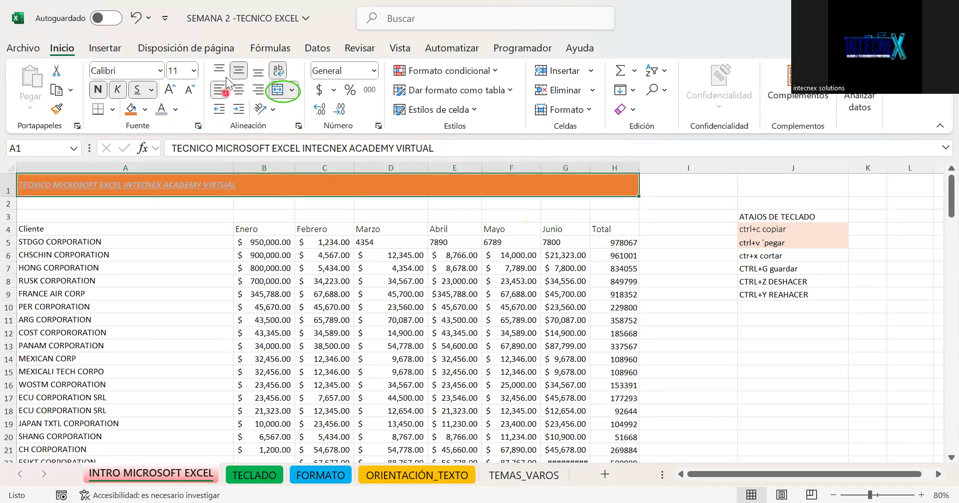
left_click(219, 69)
left_click(238, 91)
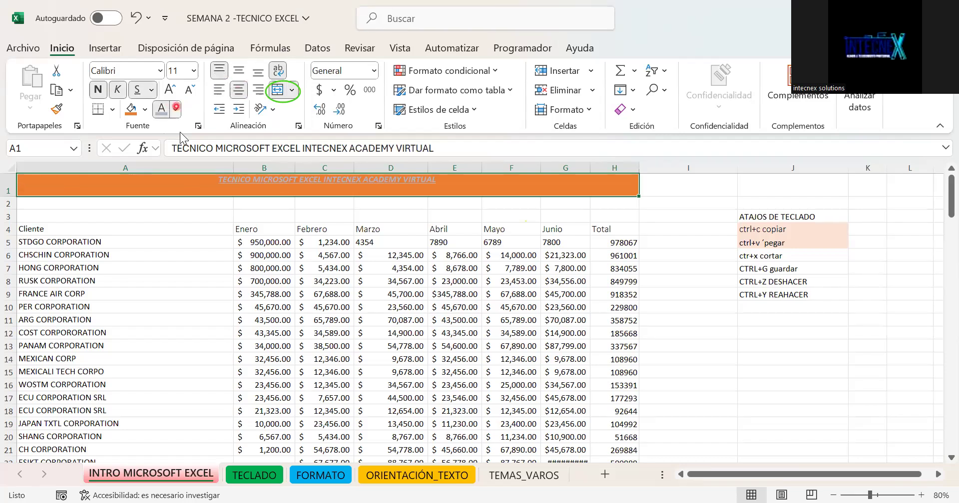
left_click(272, 187)
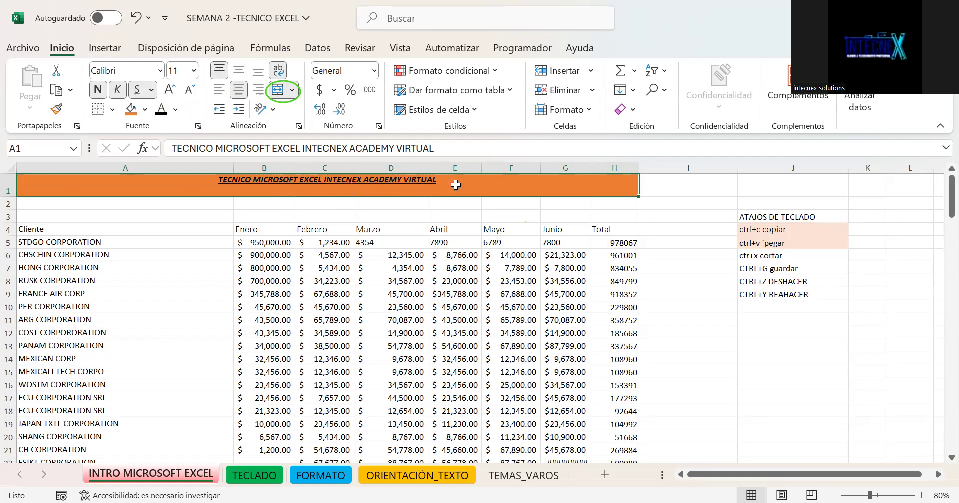
Unmerge the title range A1:H1 to compare its look, and merge and center it again.
left_click(277, 90)
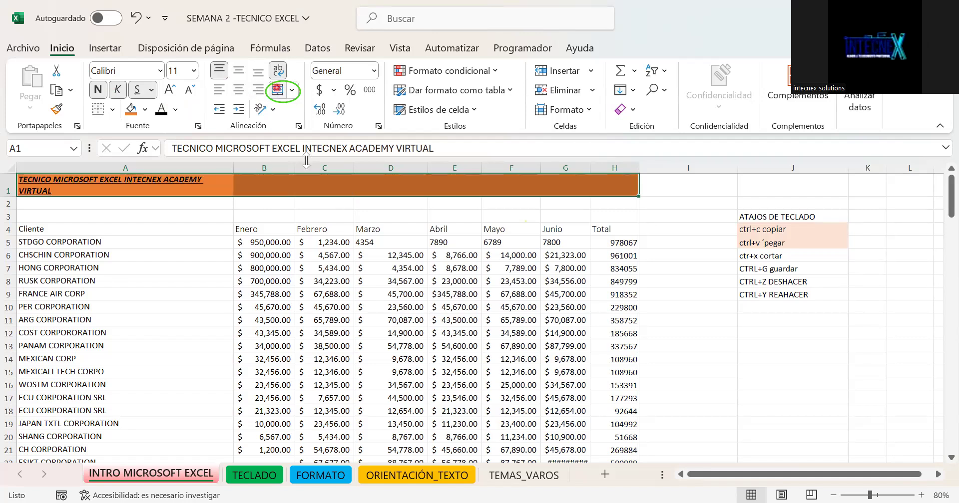
left_click(548, 80)
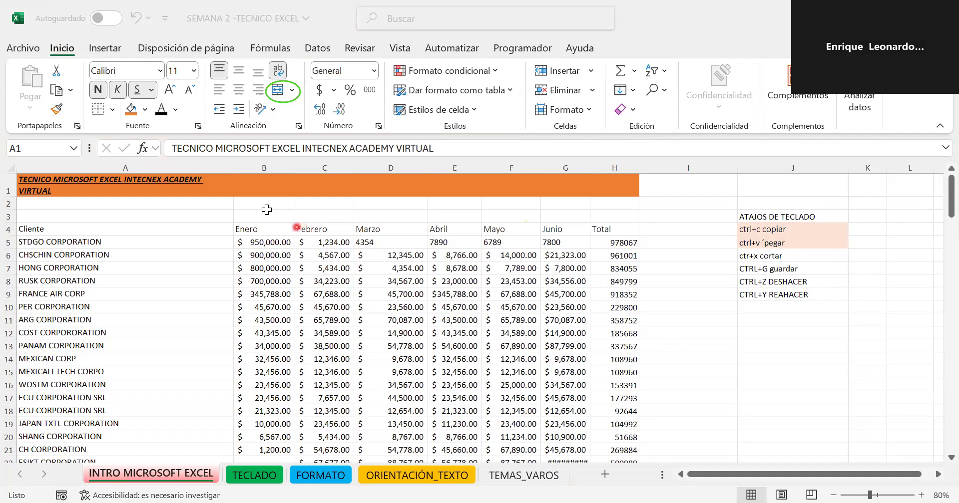
left_click(273, 91)
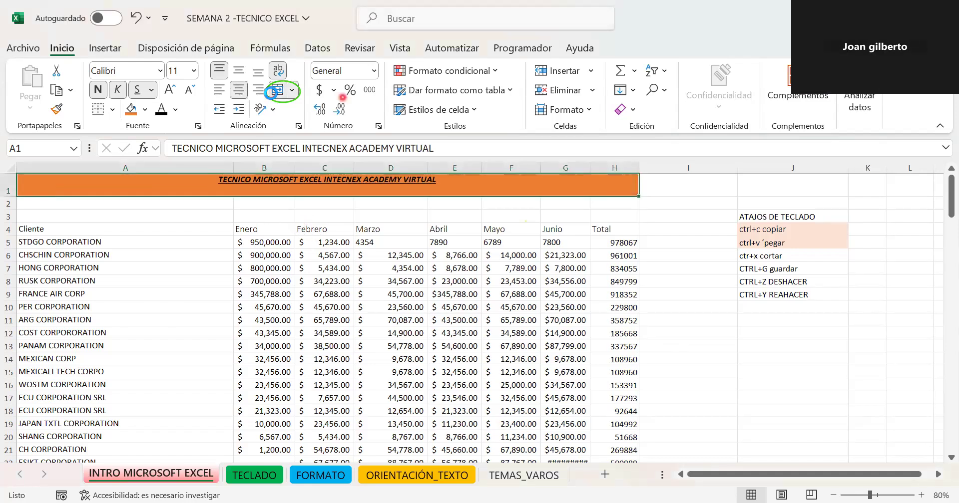
left_click(272, 111)
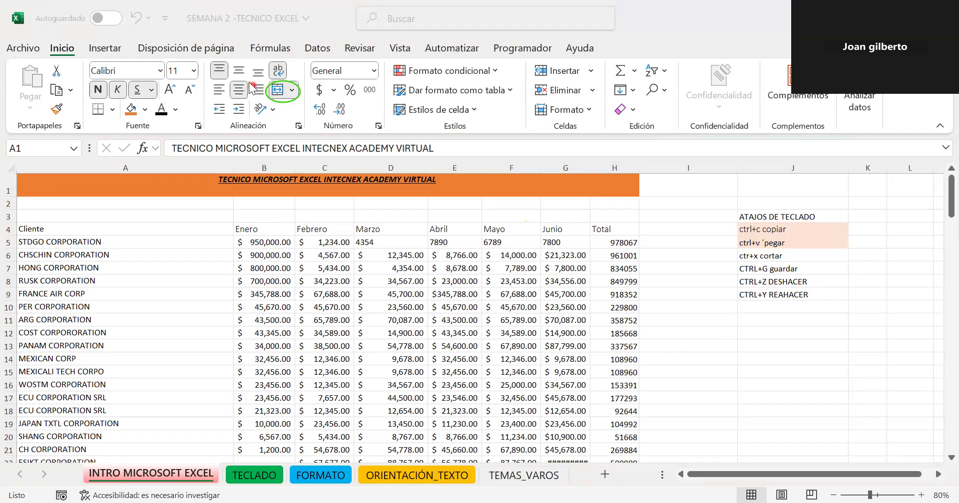
left_click(303, 177)
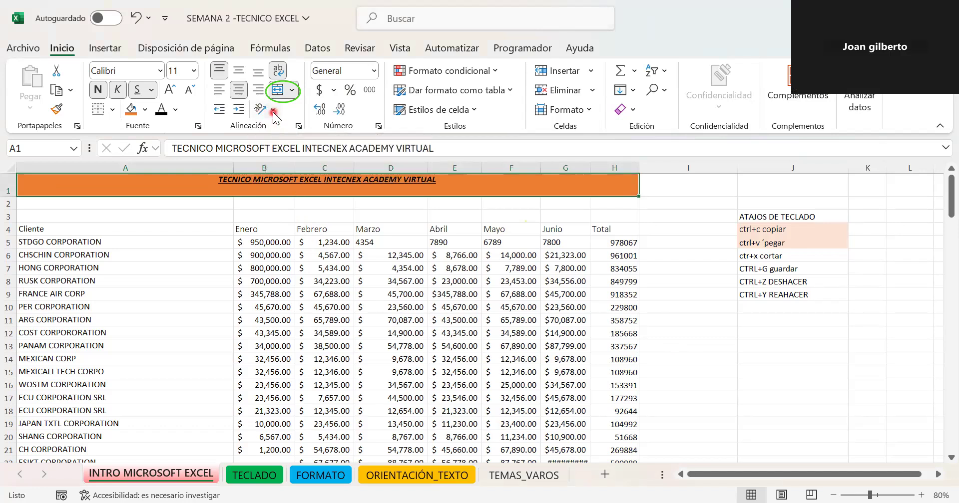
Set the merged title's text orientation to Ángulo ascendente.
left_click(273, 111)
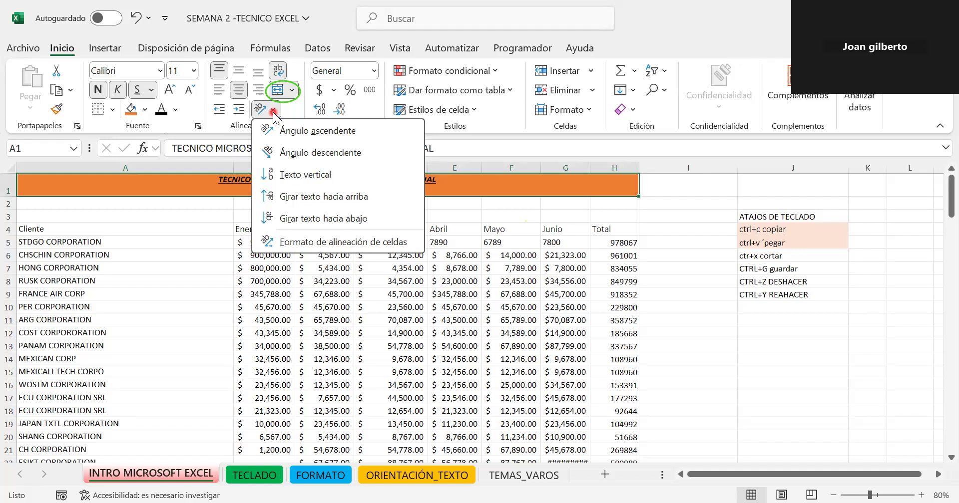
left_click(298, 132)
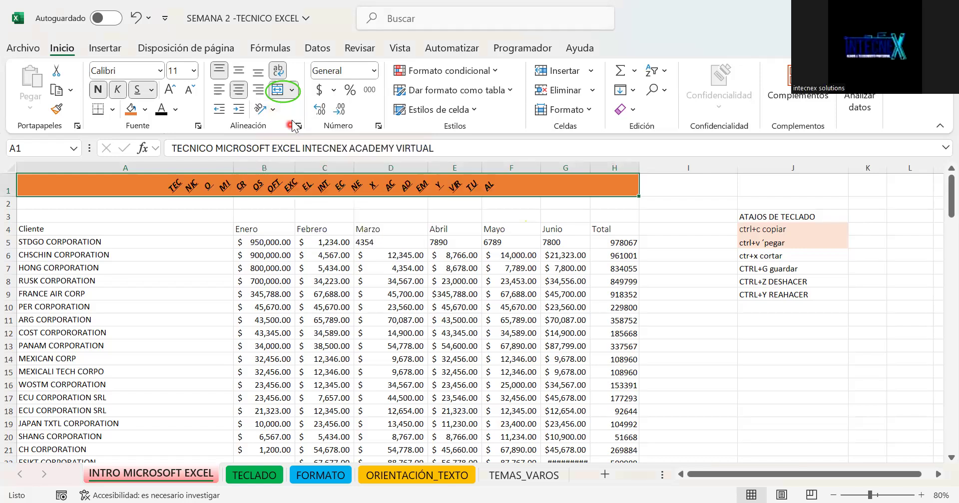
left_click(292, 91)
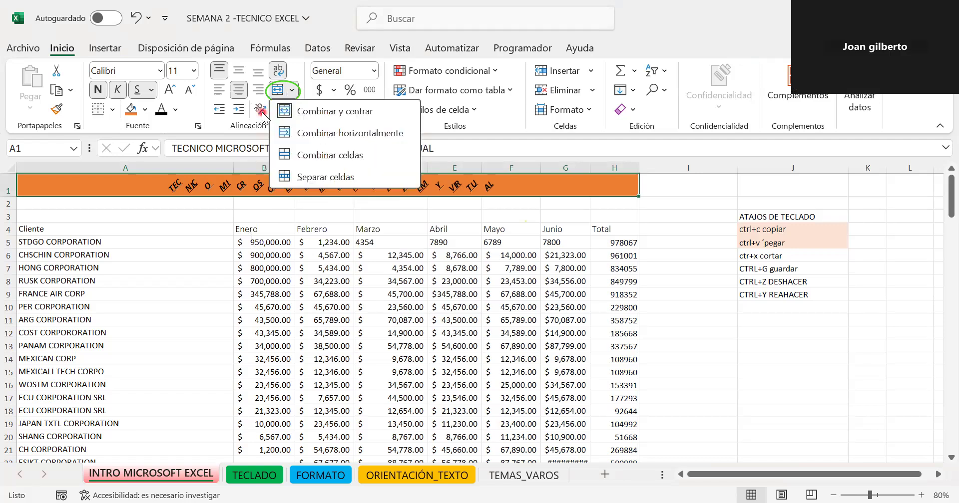
left_click(271, 116)
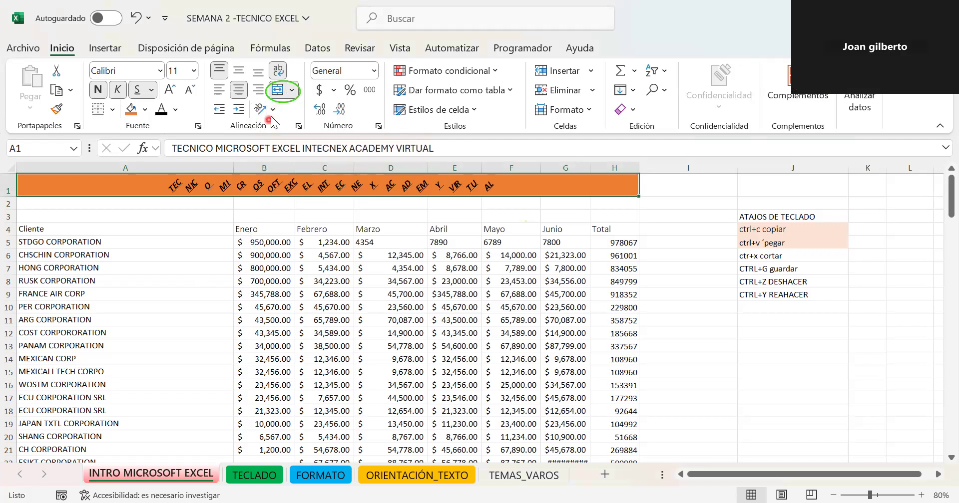
Try the Texto vertical orientation on the title, and return it to Ángulo ascendente.
left_click(272, 112)
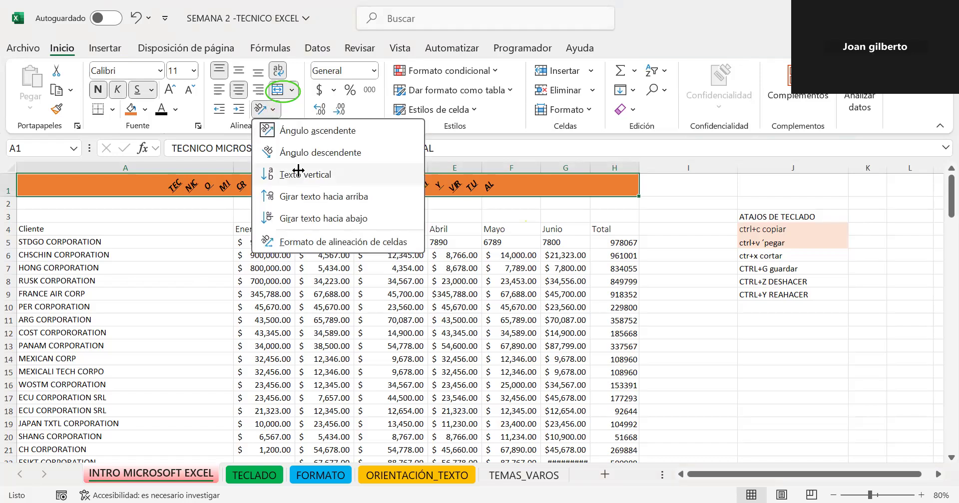
left_click(288, 131)
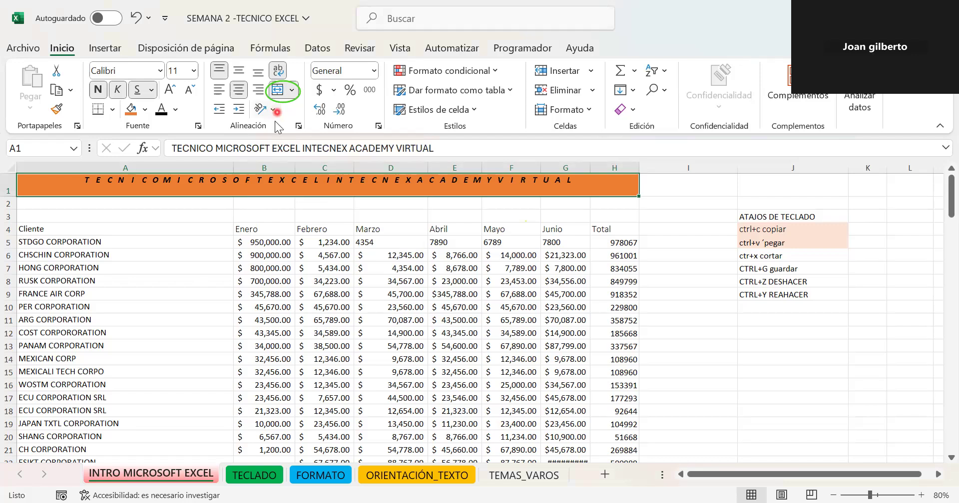
key("ctrl+z")
left_click(272, 111)
left_click(282, 131)
Set the header cells A4:H4 to the Ángulo ascendente orientation, and make row 4 taller to fit the slanted text.
left_click_drag(130, 229, 621, 228)
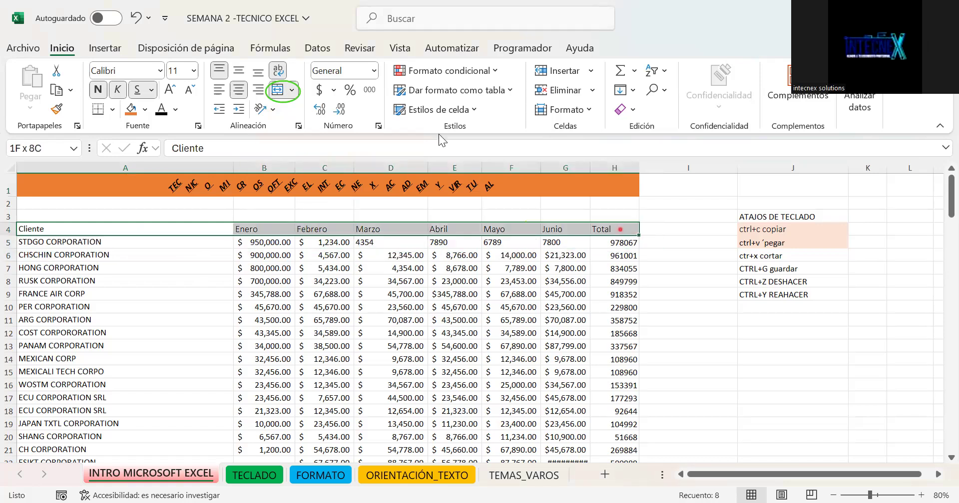
left_click(265, 109)
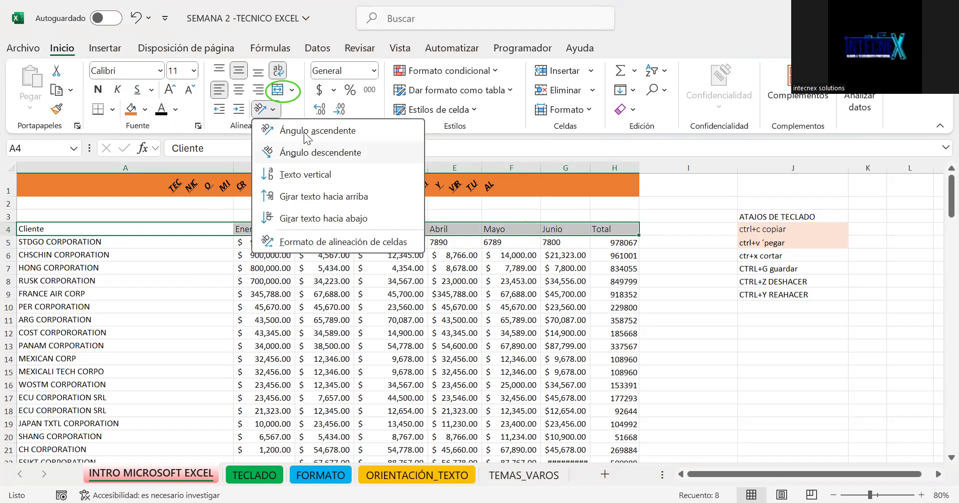
left_click(304, 130)
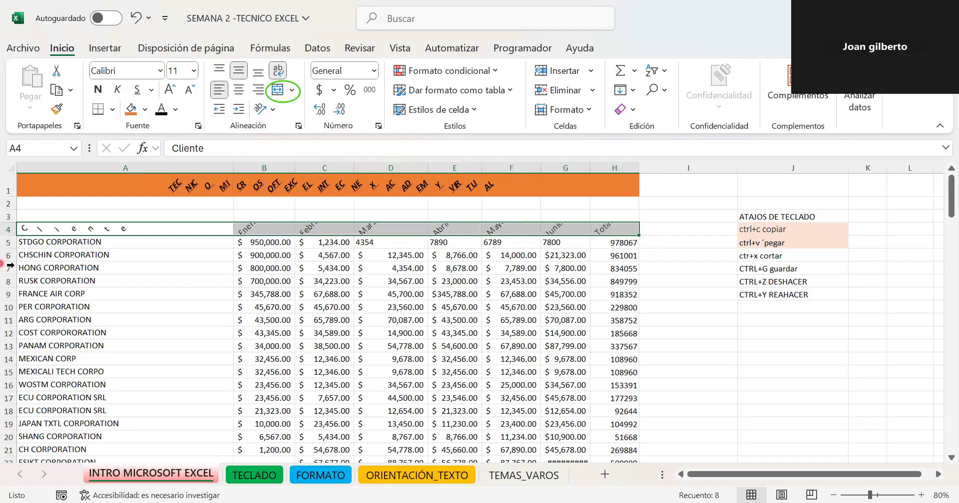
left_click(2, 396)
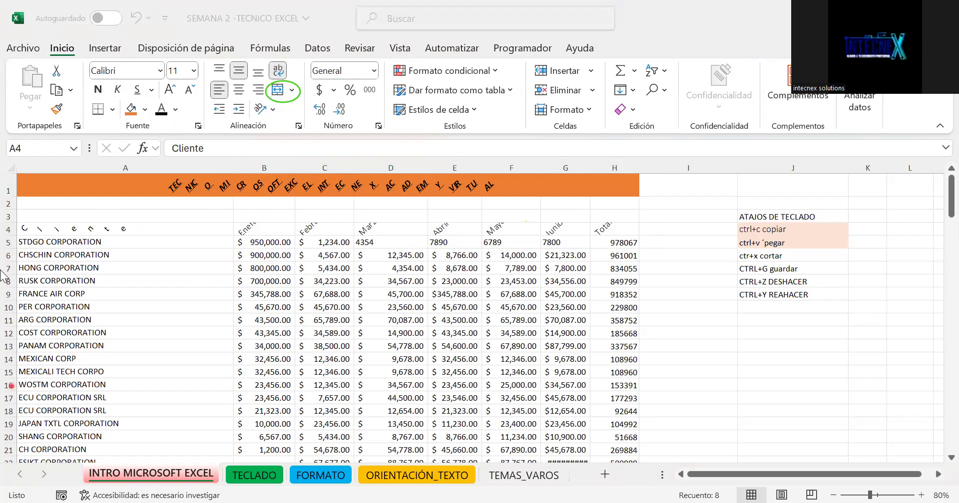
left_click_drag(9, 234, 10, 253)
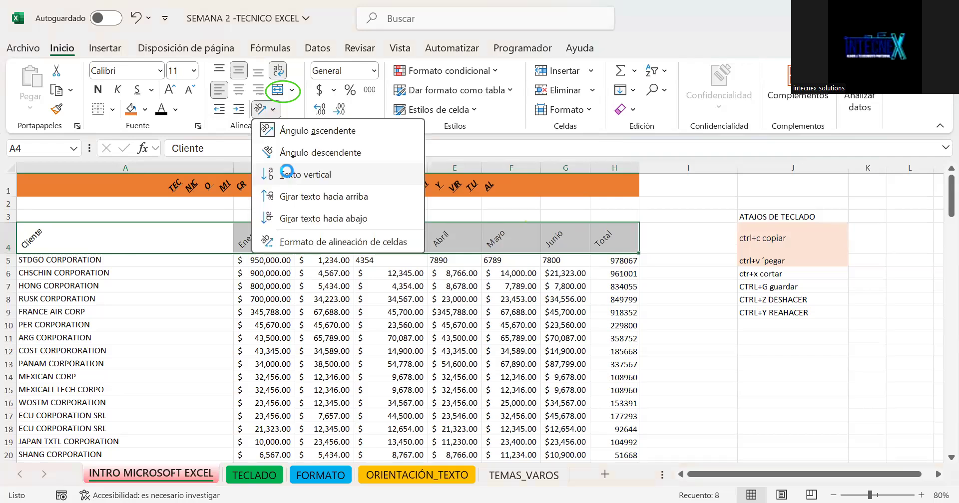
Switch the header cells A4:H4 to the Texto vertical orientation.
left_click(305, 174)
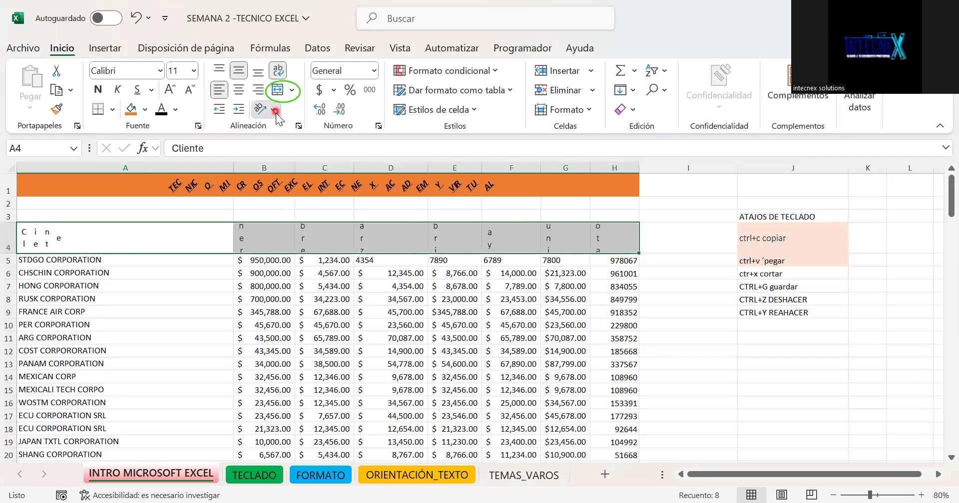
Try the Ángulo descendente and Ángulo ascendente orientations on header cells A4:H4, and return them to horizontal text.
left_click(302, 156)
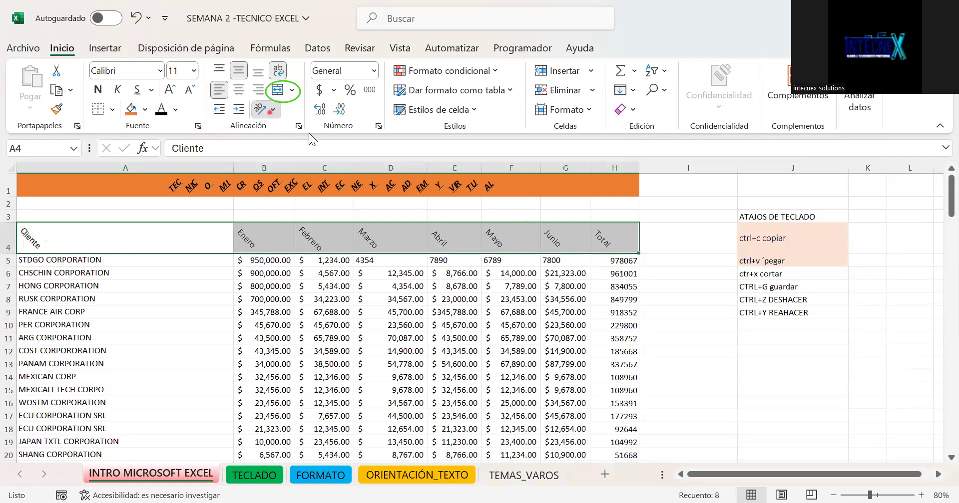
left_click(269, 111)
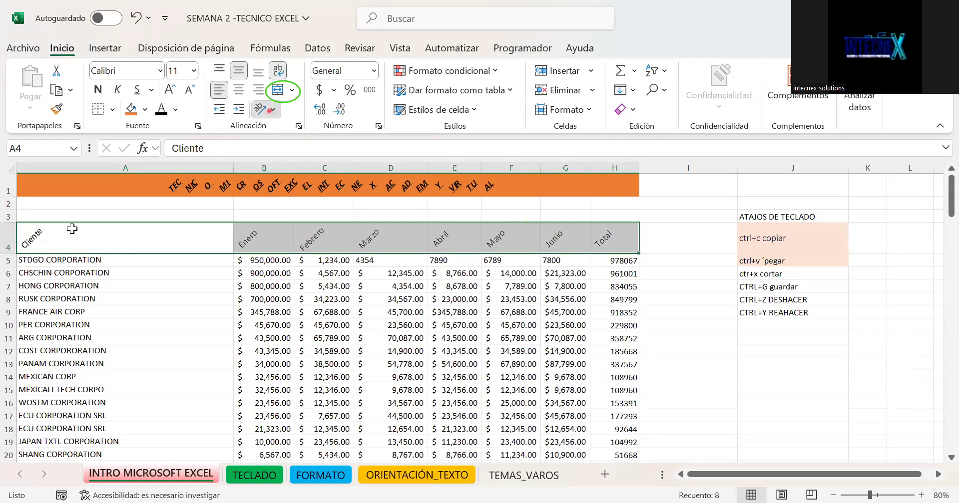
left_click(166, 240)
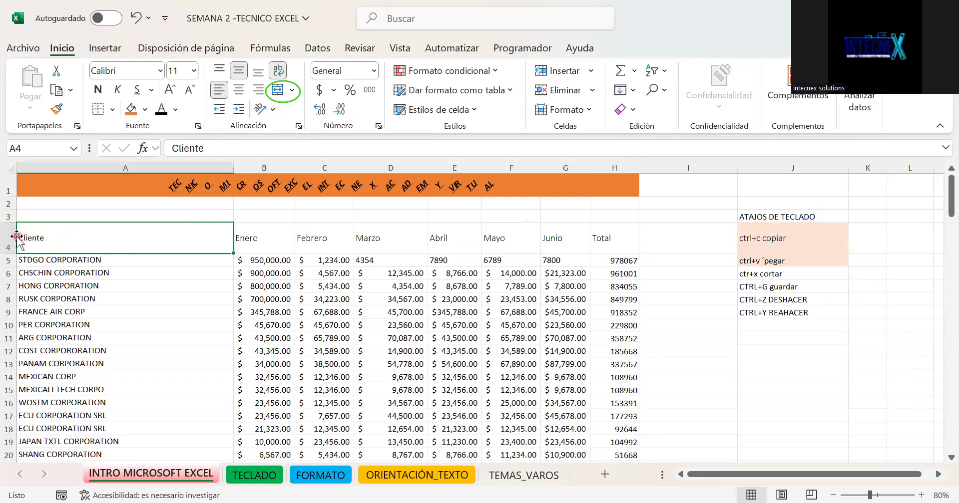
Try the Ángulo descendente orientation on header cells A4:H4 again, and undo it.
left_click_drag(55, 234, 627, 236)
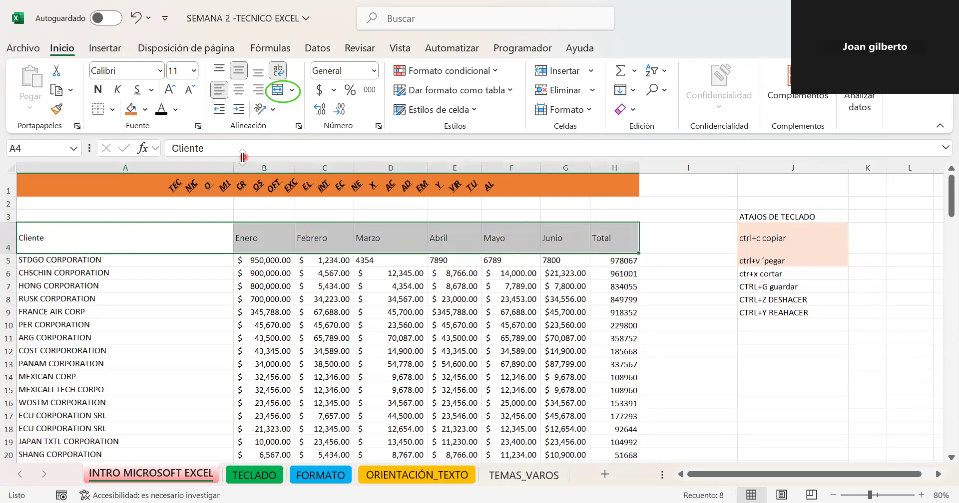
left_click(268, 114)
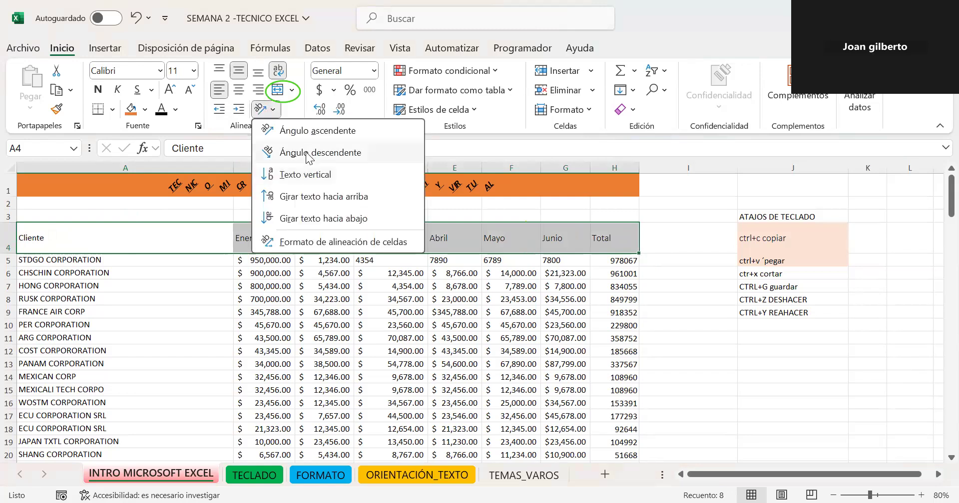
left_click(306, 153)
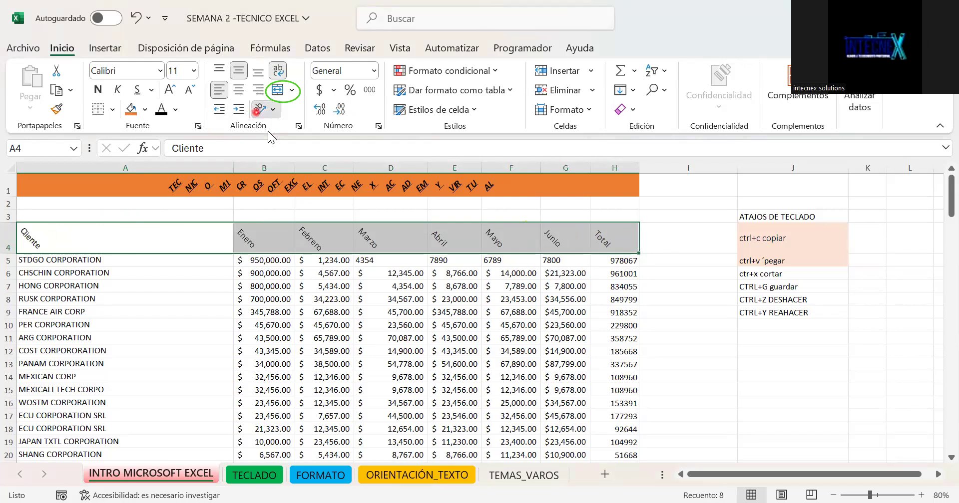
key("ctrl+z")
left_click(144, 200)
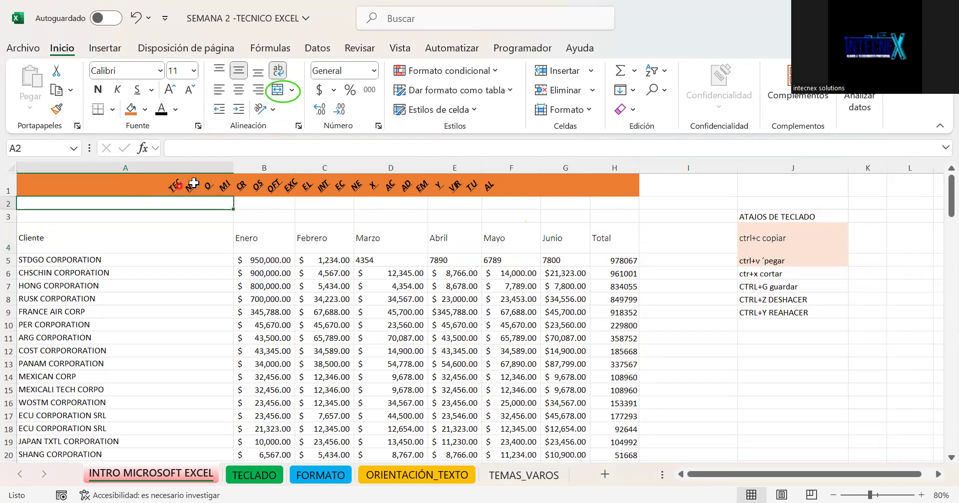
Return the merged title in row 1 to horizontal text and reduce the height of row 4.
key("Up")
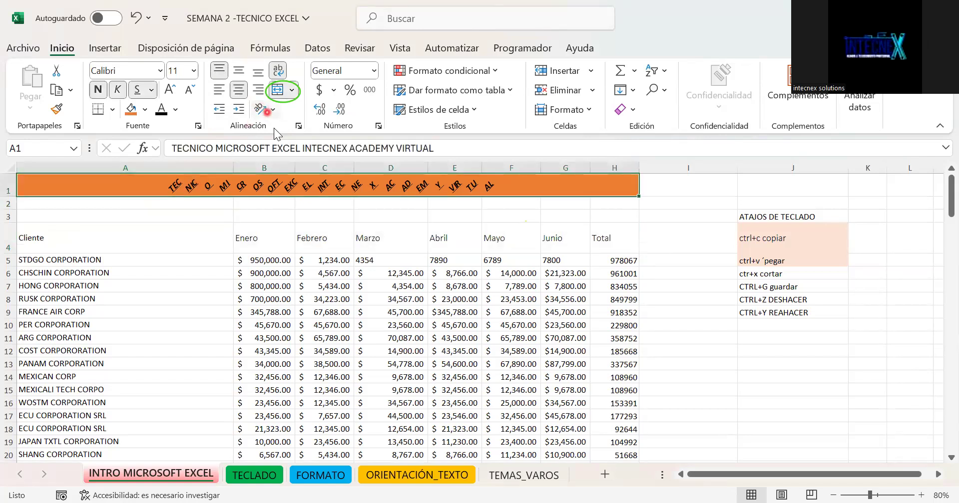
key("ctrl+z")
left_click_drag(7, 255, 7, 243)
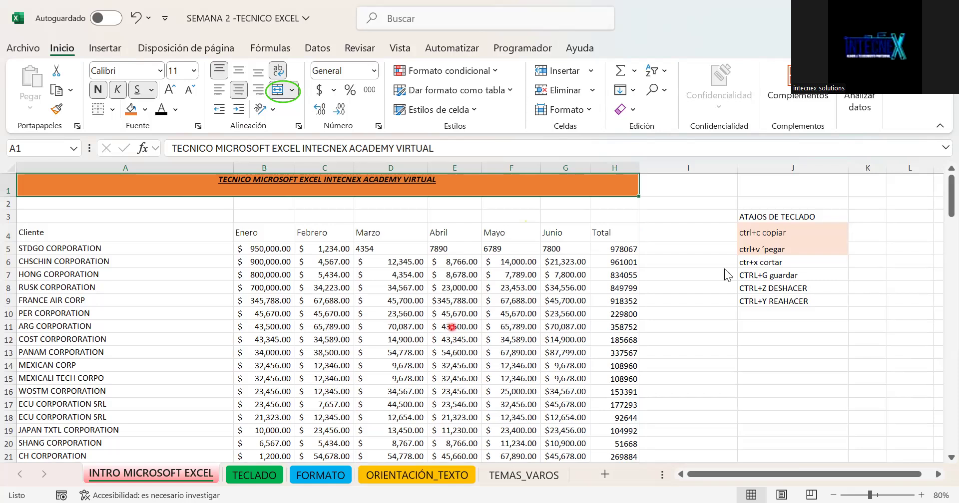
Insert a text box below the keyboard shortcuts list in column J and head it "Estructura función".
left_click(778, 317)
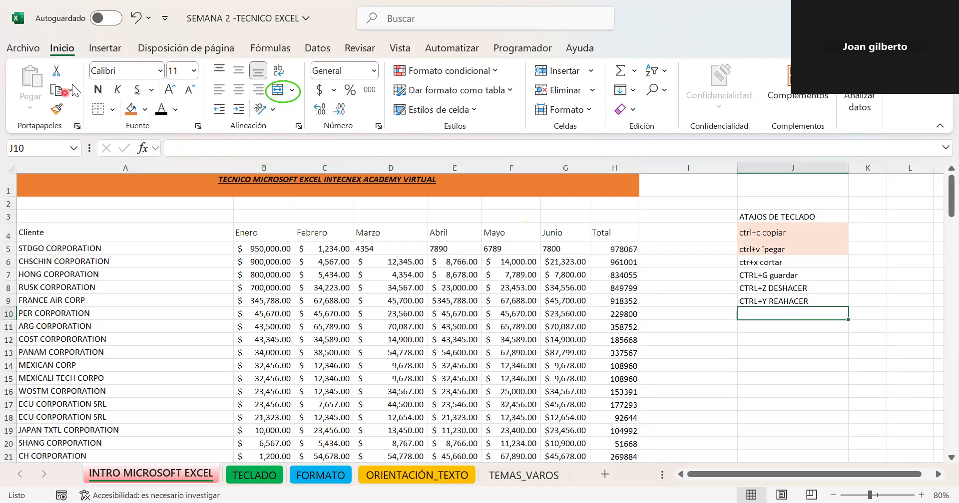
left_click(96, 47)
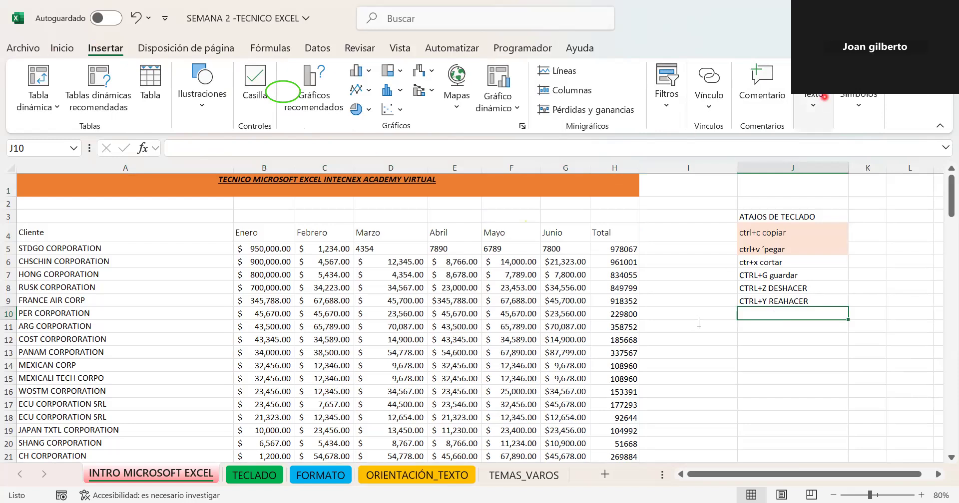
left_click_drag(736, 310, 849, 437)
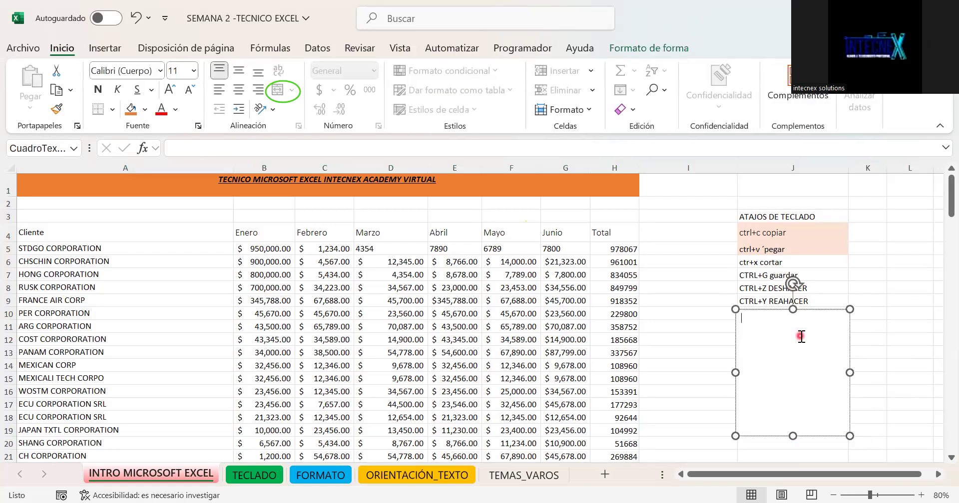
type("Estructura función")
key("Return")
Add the lines "1)Signo de igualdad." and "2)Nombre Función" under the text box heading.
type("1)")
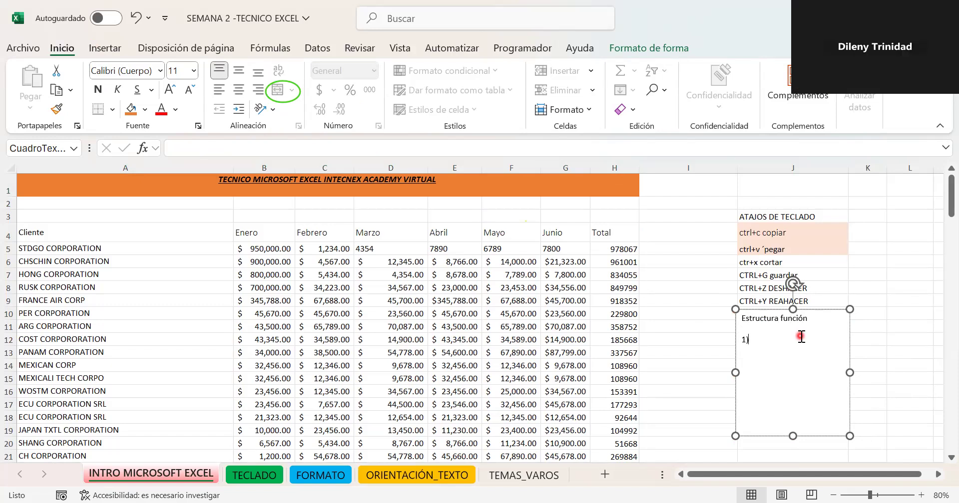
type("Signo de igual")
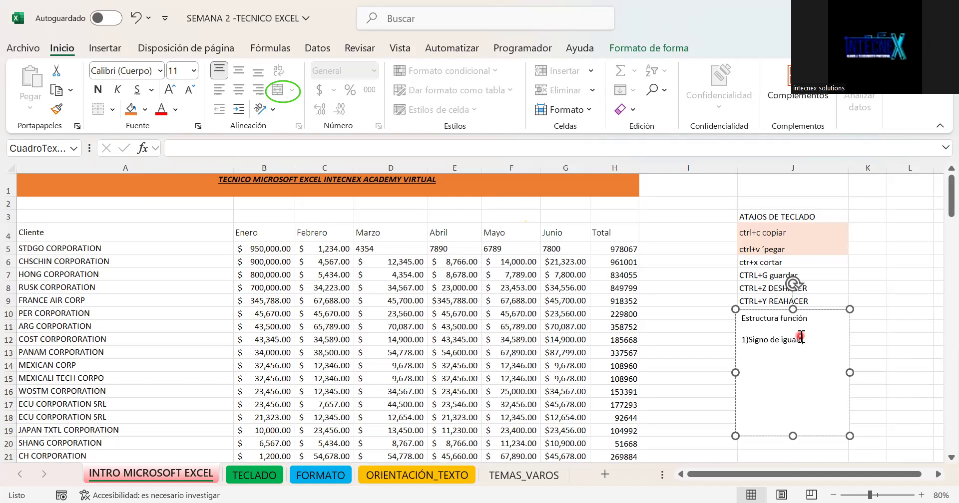
type("dad")
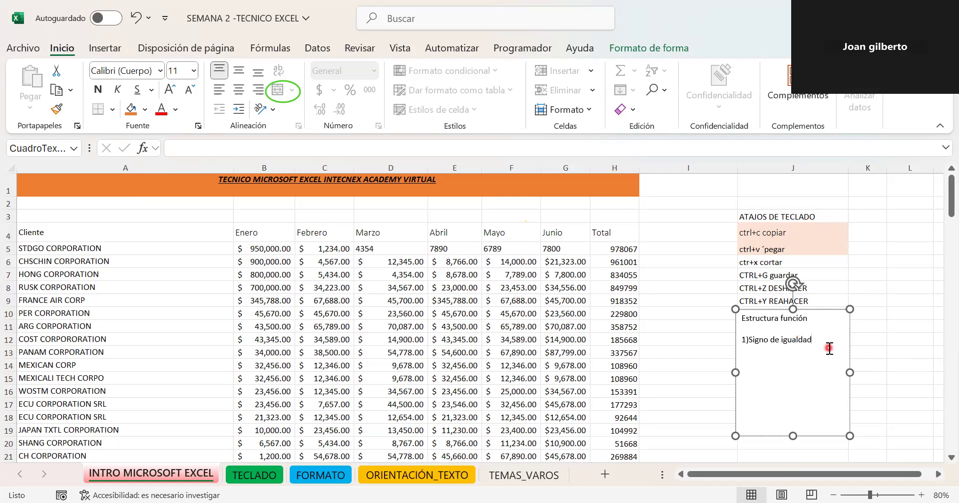
type(".")
key("Return")
type("2")
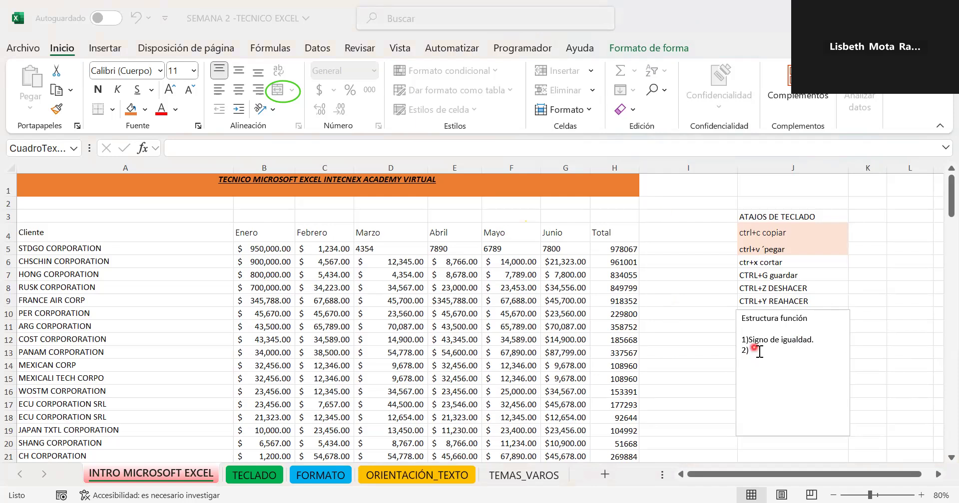
left_click(759, 351)
type("Nomb")
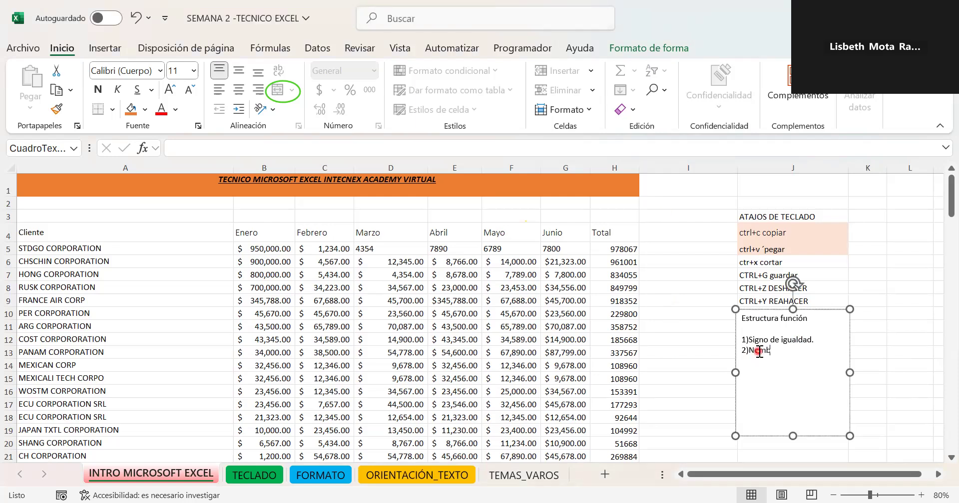
type("re Func")
type("ión ")
Add the lines "3)Apertura parentesis" and "4)Rango o Parametros." to the text box, and leave it.
type("3)")
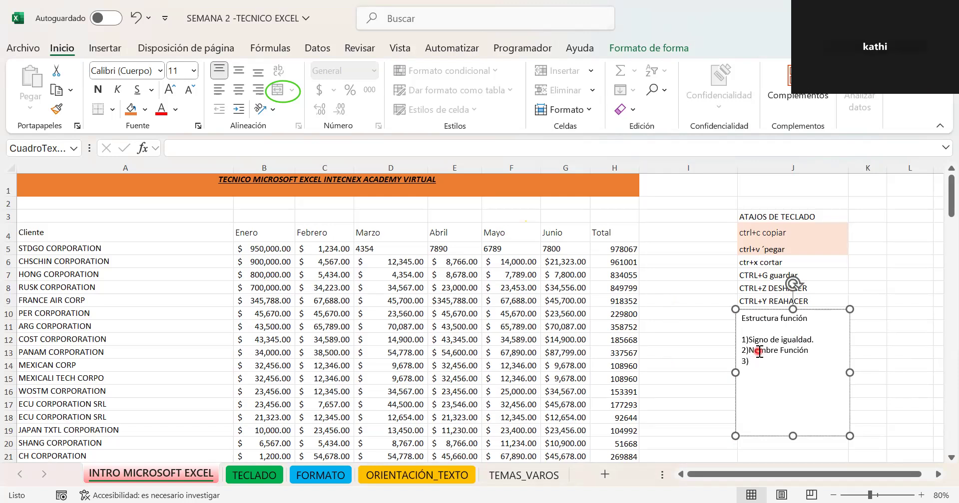
type("Aperu")
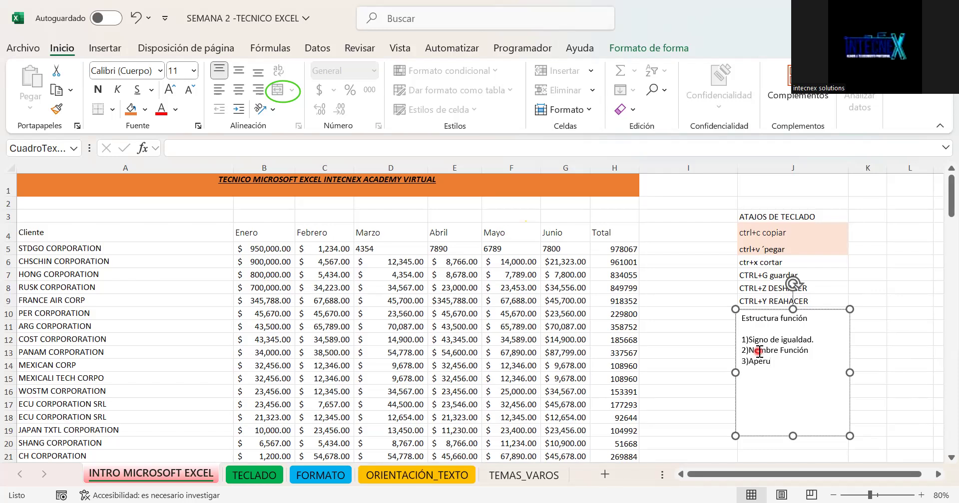
key("BackSpace")
type("tura parentesis")
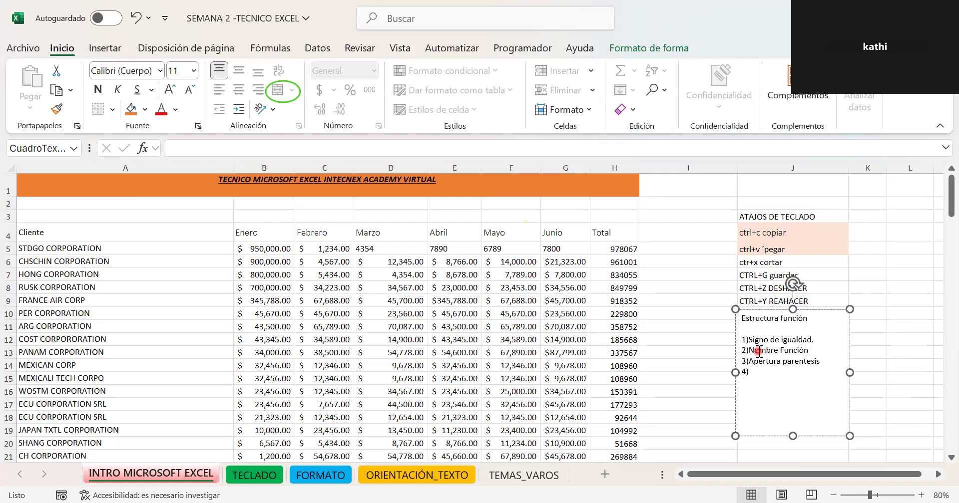
type("Rango")
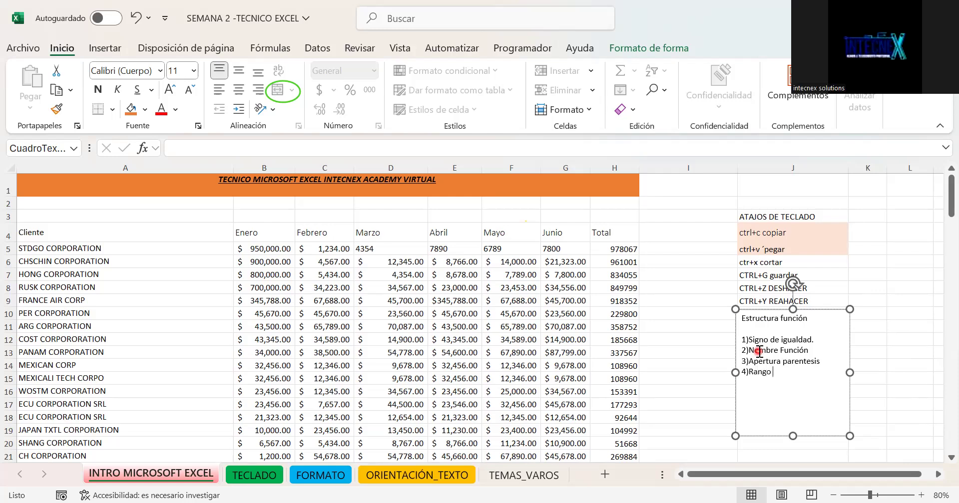
type(" o")
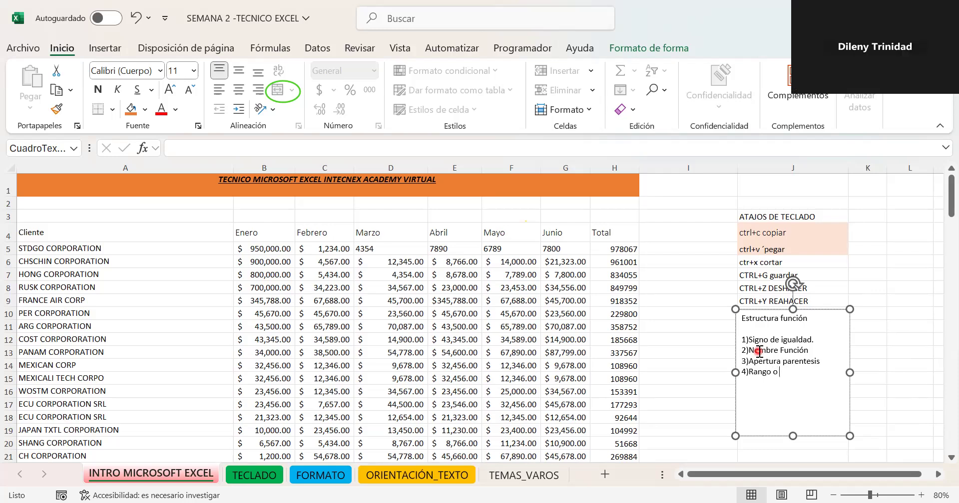
type(" Parametros")
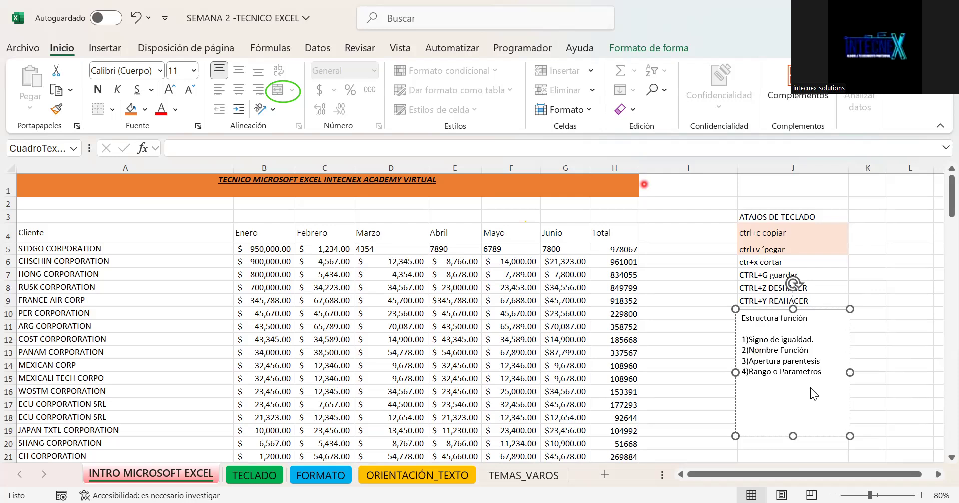
left_click(827, 375)
type(".")
left_click(835, 377)
left_click(692, 318)
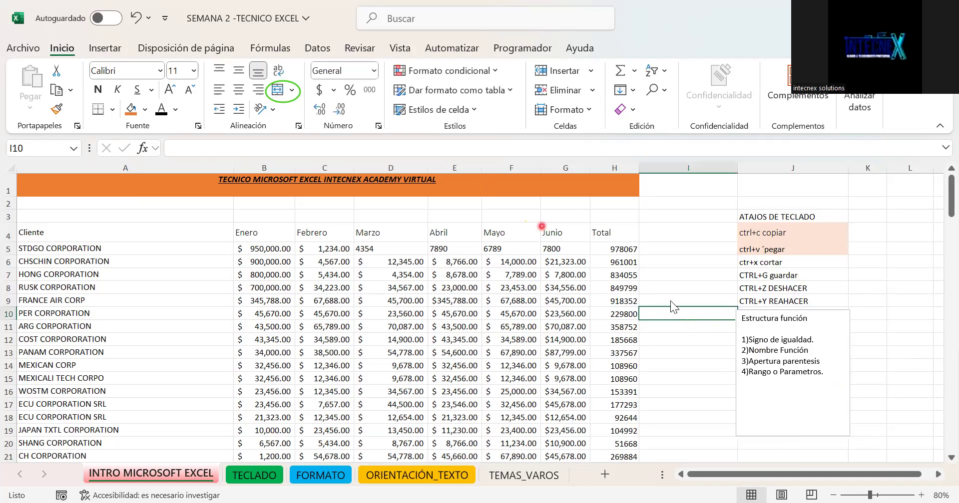
Enter the formula =SUMA(B8:H8) in cell I8.
left_click(678, 288)
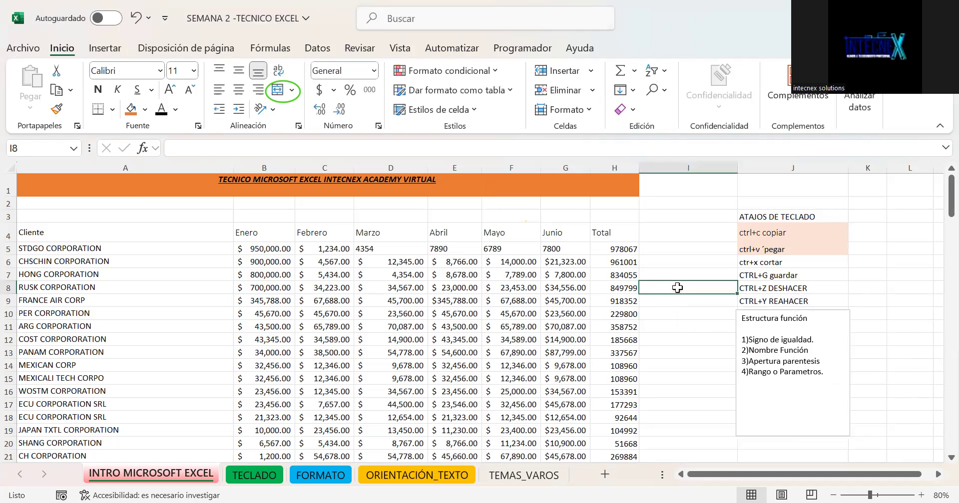
type("=")
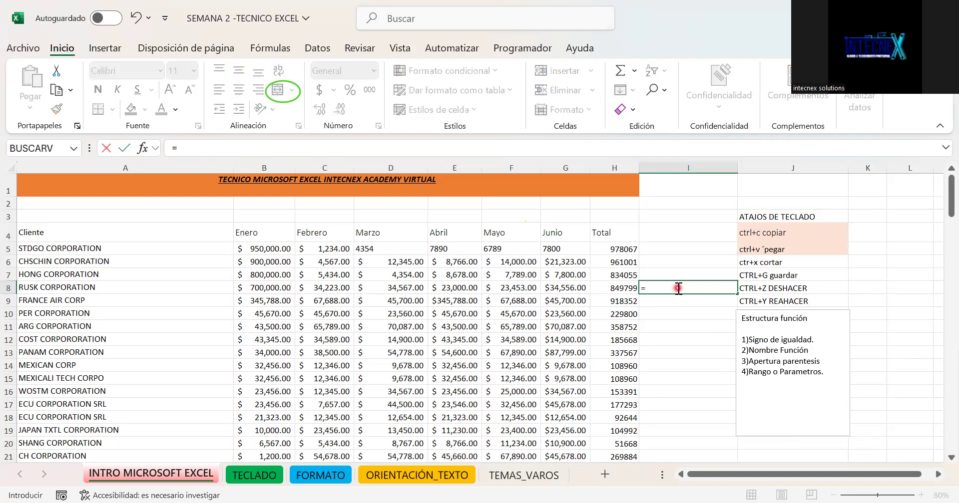
type("suma(")
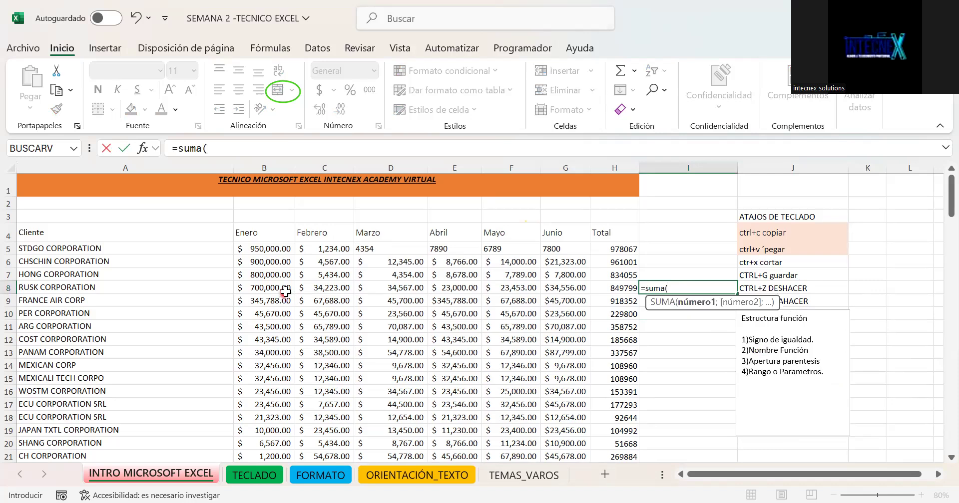
left_click_drag(580, 294, 610, 295)
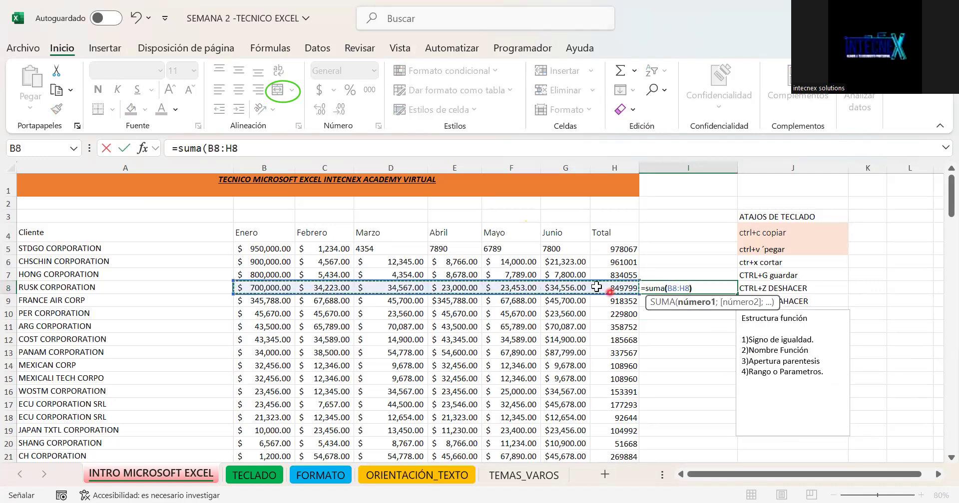
key("Return")
left_click(523, 261)
left_click_drag(529, 344, 528, 380)
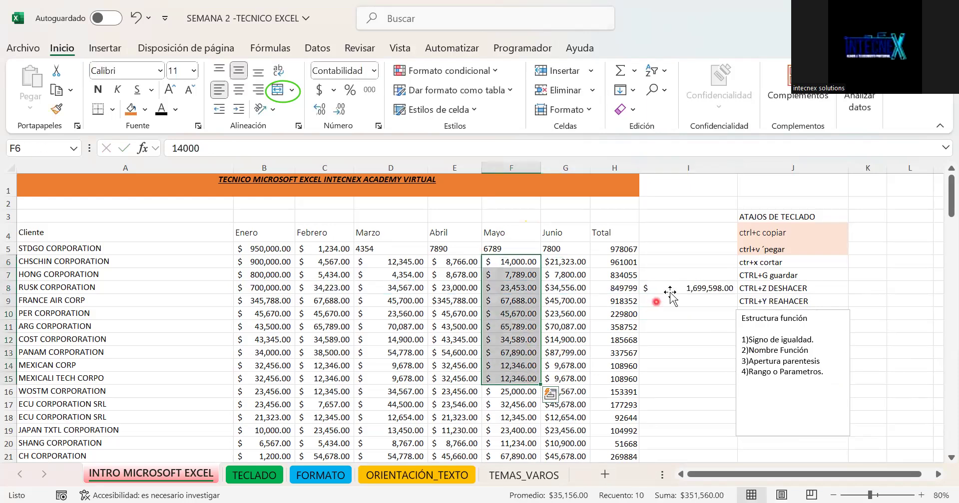
Try C5:C19 as the sum range in the I8 formula, and set it to =SUMA(D8:G14).
left_click(673, 288)
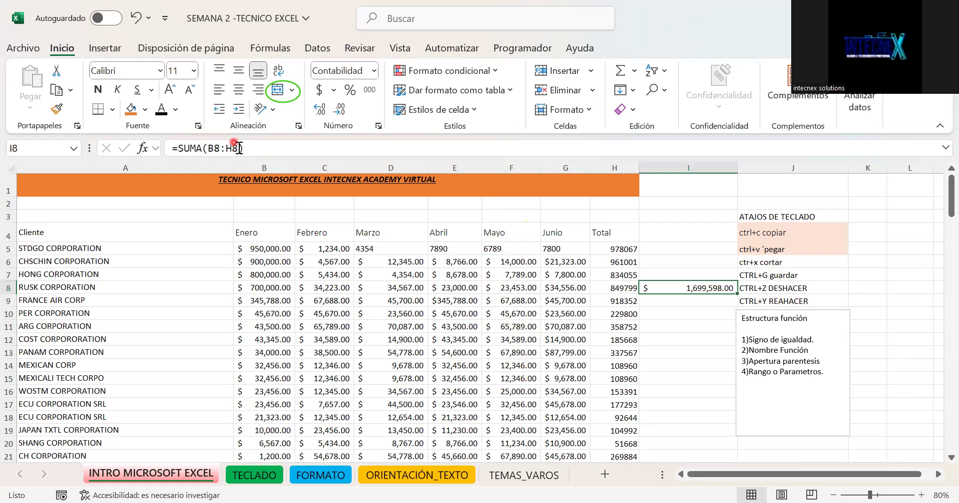
left_click(239, 148)
left_click(326, 249)
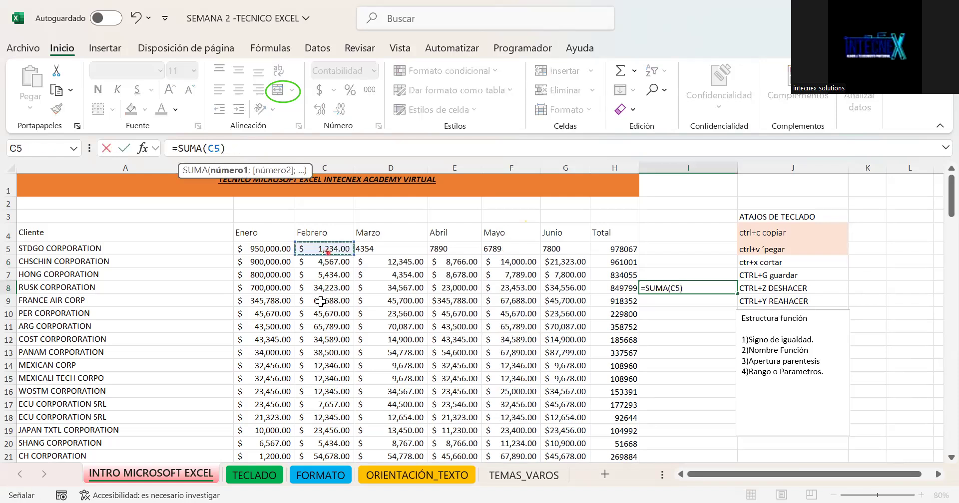
left_click(333, 425, "shift")
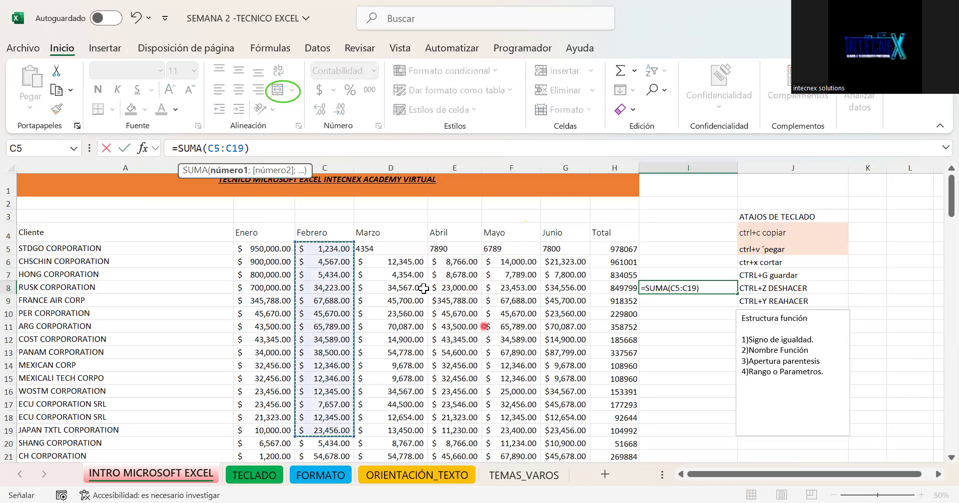
left_click_drag(395, 288, 584, 369)
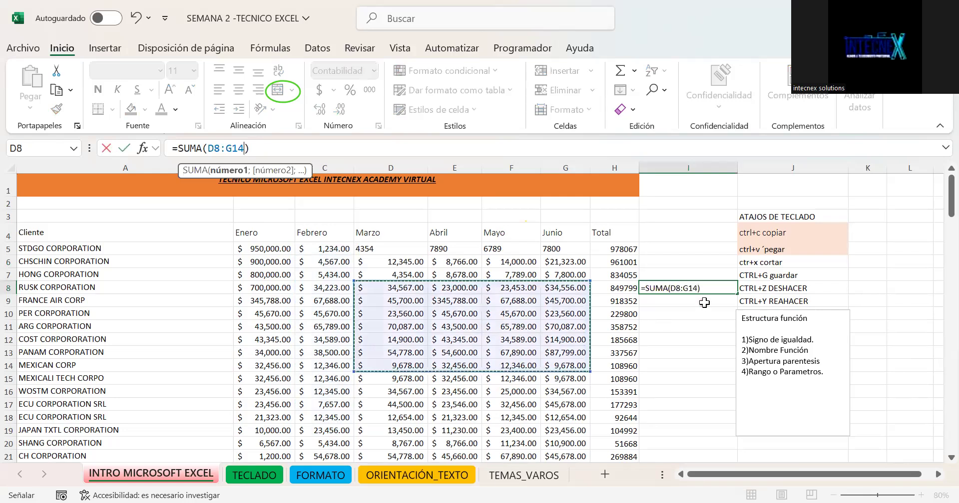
key("Return")
left_click(706, 287)
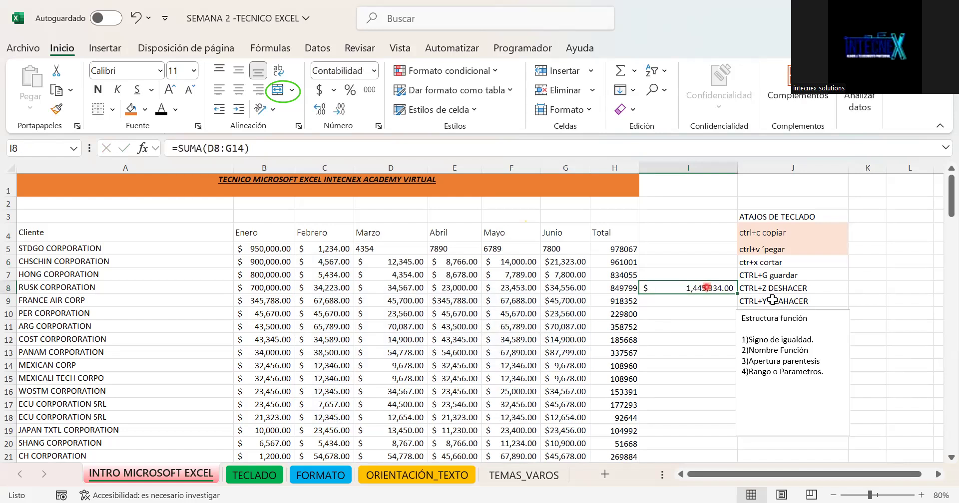
List the function names suma, min and max in cells I12 to I14.
left_click(683, 341)
type("suma")
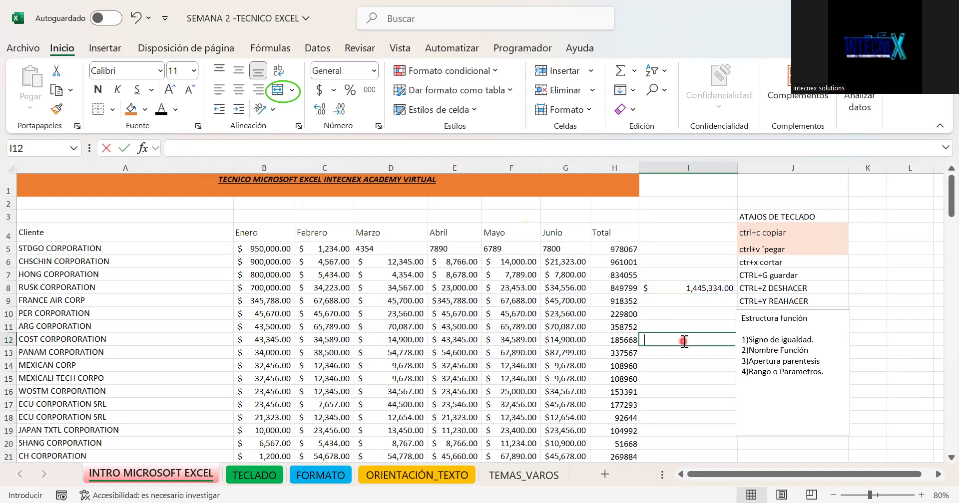
key("Return")
type("min")
key("Return")
type("min")
type("az")
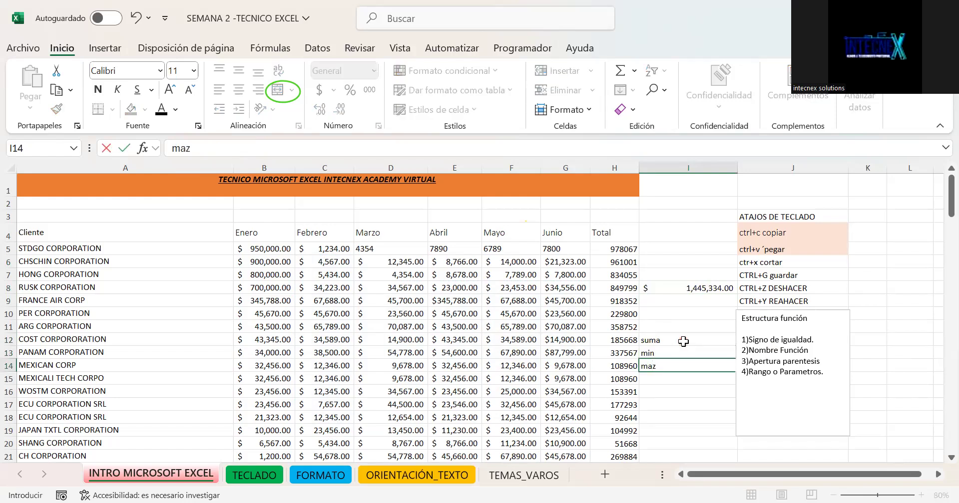
key("Return")
double_click(674, 367)
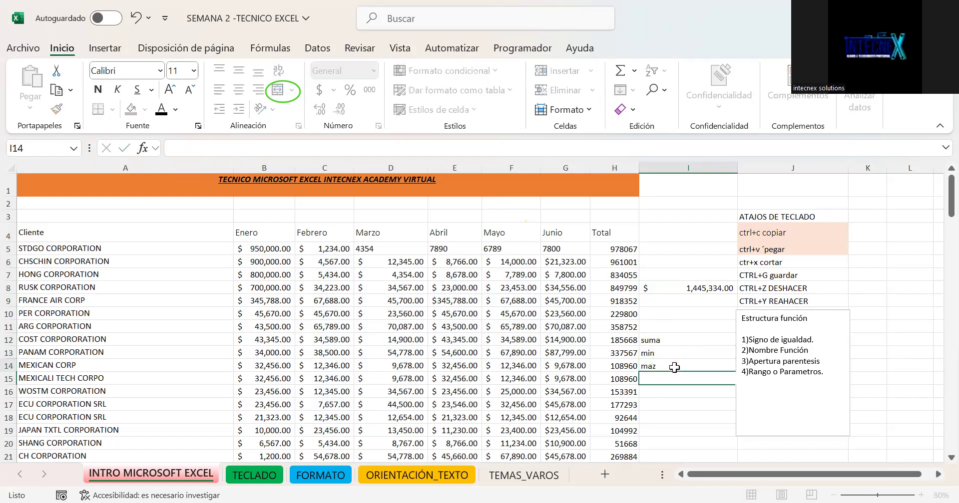
key("BackSpace")
type("x")
key("Return")
Continue the function list in cells I15 to I19 with promedio, min, contara, mayus and minusc.
type("promedio")
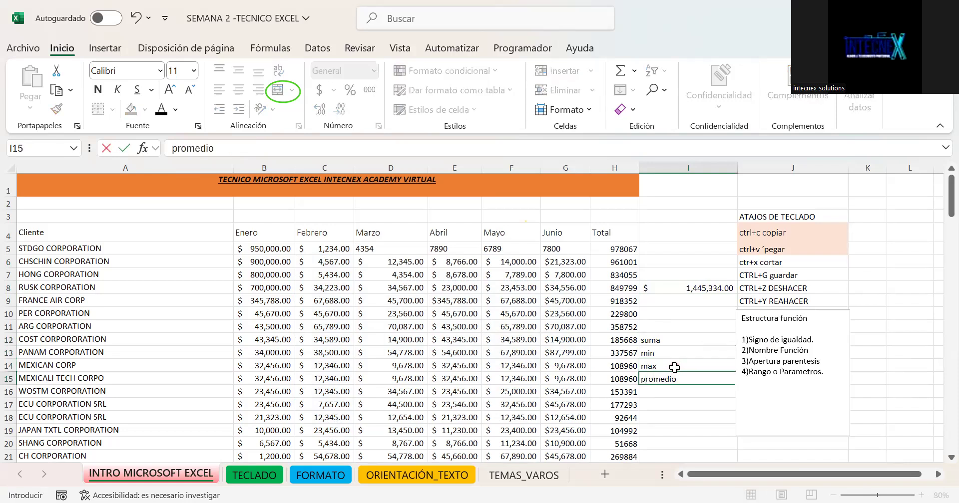
key("Return")
type("min")
key("Return")
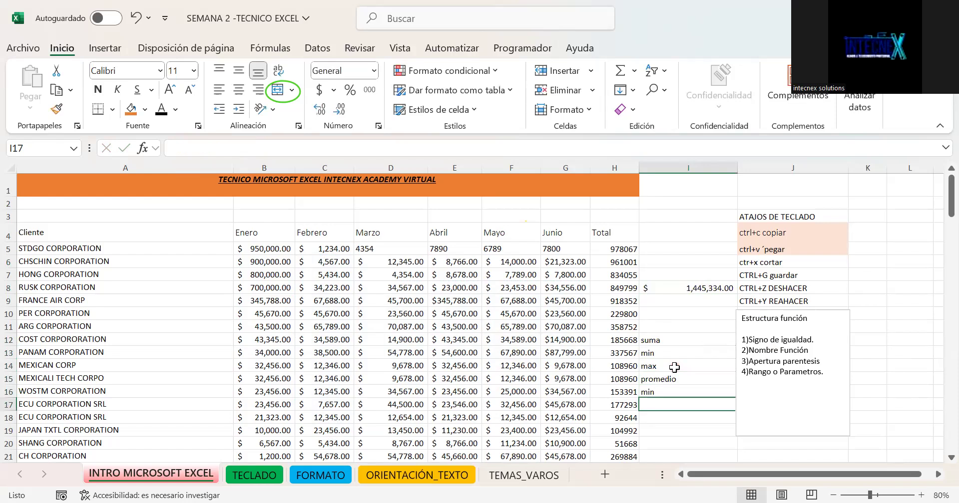
type("contara")
key("Return")
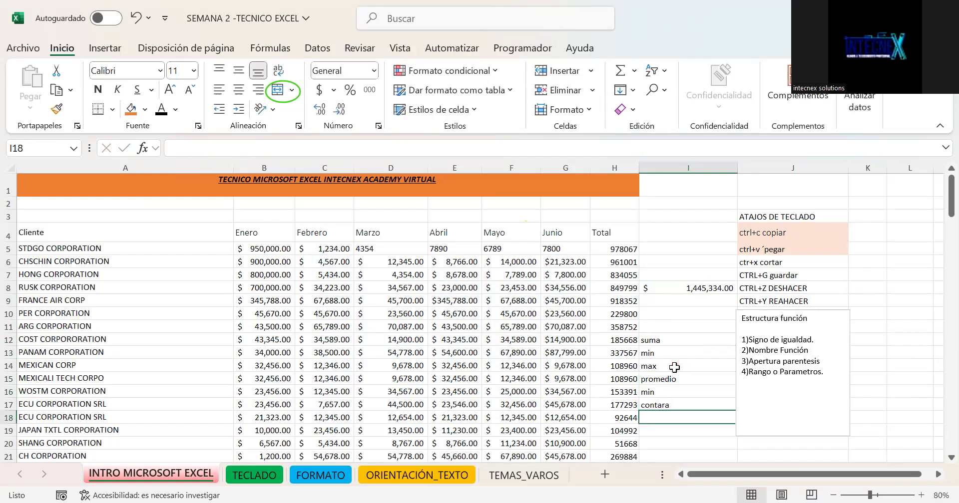
type("mayus")
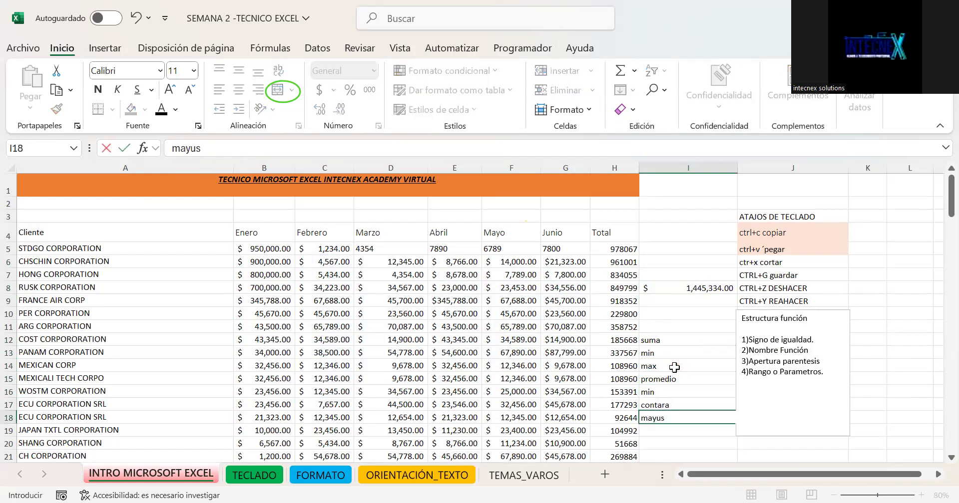
key("Return")
type("minusc")
key("Return")
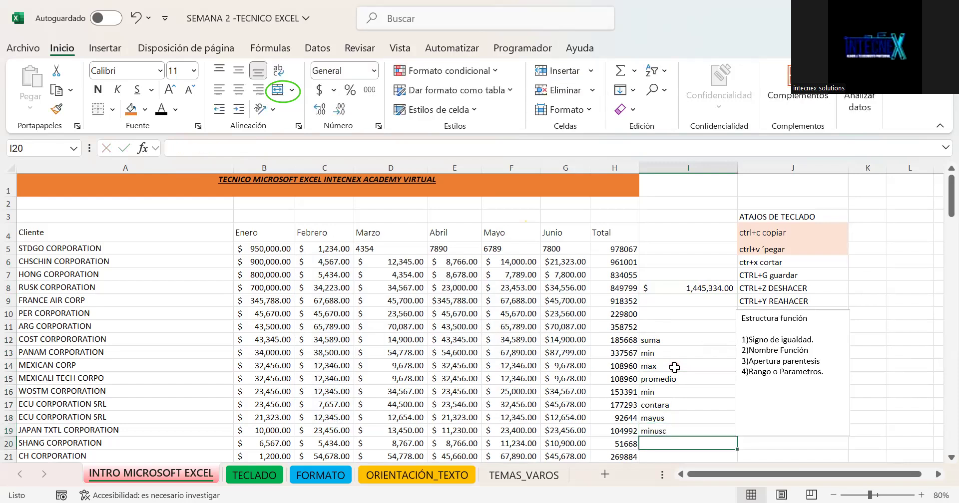
Delete the list of function names in cells I12 to I19.
left_click(675, 343)
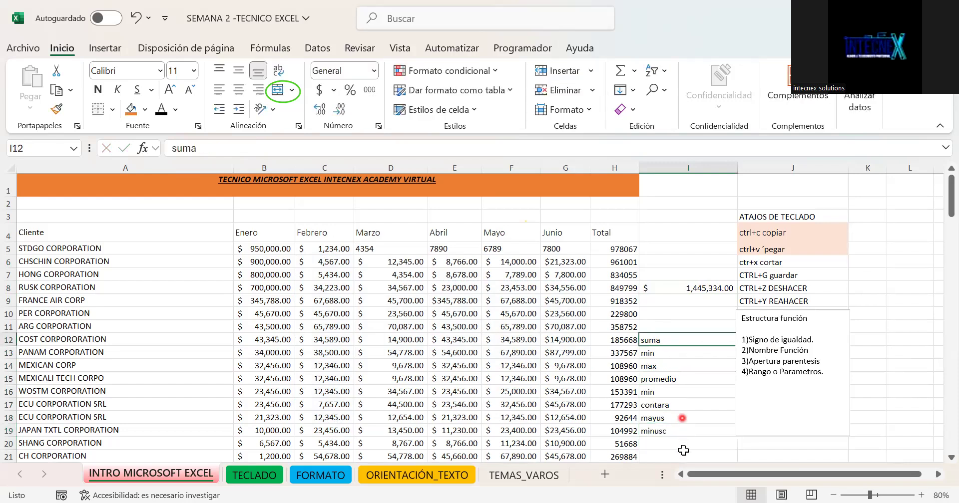
left_click_drag(681, 338, 674, 430)
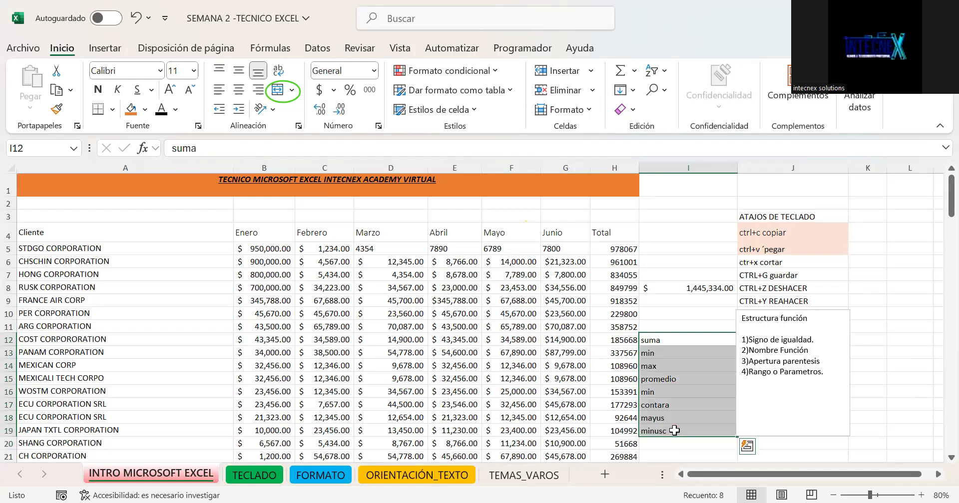
key("Delete")
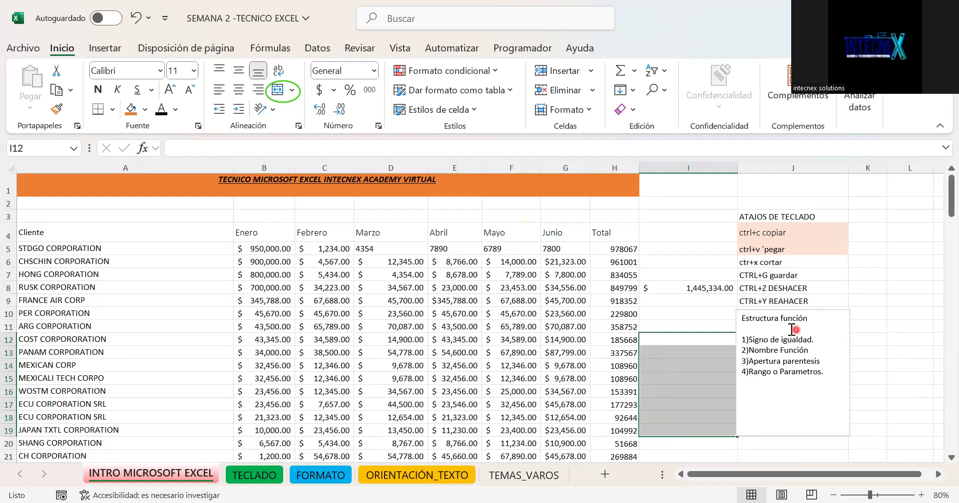
Move the "Estructura función" text box slightly down and away from column I, and select cell I6.
left_click(798, 312)
left_click_drag(802, 310, 829, 322)
left_click(689, 259)
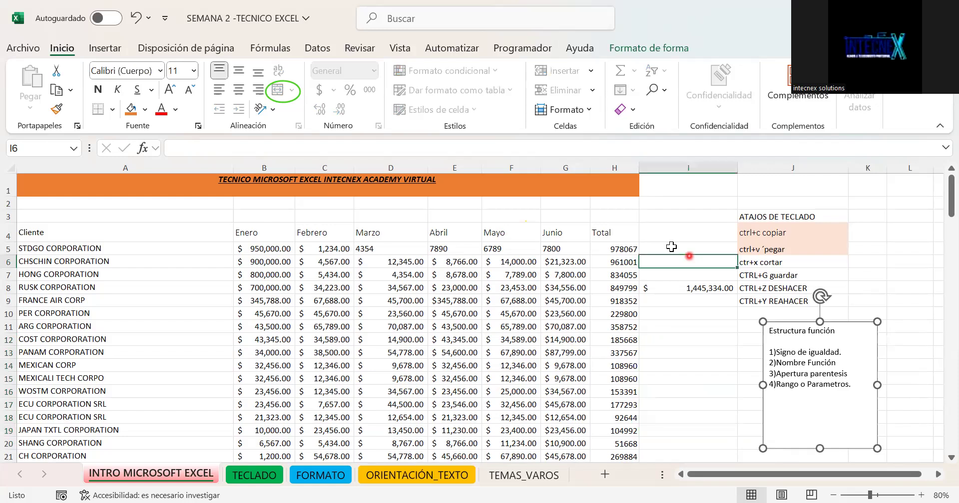
Examine the arguments of the BUSCARV function through Insert Function for cell I6, and cancel it.
left_click(147, 154)
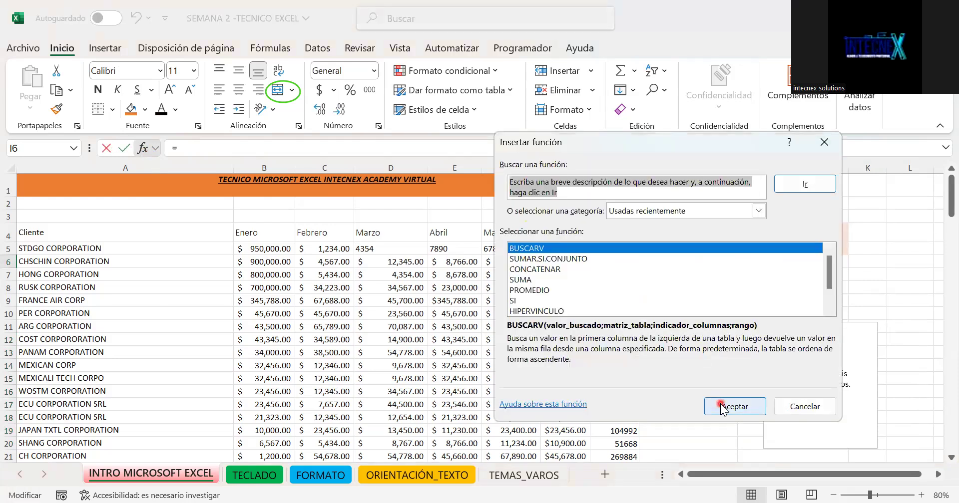
left_click(721, 408)
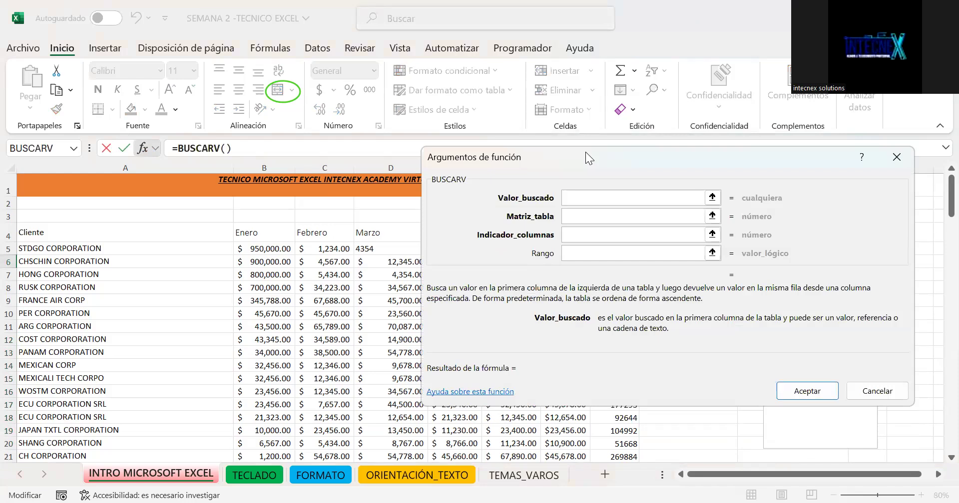
left_click_drag(585, 152, 288, 108)
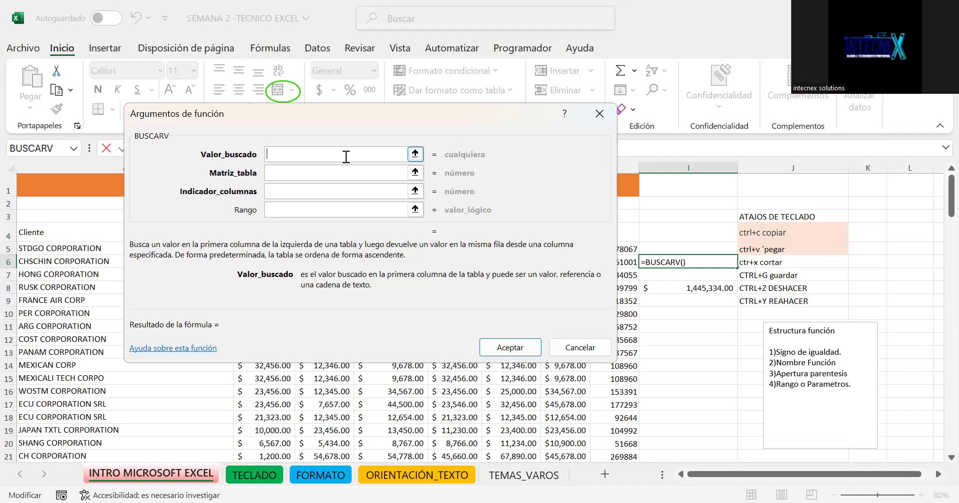
left_click(598, 114)
Examine the range and criteria arguments of SUMAR.SI.CONJUNTO through Insert Function for cell I6, and cancel it.
left_click(141, 149)
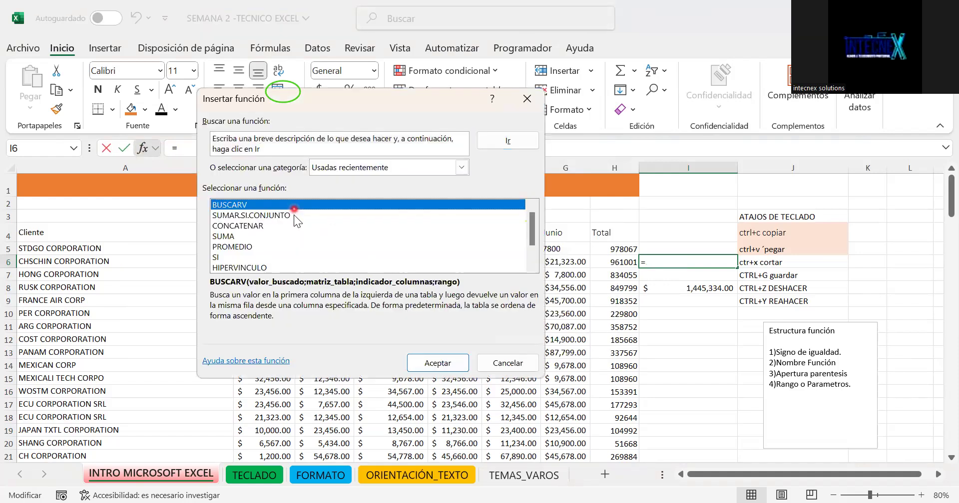
left_click(294, 215)
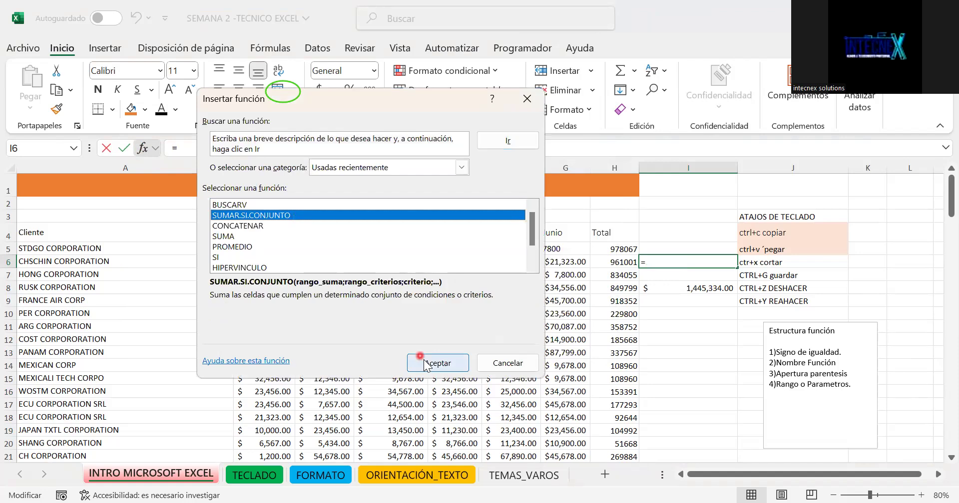
left_click(424, 362)
left_click(357, 170)
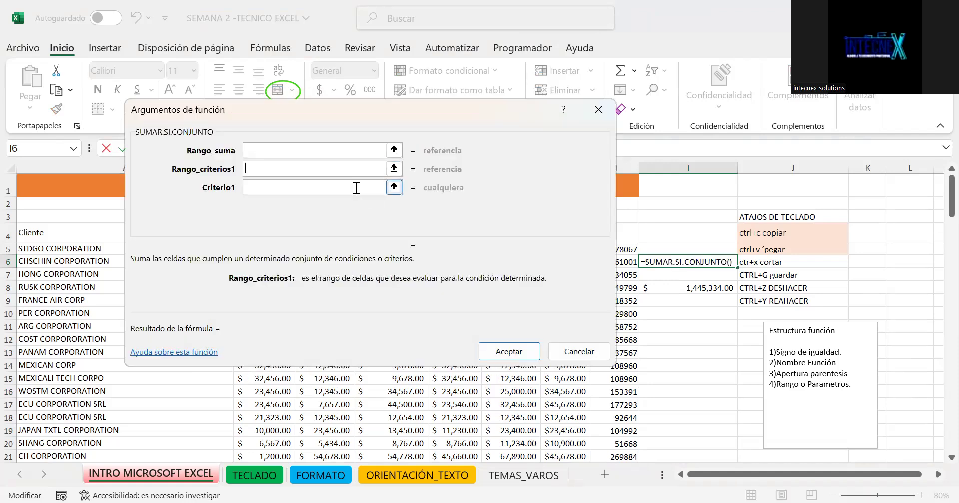
left_click(356, 188)
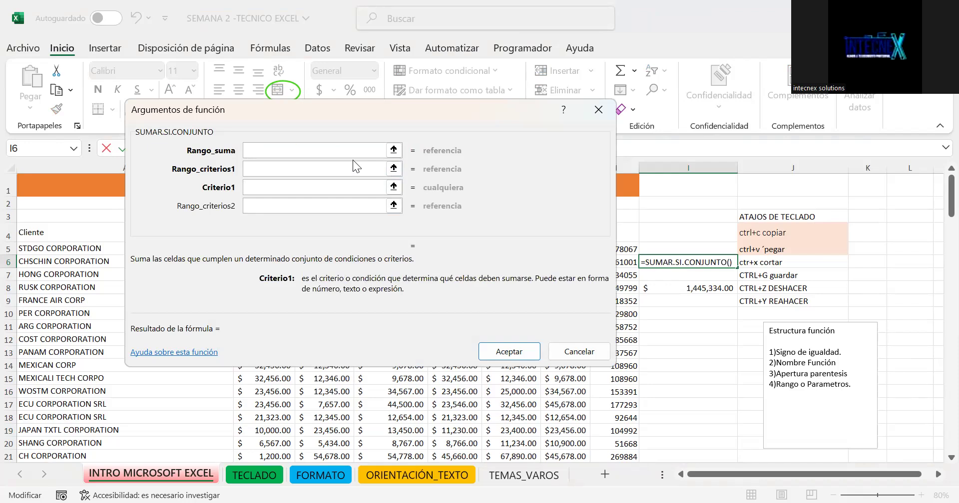
left_click(354, 204)
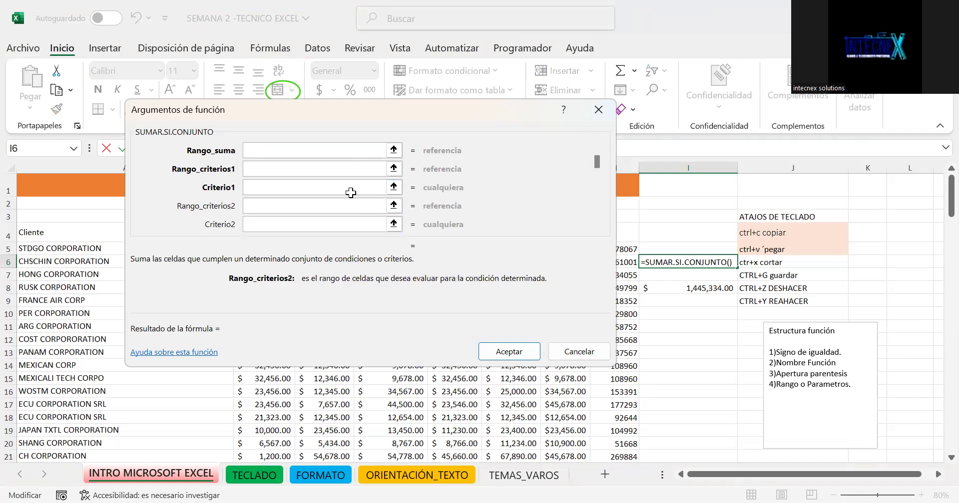
key("Escape")
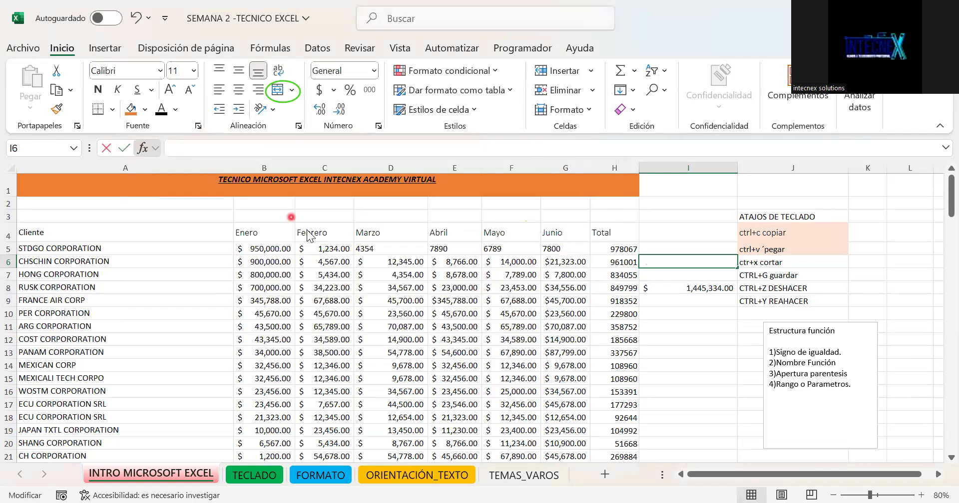
Examine the logical test, true value and false value arguments of the SI function for cell I6, and cancel it.
key("shift+F3")
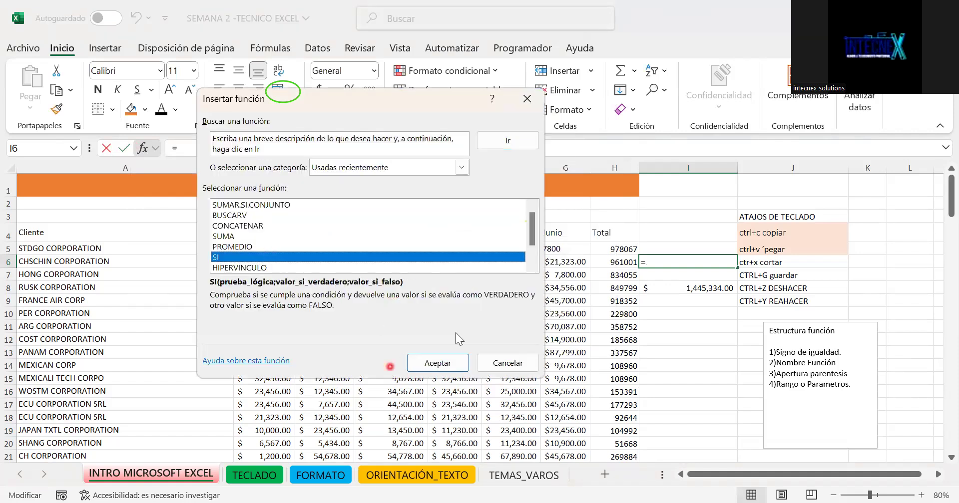
left_click(463, 359)
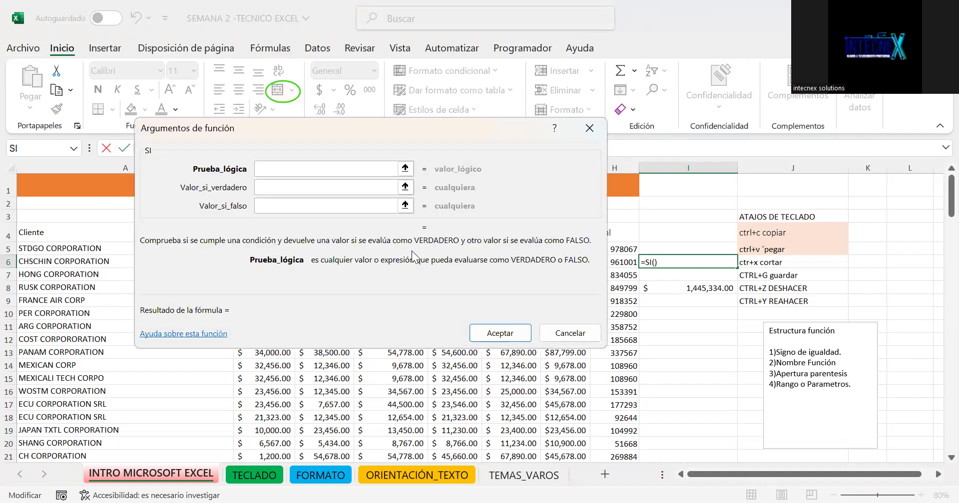
left_click(306, 185)
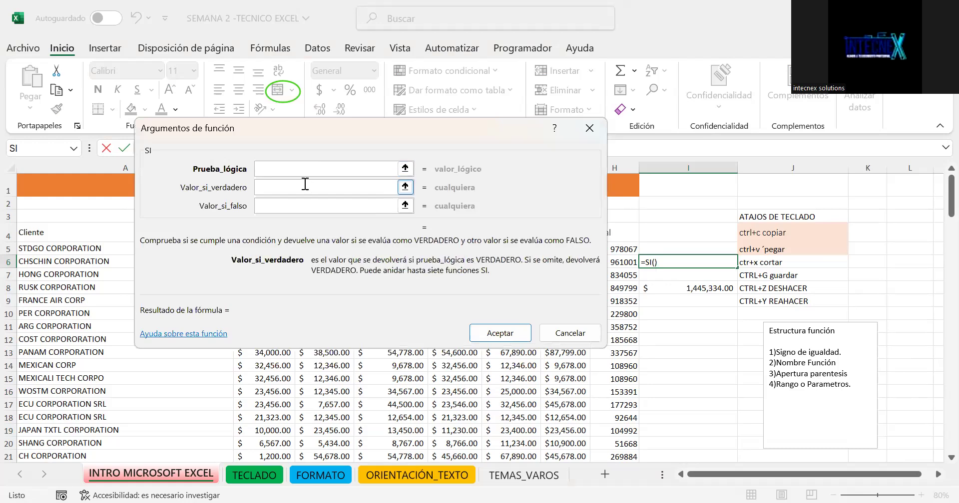
left_click(310, 207)
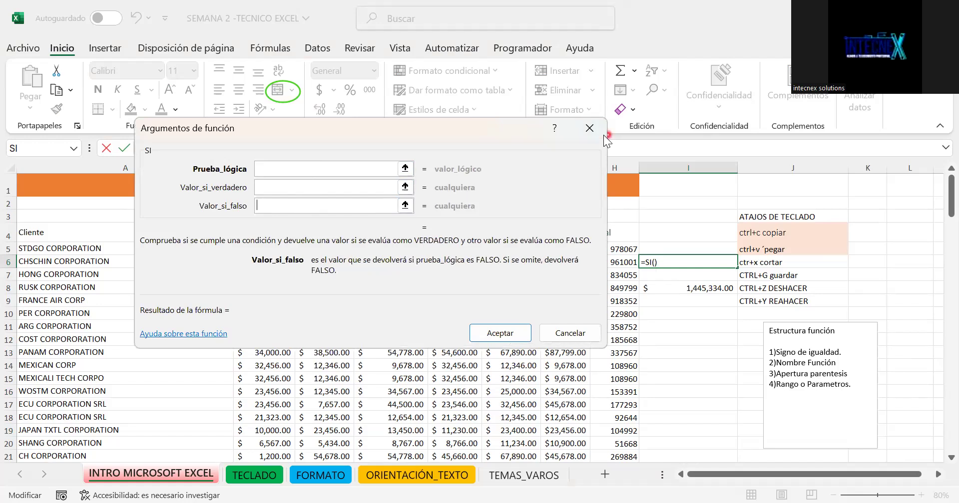
key("Escape")
Color "Rango o Parametros." red in the text box and start a new line "5)" below it.
left_click_drag(852, 385, 777, 385)
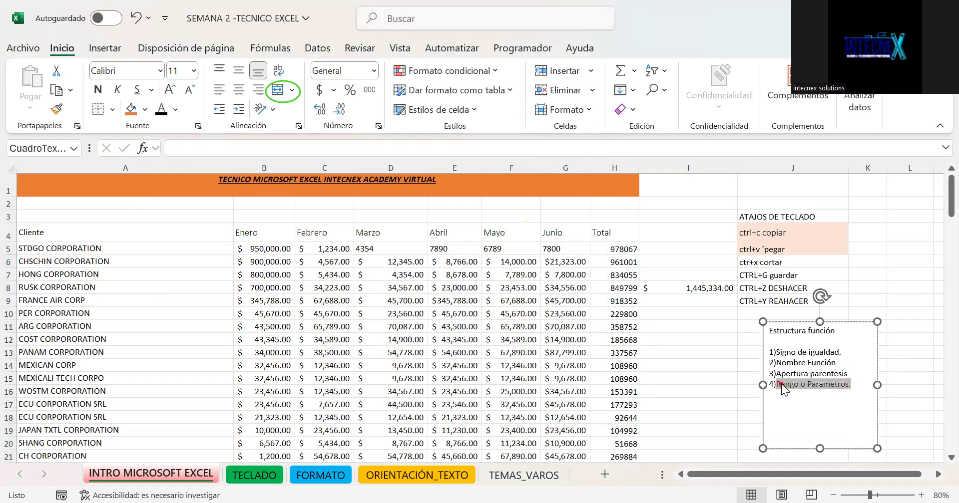
left_click(166, 113)
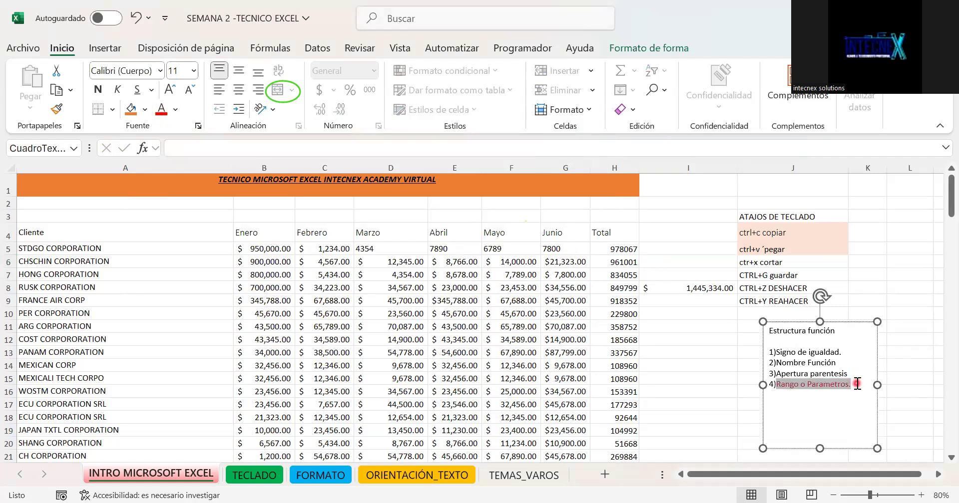
left_click(857, 384)
key("Return")
type("5")
key("BackSpace")
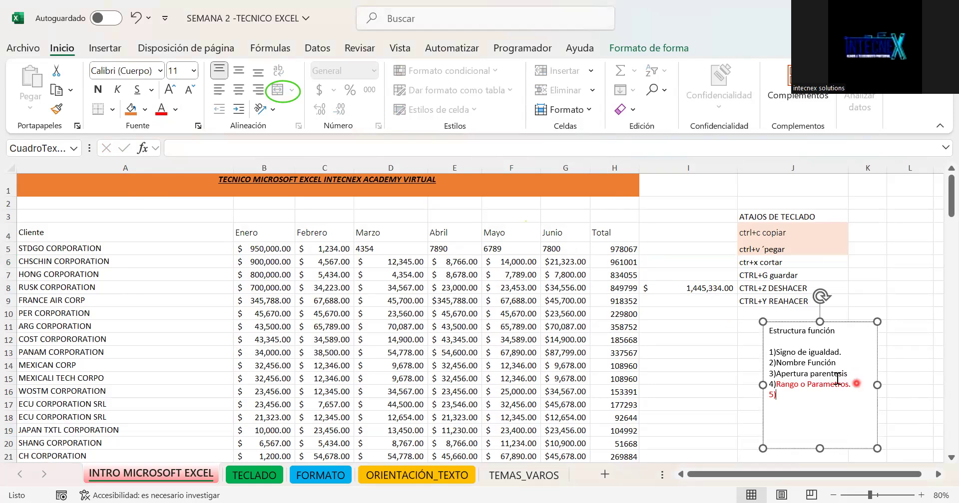
Try starting a formula with the SI function in cell I15.
left_click(693, 381)
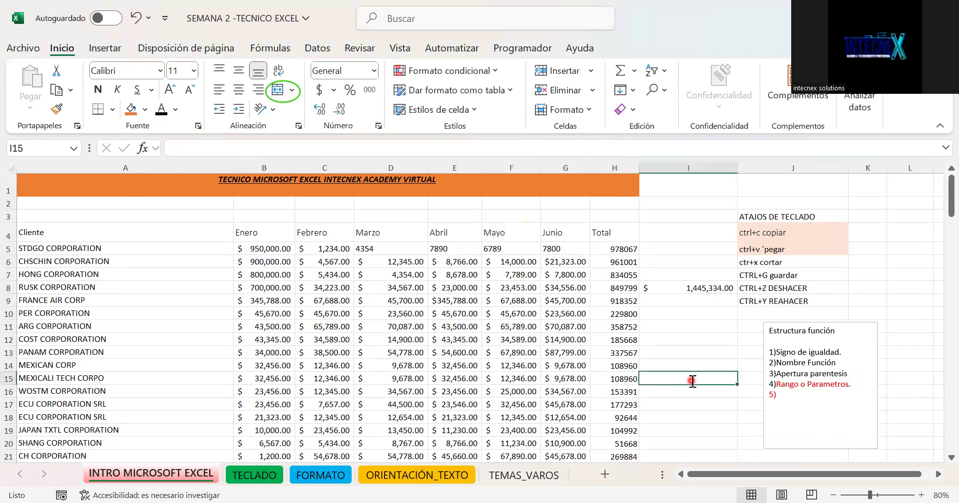
type("=si")
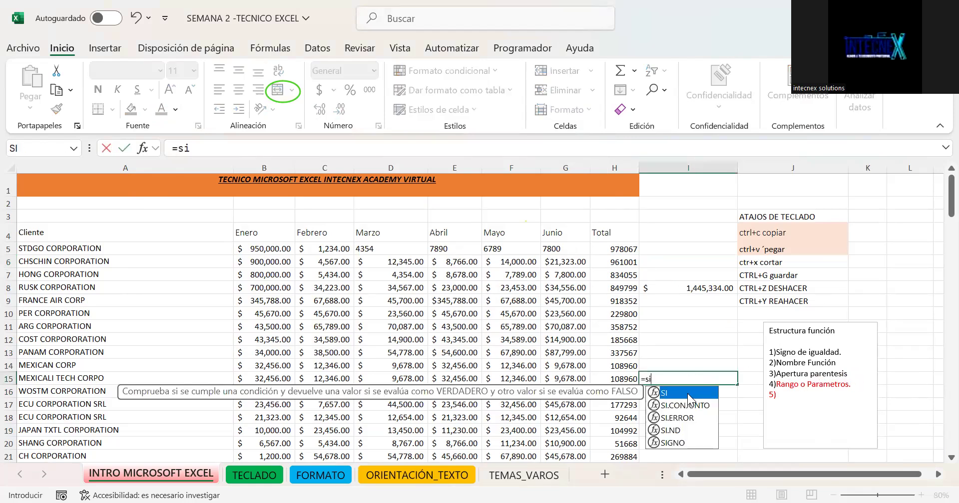
double_click(688, 393)
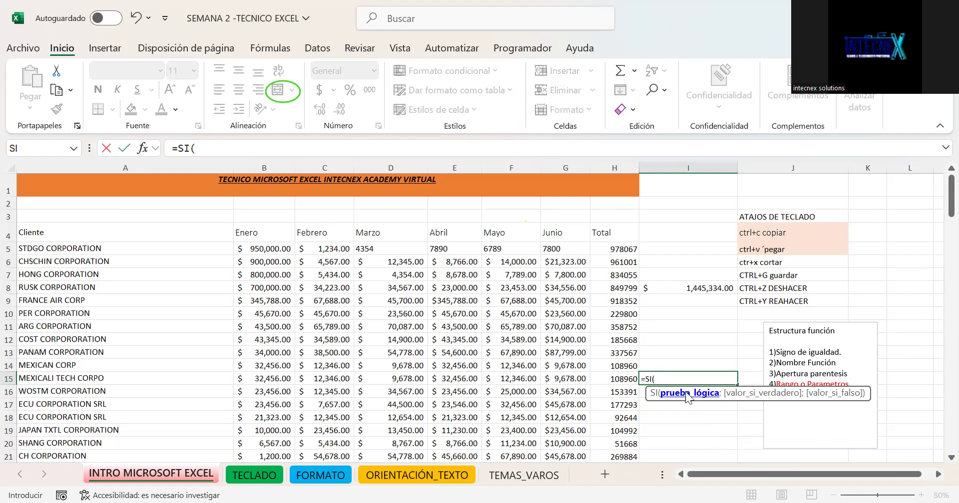
Replace SI with "busc" in the I15 formula to look up the BUSCAR functions.
key("BackSpace")
key("BackSpace")
key("BackSpace")
type("busc")
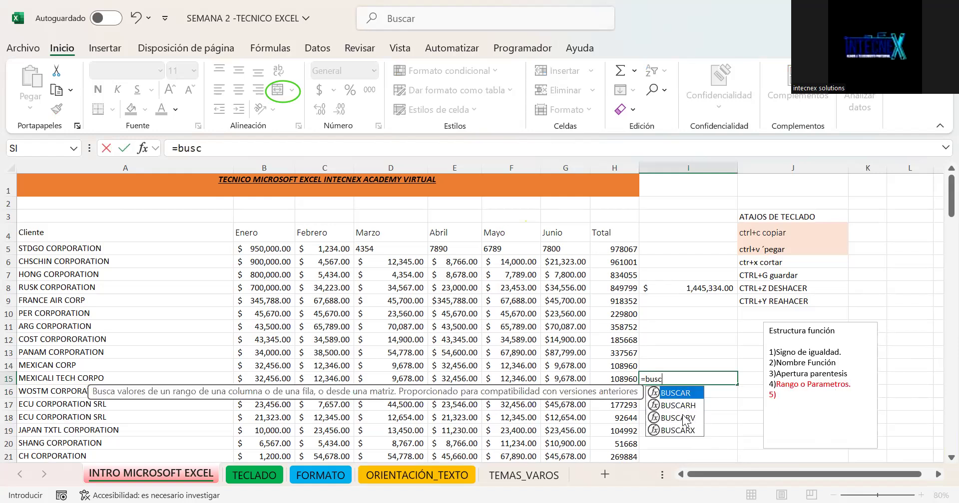
Replace "busc" in the I15 formula with the IZQUIERDA function, and shorten its name to IZQU.
key("BackSpace")
key("BackSpace")
key("BackSpace")
key("BackSpace")
type("izqa")
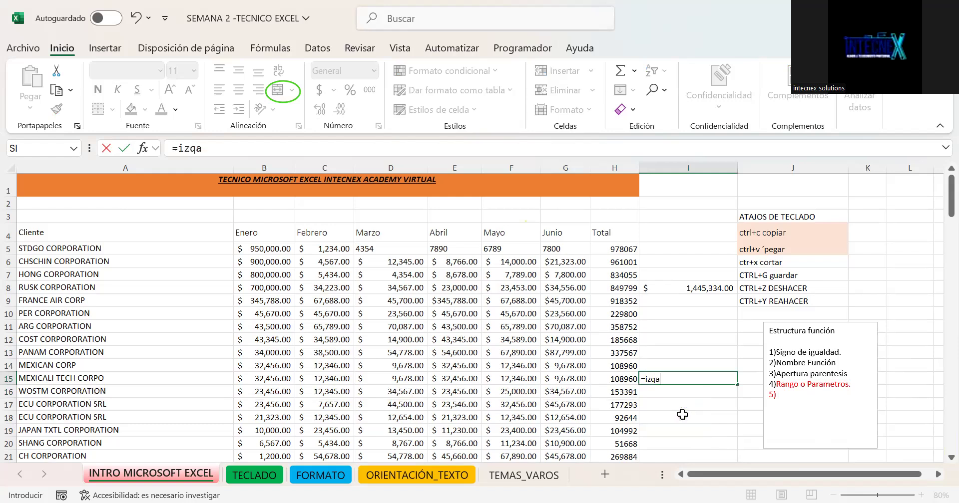
left_click(683, 415)
key("BackSpace")
type("u")
key("Tab")
key("BackSpace")
key("BackSpace")
key("BackSpace")
key("BackSpace")
key("BackSpace")
key("BackSpace")
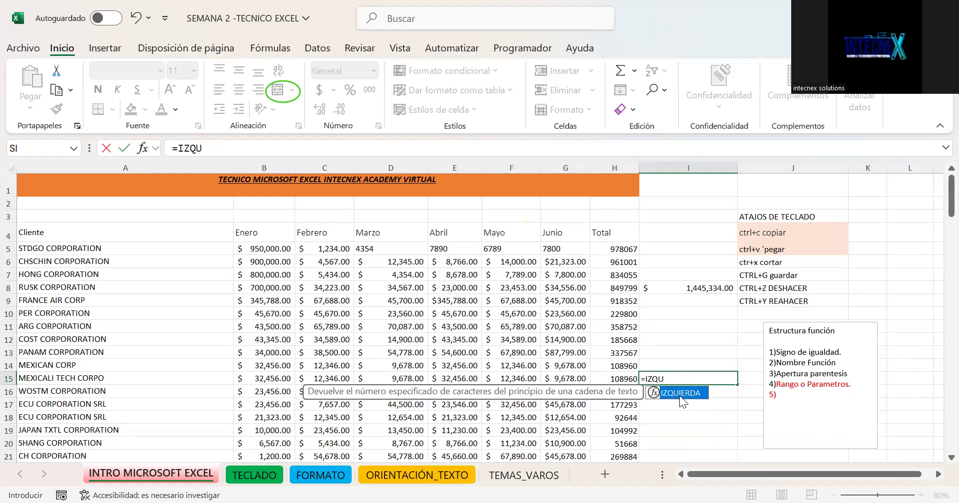
Replace IZQU with "concat" in the I15 formula to look up the CONCAT functions.
key("BackSpace")
key("BackSpace")
key("BackSpace")
key("BackSpace")
type("concat")
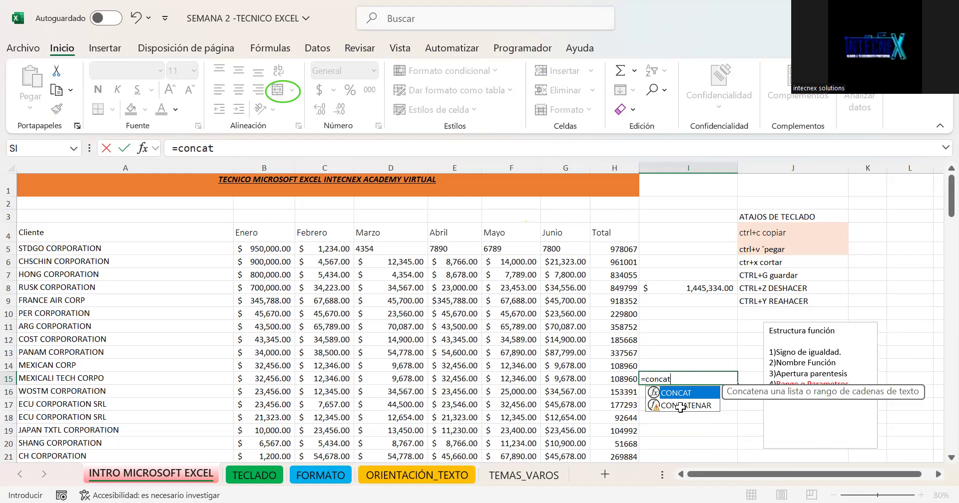
Replace "concat" in the I15 formula with the EXTRAE function to show its arguments.
key("BackSpace")
key("BackSpace")
key("BackSpace")
key("BackSpace")
key("BackSpace")
key("BackSpace")
type("extra")
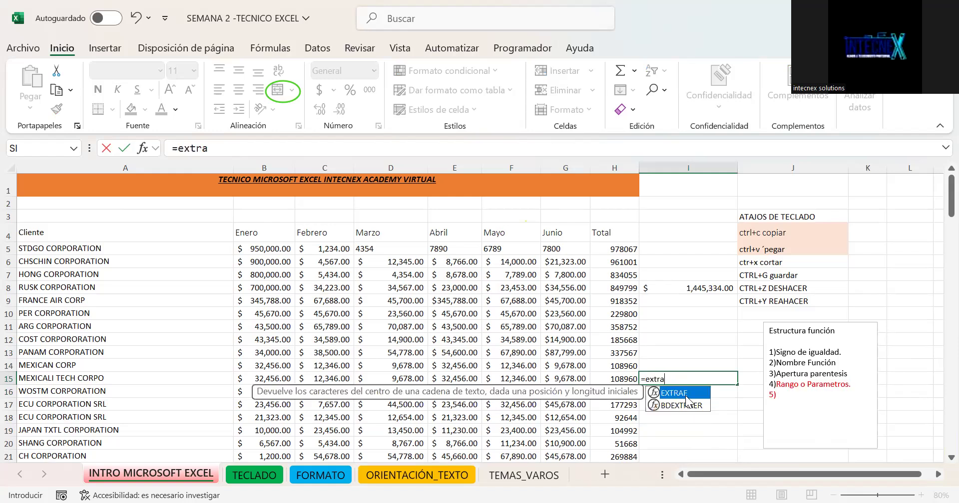
double_click(688, 400)
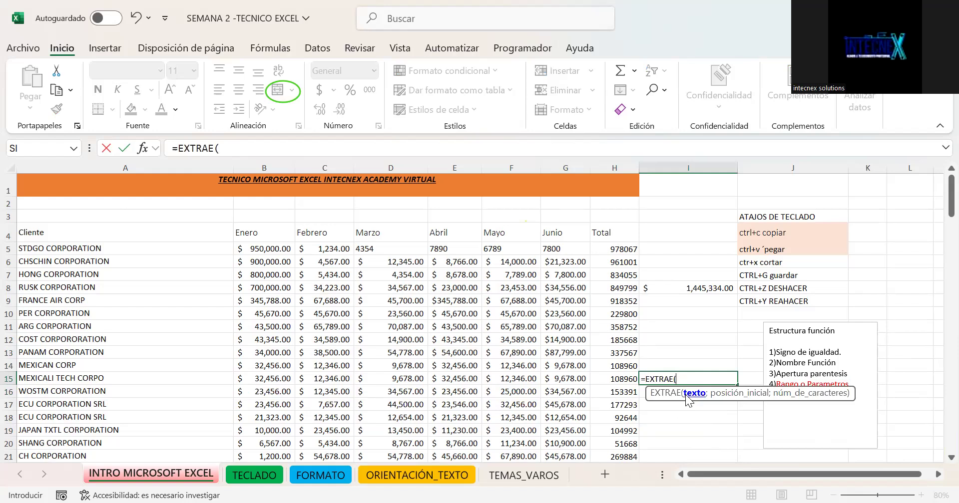
Clear the unfinished EXTRAE formula from cell I15.
key("BackSpace")
key("BackSpace")
key("BackSpace")
key("BackSpace")
key("BackSpace")
key("BackSpace")
key("BackSpace")
key("BackSpace")
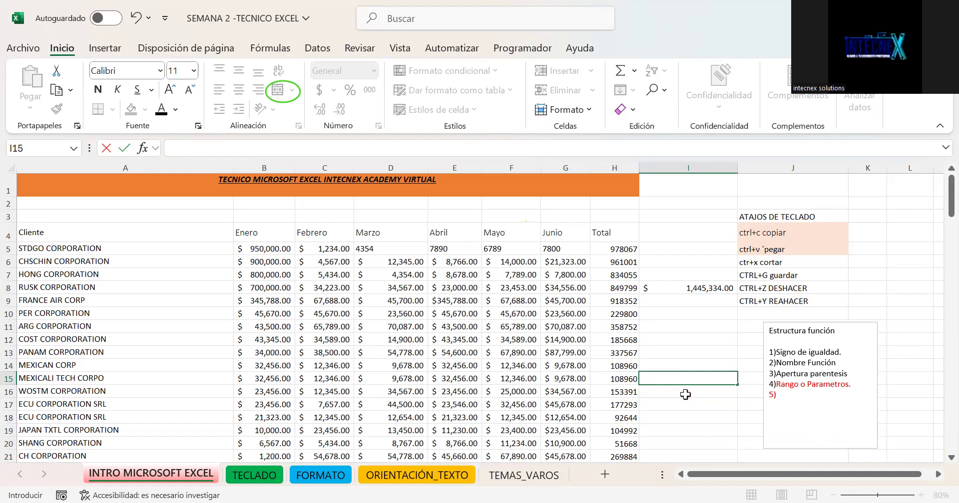
Start a SUMA formula in cell I14 with H10 as its first argument, followed by a semicolon.
left_click(689, 364)
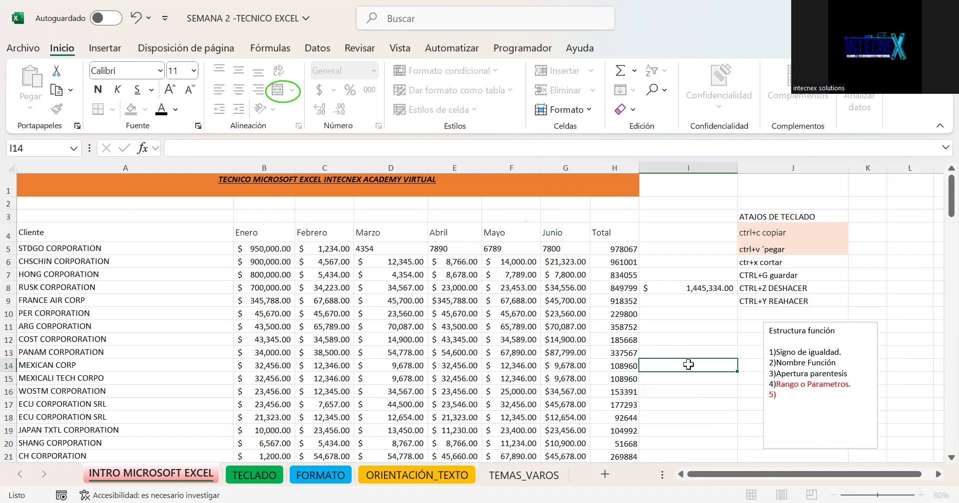
left_click(689, 365)
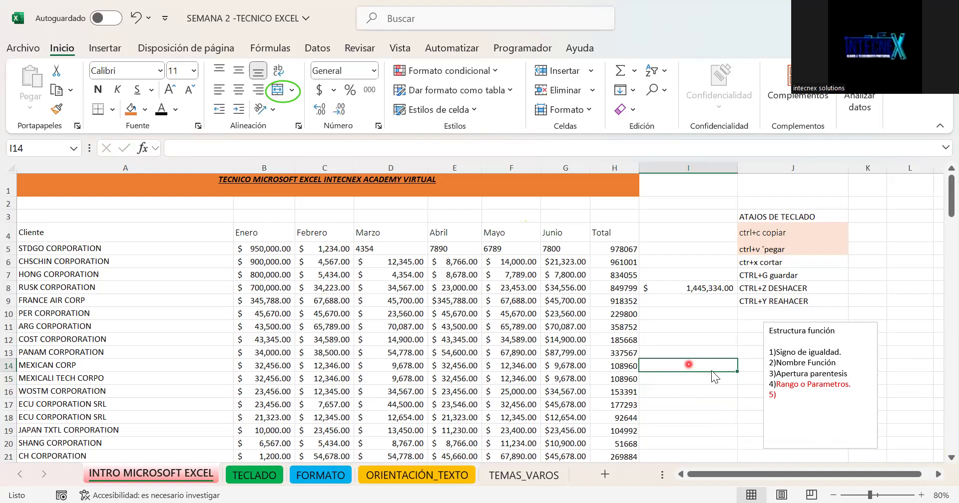
type("=SUMA(")
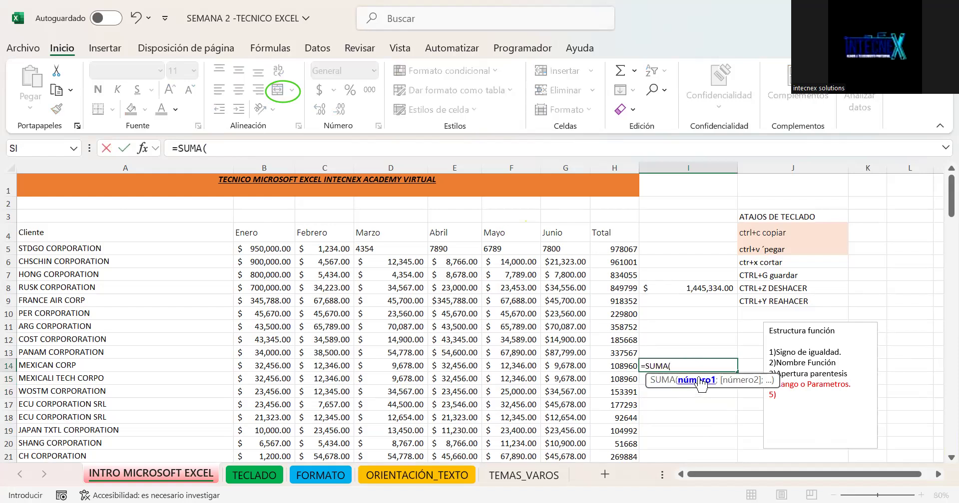
left_click(618, 315)
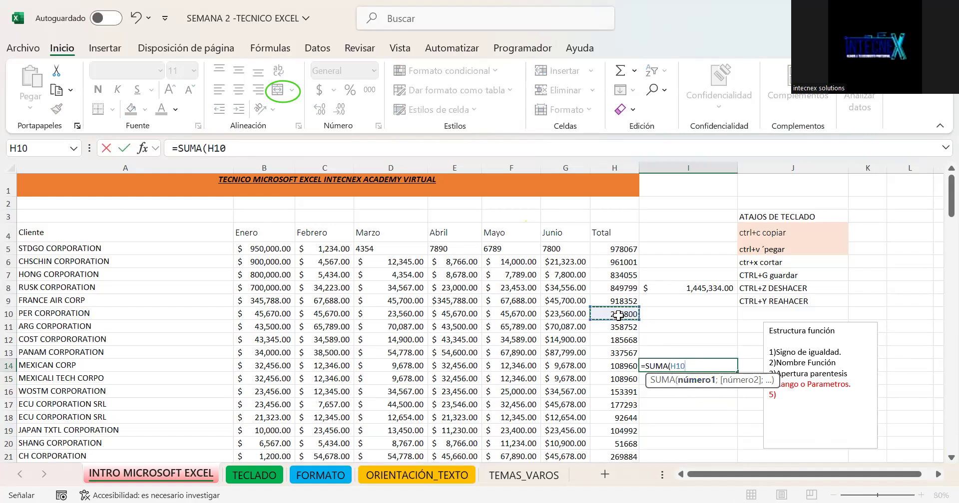
type(";")
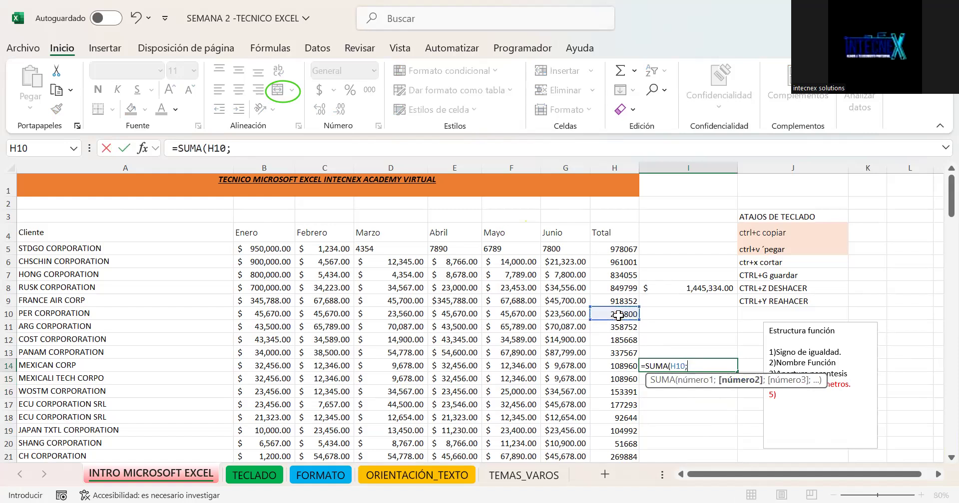
Replace SUMA in the I14 formula with the SI function to show its arguments, and cancel the entry.
key("BackSpace")
key("BackSpace")
key("BackSpace")
key("BackSpace")
key("BackSpace")
key("BackSpace")
key("BackSpace")
key("BackSpace")
type("i")
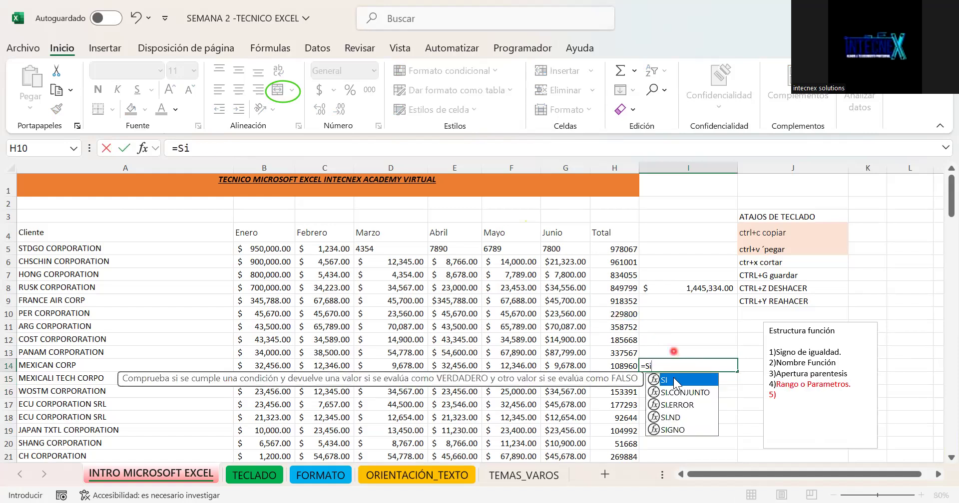
double_click(681, 382)
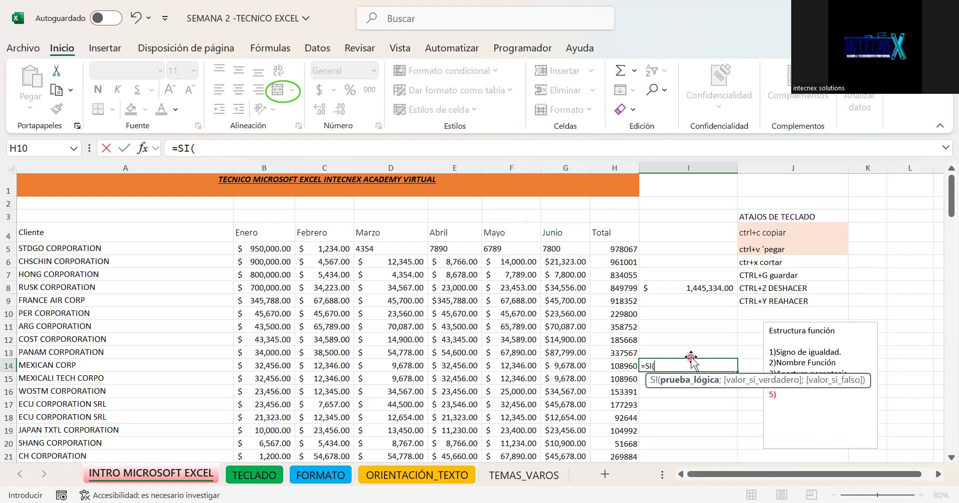
key("Escape")
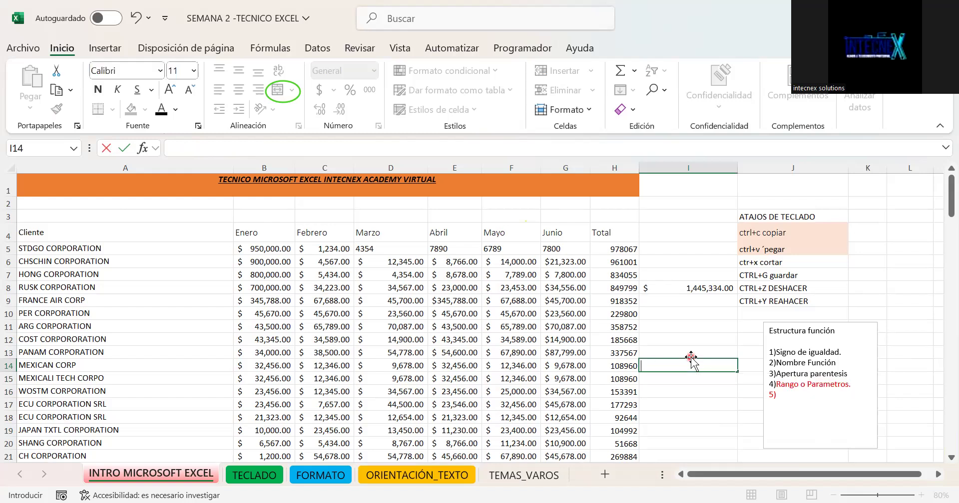
Delete the amount in cell I8.
left_click(671, 292)
key("Delete")
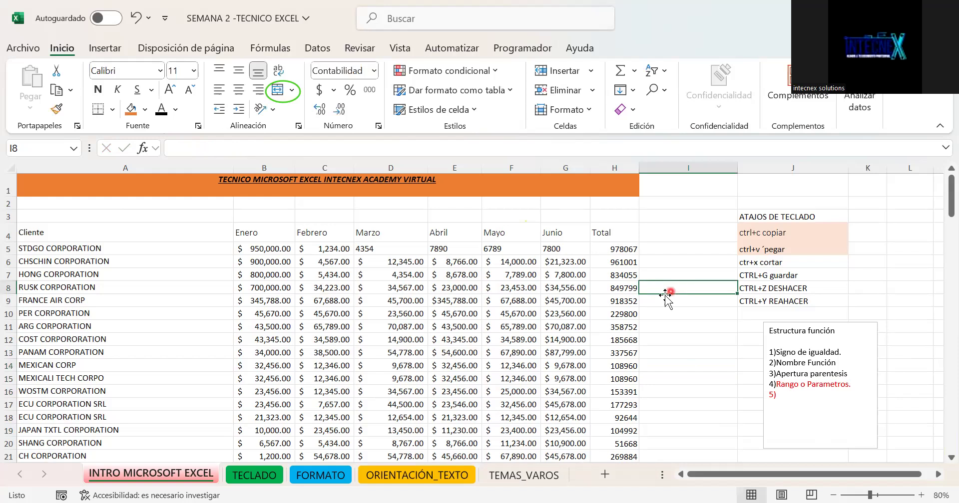
Enter 20000 as the Enero amount for ESIKT CORPORATION in cell B22.
scroll(759, 388, "down", 4)
left_click(833, 495)
scroll(475, 392, "up", 3)
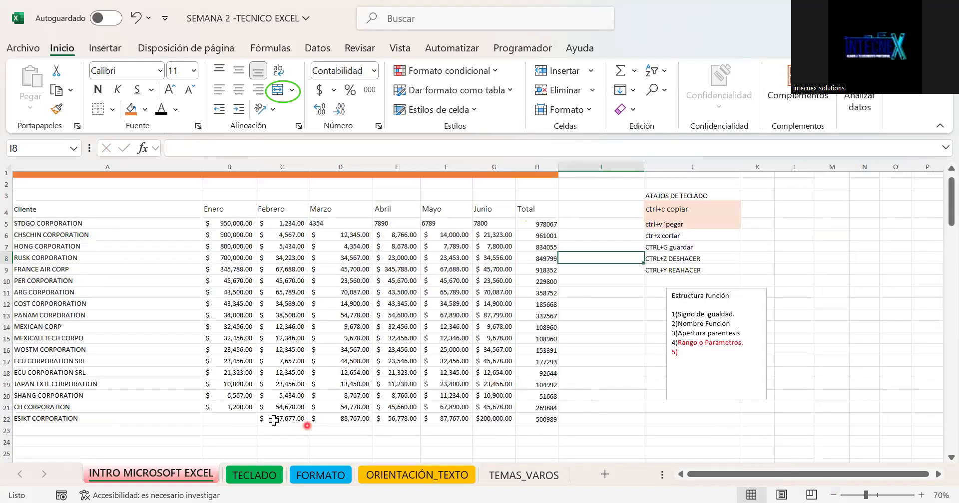
left_click(238, 422)
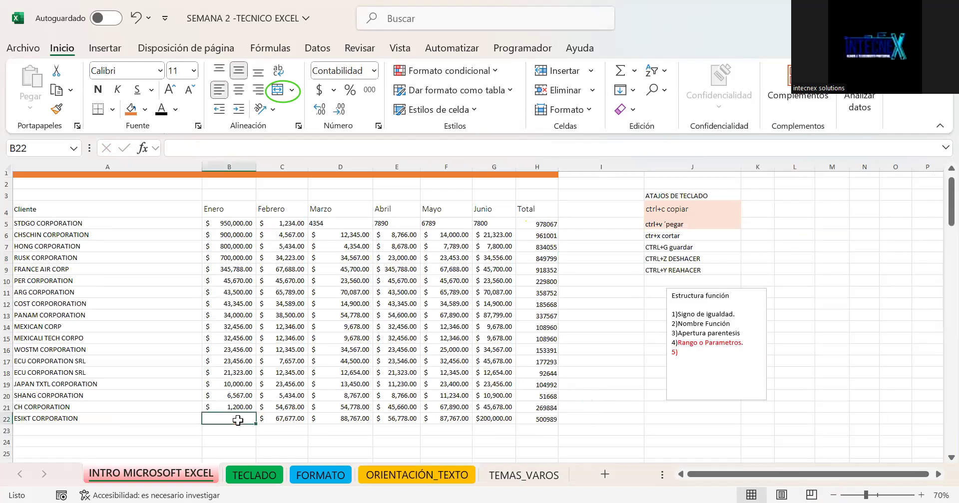
type("20000")
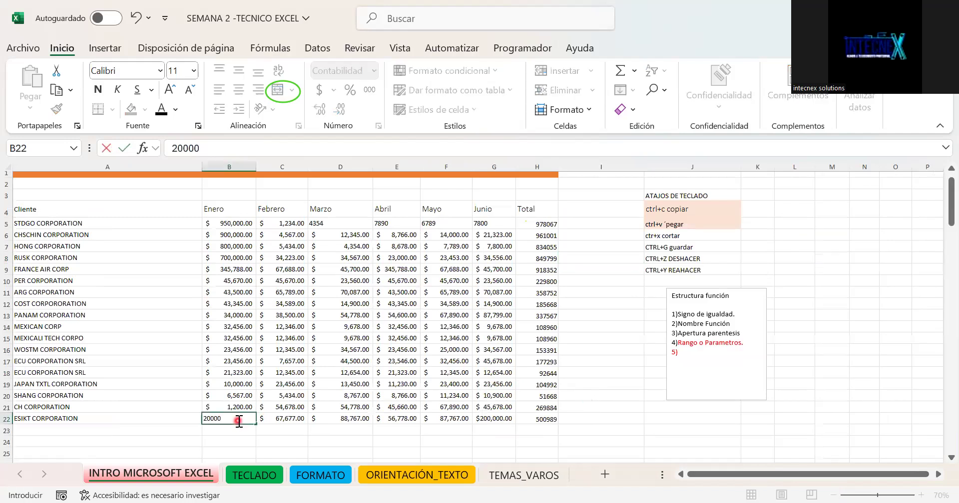
key("Return")
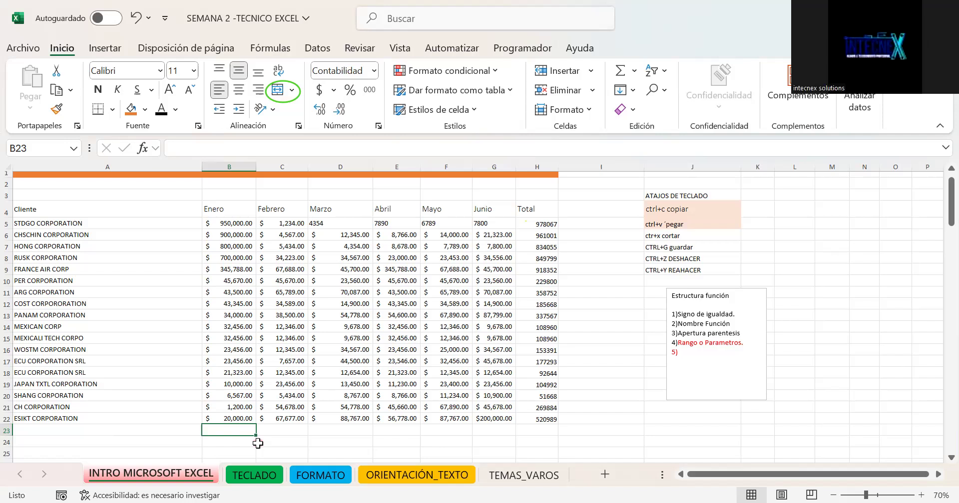
Start a formula with "min" in cell B23 and highlight MIN.SI.CONJUNTO among the suggested functions to read its description.
type("=mk")
left_click(257, 444)
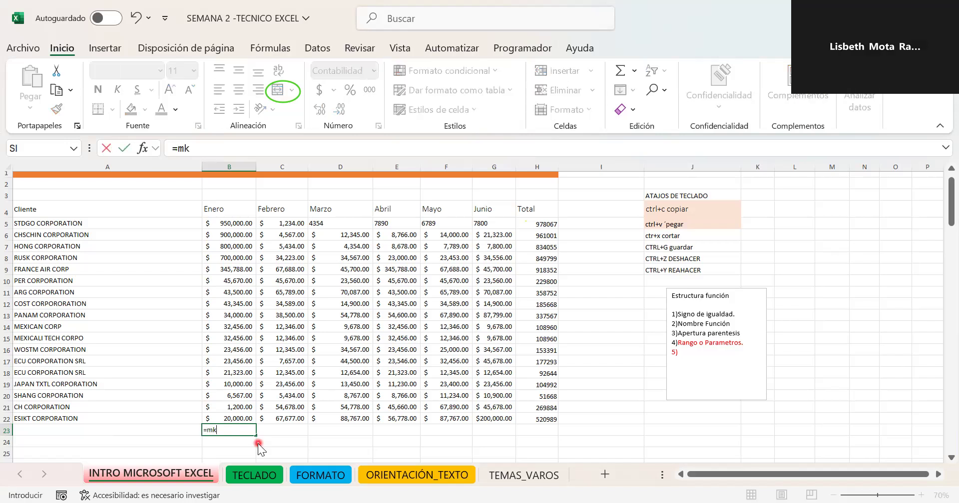
key("BackSpace")
type("in")
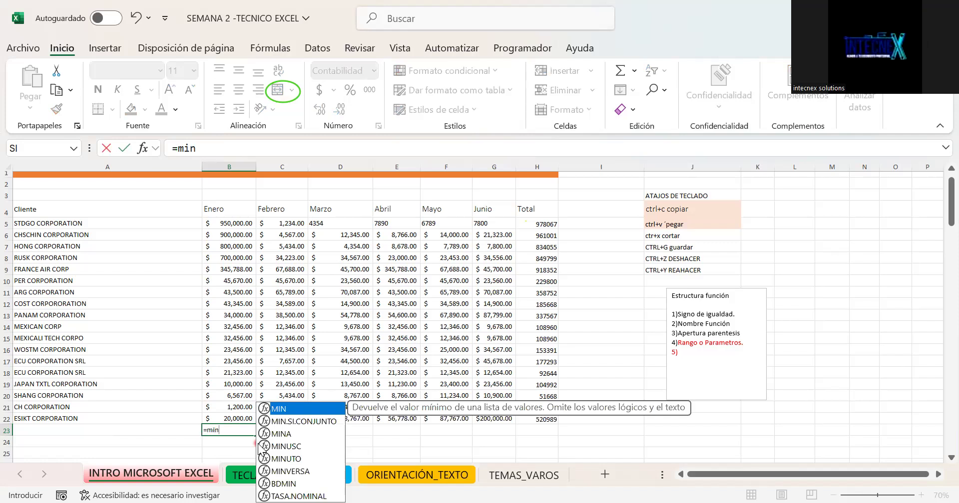
key("Down")
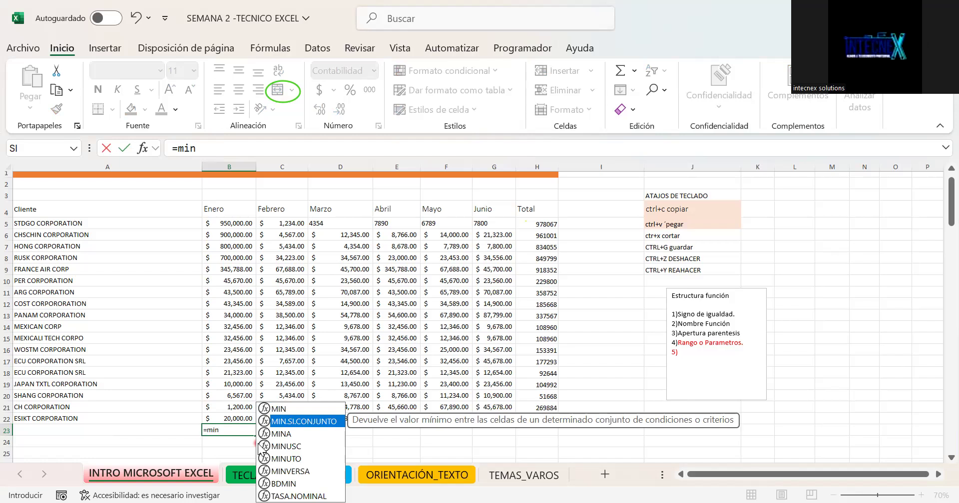
Replace "min" with "si" in the B23 formula to look up the SI functions.
key("BackSpace")
key("BackSpace")
key("BackSpace")
type("si")
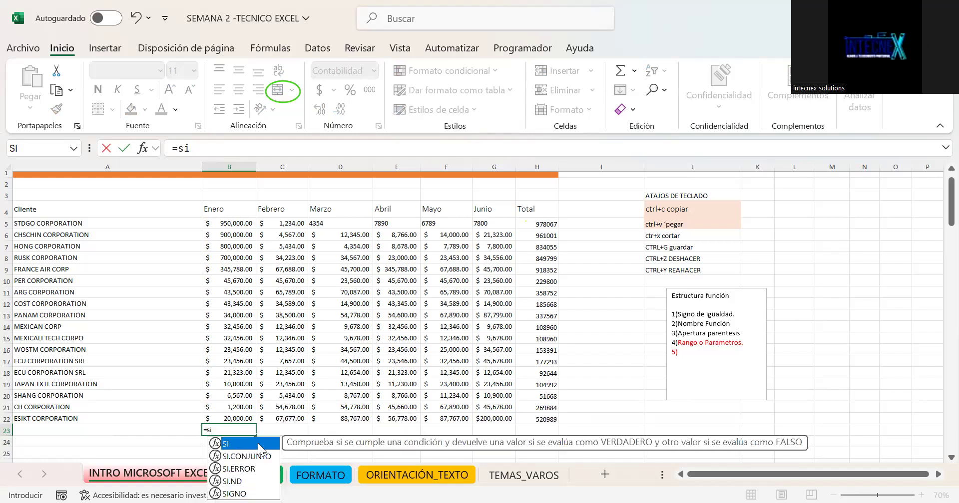
Replace "si" with "prom" in the B23 formula to look up the PROMEDIO functions.
key("BackSpace")
key("BackSpace")
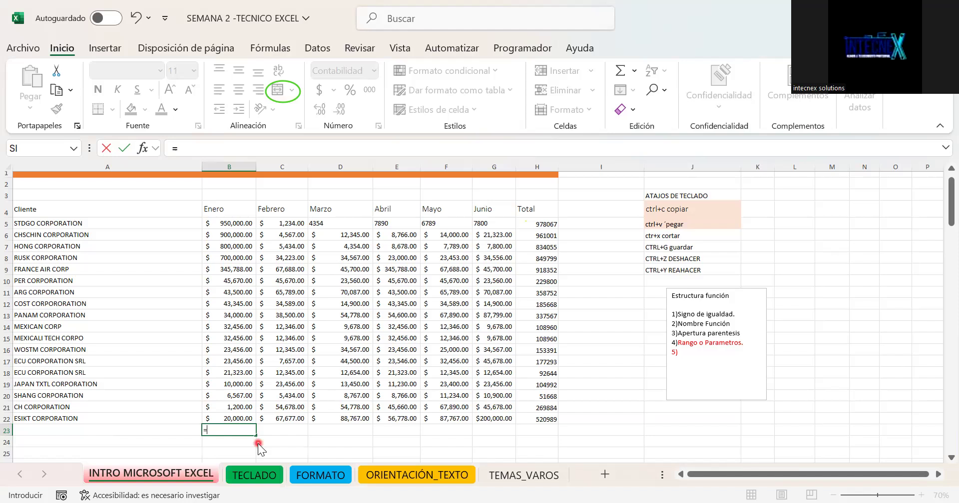
type("prom")
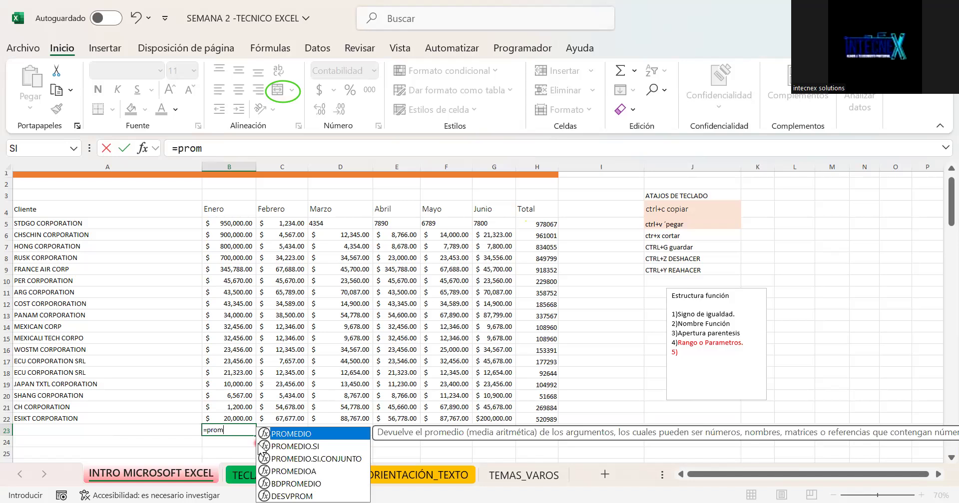
Replace "prom" with "suma" in the B23 formula to look up the SUMA functions.
key("BackSpace")
key("BackSpace")
key("BackSpace")
key("BackSpace")
type("suma")
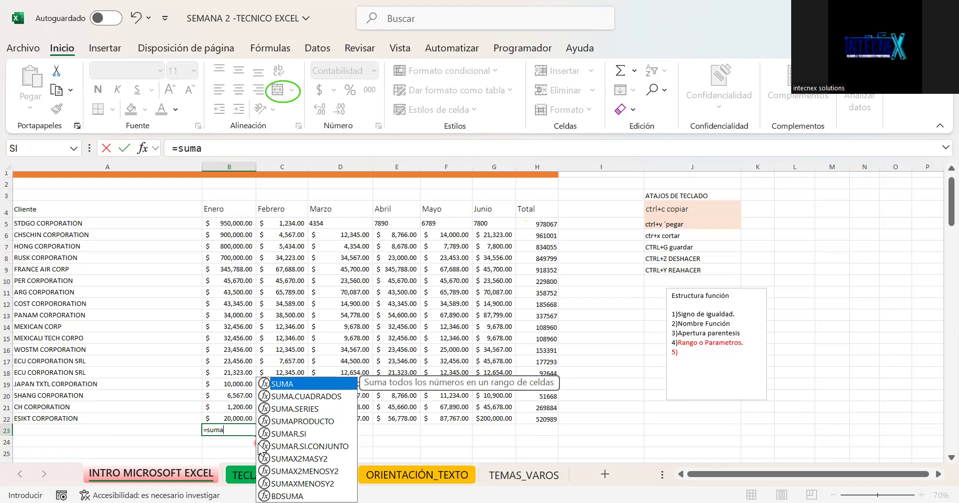
Replace "suma" in the B23 formula with the SI.ERROR function to show its arguments.
key("BackSpace")
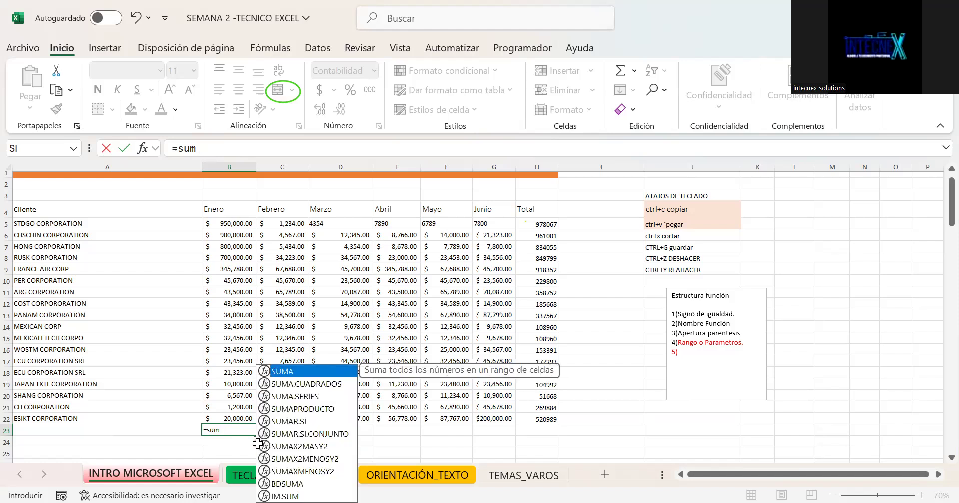
key("BackSpace")
key("BackSpace")
type("i")
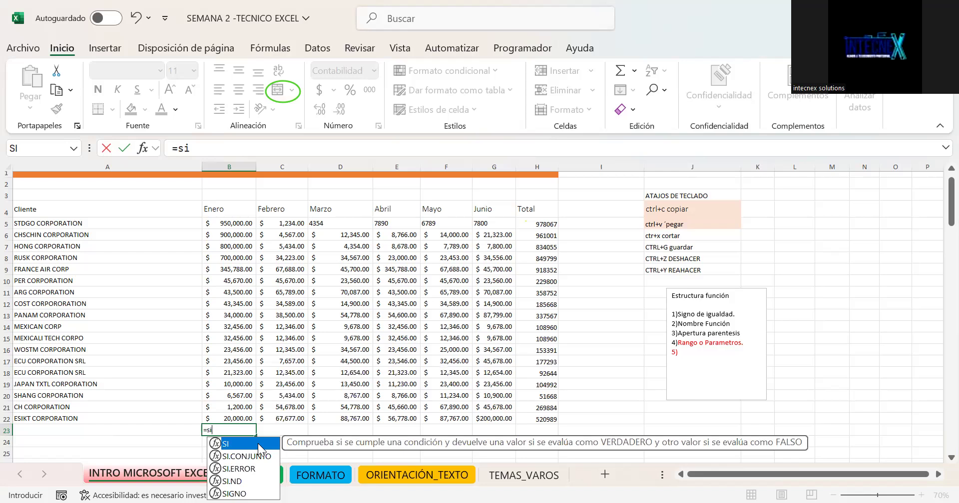
left_click(259, 463)
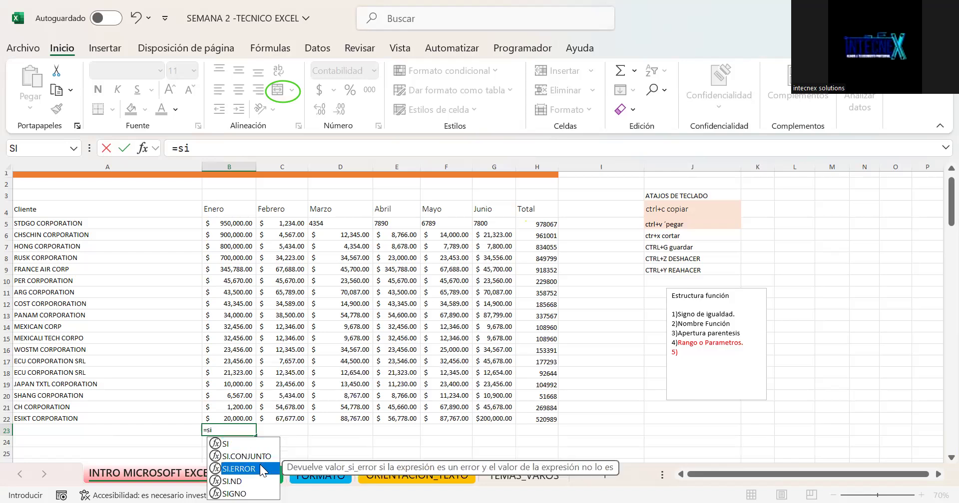
double_click(260, 465)
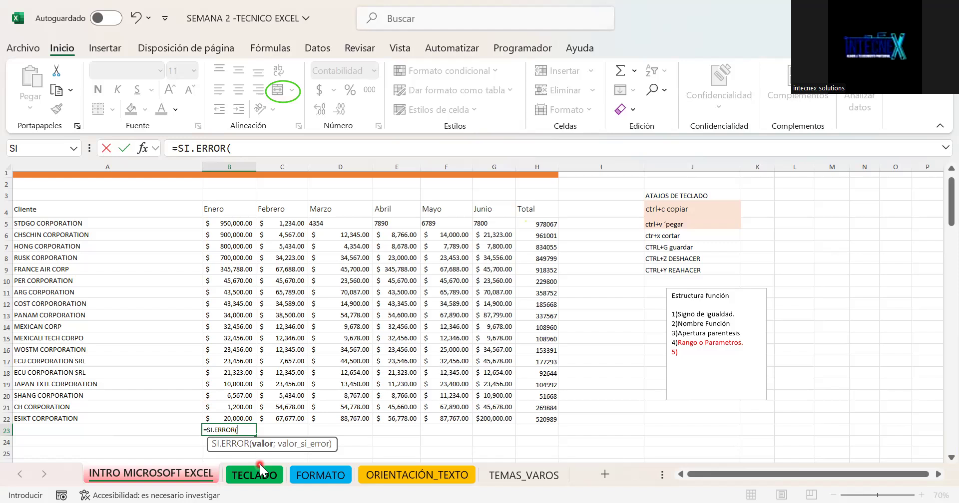
Clear the unfinished SI.ERROR formula from cell B23.
key("BackSpace")
key("BackSpace")
key("BackSpace")
key("BackSpace")
key("BackSpace")
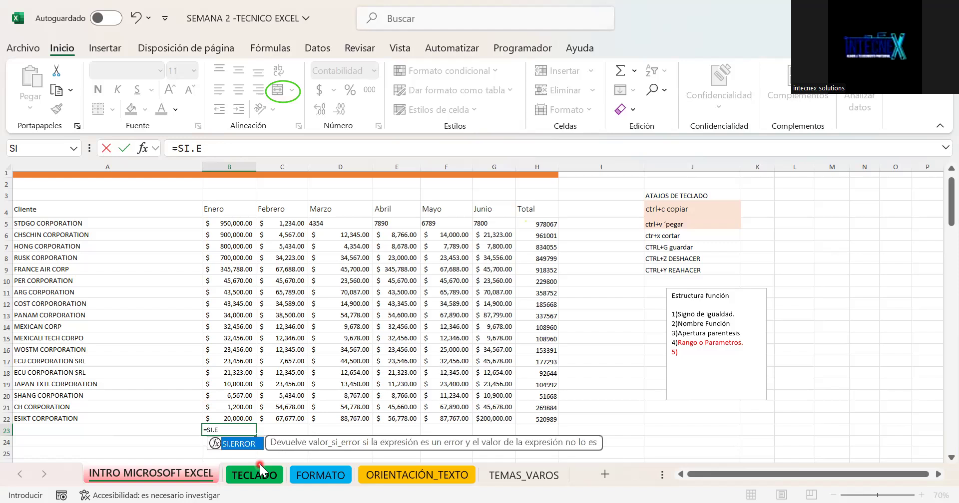
key("BackSpace")
key("BackSpace")
key("BackSpace")
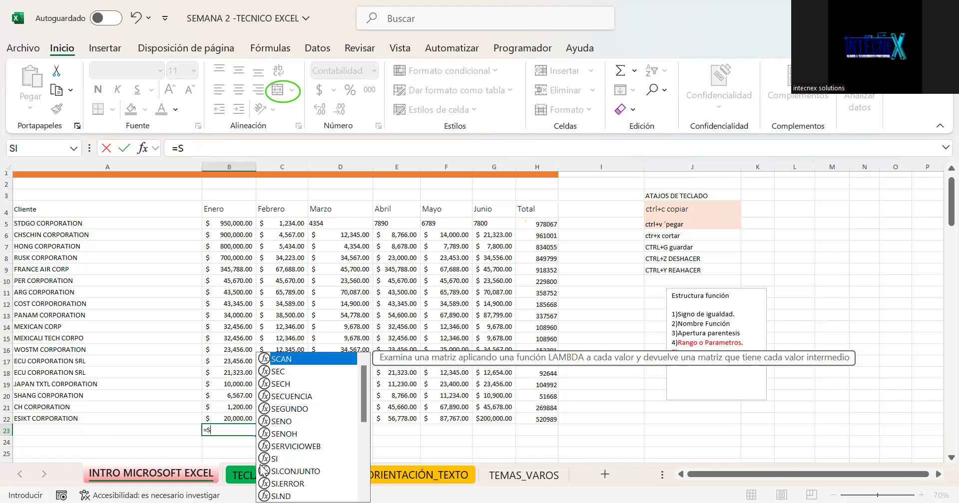
key("BackSpace")
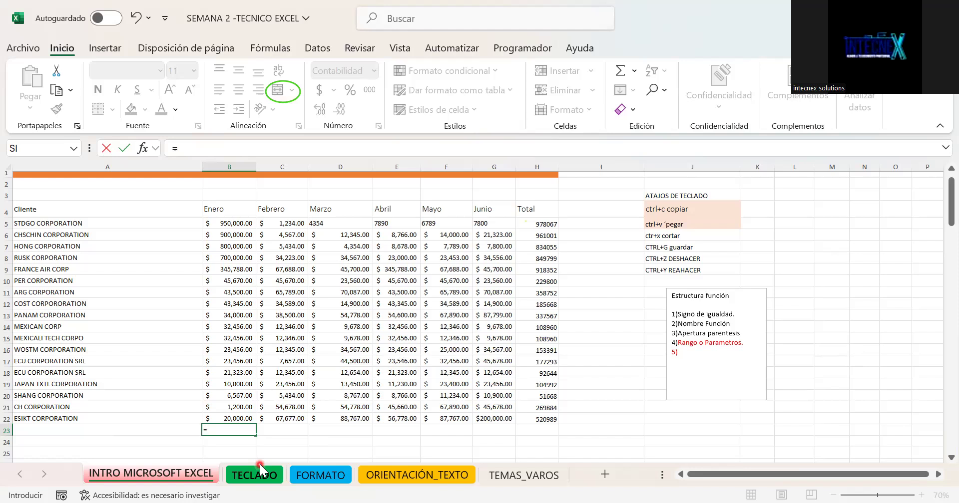
key("BackSpace")
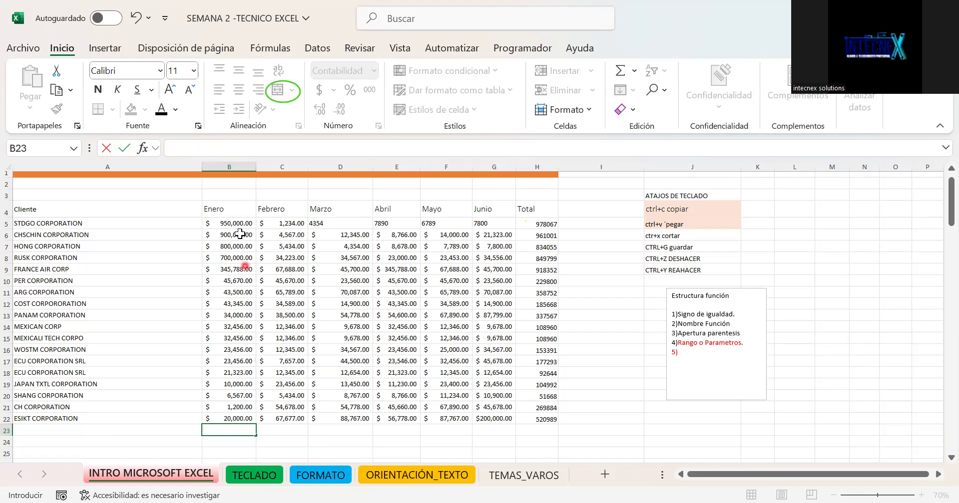
Select the Enero amounts in B5:B22 to point out the range, and move to the first Febrero amount in C5.
left_click(236, 219)
left_click_drag(228, 392, 229, 414)
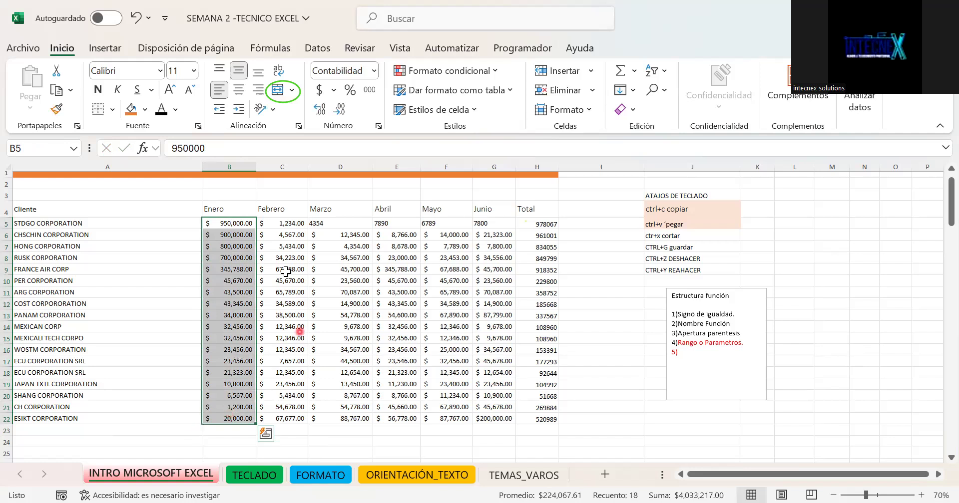
left_click(293, 225)
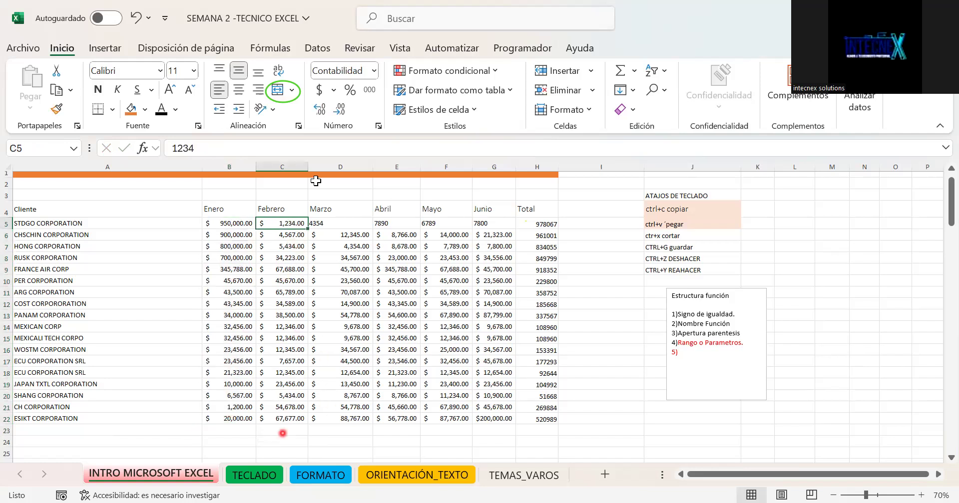
left_click(543, 46)
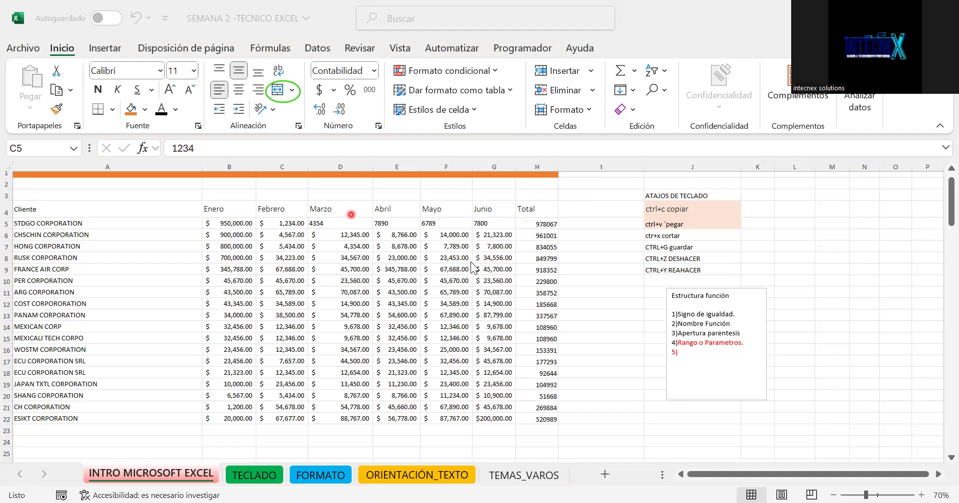
Start a formula in cell I12 with MAX and a nested BUSCARV function to show the BUSCARV arguments.
left_click(580, 302)
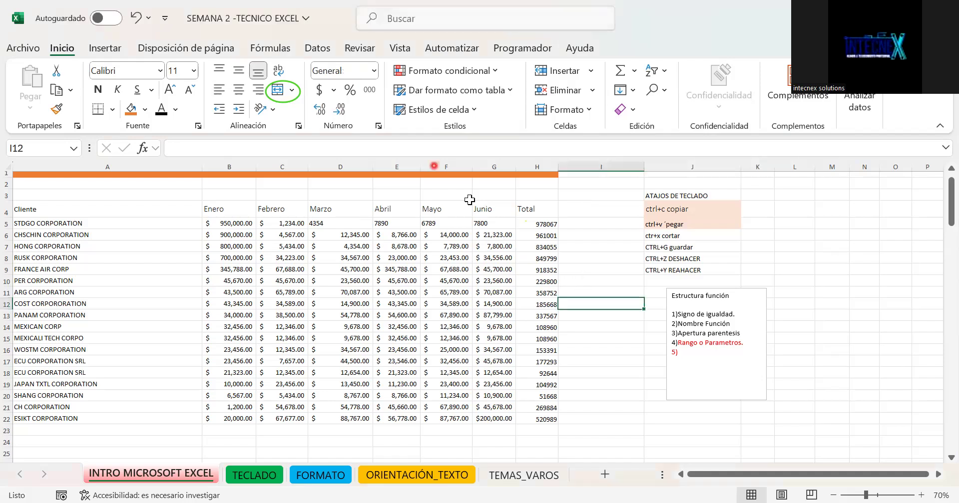
type("=")
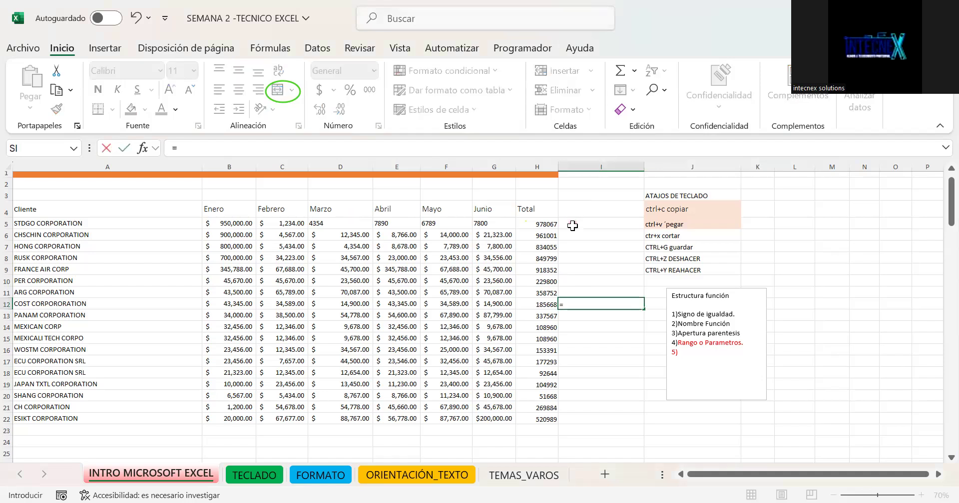
type("max")
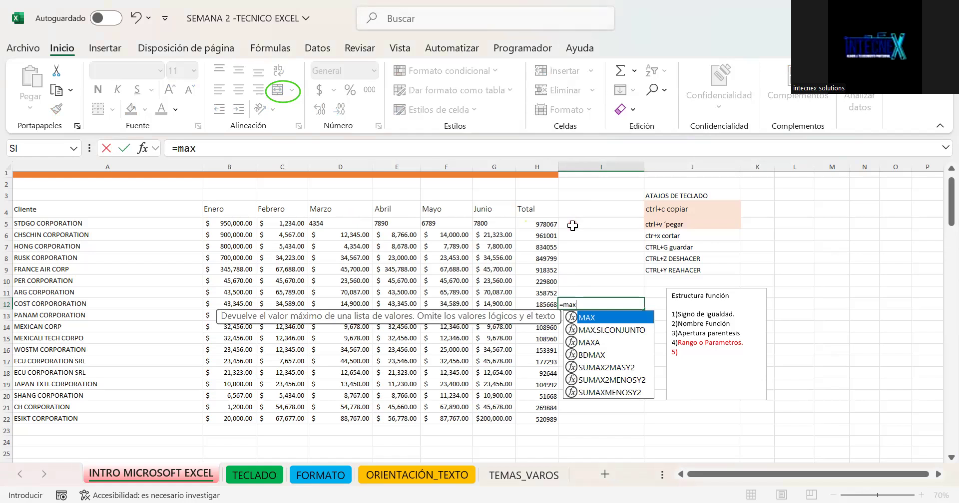
key("Tab")
type("BUSCAR")
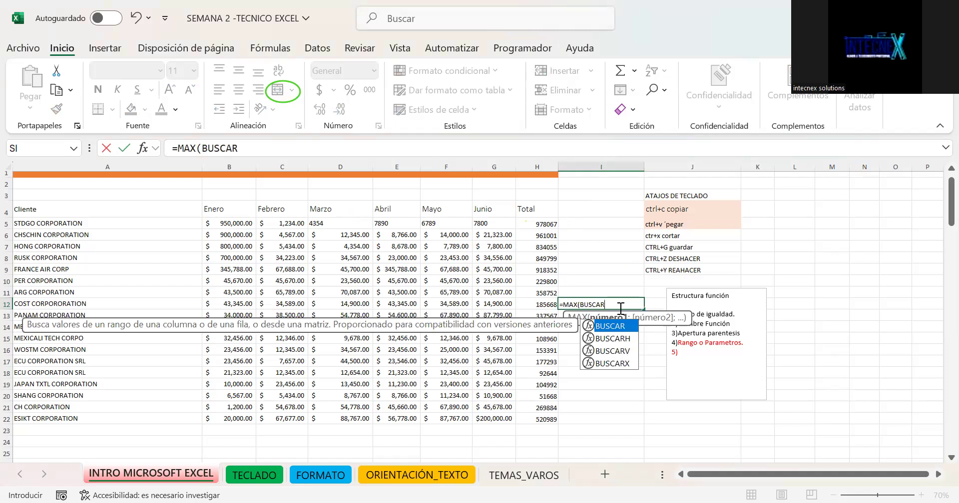
type("V(")
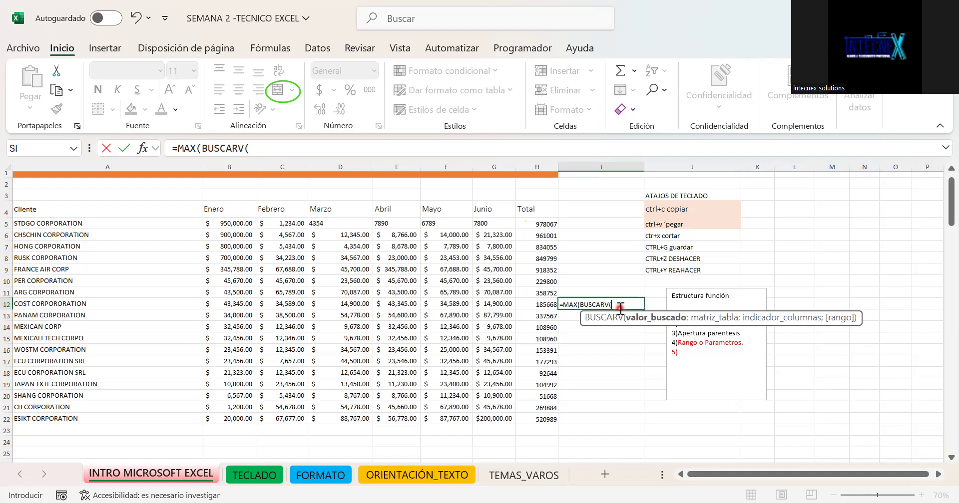
Clear the unfinished nested MAX and BUSCARV formula from cell I12.
key("BackSpace")
key("BackSpace")
key("BackSpace")
key("BackSpace")
key("BackSpace")
key("BackSpace")
key("BackSpace")
key("BackSpace")
key("BackSpace")
key("BackSpace")
key("BackSpace")
key("BackSpace")
key("BackSpace")
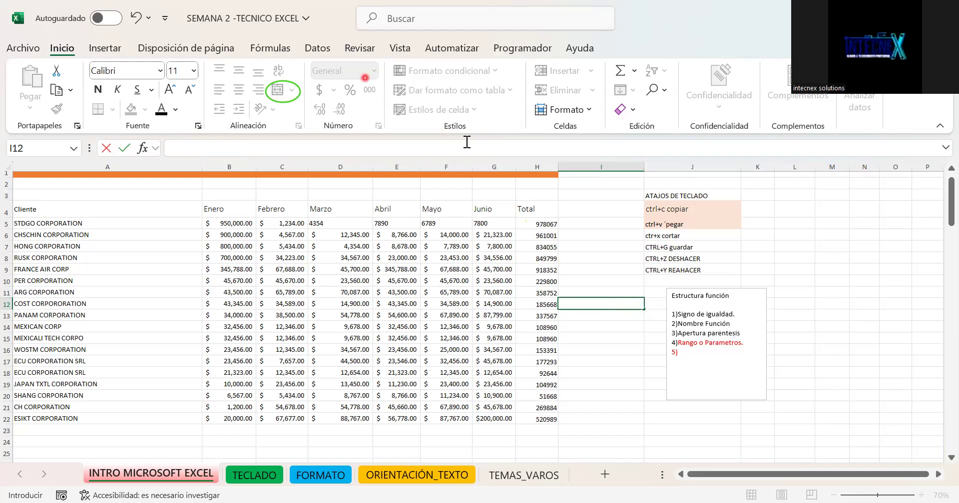
Leave cell I12 empty and select the Enero amounts in B5:B22 to point out the range.
left_click(231, 328)
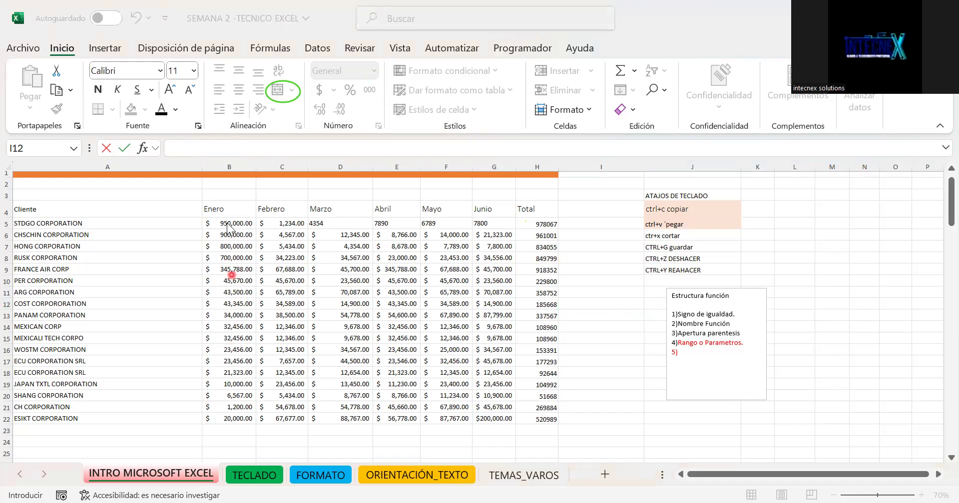
left_click_drag(226, 223, 219, 420)
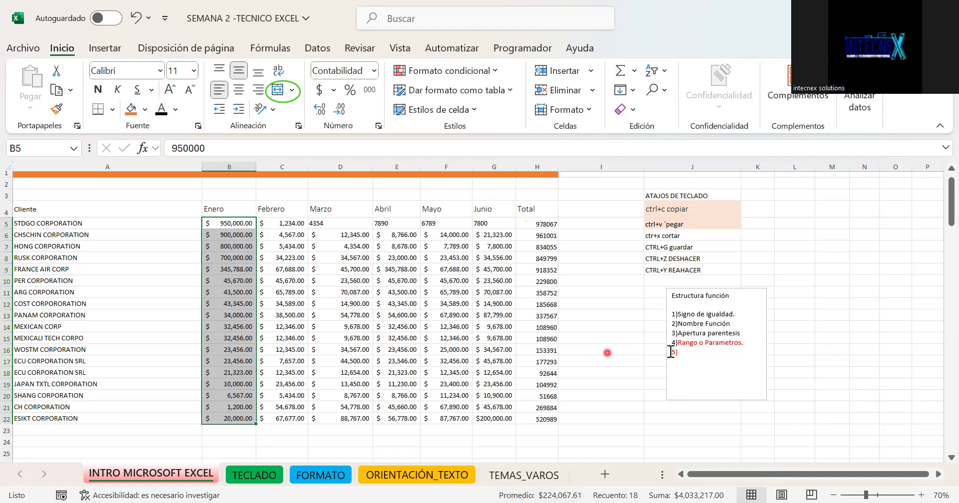
Complete item 5 of the "Estructura función" text box with "Cerrar parentesis".
left_click(704, 352)
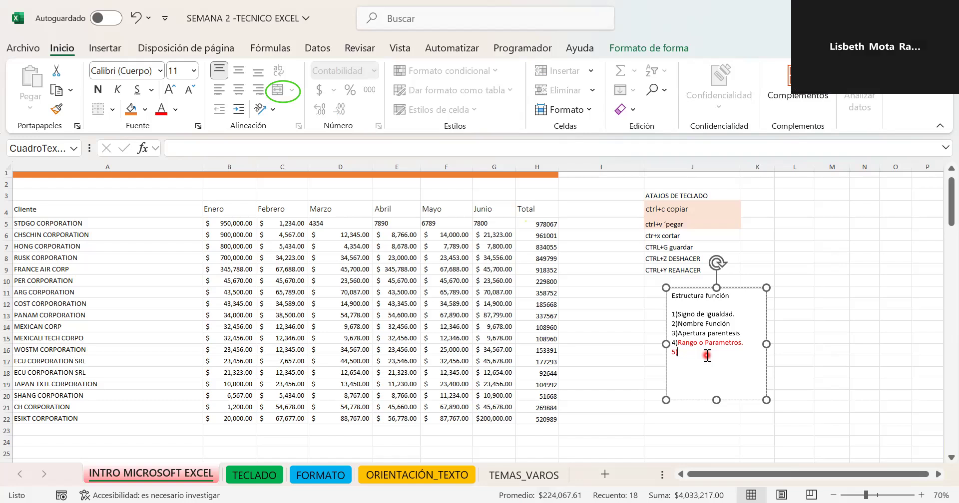
type("C")
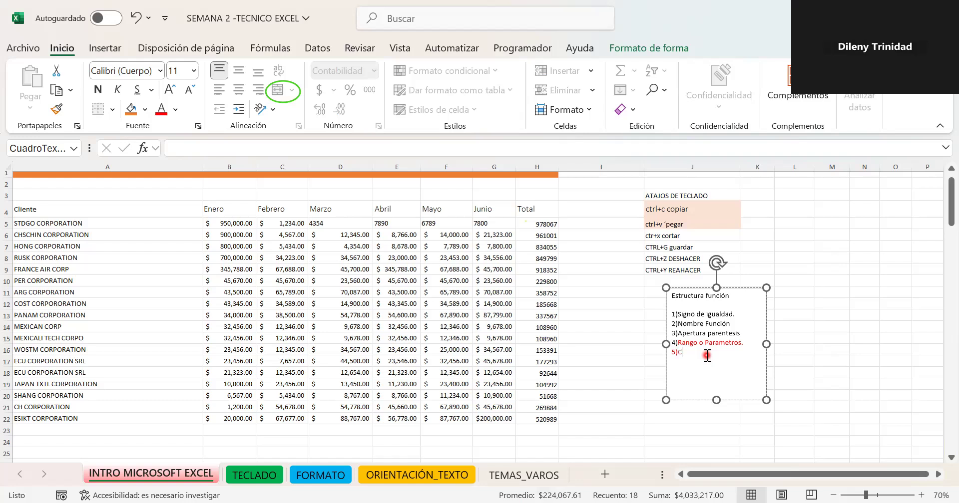
type("errar a")
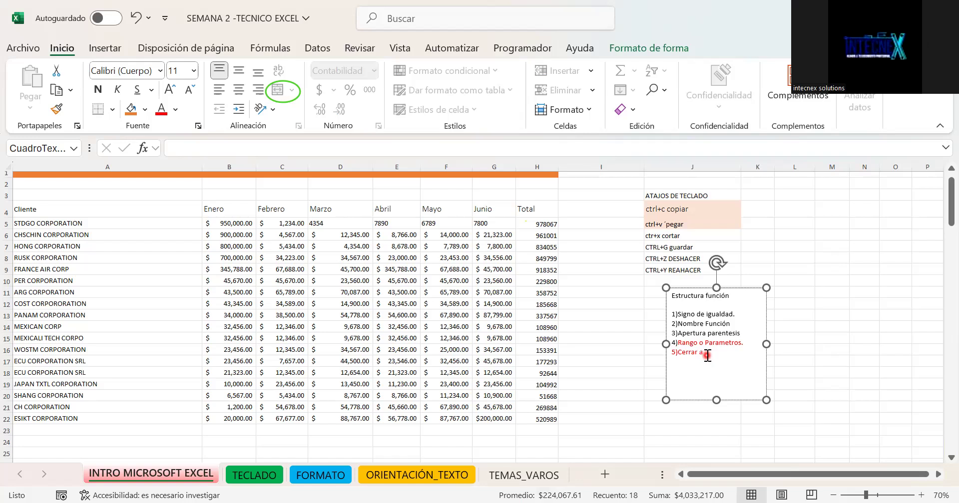
type("parentesis")
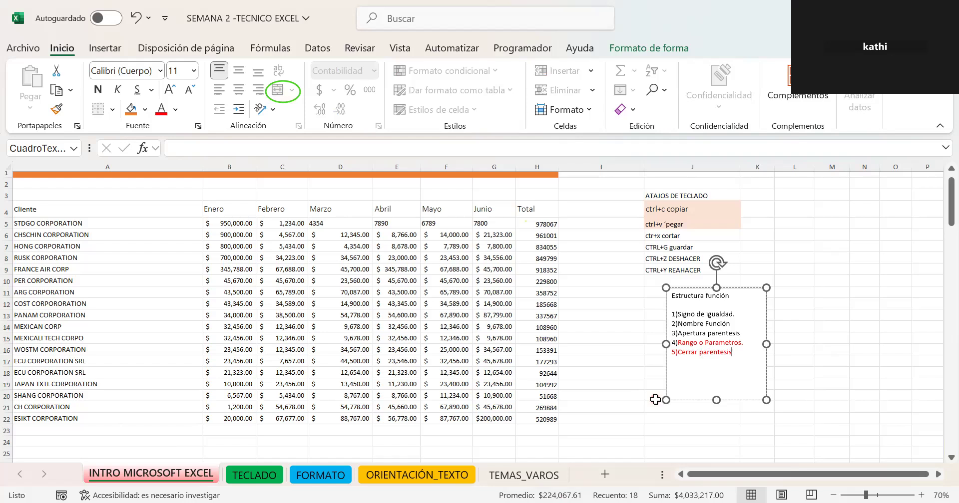
Insert the automatic average of the Enero amounts B5:B22 in B23 and inspect its formula.
left_click(242, 235)
left_click_drag(238, 223, 230, 419)
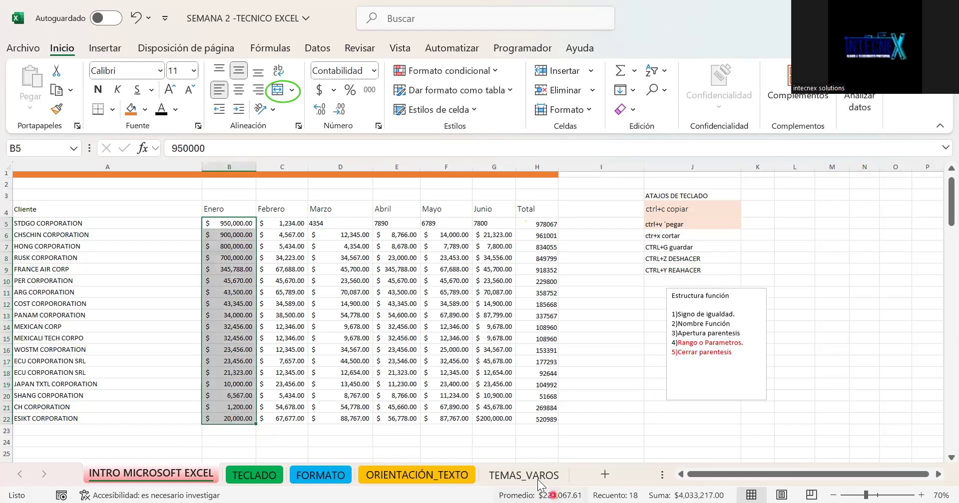
left_click(634, 73)
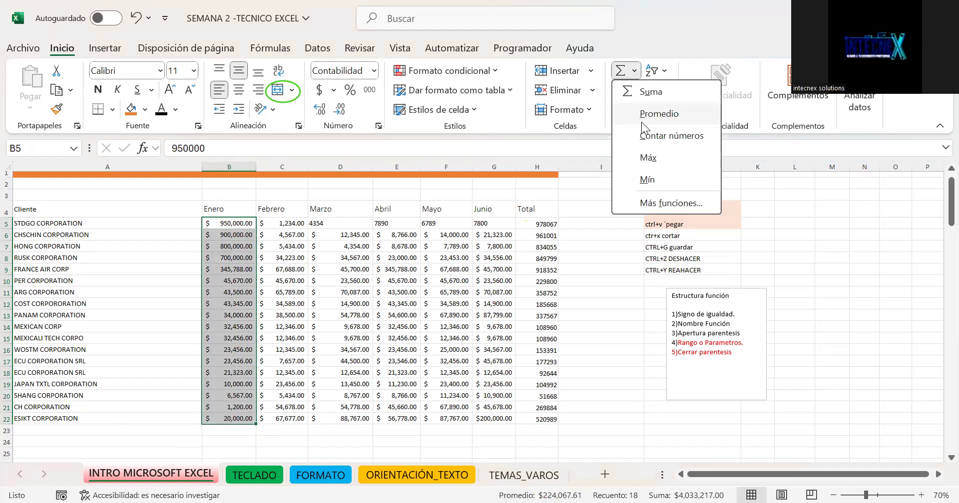
left_click(642, 122)
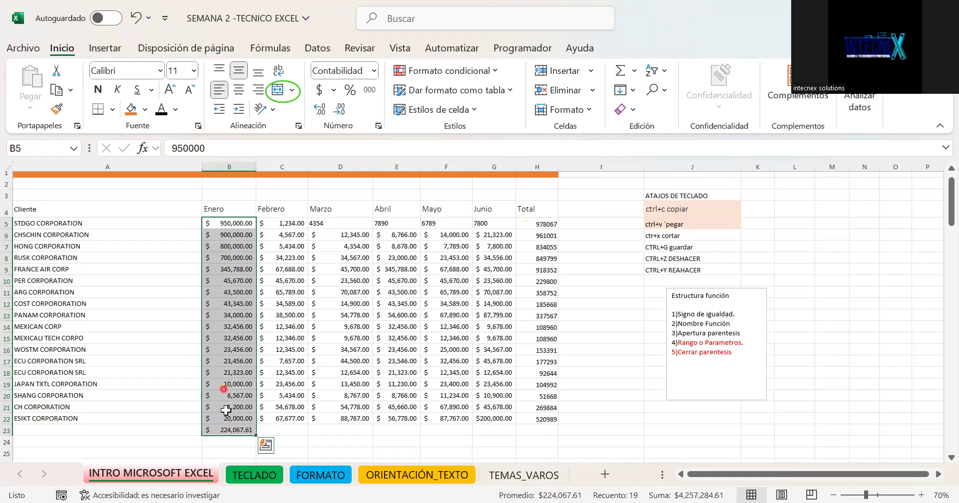
left_click(230, 428)
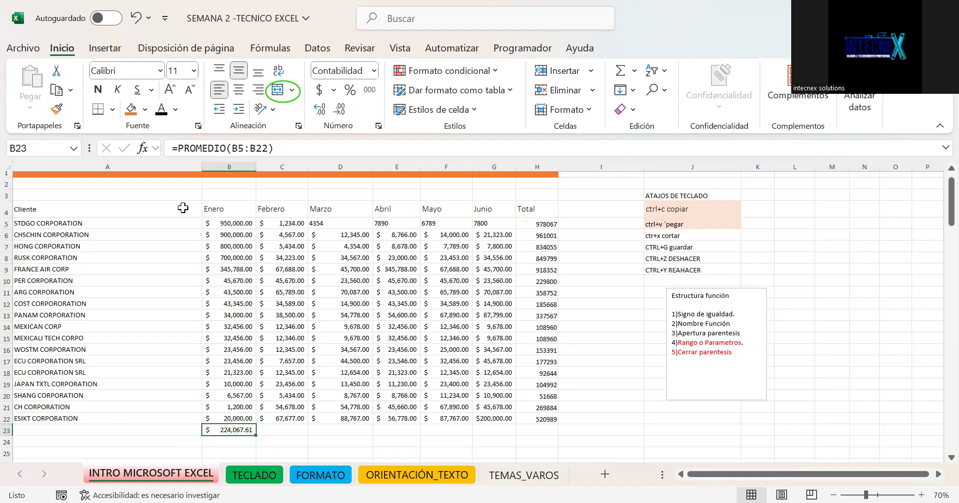
left_click(258, 148)
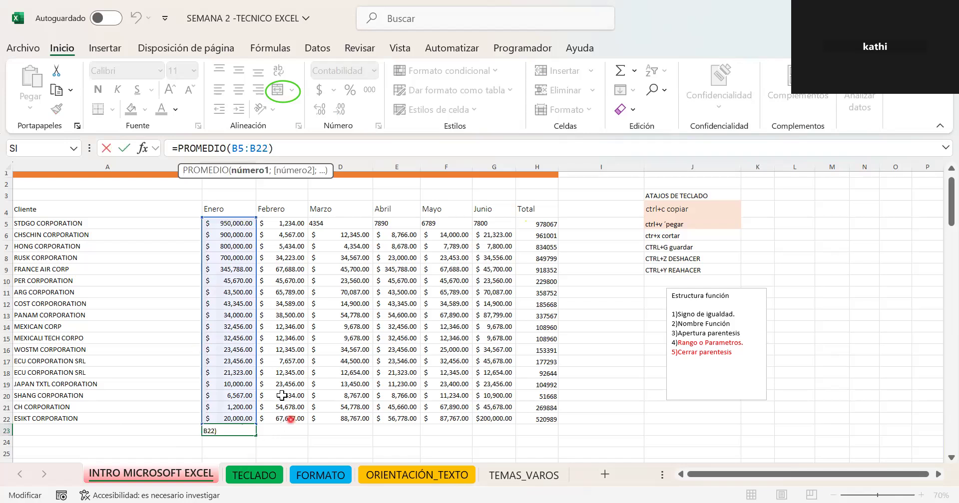
left_click(106, 147)
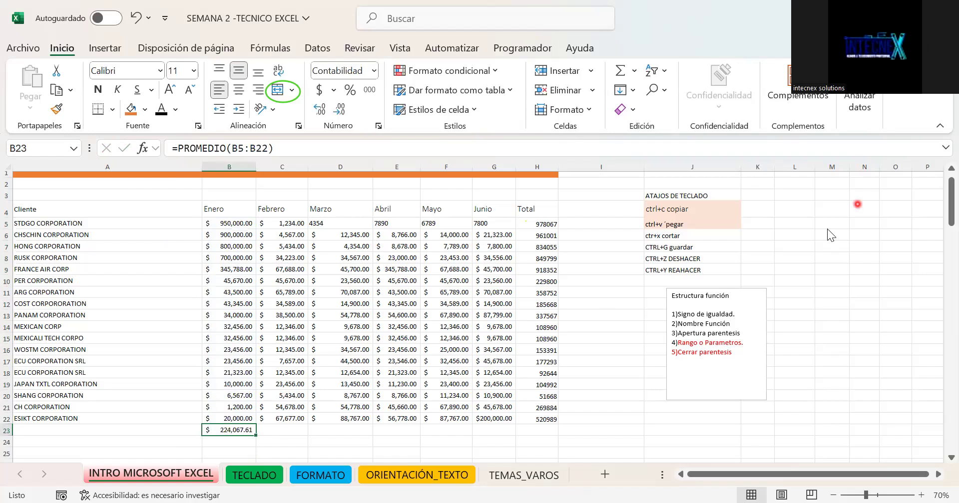
Merge and center L2:P2 and enter the title PROMEDIOS.
left_click(805, 184)
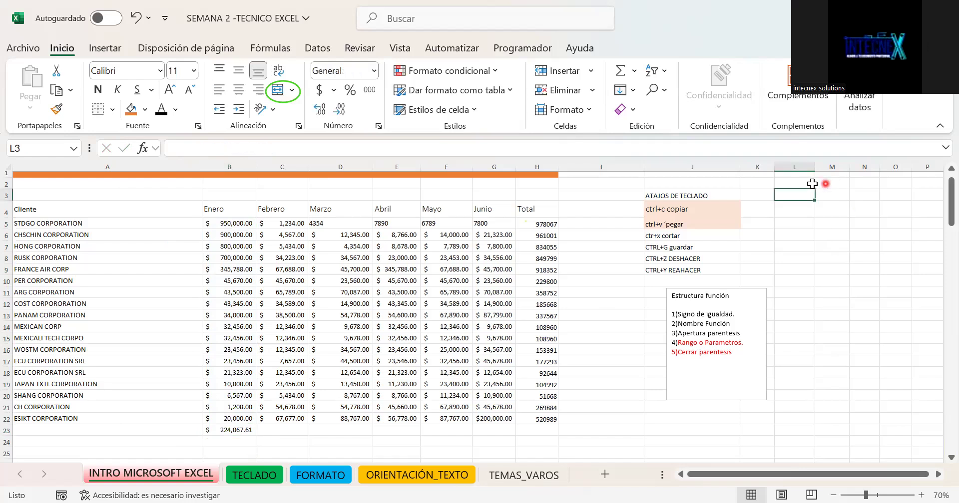
left_click_drag(805, 184, 914, 184)
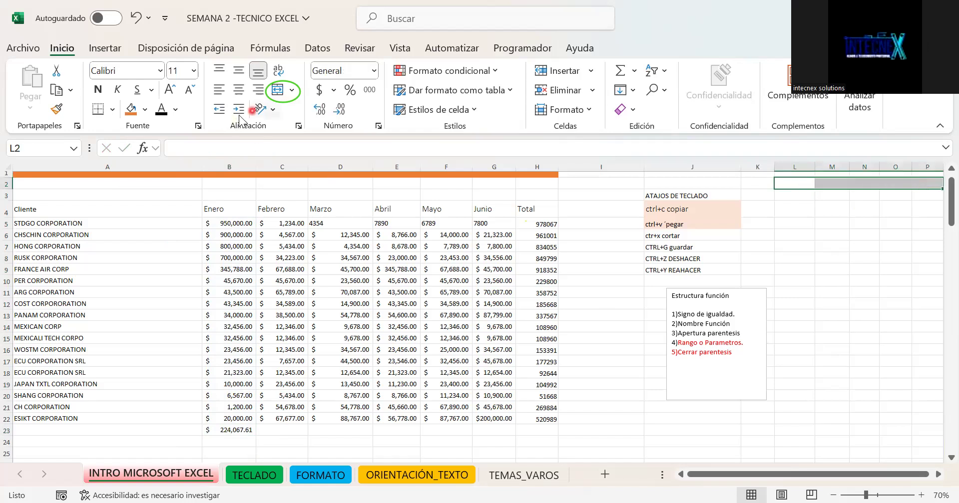
left_click(279, 91)
type("PROMEDIOS")
key("Return")
Enter the month headings ENERO, FEBERO and MARZO in L3:N3 beneath the PROMEDIOS title.
type("ENERO")
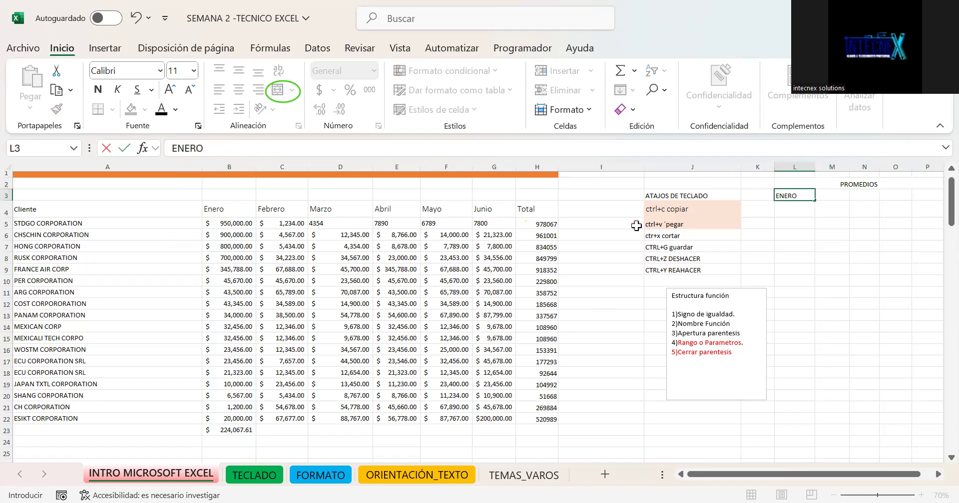
key("Tab")
type("FEBERO")
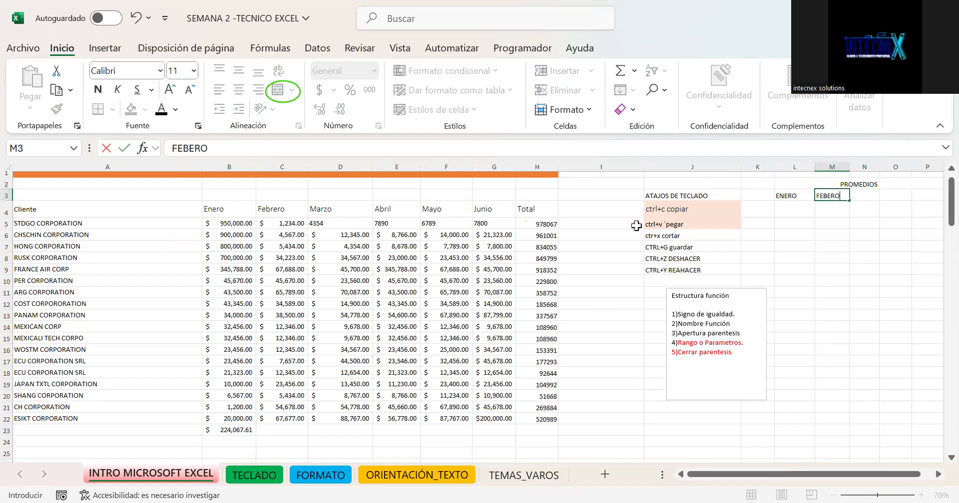
key("Tab")
type("MARZO")
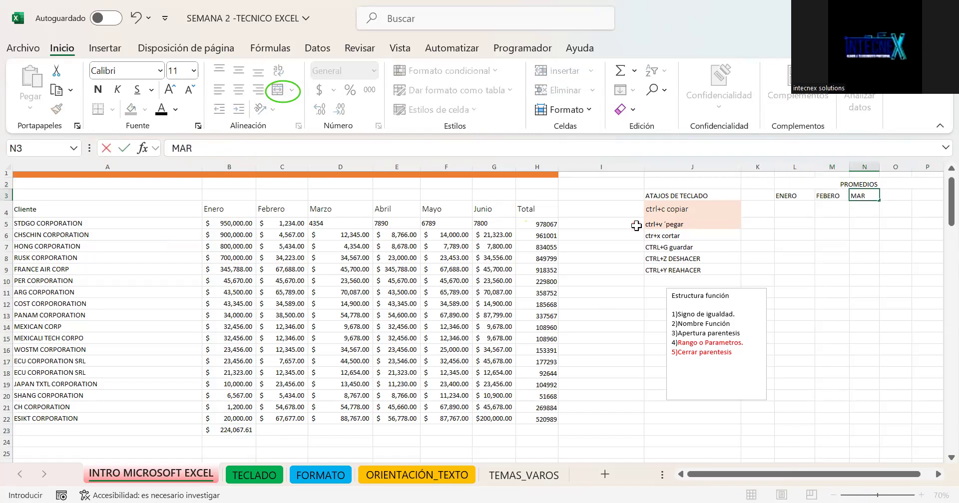
key("Up")
Calculate the Enero average in L4 with a PROMEDIO formula over B5:B22.
key("Left")
key("Left")
key("Right")
key("Down")
key("Down")
key("Right")
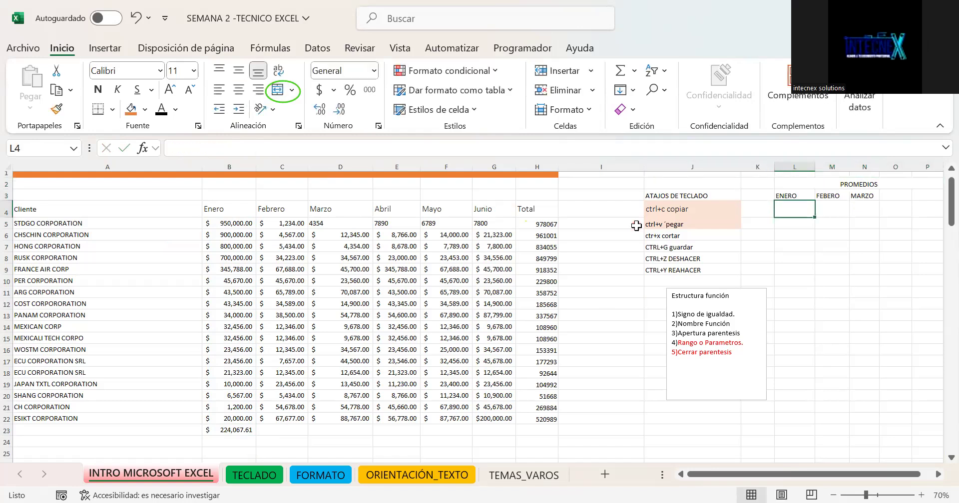
type("=PROME")
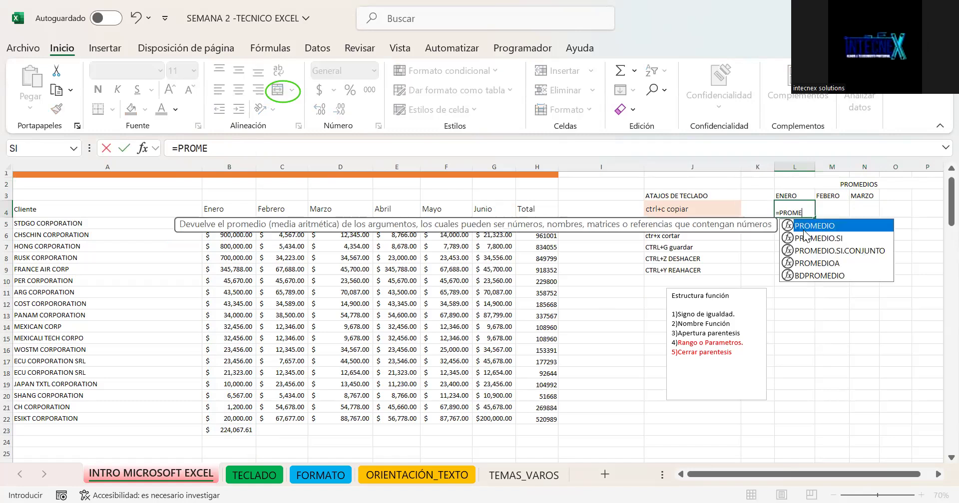
key("Tab")
left_click(243, 222)
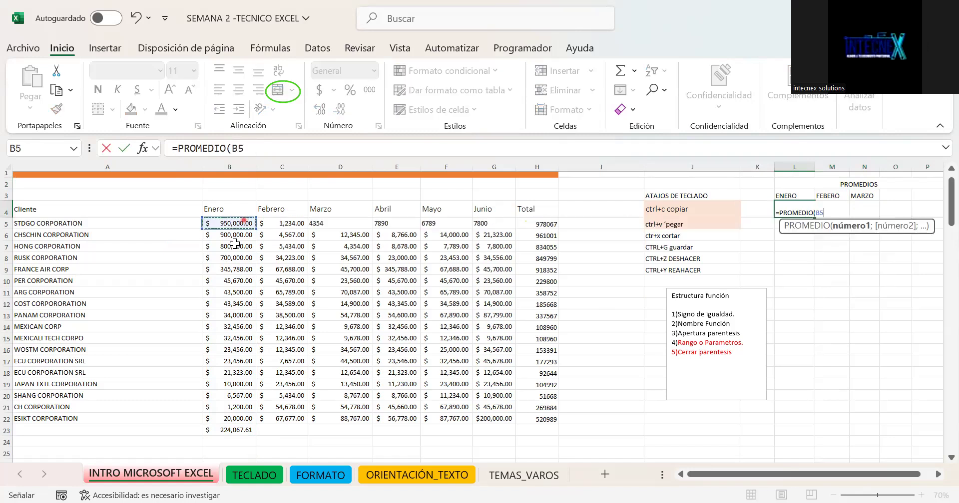
left_click(248, 418, "shift")
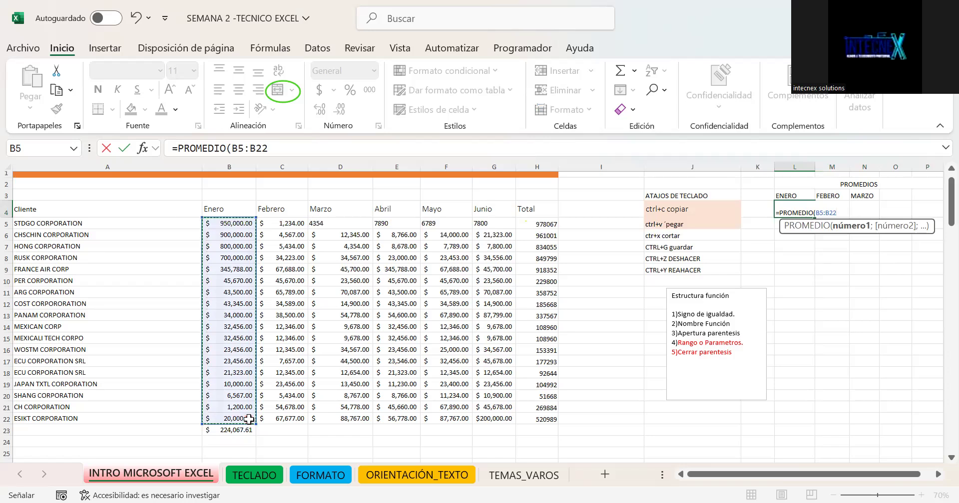
key("Return")
Fill the average formula from L4 across to N4 and widen columns M and N to fit the amounts.
left_click(798, 212)
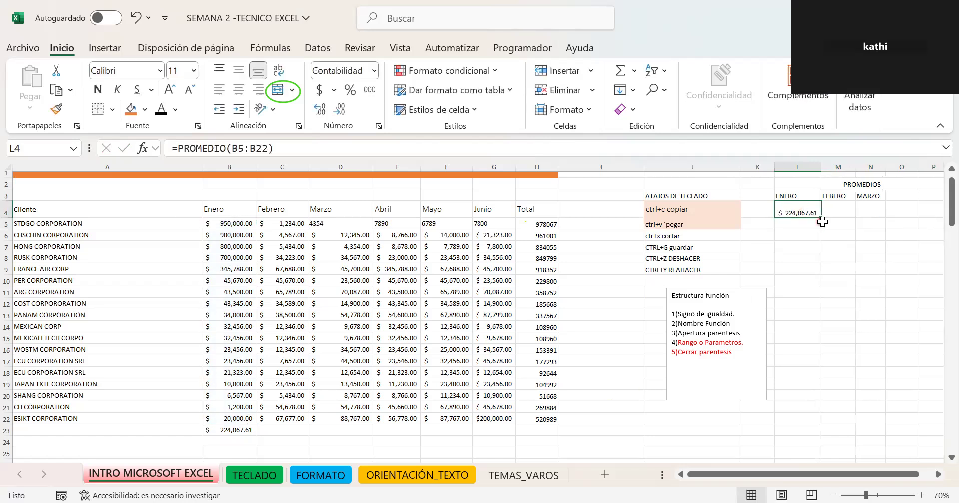
left_click_drag(822, 220, 879, 215)
left_click_drag(855, 170, 873, 171)
left_click_drag(899, 171, 915, 170)
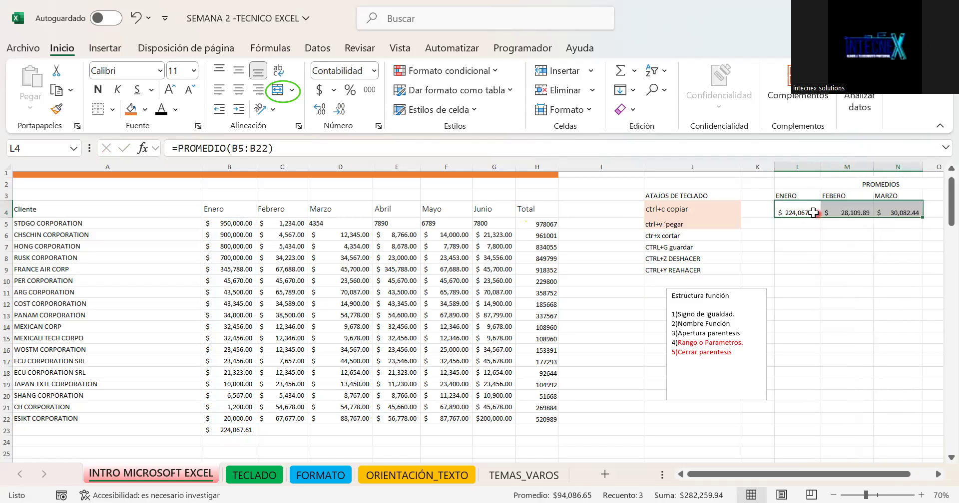
Inspect the ranges used by the PROMEDIO formulas in M4 and N4.
left_click(852, 209)
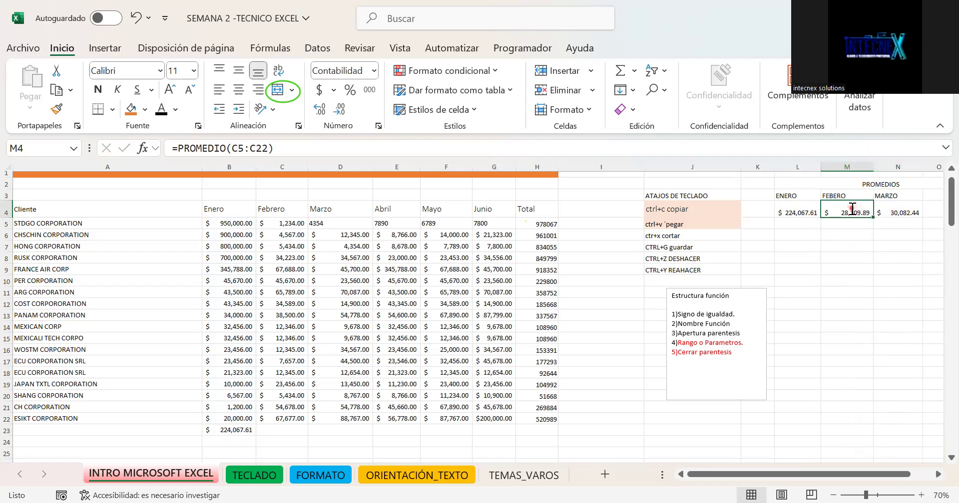
double_click(853, 209)
left_click(890, 298)
double_click(898, 209)
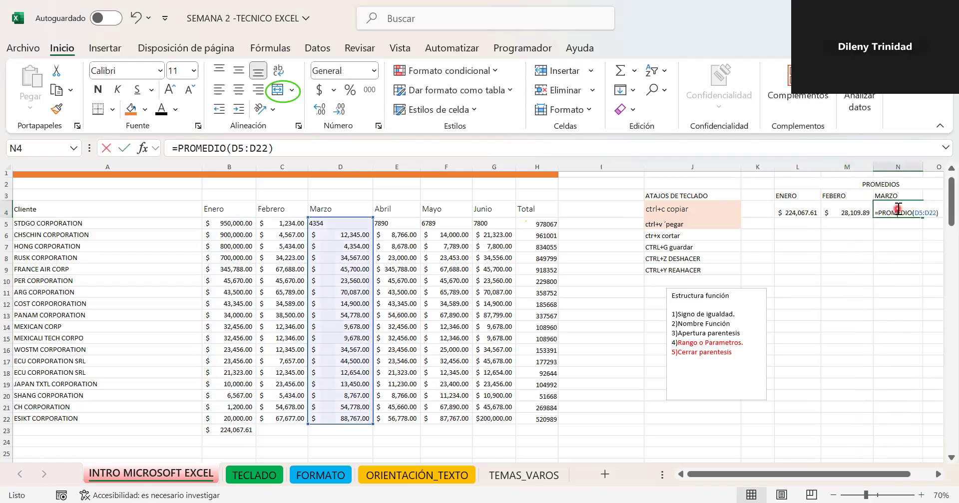
Delete the average in B23 beneath the Enero column.
left_click(224, 429)
key("Delete")
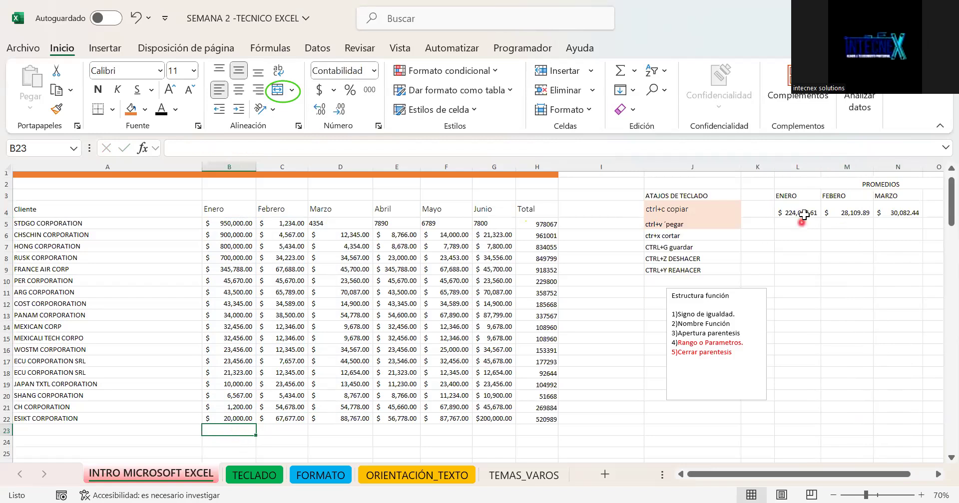
Shrink the range of the ENERO average formula in L4 to B20:B22.
left_click(800, 215)
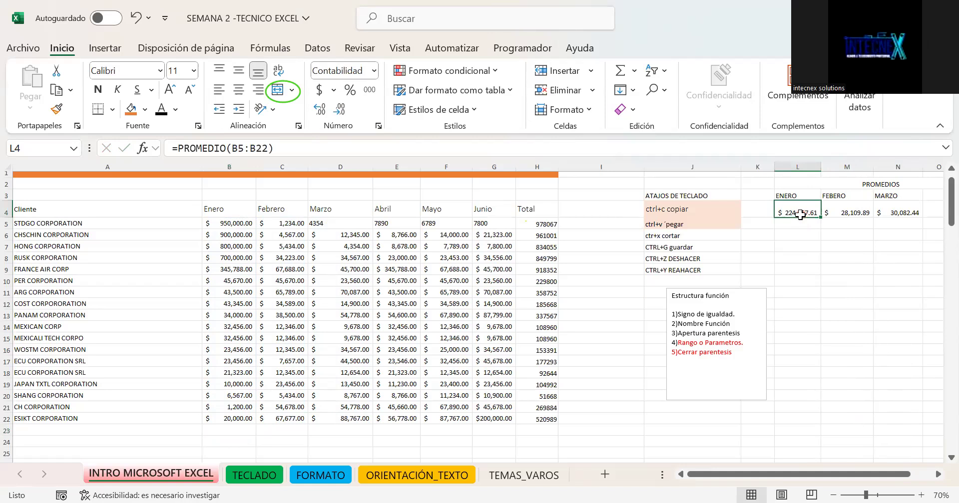
double_click(802, 214)
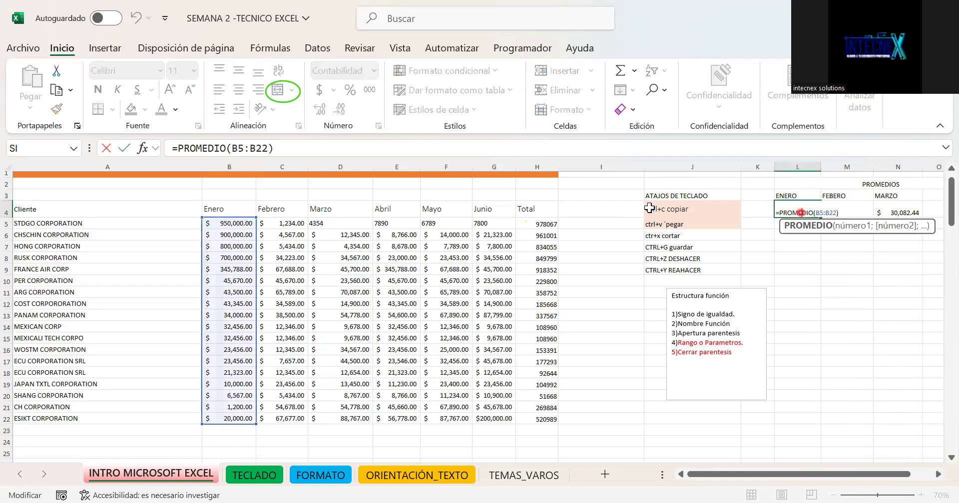
left_click_drag(253, 216, 244, 389)
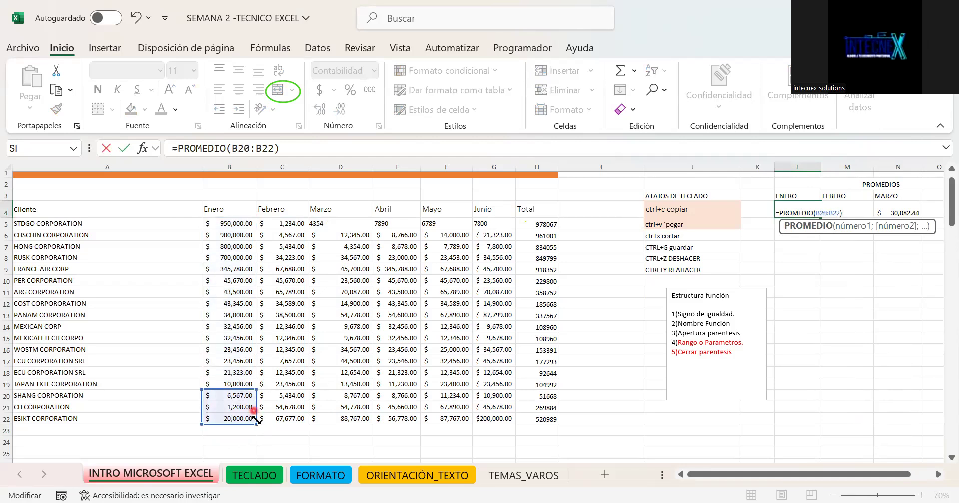
left_click_drag(257, 422, 234, 420)
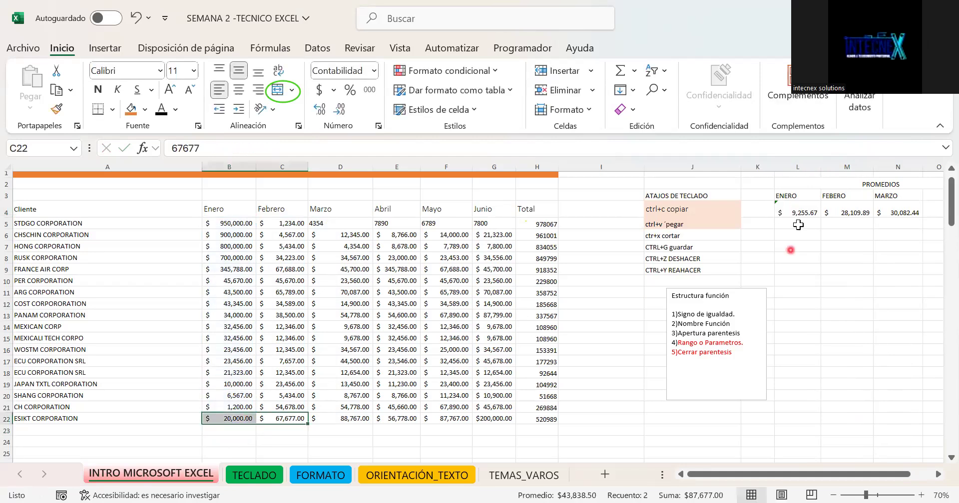
Extend the range of the ENERO average formula in L4 to B6:B22.
double_click(796, 210)
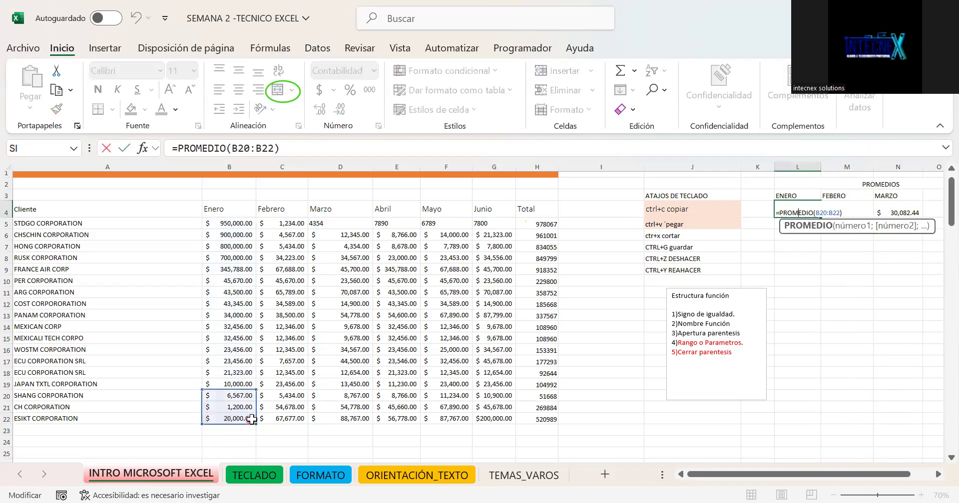
left_click_drag(261, 419, 223, 225)
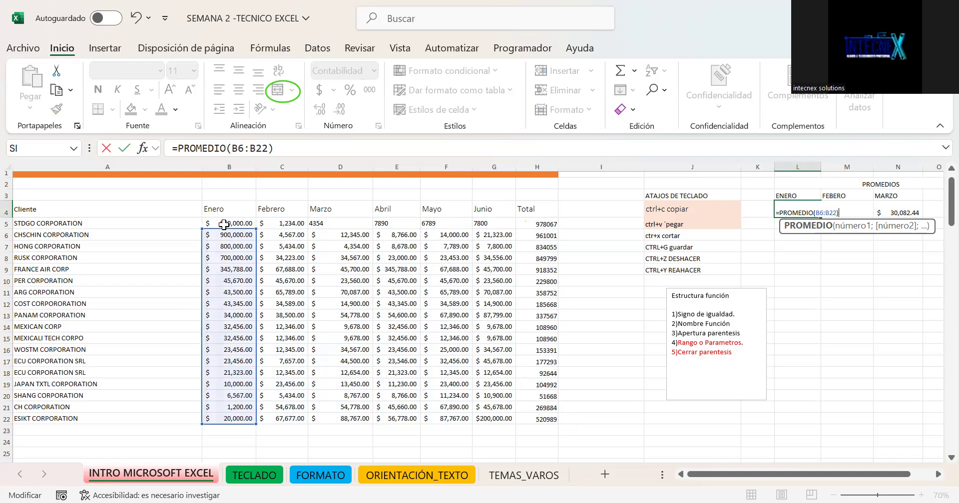
key("Return")
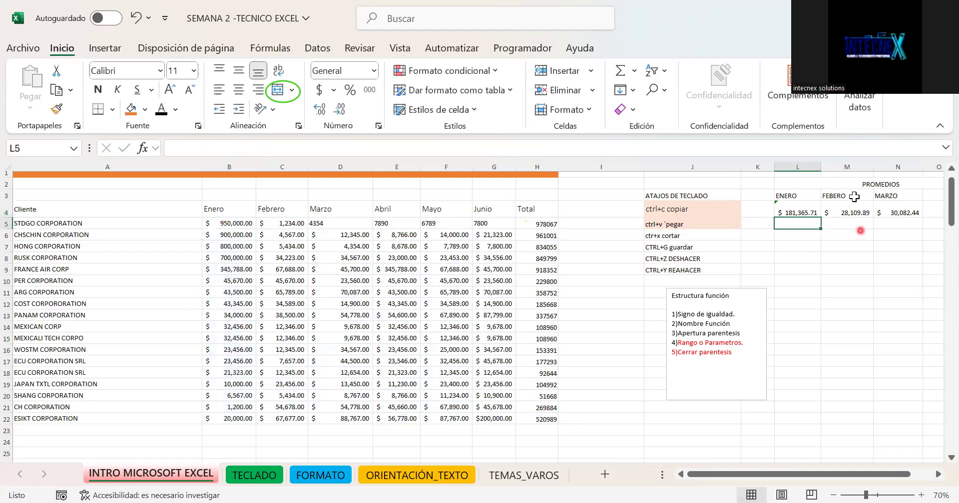
left_click(813, 211)
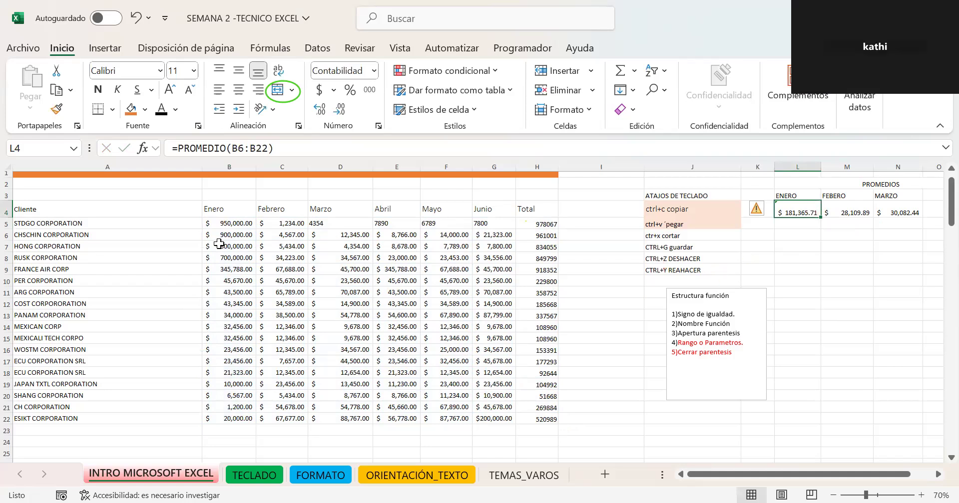
Select column A from the Cliente heading in A4 down to the last row of the sheet.
left_click(119, 204)
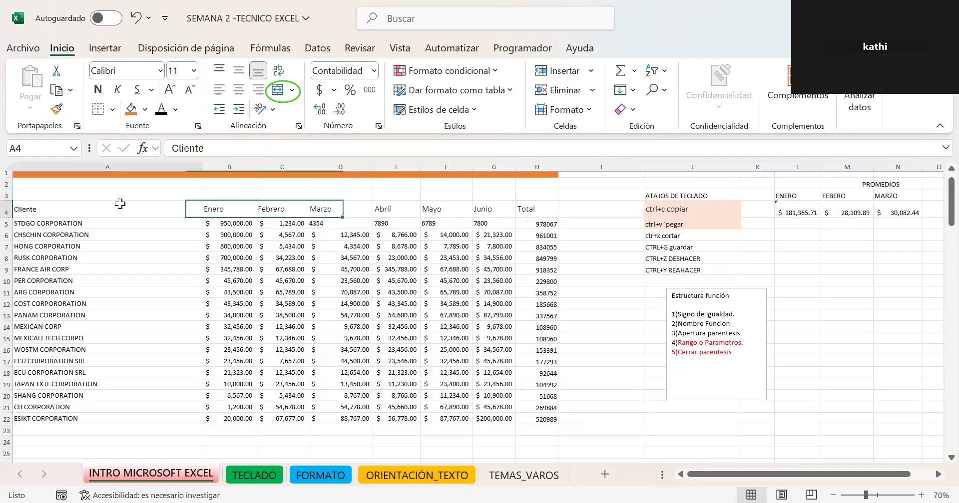
key("ctrl+shift+Down")
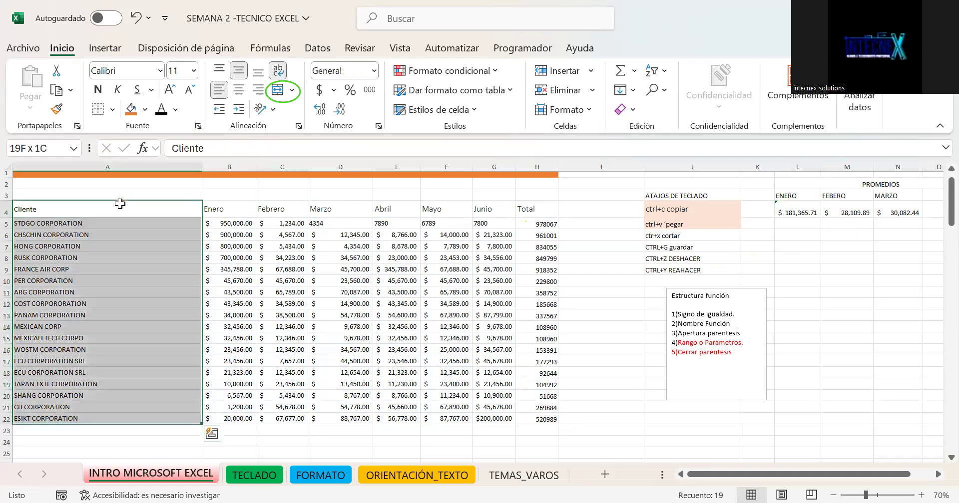
key("ctrl+shift+Down")
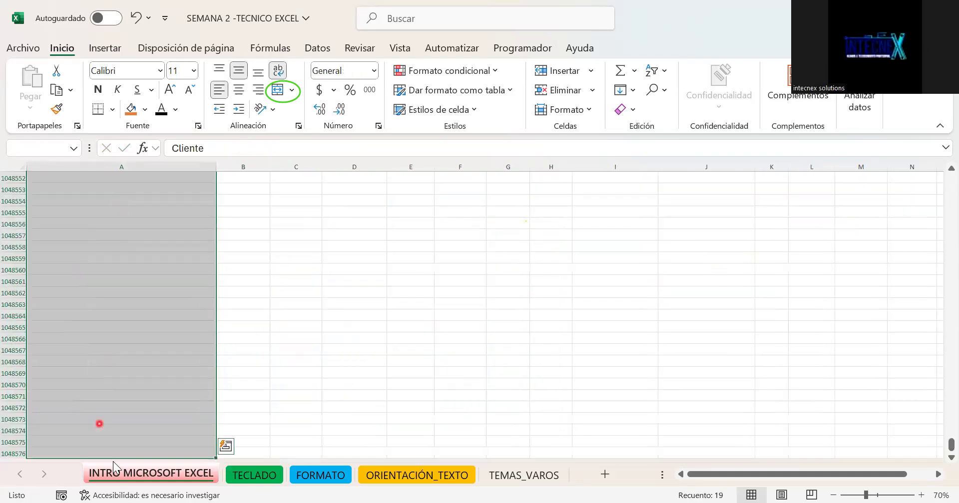
Fill cell C1048560 near the last row of the sheet with orange.
left_click(289, 274)
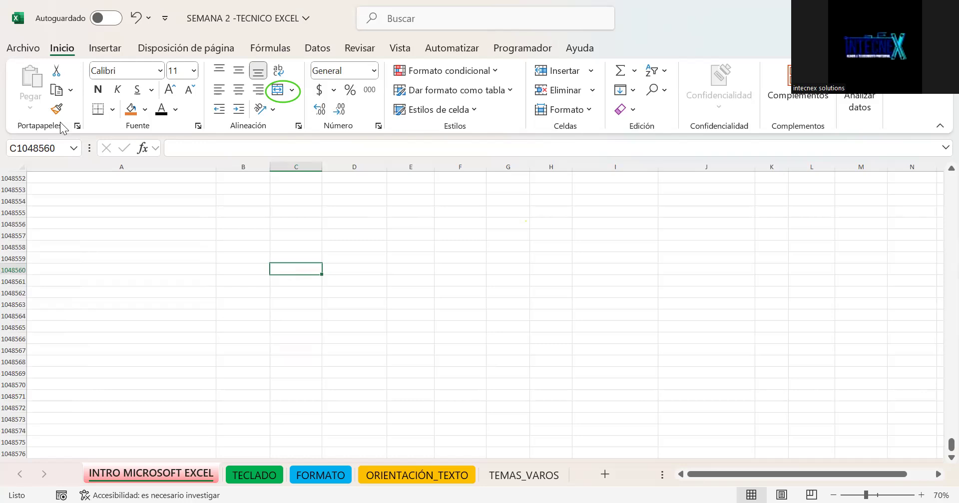
left_click(131, 108)
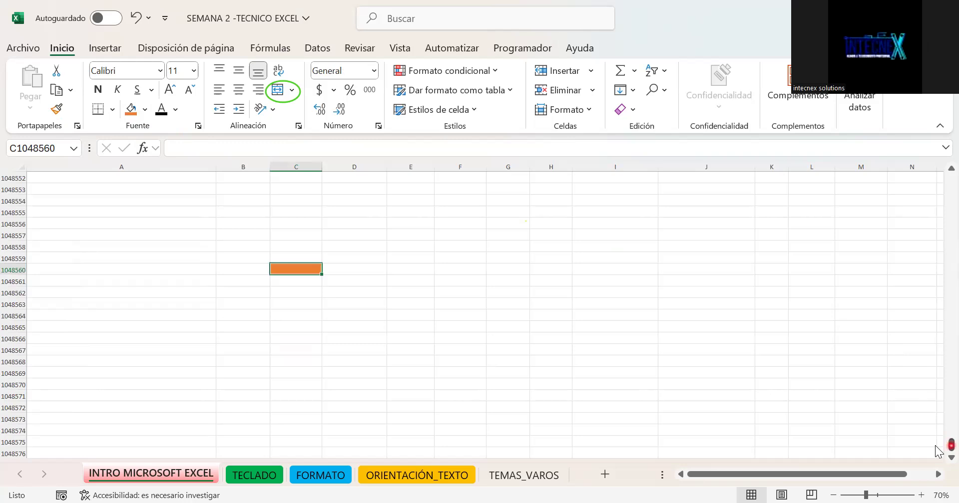
Select the Mayo column cells from F8 up to the heading in F4.
left_click_drag(951, 445, 929, 104)
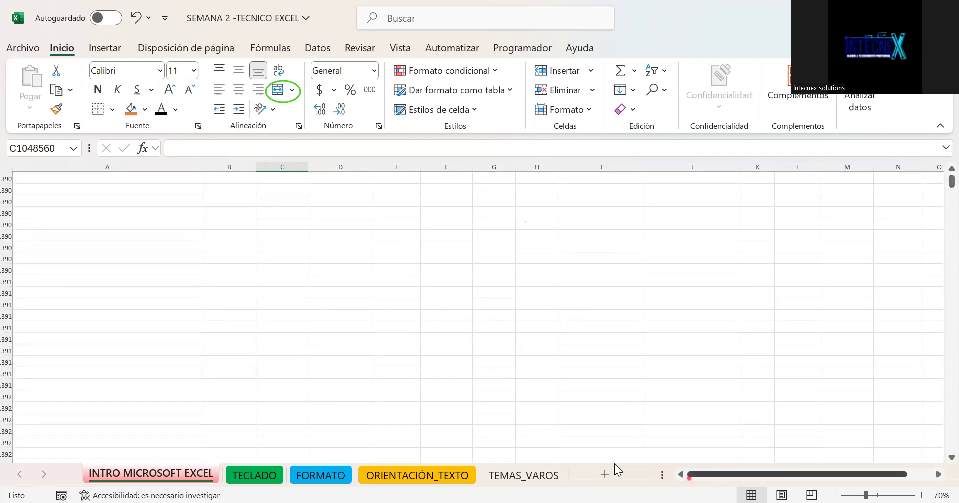
left_click_drag(950, 179, 952, 144)
left_click(429, 228)
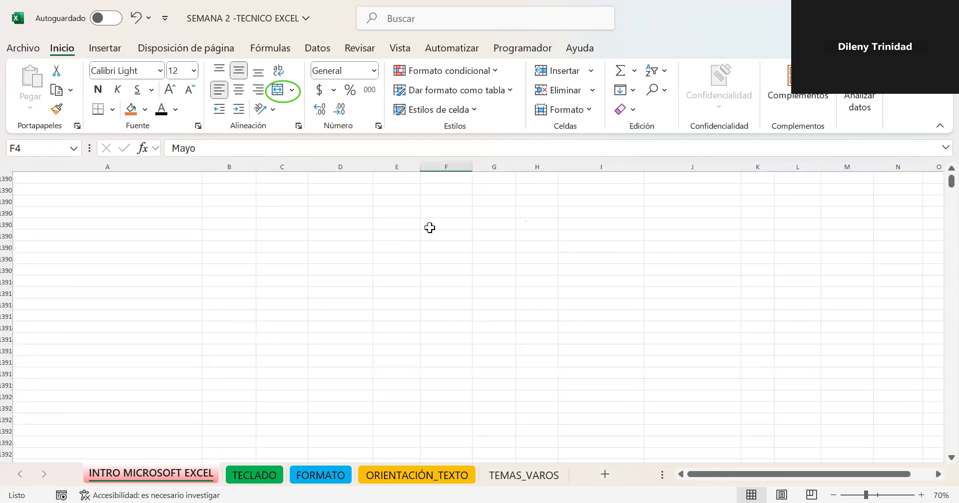
left_click(422, 274)
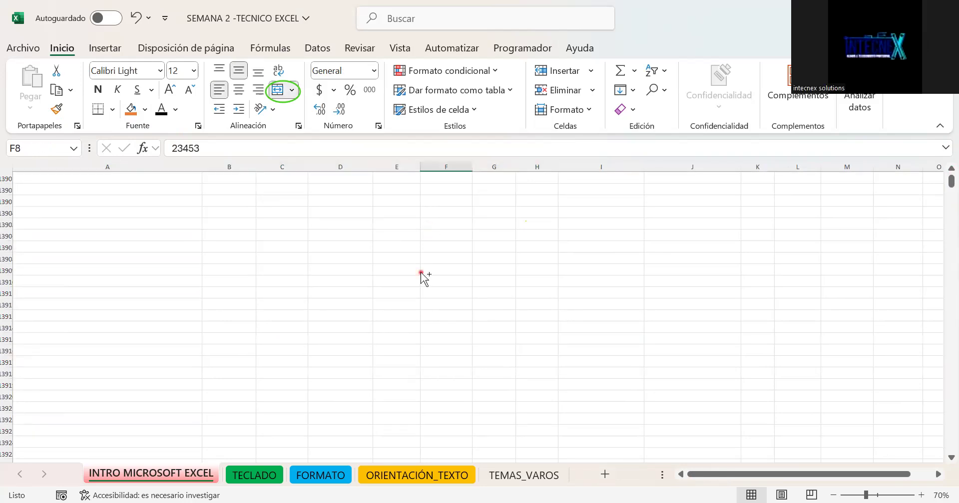
key("ctrl+shift+Up")
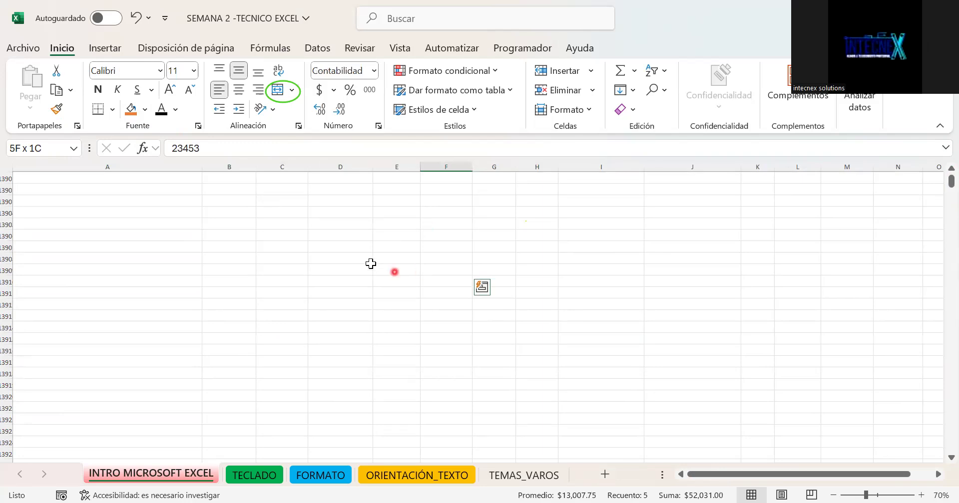
Select the Marzo column cells from D6 up to the heading in D4.
left_click(371, 265)
left_click(362, 250)
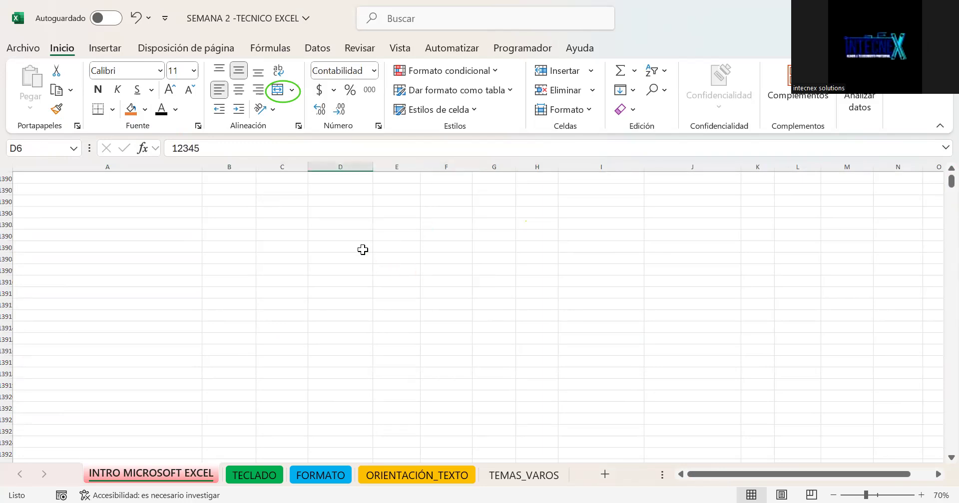
key("ctrl+shift+Up")
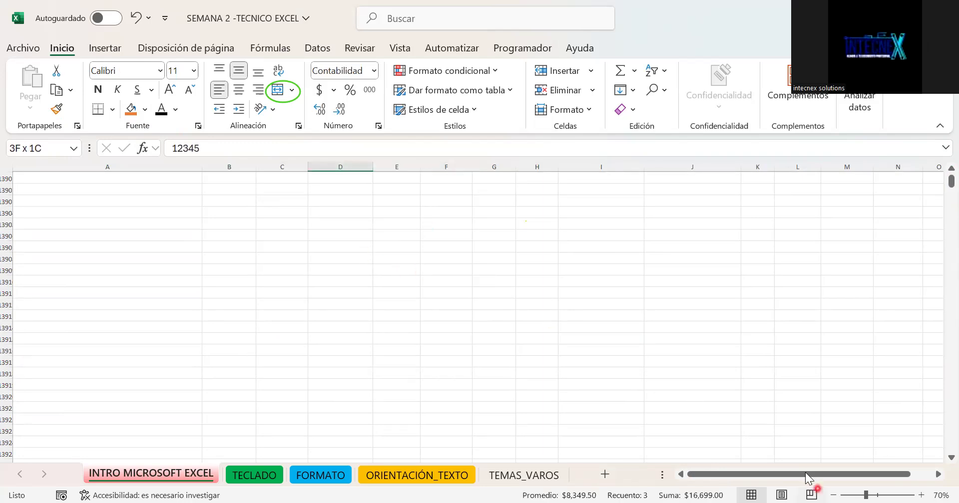
Move the "Estructura función" text box directly beneath the ATAJOS DE TECLADO list, over column J from row 10.
left_click_drag(803, 472, 814, 470)
left_click(640, 315)
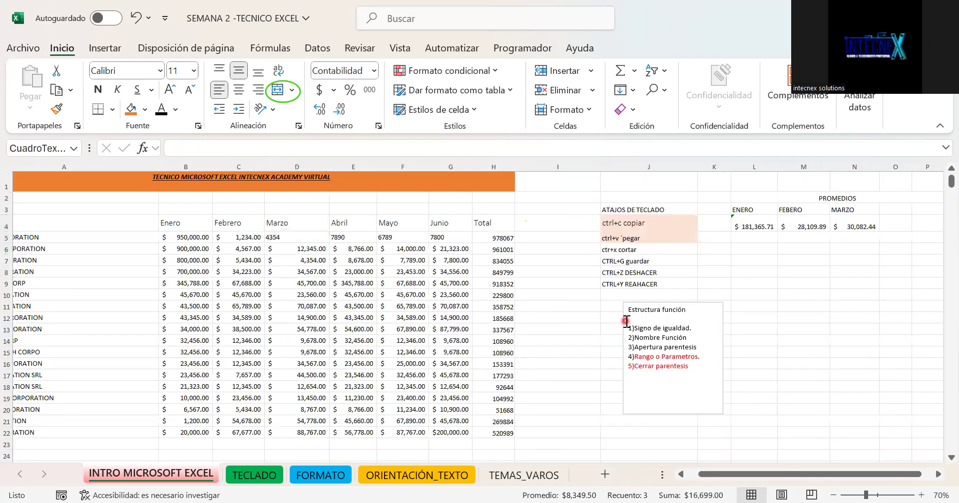
left_click(540, 291)
left_click(675, 345)
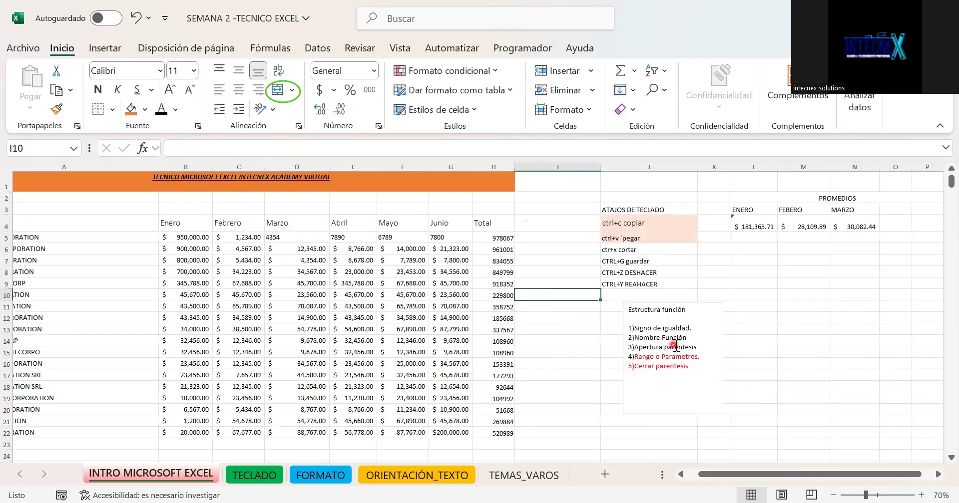
left_click_drag(677, 299, 654, 279)
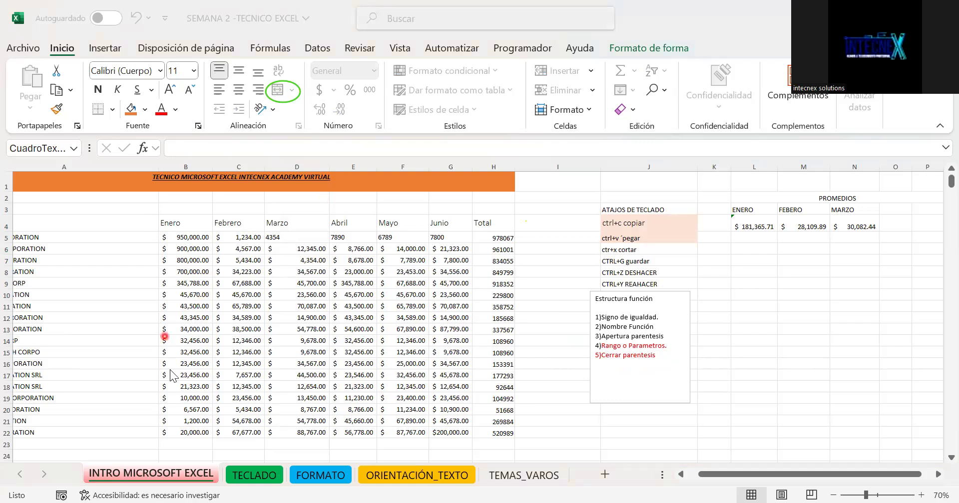
On the TECLADO sheet, mark the Ctrl, left Shift and four arrow keys of the keyboard picture with green rectangles.
left_click(230, 474)
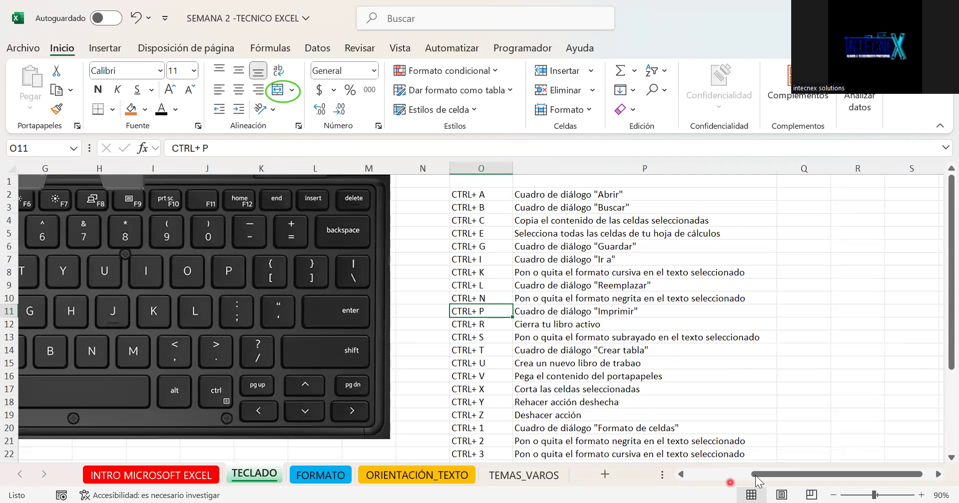
left_click_drag(780, 474, 698, 473)
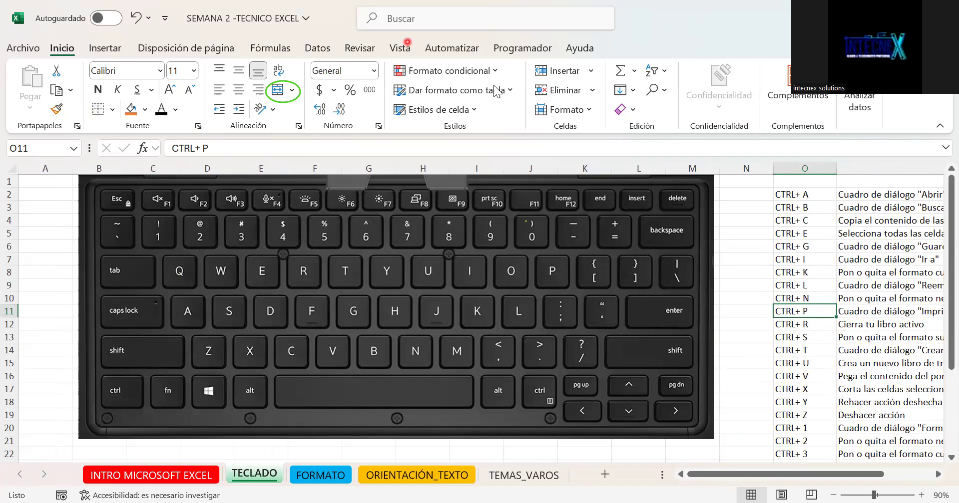
left_click(318, 71)
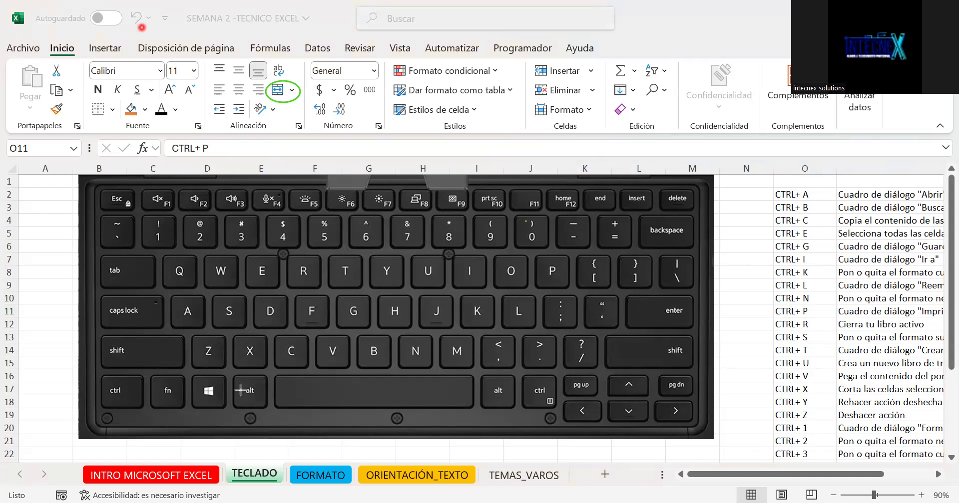
left_click_drag(100, 382, 144, 409)
left_click_drag(100, 340, 168, 366)
left_click_drag(565, 405, 606, 424)
mouse_move(614, 375)
left_mouse_down()
mouse_move(644, 392)
mouse_move(631, 411)
mouse_move(646, 423)
mouse_move(680, 412)
mouse_move(706, 427)
left_mouse_up()
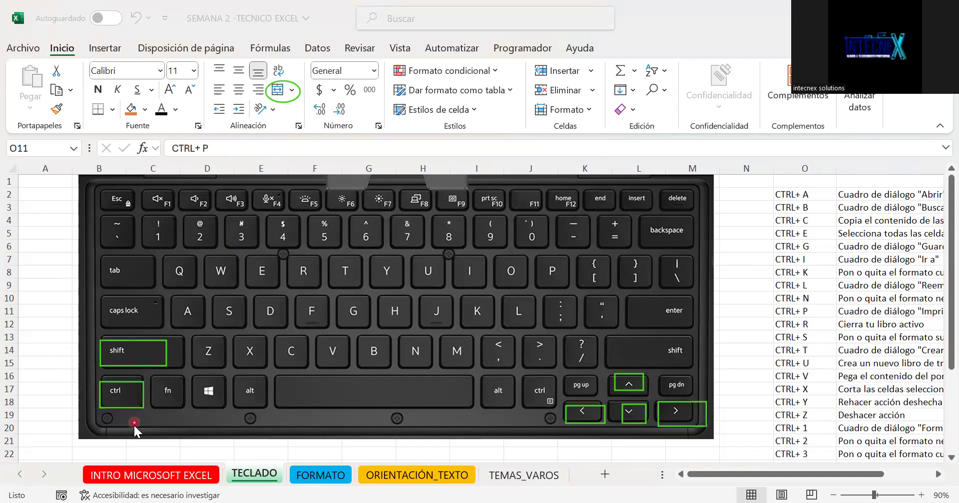
left_click(39, 419)
left_click(55, 349)
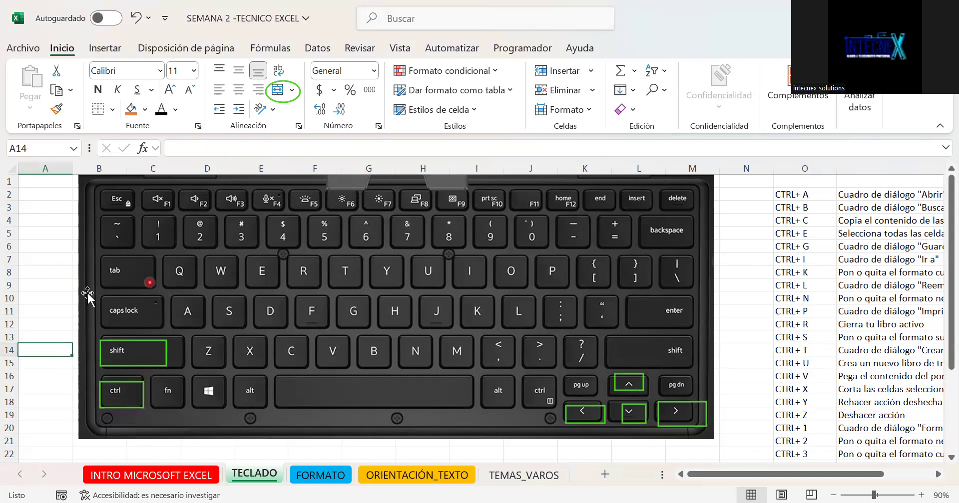
Extend the selection from CTRL+ E in O5 down to the last sheet row, then reverse it up to O2.
left_click(797, 230)
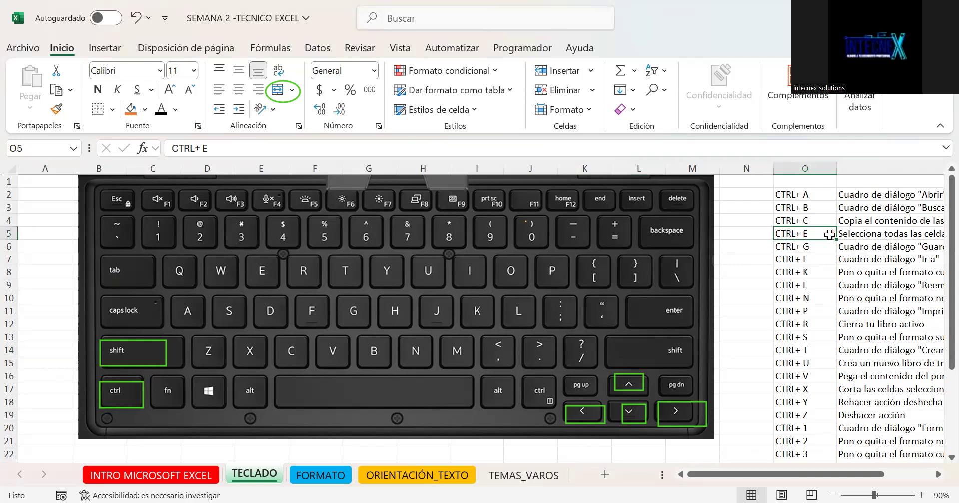
left_click_drag(829, 235, 824, 457)
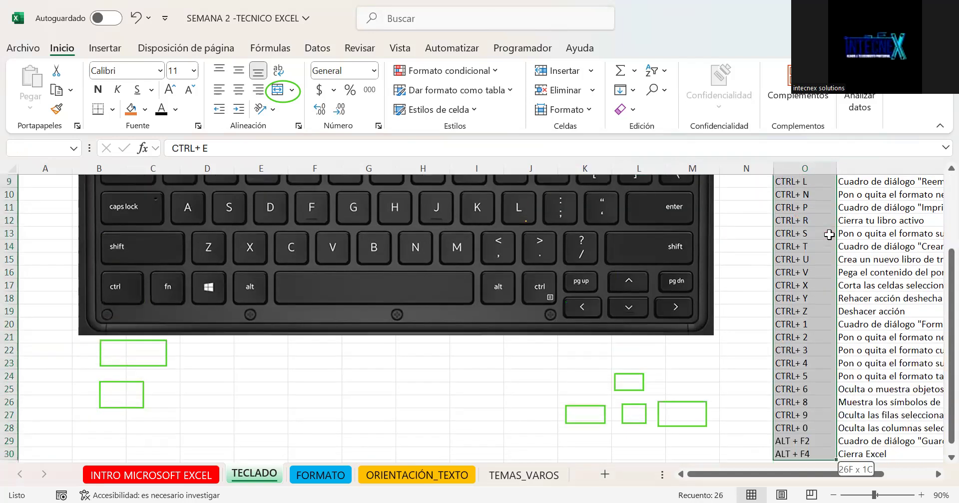
key("ctrl+shift+Down")
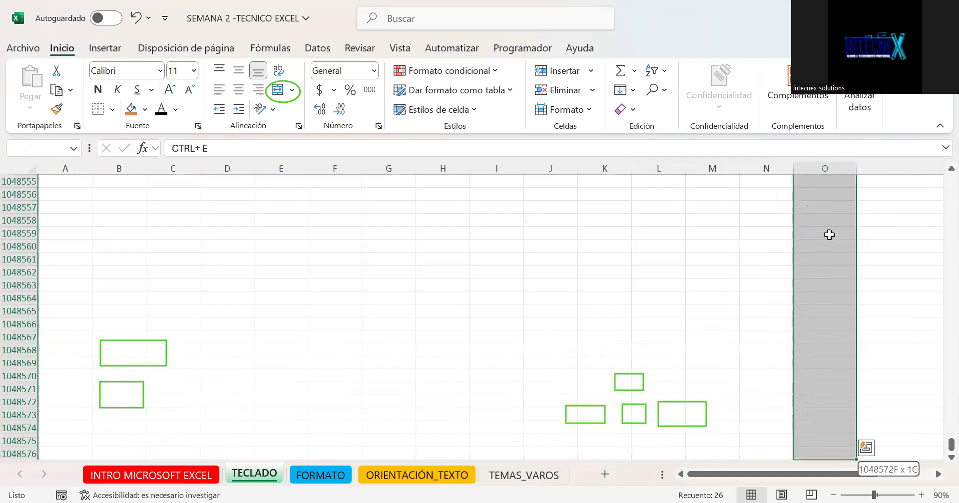
key("ctrl+shift+Up")
scroll(819, 224, "up", 9)
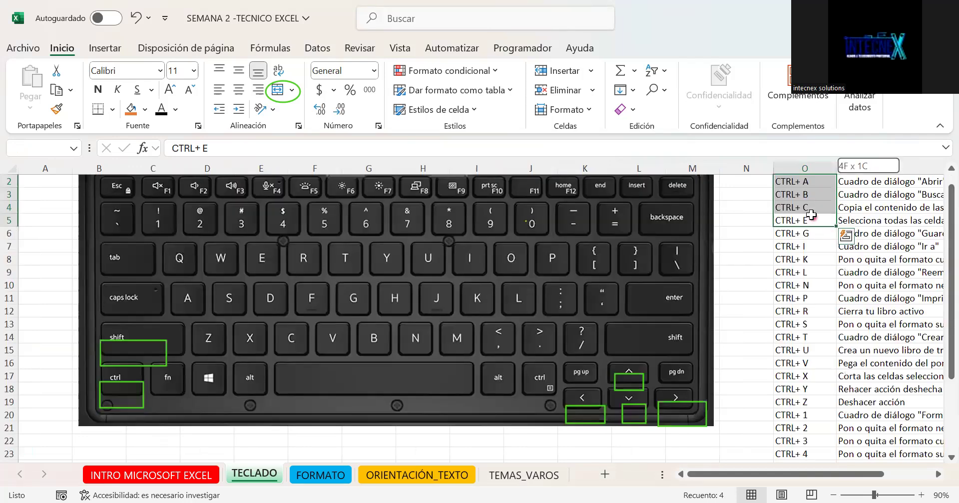
Extend the selection row by row from CTRL+ C in O4 down column O to row 66.
left_click(805, 209)
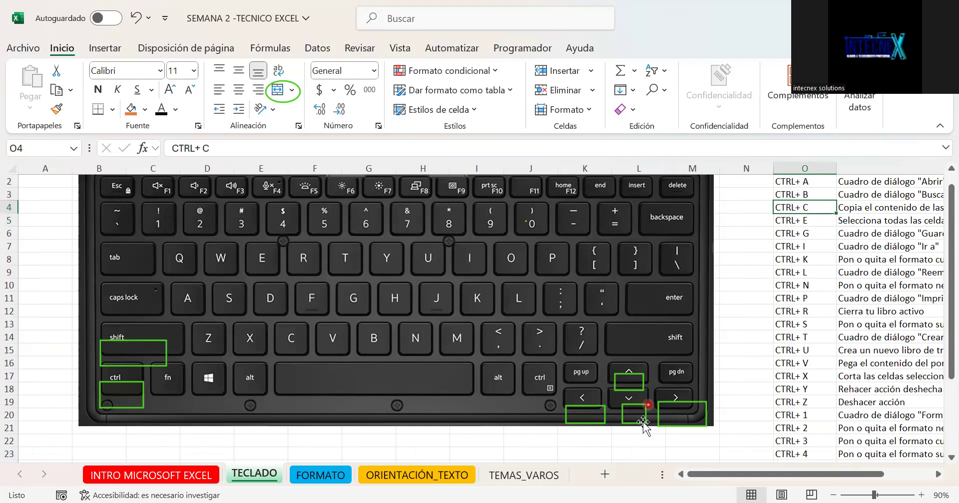
key("shift+Down")
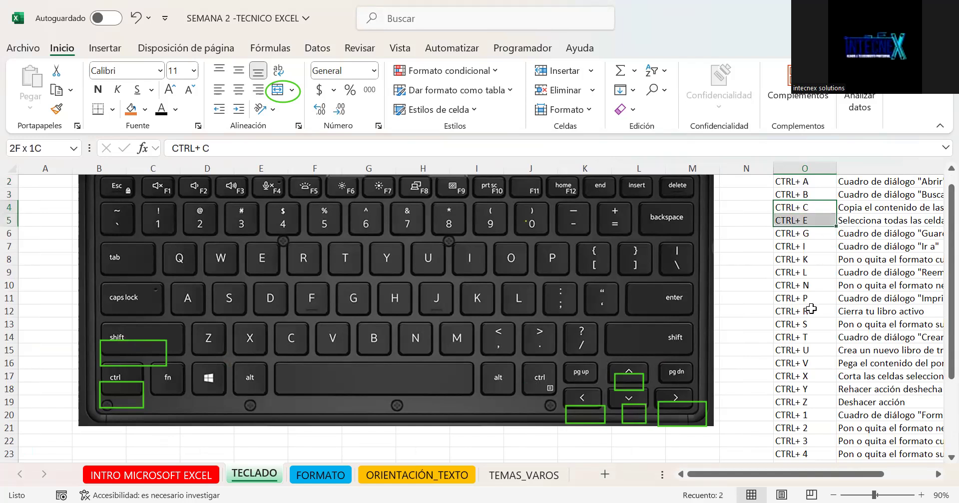
key("shift+Down")
key("shift+Down")
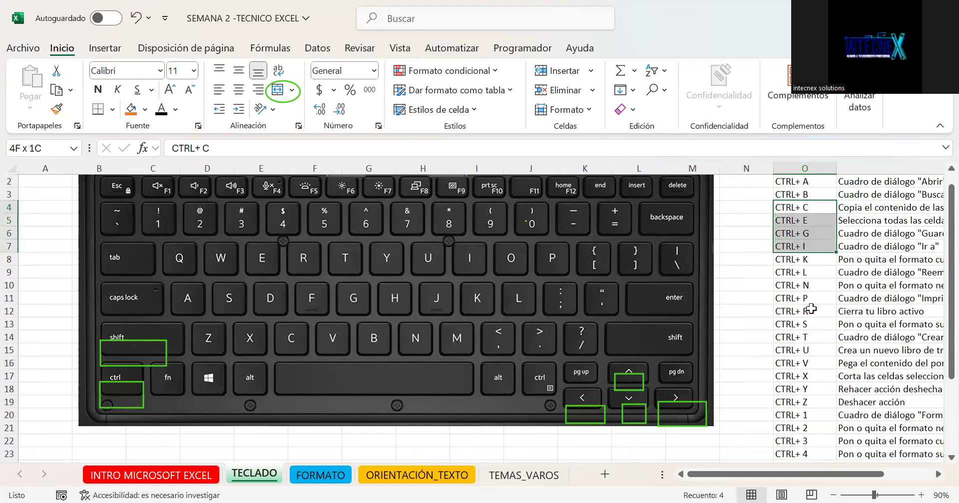
key("shift+Down")
key("shift+Down")
key("shift+Down")
key("shift+Down")
key("shift+Down")
key("shift+Down")
key("shift+Down")
key("shift+Down")
key("shift+Down")
key("shift+Down")
key("shift+Down")
key("shift+Down")
key("shift+Down")
key("shift+Down")
key("shift+Down")
key("shift+Down")
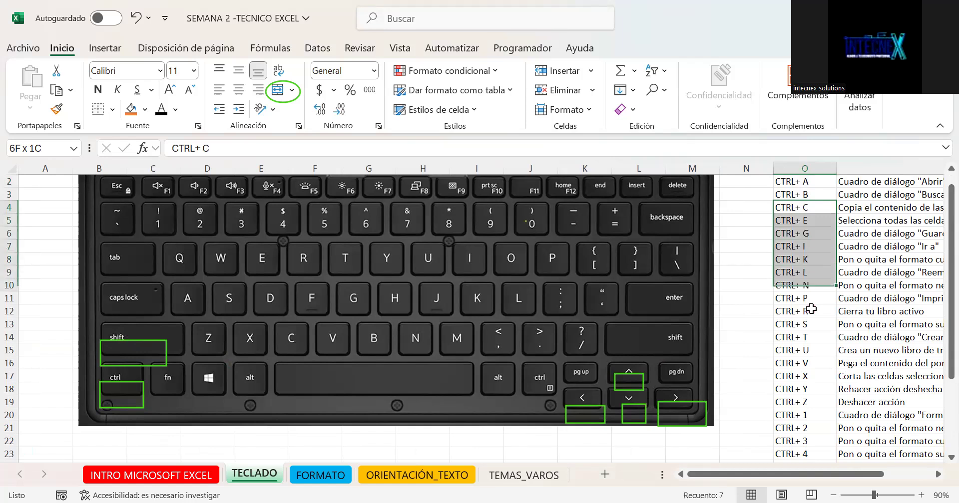
key("shift+Down")
key("shift+Down")
key("shift+Down")
key("shift+Down")
key("shift+Down")
key("shift+Down")
key("shift+Down")
key("shift+Down")
key("shift+Down")
key("shift+Down")
key("shift+Down")
key("shift+Down")
key("shift+Down")
key("shift+Down")
key("shift+Down")
key("shift+Down")
key("shift+Down")
key("shift+Down")
key("shift+Down")
key("shift+Down")
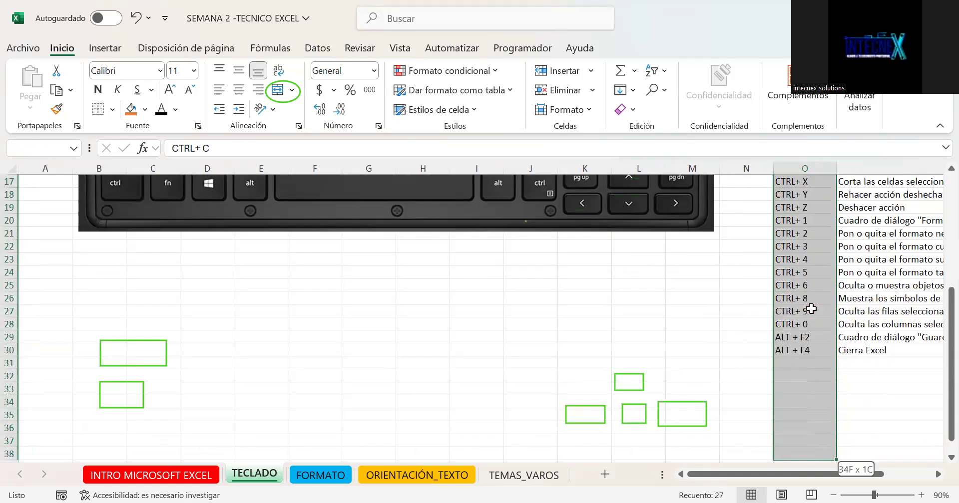
key("shift+Down")
key("shift+Down")
key("shift+Down")
key("shift+Down")
key("shift+Down")
key("shift+Down")
key("shift+Down")
key("shift+Down")
key("shift+Down")
key("shift+Down")
key("shift+Down")
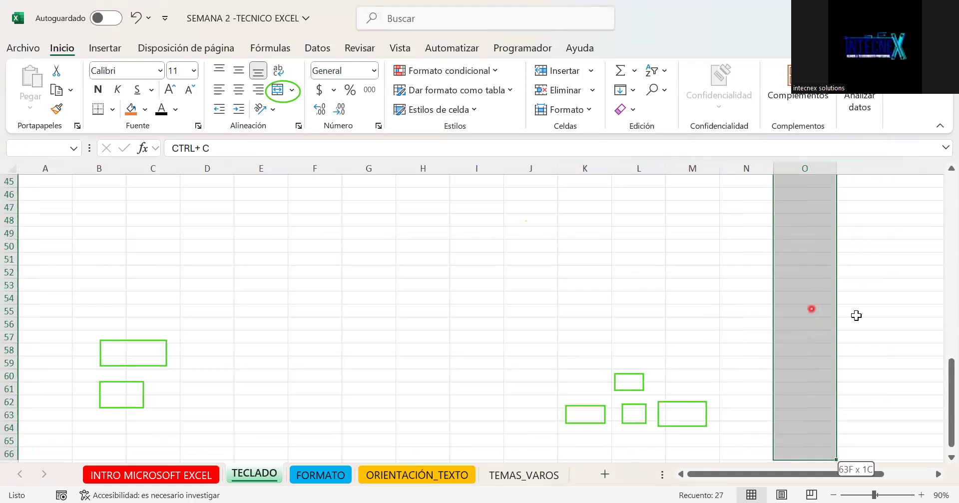
scroll(936, 313, "up", 15)
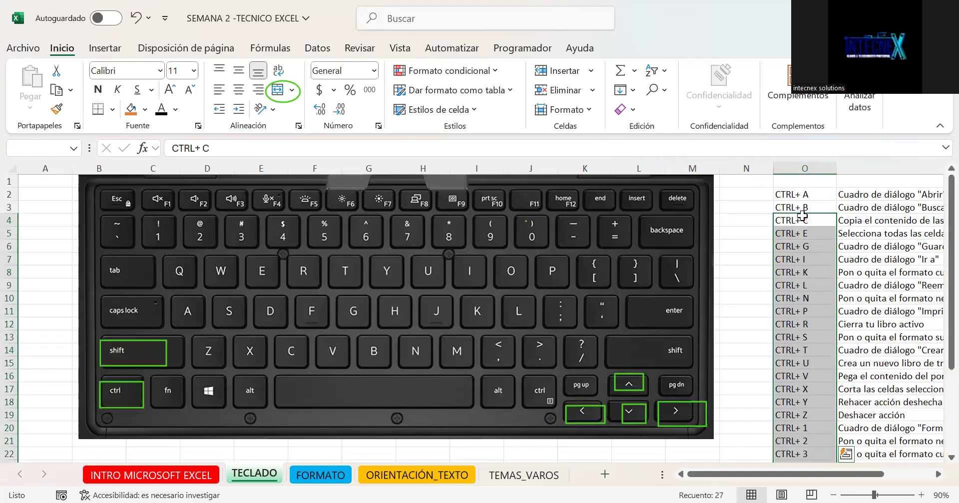
Select the shortcuts and their descriptions from O4 to P30.
left_click(802, 215)
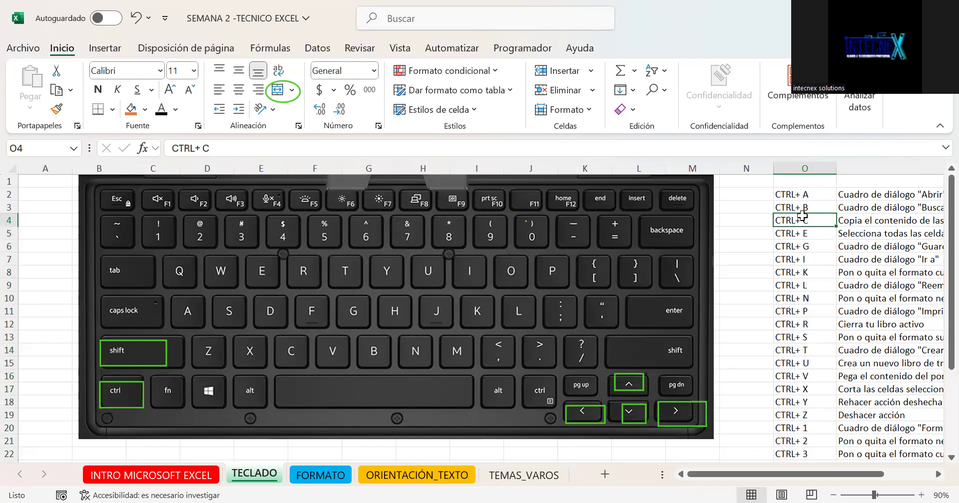
key("shift+Right")
key("shift+Down")
key("shift+Down")
key("shift+Down")
key("shift+Down")
key("shift+Down")
key("shift+Down")
key("shift+Down")
key("shift+Down")
key("shift+Down")
key("shift+Down")
key("shift+Down")
key("shift+Down")
key("shift+Down")
key("shift+Down")
key("shift+Down")
key("shift+Down")
key("shift+Down")
key("shift+Down")
key("shift+Down")
key("shift+Down")
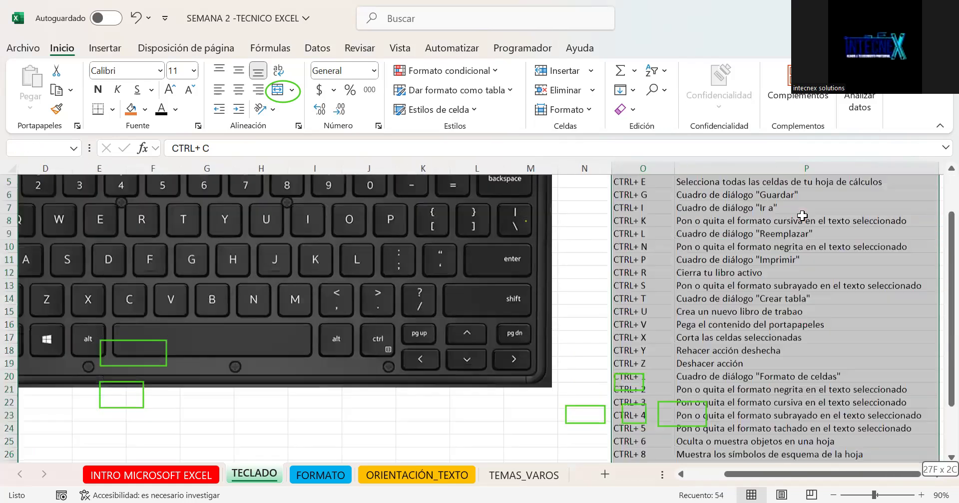
Shrink the selection and extend it upward to cover O2:P4.
key("shift+Up")
key("shift+Up")
key("shift+Up")
key("shift+Up")
key("shift+Up")
key("shift+Up")
key("shift+Up")
key("shift+Up")
key("shift+Up")
key("shift+Up")
key("shift+Up")
key("shift+Up")
key("shift+Up")
key("shift+Up")
key("shift+Up")
key("shift+Up")
key("shift+Up")
key("shift+Up")
key("shift+Up")
key("shift+Up")
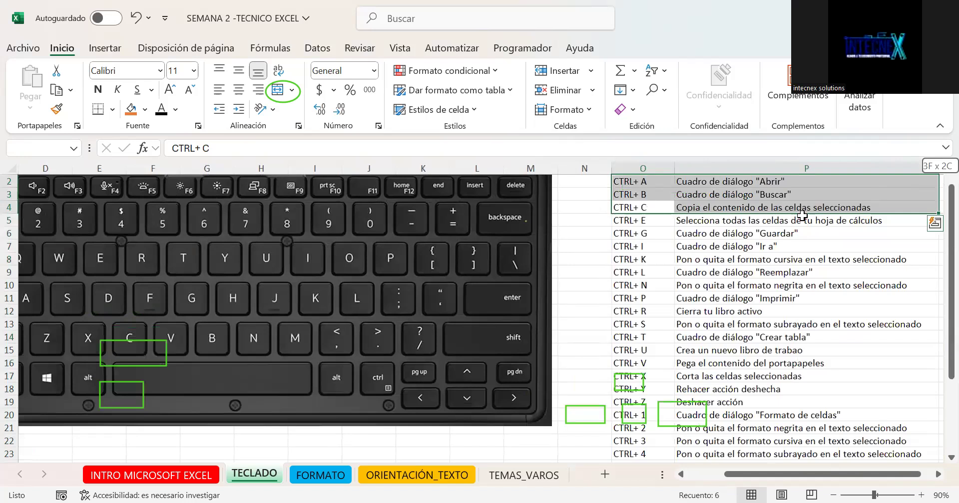
Extend the selection leftward from O4 so that it covers A2:O4.
key("shift+Left")
key("shift+Left")
key("shift+Left")
key("shift+Left")
key("shift+Left")
key("shift+Left")
key("shift+Left")
key("shift+Left")
key("shift+Left")
key("shift+Left")
key("shift+Left")
key("shift+Left")
key("shift+Left")
key("shift+Left")
key("shift+Left")
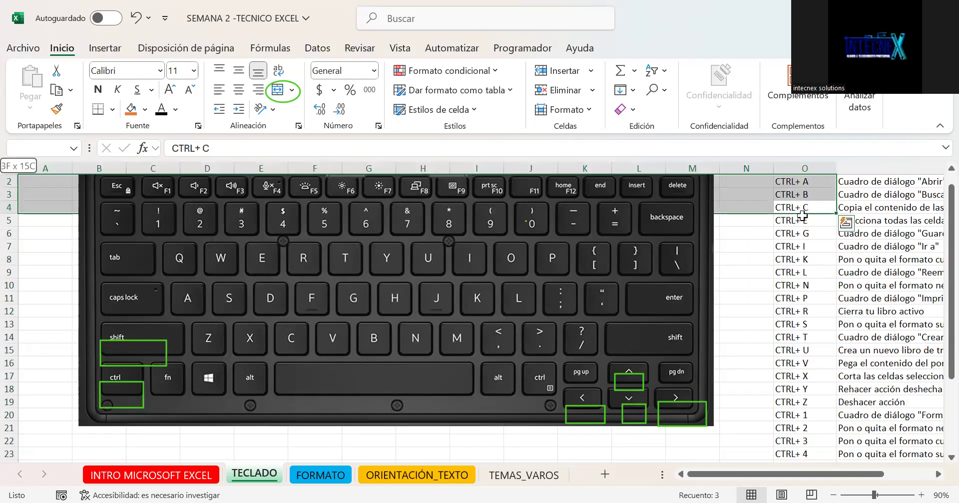
key("shift+Right")
key("shift+Right")
key("shift+Right")
key("shift+Right")
key("shift+Right")
key("shift+Right")
key("shift+Right")
key("shift+Right")
key("shift+Right")
key("shift+Right")
key("shift+Right")
key("shift+Right")
key("shift+Right")
key("shift+Right")
key("shift+Right")
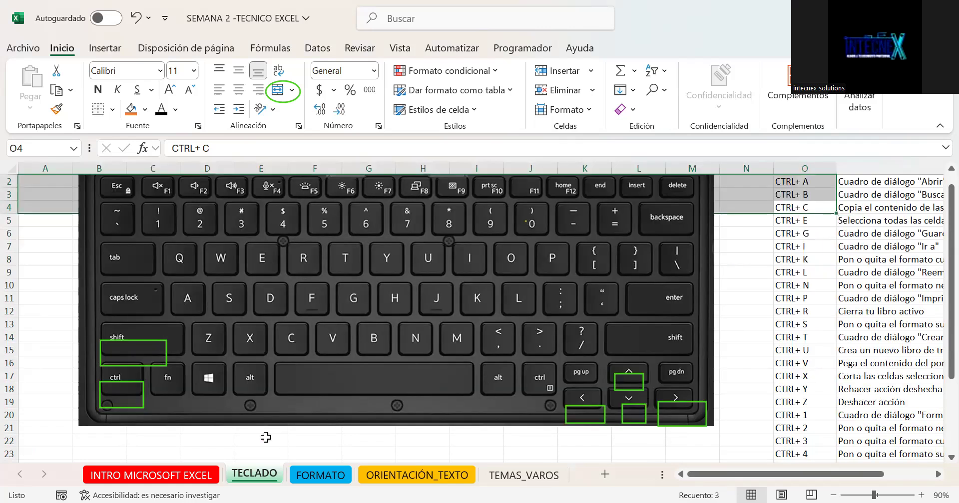
Return to the INTRO MICROSOFT EXCEL sheet and show the sales table from its Cliente column.
left_click(181, 475)
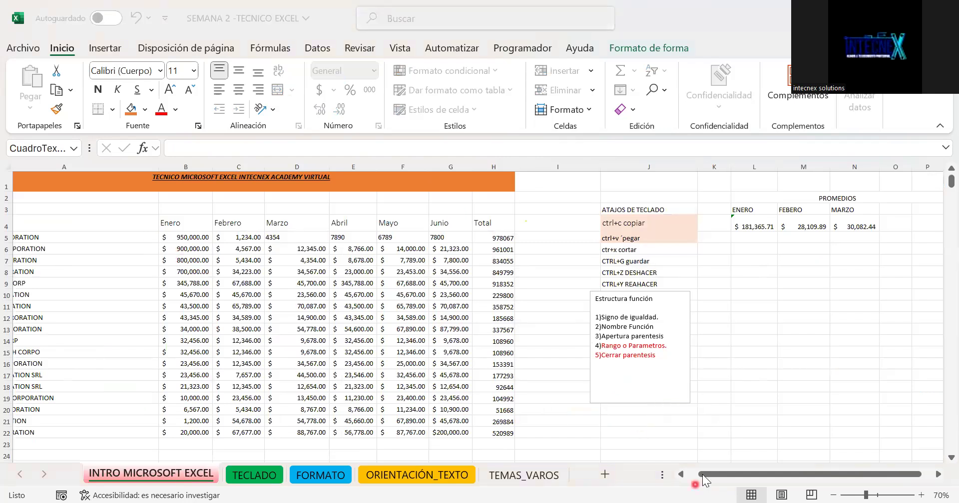
left_click(664, 477)
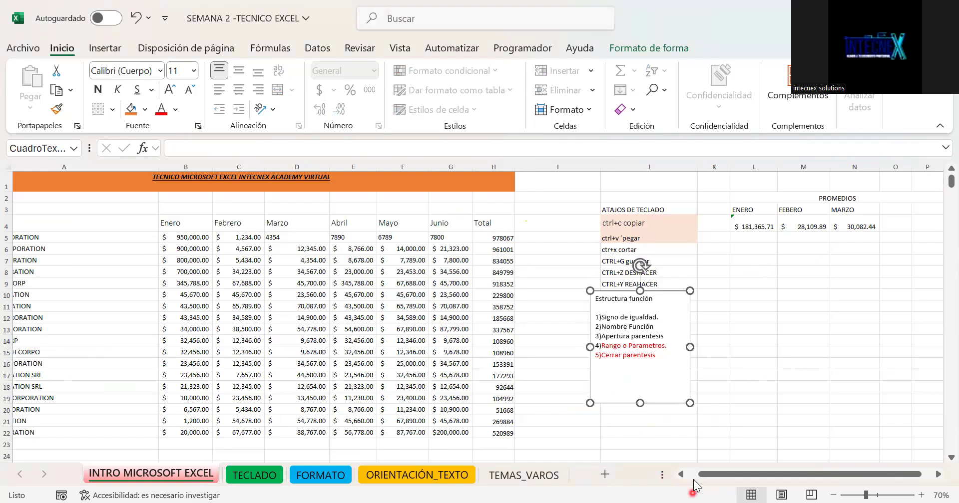
left_click(680, 475)
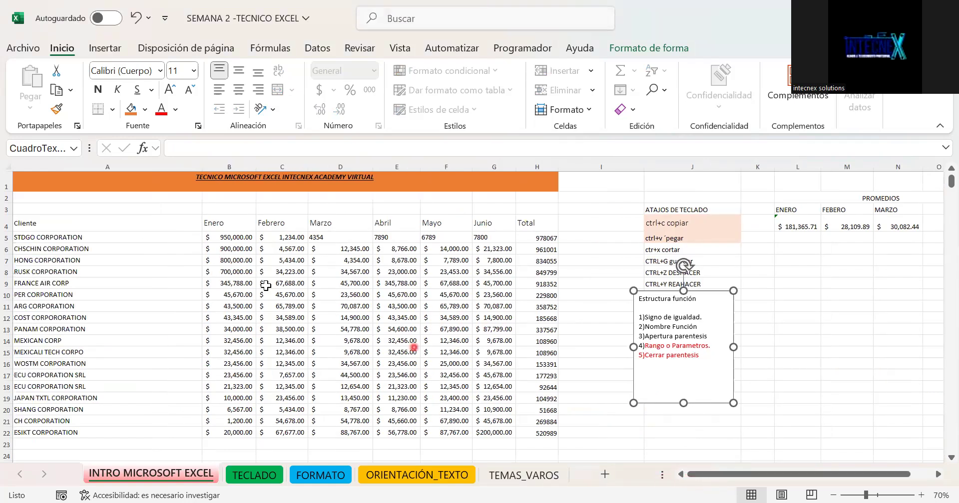
Select all client records of the sales table, from STDGO CORPORATION in A5 to the last total in H22.
left_click(184, 244)
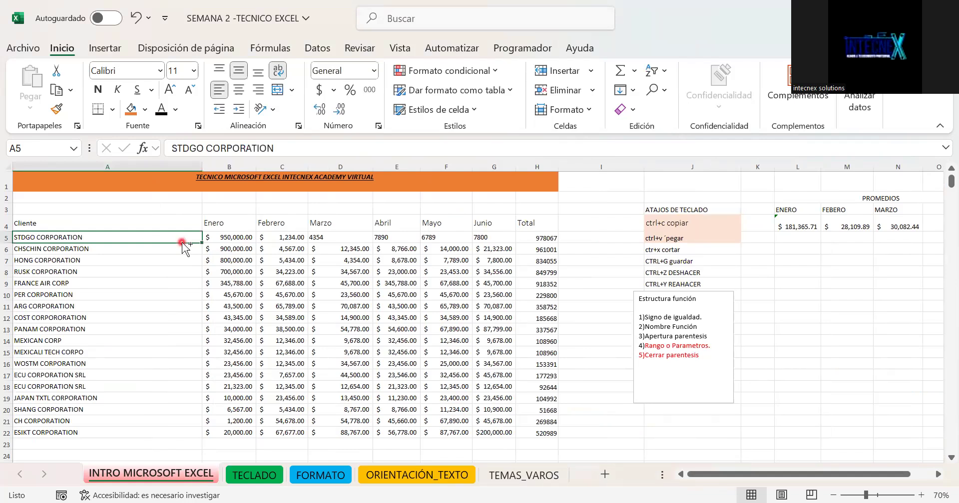
key("ctrl+shift+Right")
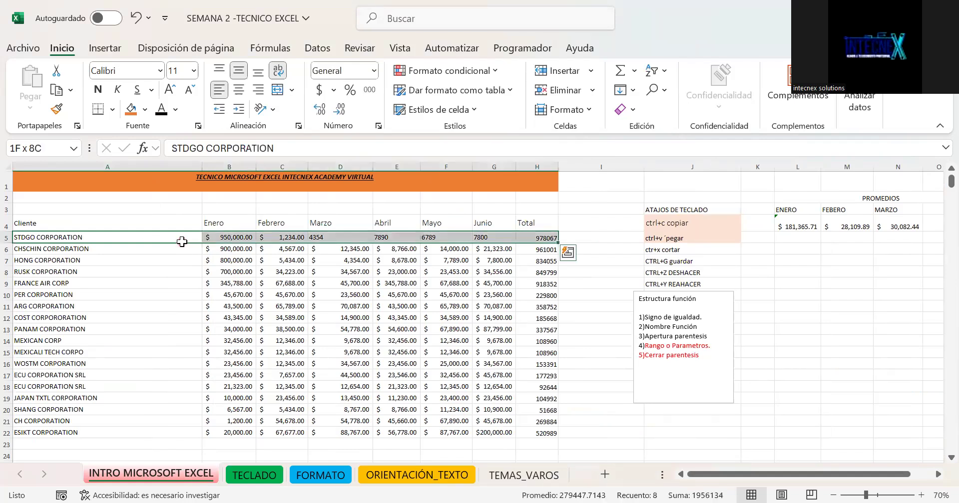
key("ctrl+shift+Down")
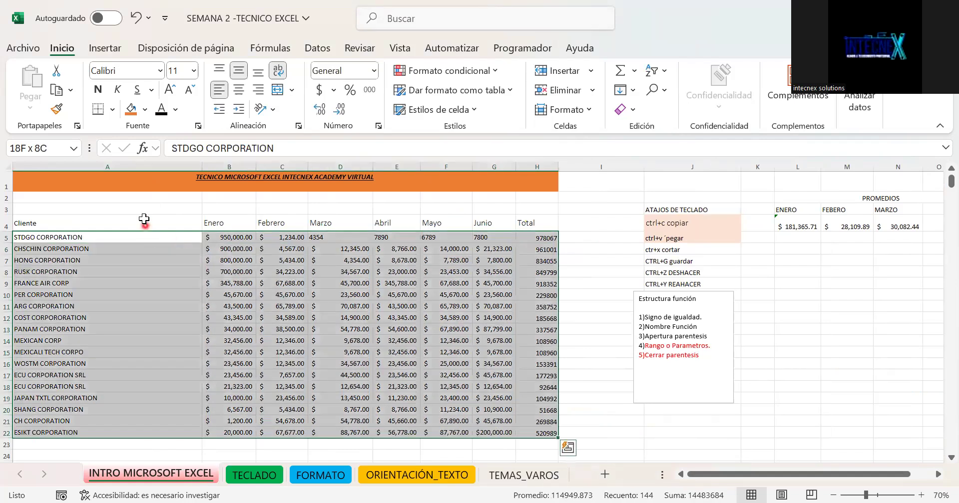
Select the complete sales table including its header row, A4:H22, starting from the Cliente cell.
left_click(144, 219)
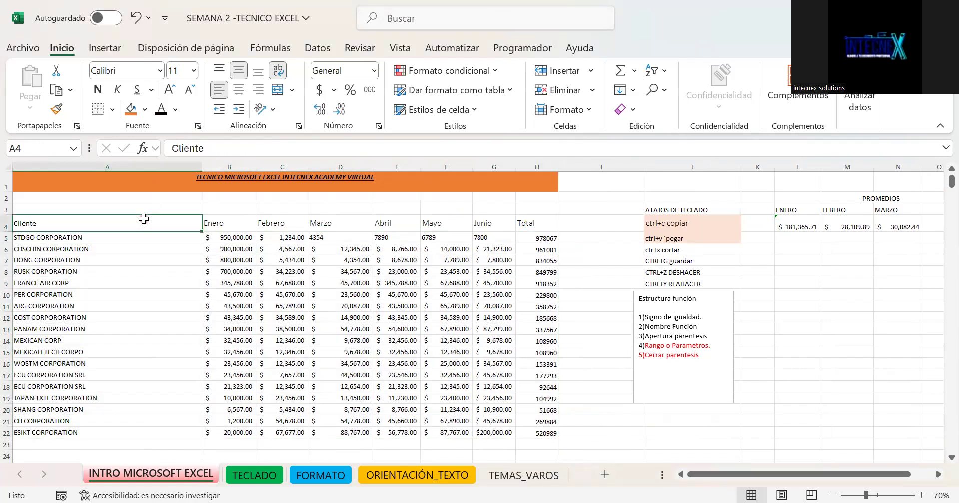
key("ctrl+a")
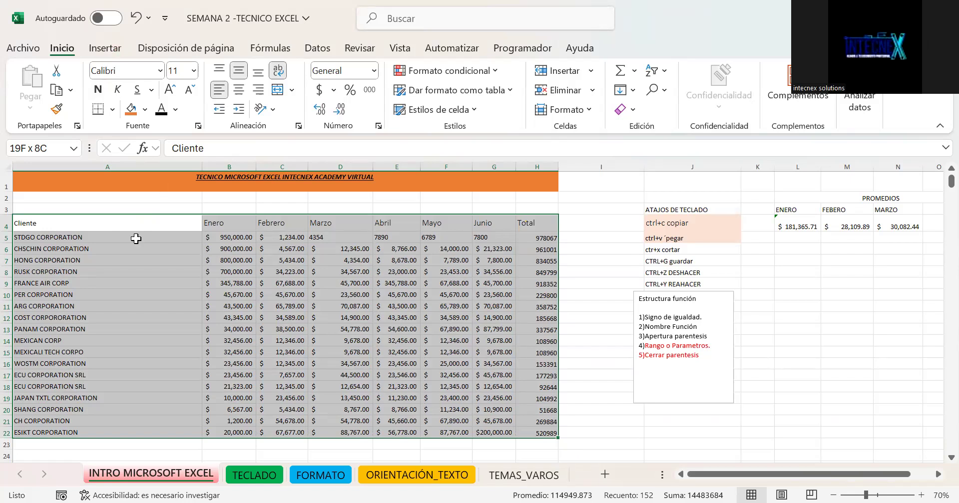
left_click(136, 238)
Move the Estructura función text box down to about row 14, freeing the cells below the ATAJOS DE TECLADO list.
left_click(775, 289)
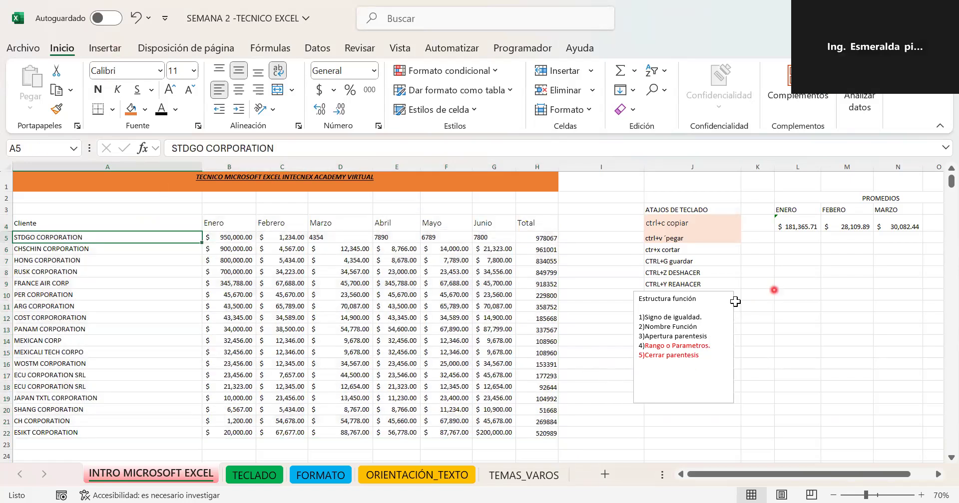
left_click(708, 290)
left_click_drag(706, 338, 704, 390)
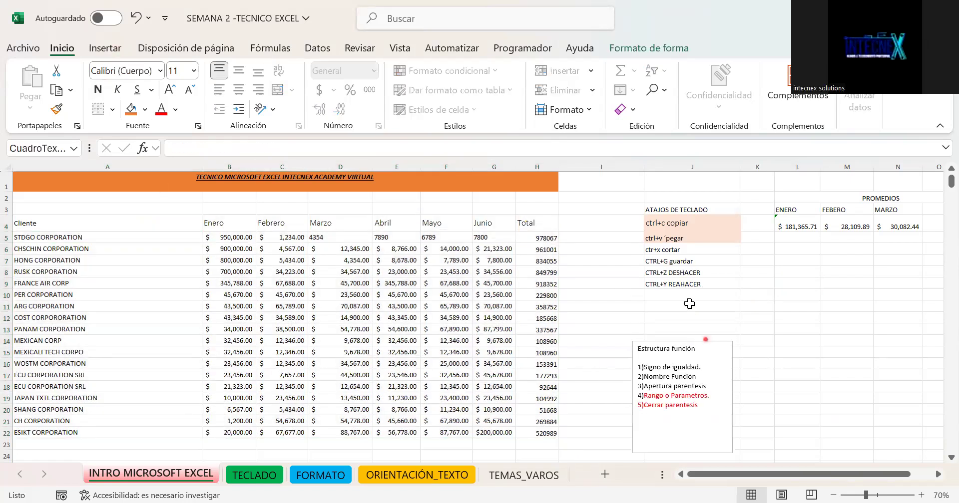
Add the entry "CTRL+SHIFT +FLECHA" in J10, at the end of the ATAJOS DE TECLADO list.
left_click(679, 296)
type("CTRL")
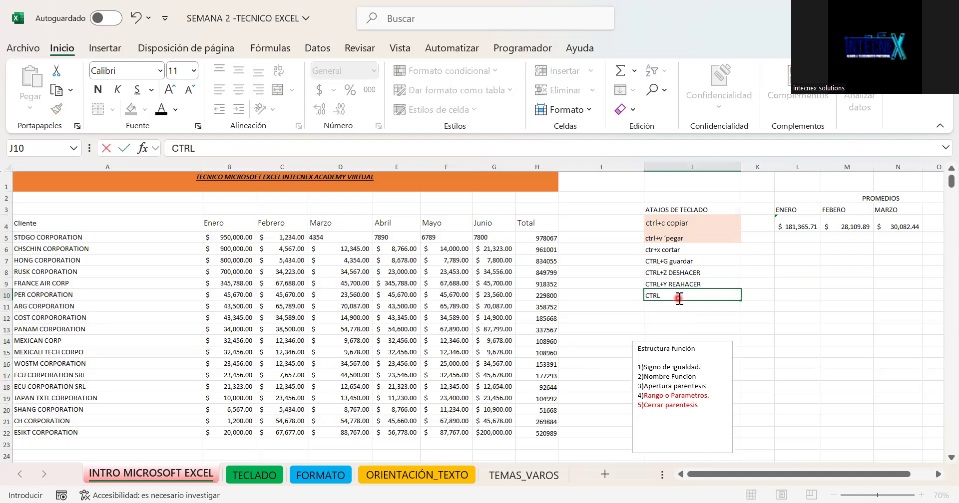
type("+SHIFT +FELCG")
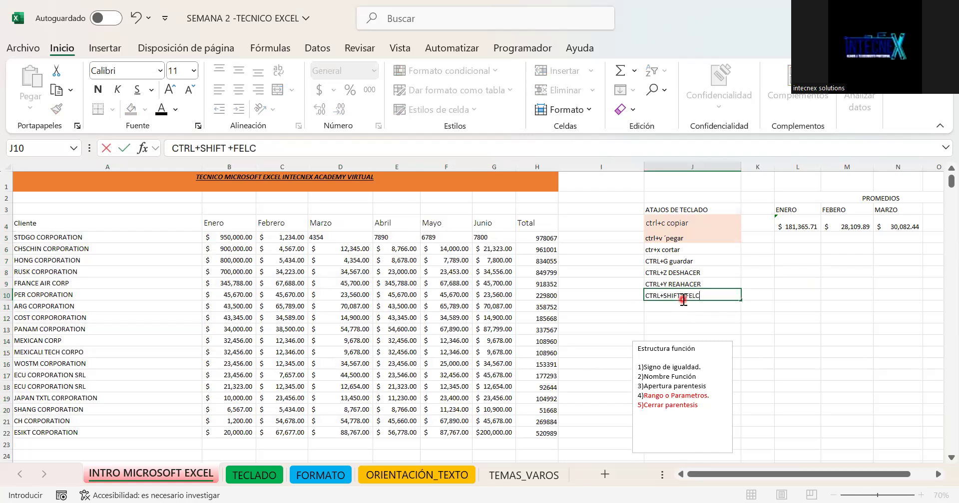
key("BackSpace")
key("BackSpace")
key("BackSpace")
key("BackSpace")
type("LECHA")
left_click(695, 305)
left_click(672, 282)
left_click(665, 272)
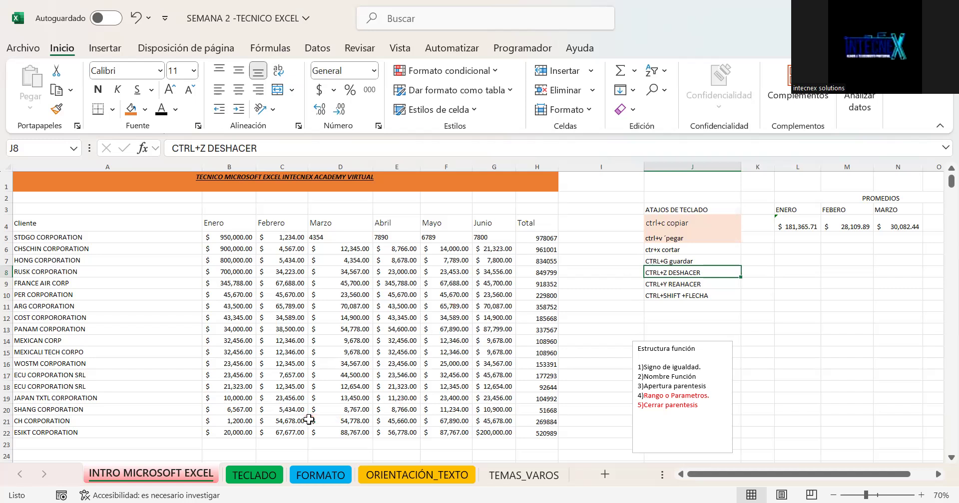
Open the FORMATO sheet and demonstrate selecting part of its table manually, from ID Cliente across to the Importe Coste total column.
left_click(330, 480)
left_click(331, 478)
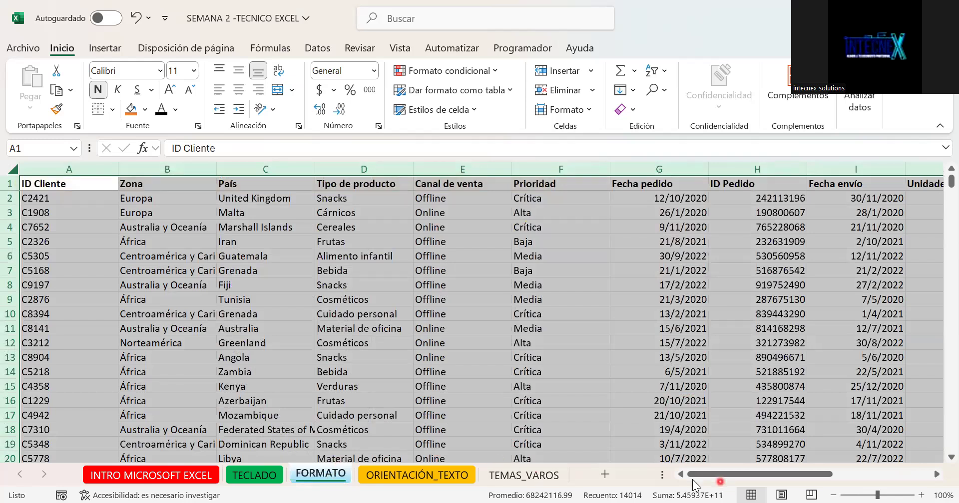
mouse_move(663, 476)
left_mouse_down()
mouse_move(642, 475)
mouse_move(800, 479)
mouse_move(680, 472)
left_mouse_up()
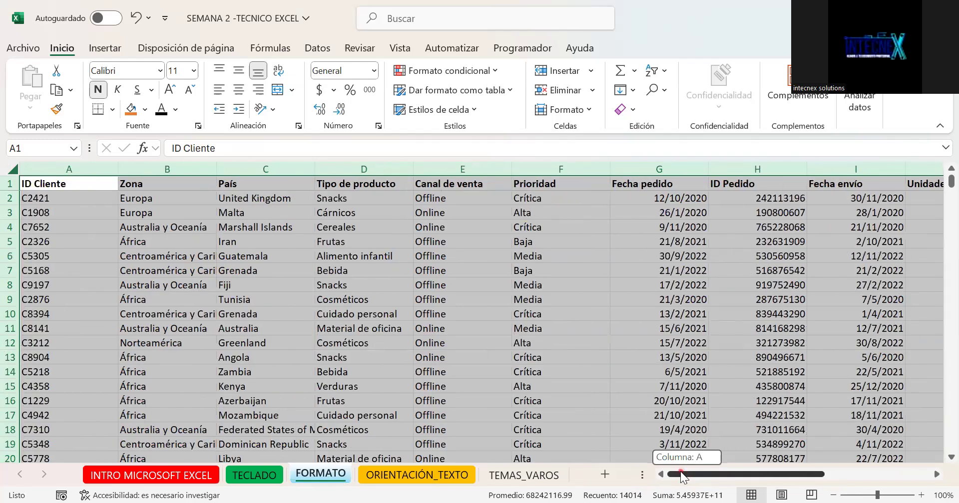
left_click_drag(680, 472, 576, 424)
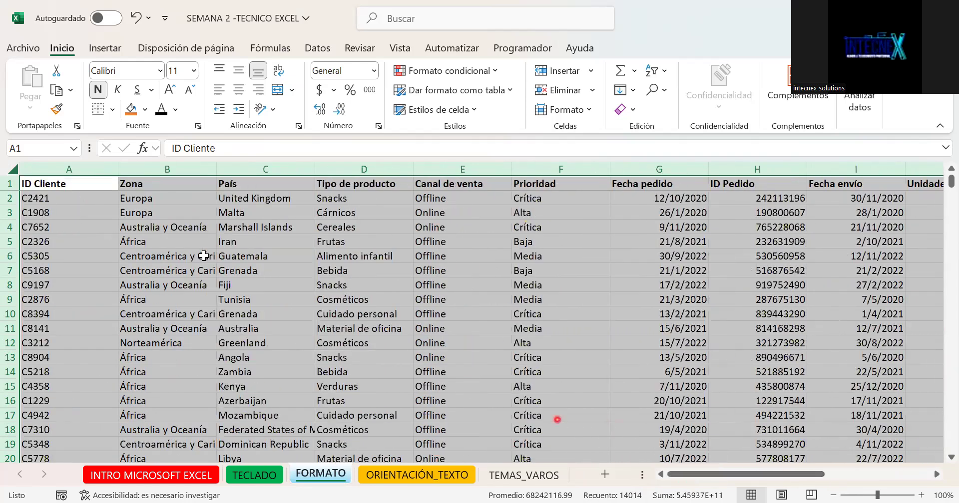
left_click(113, 225)
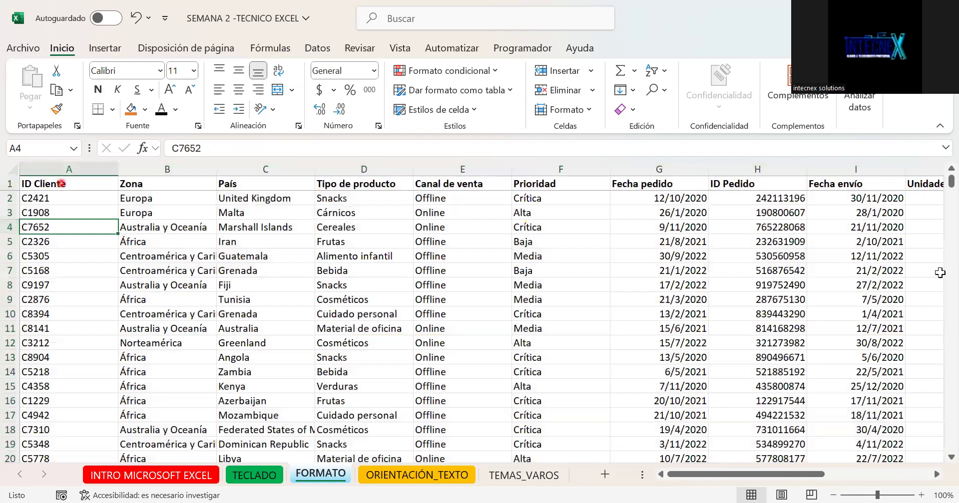
left_click_drag(61, 184, 791, 280)
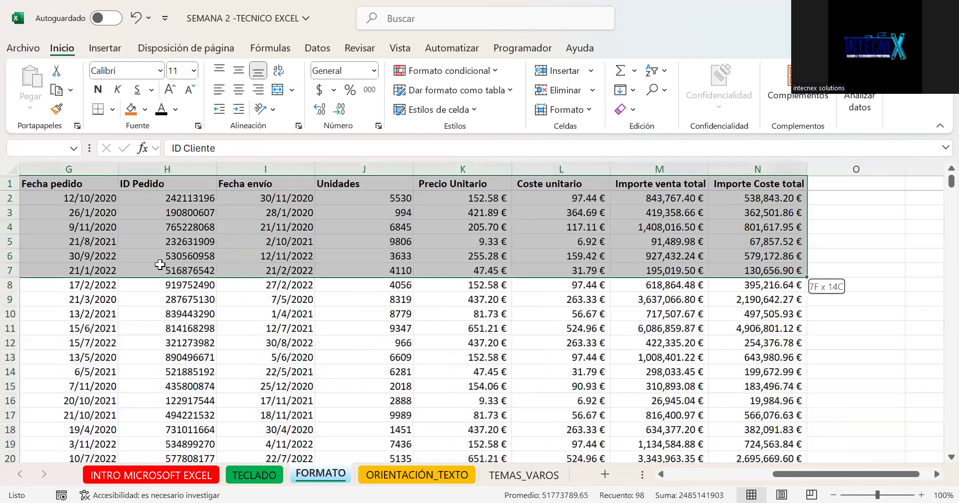
left_click_drag(160, 264, 6, 206)
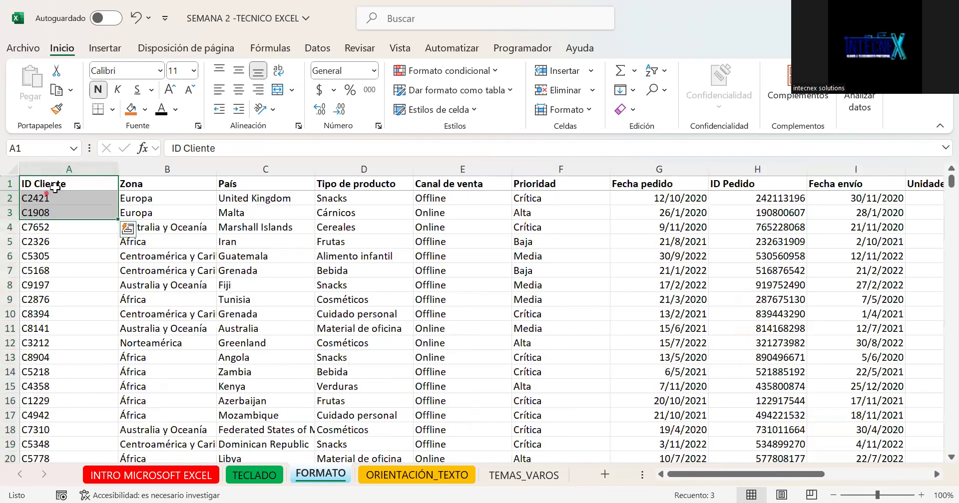
Select the entire FORMATO table from A1 to N1001 and return to its first rows.
left_click(57, 186)
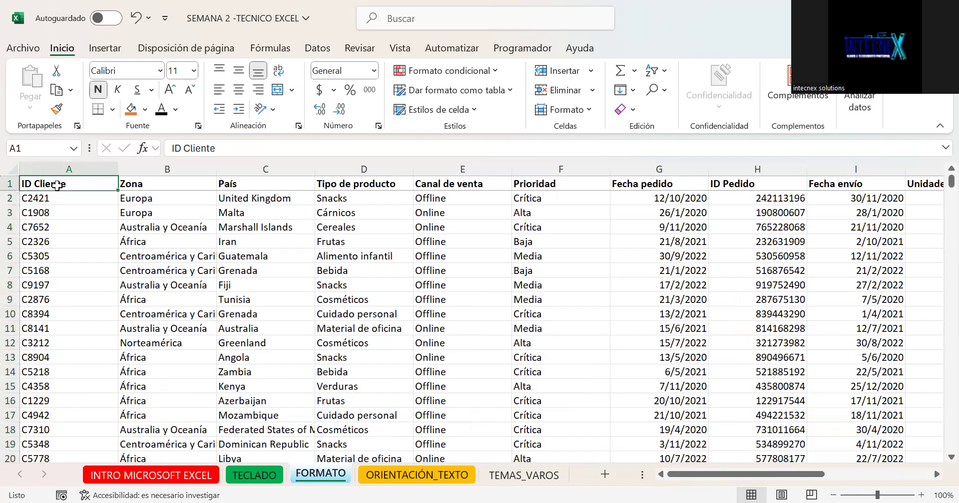
key("ctrl+shift+Right")
key("ctrl+shift+Down")
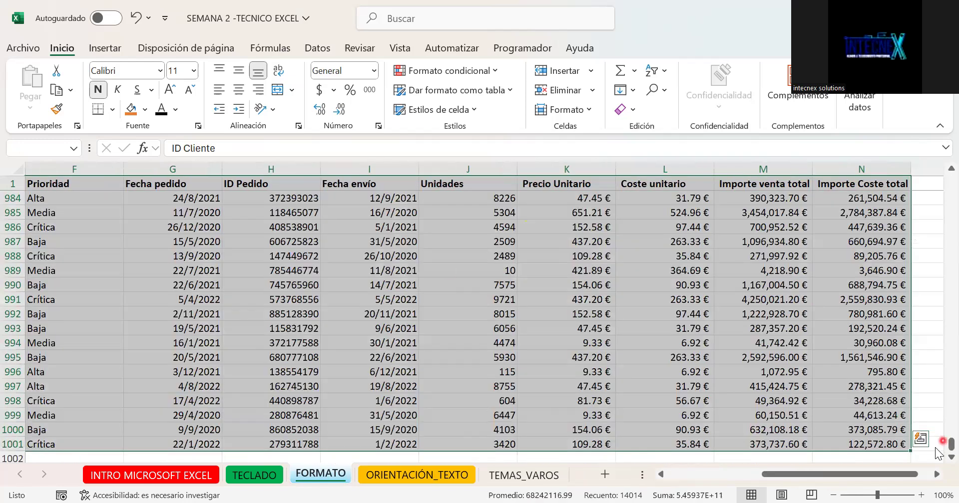
left_click_drag(935, 435, 939, 75)
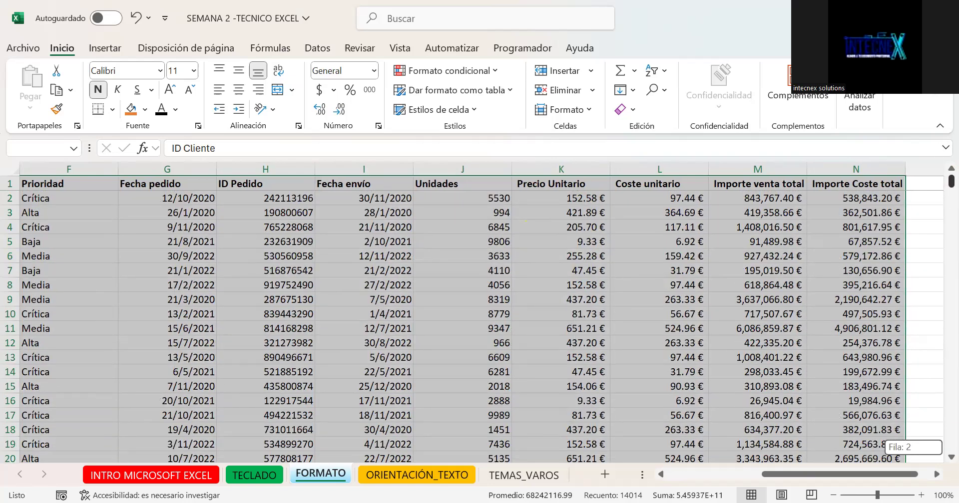
Unfreeze the header row of the FORMATO sheet and select cell M4.
left_click(445, 30)
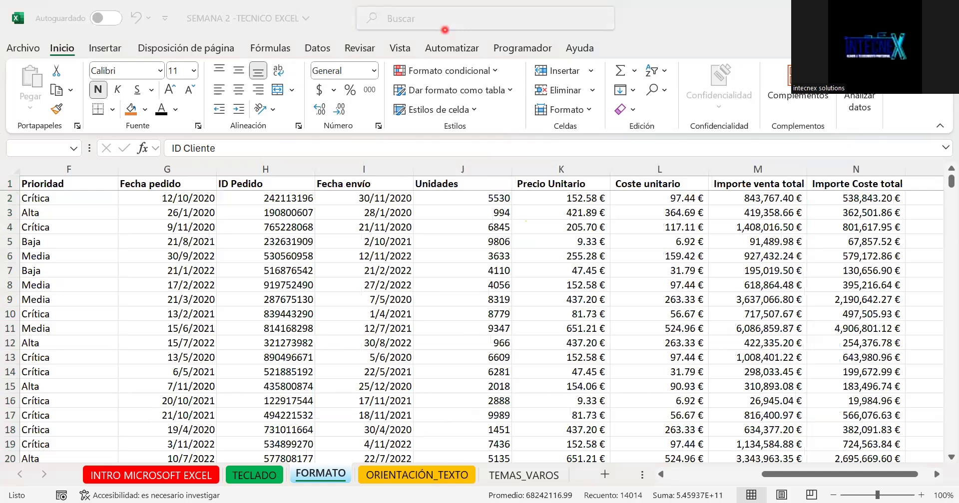
left_click(414, 54)
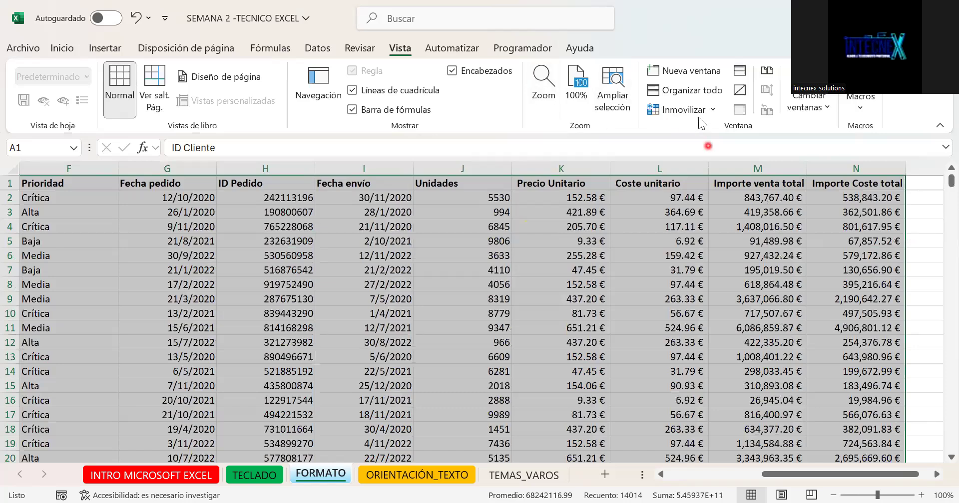
left_click(739, 230)
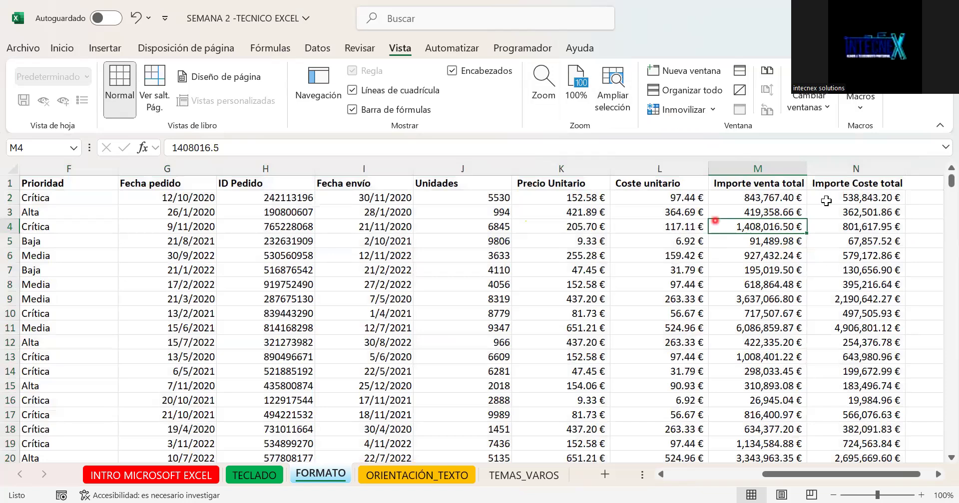
Select the header row from N1 to A1 and review its headers one by one from ID Cliente to Fecha envío.
left_click_drag(849, 183, 6, 185)
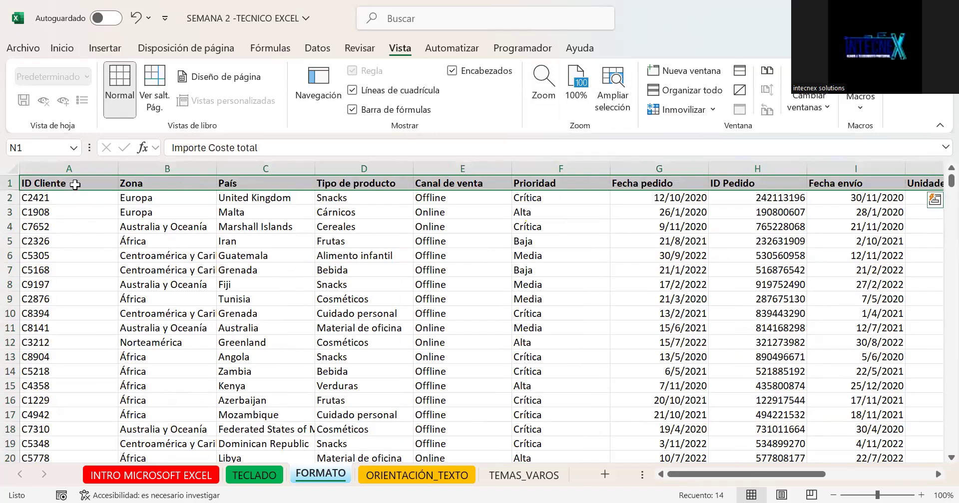
left_click(76, 186)
left_click(165, 184)
left_click(252, 186)
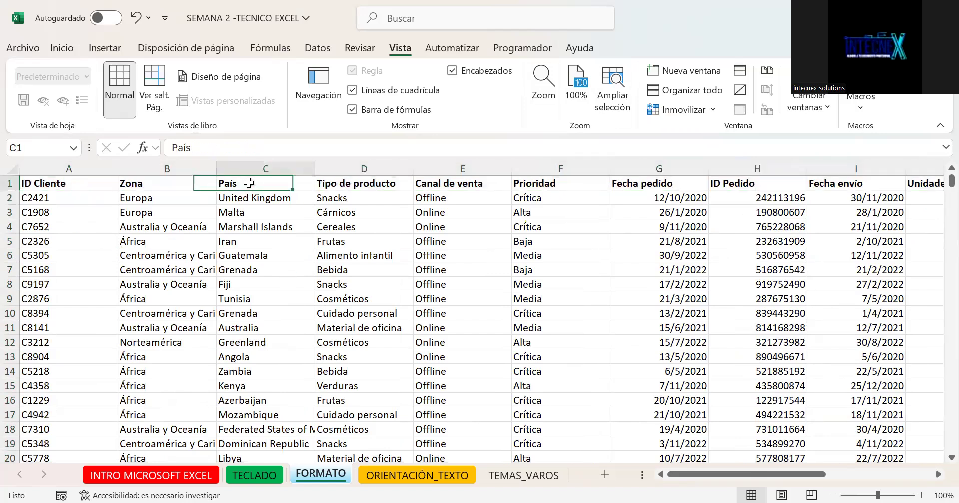
left_click(366, 180)
left_click(440, 181)
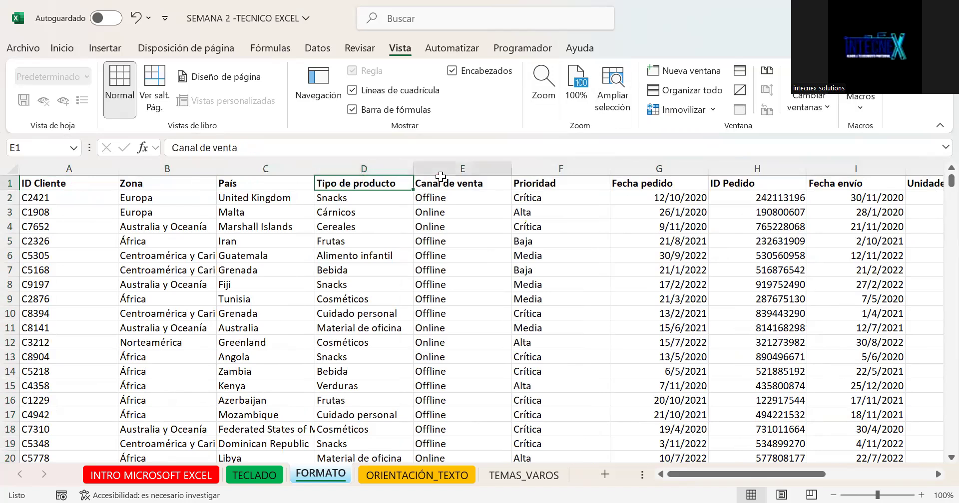
left_click(549, 184)
left_click(692, 185)
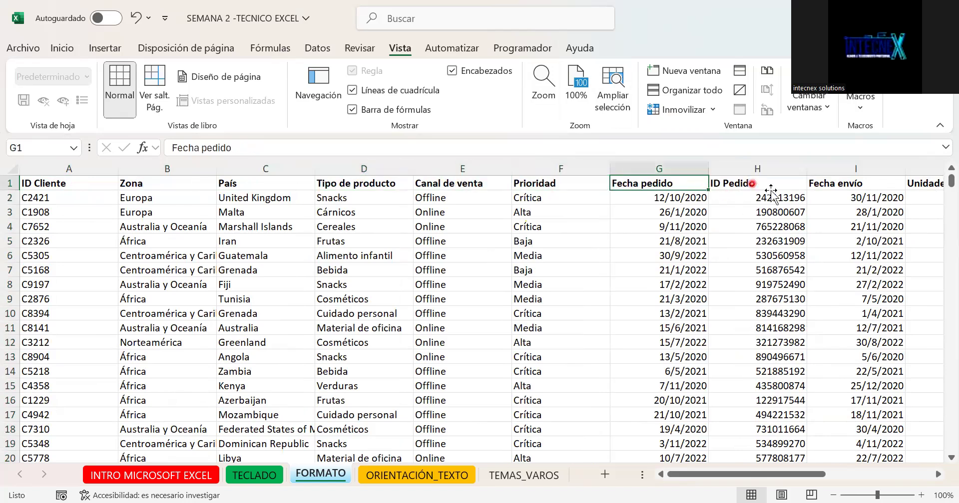
left_click(772, 184)
left_click(859, 184)
Examine the remaining table columns, from Unidades to Importe Coste total.
left_click_drag(757, 474, 791, 472)
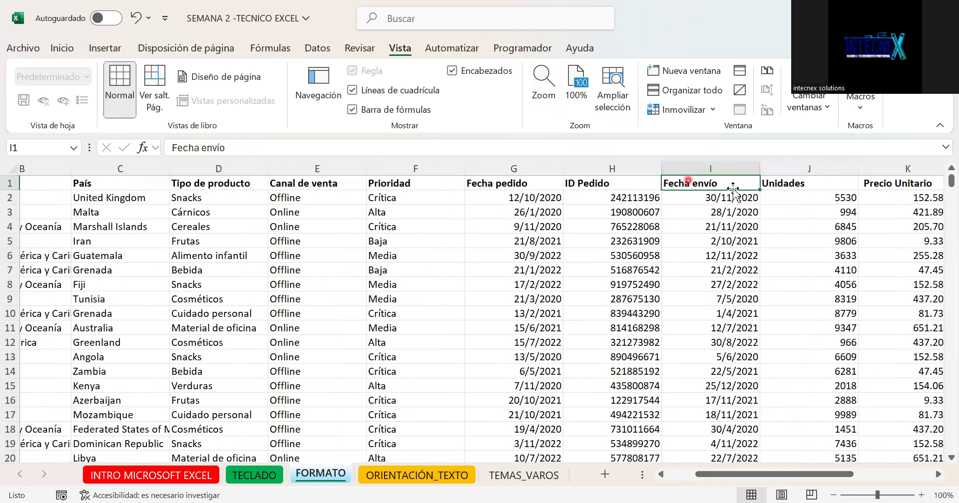
left_click_drag(779, 474, 831, 475)
left_click_drag(792, 265, 779, 223)
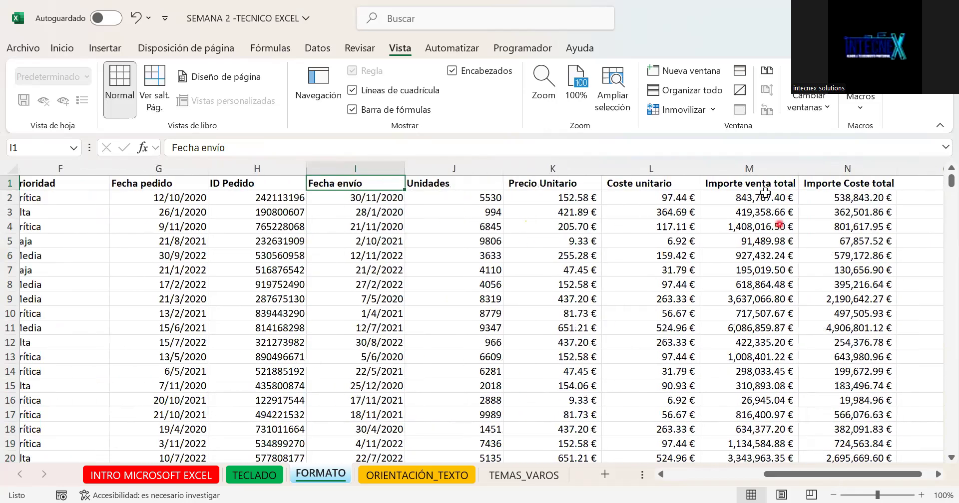
left_click(765, 196)
Return to the ID Cliente header in A1 and point out the headers again up to Canal de venta.
left_click_drag(841, 477, 714, 482)
key("ctrl+Home")
key("ctrl+shift+Right")
mouse_move(707, 478)
left_mouse_down()
mouse_move(797, 481)
mouse_move(700, 479)
mouse_move(887, 480)
mouse_move(664, 481)
mouse_move(644, 407)
mouse_move(40, 197)
mouse_move(45, 181)
left_mouse_up()
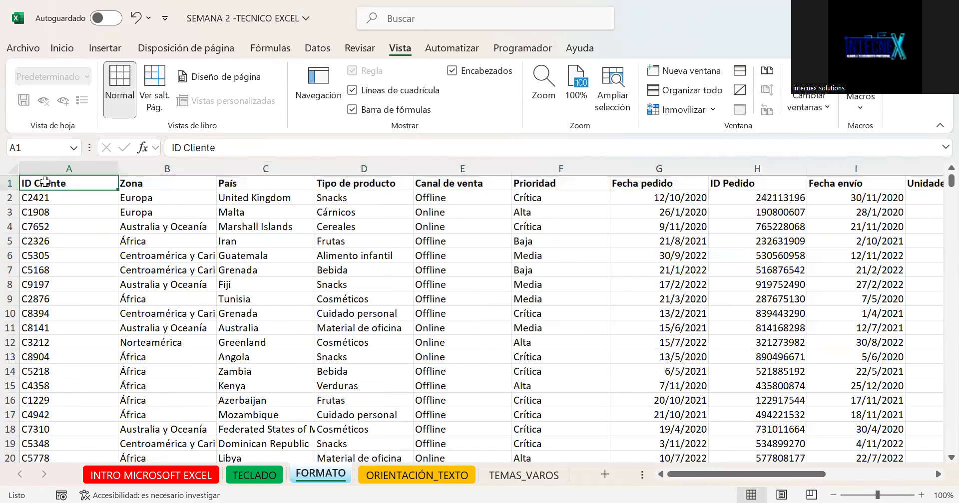
left_click(133, 185)
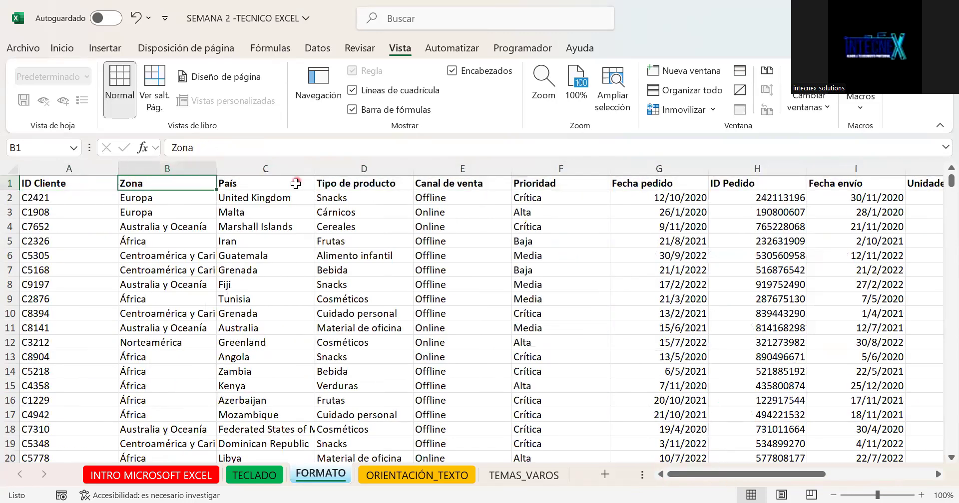
left_click(360, 183)
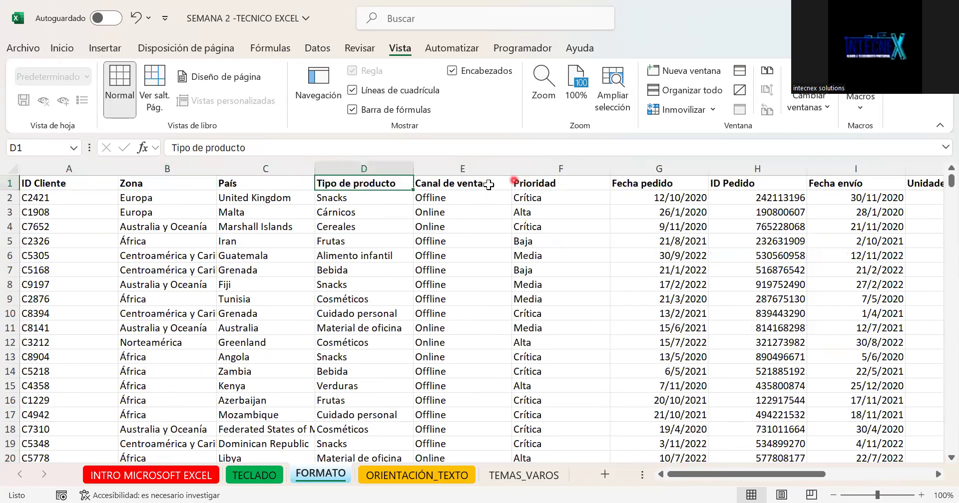
left_click(489, 185)
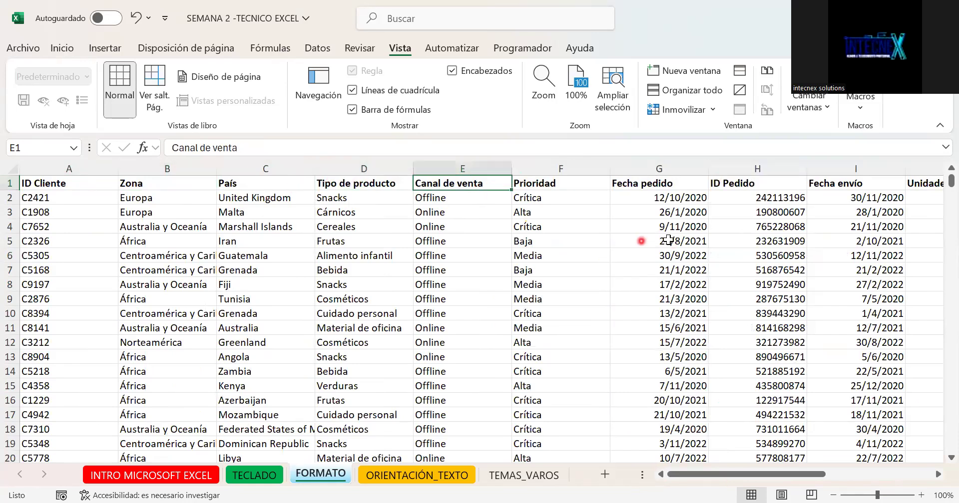
Select row 1 and examine the records further down to about row 62 to check whether the headers stay in view.
left_click(8, 186)
scroll(580, 254, "down", 4)
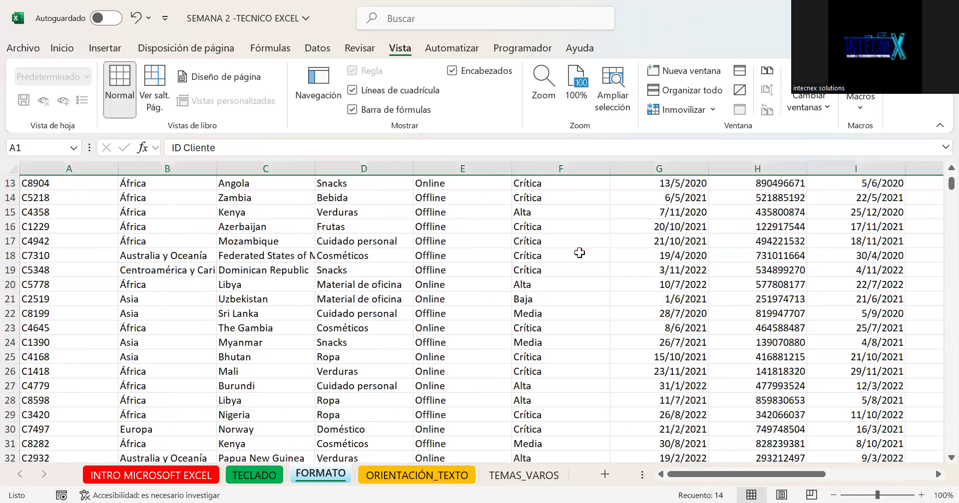
scroll(579, 254, "down", 6)
scroll(580, 254, "up", 3)
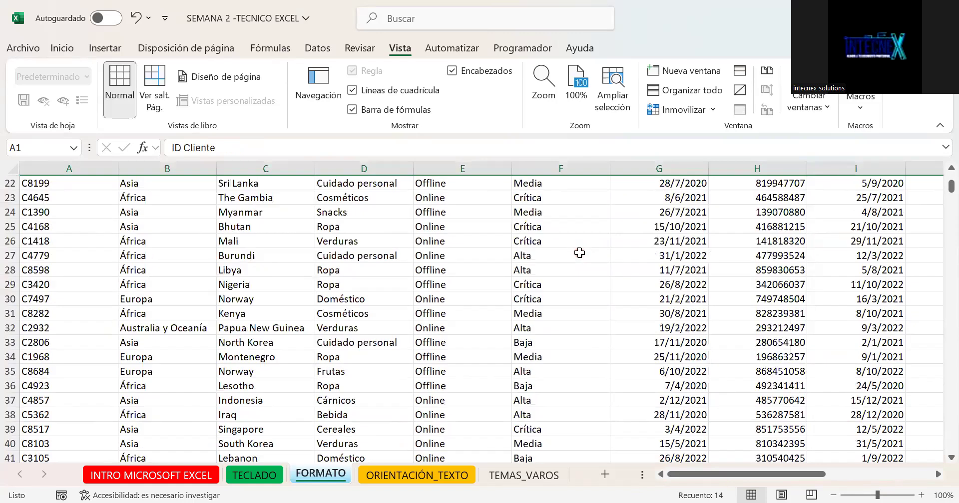
scroll(580, 253, "down", 4)
scroll(578, 254, "down", 3)
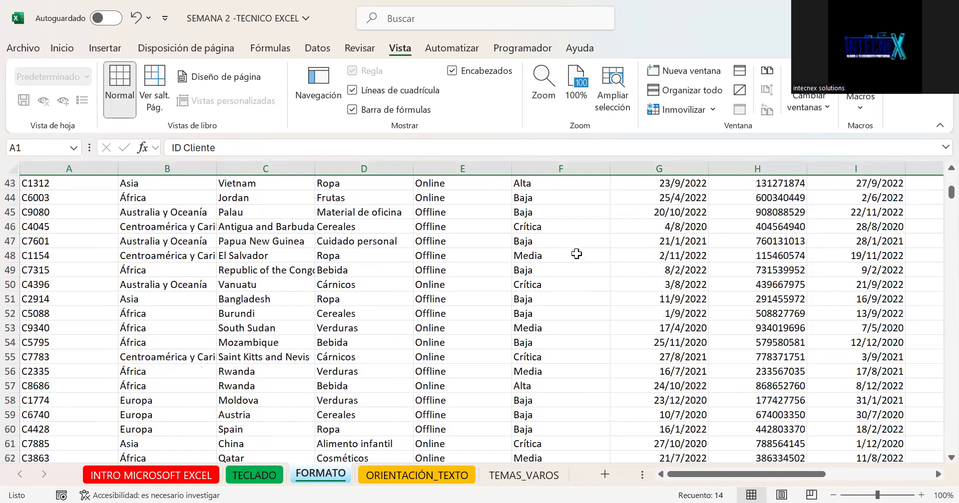
Examine the records down to about row 98 and back to row 49 to see whether the columns can be identified without headers.
scroll(577, 255, "down", 8)
scroll(575, 253, "down", 4)
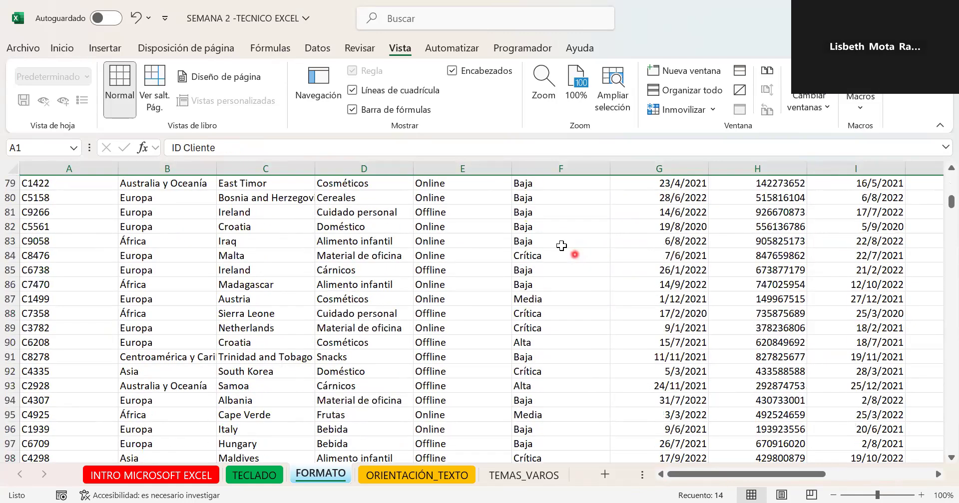
scroll(561, 247, "up", 6)
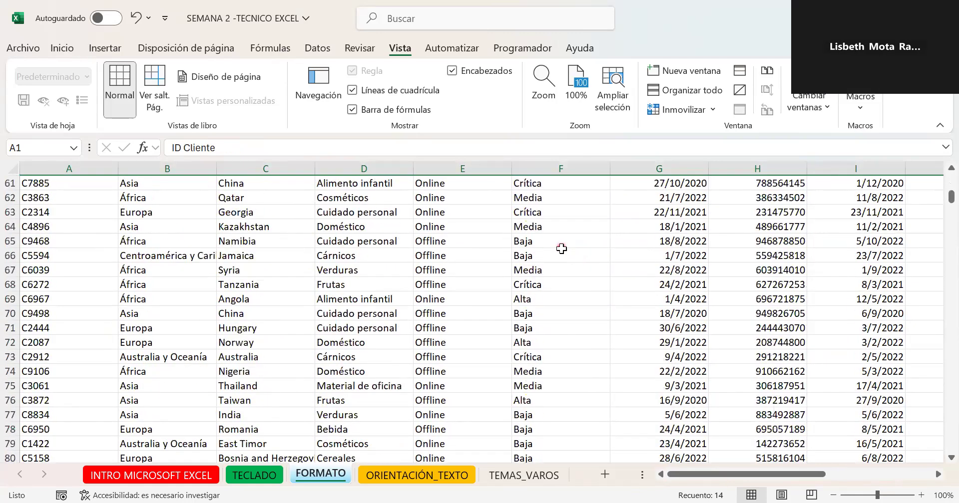
scroll(562, 248, "up", 9)
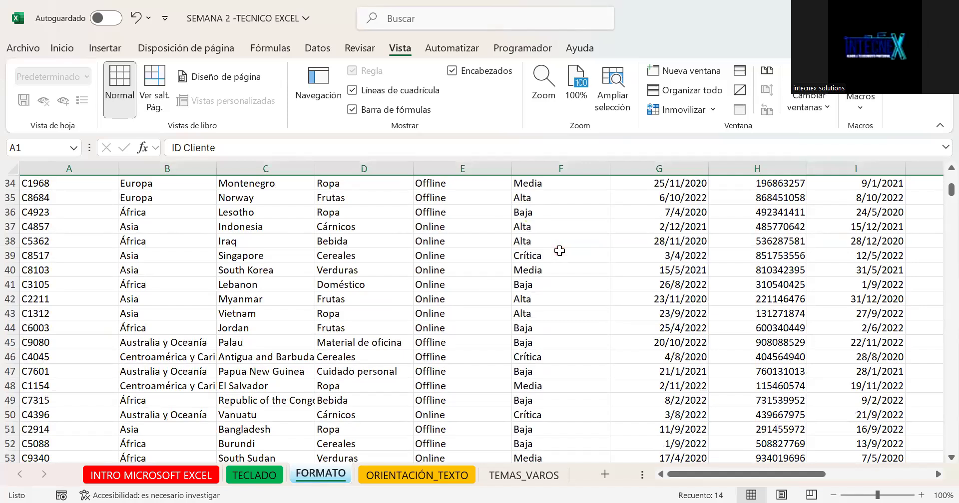
scroll(560, 251, "down", 14)
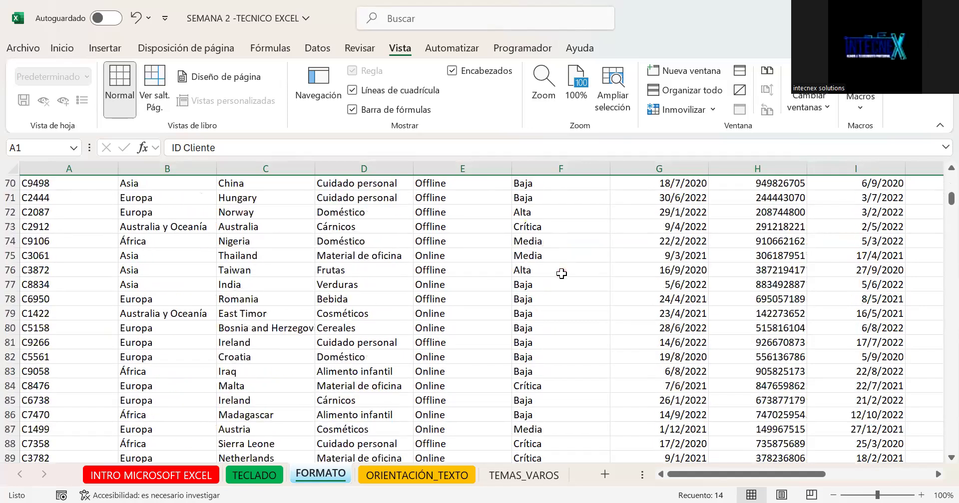
scroll(561, 274, "up", 7)
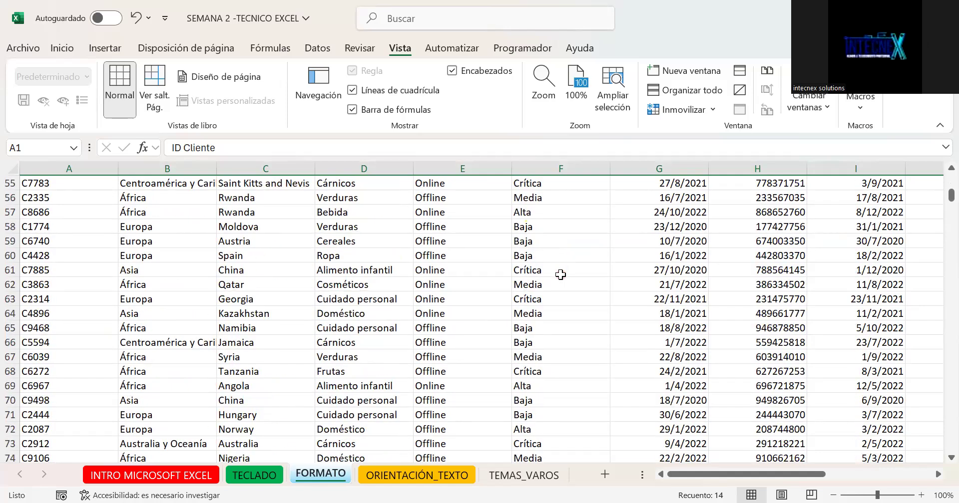
scroll(561, 275, "up", 2)
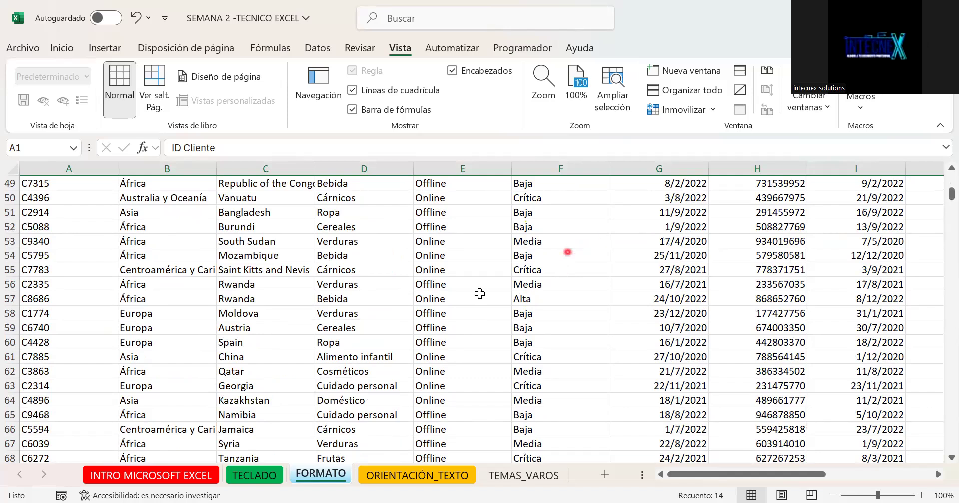
Point out the dates in G55 and column I, and return to row 1 to identify them by their headers.
left_click(678, 273)
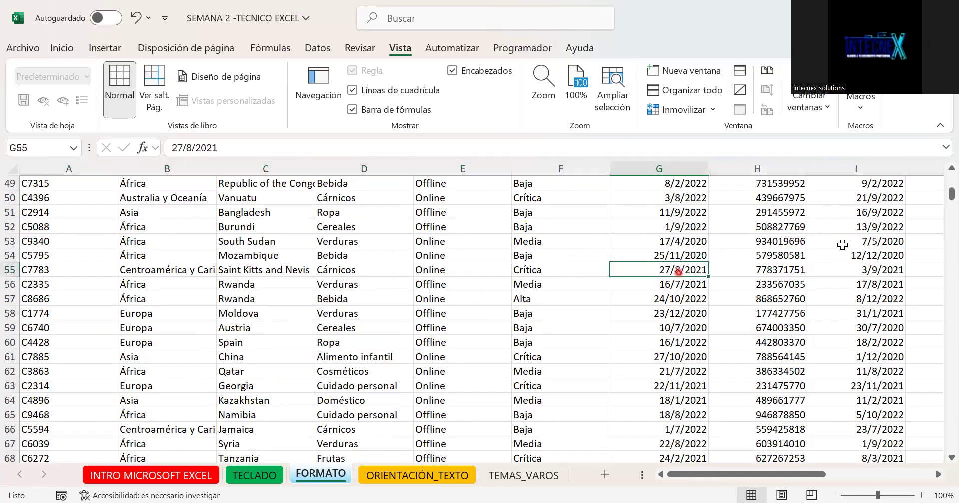
left_click(886, 254)
left_click(640, 269)
scroll(639, 261, "up", 16)
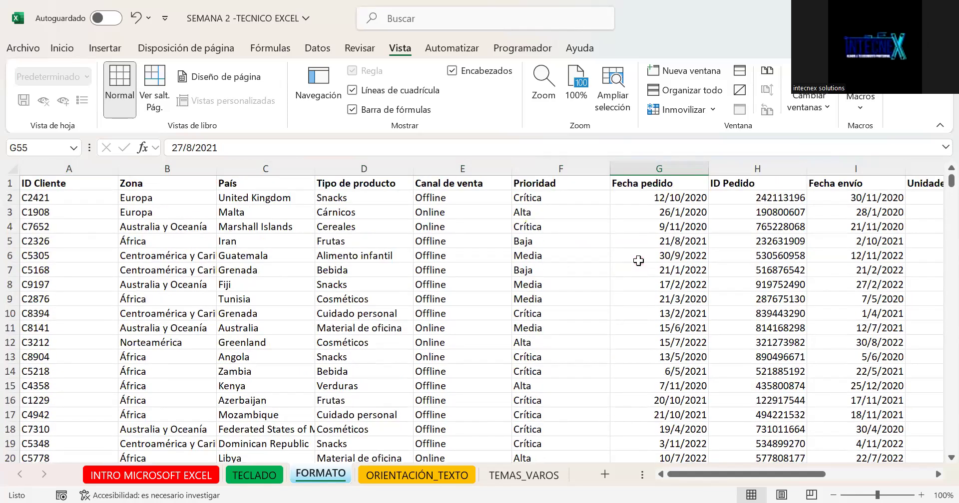
Select row 1 and cell G5 in turn, and check whether the header row stays in view while moving down to about row 41.
scroll(639, 261, "down", 10)
scroll(624, 285, "up", 9)
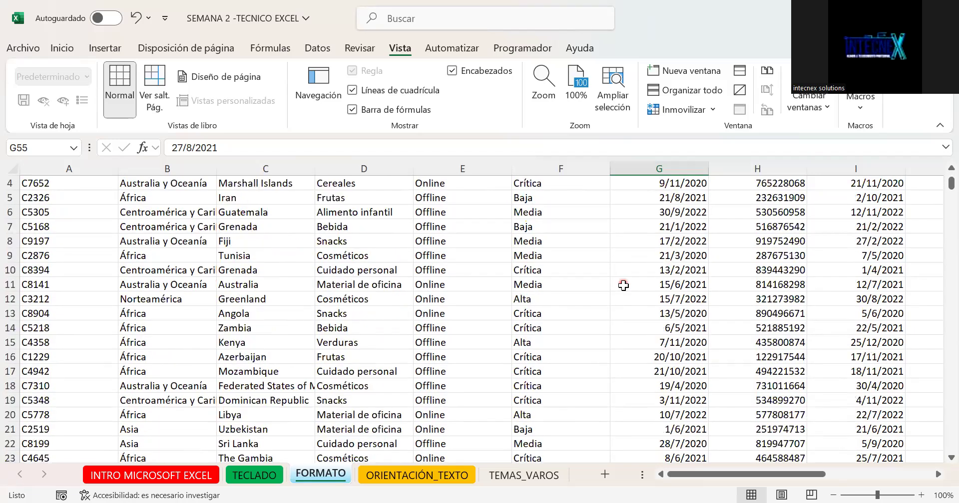
scroll(624, 285, "up", 1)
left_click(10, 183)
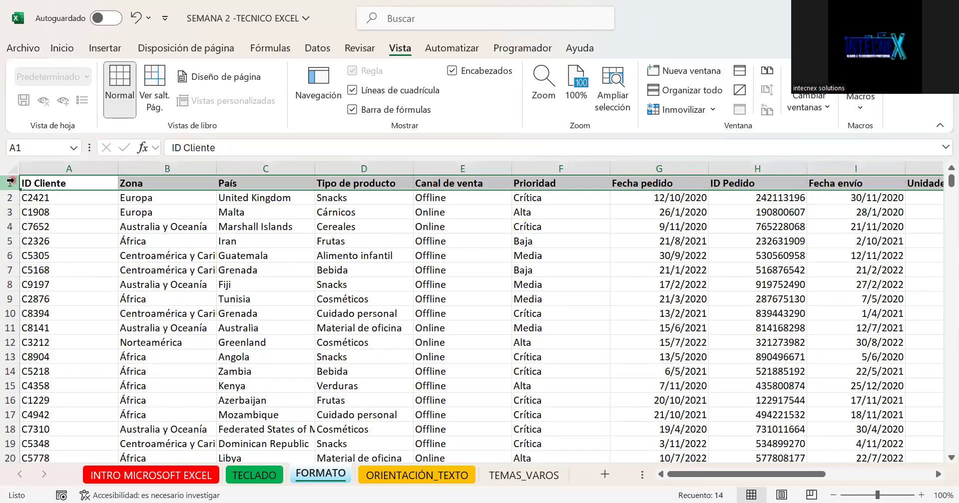
scroll(734, 263, "down", 6)
scroll(736, 264, "up", 6)
left_click(701, 242)
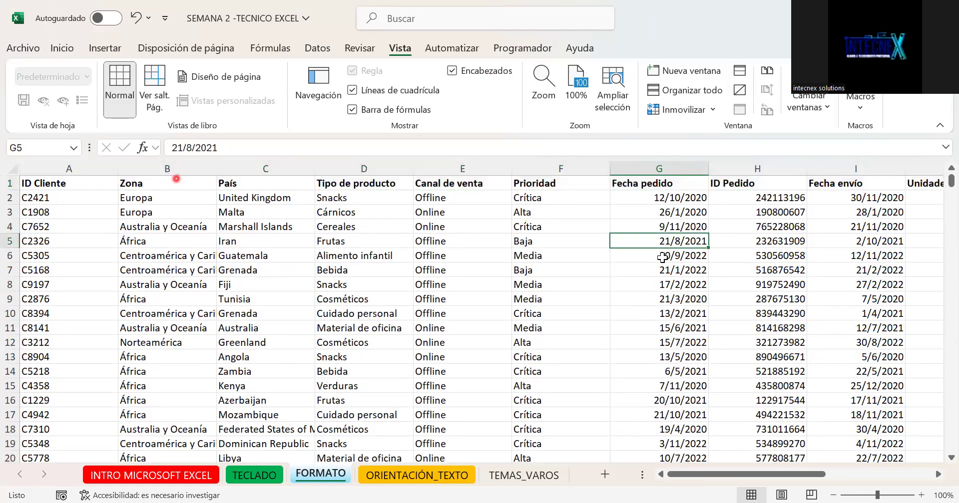
scroll(649, 256, "down", 7)
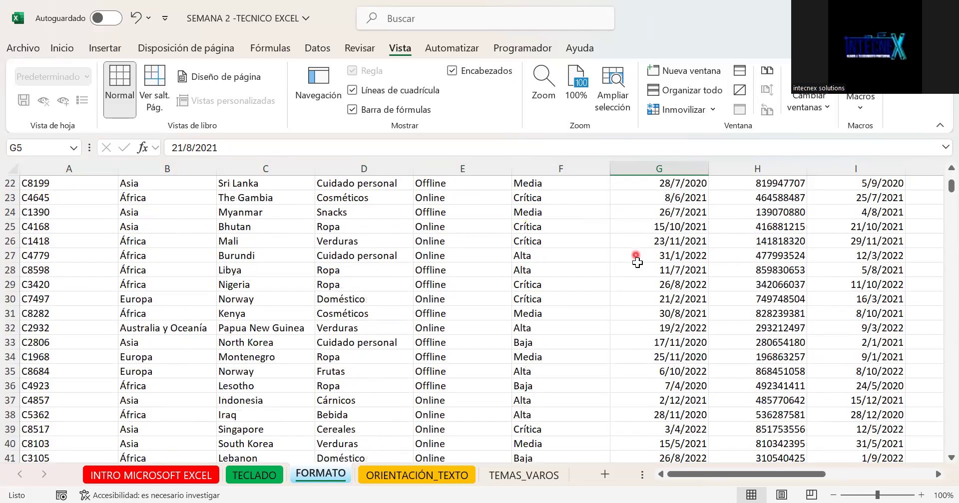
scroll(635, 255, "up", 7)
scroll(641, 263, "down", 1)
scroll(641, 264, "up", 1)
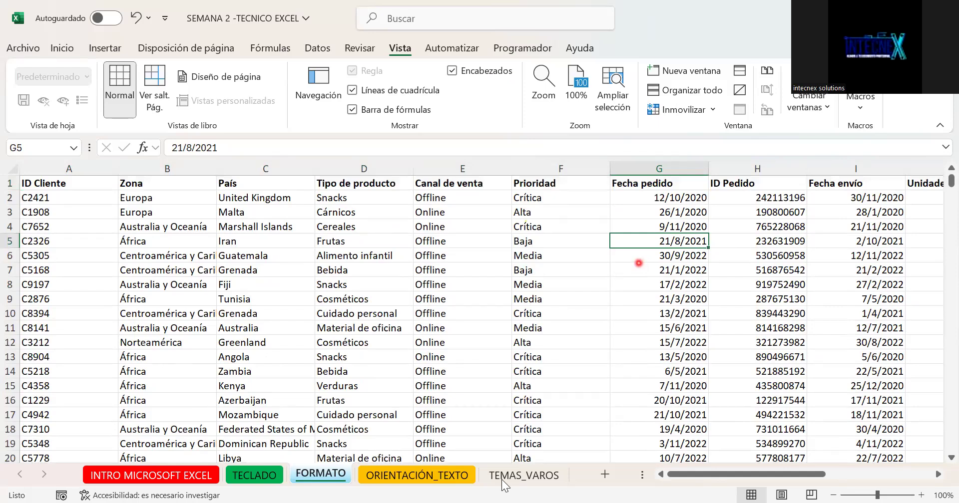
Freeze the top row of the FORMATO sheet and check the headers against records down to about row 203.
left_click(227, 333)
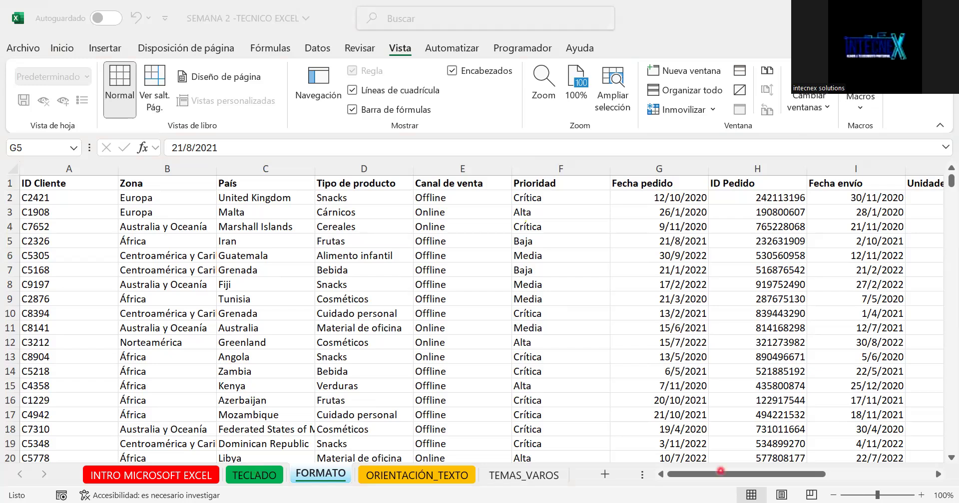
left_click(441, 274)
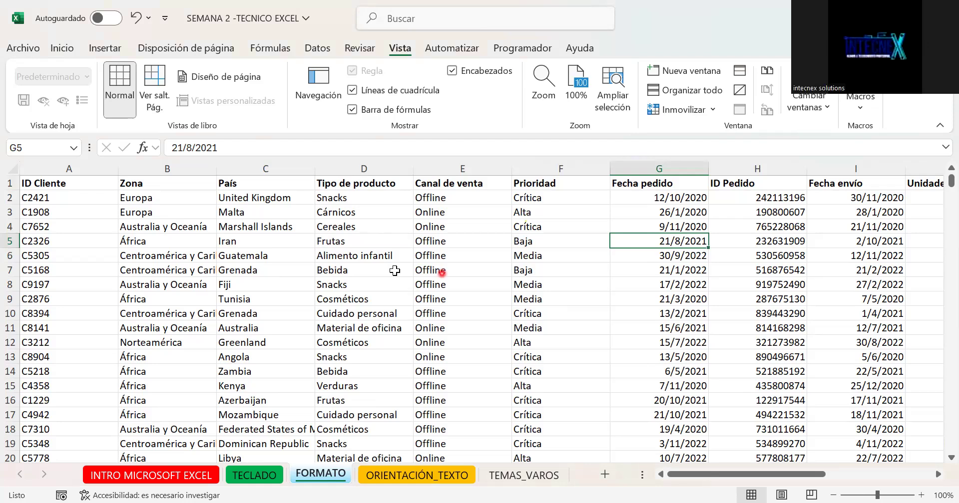
left_click(71, 52)
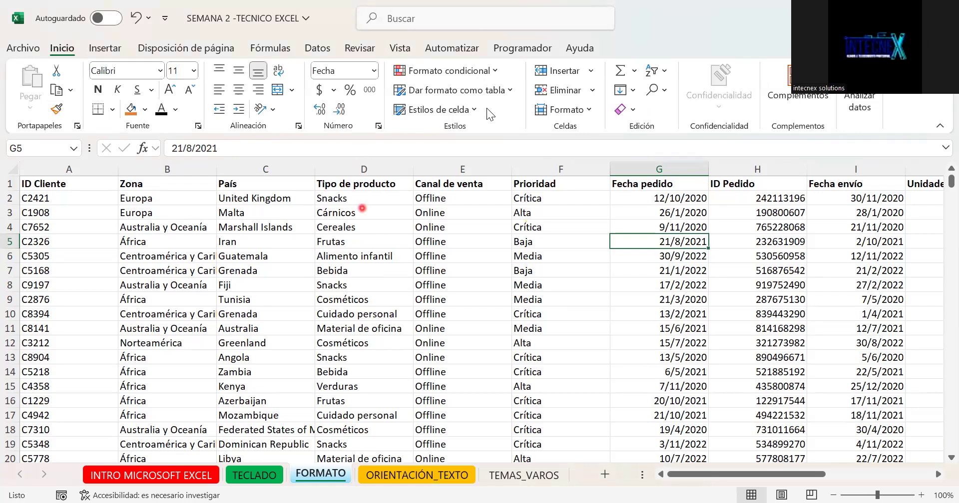
left_click(405, 46)
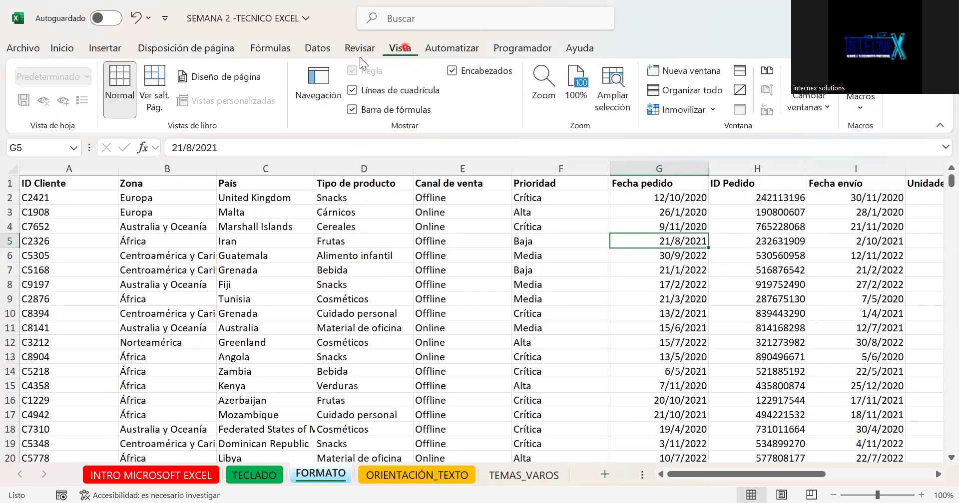
left_click(685, 116)
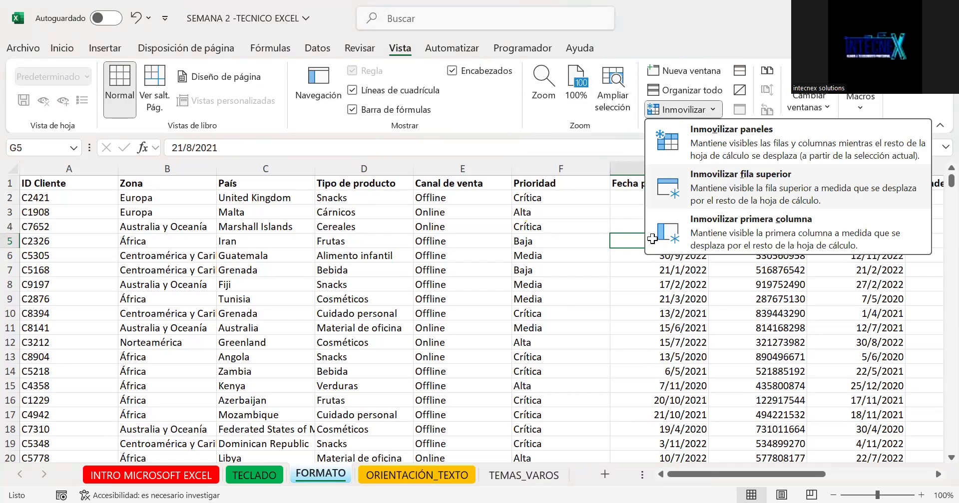
left_click(726, 193)
scroll(653, 261, "down", 9)
scroll(652, 261, "down", 20)
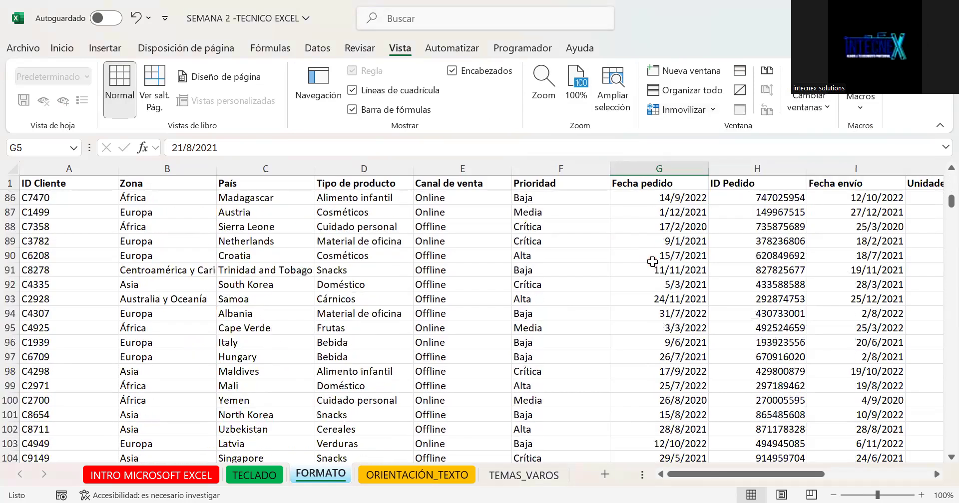
scroll(652, 260, "down", 13)
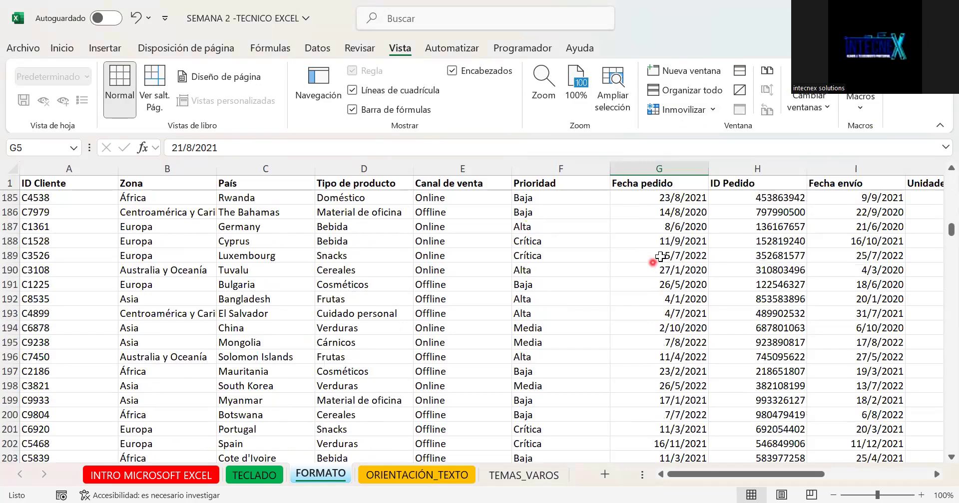
scroll(660, 260, "up", 20)
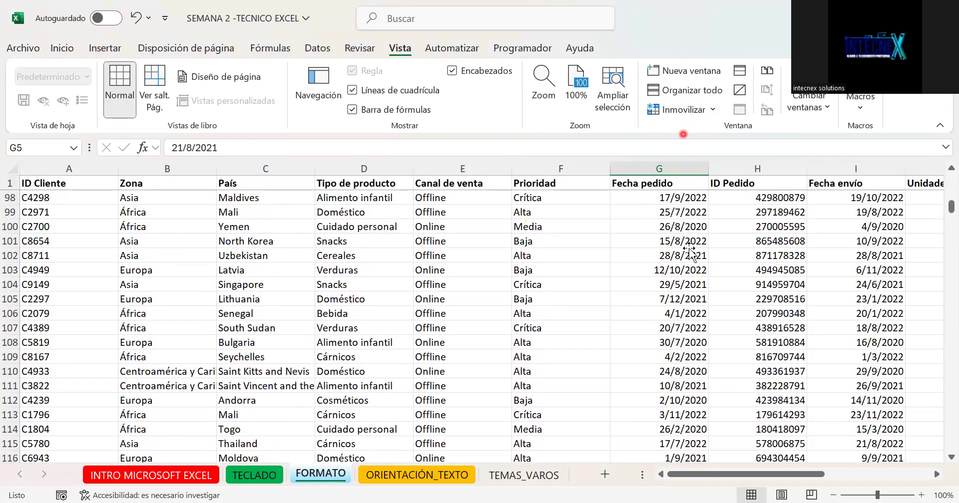
scroll(689, 245, "up", 20)
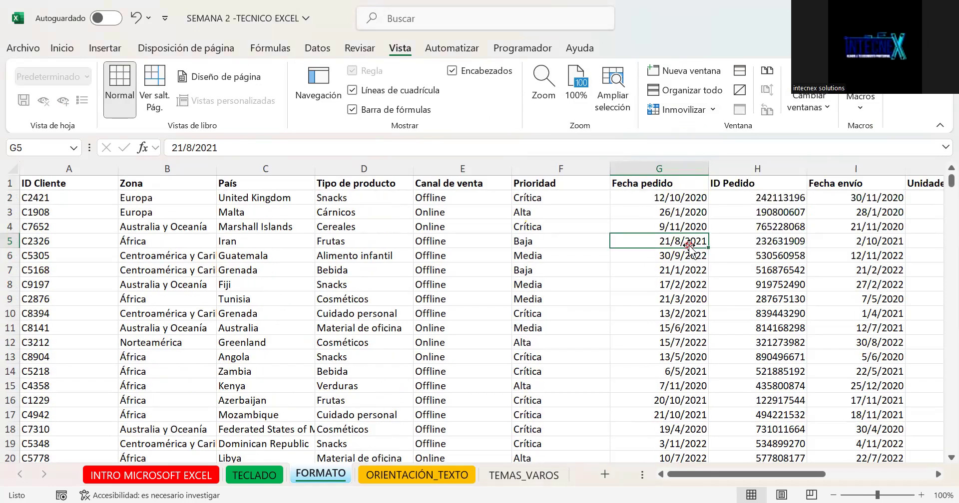
Apply Inmovilizar fila superior again to the FORMATO sheet and check the headers over the first records.
left_click(65, 51)
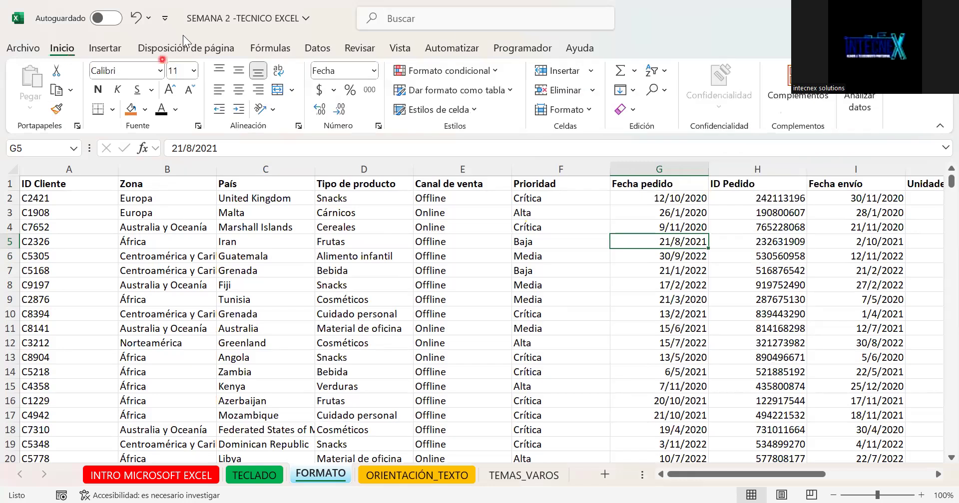
double_click(647, 22)
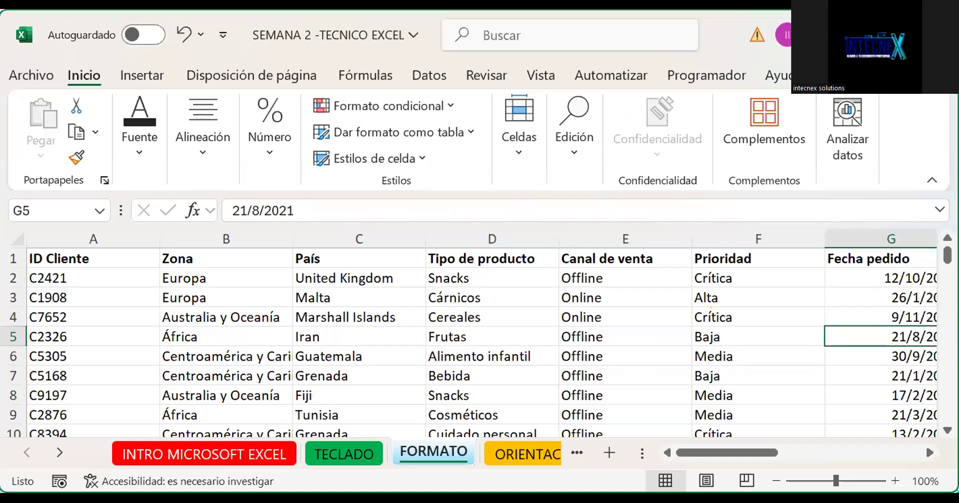
left_click(394, 49)
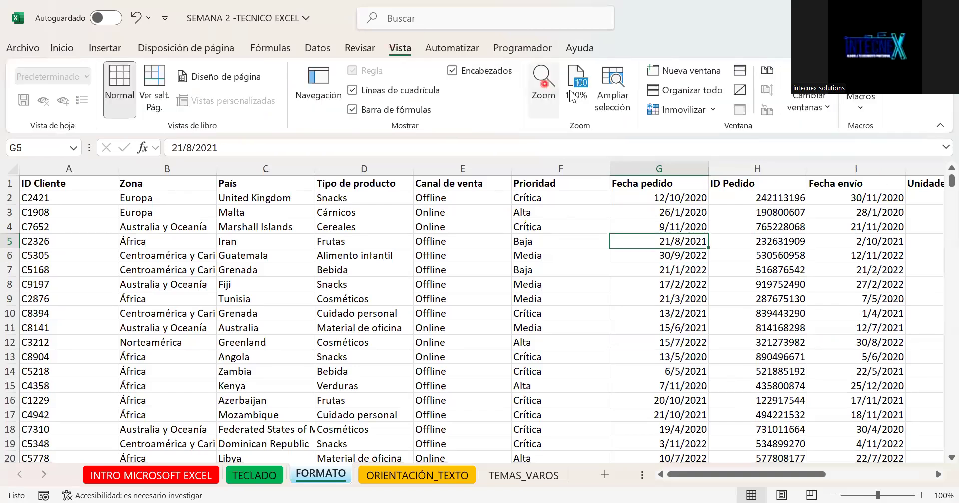
left_click(687, 115)
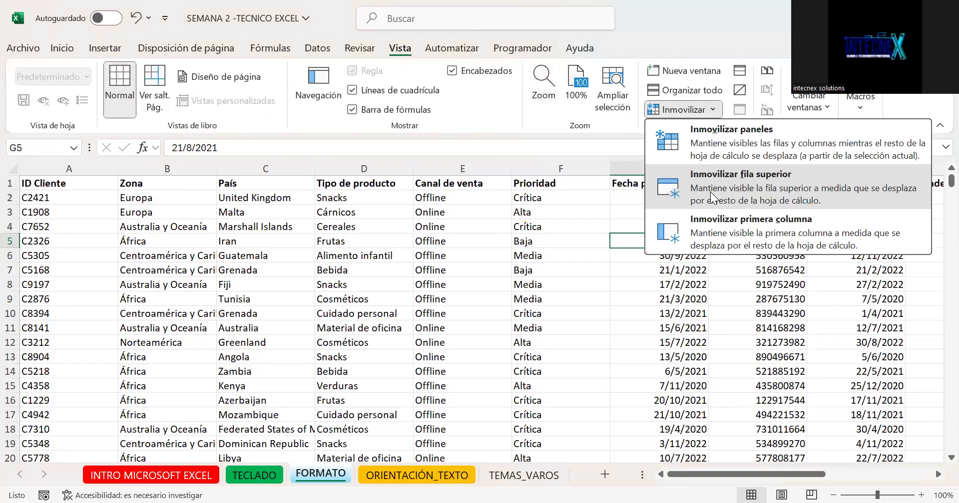
left_click(710, 192)
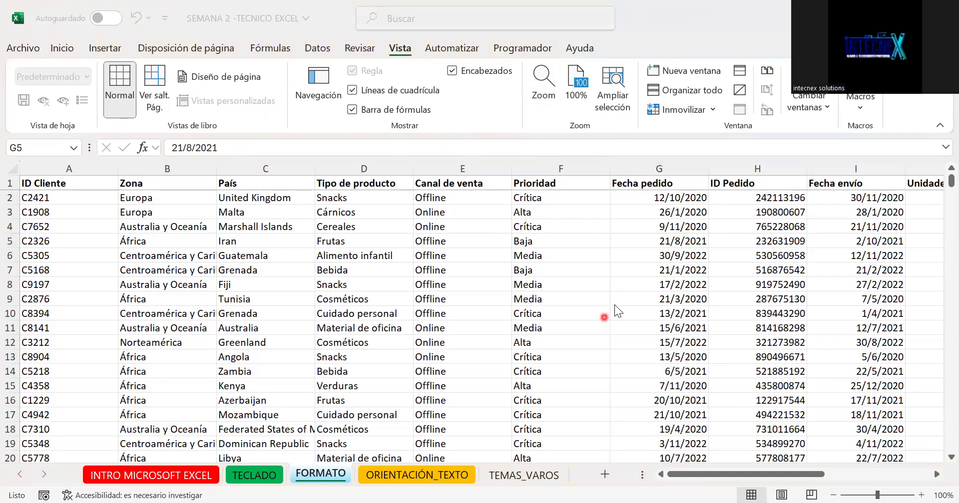
left_click(683, 134)
scroll(684, 229, "down", 3)
scroll(684, 230, "up", 3)
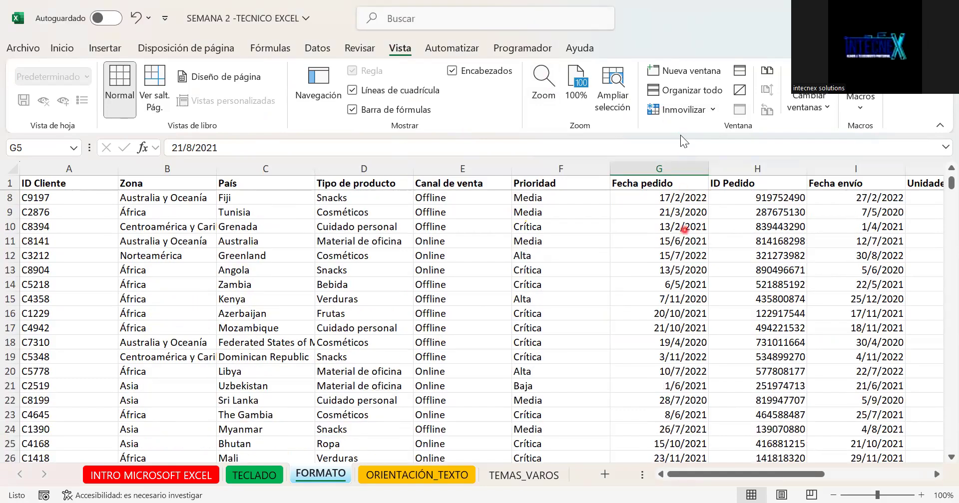
Unfreeze the panes with Movilizar paneles and check how the header row behaves when moving through the records.
left_click(679, 109)
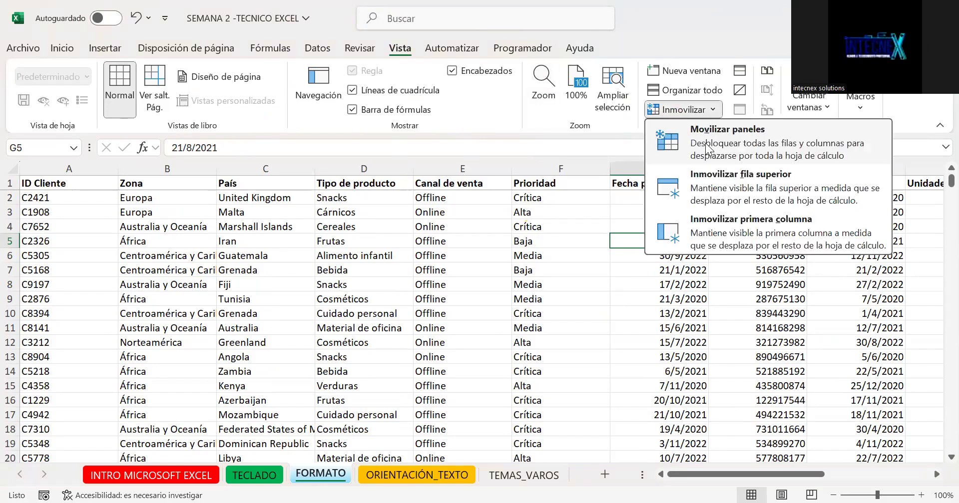
left_click(706, 147)
scroll(619, 300, "down", 5)
scroll(621, 302, "up", 3)
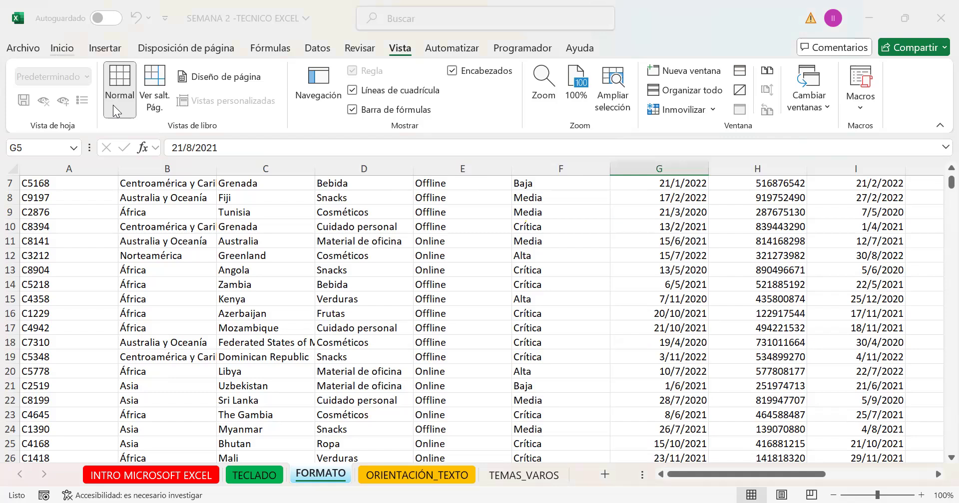
scroll(113, 105, "down", 3)
scroll(239, 217, "down", 2)
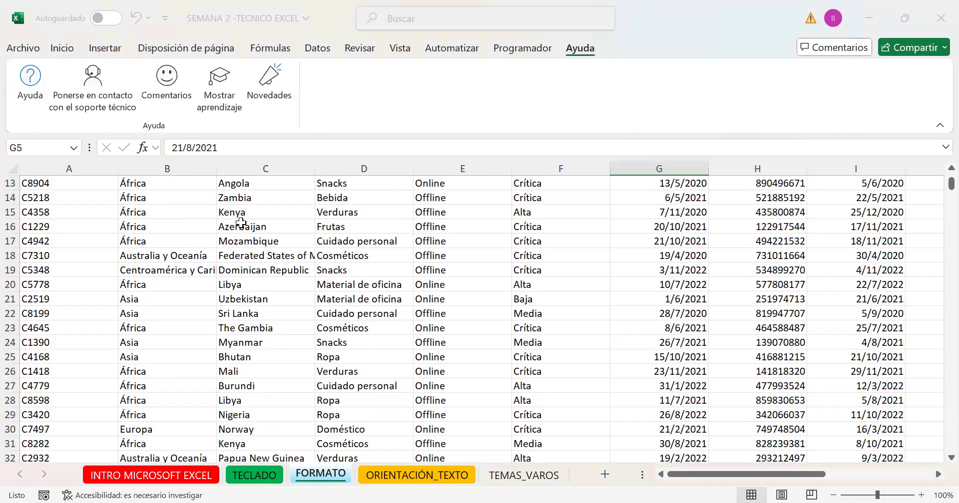
scroll(241, 223, "down", 3)
scroll(150, 210, "up", 1)
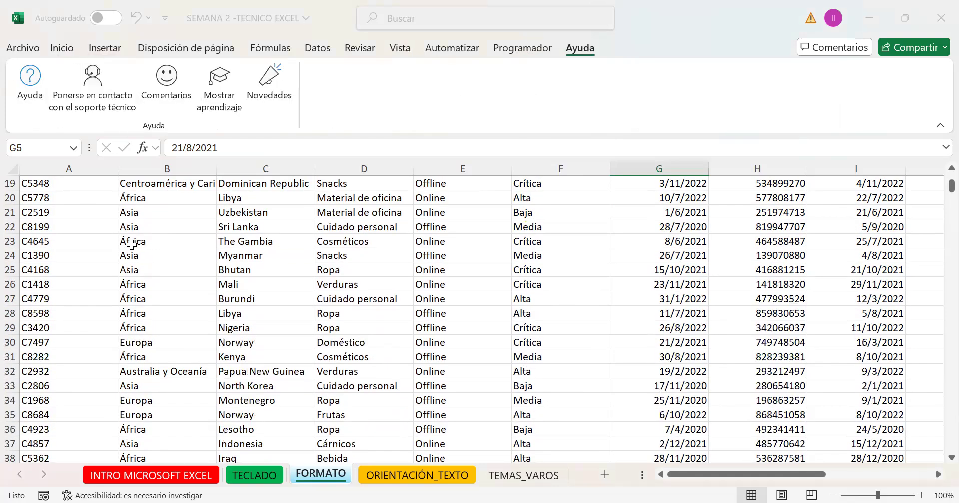
scroll(132, 245, "up", 4)
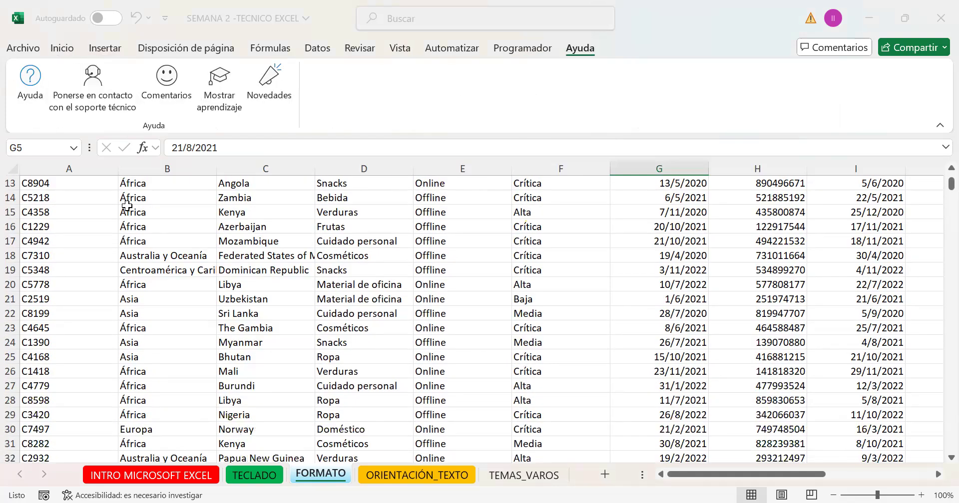
left_click(62, 47)
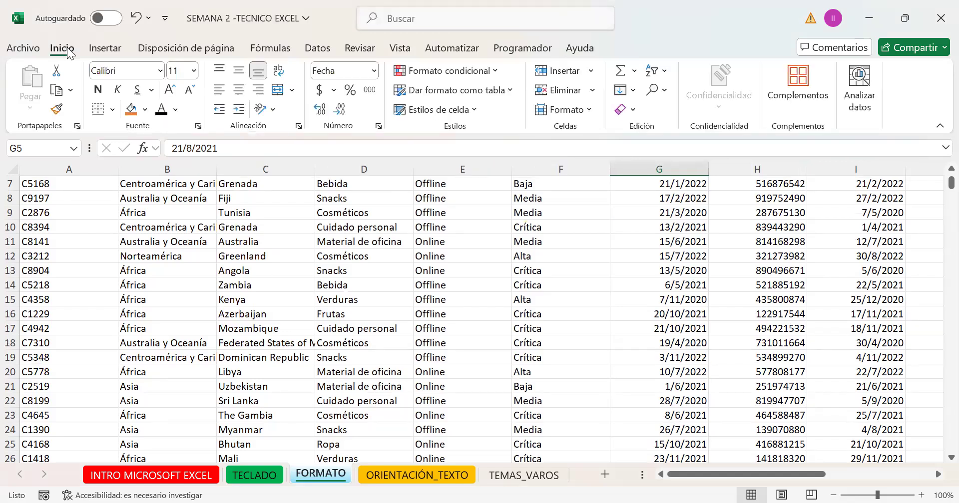
left_click(405, 44)
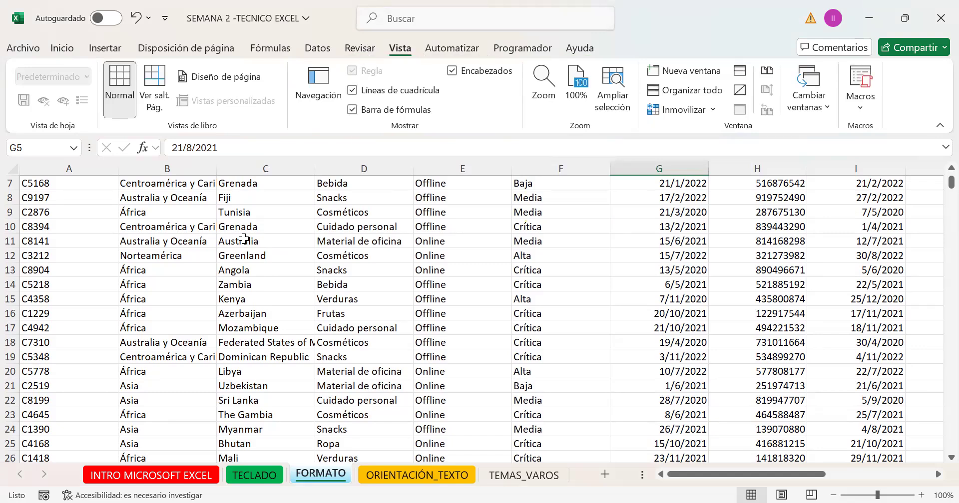
left_click(275, 48)
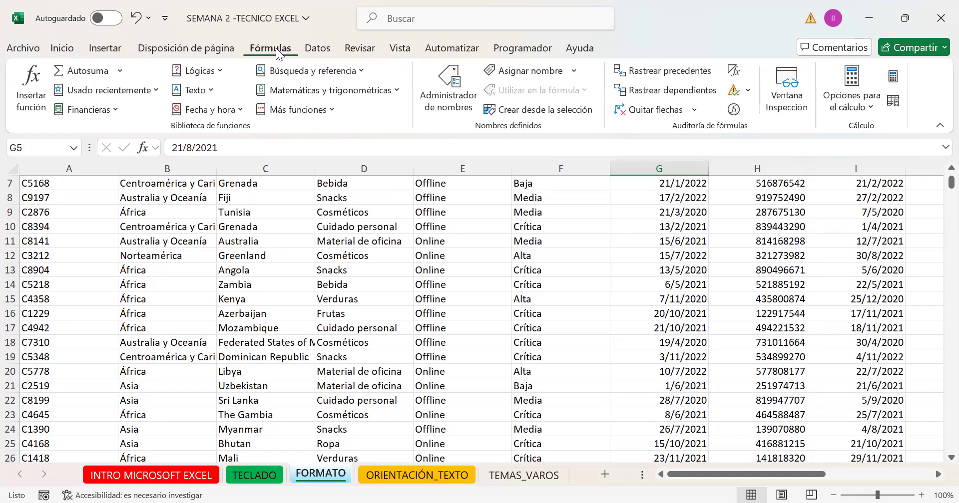
left_click(394, 50)
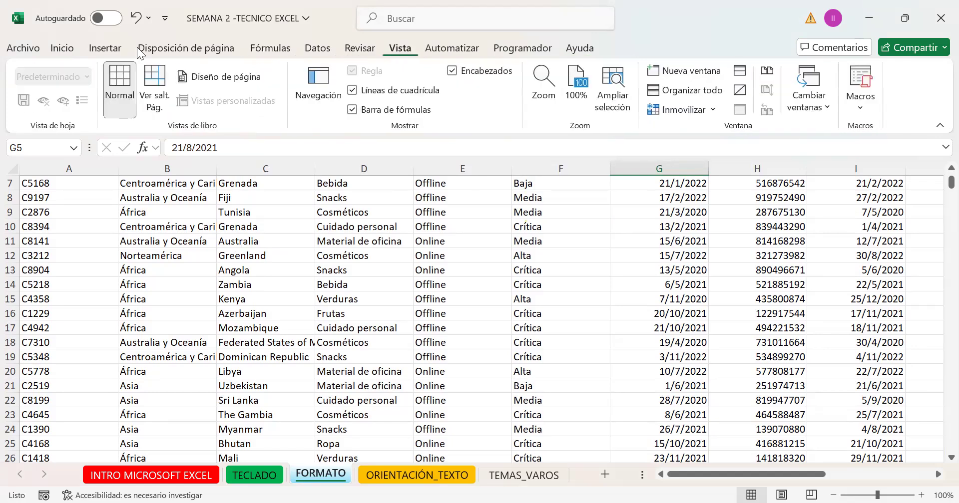
left_click(64, 48)
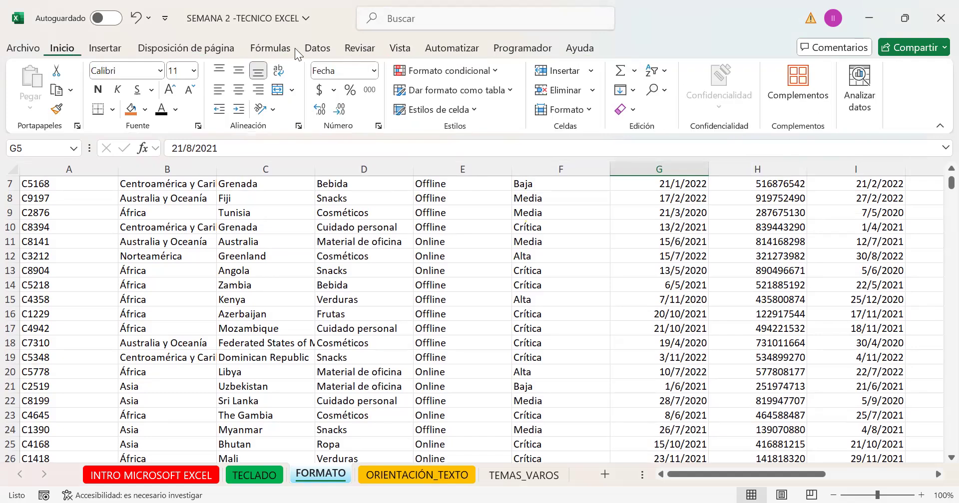
Apply Inmovilizar fila superior while row 7 is the topmost visible row and check which row stays fixed.
left_click(398, 49)
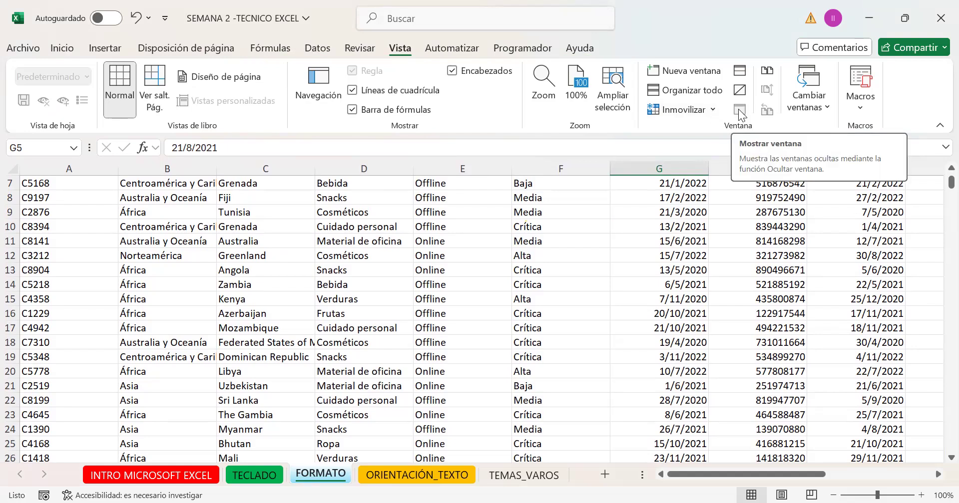
left_click(713, 111)
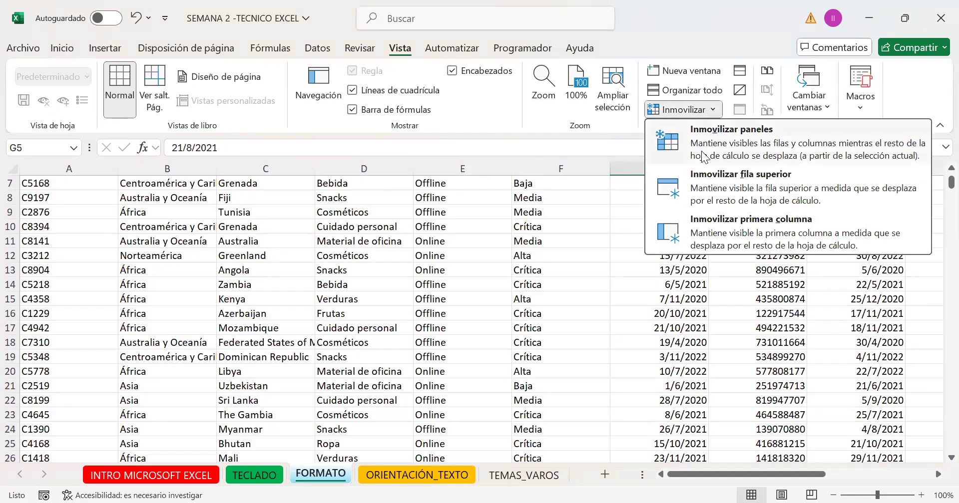
left_click(687, 183)
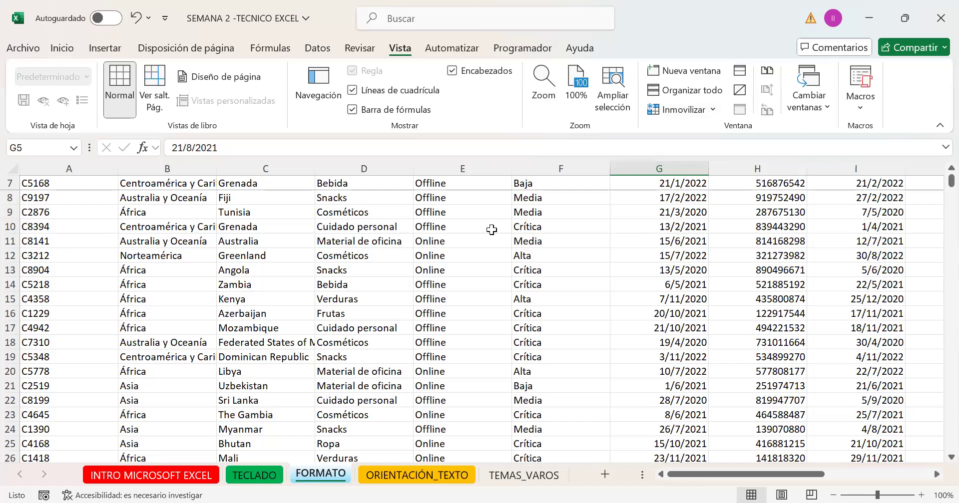
scroll(485, 239, "down", 2)
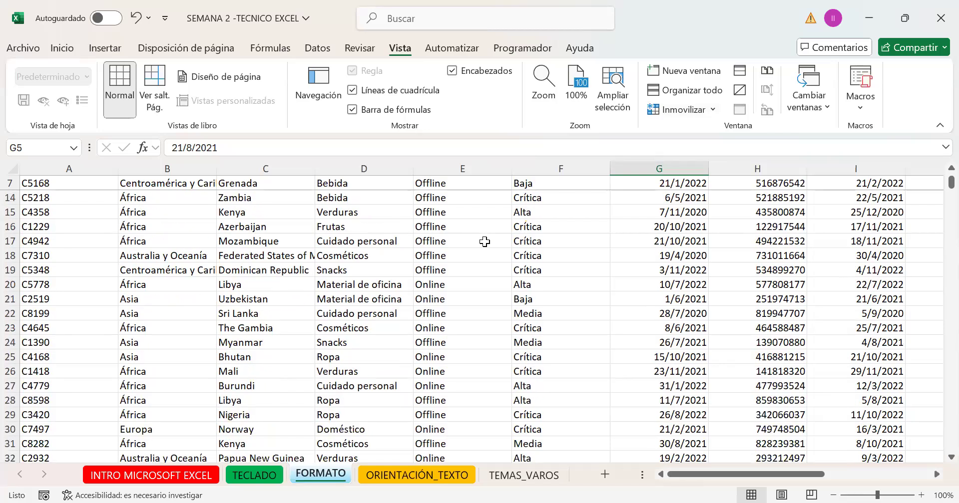
scroll(485, 241, "up", 2)
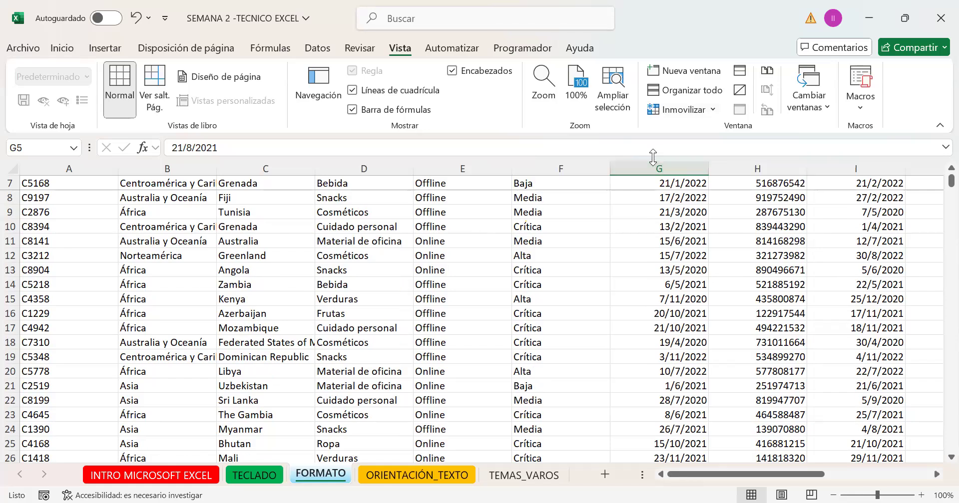
Unfreeze the FORMATO sheet with Movilizar paneles and bring the header row back into view.
left_click(713, 107)
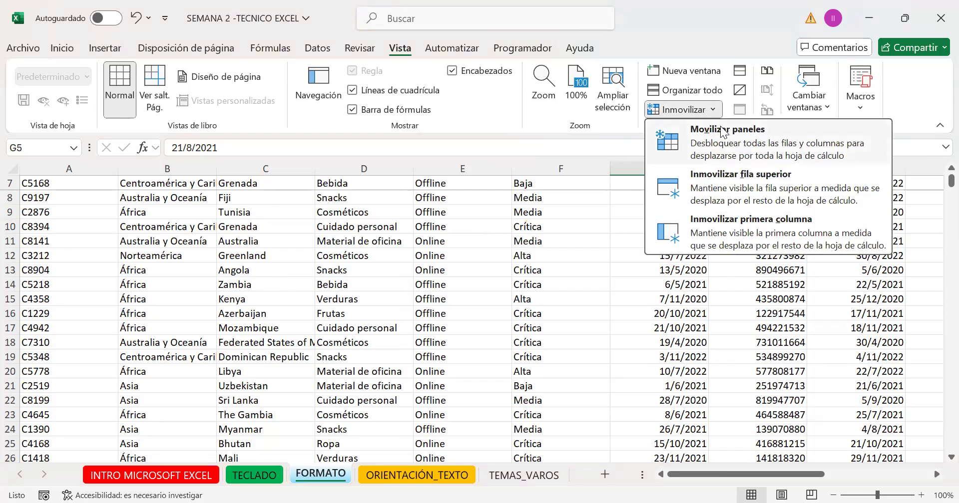
left_click(723, 131)
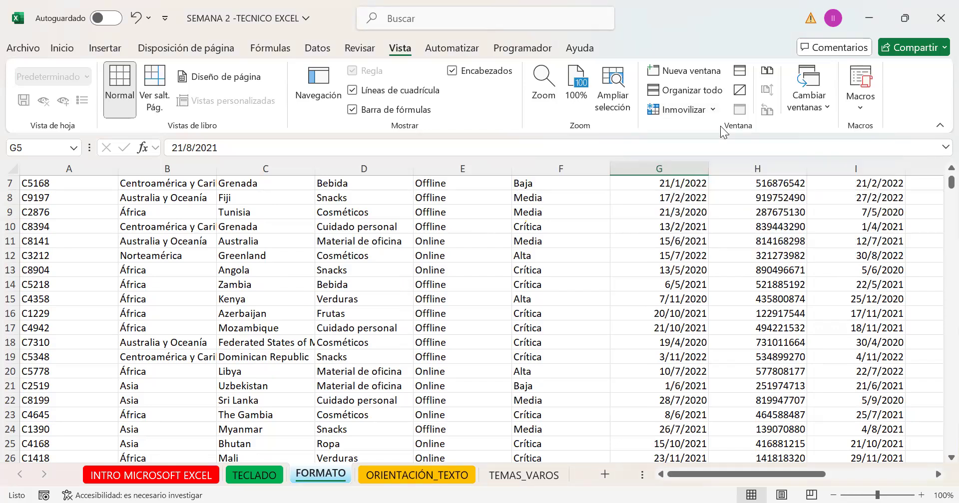
scroll(720, 128, "up", 3)
scroll(730, 170, "up", 2)
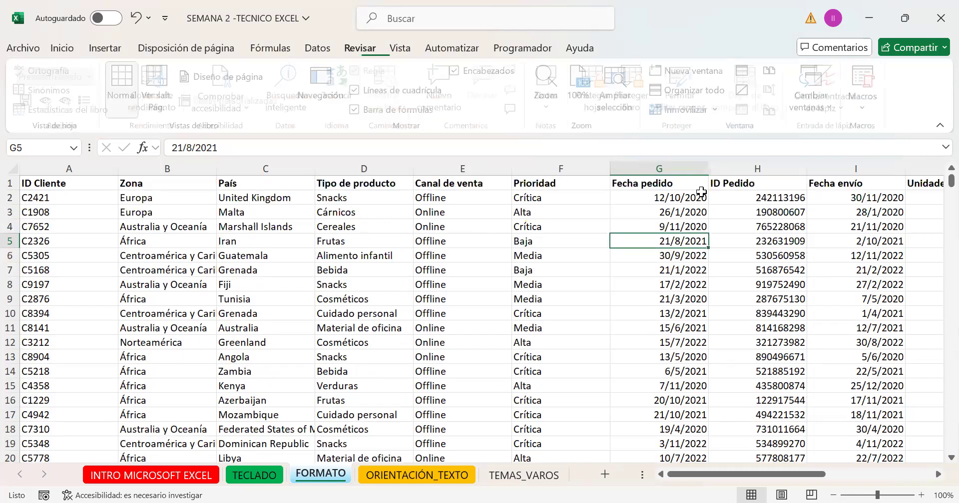
With cell G1 selected, freeze the header row using Inmovilizar fila superior and check the headers against records down to about row 59.
left_click(664, 184)
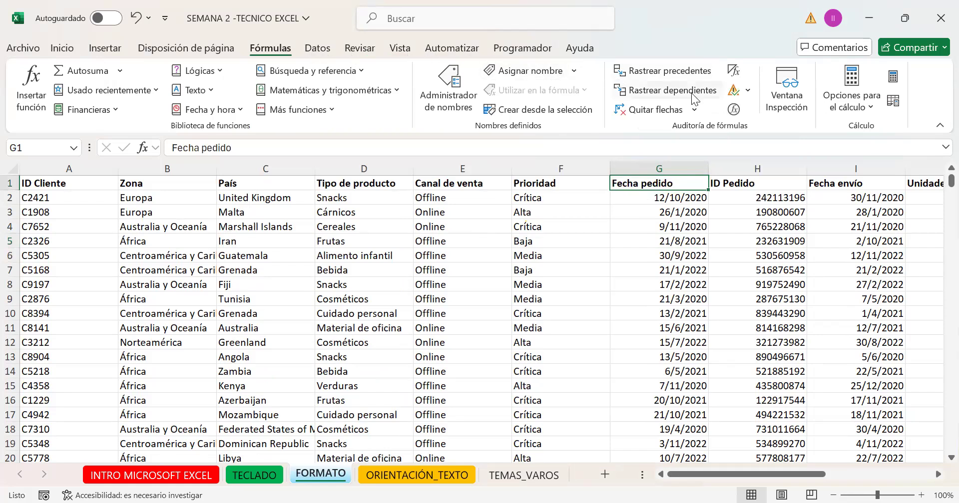
left_click(400, 48)
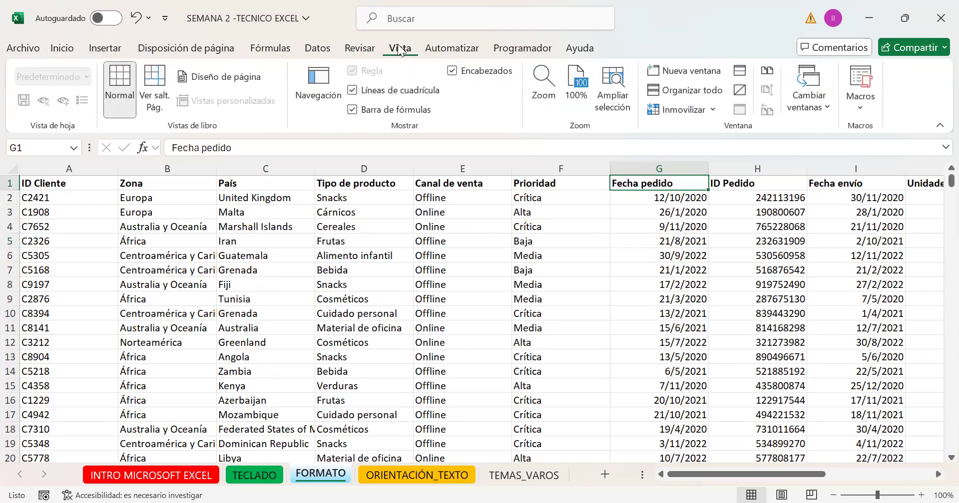
left_click(713, 109)
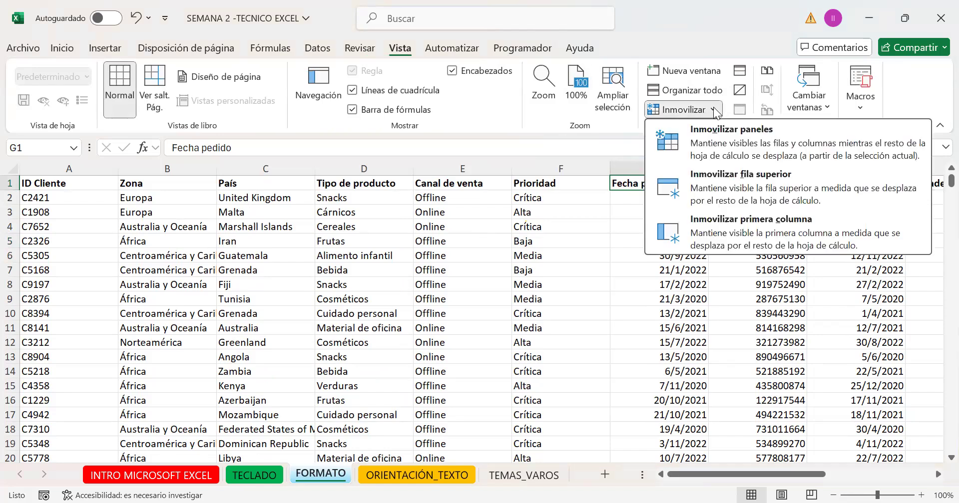
left_click(716, 179)
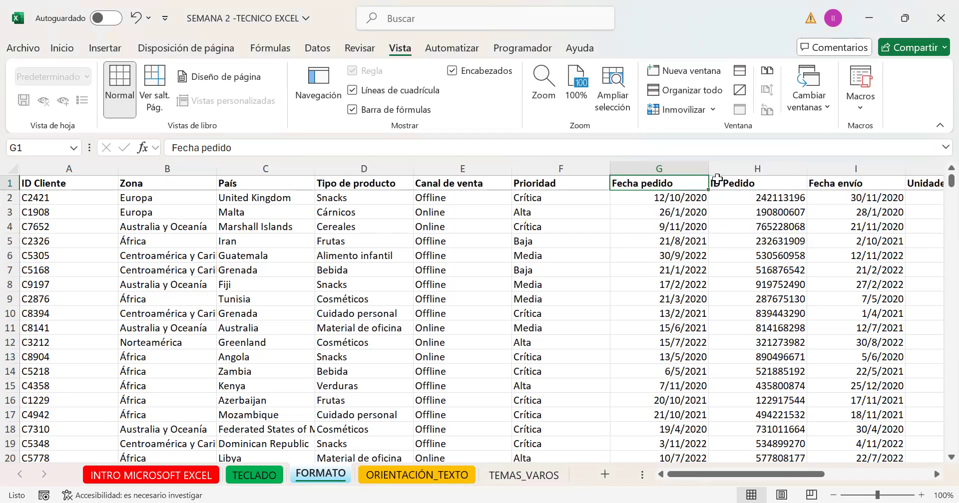
scroll(616, 266, "down", 3)
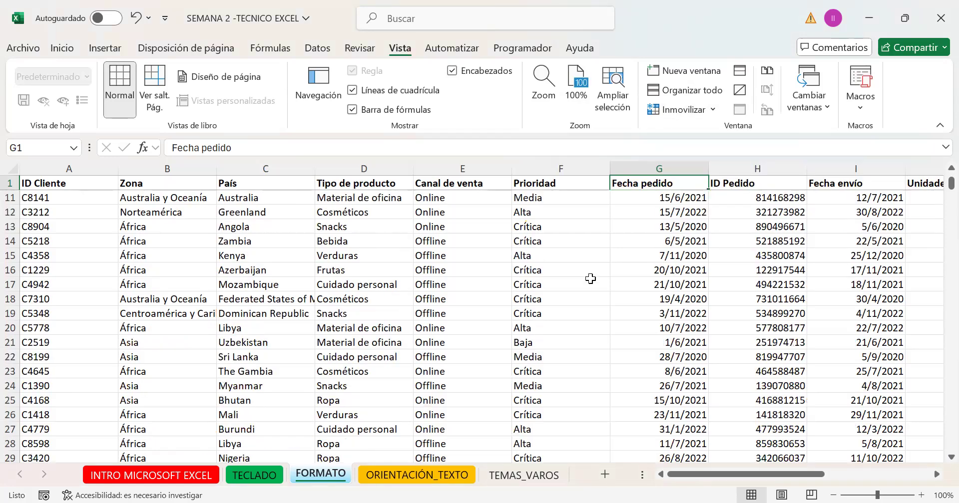
scroll(589, 276, "down", 6)
scroll(499, 294, "down", 4)
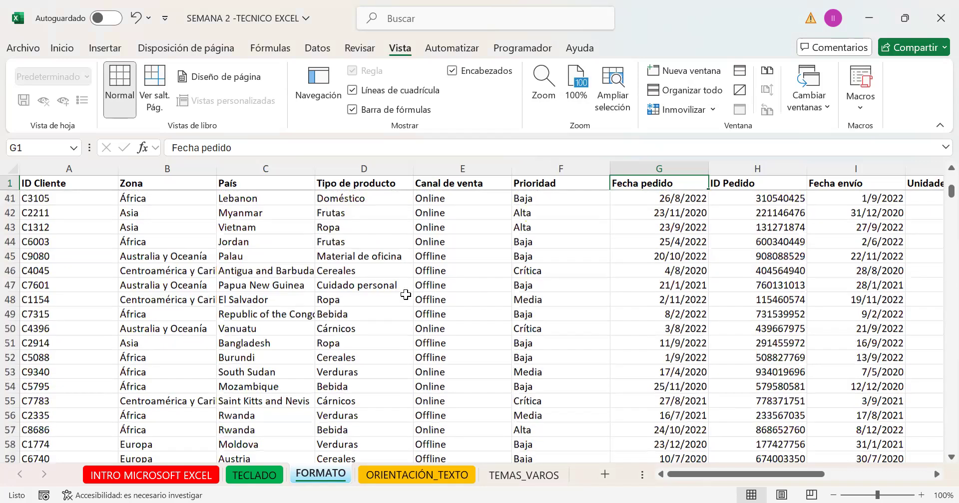
scroll(480, 304, "up", 4)
scroll(270, 292, "up", 4)
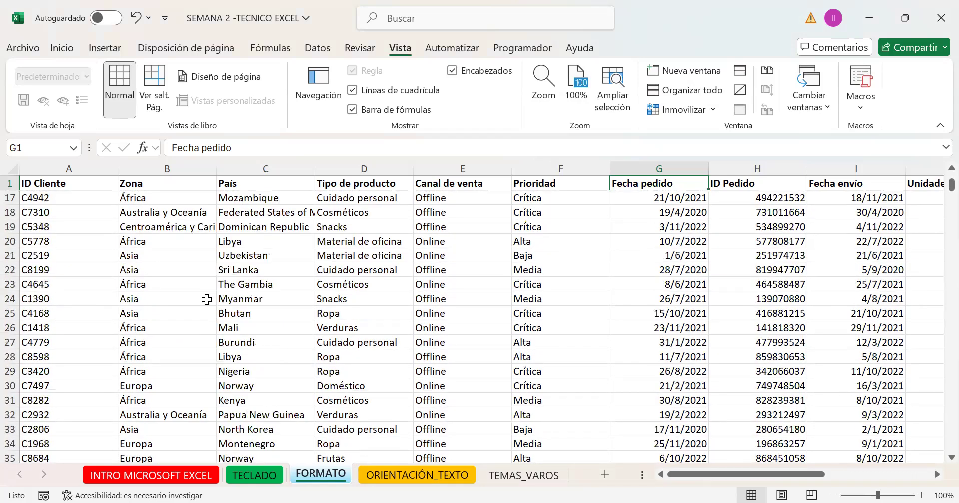
scroll(235, 319, "down", 3)
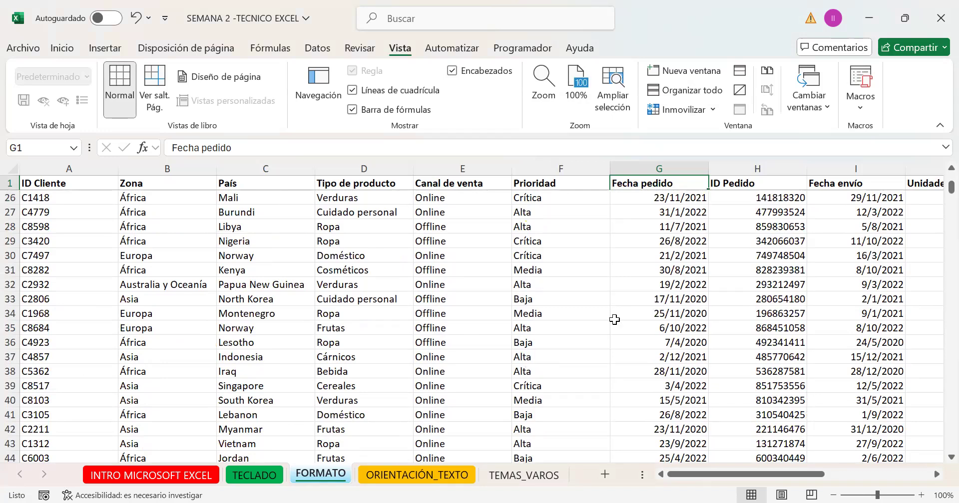
Select a block of records from F39, reduce the selection to G21, and release the frozen header row with Movilizar paneles.
left_click_drag(561, 386, 925, 145)
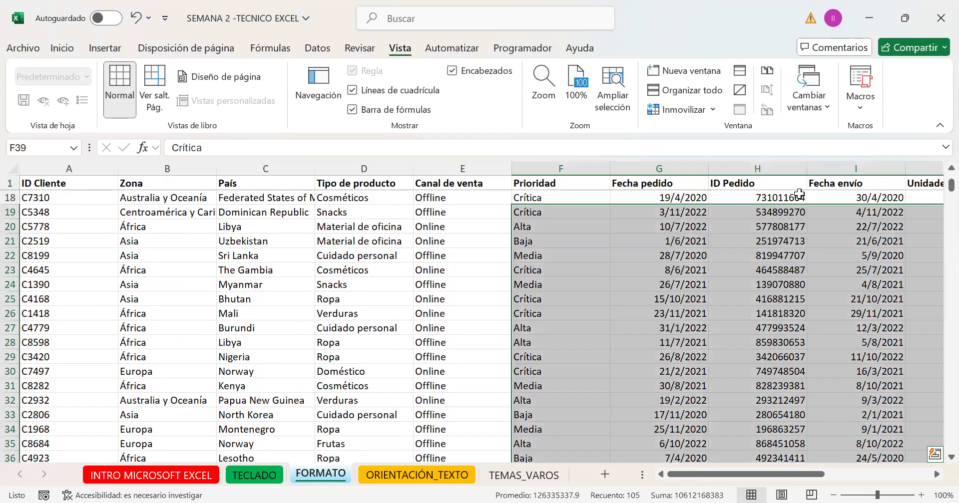
left_click(659, 241)
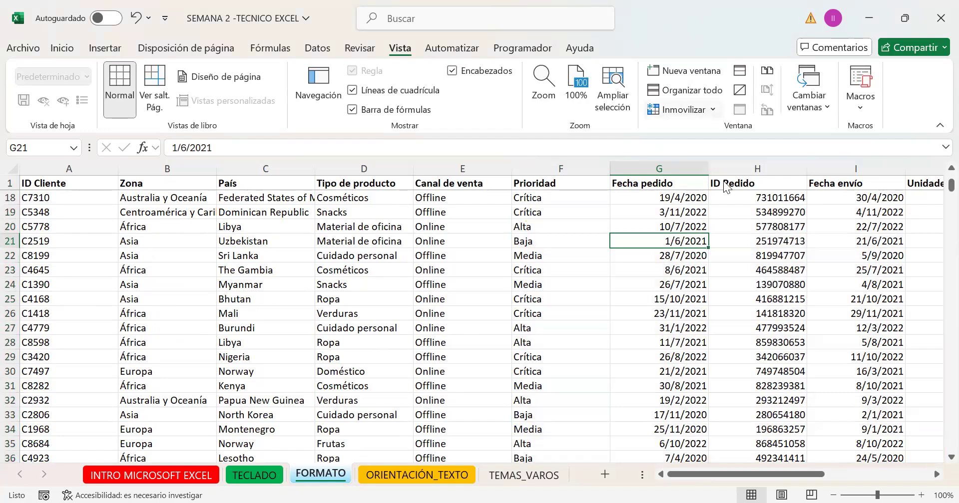
left_click(684, 109)
left_click(723, 150)
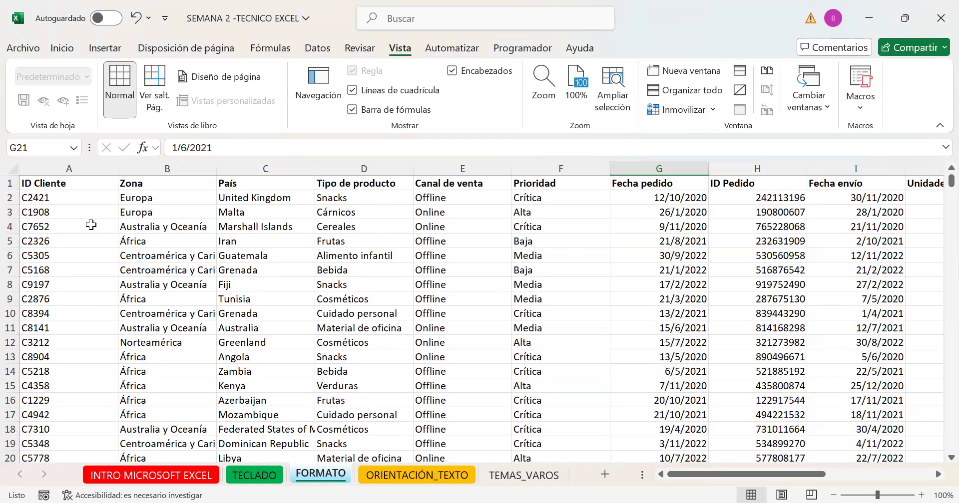
Preview the Dar formato como tabla styles and select the whole data range A1:N1001 of the FORMATO sheet.
left_click(67, 48)
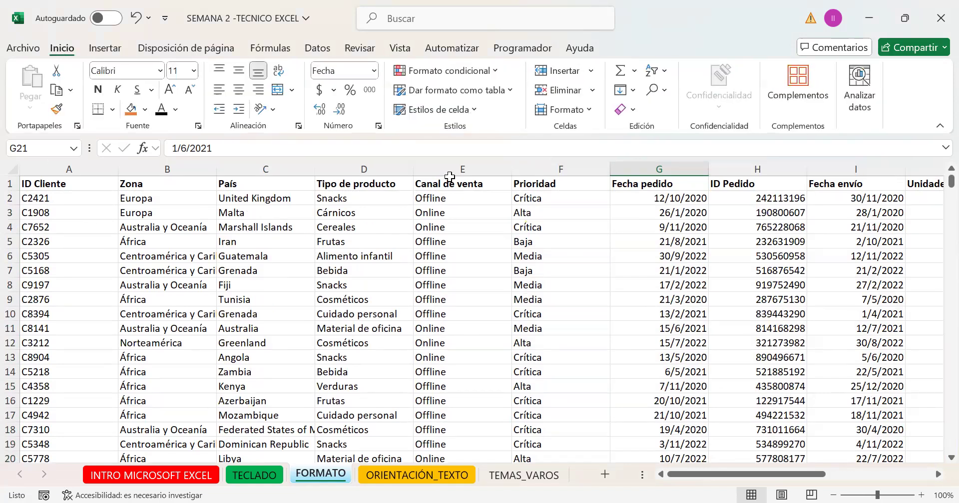
left_click(487, 92)
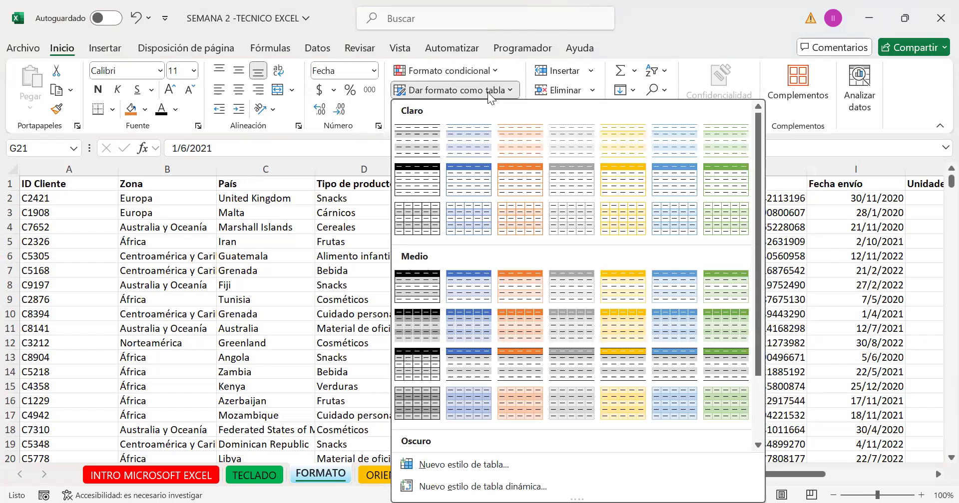
left_click_drag(115, 183, 915, 262)
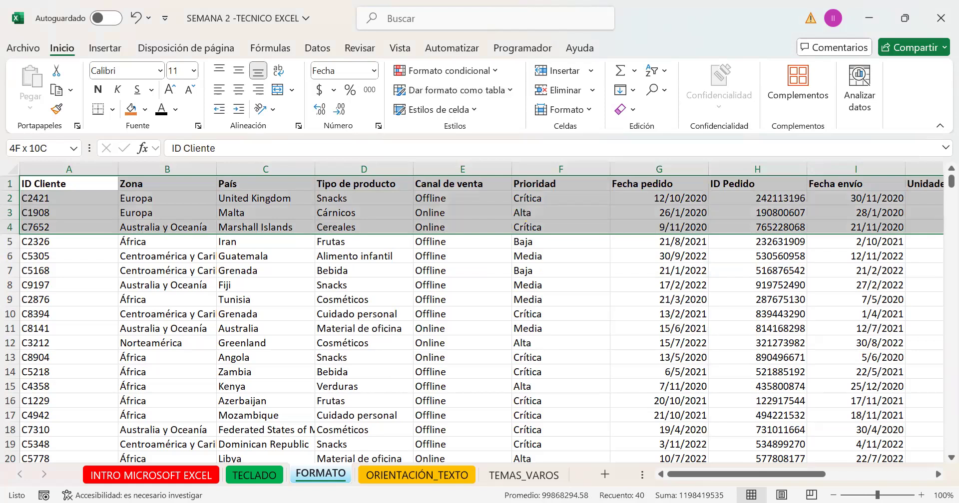
key("ctrl+shift+End")
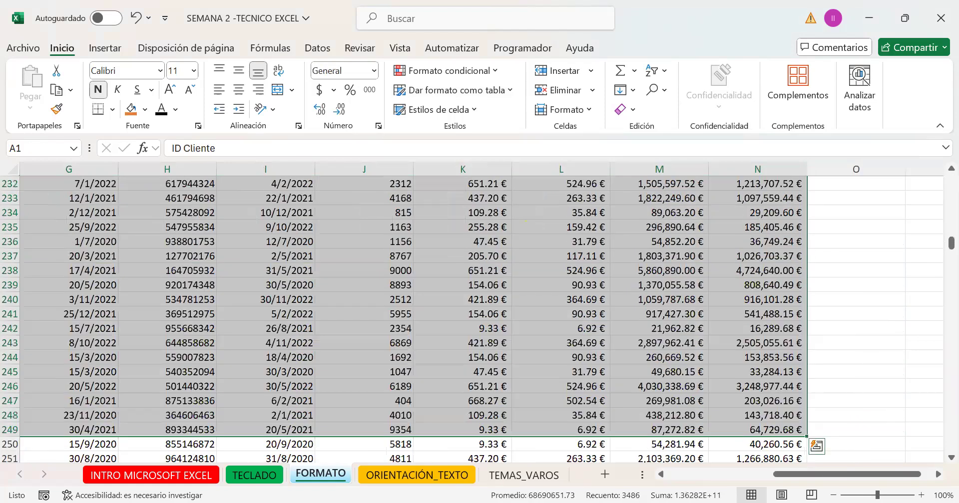
key("ctrl+shift+Down")
left_click_drag(817, 478, 711, 477)
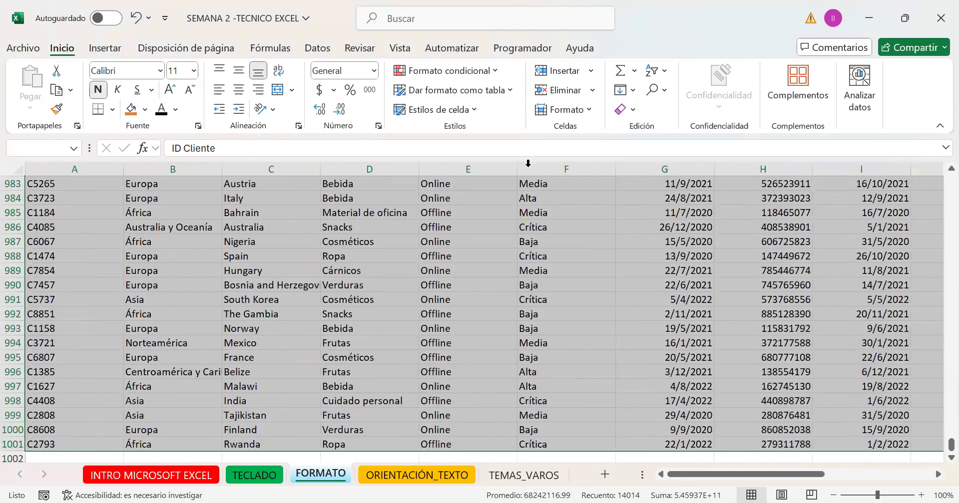
Format range A1:N1001 as a table with headers, using the light orange style with a solid header row.
left_click(471, 93)
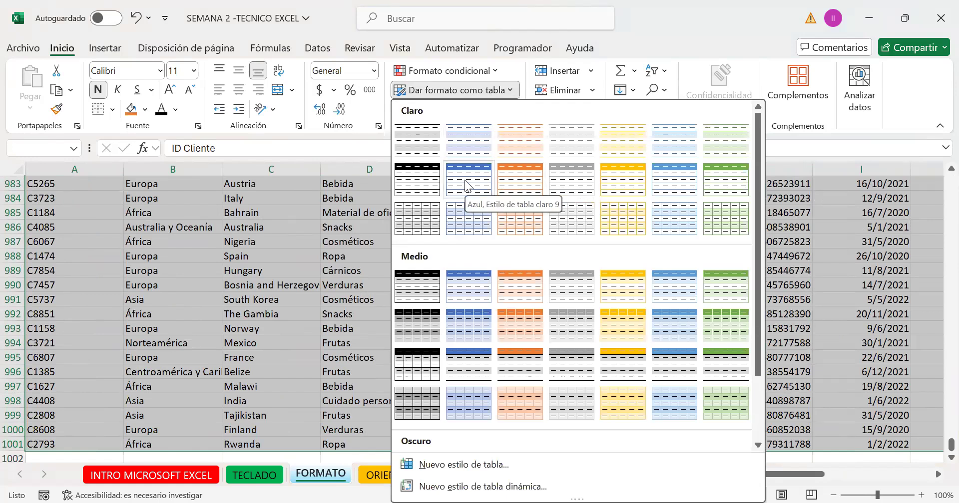
left_click(516, 189)
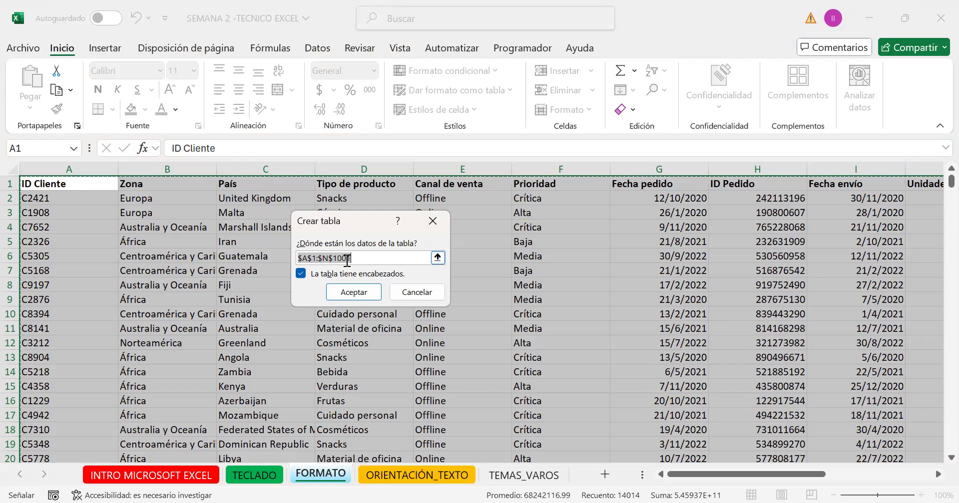
left_click(360, 257)
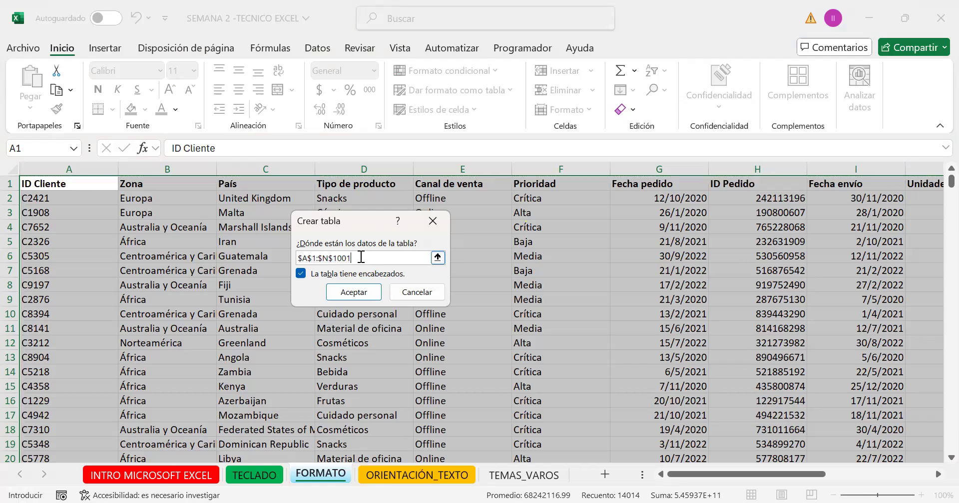
key("Return")
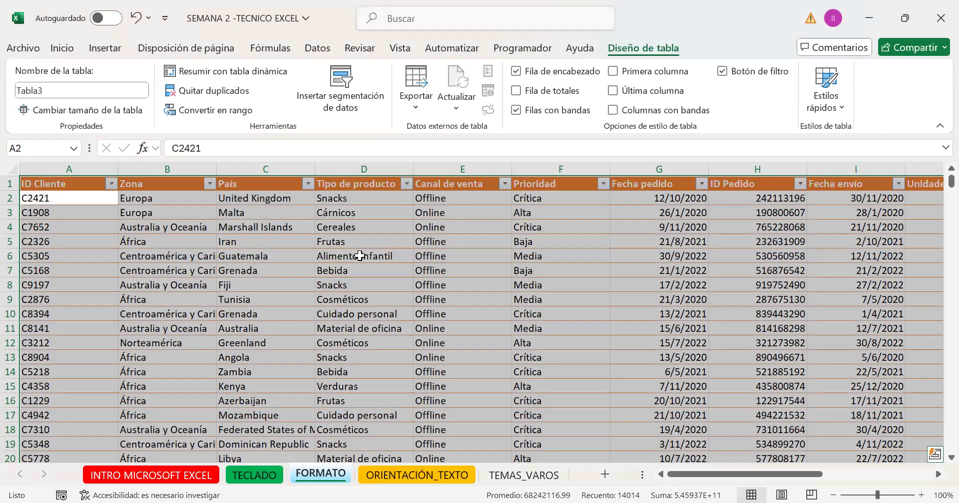
Undo the table formatting and try the create-table command on the same range, cancelling it.
key("ctrl+z")
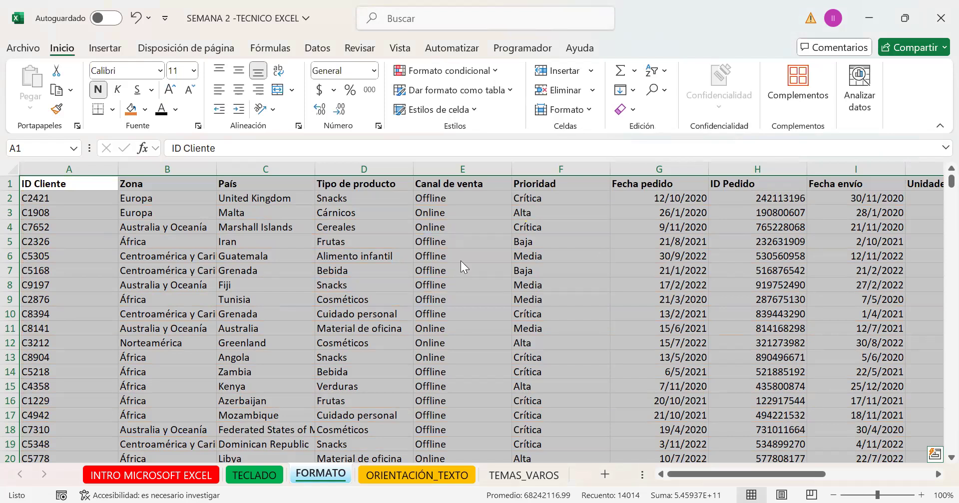
key("ctrl+t")
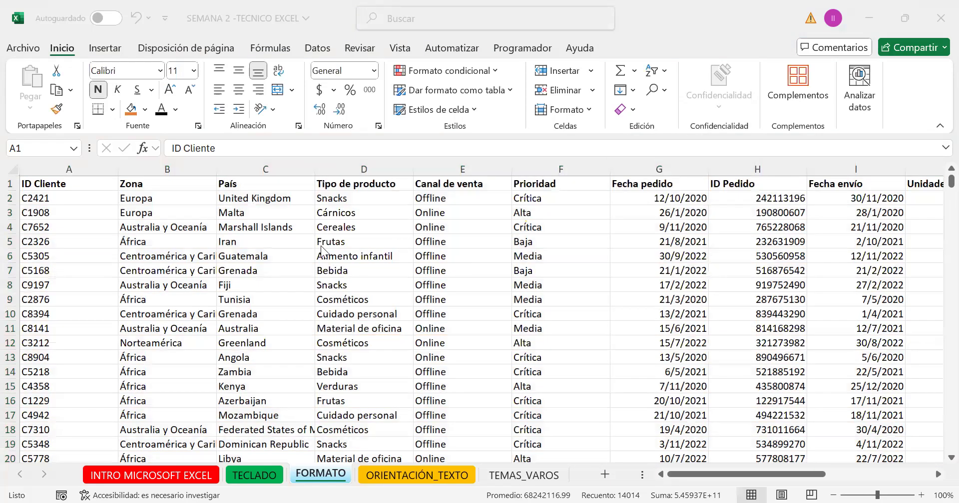
key("Escape")
left_click(68, 181)
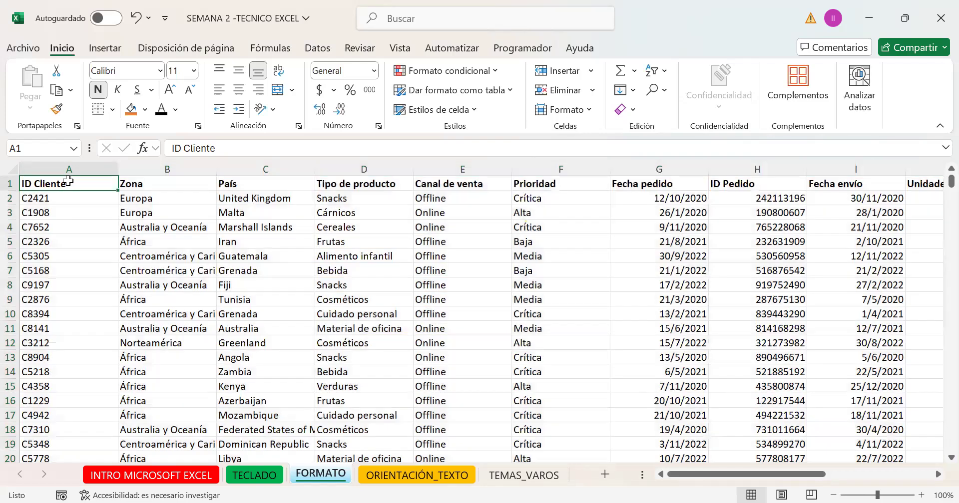
key("ctrl+shift+End")
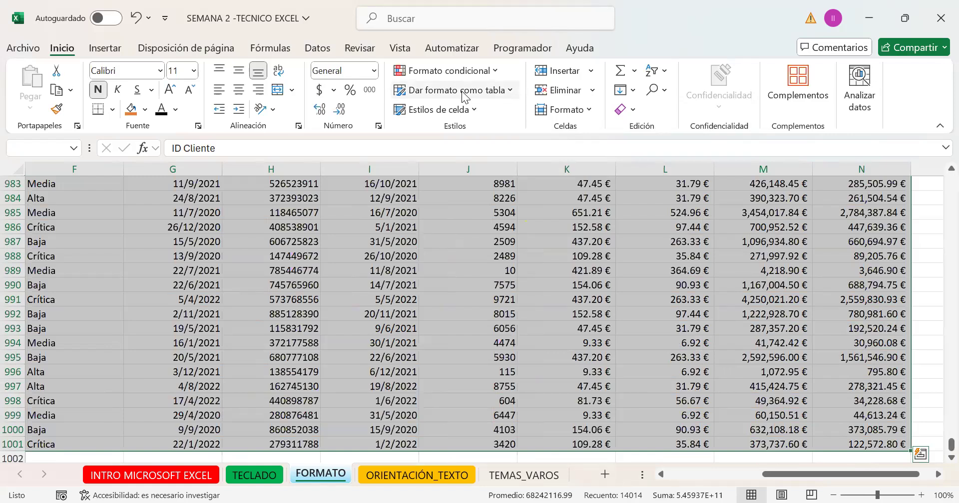
left_click(465, 94)
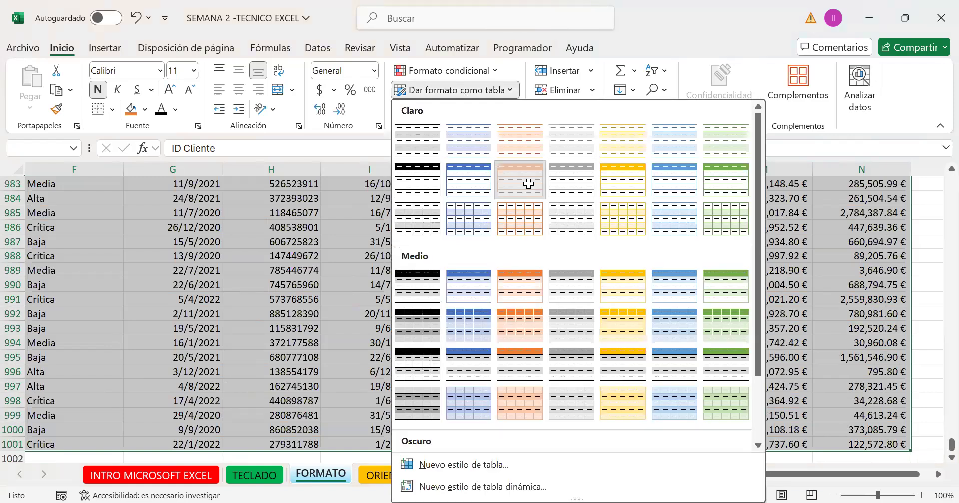
left_click(529, 184)
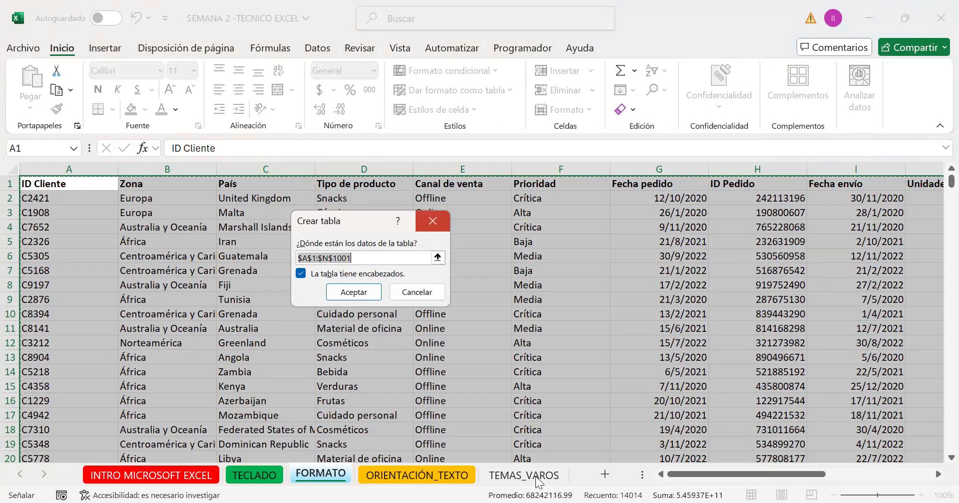
key("Escape")
Write the note "CTRL +T" in cell O7, just beside the FORMATO data.
left_click_drag(761, 472, 882, 478)
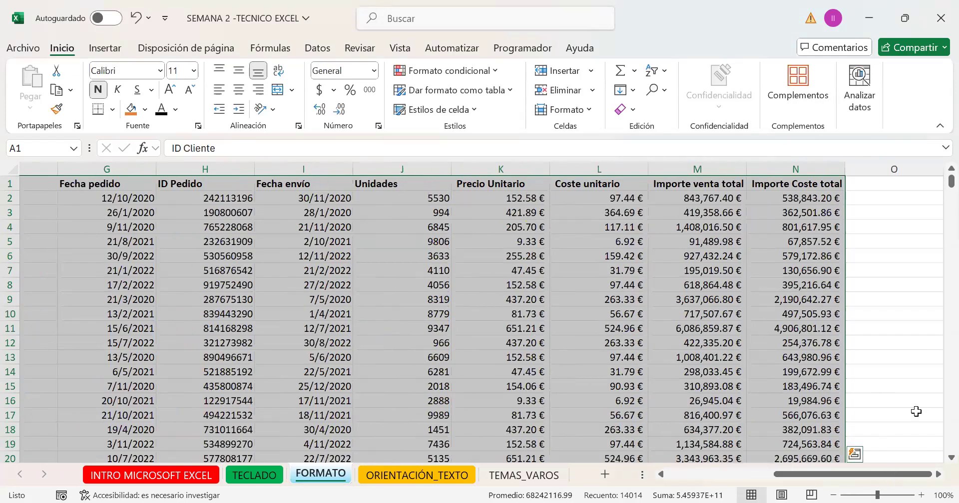
left_click(875, 264)
type("C")
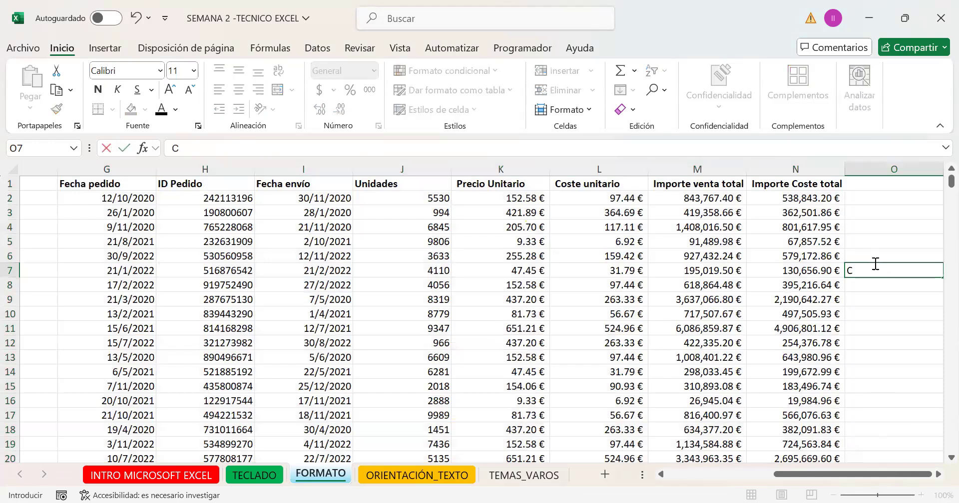
type("TRL +T")
Try to create a table from a cell inside the data and correct the proposed range, then cancel it.
left_click(199, 273)
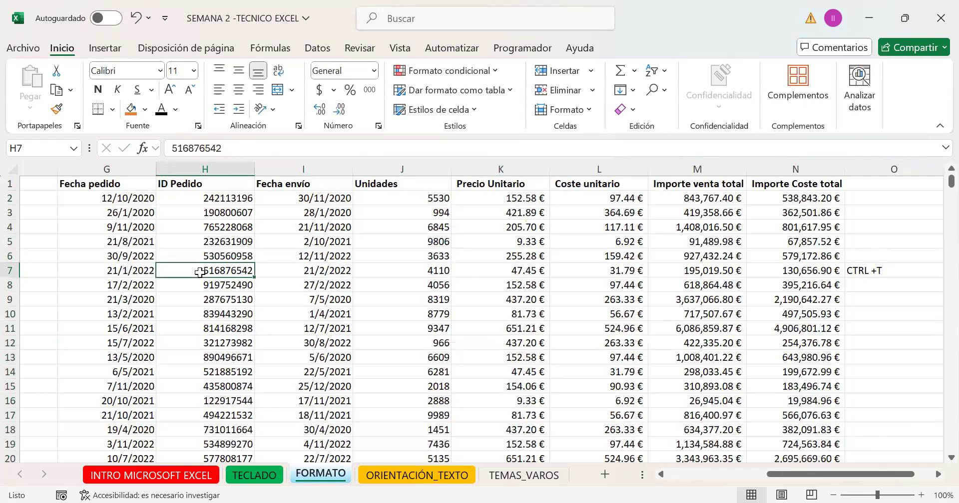
key("ctrl+t")
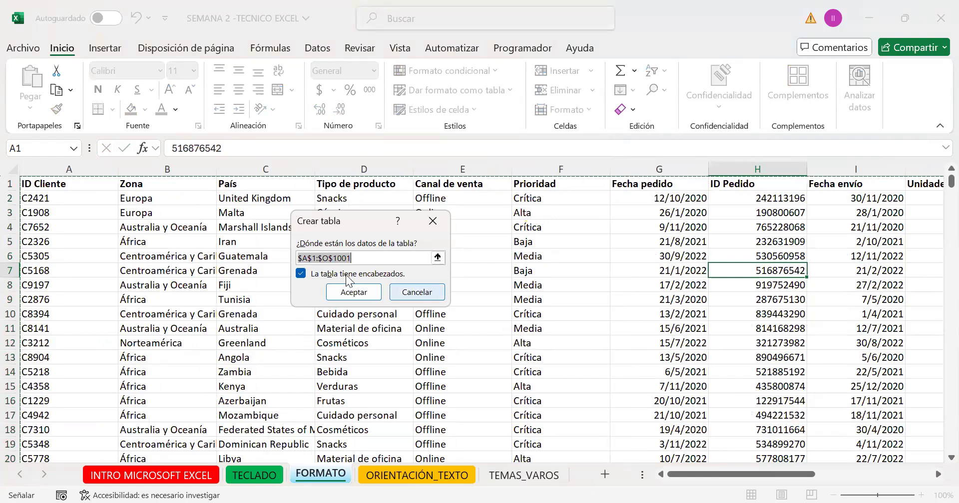
left_click_drag(722, 470, 839, 472)
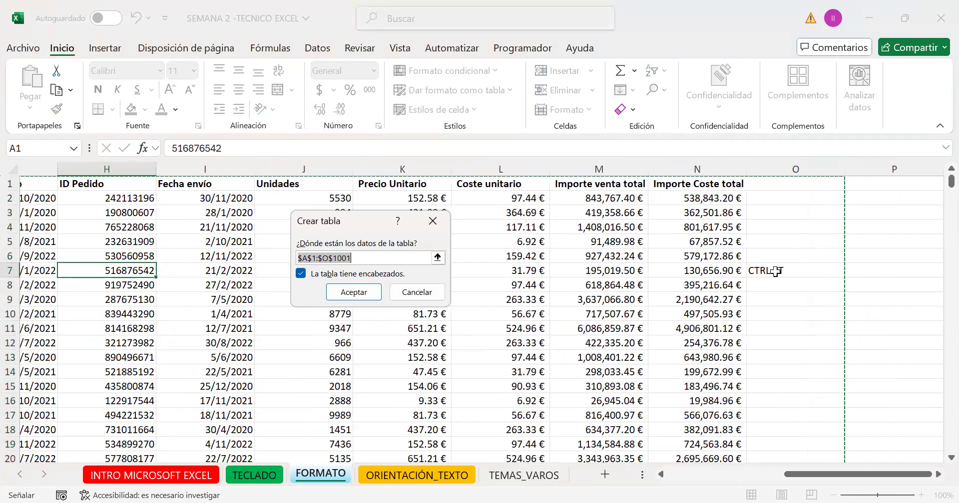
left_click(325, 258)
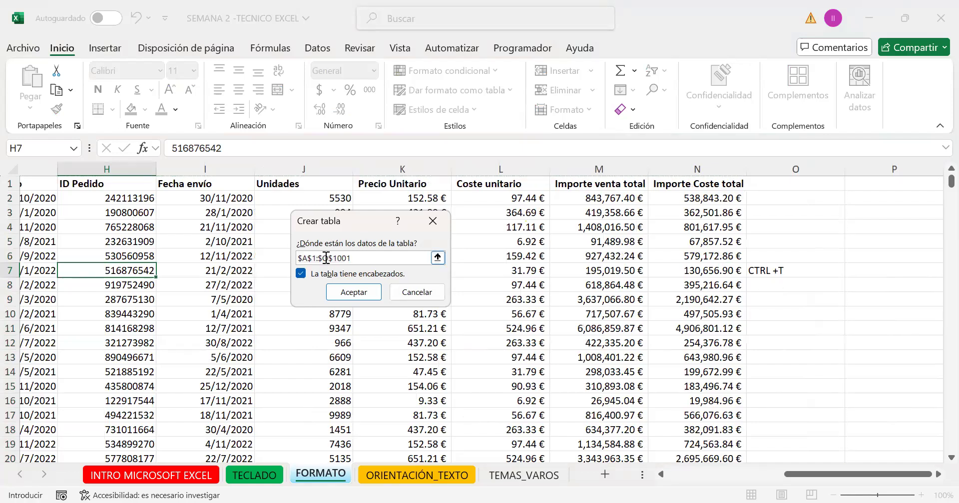
key("BackSpace")
type("1")
key("Left")
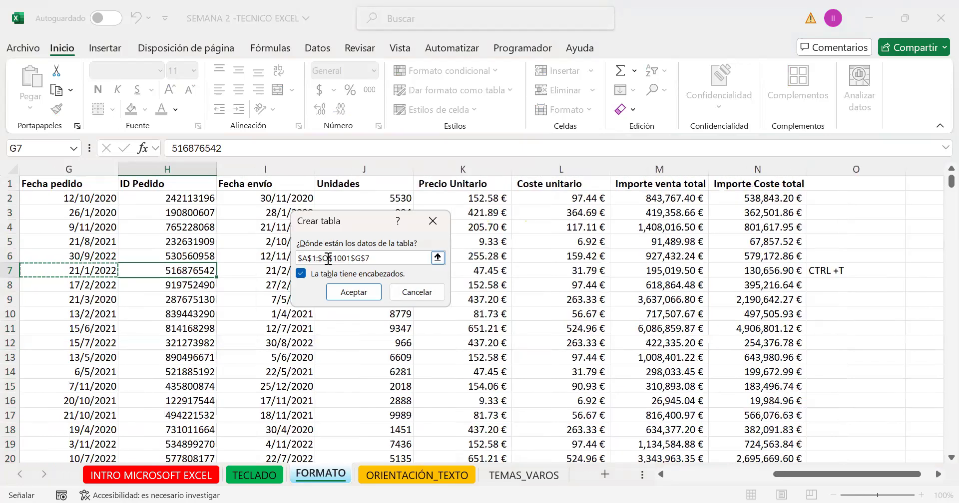
key("Left")
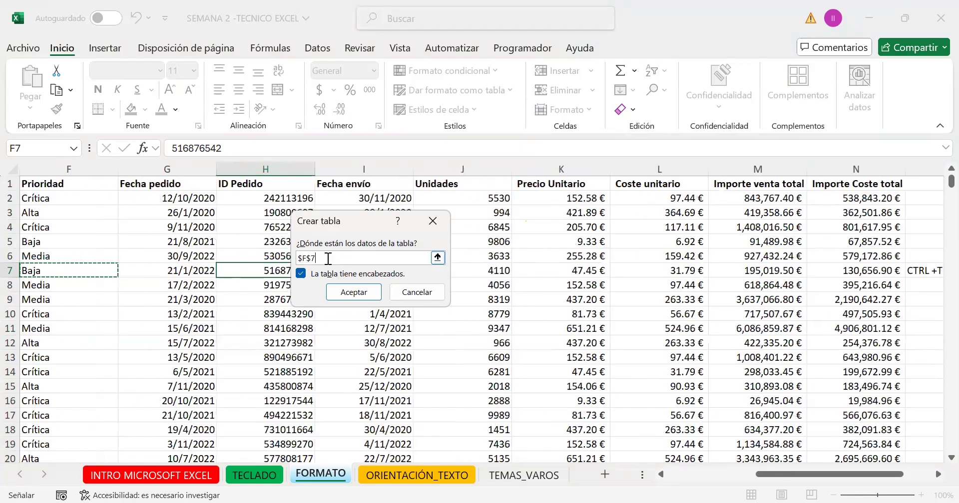
key("ctrl+z")
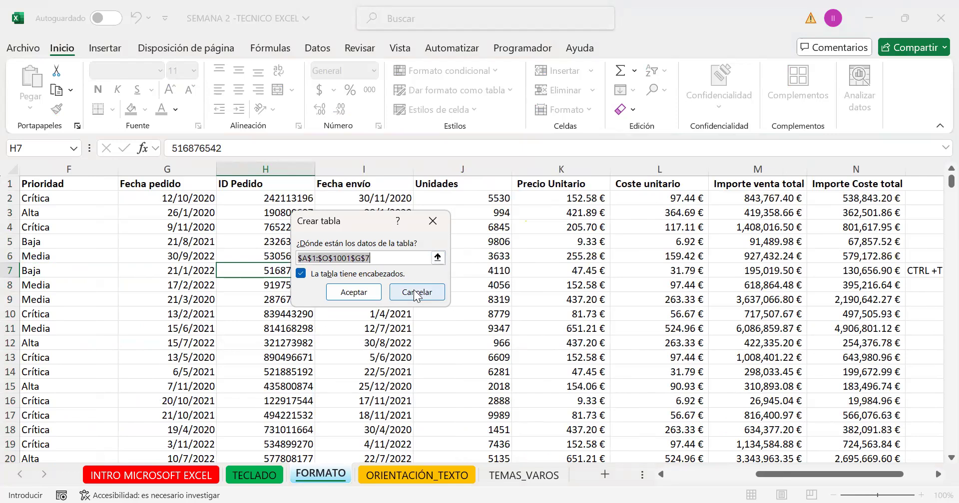
key("Escape")
Delete the "CTRL +T" note from cell O7.
left_click(914, 271)
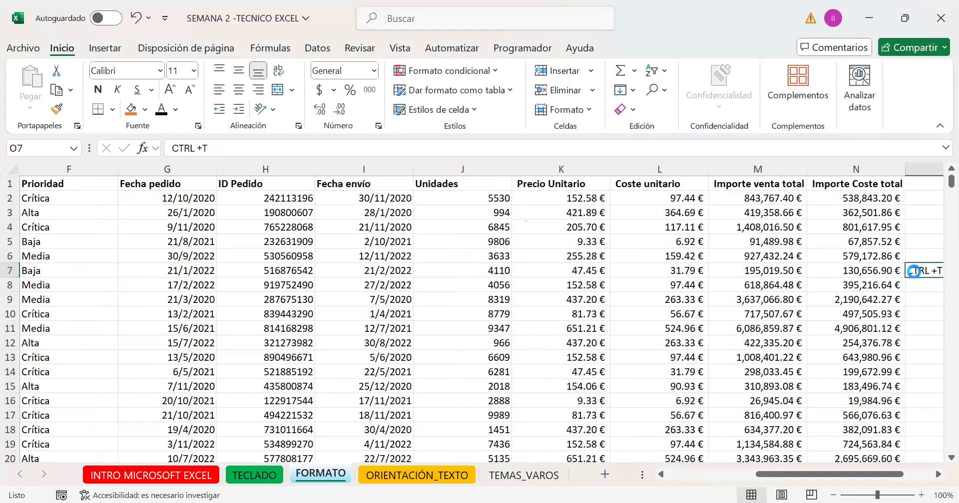
key("Delete")
Format range A1:N1001 as a table with headers, using the light orange style with a solid header row.
left_click_drag(874, 474, 151, 248)
left_click_drag(55, 184, 939, 203)
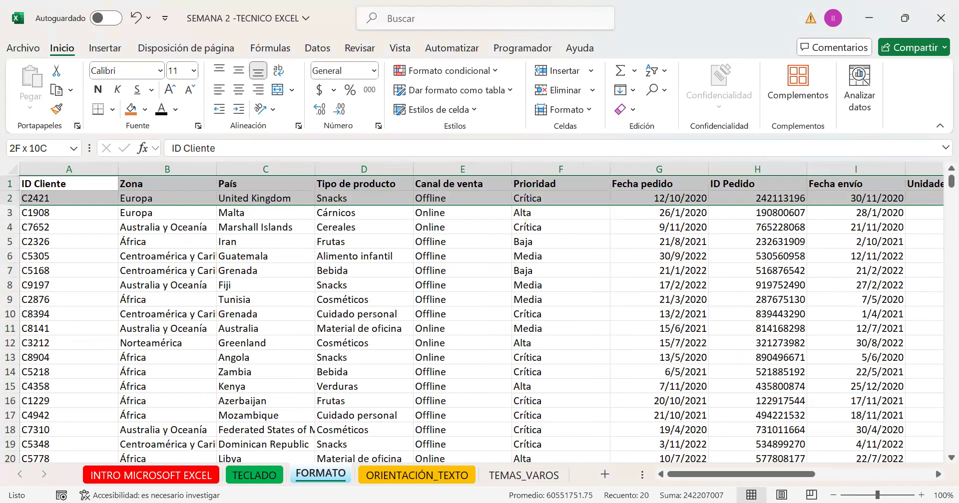
left_click_drag(939, 202, 350, 475)
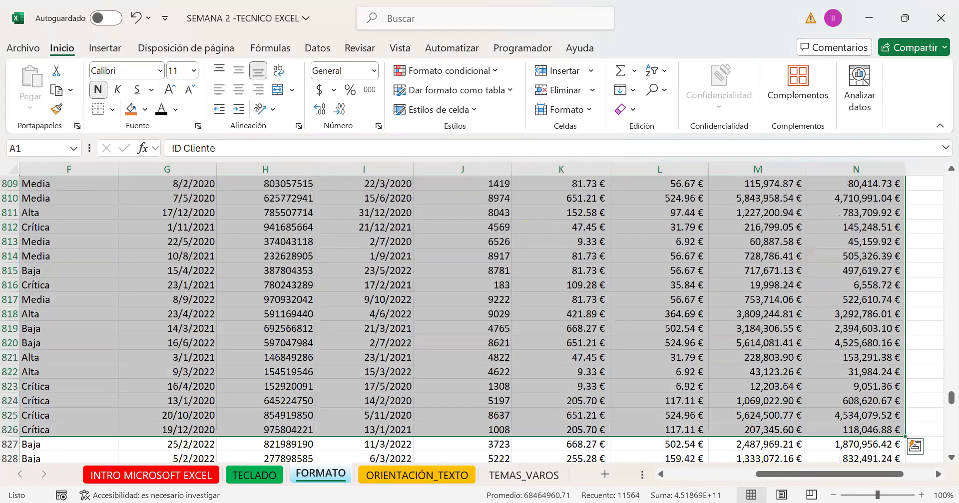
key("ctrl+shift+Down")
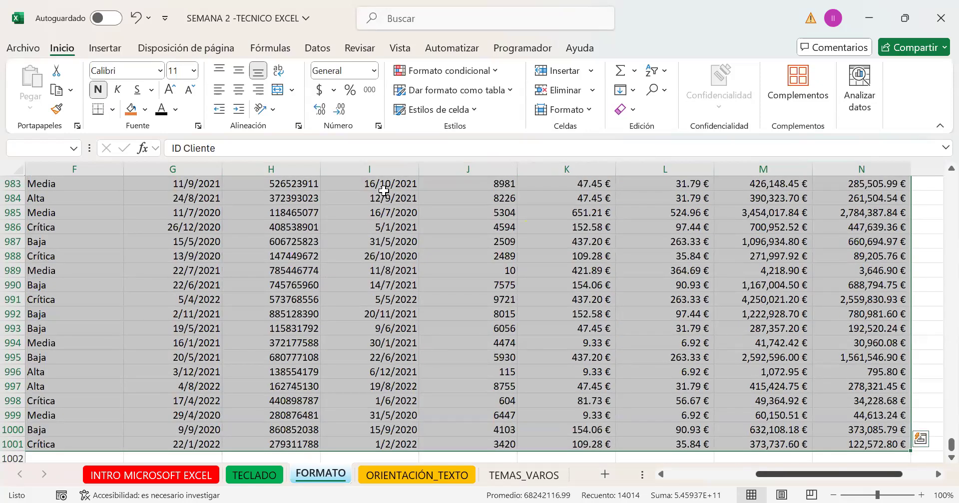
left_click(466, 95)
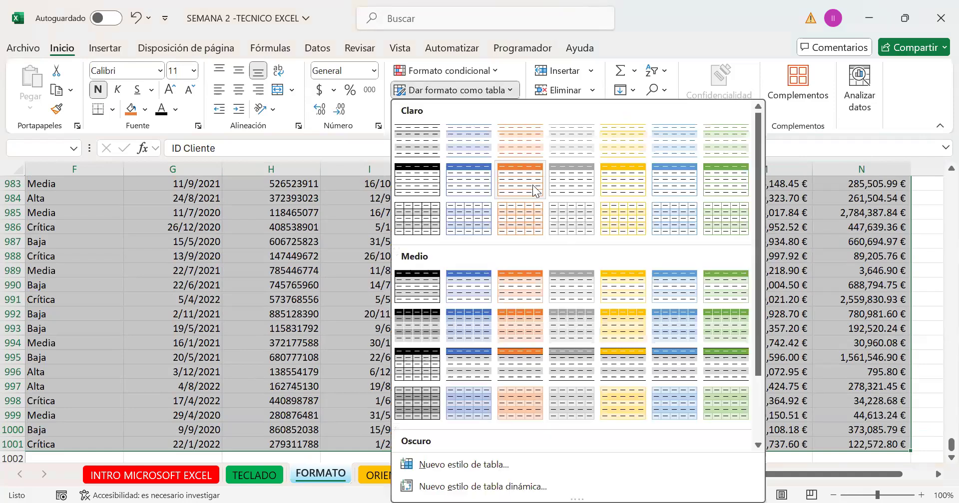
left_click(533, 185)
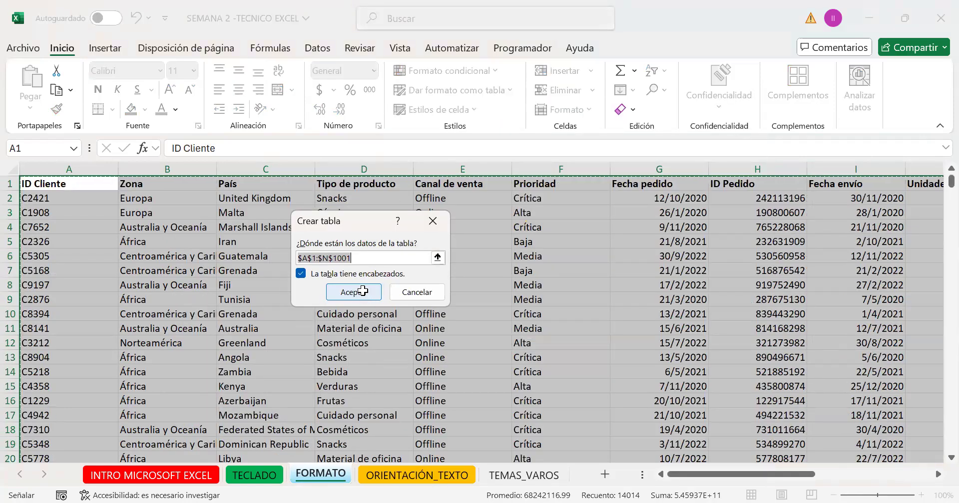
left_click(363, 290)
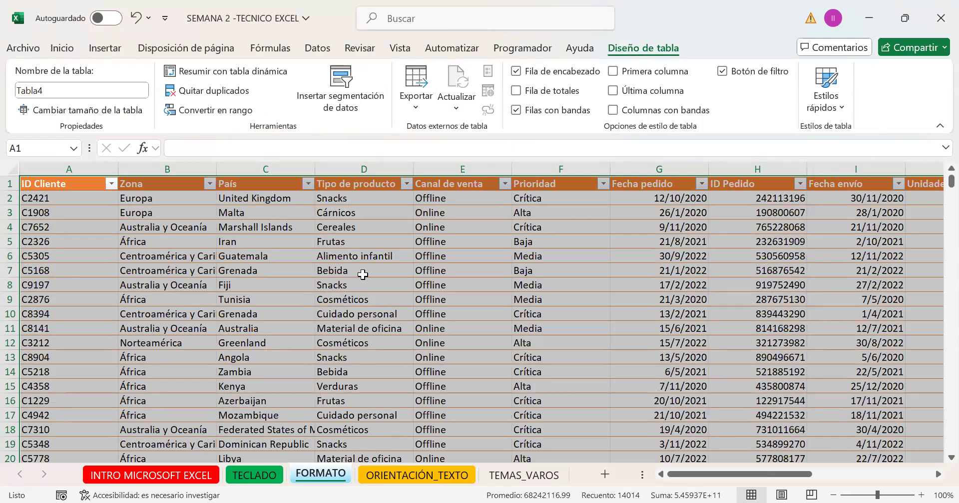
Try the light table styles with solid black, blue and gold header rows on the table.
left_click(834, 110)
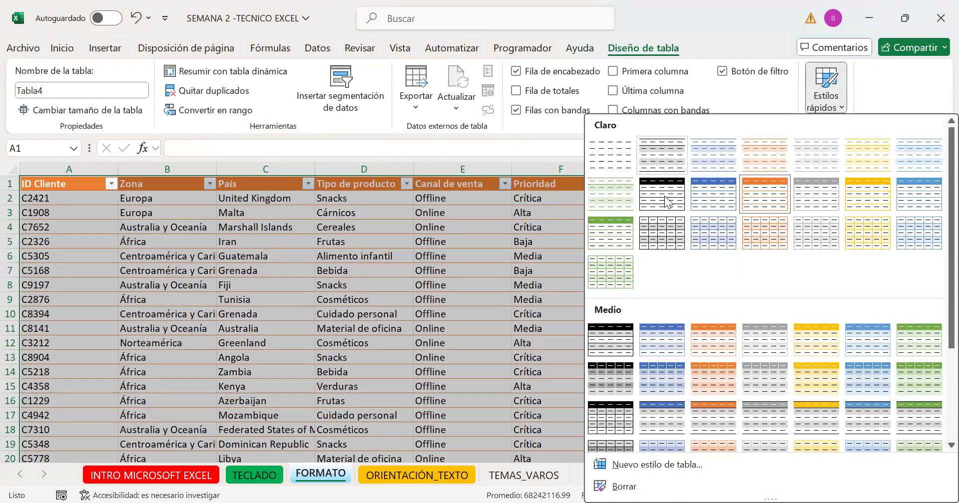
left_click(664, 196)
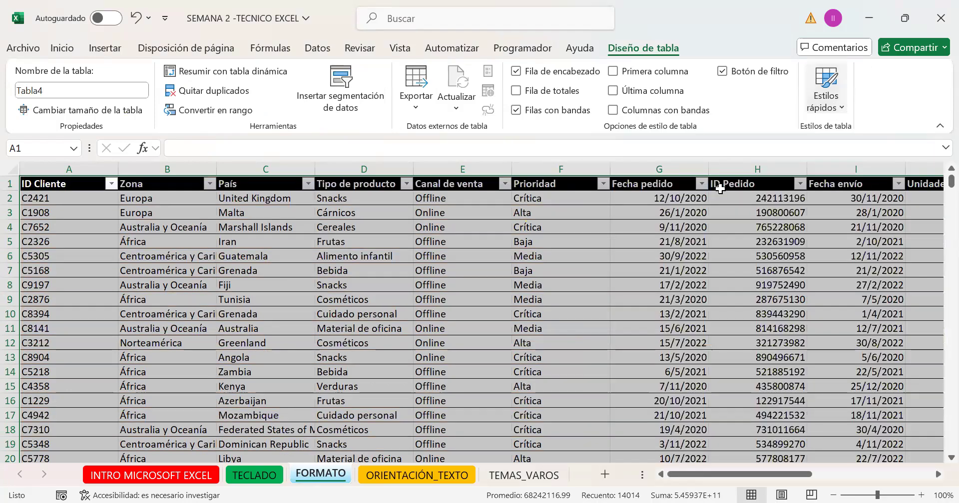
left_click(720, 189)
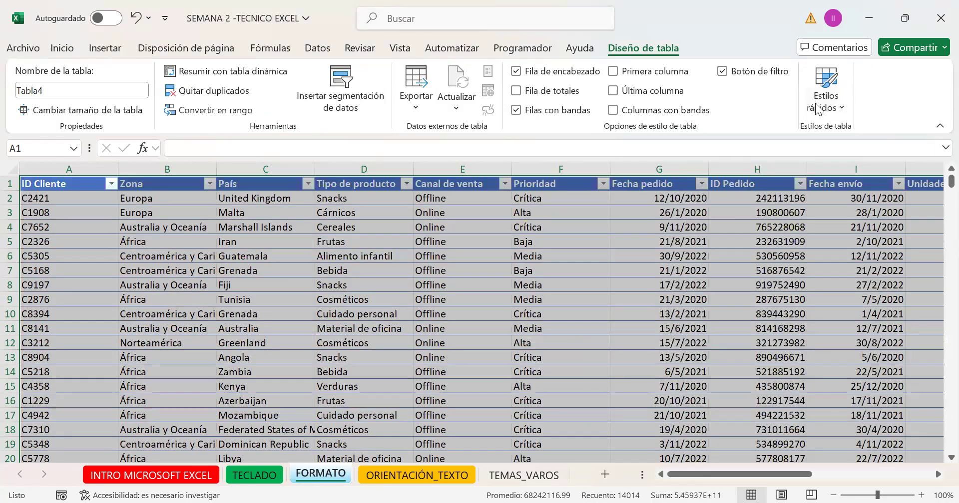
left_click(867, 206)
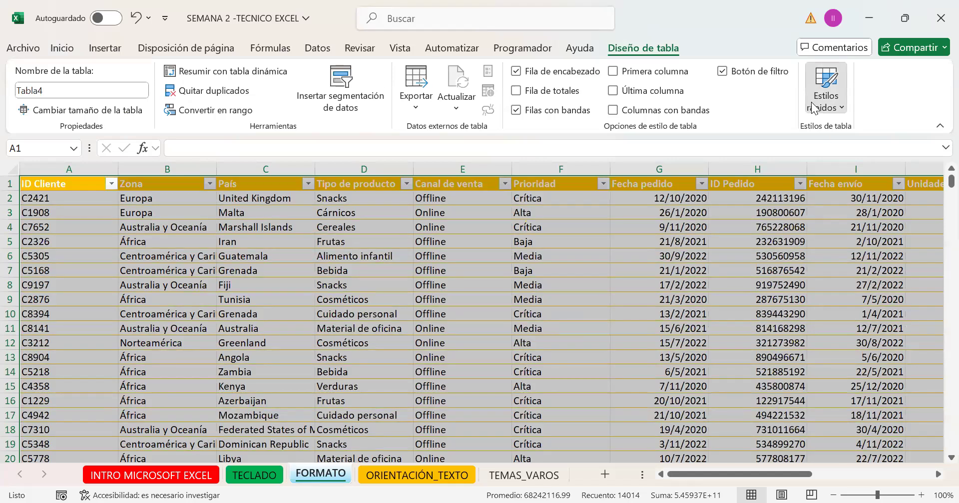
Try the medium black and green banded styles and the dark gold and dark green styles on the table.
left_click(813, 107)
left_click(707, 345)
left_click(825, 107)
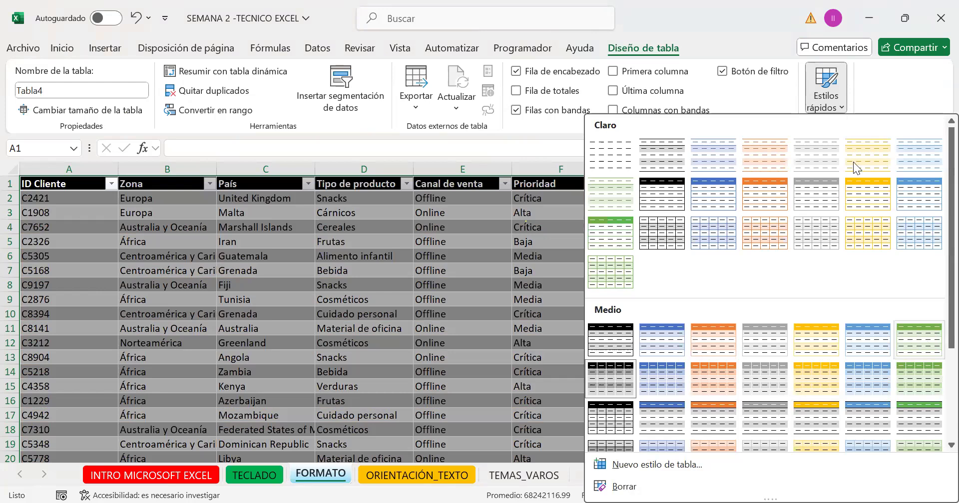
scroll(938, 407, "down", 3)
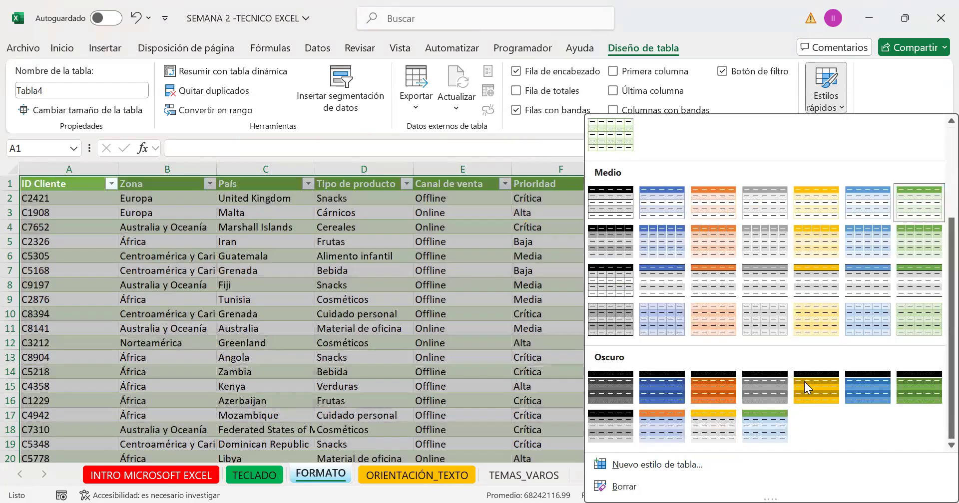
left_click(819, 390)
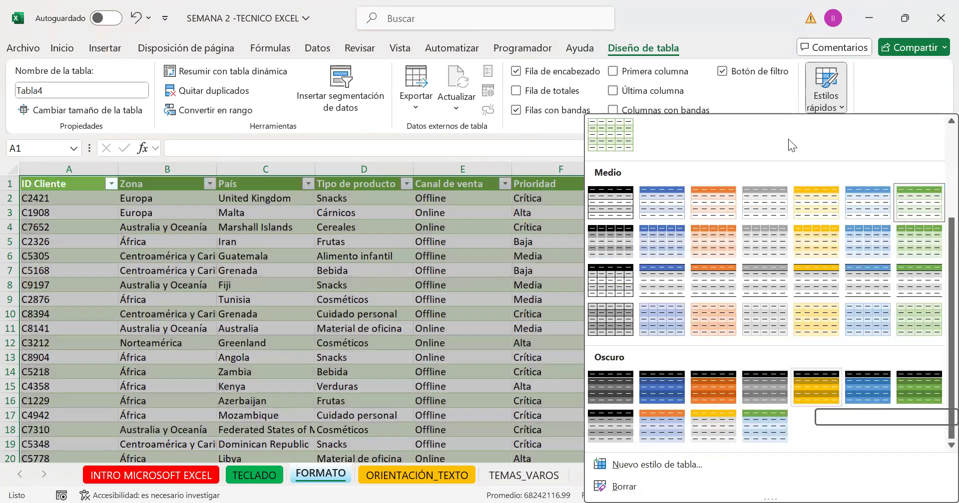
left_click(828, 105)
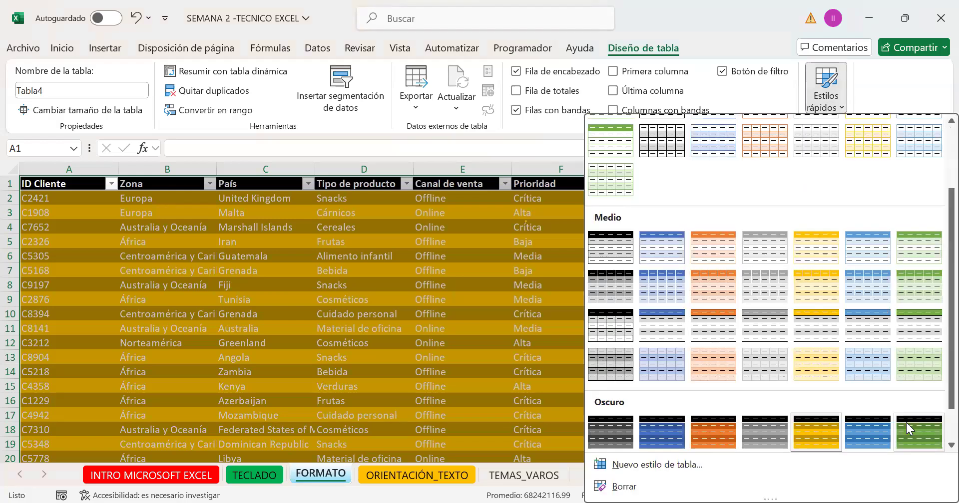
left_click(909, 428)
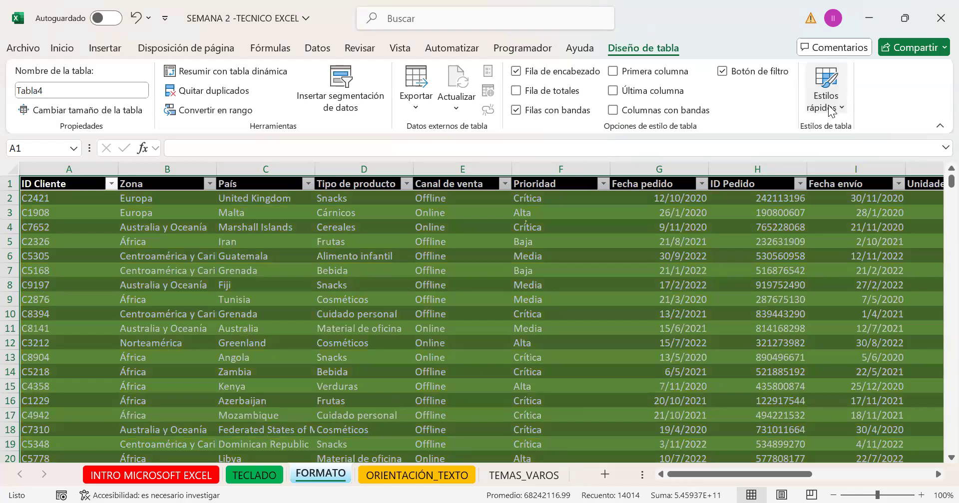
Apply the medium green banded style from the first Medio row to the table and select cells B5:B6.
left_click(829, 109)
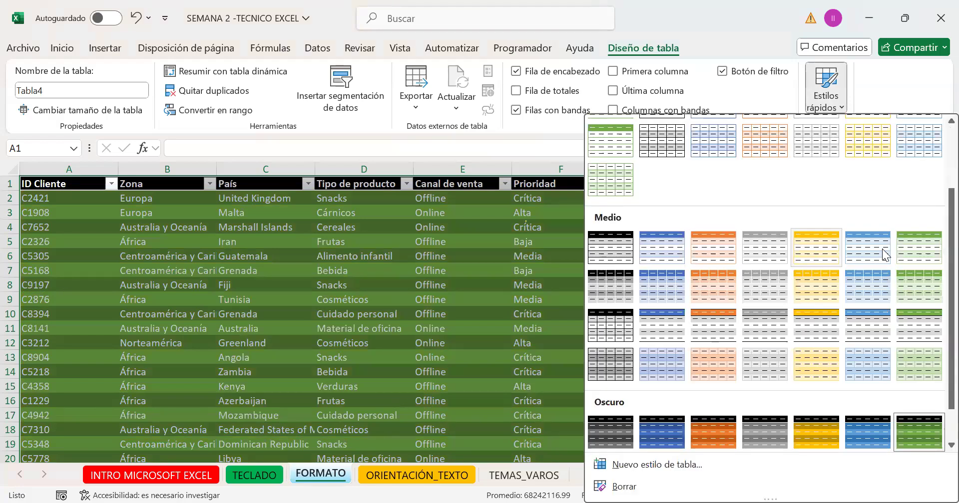
left_click(911, 249)
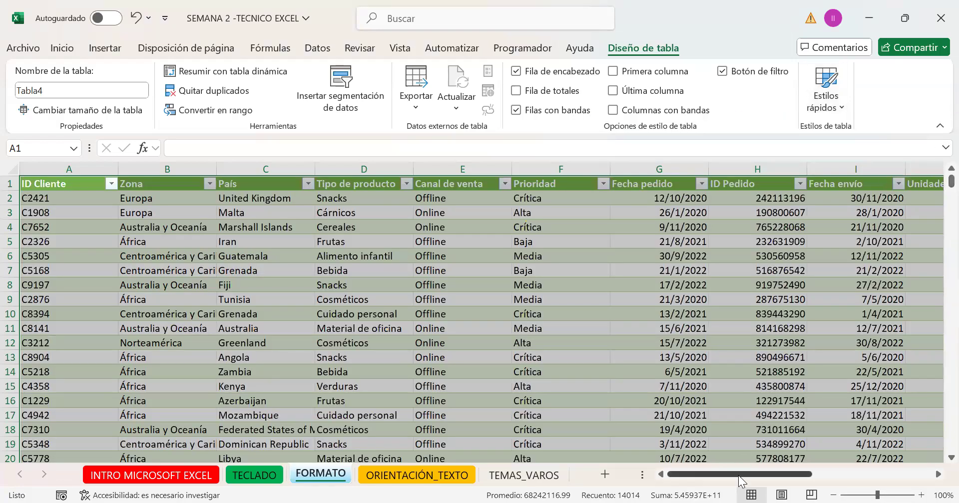
left_click_drag(739, 475, 619, 464)
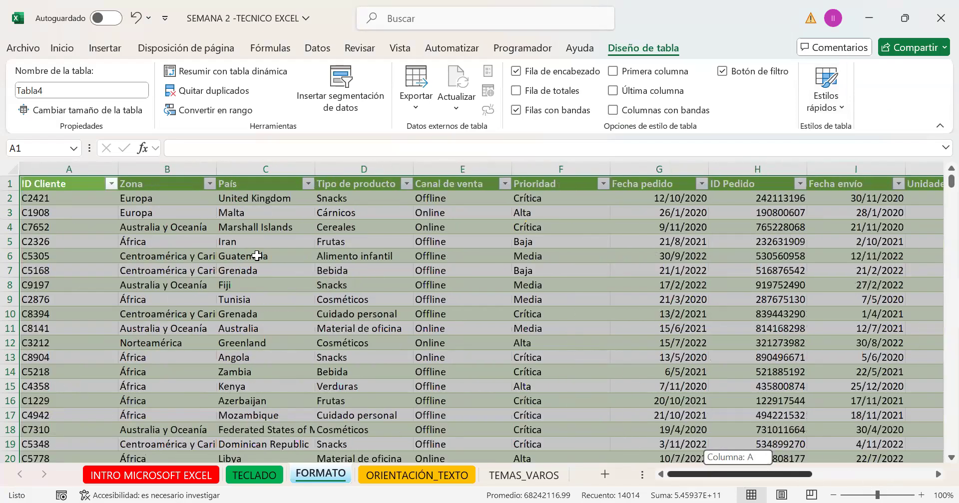
left_click_drag(207, 252, 144, 248)
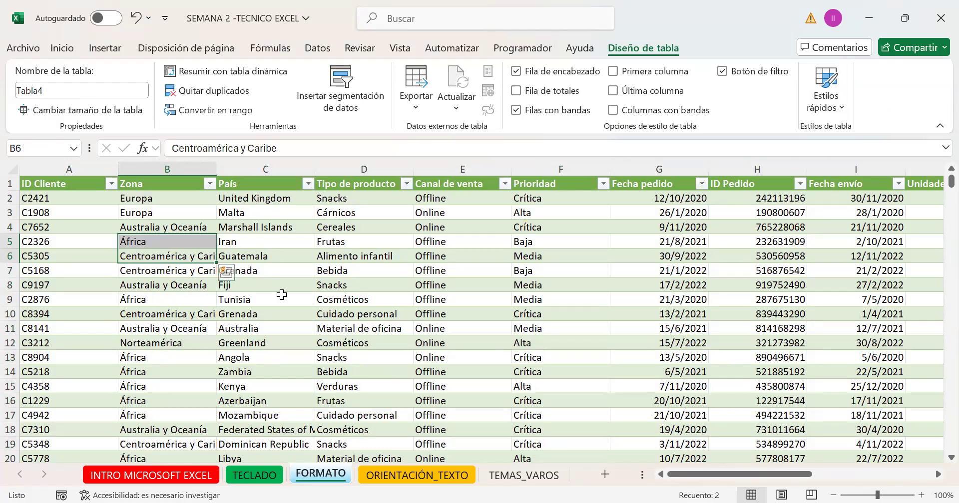
key("alt+Tab")
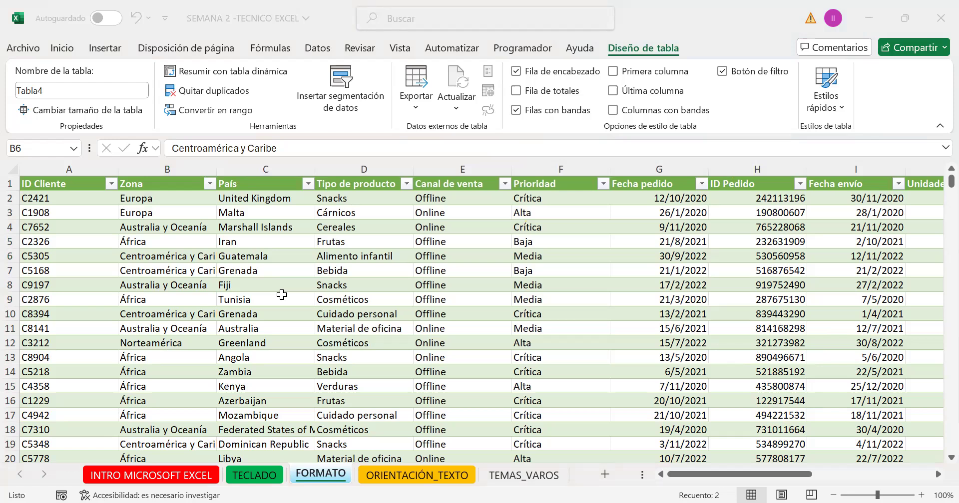
left_click(306, 255)
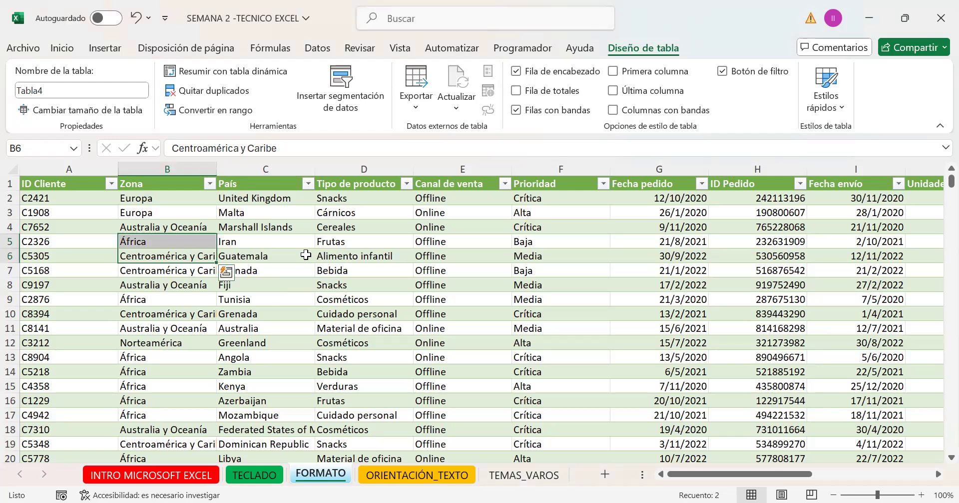
Select the whole table, then undo all its style changes and the conversion of range A1:N1001 into a table.
key("ctrl+a")
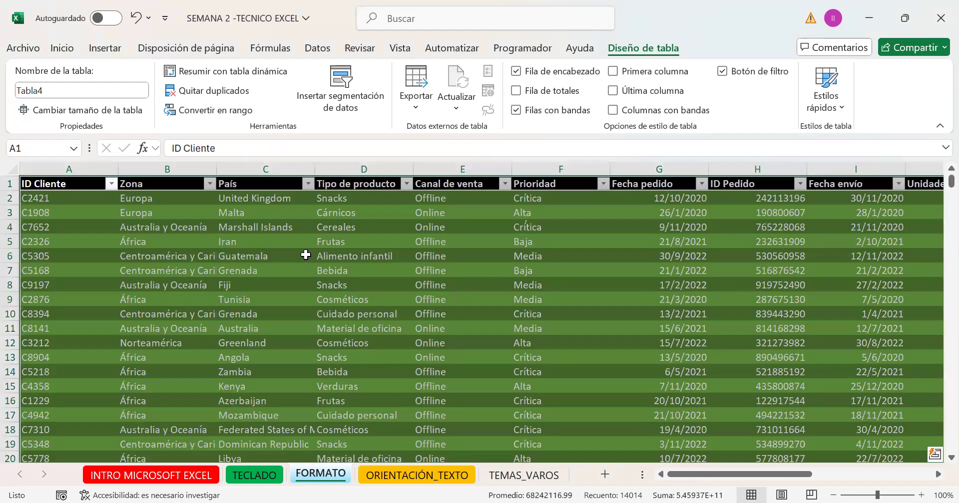
key("ctrl+z")
key("ctrl+z")
key("ctrl+z")
key("ctrl+z")
key("ctrl+z")
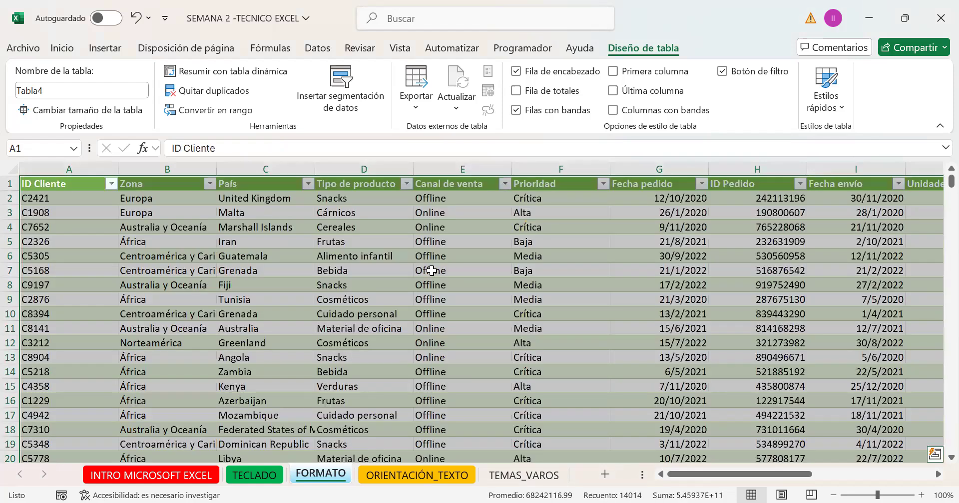
key("ctrl+z")
key("ctrl+z")
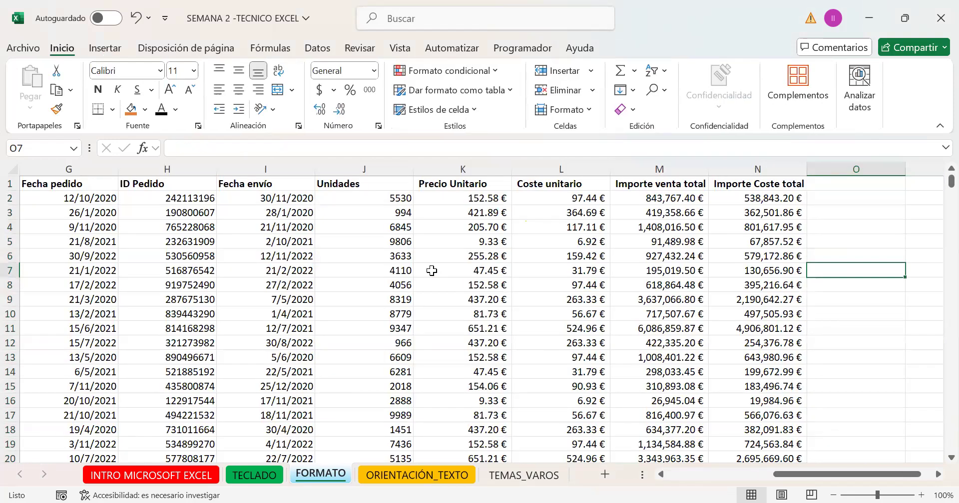
Try creating a table with headers from A1:N1001 starting at single cells H7 and D8, undoing the table each time.
left_click(136, 271)
key("ctrl+t")
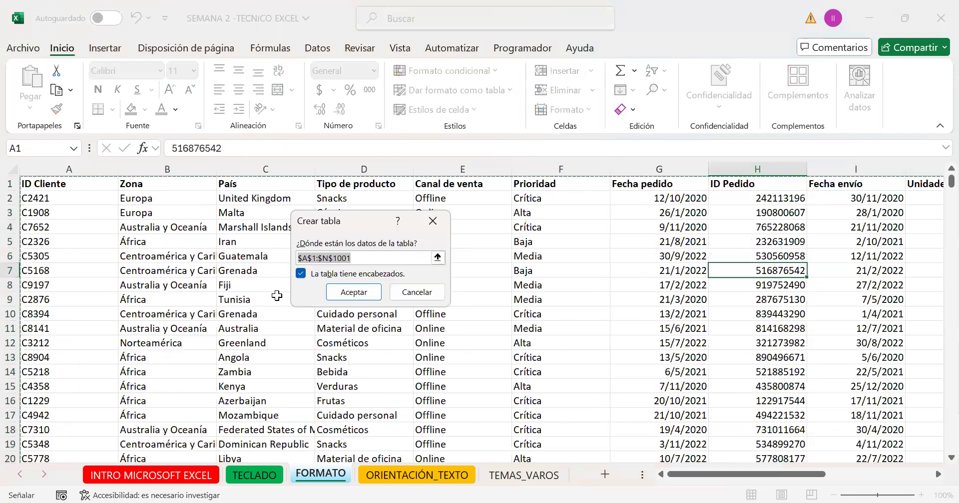
left_click(343, 296)
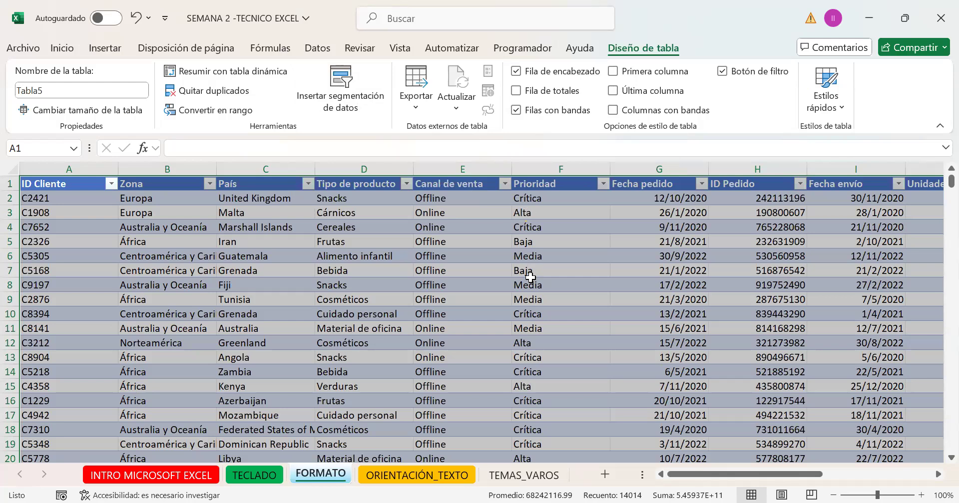
key("ctrl+z")
left_click(375, 280)
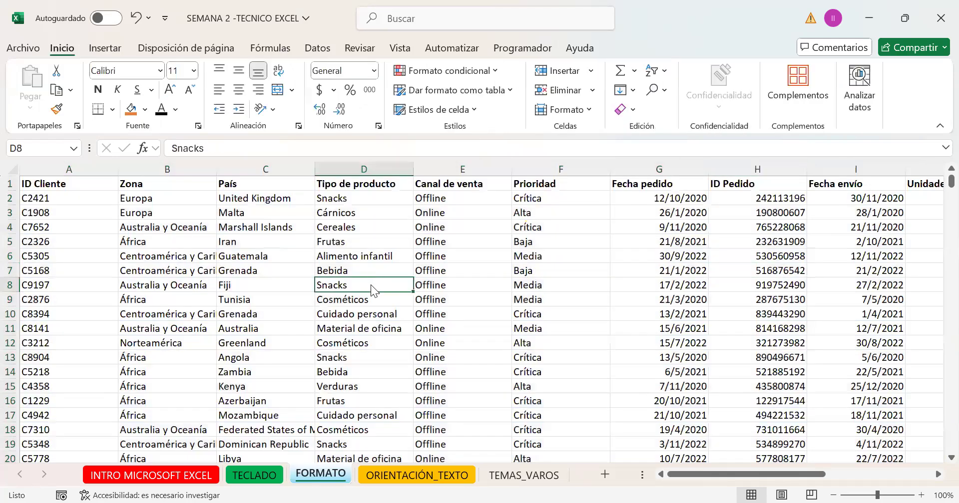
key("ctrl+t")
left_click(371, 288)
key("ctrl+z")
Try to format range A1:N1001 as a table with the light orange solid-header style, cancelling the table creation.
left_click(45, 189)
key("ctrl+shift+Right")
key("ctrl+shift+Down")
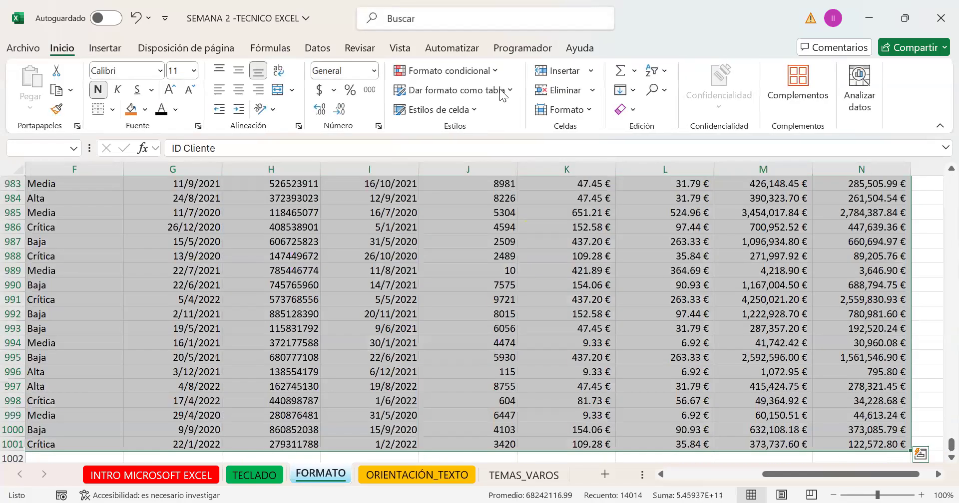
left_click(477, 92)
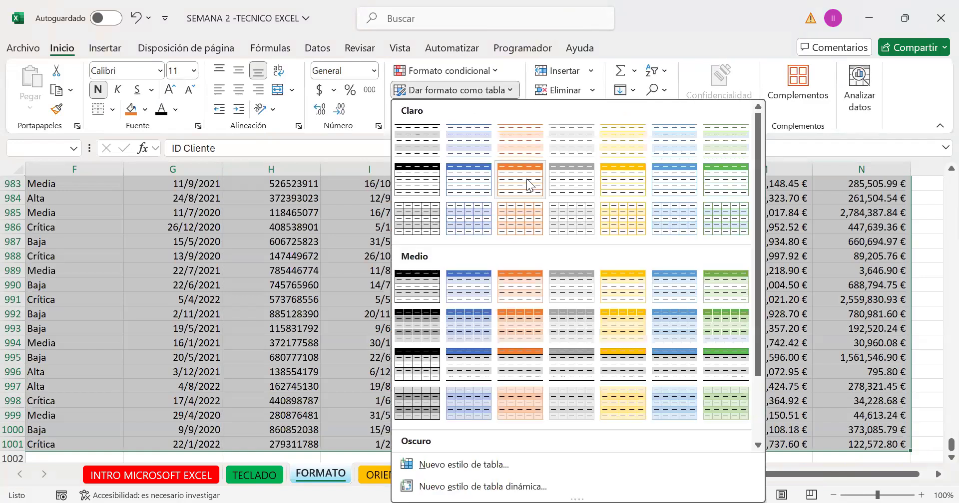
left_click(516, 188)
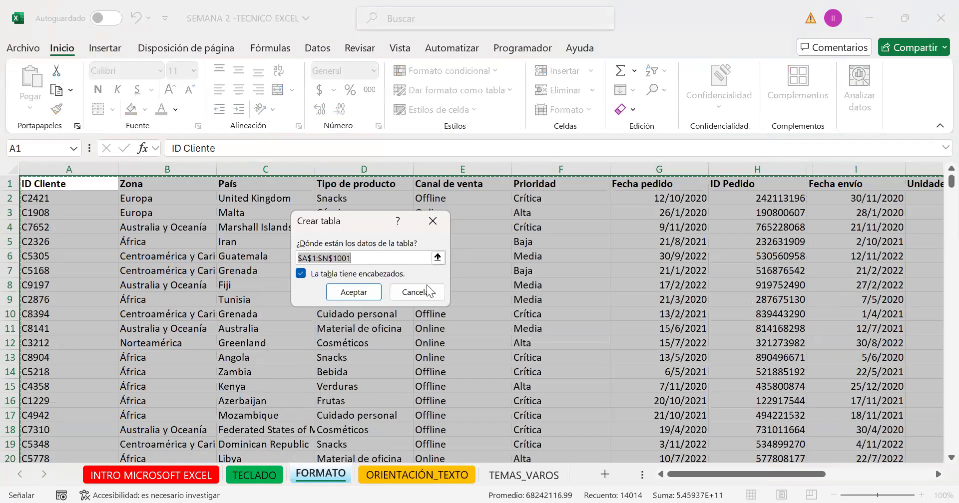
left_click(426, 286)
left_click(426, 285)
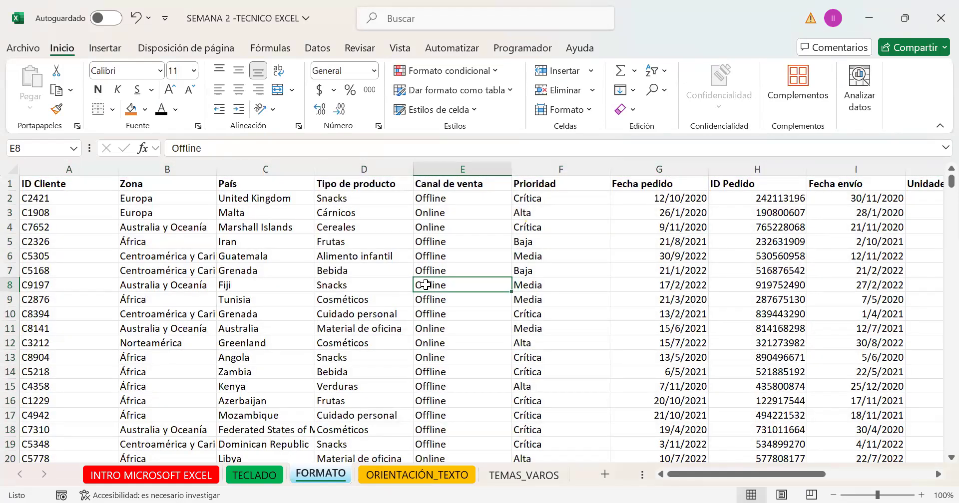
Select range A1:N1001 by extending the selection from the ID Cliente header, and browse the table styles available for it.
key("ctrl+t")
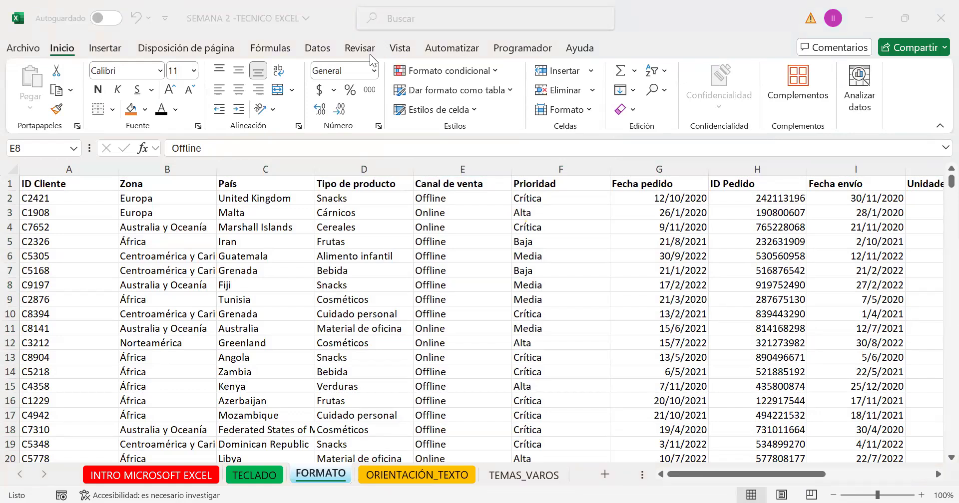
left_click(188, 213)
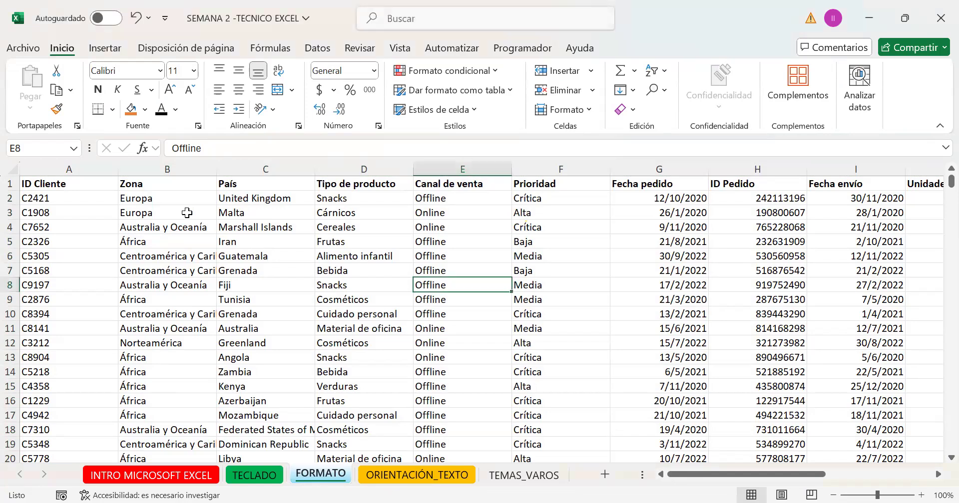
left_click_drag(63, 187, 940, 279)
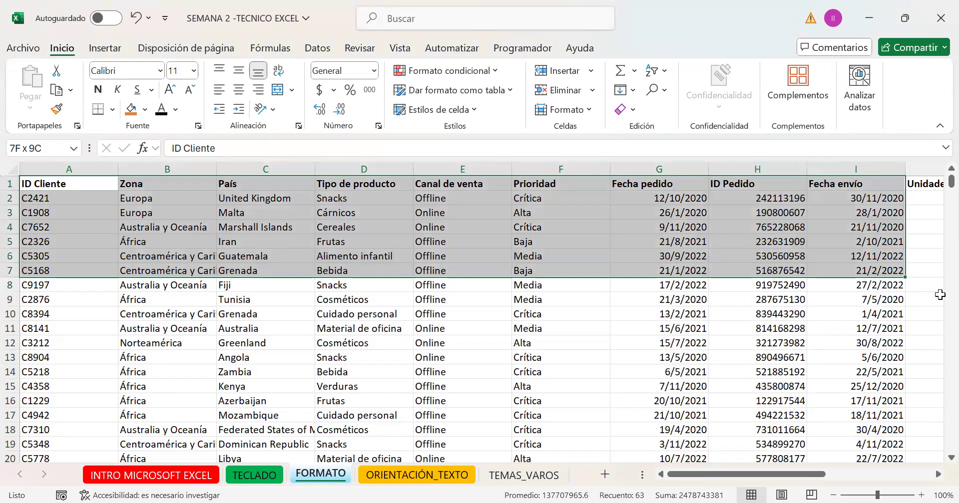
left_click_drag(940, 295, 940, 295)
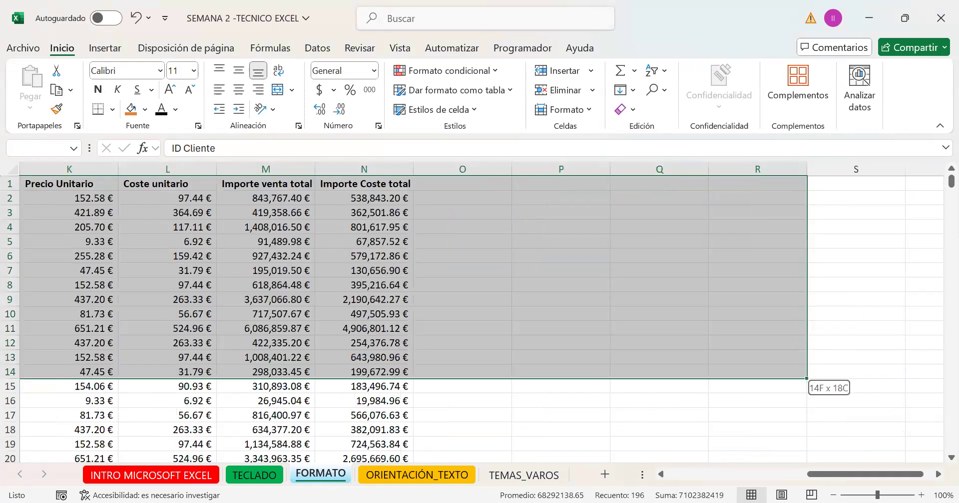
left_click_drag(758, 372, 364, 430)
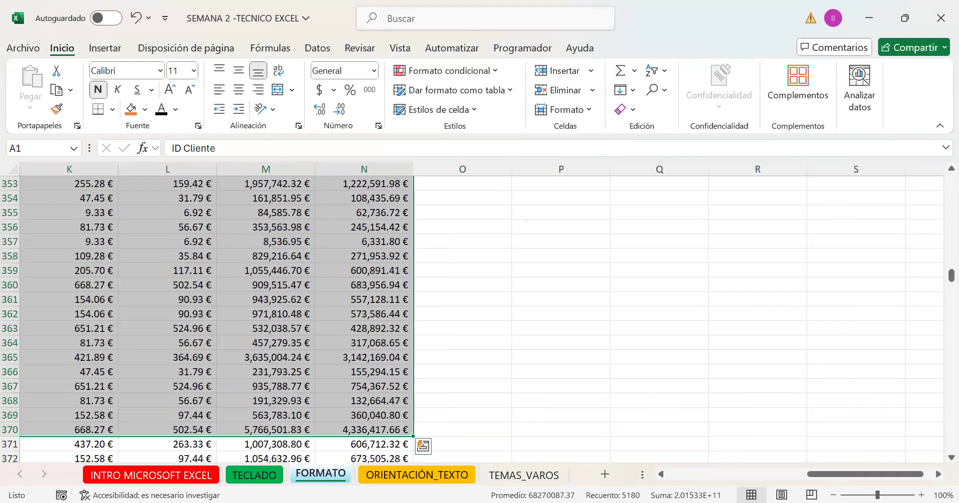
key("ctrl+shift+Down")
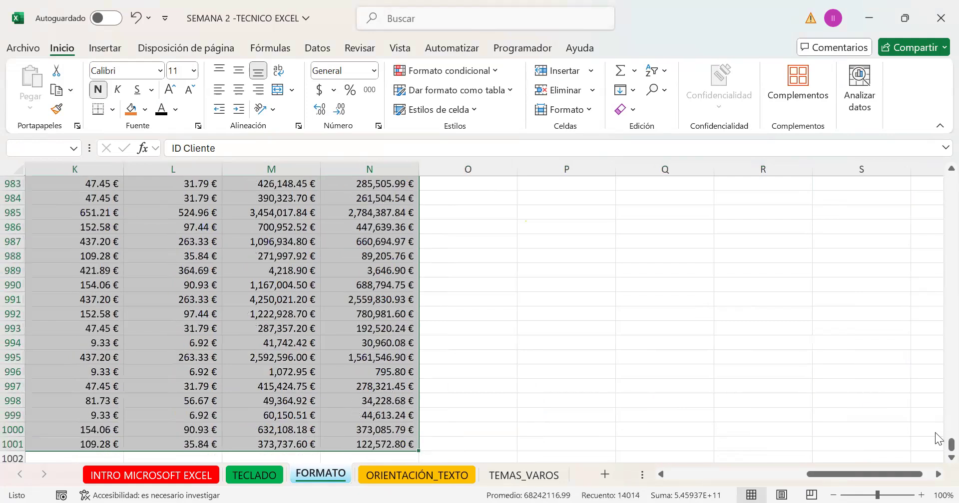
left_click_drag(951, 448, 905, 89)
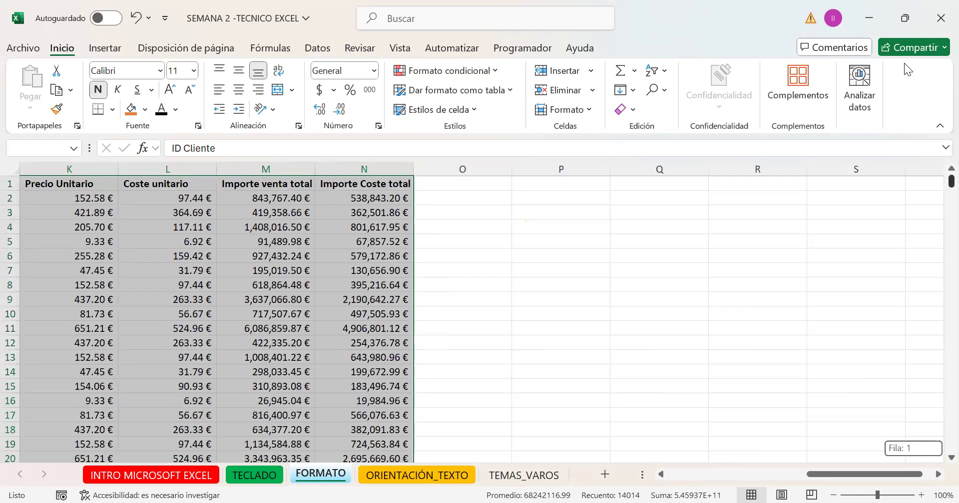
left_click(474, 92)
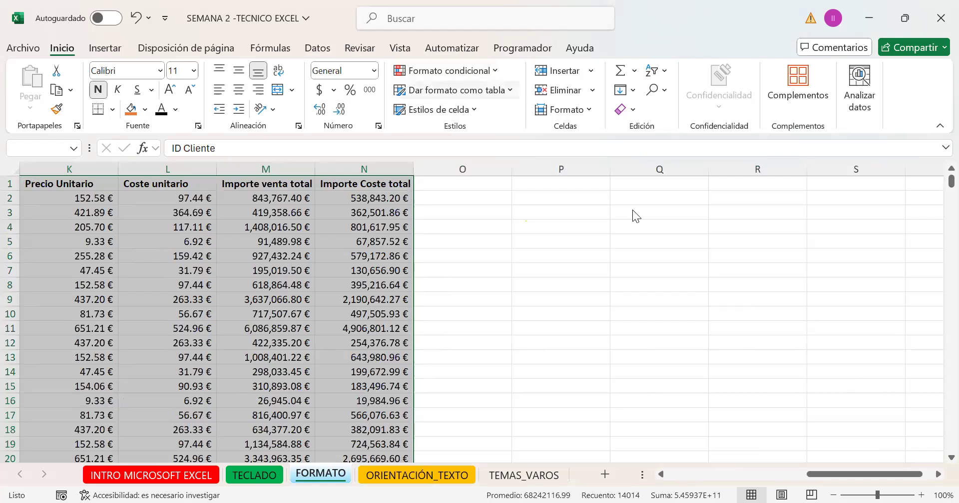
left_click_drag(867, 477, 631, 478)
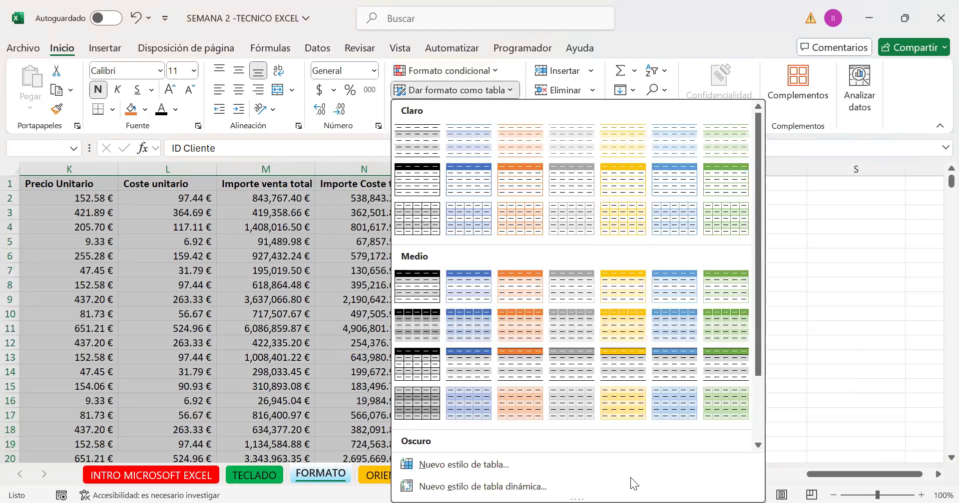
left_click(408, 272)
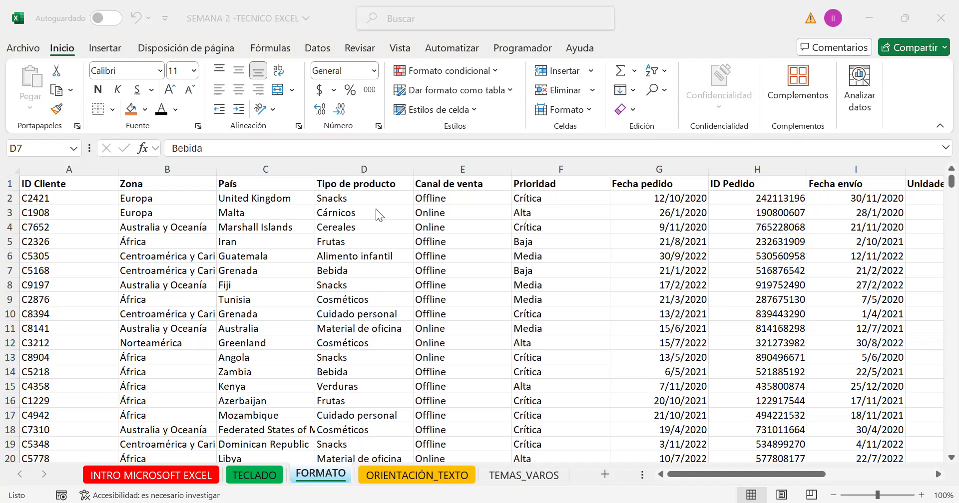
Start creating a table with headers from cell D4 in the Tipo de producto column, and cancel it.
left_click(373, 222)
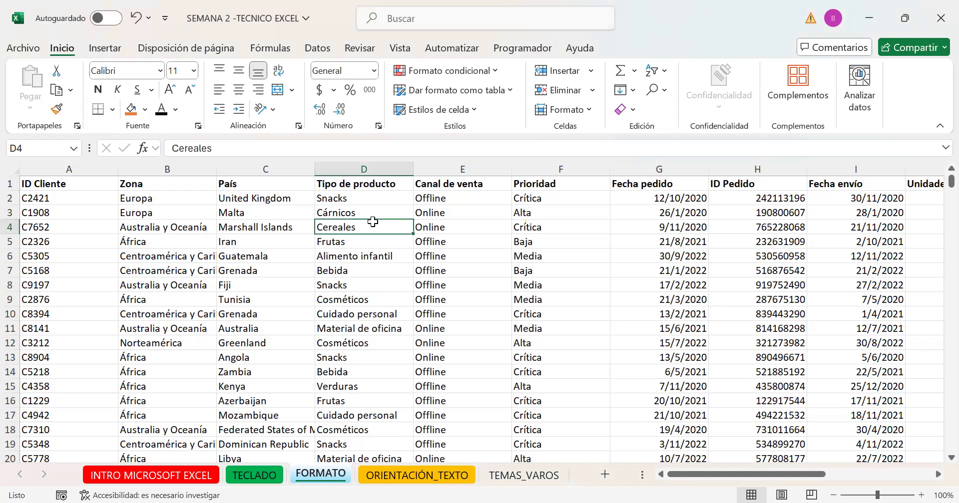
key("ctrl+t")
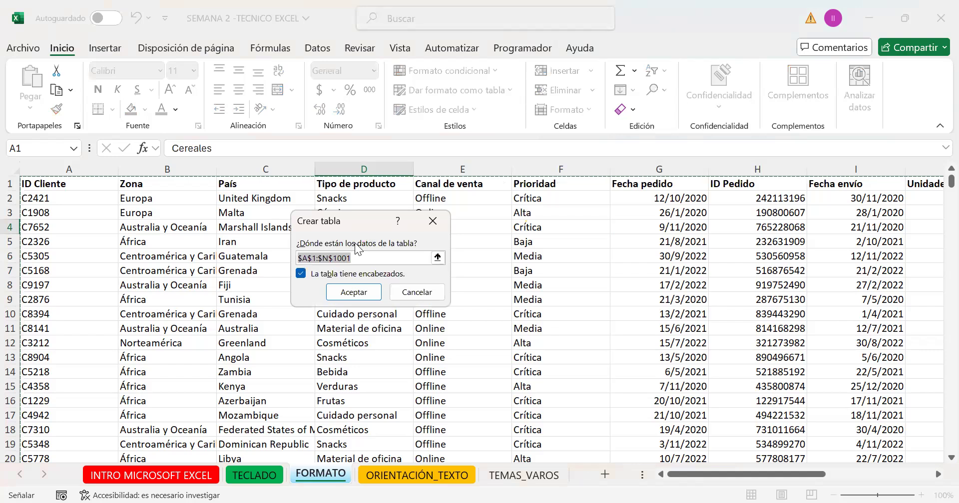
left_click(433, 220)
Extend the selection from A1 to the last used cell and try to format it as a table, cancelling the creation.
left_click(102, 179)
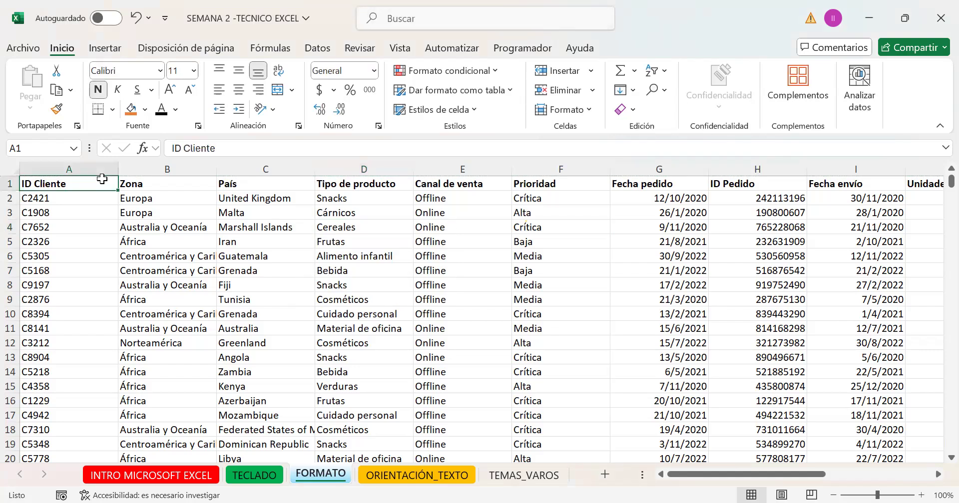
key("ctrl+shift+End")
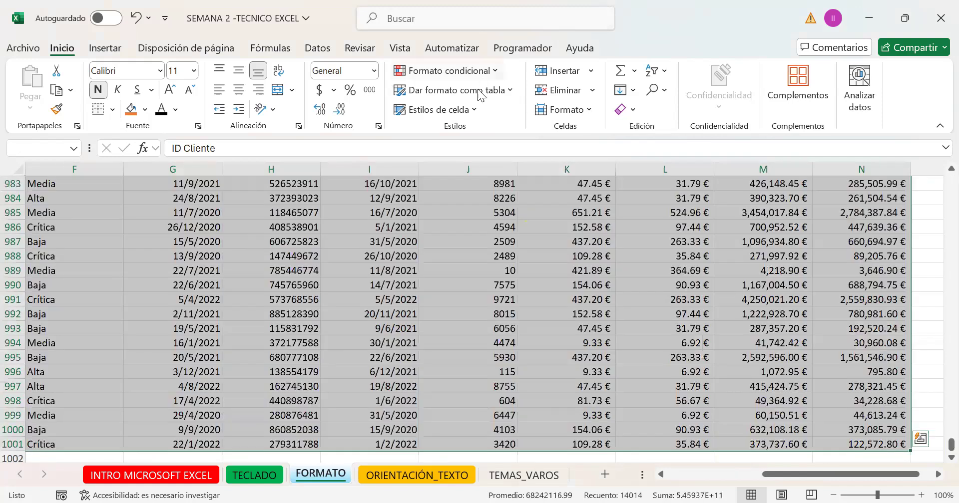
left_click(481, 95)
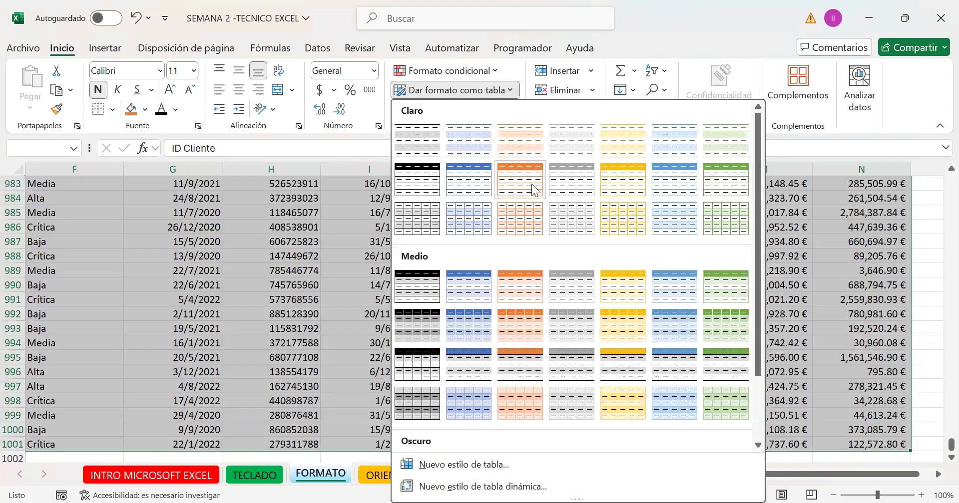
left_click(436, 275)
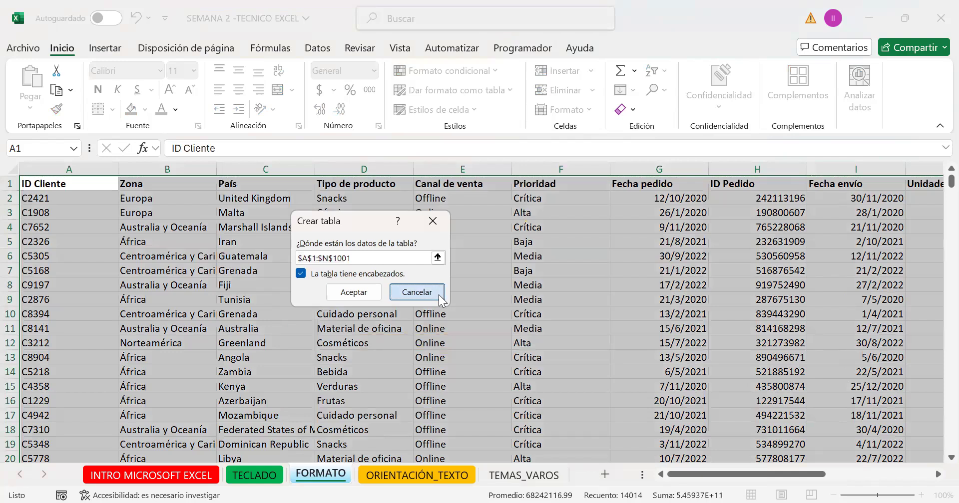
left_click(439, 295)
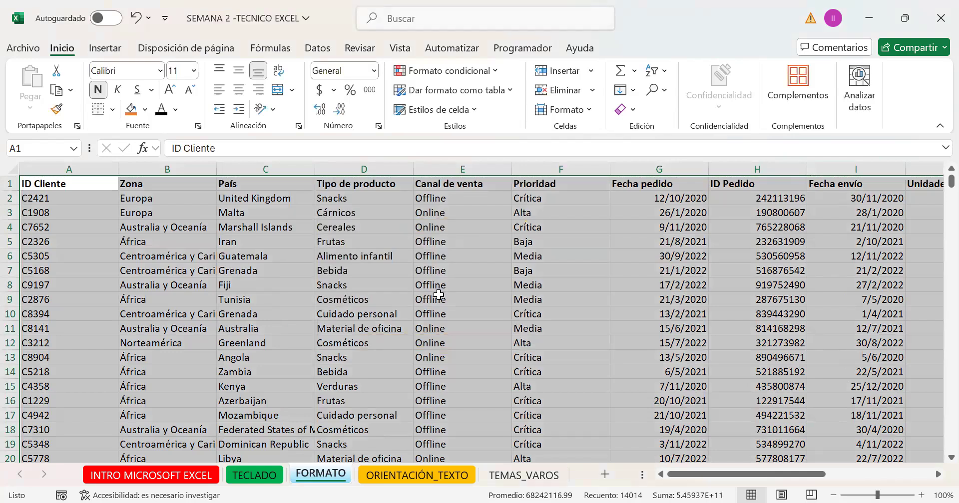
Select the entire data range on the FORMATO sheet and save the workbook.
key("ctrl+t")
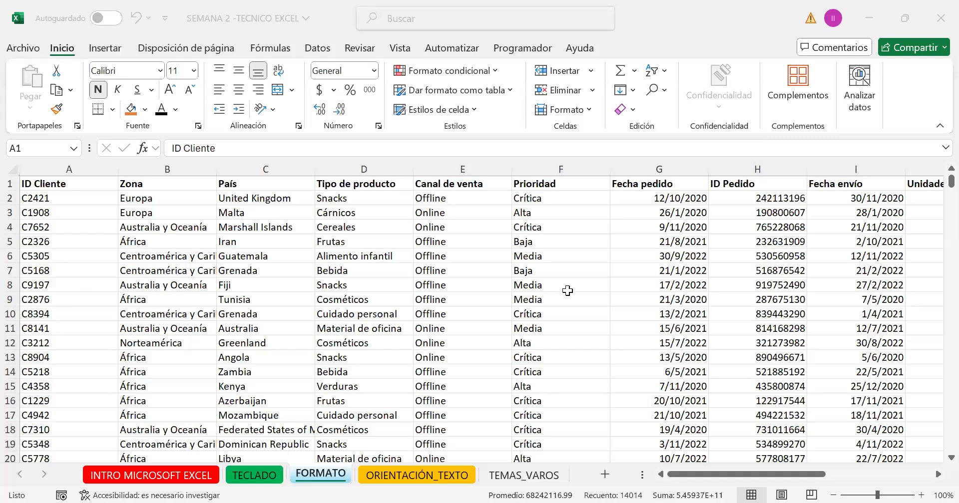
key("ctrl+a")
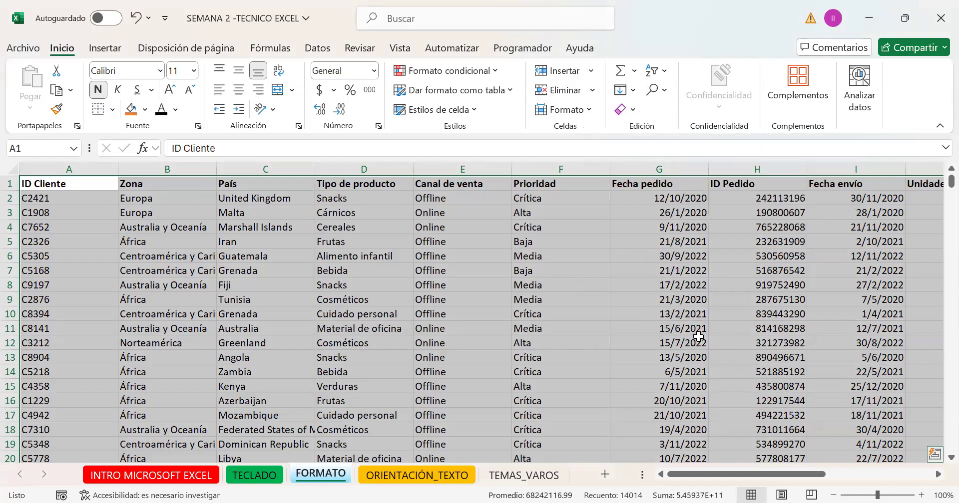
key("ctrl+s")
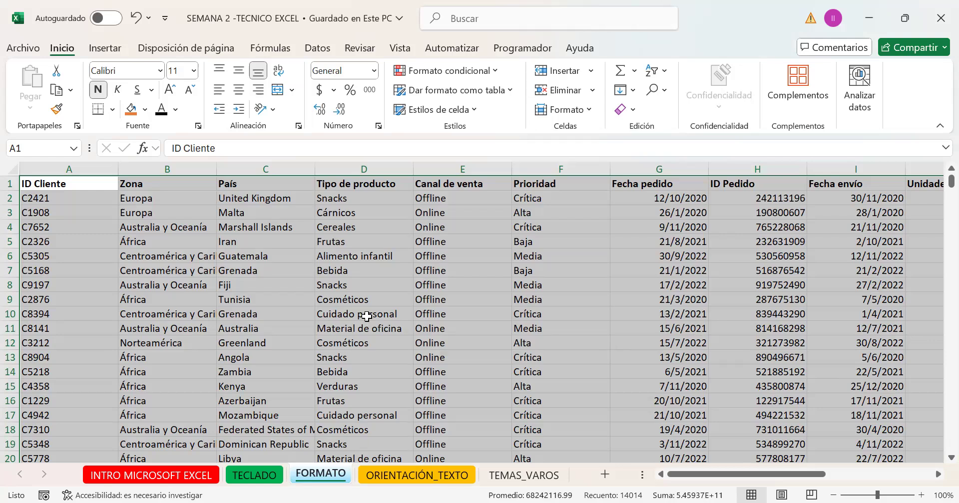
Create a table with headers from range A1:N1001 in the default style and view the available quick table styles.
key("ctrl+t")
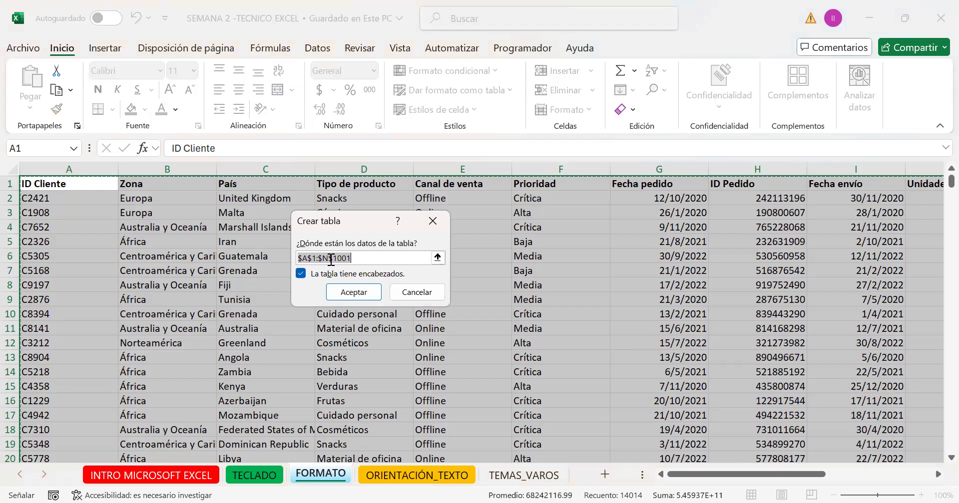
left_click(354, 292)
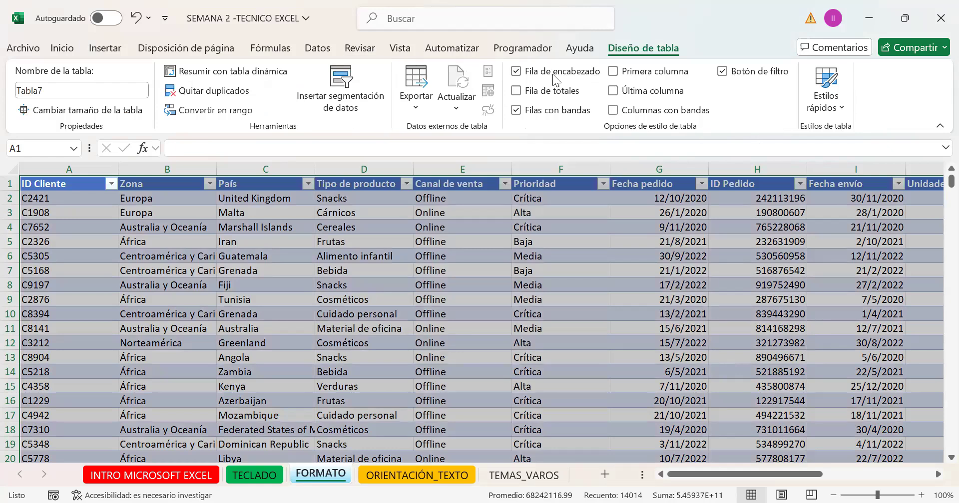
left_click(824, 108)
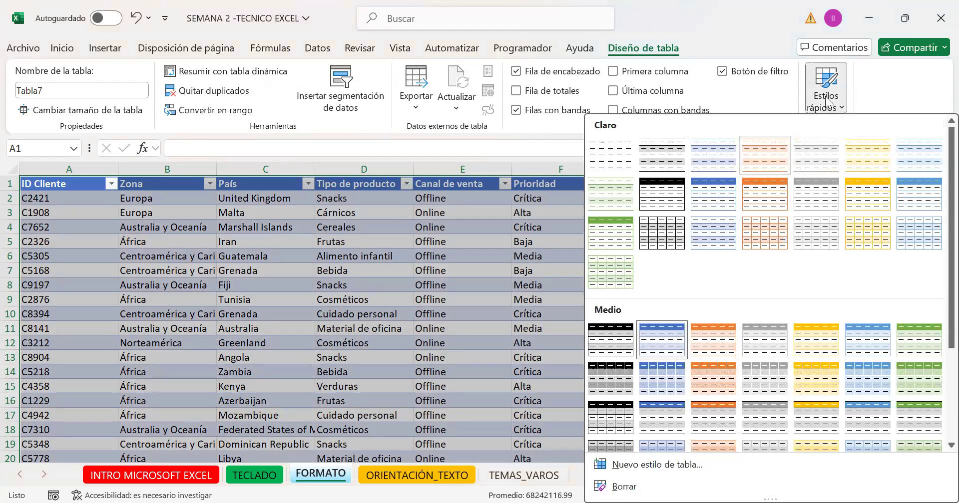
left_click(827, 100)
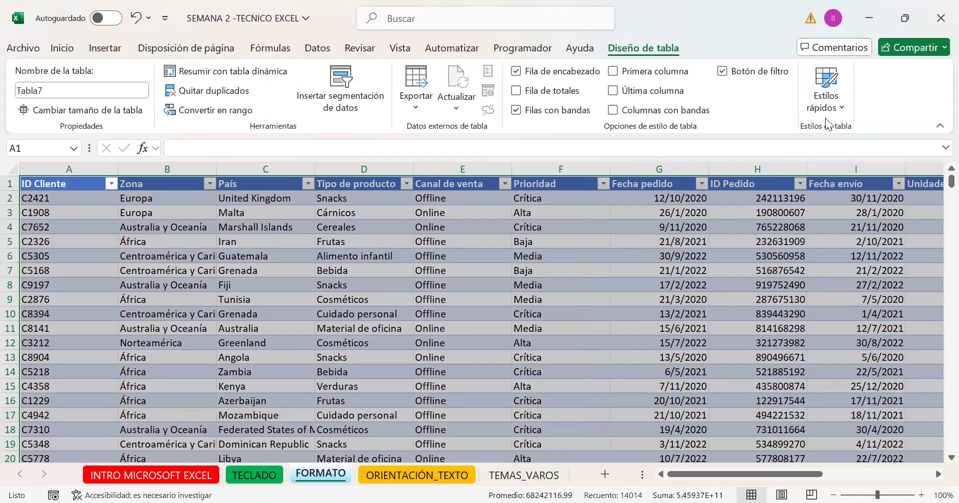
left_click(449, 145)
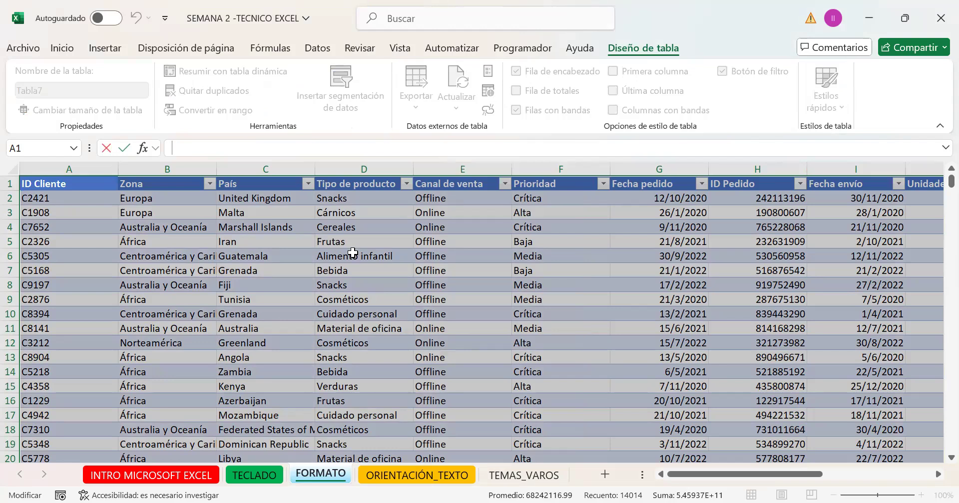
Commit the emptied header cell A1 and apply the orange banded Medium quick style to the table.
left_click(372, 256)
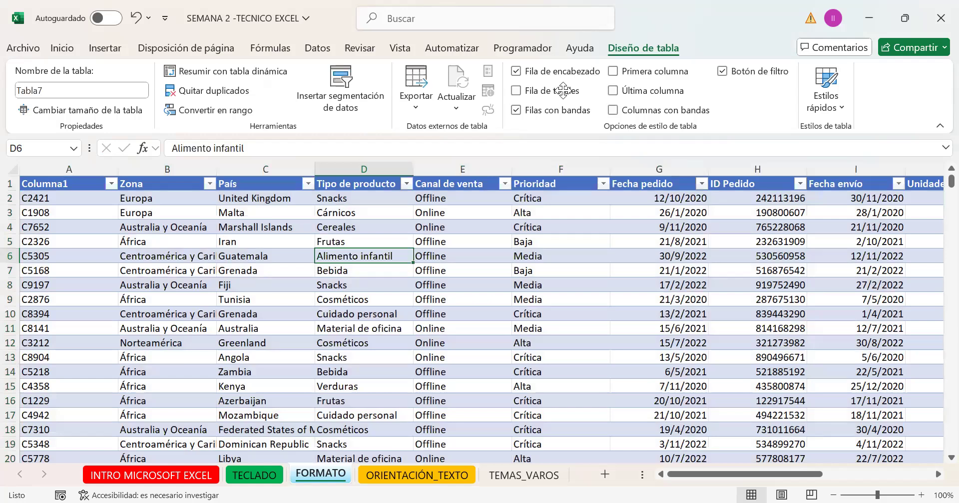
key("alt+Tab")
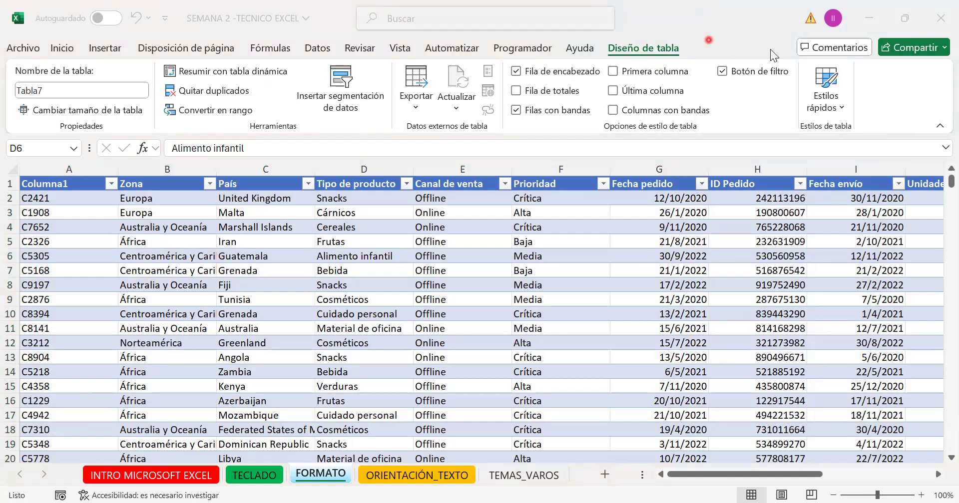
left_click(832, 109)
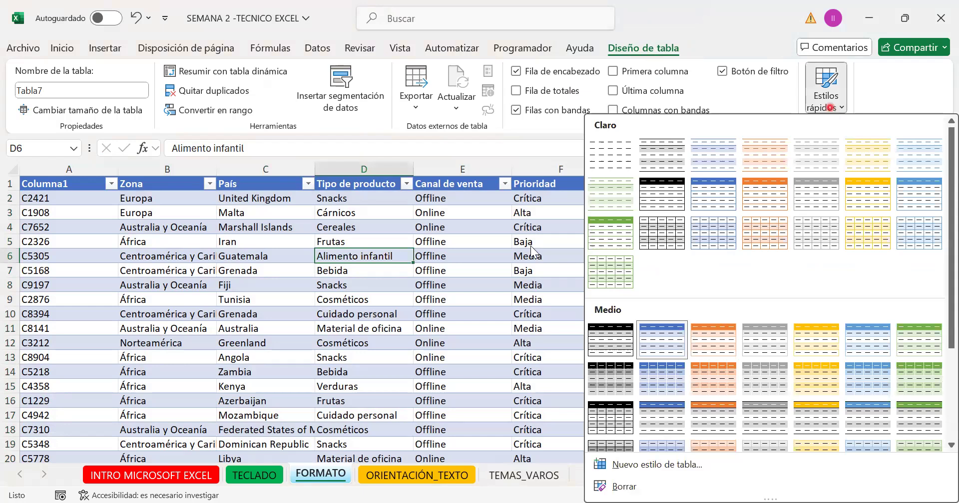
left_click(541, 270)
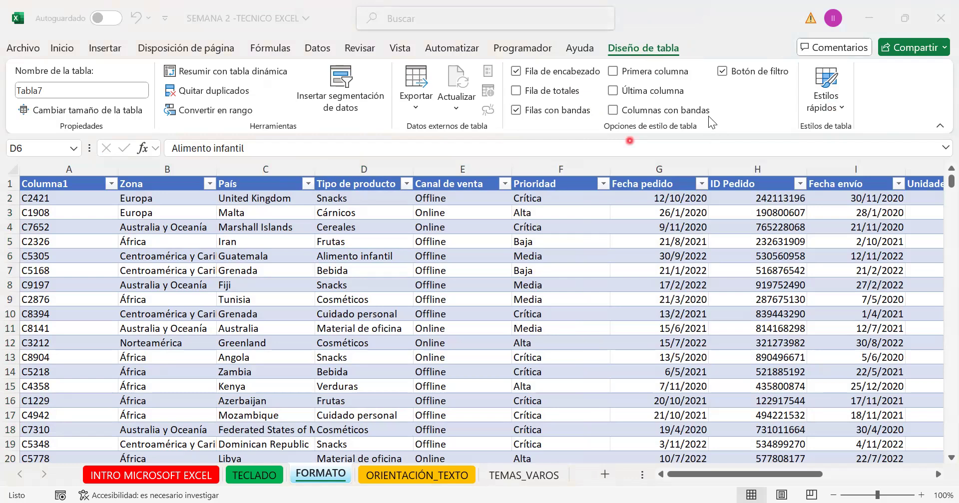
left_click(825, 100)
scroll(874, 385, "down", 3)
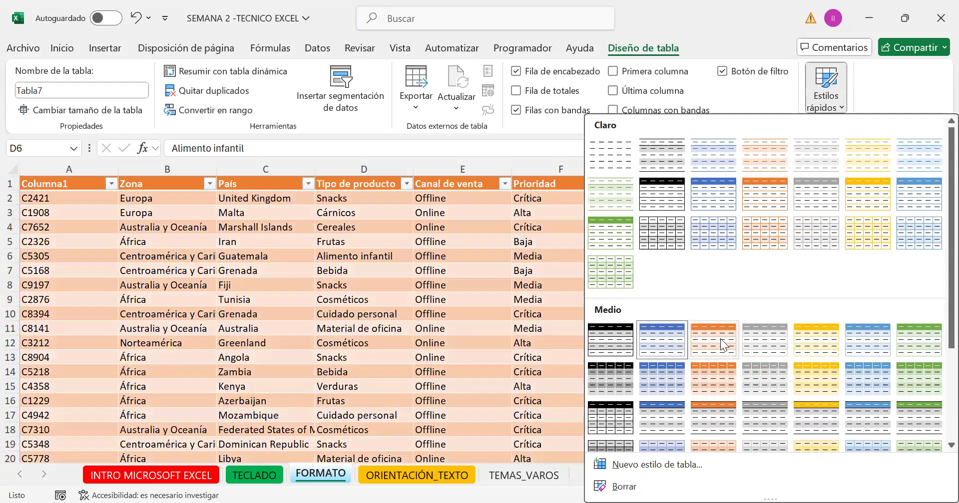
left_click(717, 322)
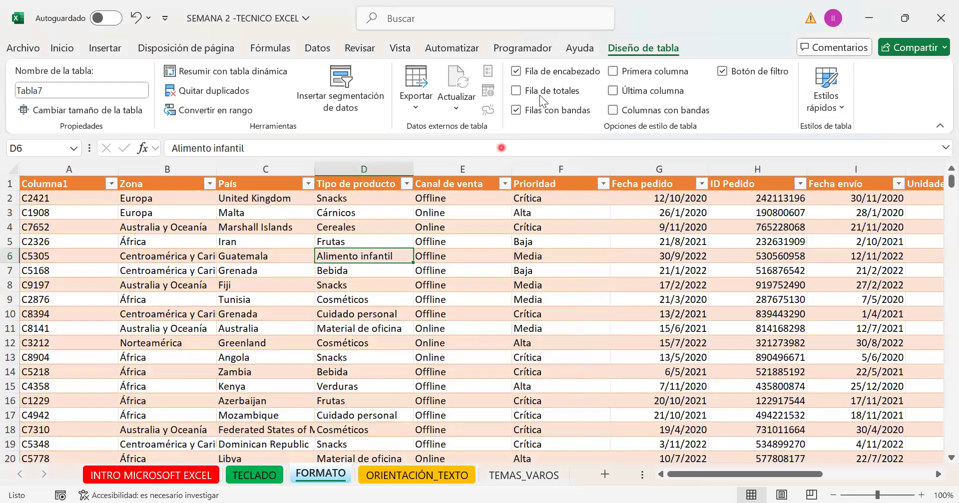
Turn the table's header row off and back on, and do the same with the banded rows.
left_click(516, 73)
left_click(517, 73)
left_click(516, 73)
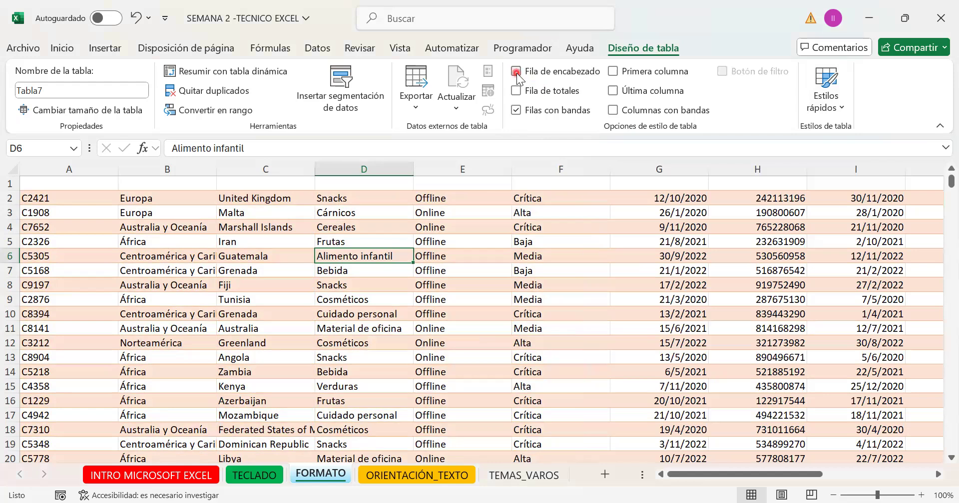
left_click(516, 73)
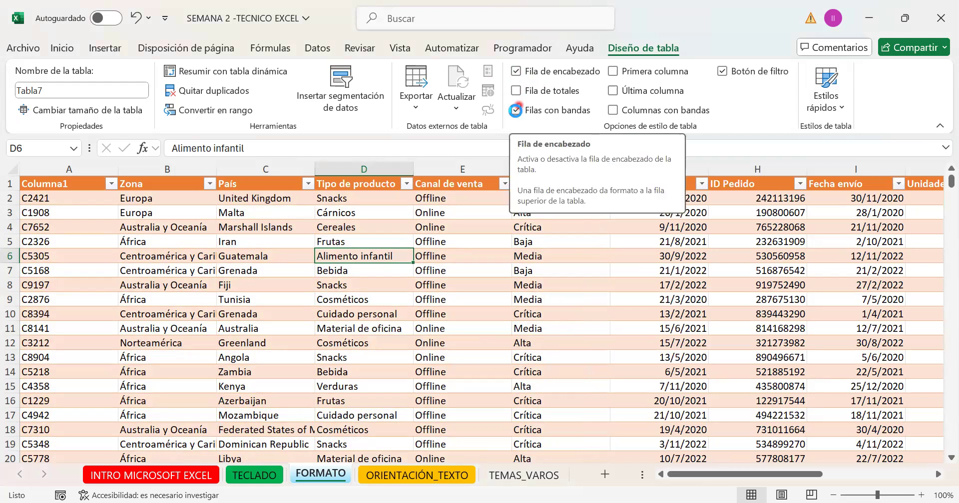
left_click(516, 110)
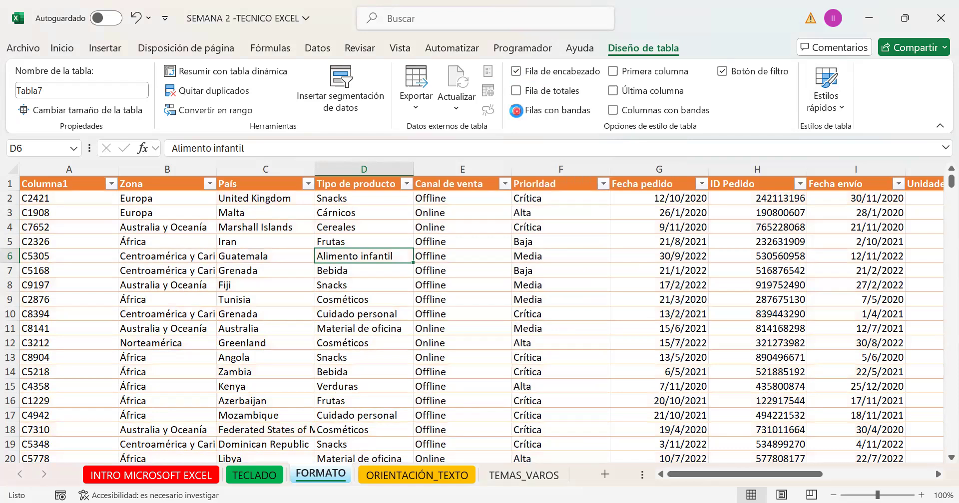
left_click(517, 111)
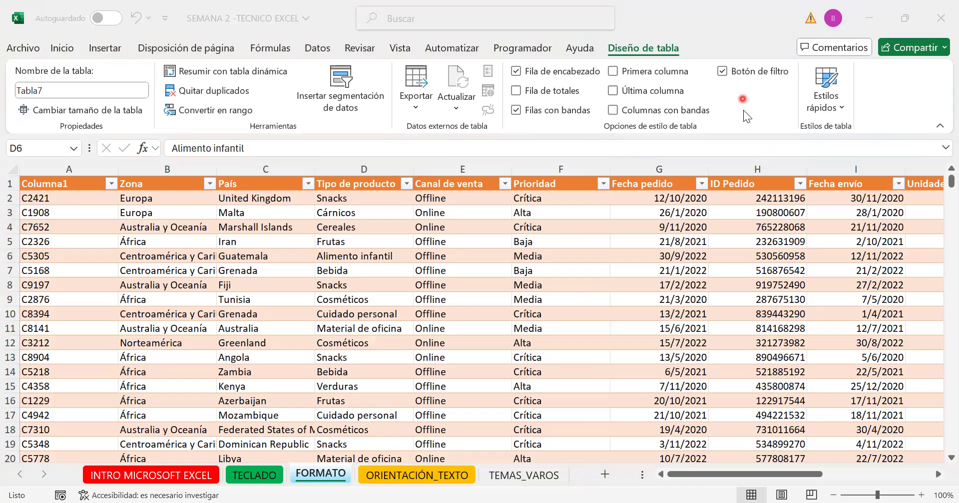
Hide and show the table's header row several times, leaving it switched on.
left_click(516, 72)
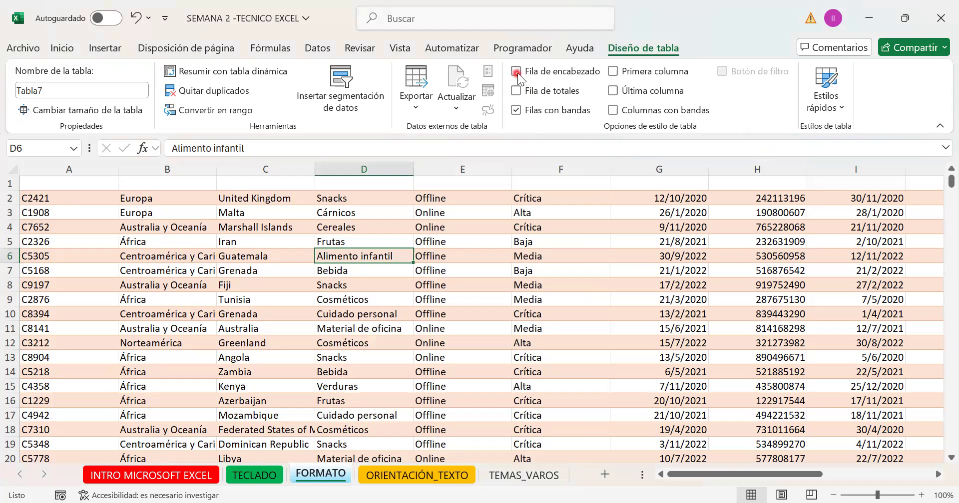
left_click(516, 72)
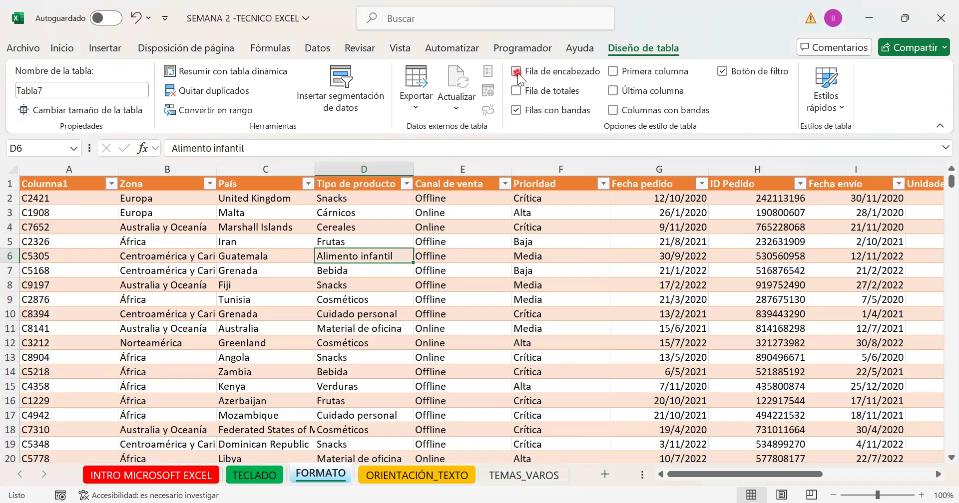
left_click(518, 73)
left_click(518, 73)
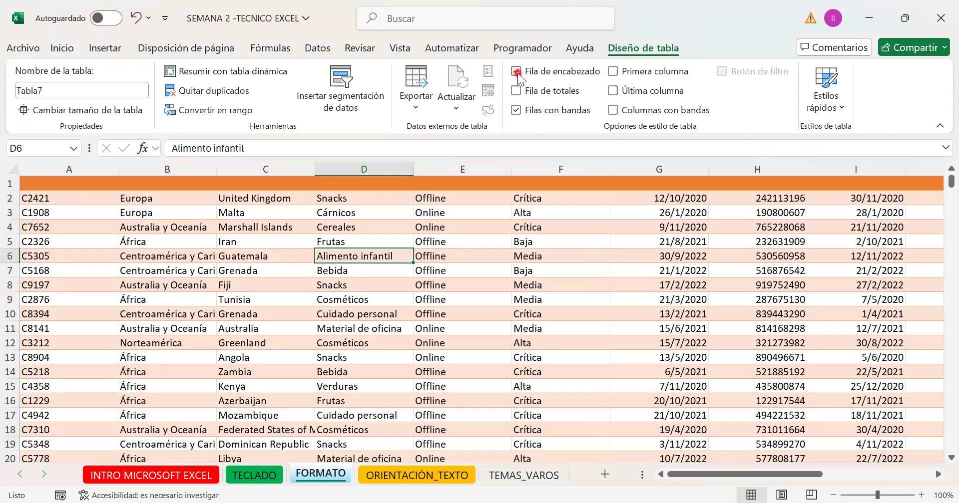
left_click(517, 73)
left_click(517, 73)
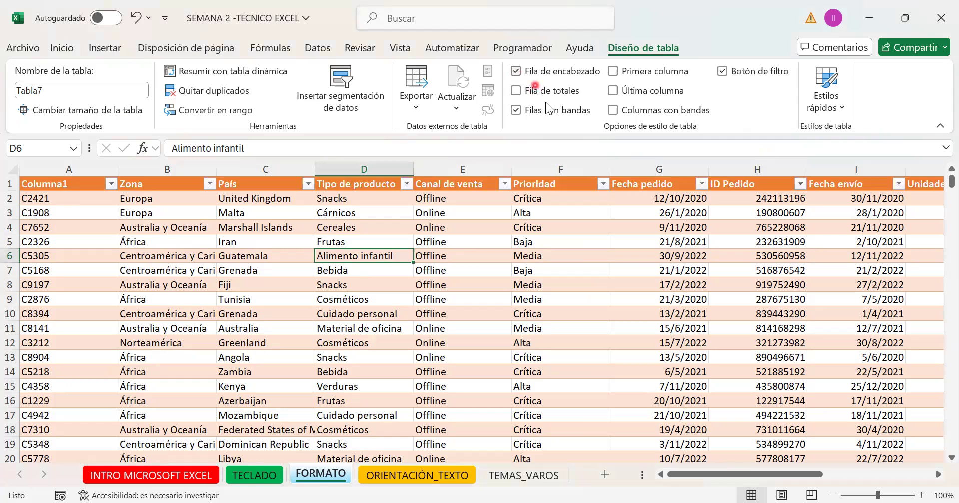
left_click(515, 72)
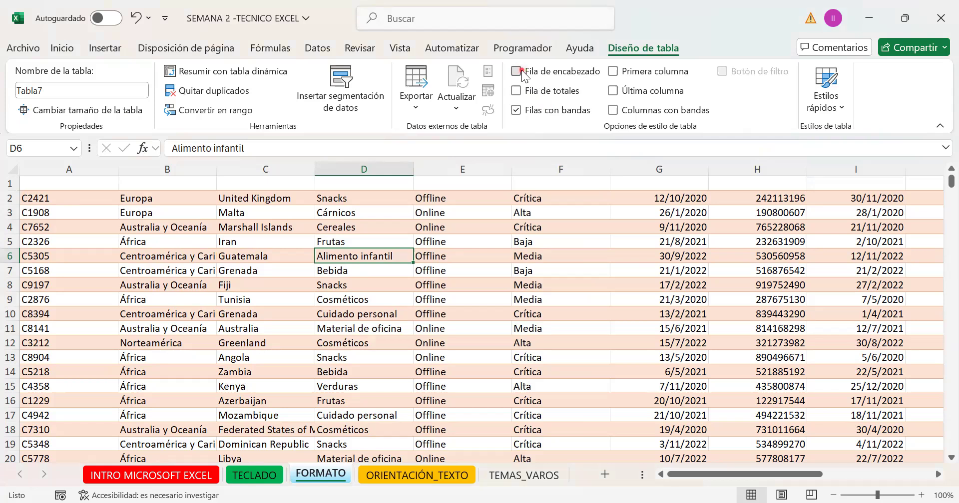
left_click(522, 70)
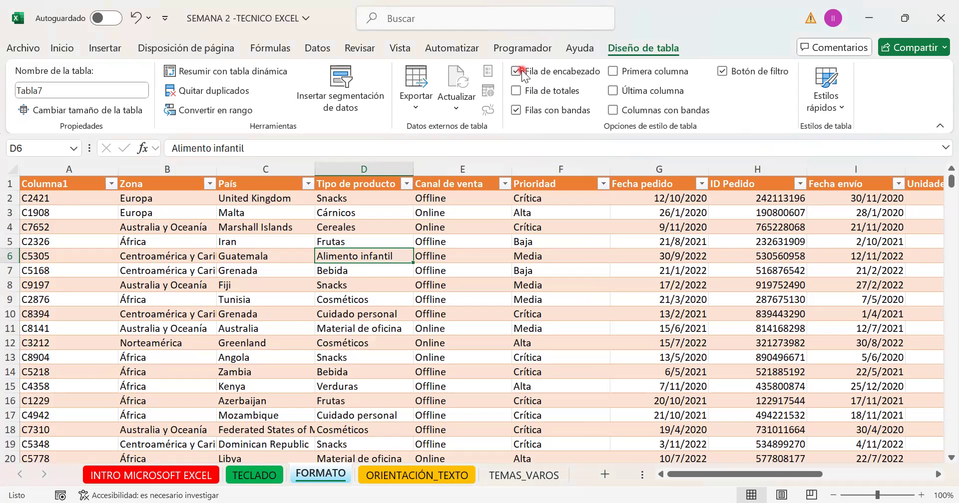
left_click(574, 73)
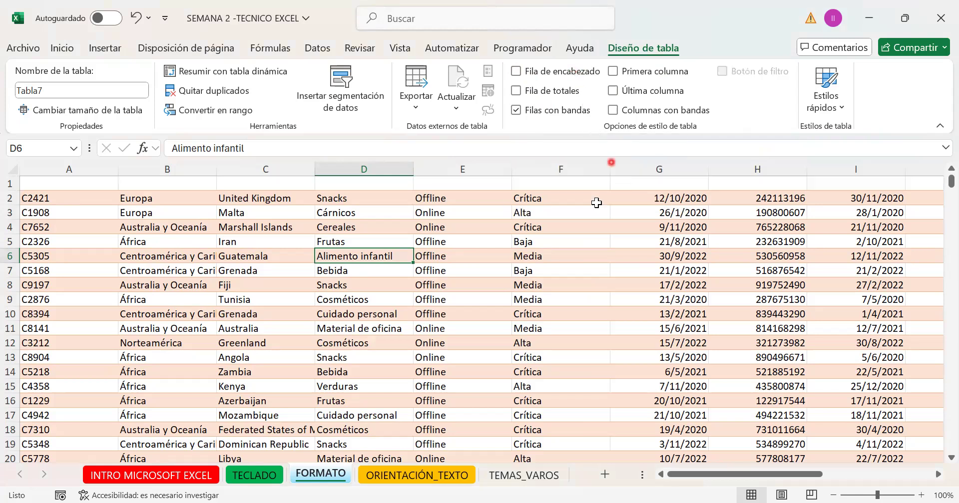
left_click(537, 73)
Hide the table's header row, and switch the totals row on and off again.
left_click(516, 90)
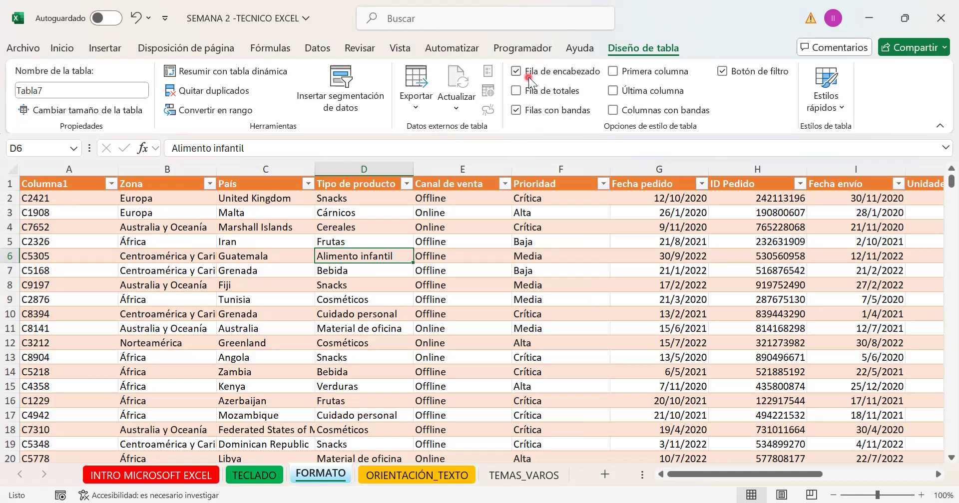
left_click(543, 74)
left_click(553, 78)
left_click(556, 77)
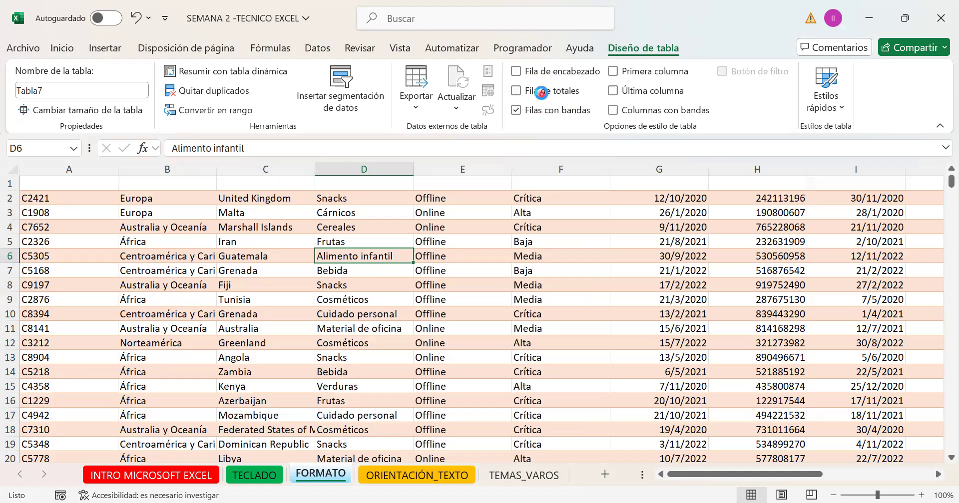
left_click(541, 93)
left_click(542, 93)
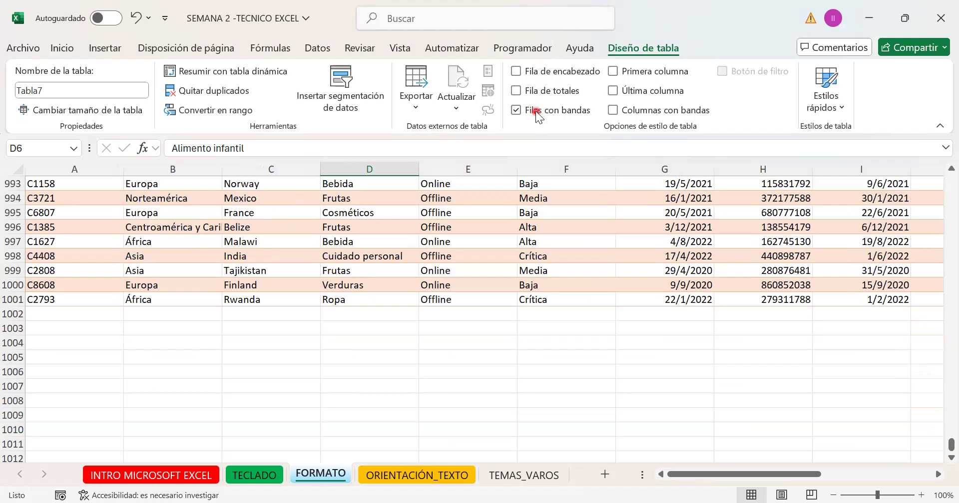
Restore the table's header row and toggle the banded rows off and back on.
left_click(535, 111)
left_click(522, 111)
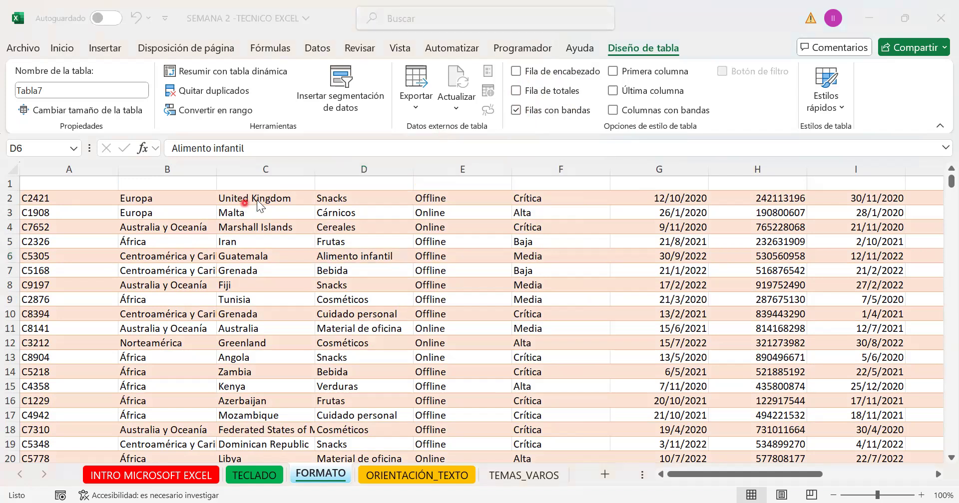
left_click(518, 74)
left_click(518, 73)
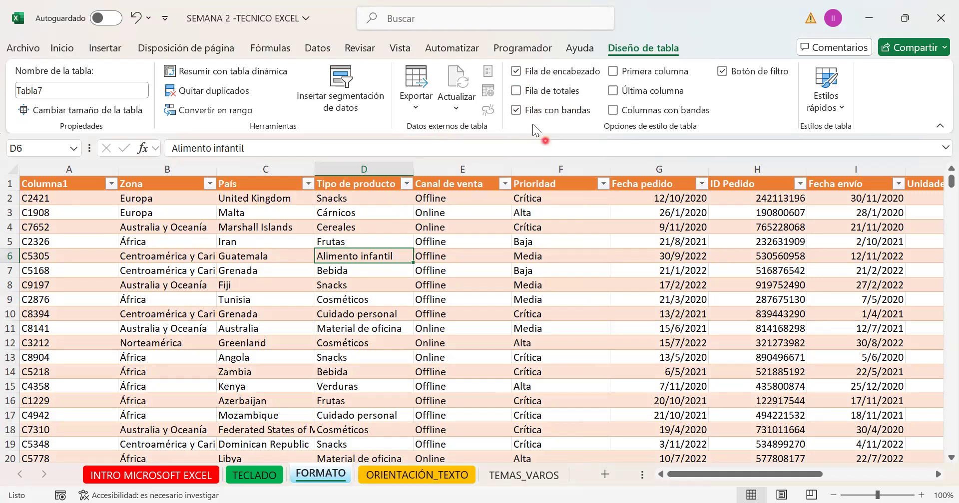
left_click(517, 110)
left_click(518, 111)
left_click(519, 111)
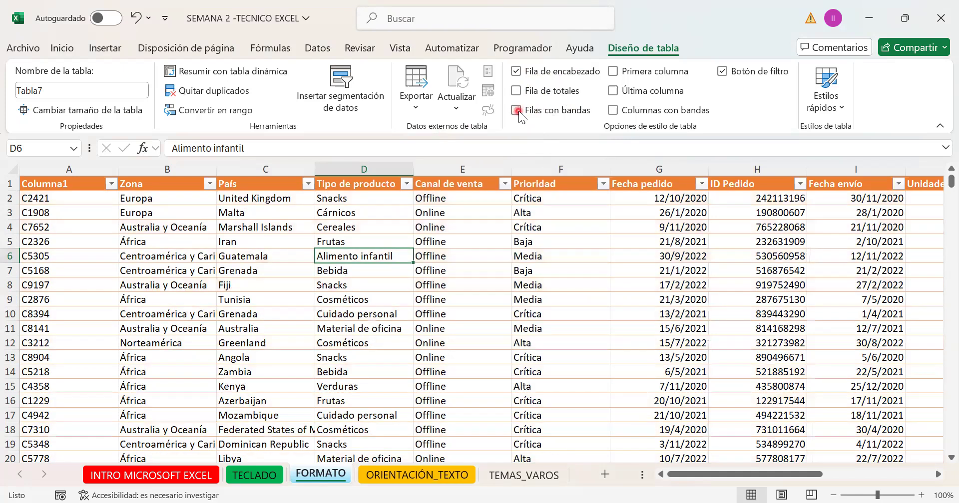
left_click(518, 111)
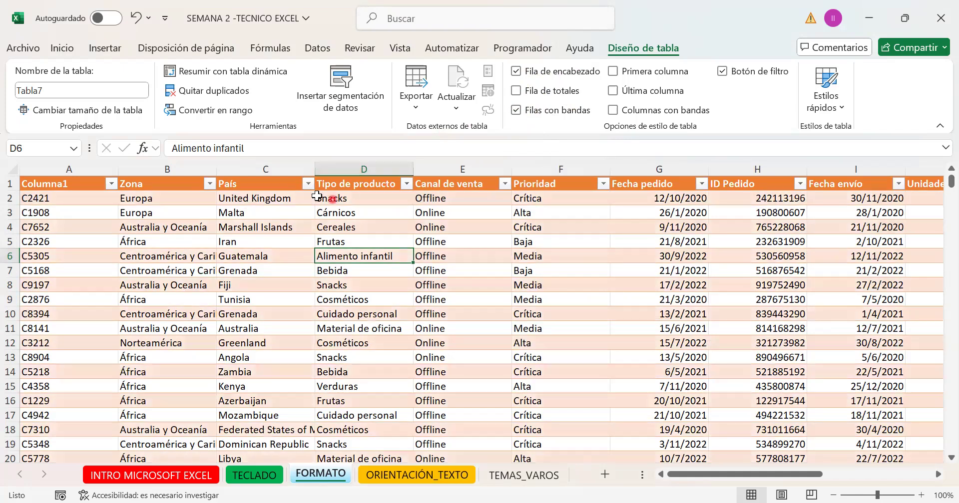
Go through cells D2 to D6 in the Tipo de producto column to examine the alternating row bands.
left_click(365, 198)
left_click(364, 214)
left_click(360, 228)
left_click(357, 245)
left_click(357, 256)
Switch on the special formatting of the table's first and last columns, view it, and switch both off again.
left_click(614, 72)
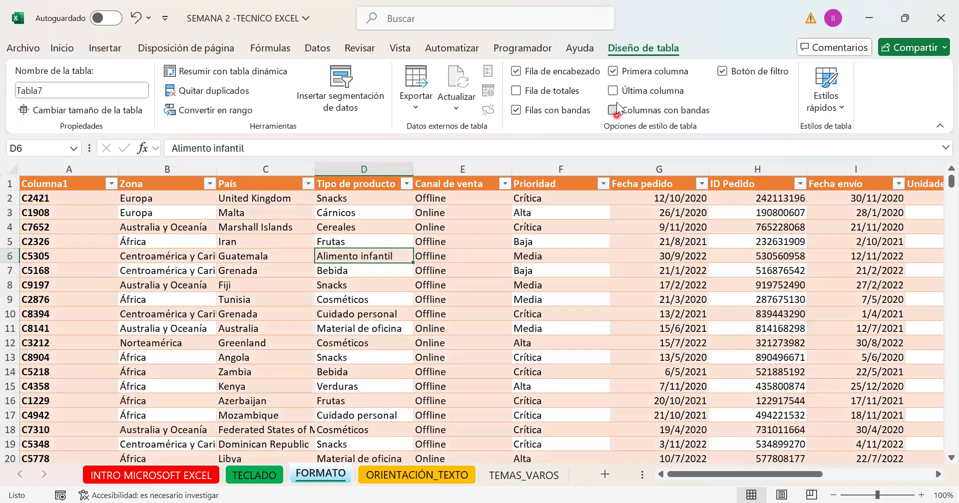
left_click(614, 92)
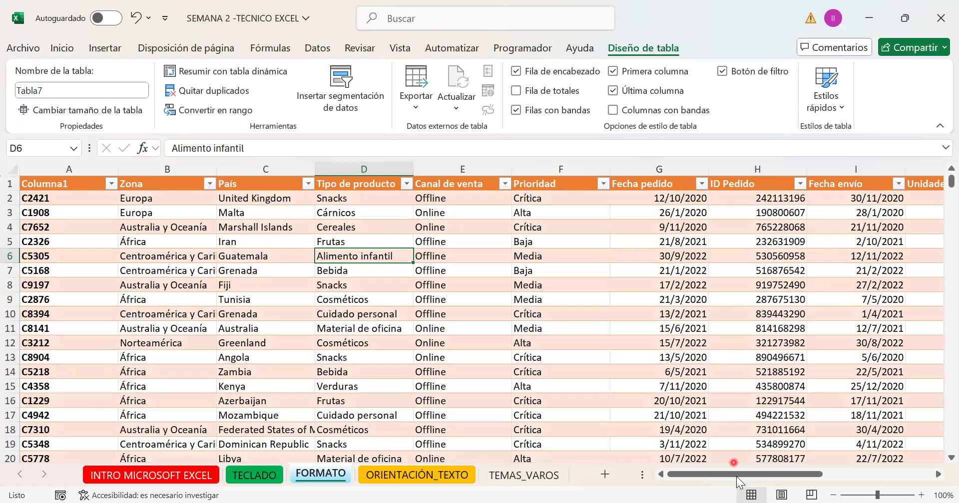
scroll(830, 198, "right", 6)
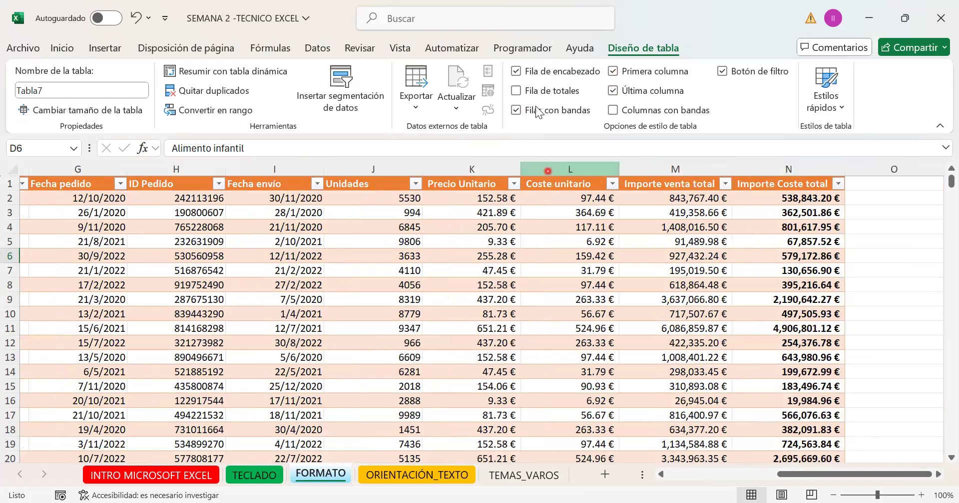
left_click(631, 73)
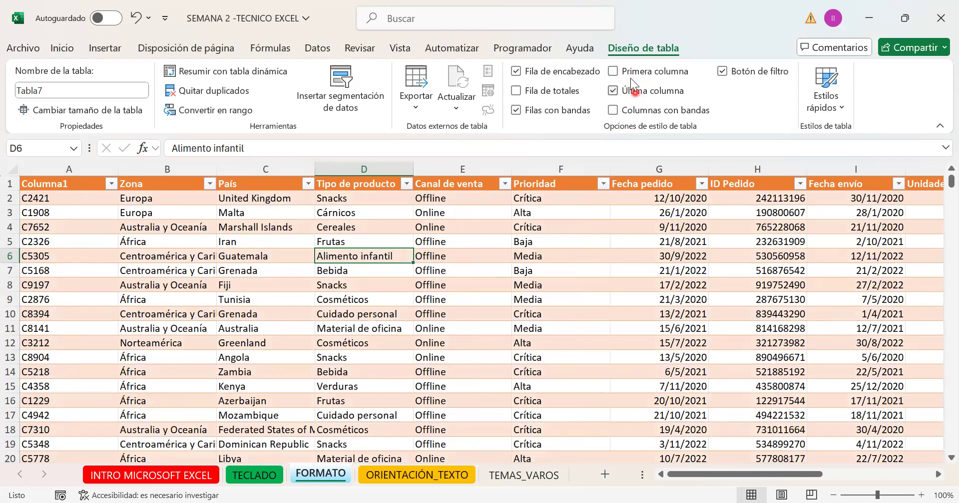
left_click(631, 75)
left_click(631, 93)
left_click(628, 72)
Toggle the filter buttons in the table's header off and on, and toggle the banded rows likewise.
left_click(732, 73)
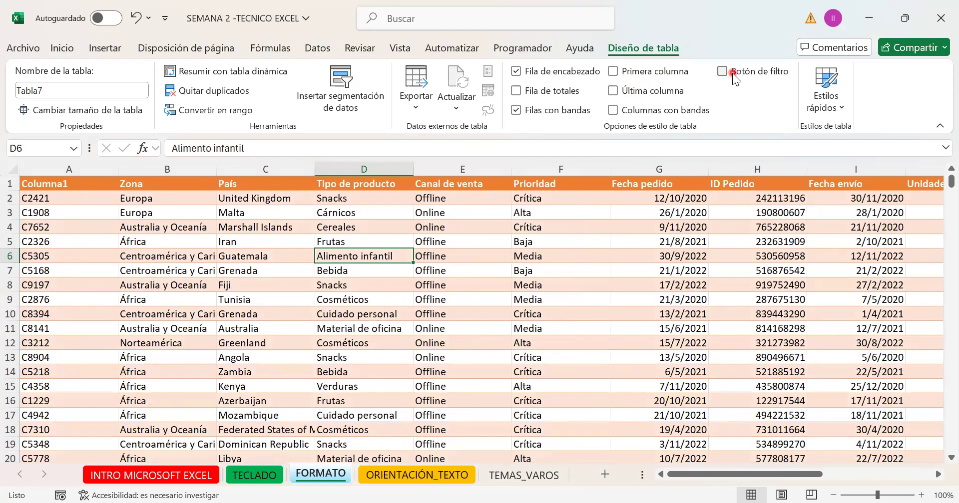
left_click(733, 72)
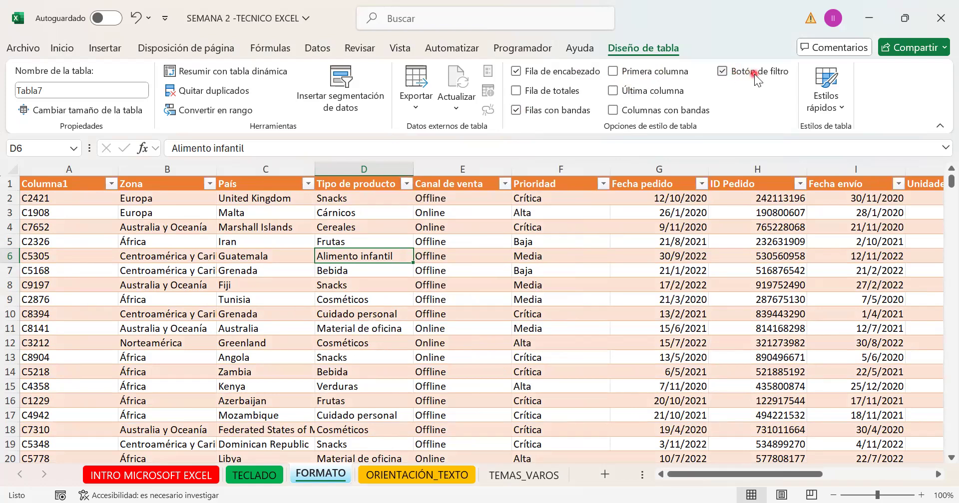
left_click(754, 74)
left_click(754, 74)
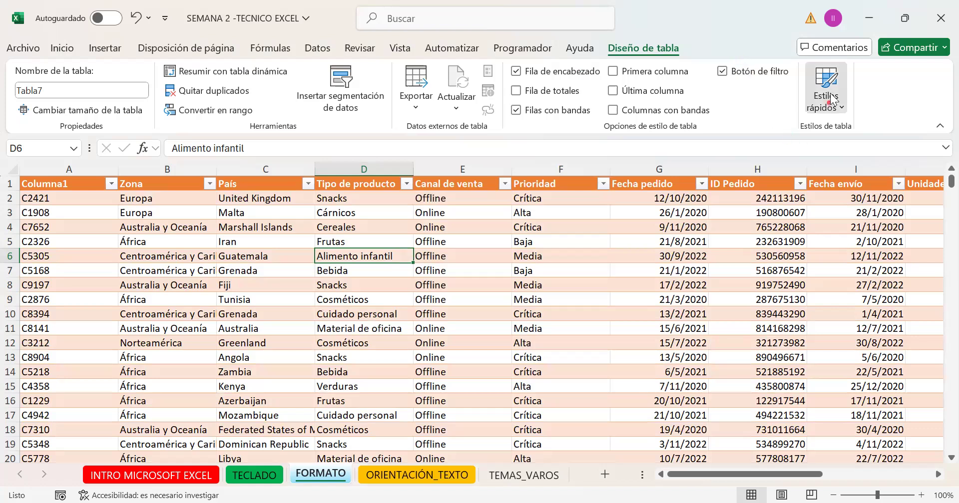
left_click(566, 111)
left_click(569, 110)
left_click(569, 111)
left_click(570, 111)
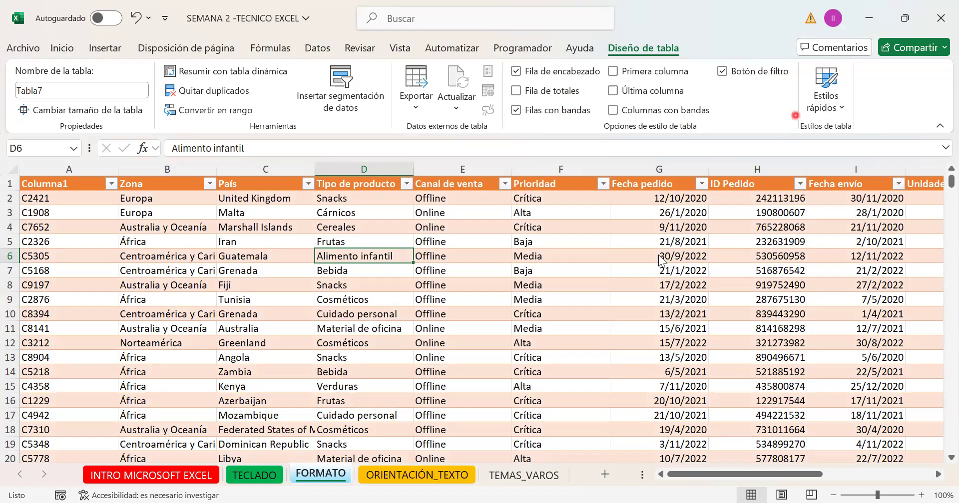
Apply the green banded Medium style to the table and replace it with the fully shaded yellow Medium style.
left_click(826, 95)
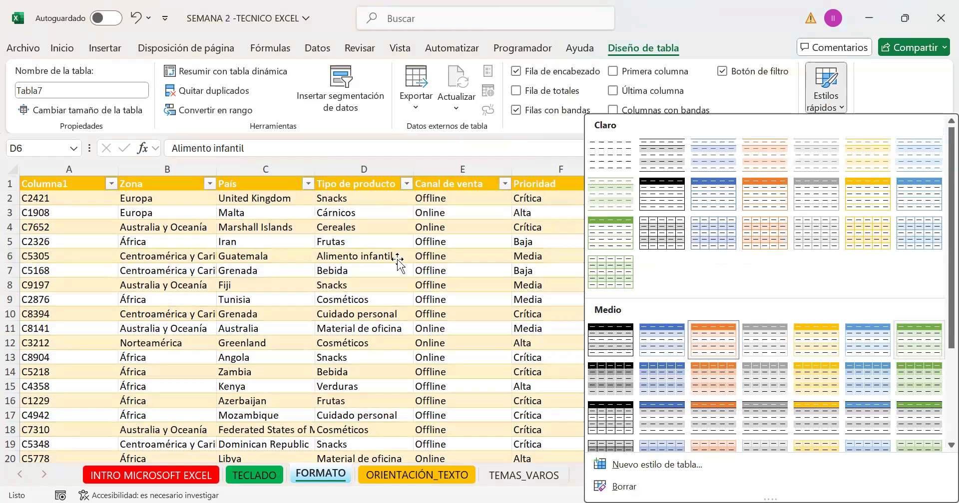
left_click(909, 334)
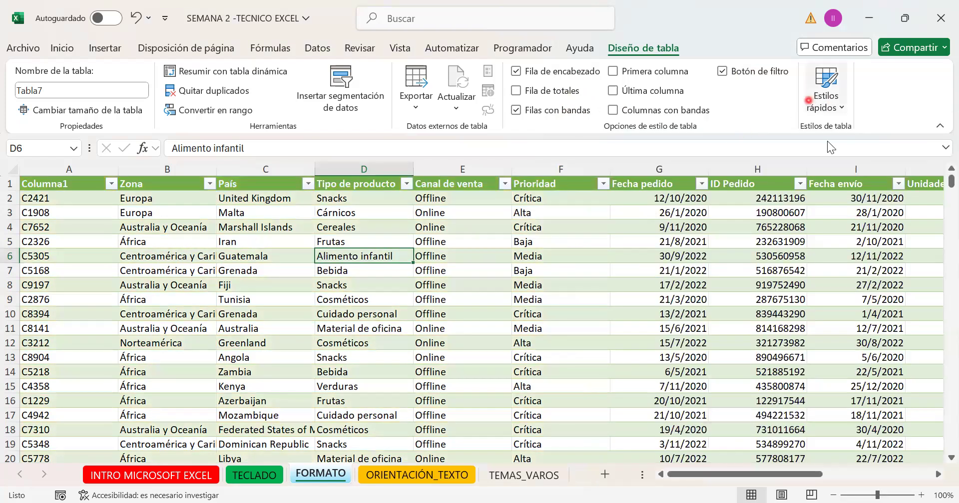
left_click(826, 95)
left_click(830, 389)
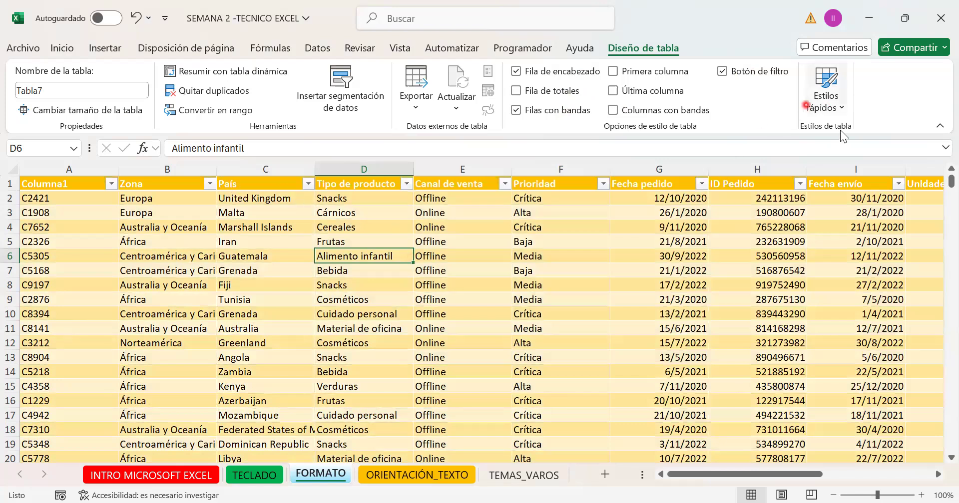
Apply the quick style "Azul, Estilo de tabla medio 2" to the table.
left_click(829, 102)
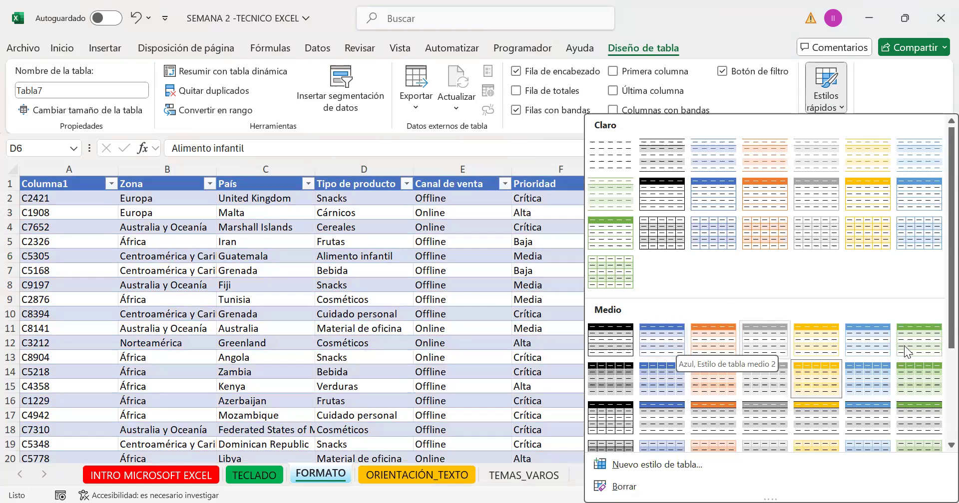
left_click(661, 342)
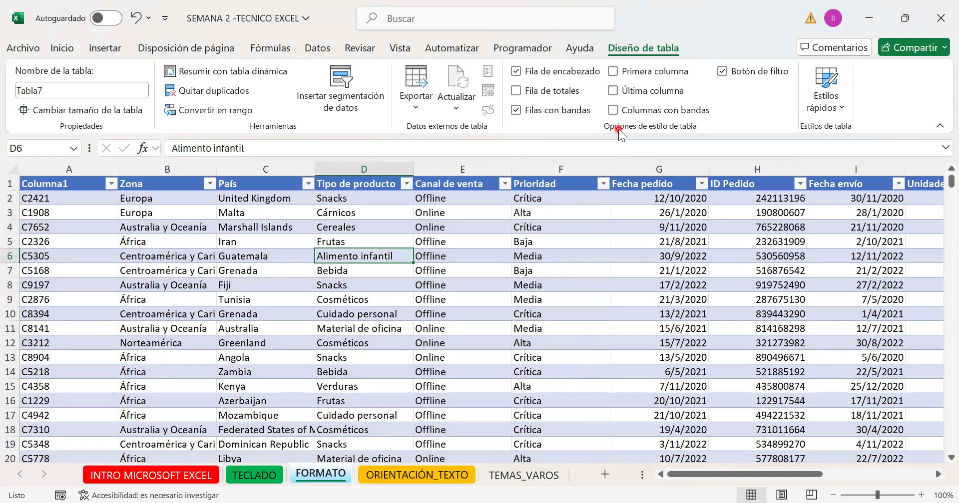
left_click(364, 110)
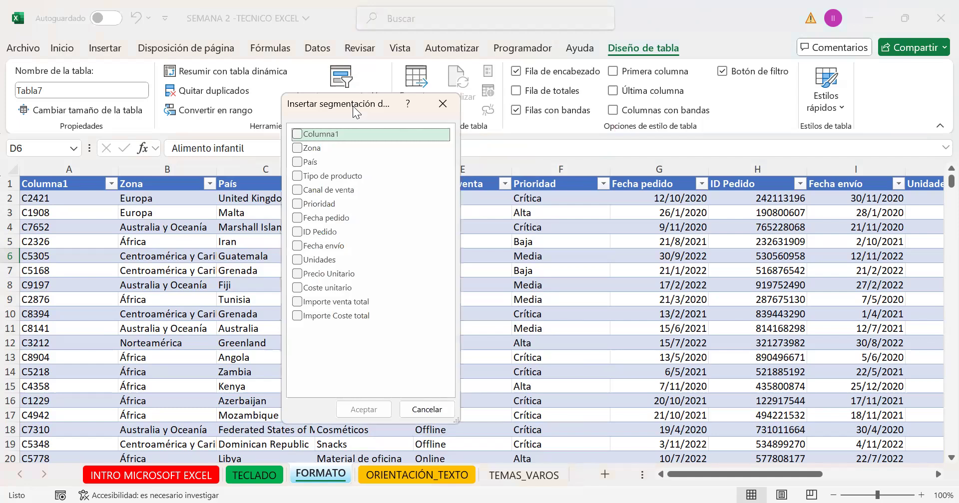
left_click_drag(353, 106, 834, 122)
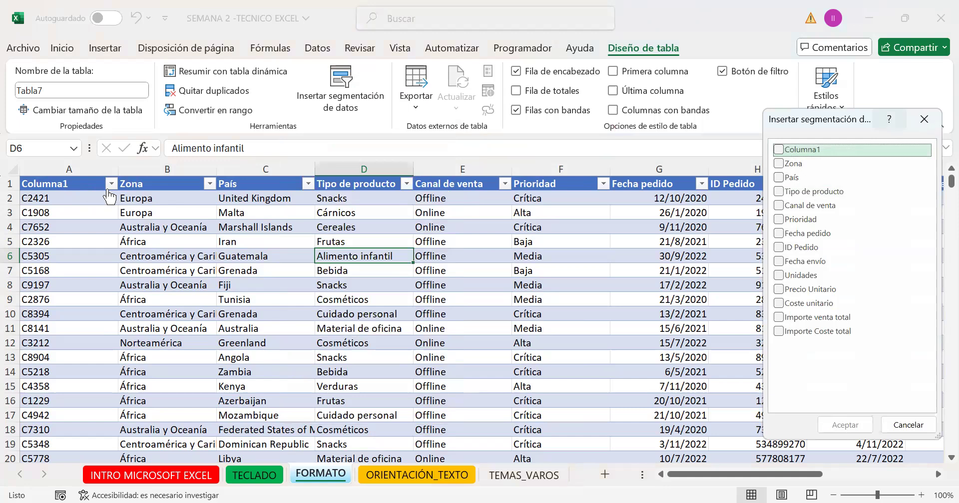
key("Escape")
Rename the table's first column header in cell A1 as "cod cliente".
left_click(87, 188)
type("co")
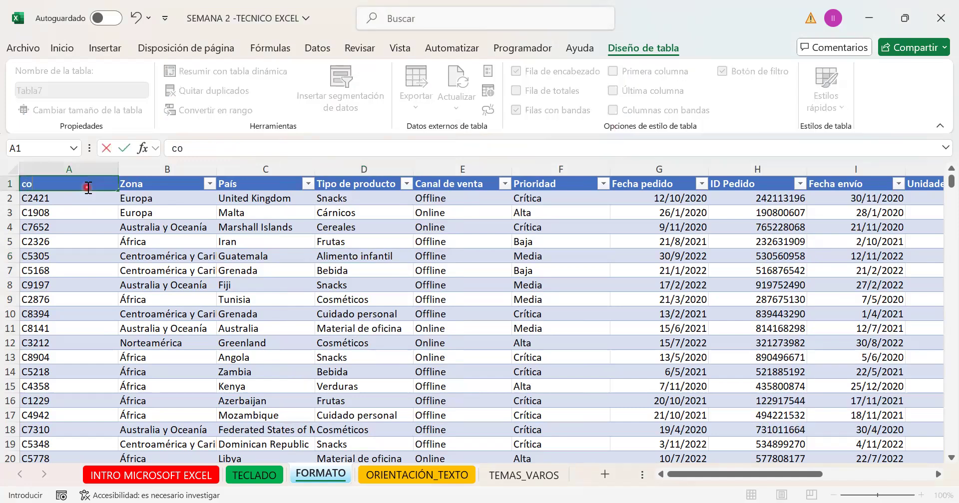
type("d cliente")
left_click(428, 199)
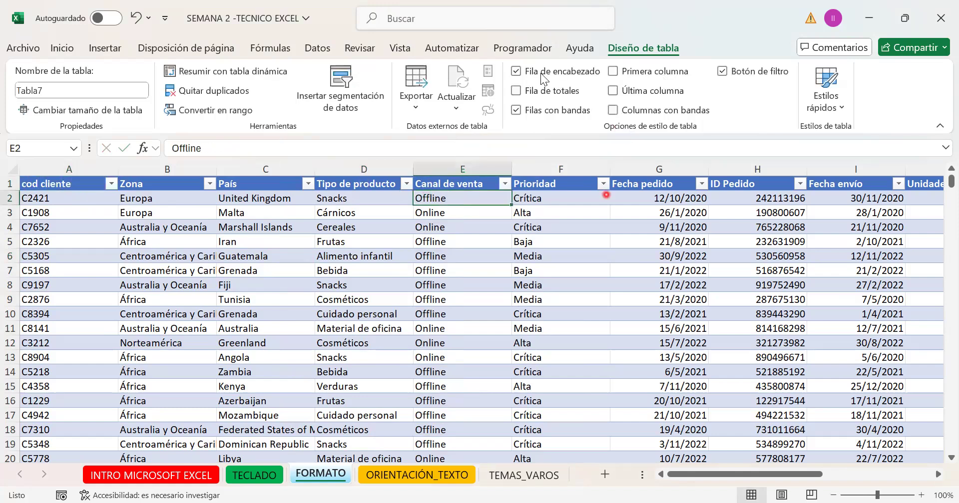
Insert slicers for the Zona, País, Canal de venta and Prioridad fields of the table.
left_click(334, 90)
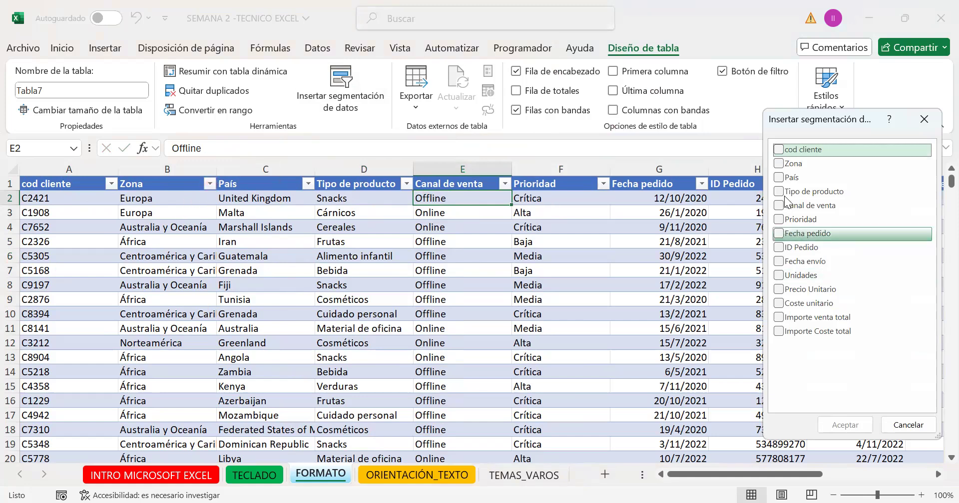
left_click(786, 164)
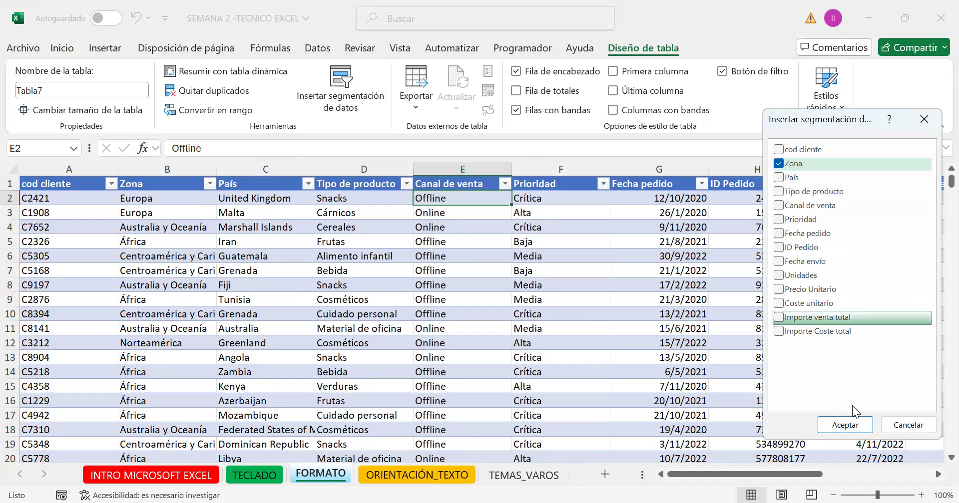
left_click(782, 179)
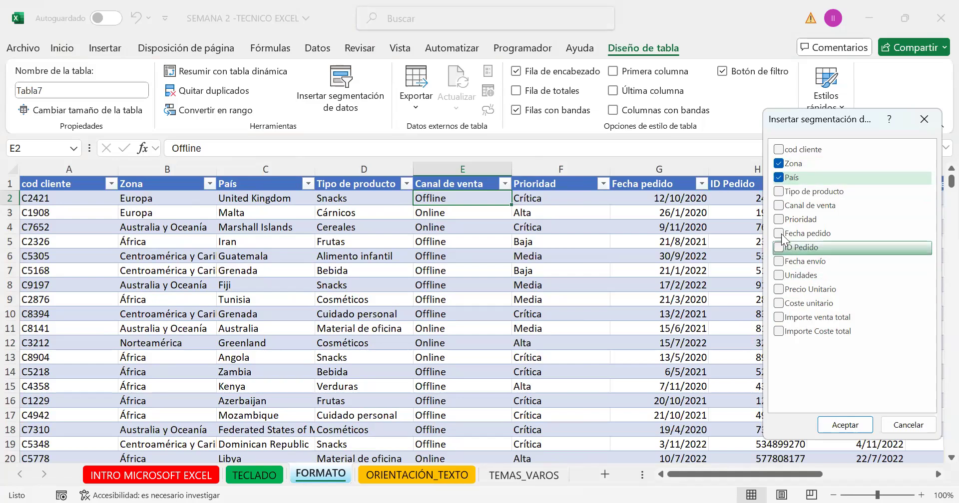
left_click(788, 206)
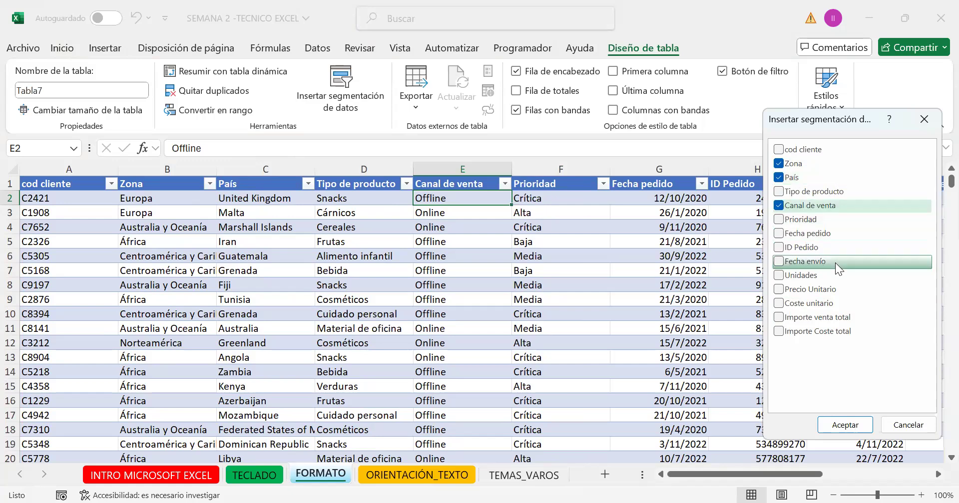
left_click(782, 222)
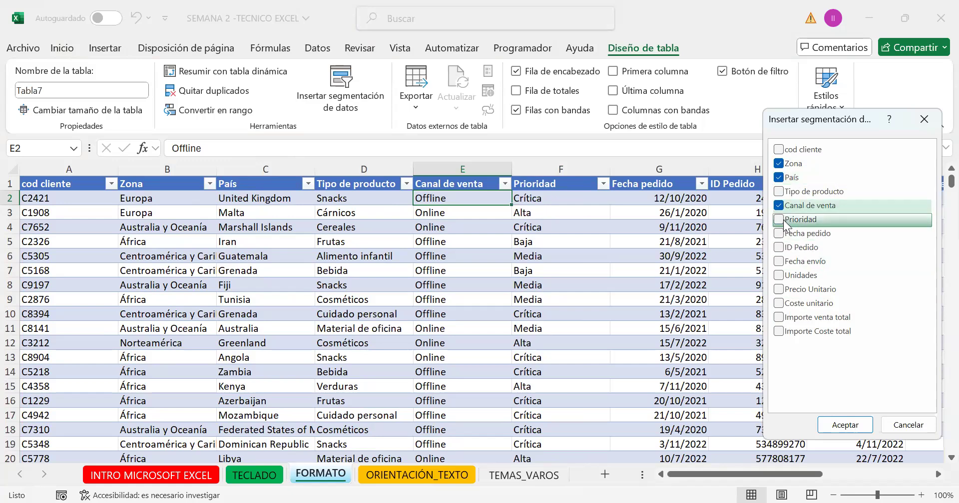
left_click(845, 425)
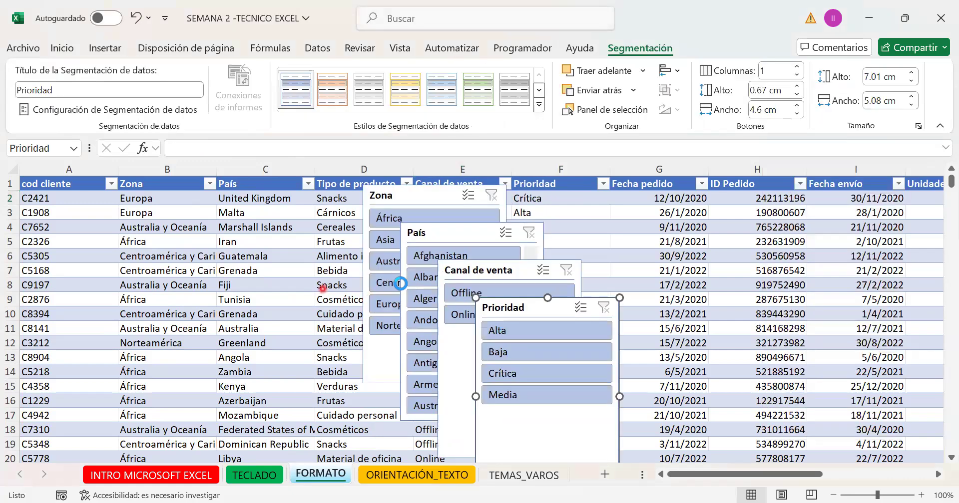
Arrange the four slicers side by side at the top of the sheet in the order País, Canal de venta, Prioridad, Zona.
left_click_drag(557, 314, 733, 190)
left_click_drag(520, 276, 729, 200)
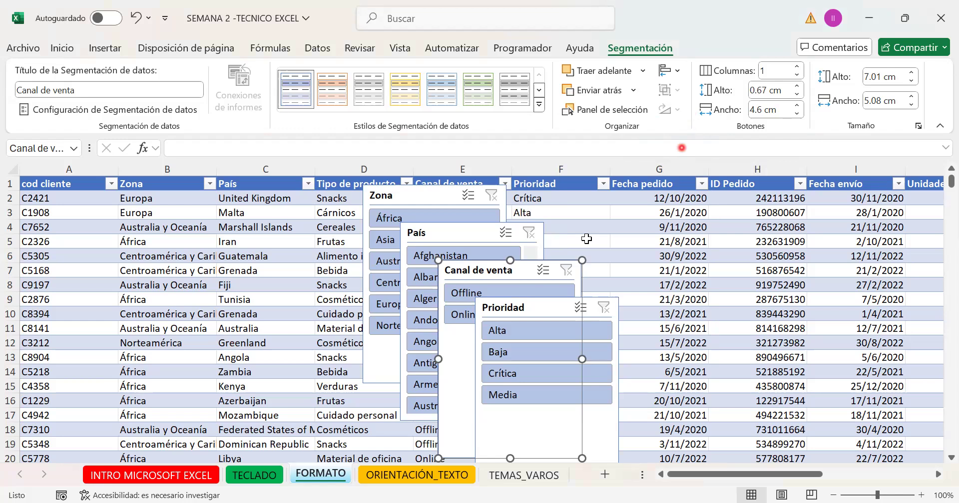
left_click_drag(522, 271, 701, 140)
left_click_drag(497, 276, 727, 194)
left_click_drag(555, 305, 884, 187)
left_click_drag(802, 475, 837, 481)
left_click(343, 234)
left_click_drag(342, 234, 472, 190)
left_click_drag(250, 194, 839, 184)
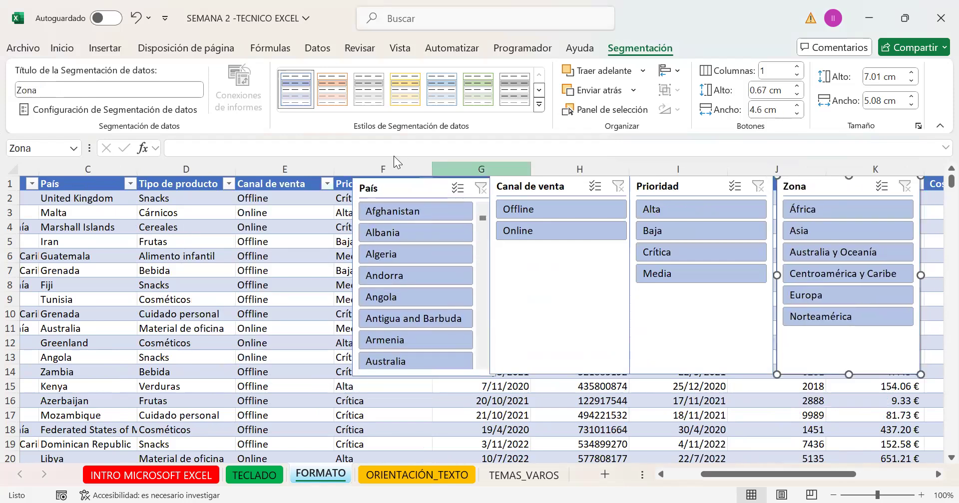
Apply the dark blue slicer style to the Zona, Canal de venta and País slicers.
left_click(539, 90)
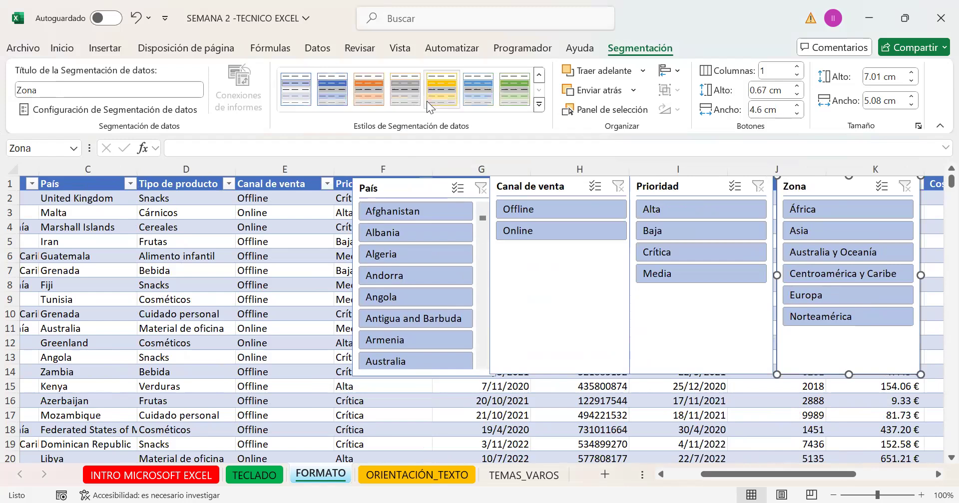
left_click(338, 94)
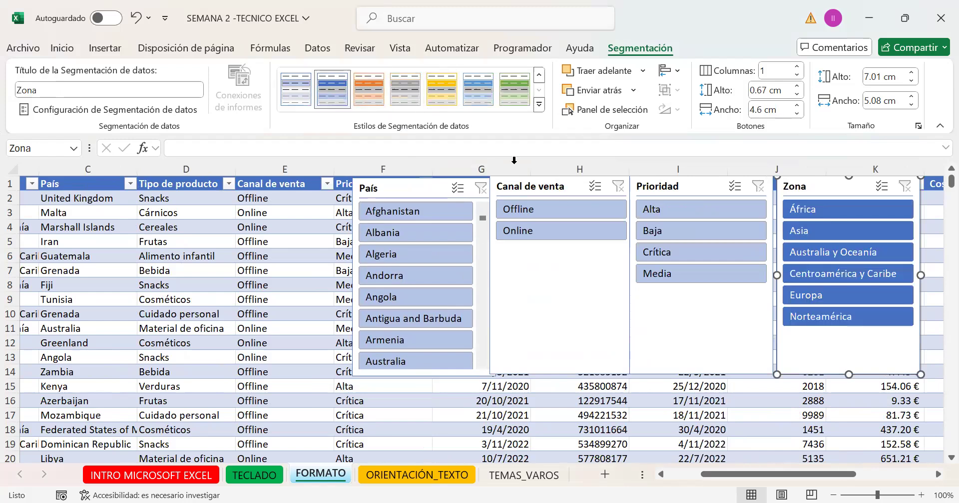
left_click(564, 191)
left_click(332, 90)
left_click(411, 189)
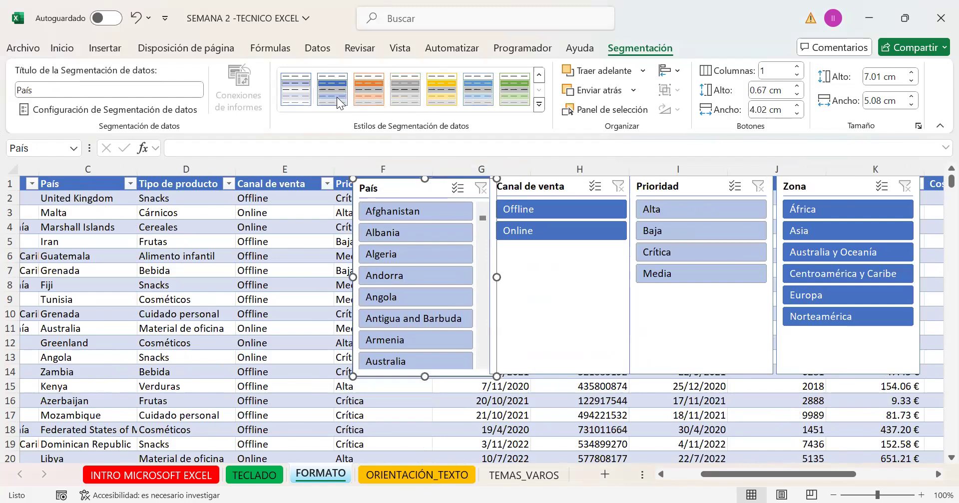
left_click(332, 90)
Apply the dark orange slicer style to the Prioridad, Canal de venta and País slicers.
left_click(682, 190)
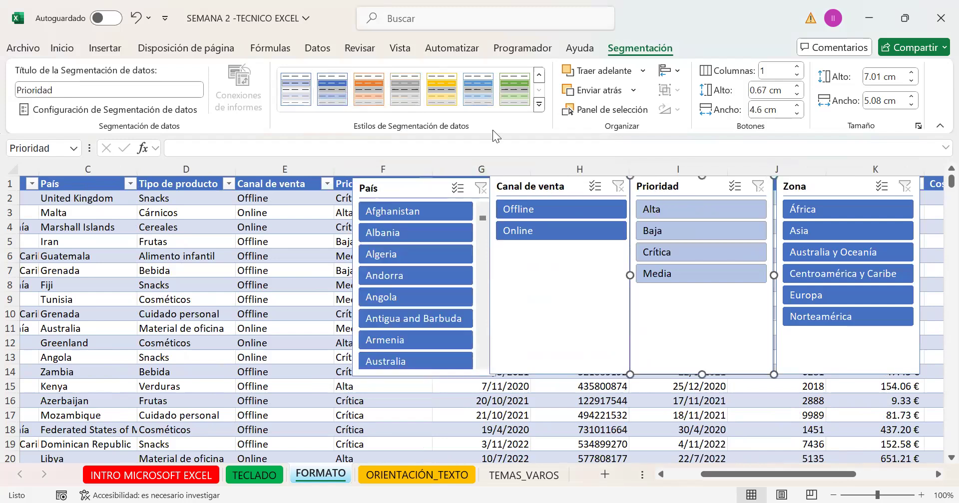
left_click(369, 91)
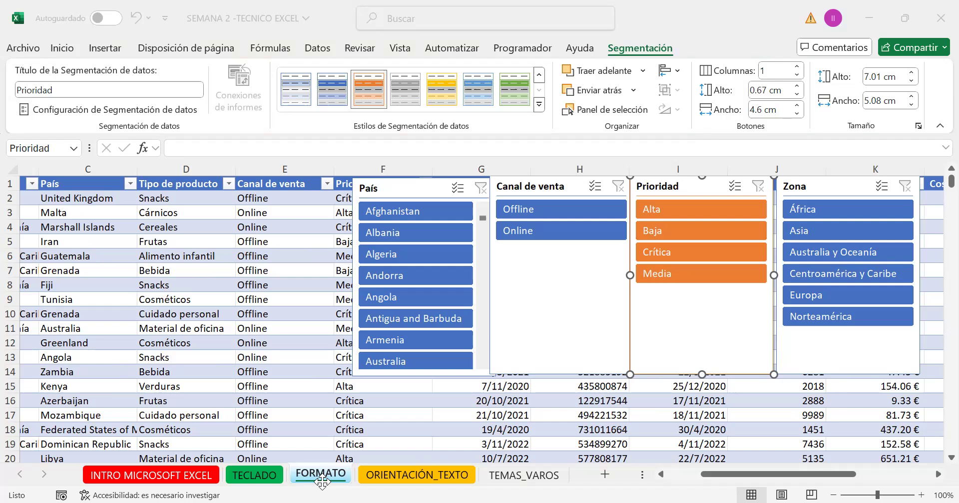
left_click(532, 189)
key("F4")
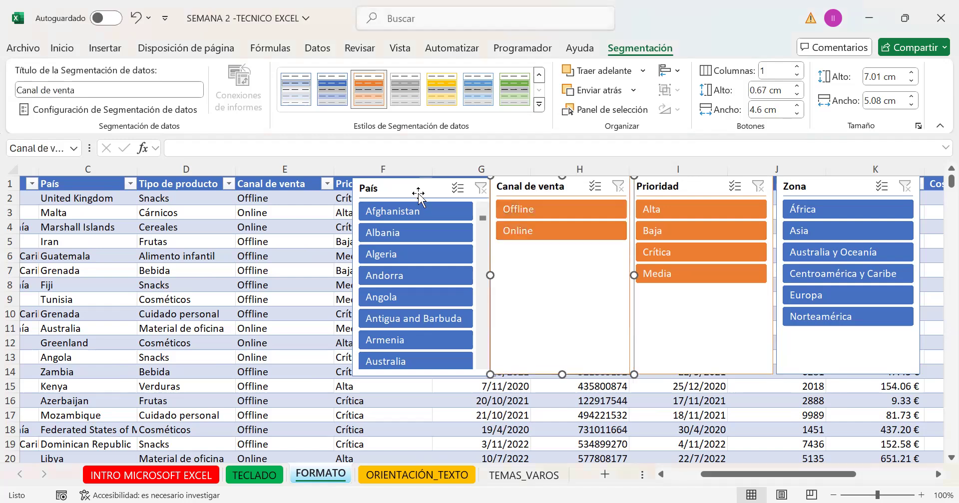
left_click(418, 191)
key("F4")
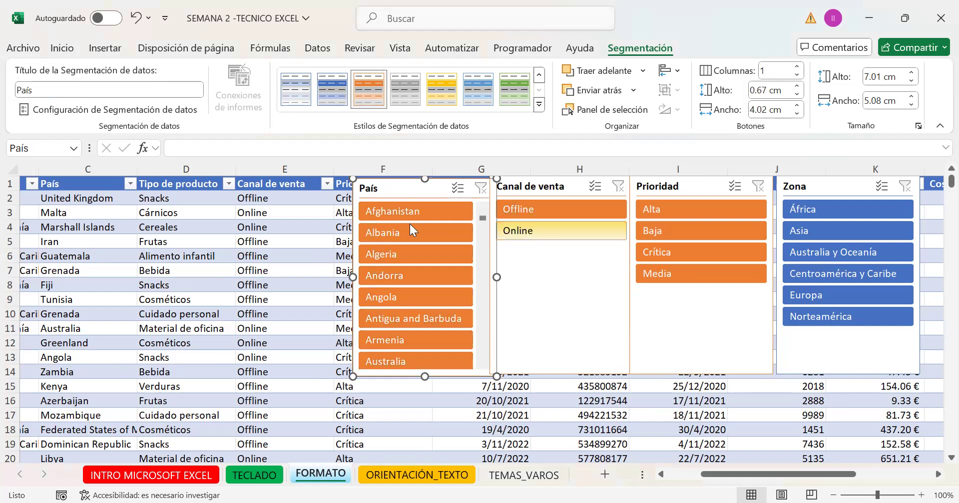
Align the top of the País slicer with the other slicers and select cell E6 in the table.
left_click_drag(423, 176, 442, 184)
left_click_drag(445, 184, 449, 184)
left_click(313, 285)
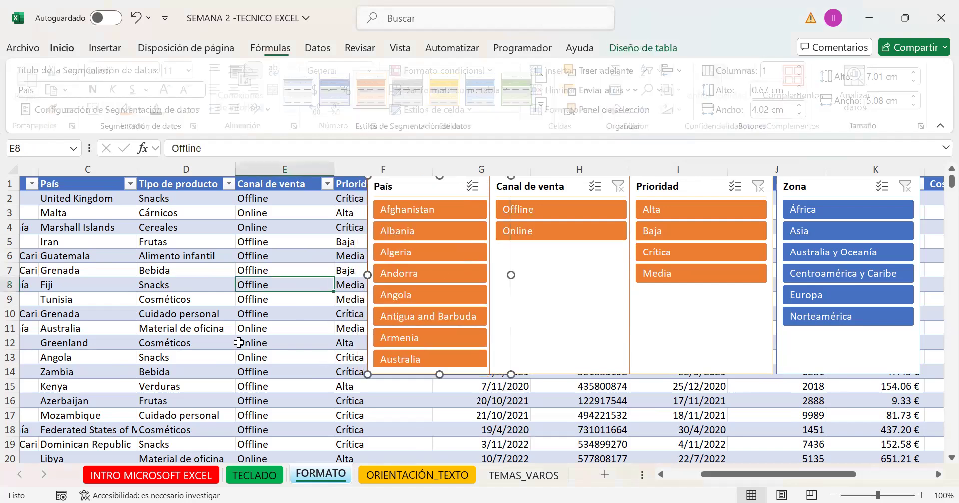
left_click(297, 257)
scroll(335, 255, "down", 6)
scroll(334, 255, "up", 6)
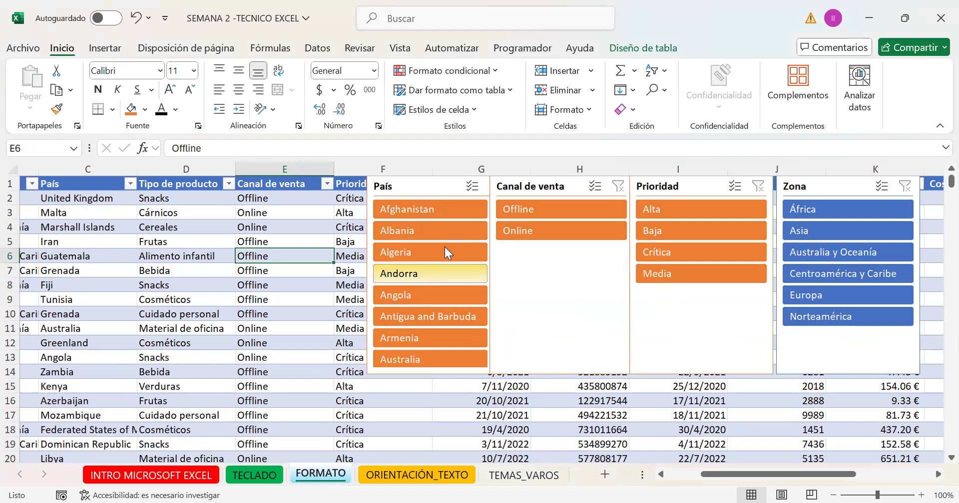
Filter the table by one country at a time with the País slicer, including Australia, Albania, Afghanistan, Angola and Algeria.
left_click(446, 362)
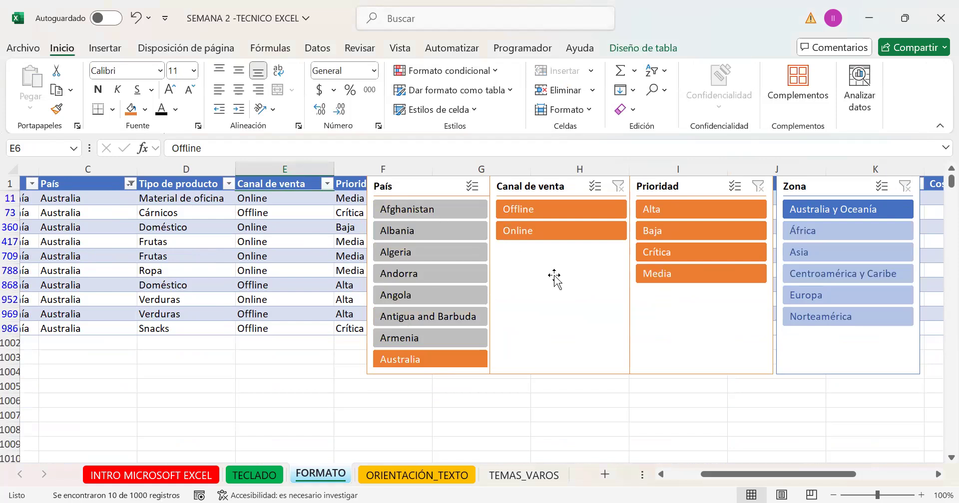
left_click(457, 233)
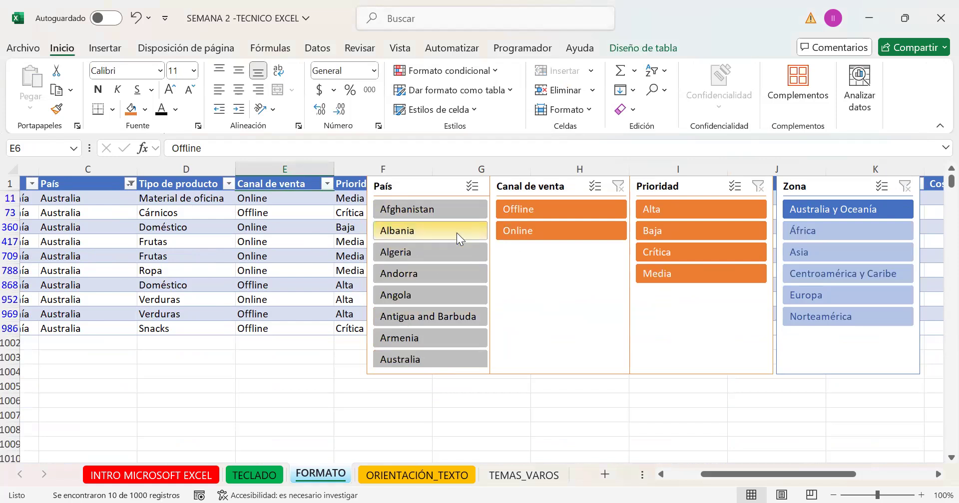
left_click(455, 211)
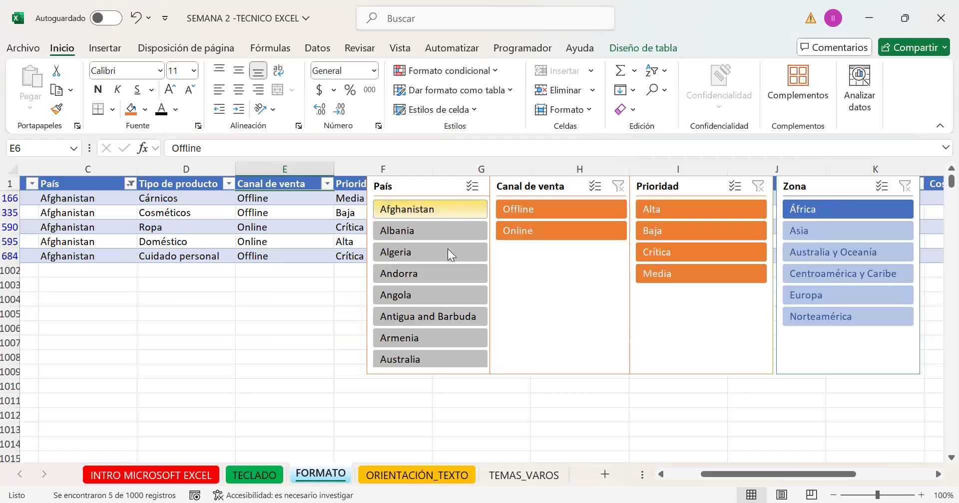
left_click(432, 295)
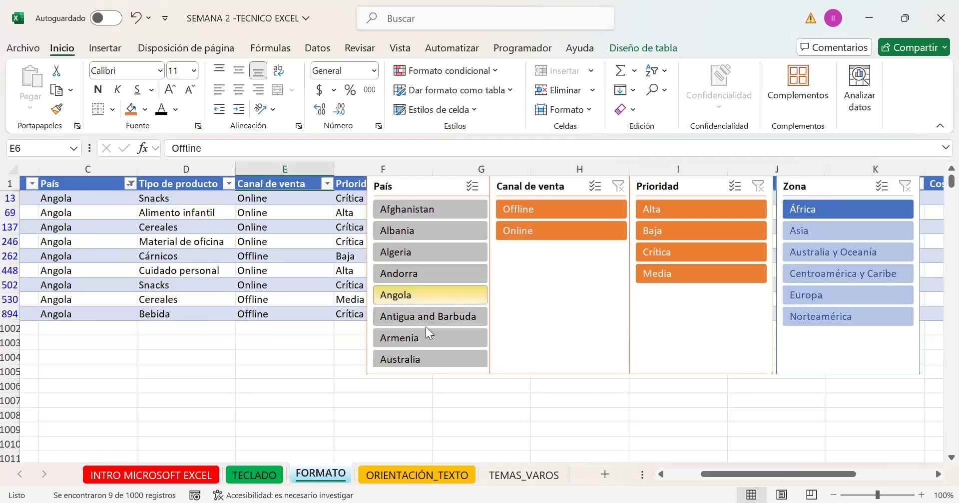
left_click(431, 358)
left_click(440, 256)
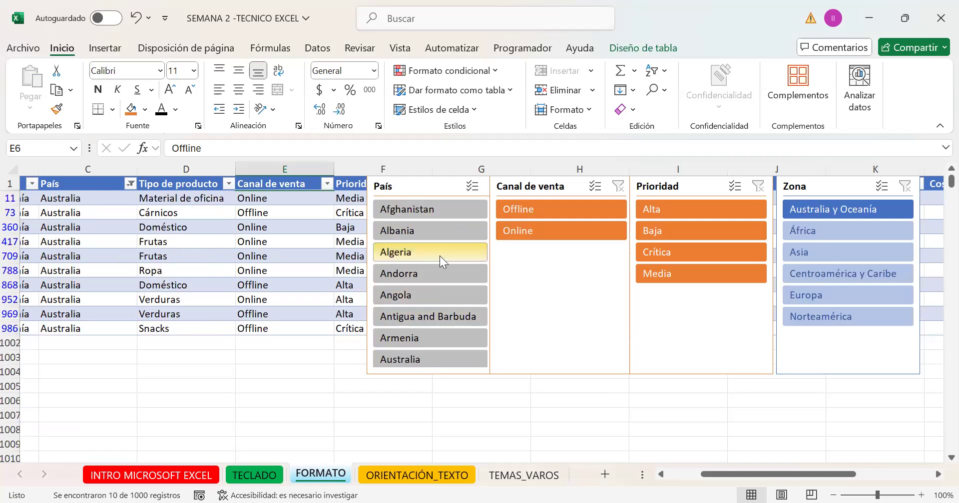
left_click(448, 207)
Shift the País slicer slightly down beside the Canal de venta slicer and clear its country filter.
left_click(438, 189)
left_click_drag(438, 189, 420, 206)
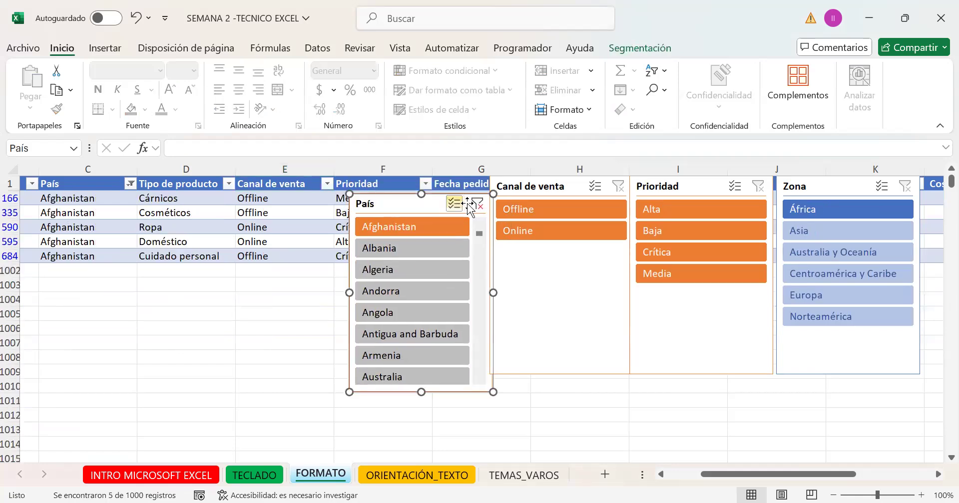
left_click(477, 205)
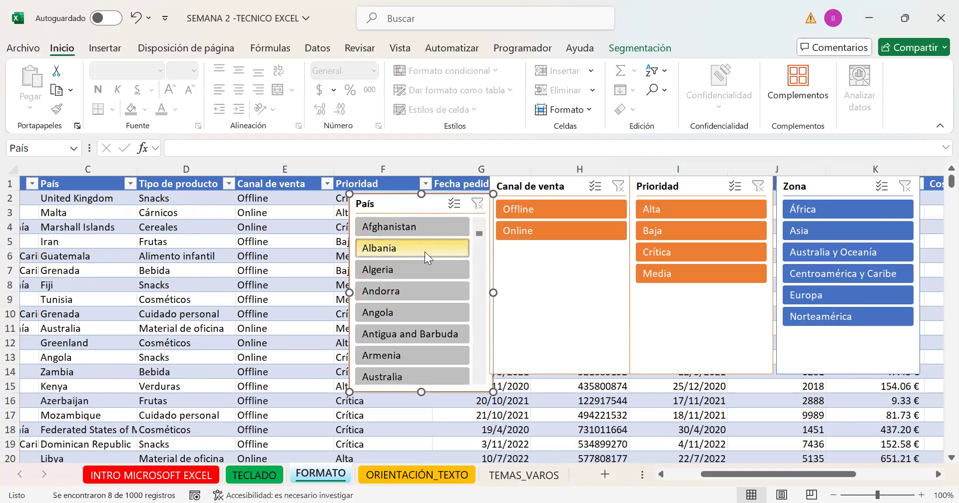
Try the Albania, Afghanistan, Algeria and Andorra filters in the País slicer and clear the country filter.
left_click(425, 250)
left_click(426, 228)
left_click(428, 270)
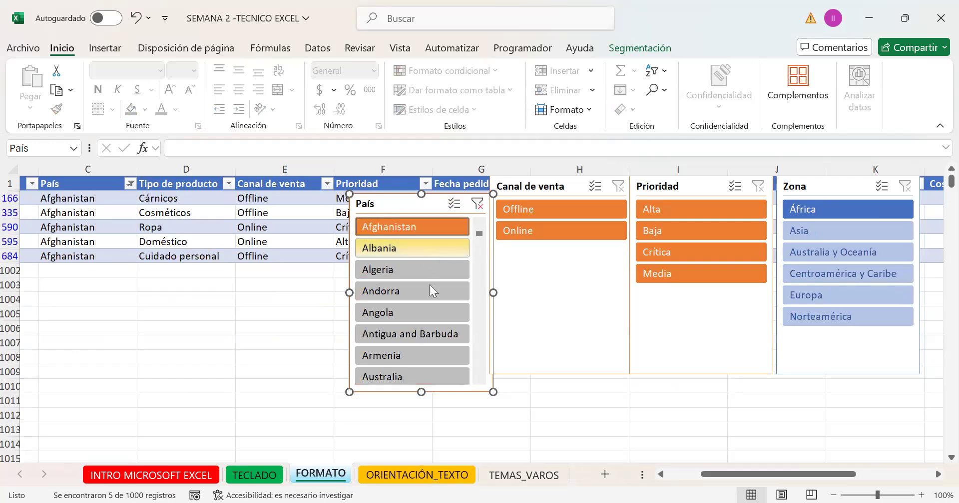
left_click(429, 288)
left_click(421, 241)
left_click(478, 204)
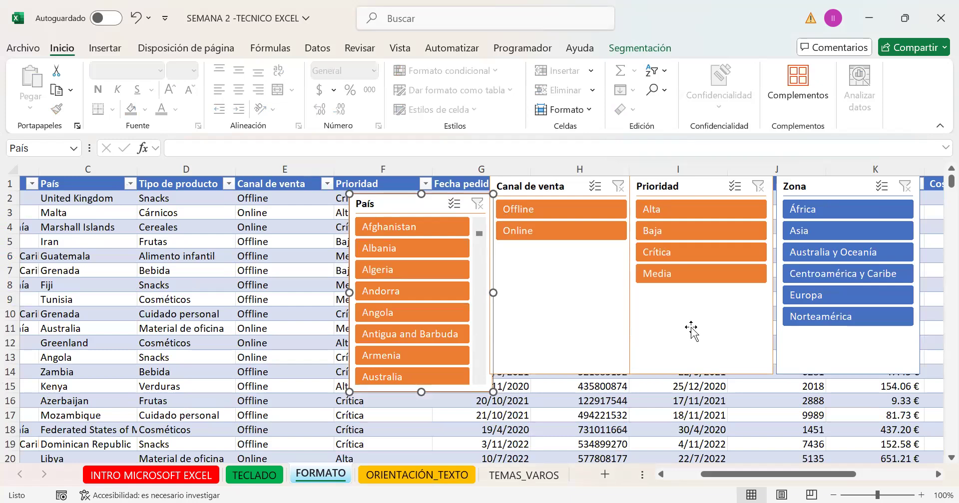
Filter the table to priority Alta, sales channel Online and country Antigua and Barbuda using the slicers.
left_click(689, 213)
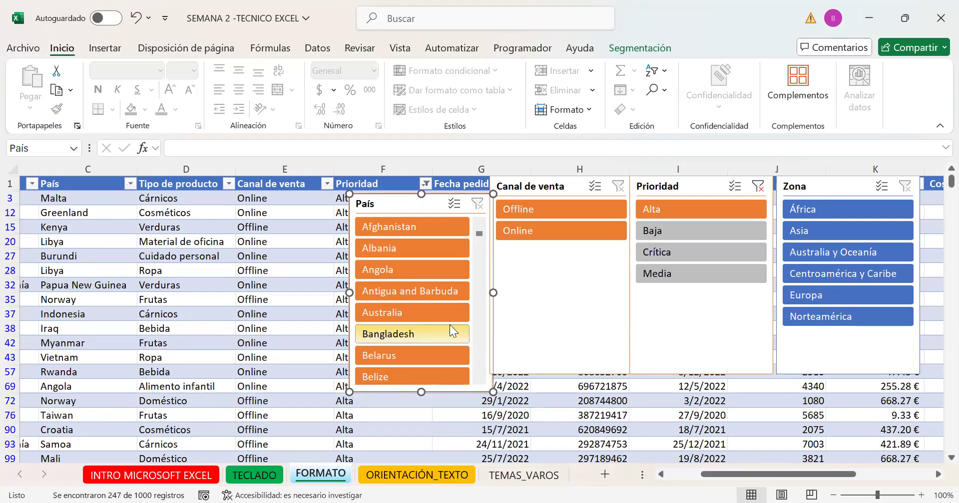
left_click(432, 293)
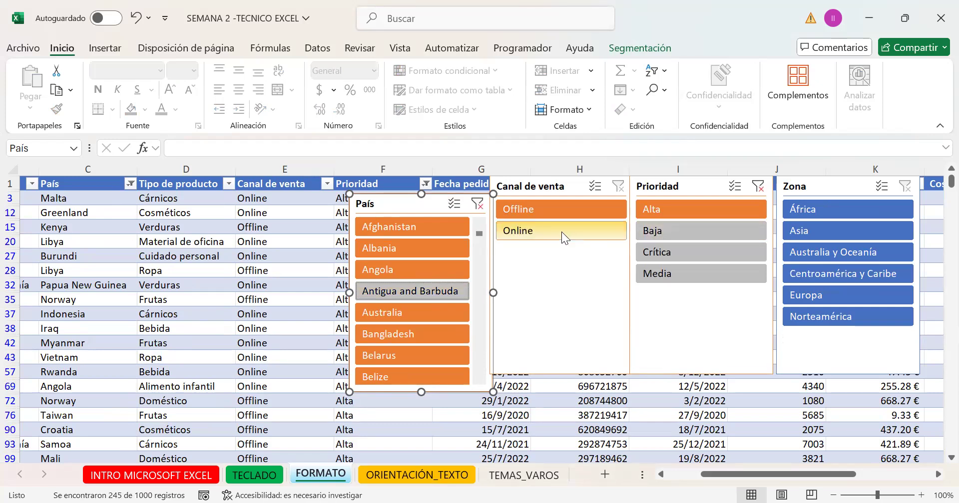
left_click(539, 232)
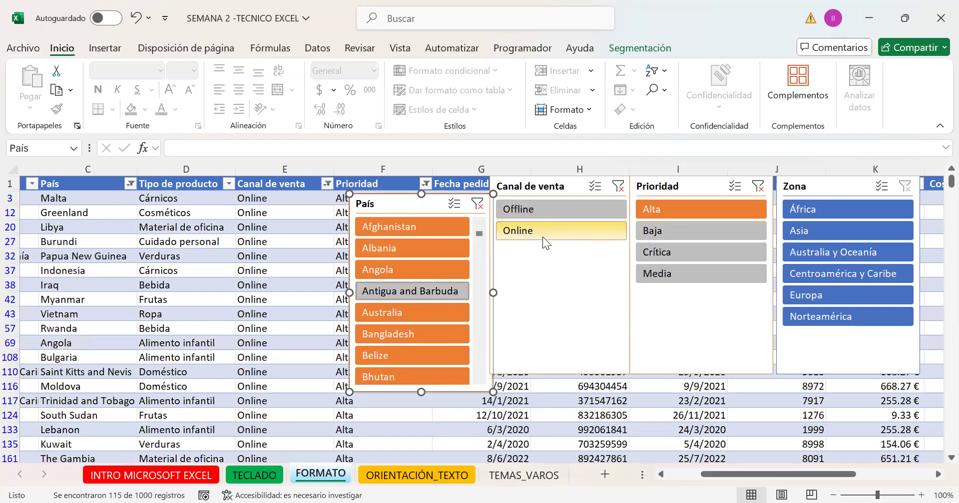
left_click(443, 290)
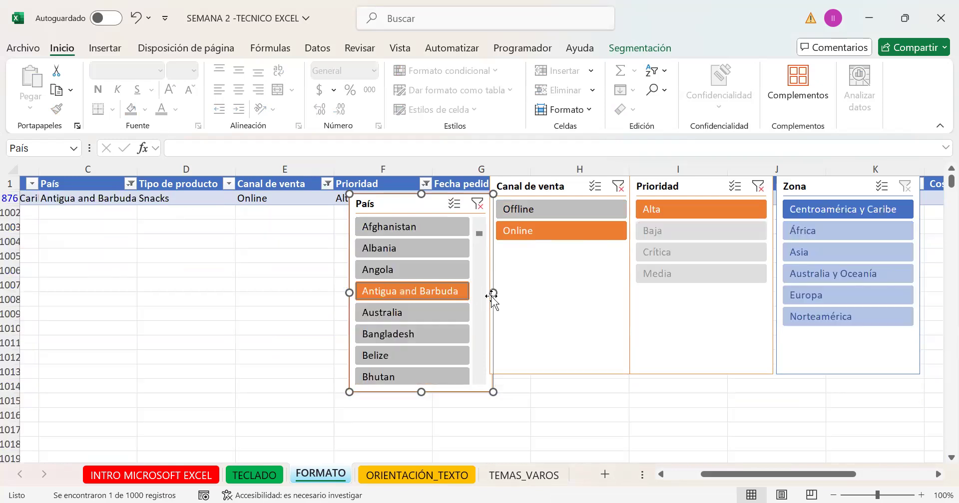
Move the País, Canal de venta and Prioridad slicers down into a row below the filtered record, uncovering the table headers.
left_click_drag(372, 229, 375, 284)
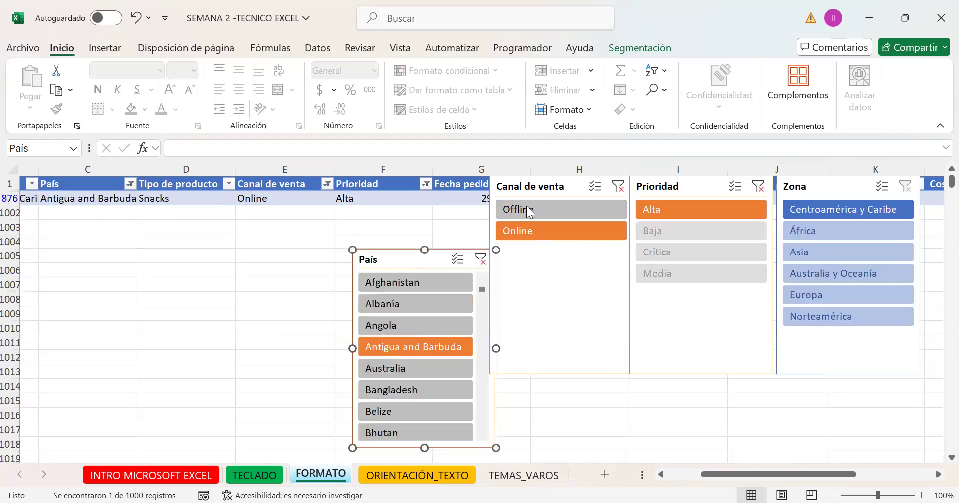
left_click_drag(561, 191, 563, 195)
left_click_drag(577, 275, 563, 260)
left_click_drag(670, 189, 677, 239)
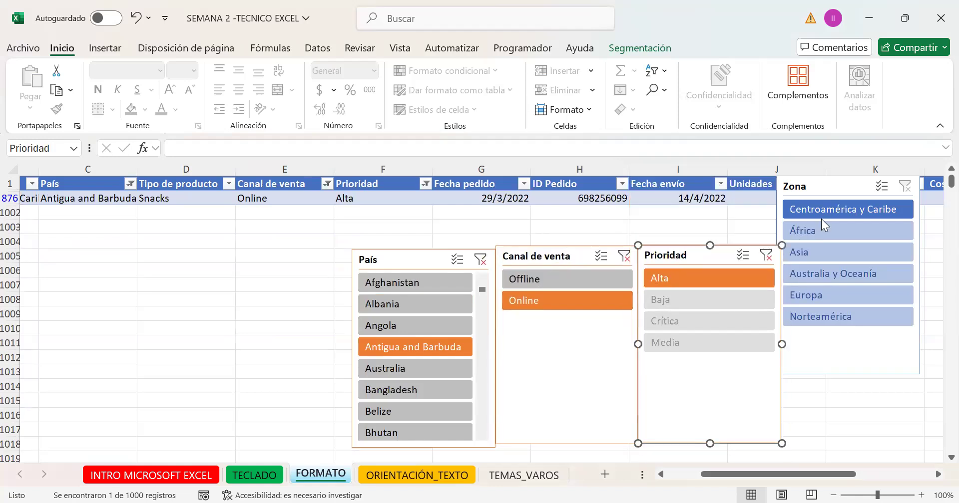
mouse_move(431, 268)
left_mouse_down()
mouse_move(433, 260)
mouse_move(429, 267)
left_mouse_up()
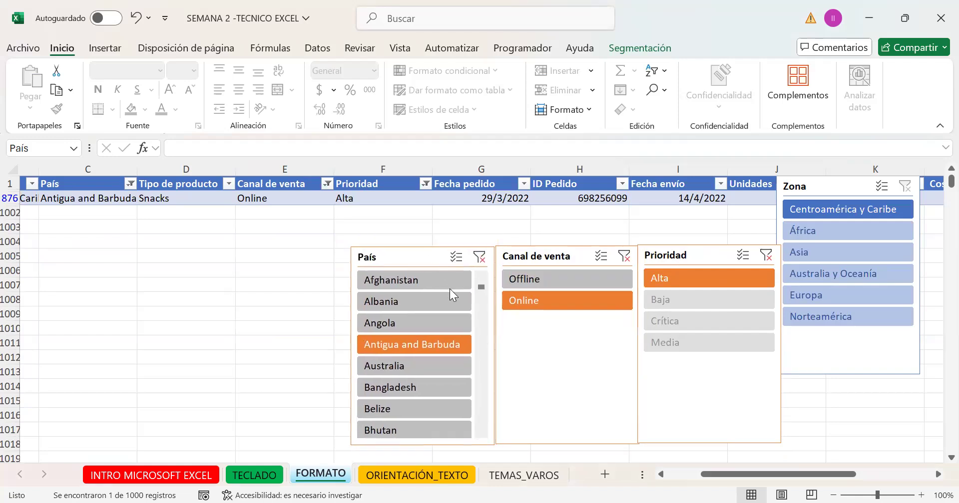
Filter the table to Democratic Republic of the Congo with the País slicer.
scroll(481, 328, "down", 6)
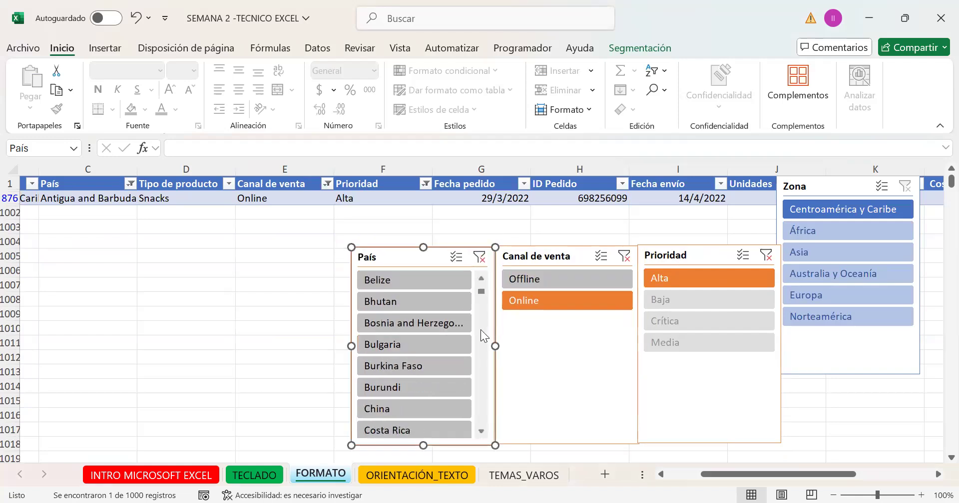
scroll(480, 330, "up", 1)
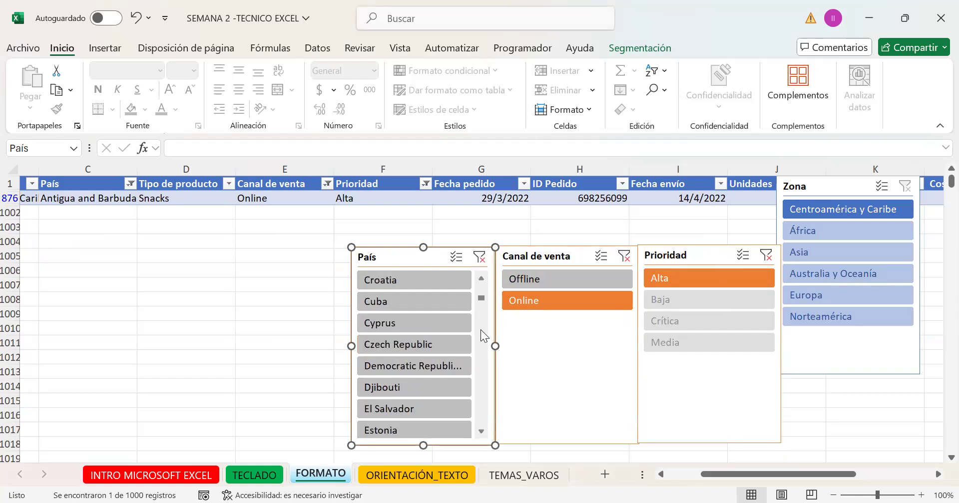
left_click(450, 365)
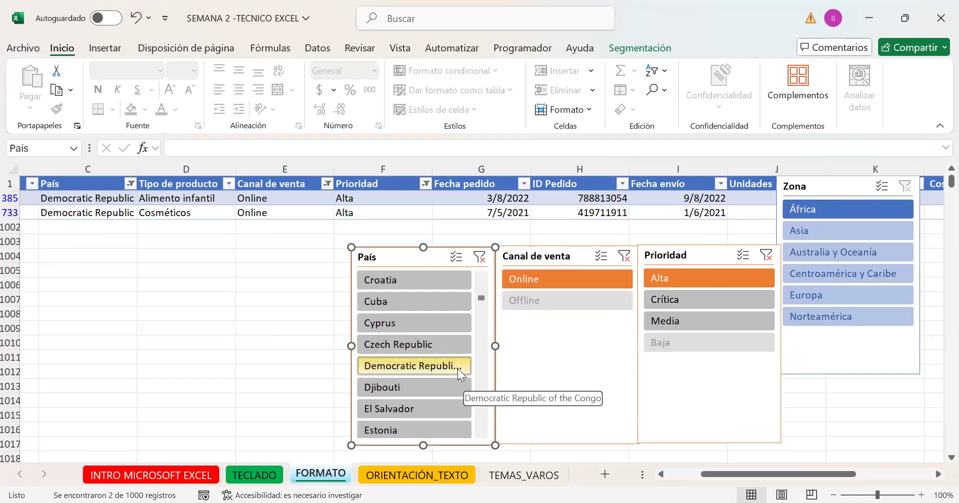
Look through the País slicer's countries and clear the country, sales channel and priority filters.
scroll(457, 369, "down", 4)
scroll(458, 368, "down", 12)
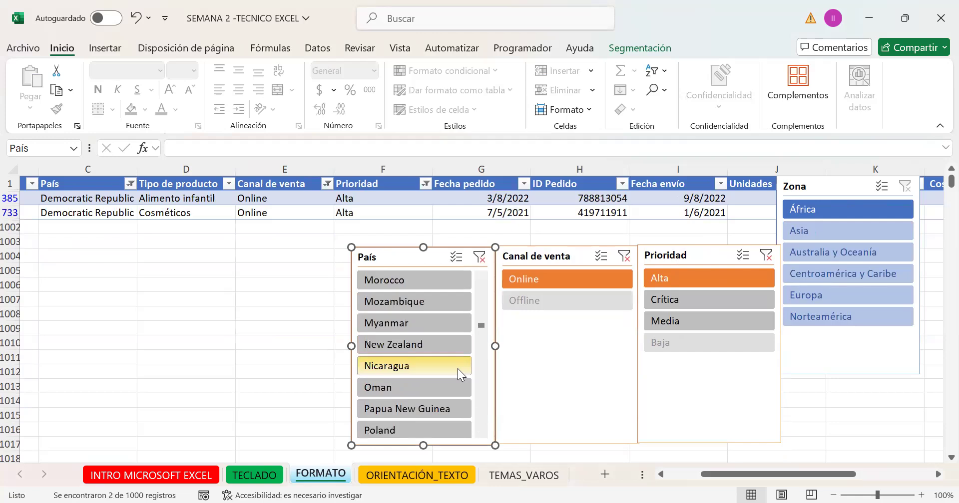
scroll(457, 365, "down", 5)
scroll(460, 351, "up", 10)
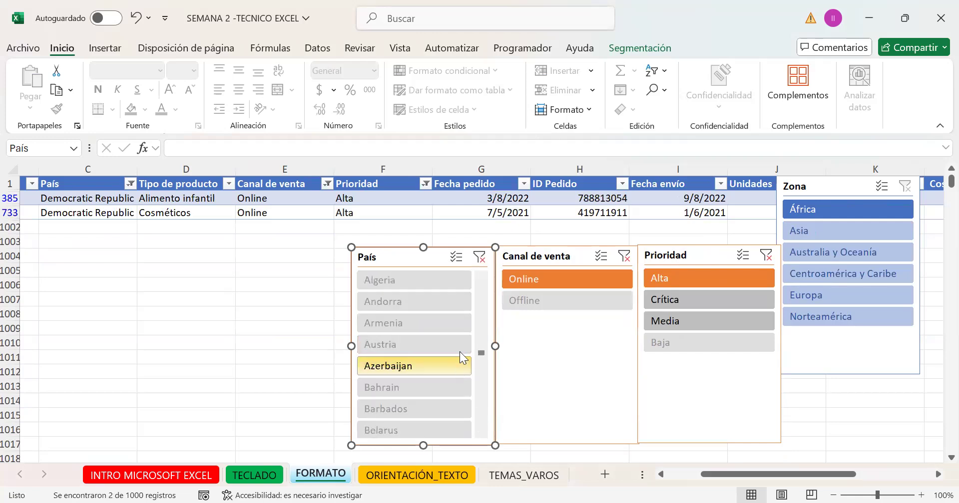
scroll(463, 357, "down", 10)
scroll(463, 361, "up", 4)
left_click(624, 258)
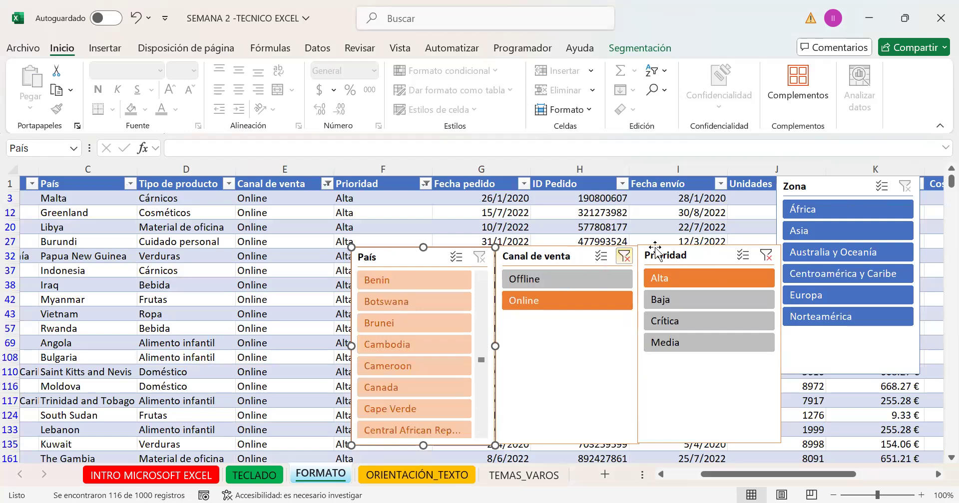
left_click(766, 255)
Filter the table to country Vietnam, try priority Alta, clear it and switch the priority filter to Crítica.
scroll(462, 333, "up", 8)
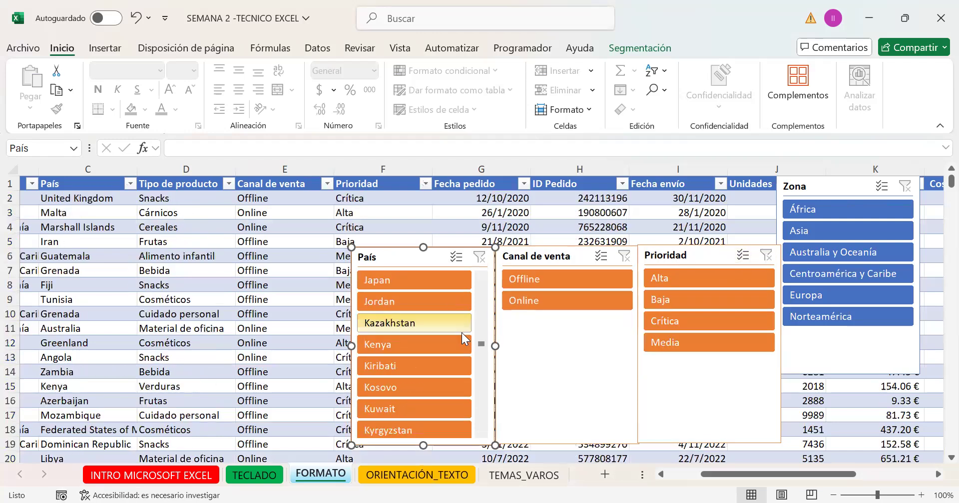
scroll(465, 337, "down", 14)
scroll(467, 340, "down", 20)
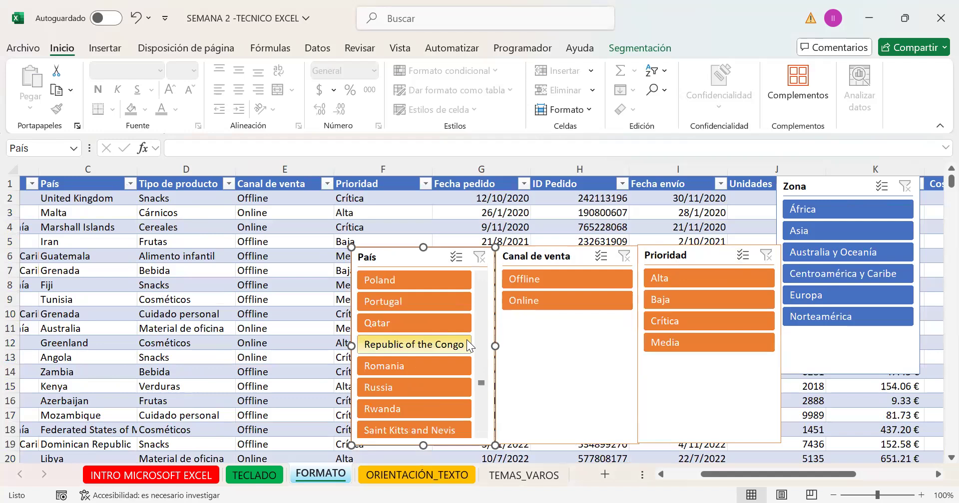
scroll(437, 387, "down", 3)
left_click(406, 350)
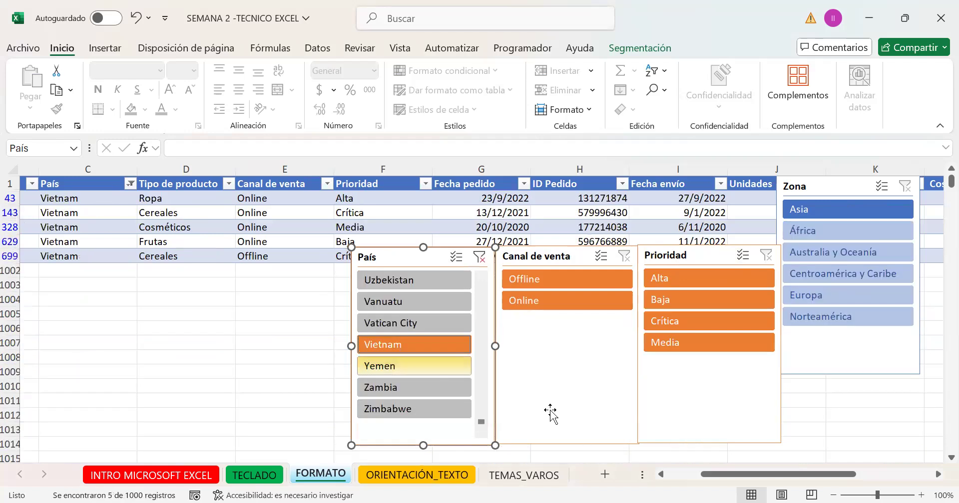
left_click(693, 277)
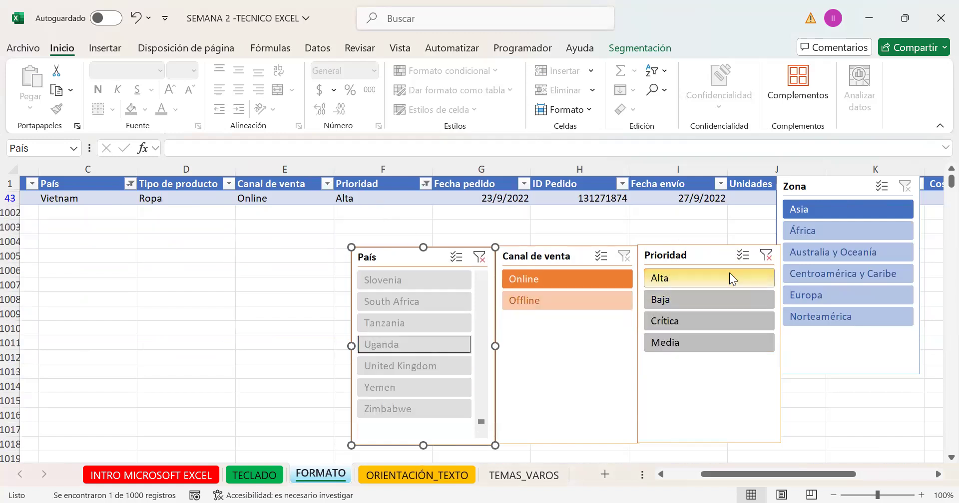
left_click(766, 256)
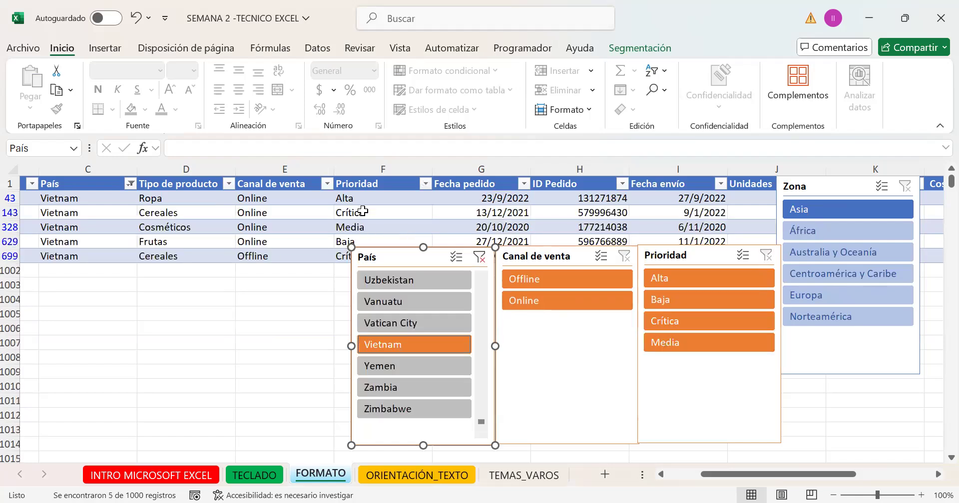
left_click(687, 321)
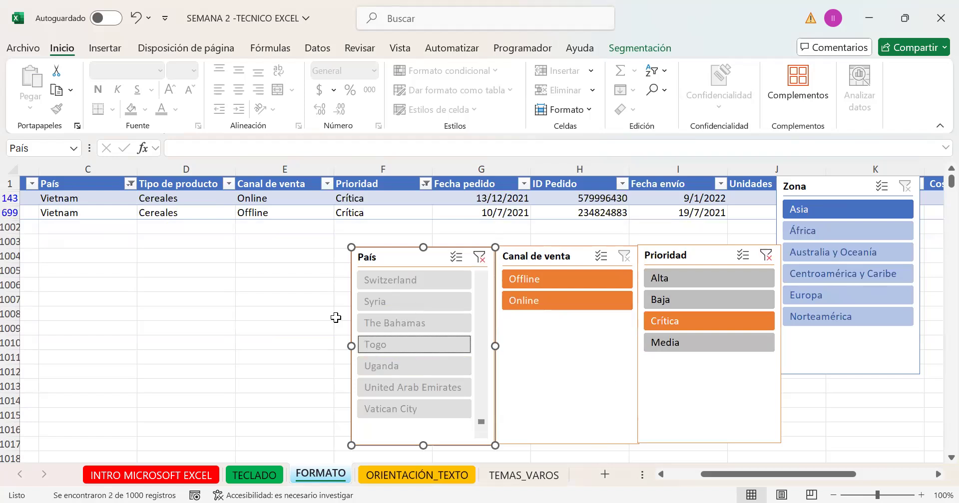
Clear the country and priority filters and line up the Canal de venta, Prioridad and Zona slicers in one row.
scroll(459, 296, "up", 2)
scroll(475, 339, "up", 5)
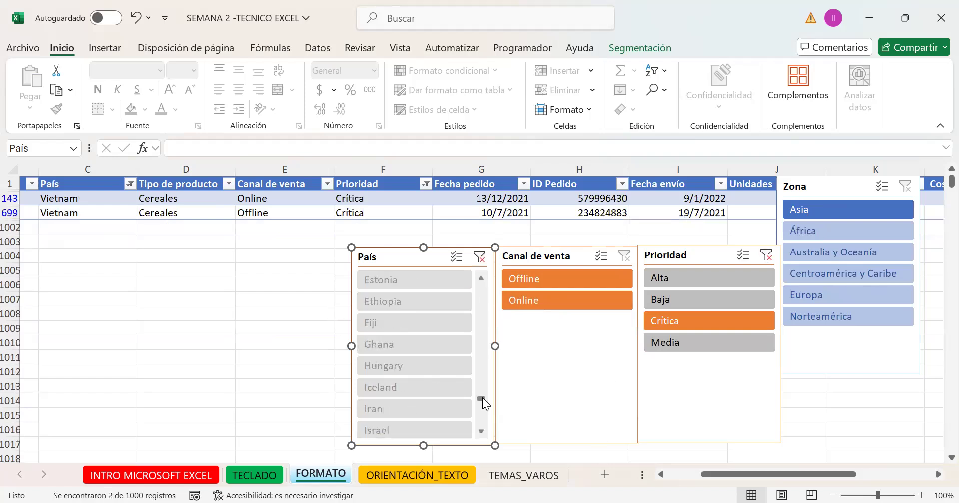
scroll(483, 319, "up", 5)
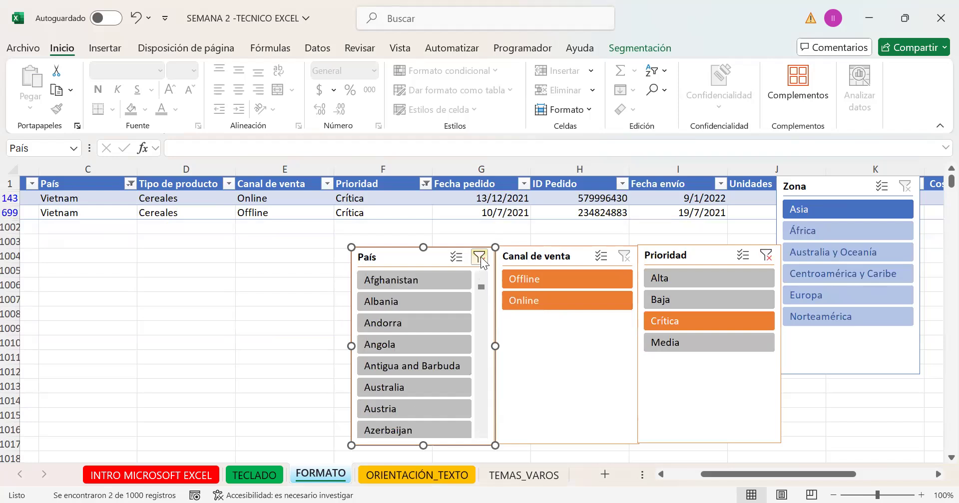
left_click(480, 257)
left_click_drag(563, 276, 567, 275)
left_click_drag(704, 254, 706, 252)
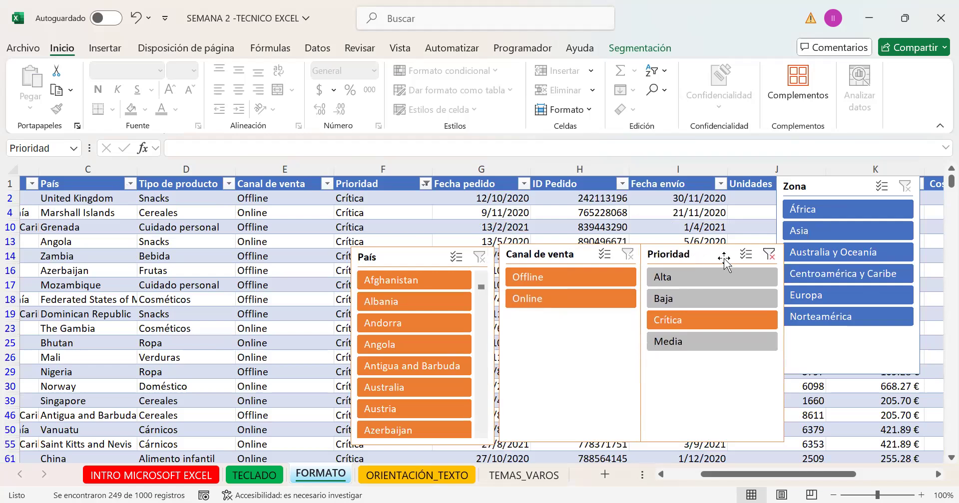
left_click(767, 257)
left_click_drag(795, 187, 817, 252)
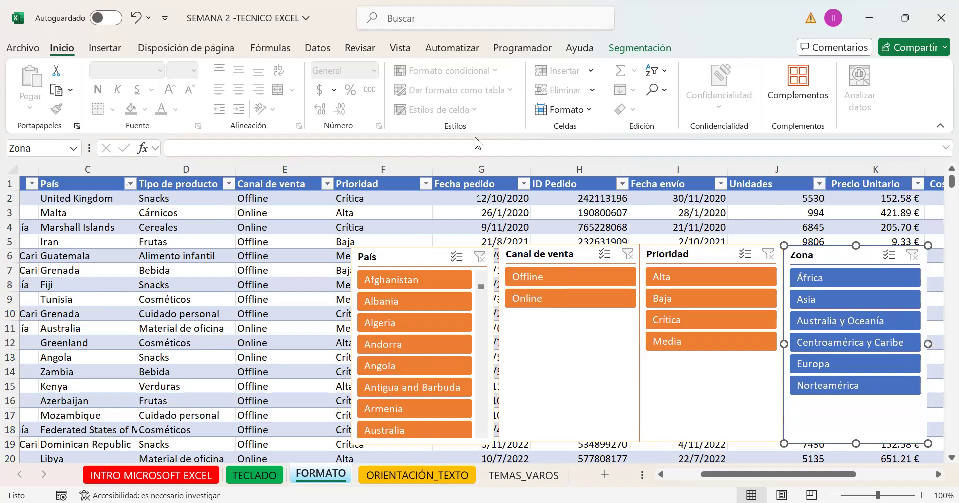
Apply the orange slicer style to the Zona slicer and move the País slicer slightly up beside Canal de venta.
left_click(614, 50)
left_click(367, 96)
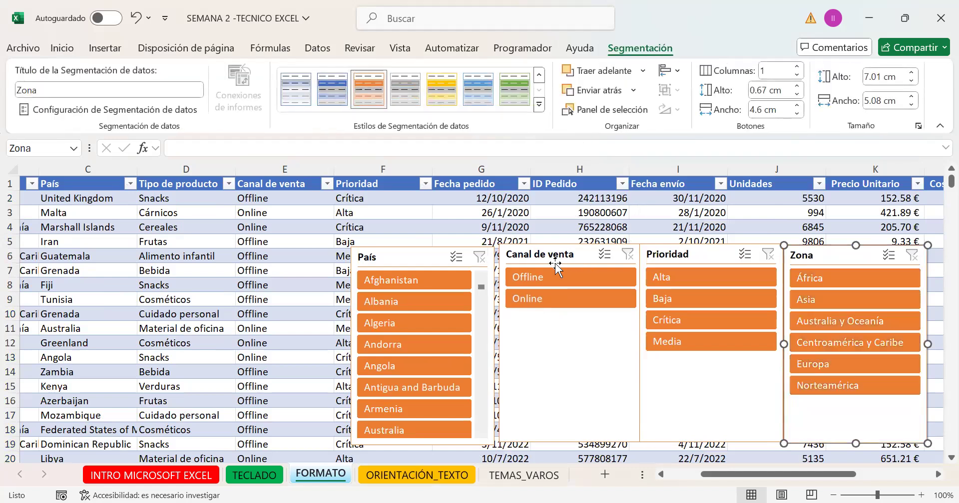
left_click(424, 253)
left_click_drag(423, 254, 431, 246)
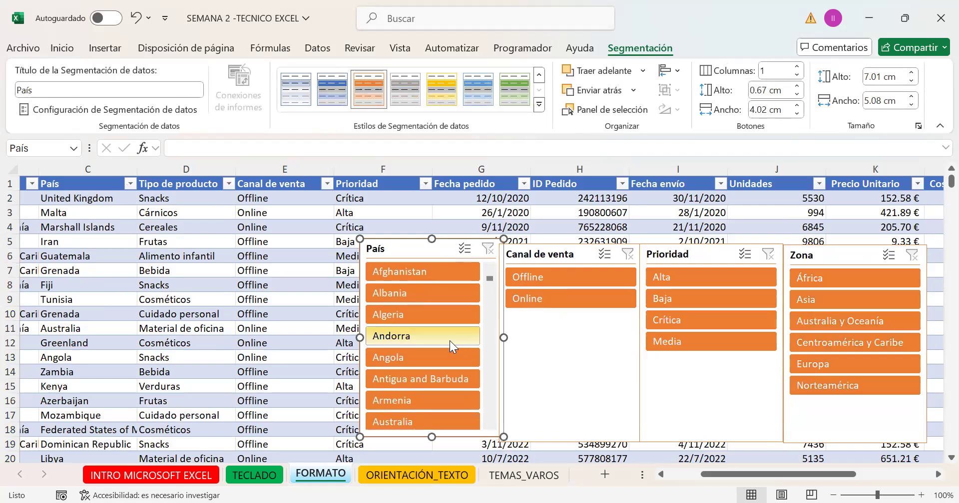
scroll(443, 303, "down", 18)
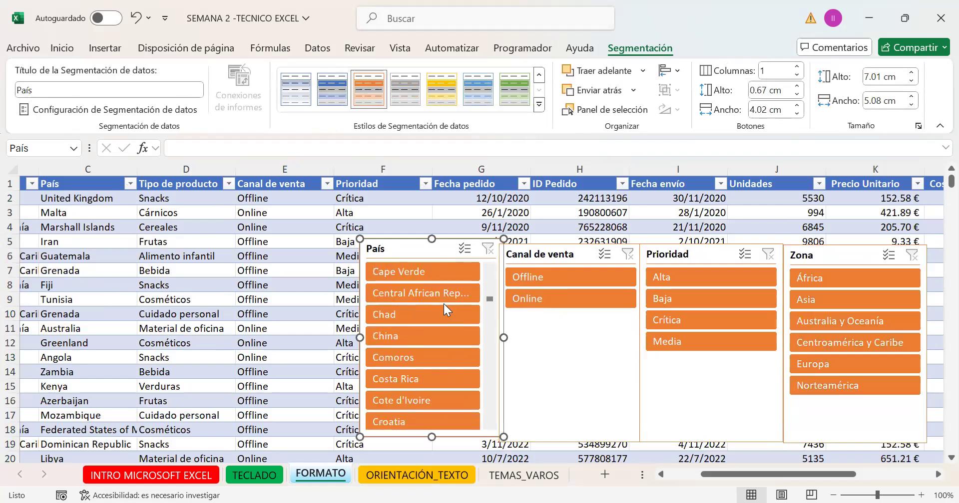
scroll(441, 308, "down", 18)
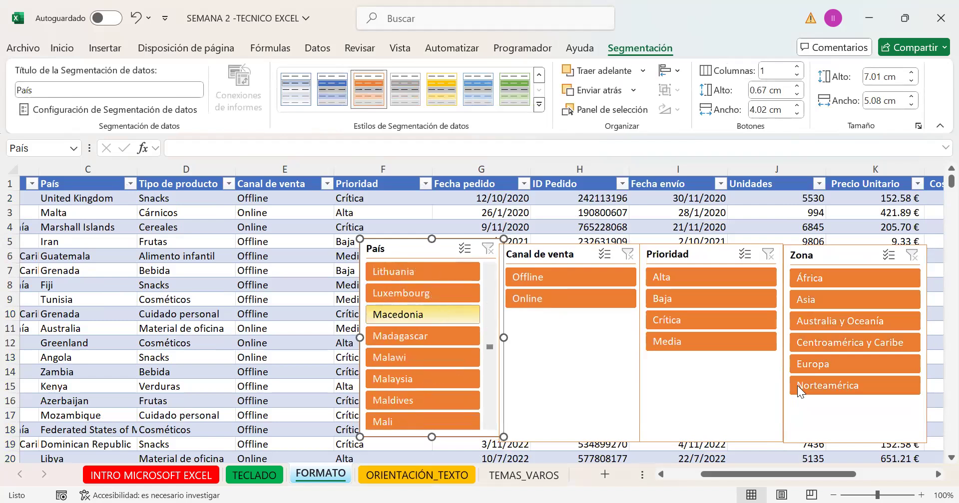
Filter the Prioridad column to Alta using the column's own header filter instead of the slicer.
left_click_drag(788, 471, 814, 479)
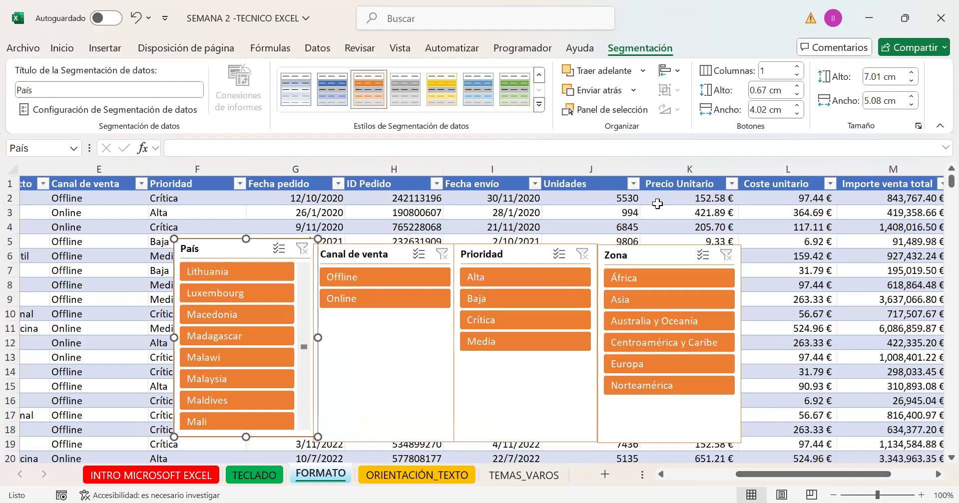
mouse_move(789, 474)
left_mouse_down()
mouse_move(688, 473)
mouse_move(780, 474)
left_mouse_up()
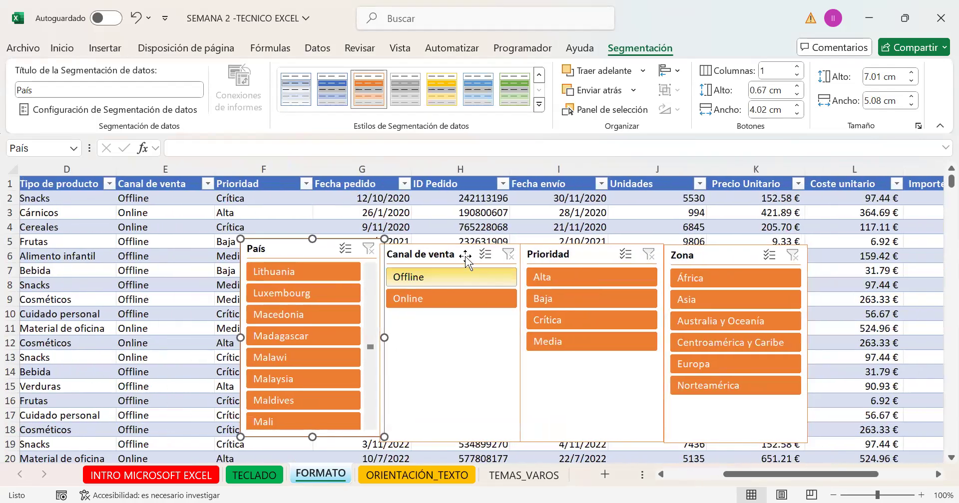
left_click(270, 194)
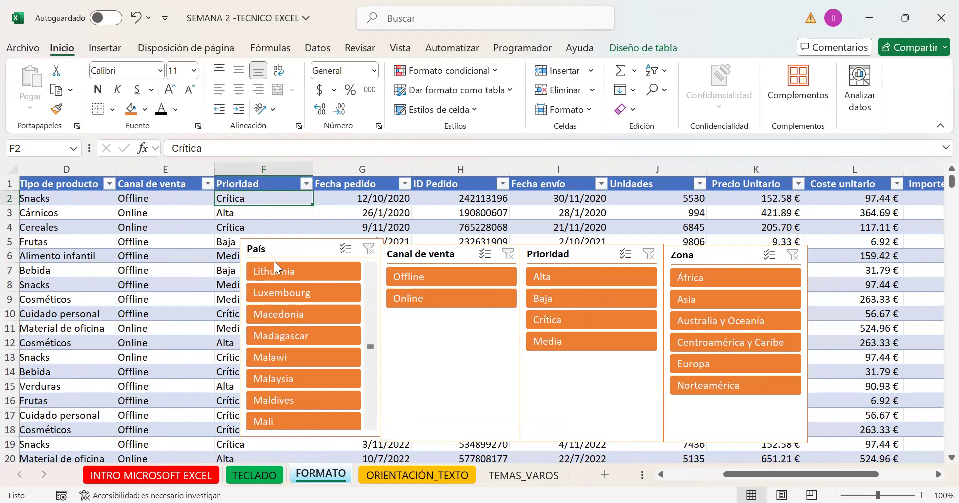
left_click(306, 184)
left_click(165, 344)
left_click(153, 358)
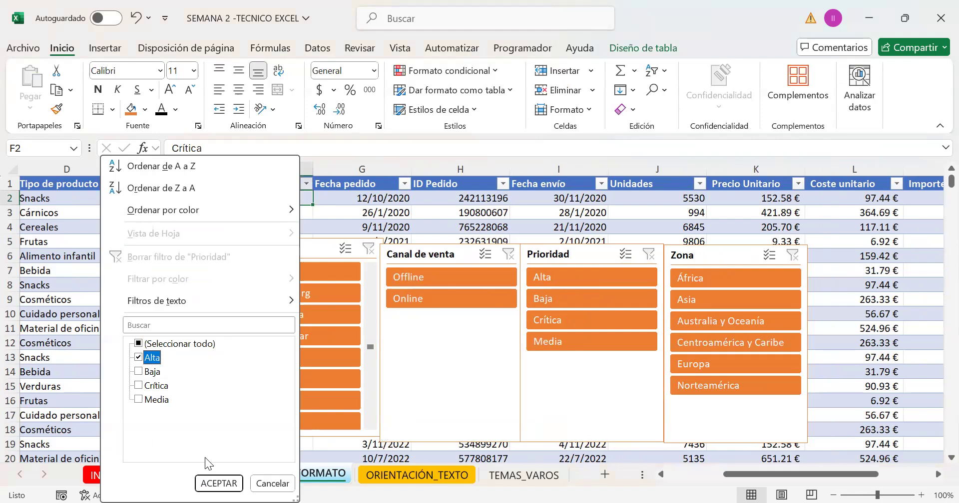
left_click(600, 280)
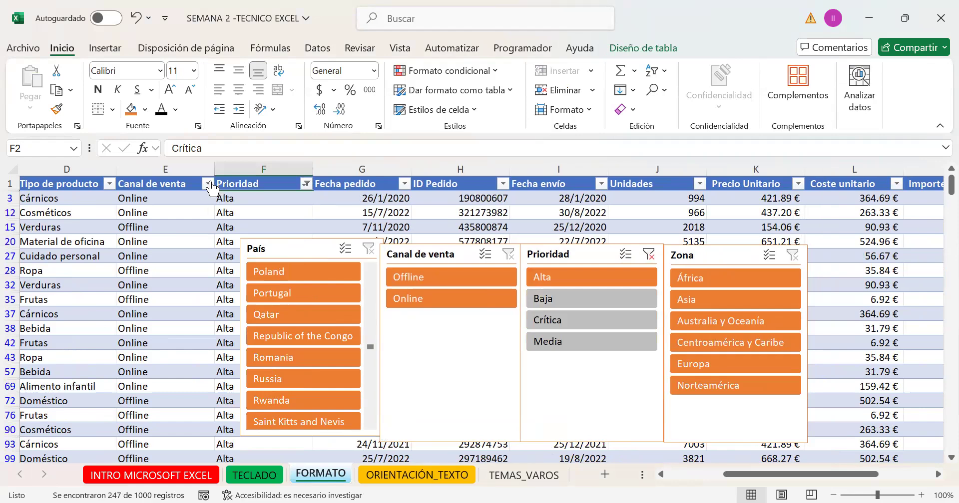
Filter the Canal de venta column to Offline and the País column to Australia using their header filters.
left_click(60, 371)
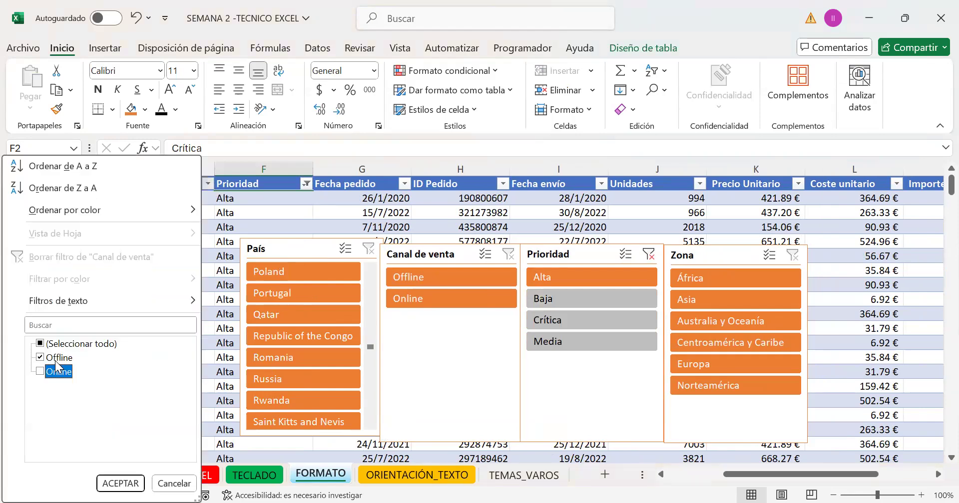
left_click(131, 483)
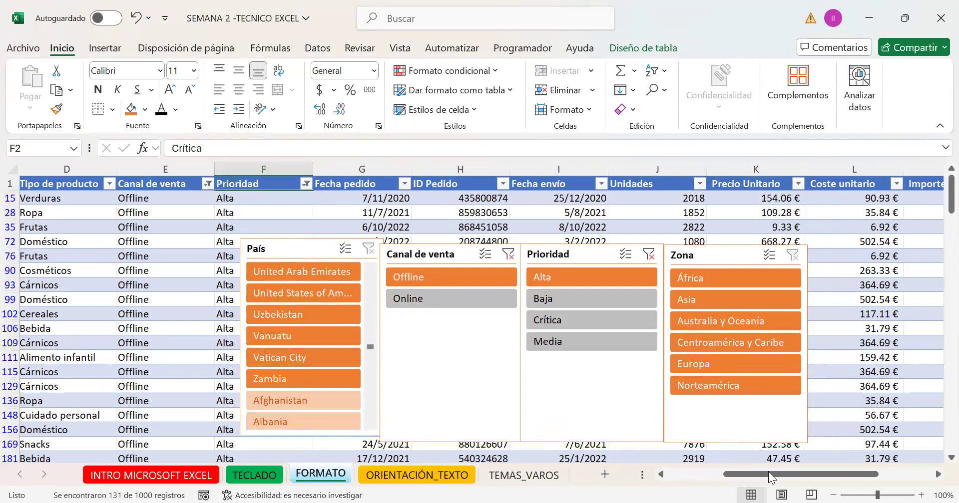
left_click_drag(769, 472, 732, 479)
left_click(181, 185)
left_click(250, 343)
left_click(248, 372)
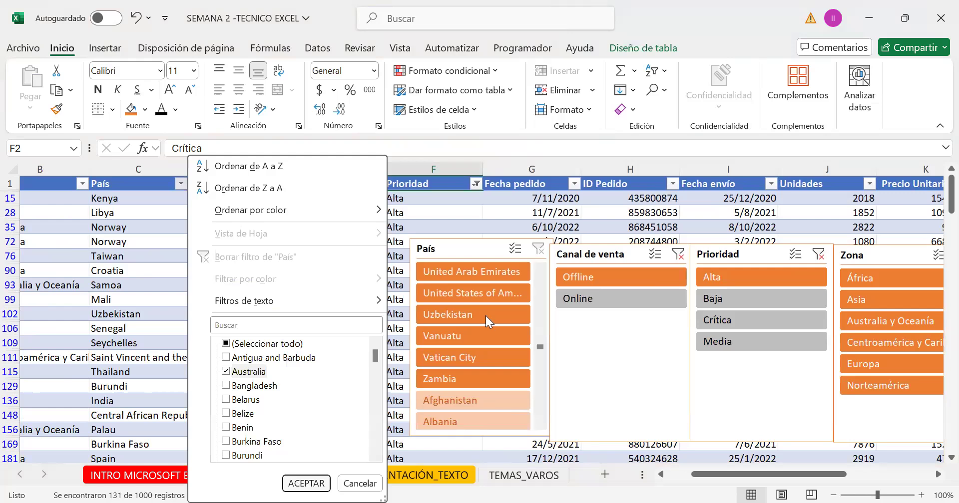
key("Return")
scroll(540, 327, "up", 15)
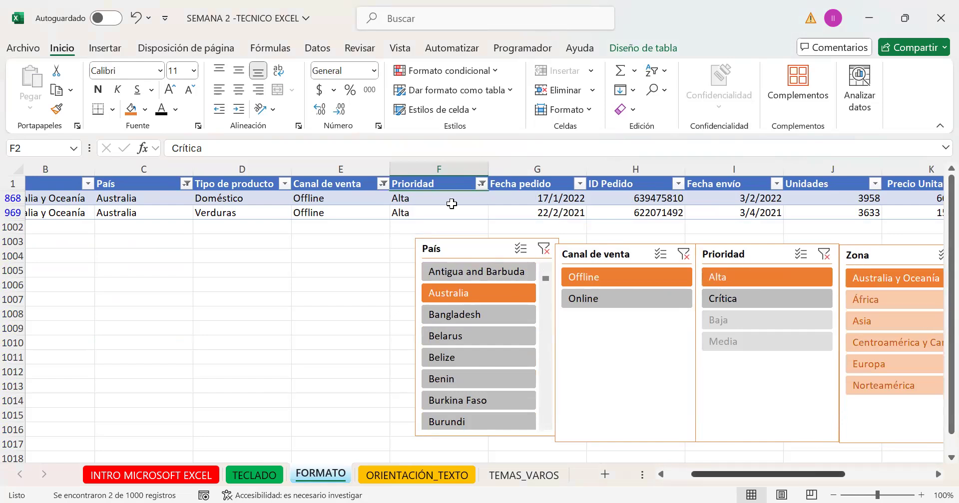
Clear all filters from the table at once.
left_click(313, 52)
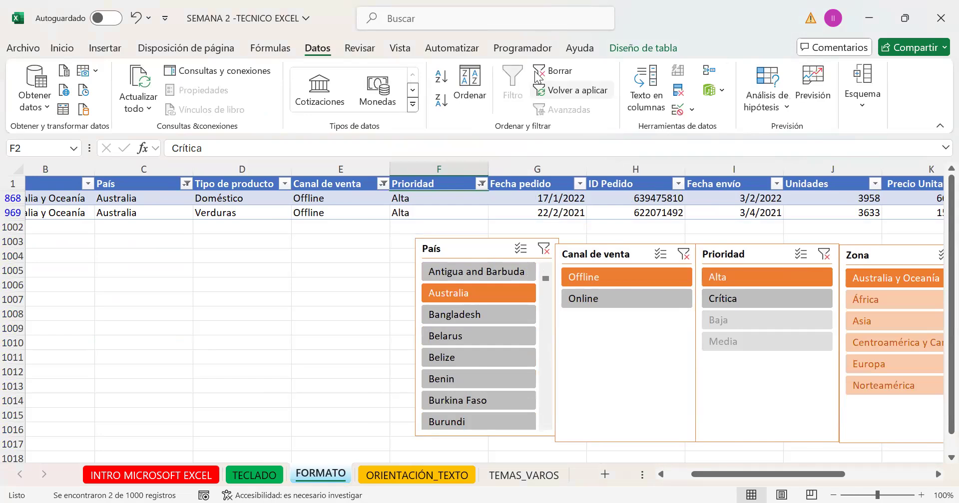
left_click(537, 76)
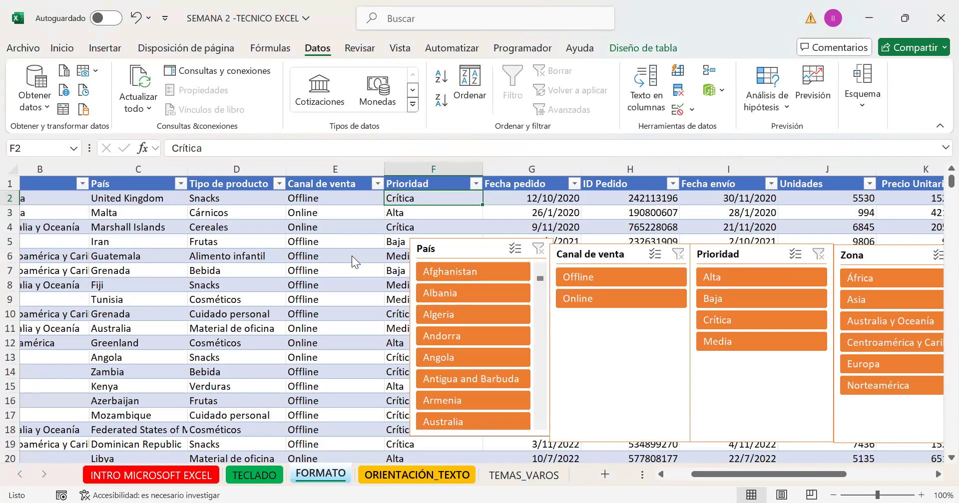
key("alt+Tab")
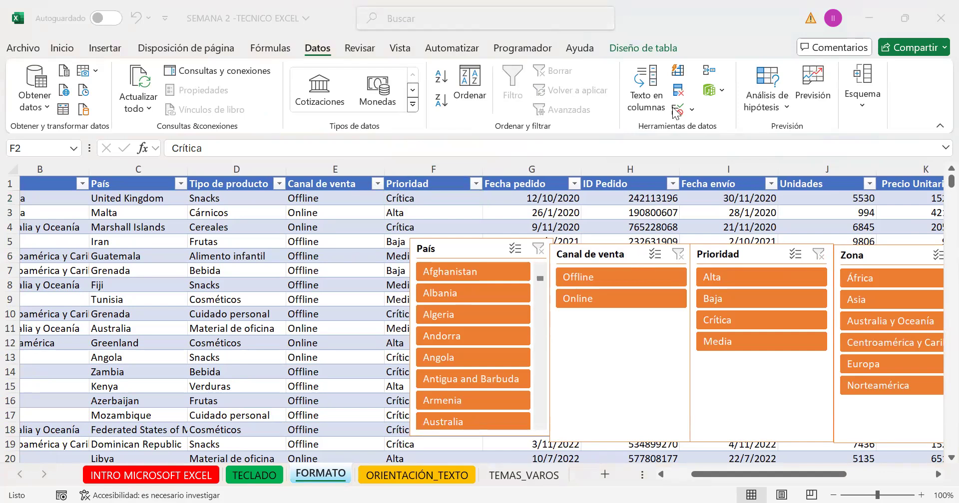
Delete the slicers from the sheet, starting with Canal de venta and Prioridad.
left_click(607, 265)
key("Delete")
left_click(715, 251)
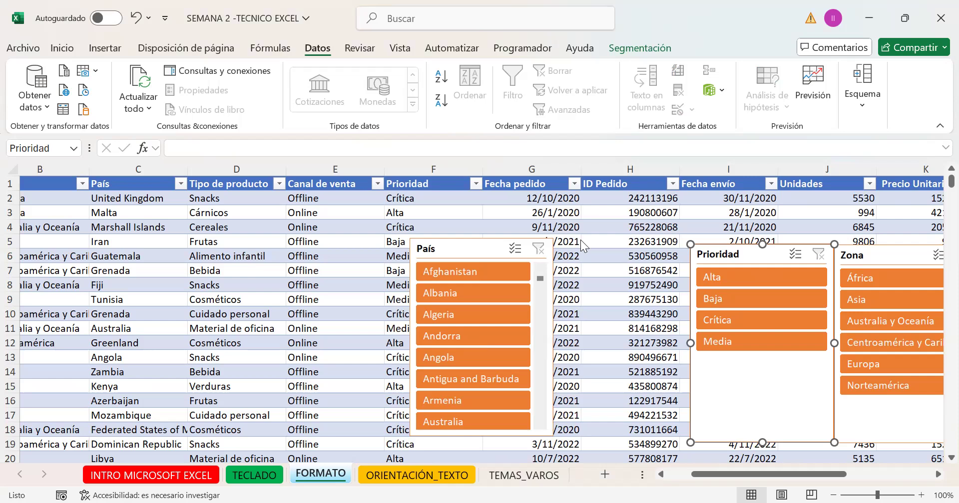
key("ctrl+z")
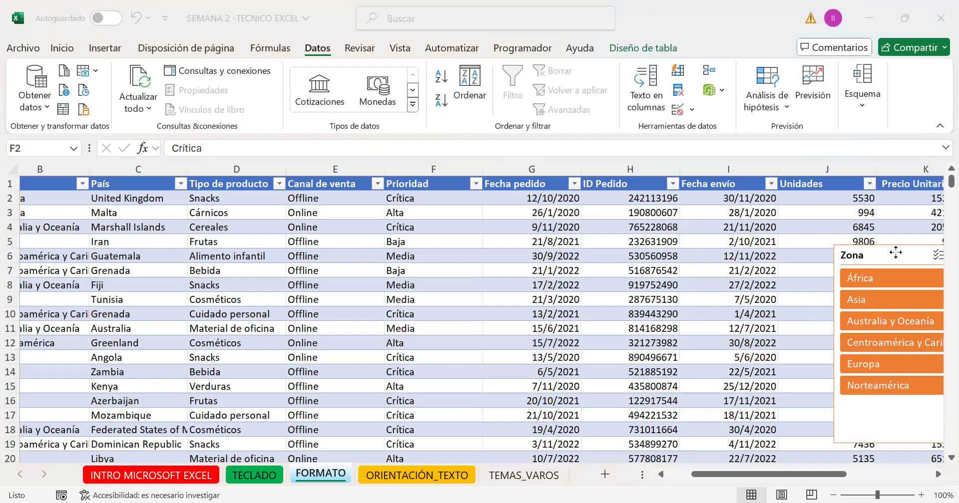
Insert slicers for the País, Tipo de producto, Canal de venta and Prioridad columns of the sales table.
left_click(496, 274)
left_click(637, 49)
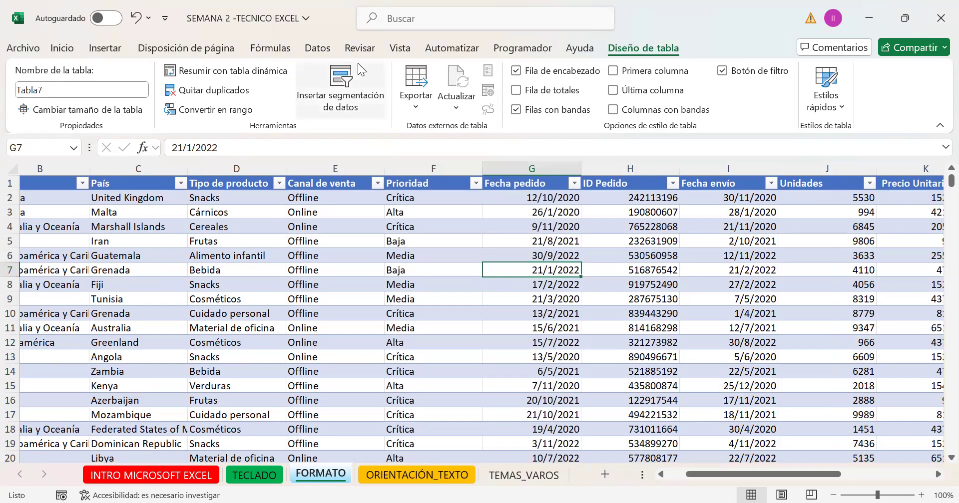
left_click(349, 87)
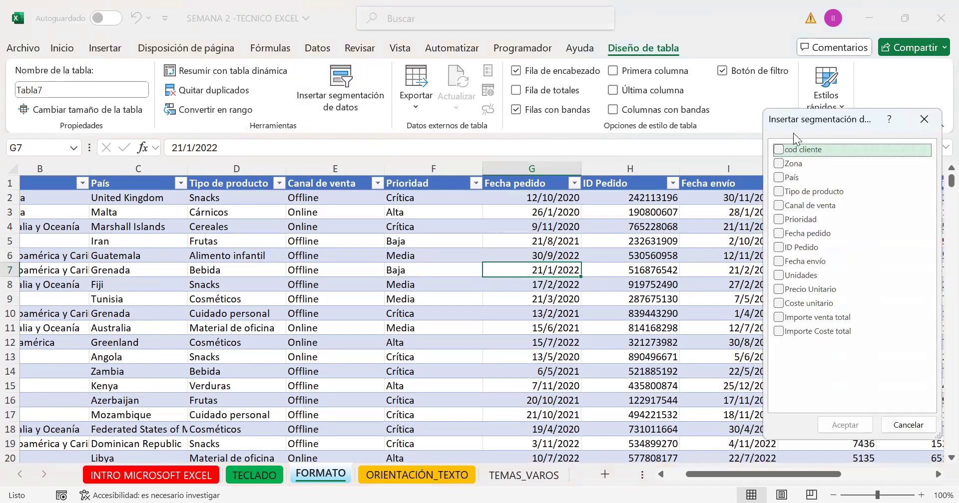
left_click_drag(796, 128, 710, 112)
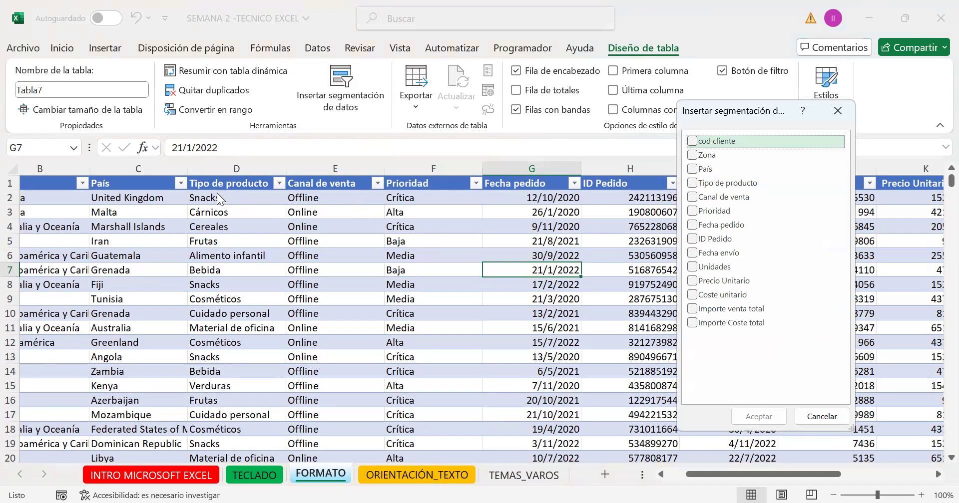
left_click(694, 197)
left_click(693, 183)
left_click(691, 170)
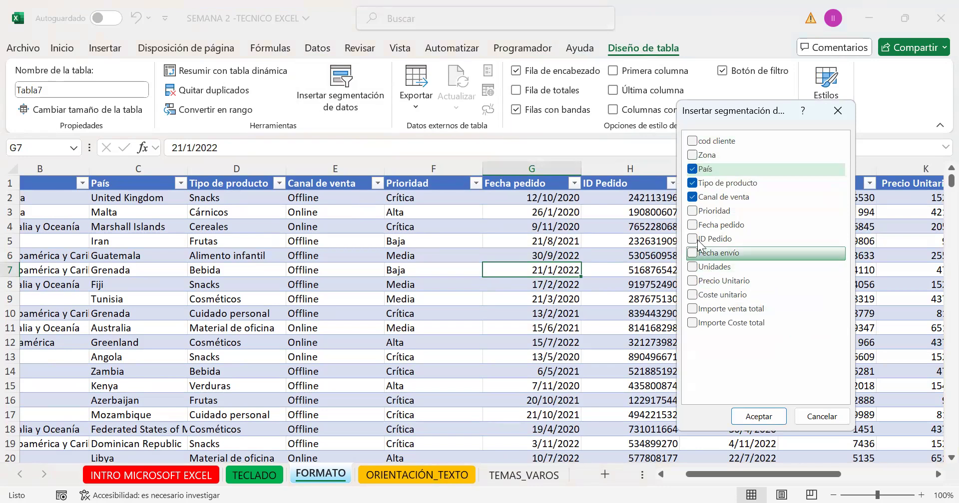
left_click(693, 212)
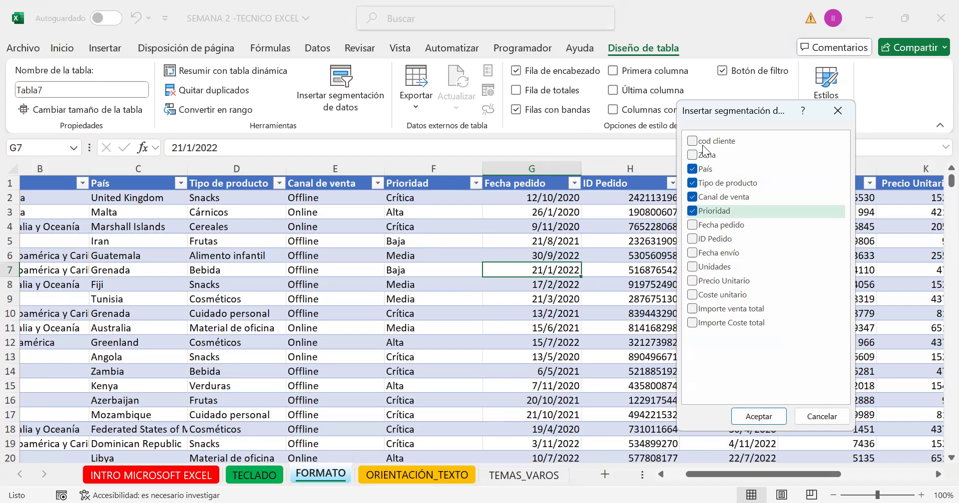
left_click(759, 417)
Spread the overlapping slicers into a row over the table, ordered Tipo de producto, País, Canal de venta and Prioridad.
left_click_drag(520, 307, 762, 191)
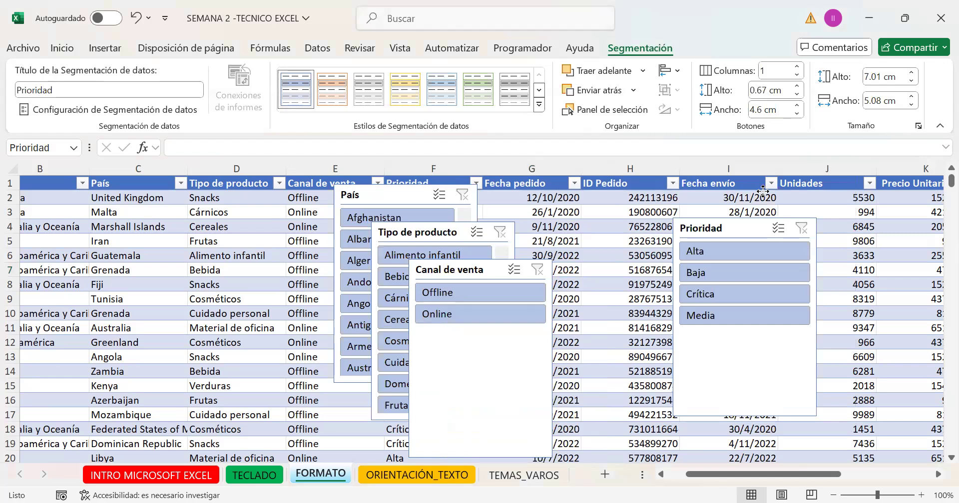
left_click_drag(478, 281, 621, 203)
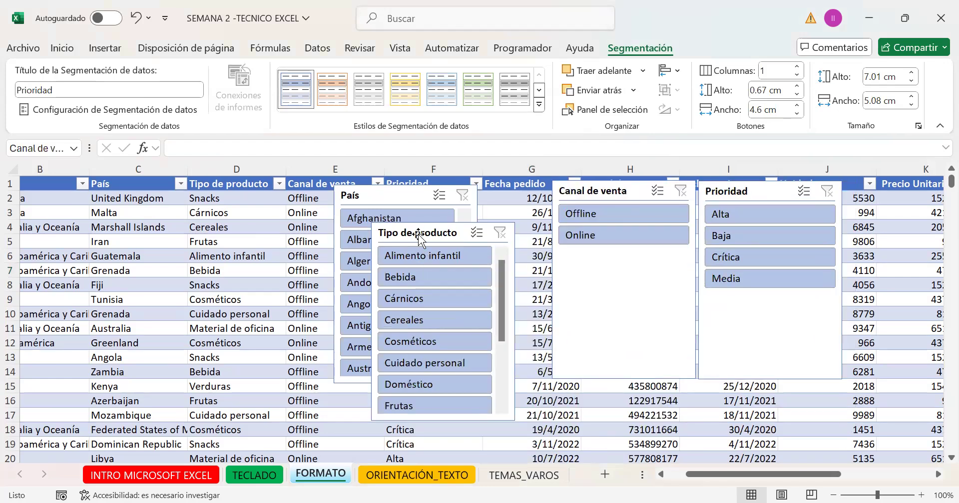
left_click_drag(490, 230, 363, 182)
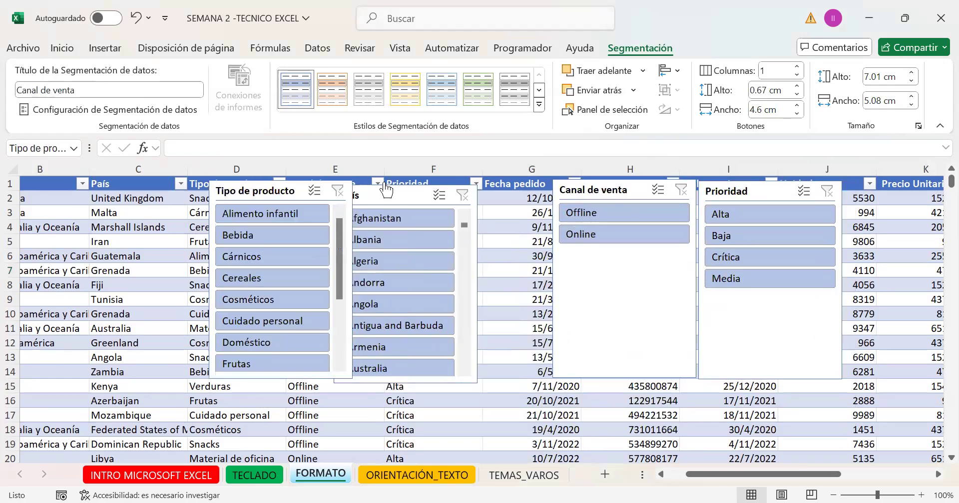
left_click_drag(447, 194, 516, 192)
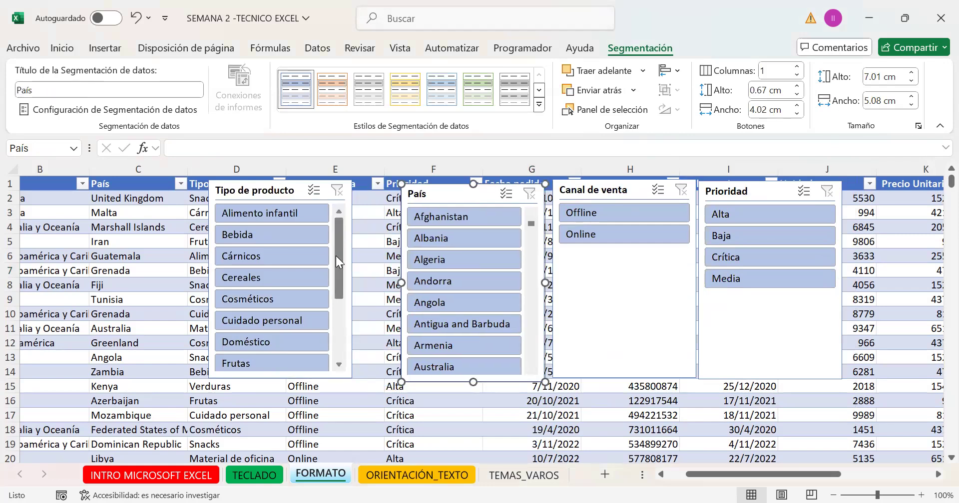
Filter Tipo de producto to Bebida with its slicer and apply the dark orange slicer style to all four slicers.
left_click(322, 239)
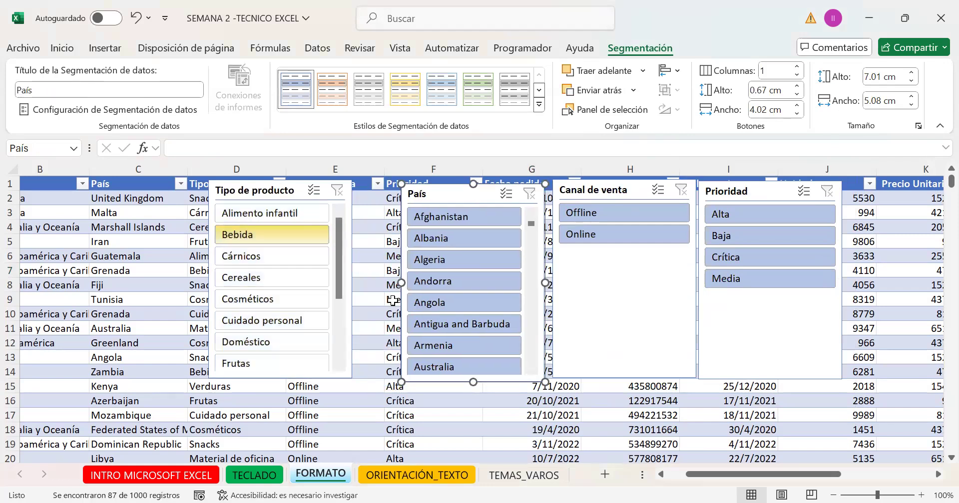
left_click(539, 90)
left_click(369, 89)
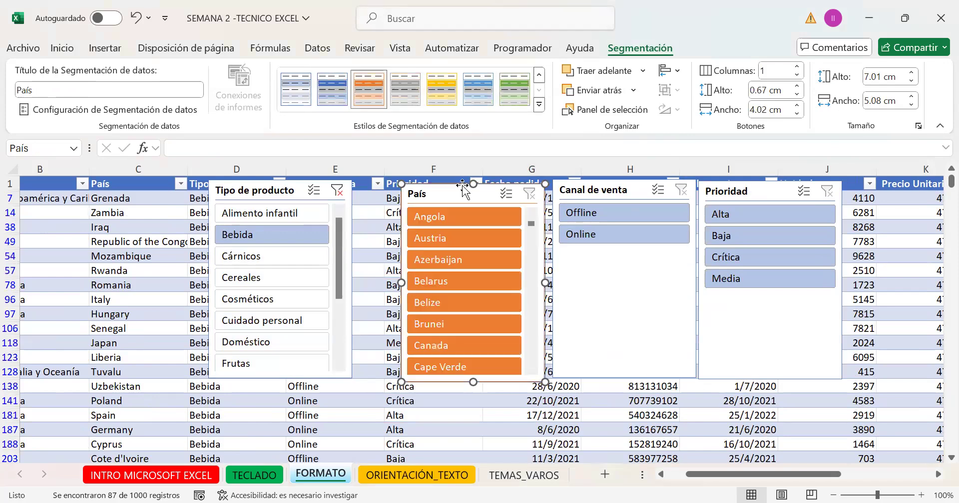
left_click(282, 196)
left_click(369, 89)
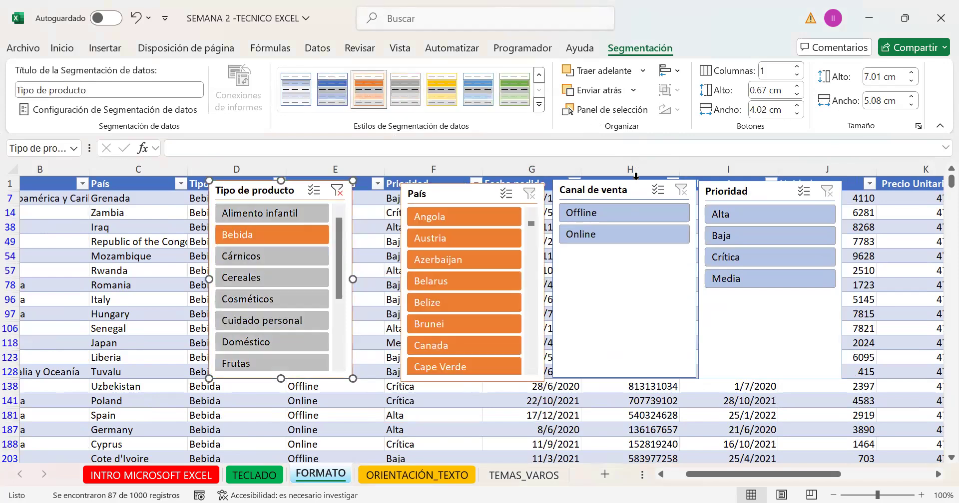
left_click(632, 193)
left_click(368, 89)
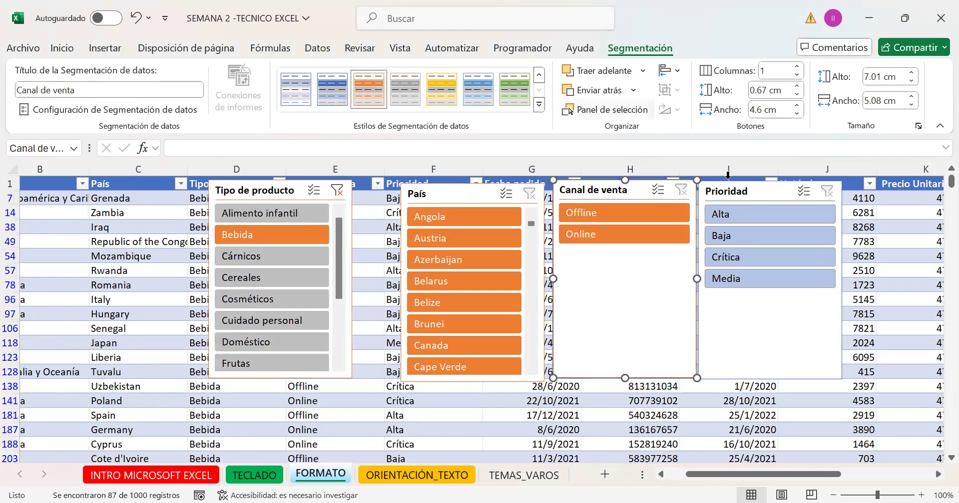
left_click(741, 192)
left_click(369, 89)
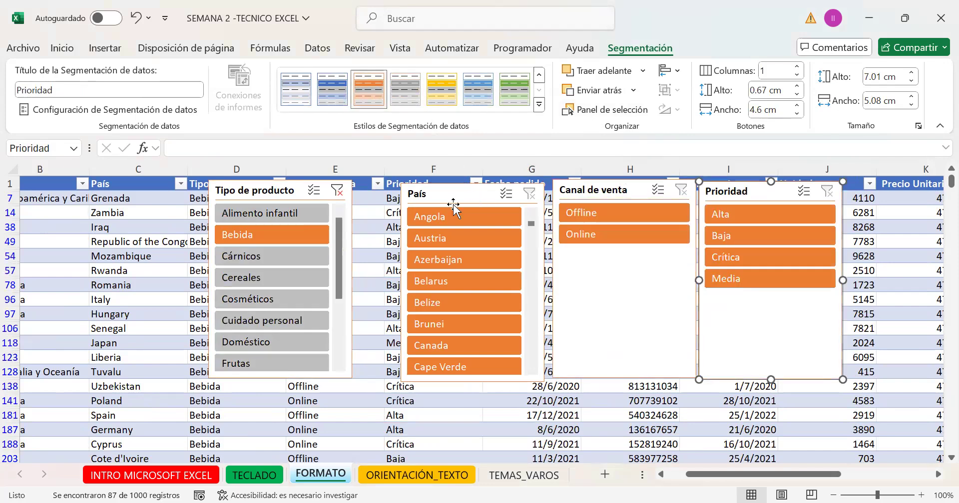
Try different countries in the País slicer with Bebida selected: Angola, Austria, Belize, Canada and Cape Verde.
left_click(489, 218)
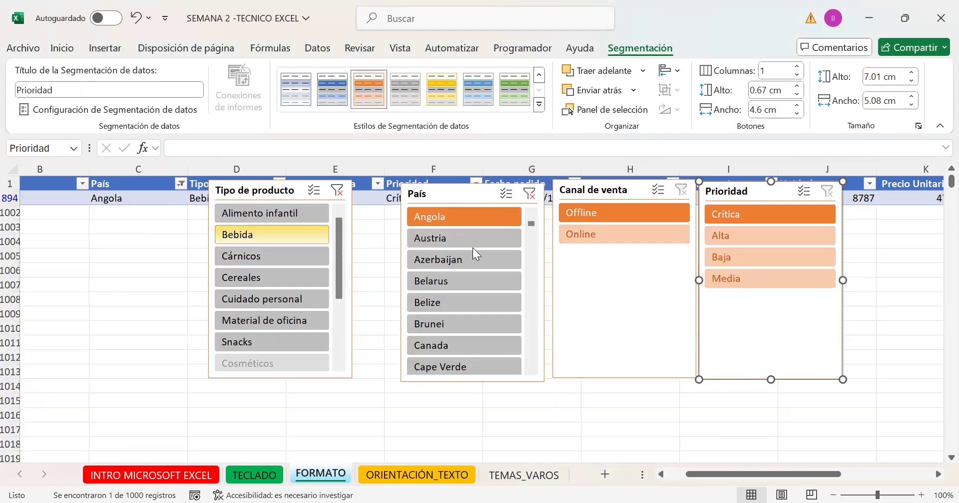
left_click(474, 241)
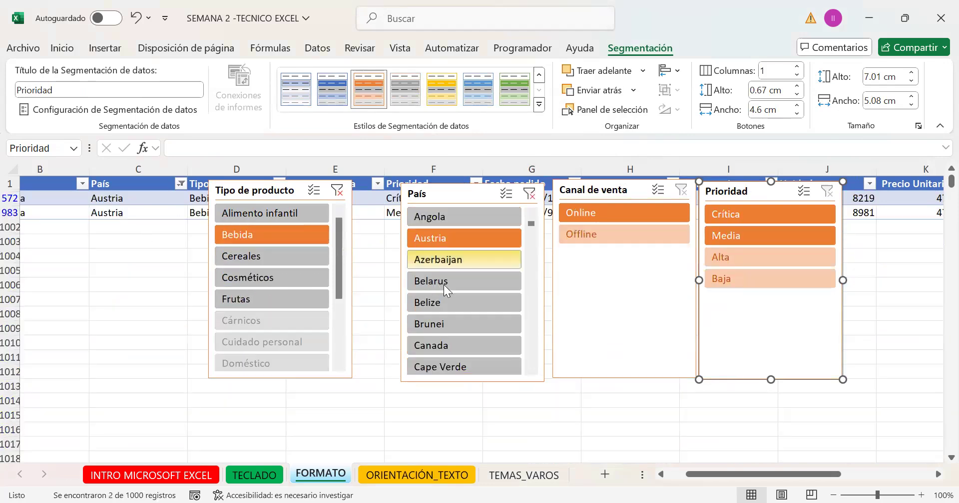
left_click(455, 299)
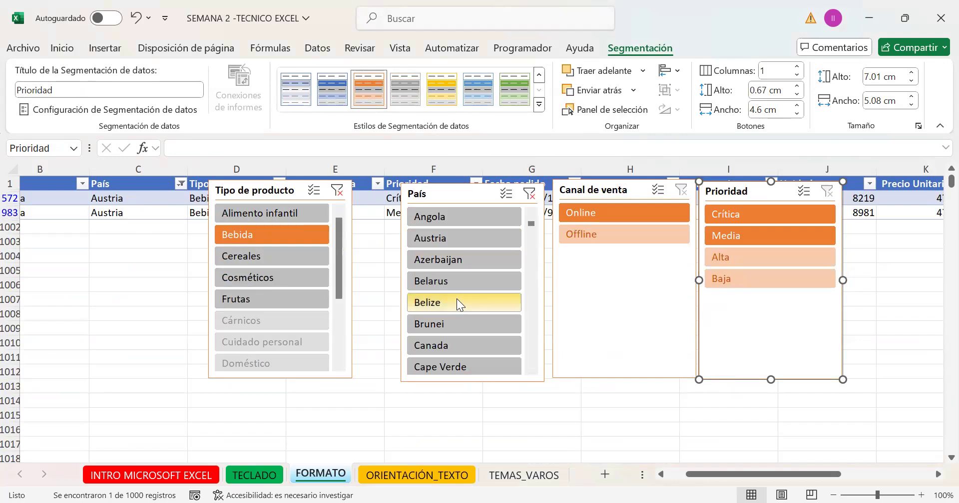
left_click(450, 339)
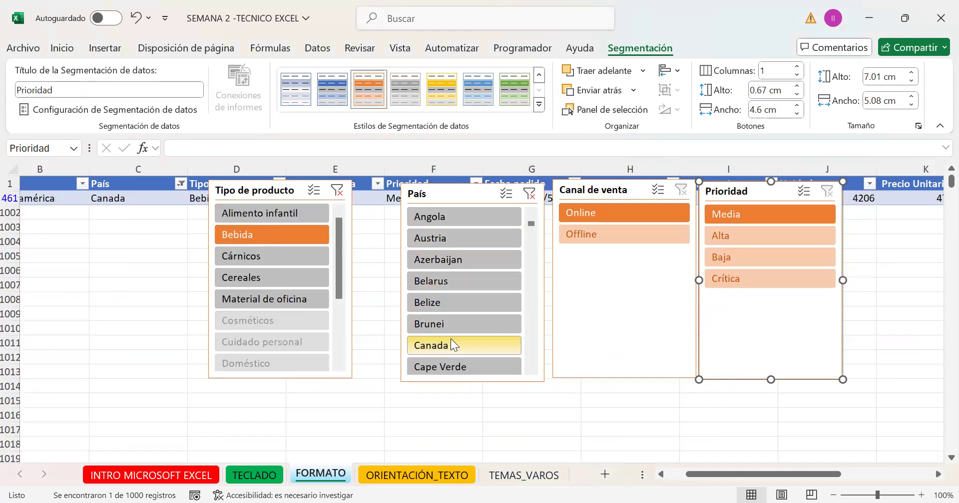
left_click(478, 362)
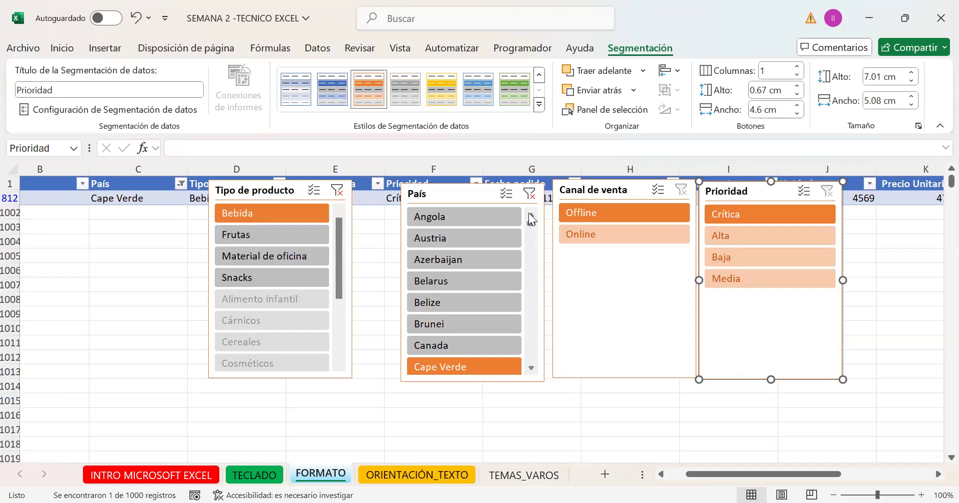
Try country and product combinations with the slicers, including Angola with Cárnicos, Canada with Material de oficina and Australia with Ropa.
left_click(505, 215)
left_click(292, 260)
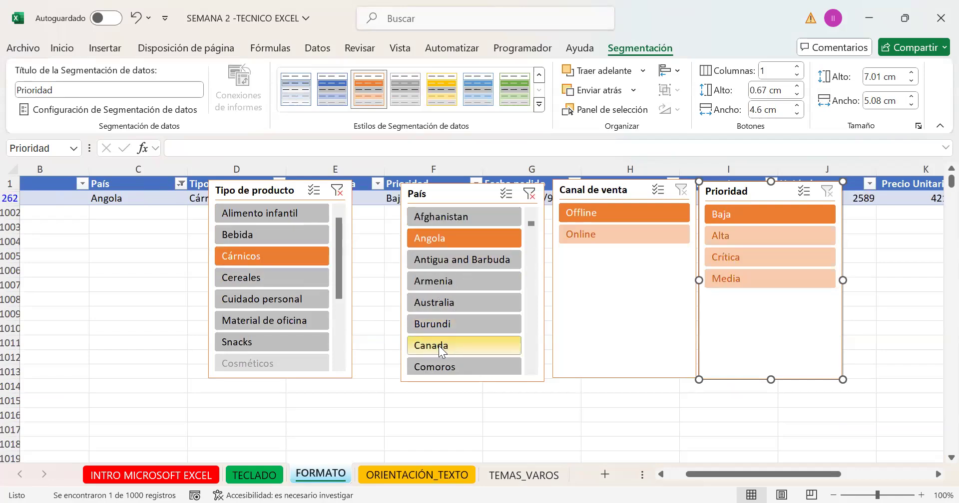
left_click(315, 299)
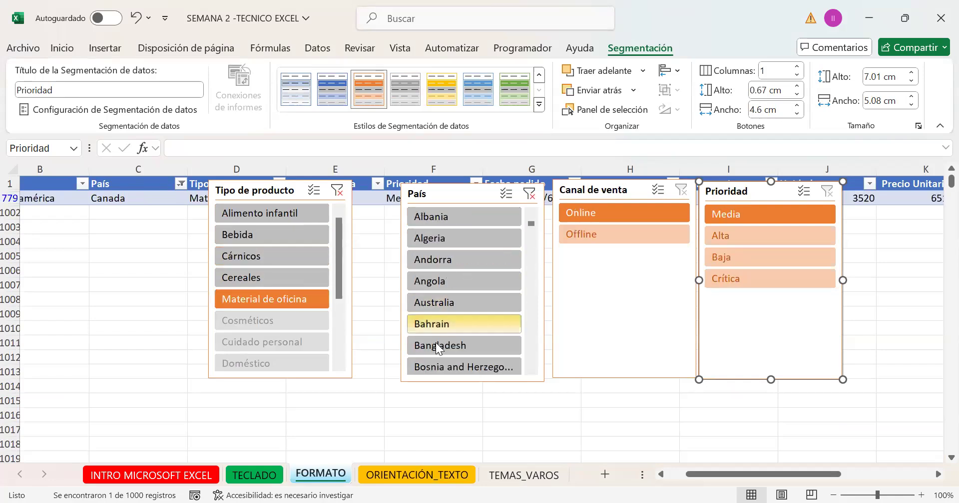
left_click(440, 346)
left_click(310, 257)
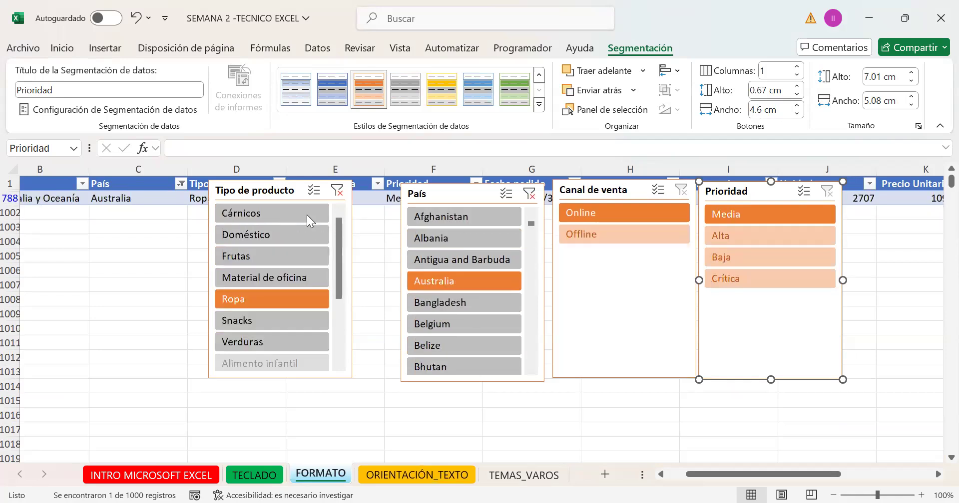
Try further slicer combinations, including Angola with Cárnicos and Benin with Cosméticos, ending on Benin with Alimento infantil.
left_click(307, 214)
left_click(467, 239)
left_click(475, 220)
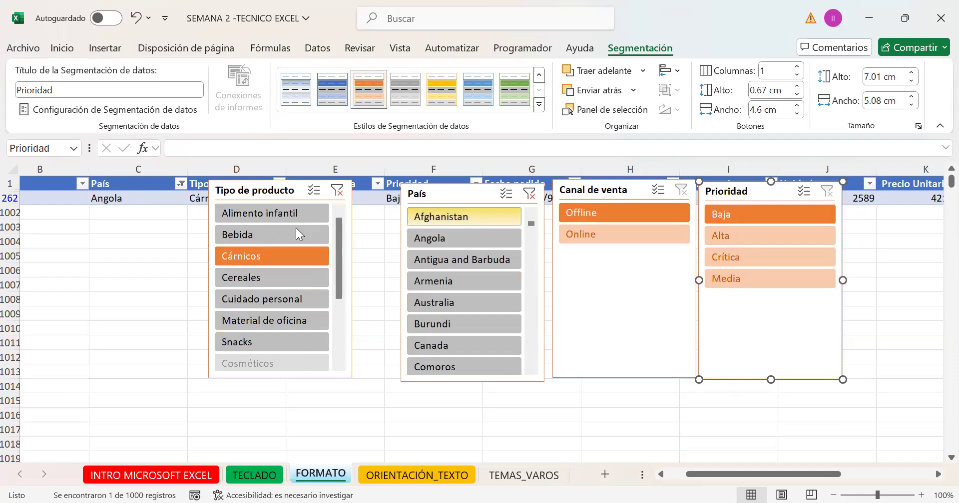
left_click(307, 230)
left_click(499, 280)
left_click(469, 326)
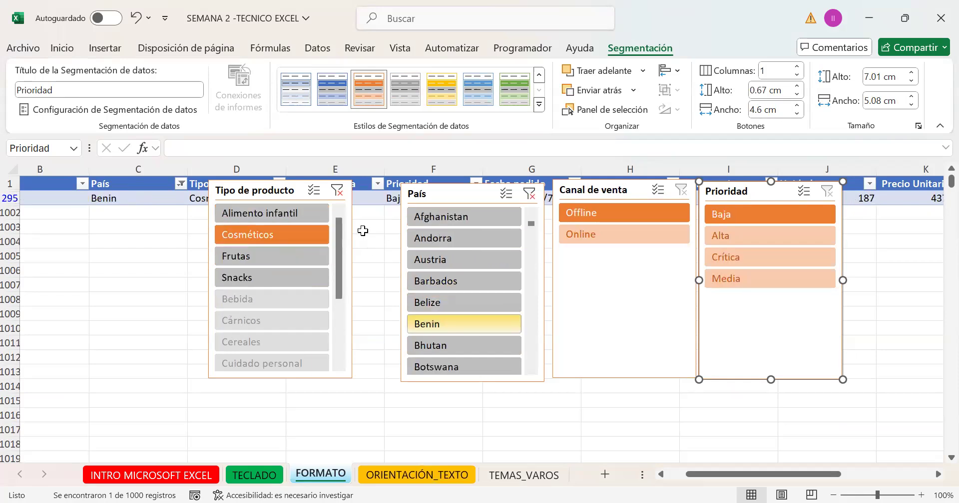
left_click(300, 215)
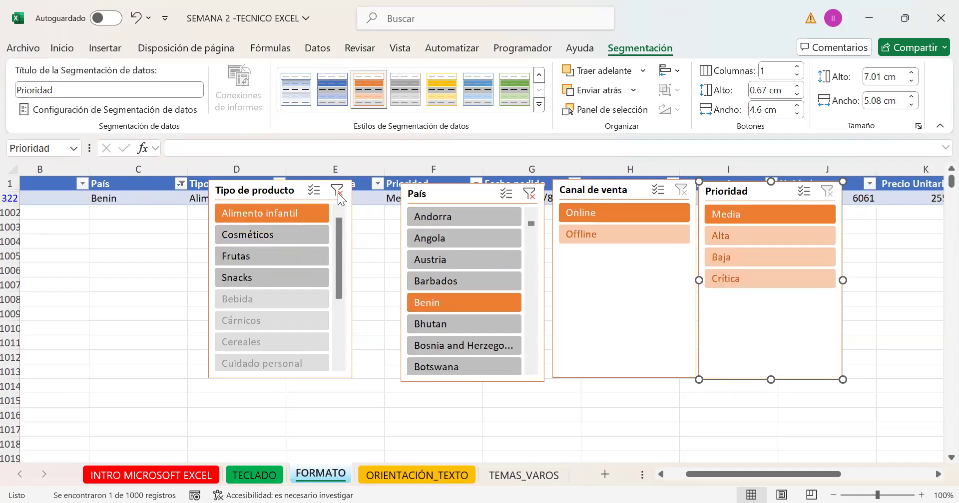
Move the Tipo de producto slicer slightly lower and clear the filters of the Tipo de producto and País slicers.
left_click_drag(276, 199, 295, 230)
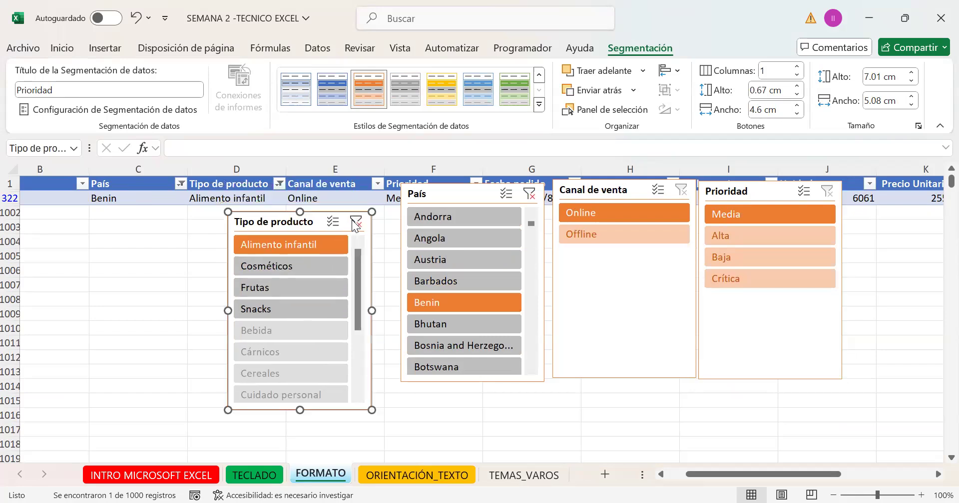
left_click(356, 221)
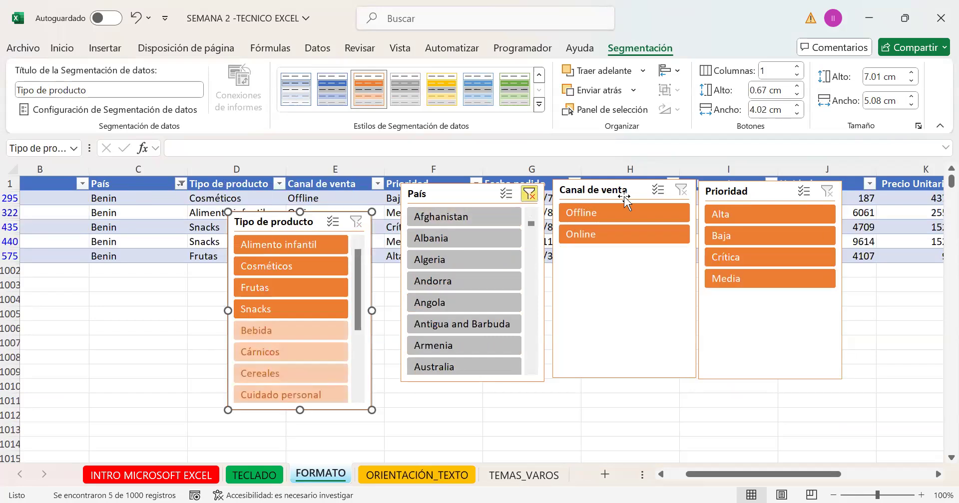
left_click(529, 194)
Nudge the Prioridad and País slicers down and align the Tipo de producto slicer directly beside País.
left_click_drag(766, 196, 769, 206)
left_click(476, 205)
left_click_drag(476, 205, 484, 217)
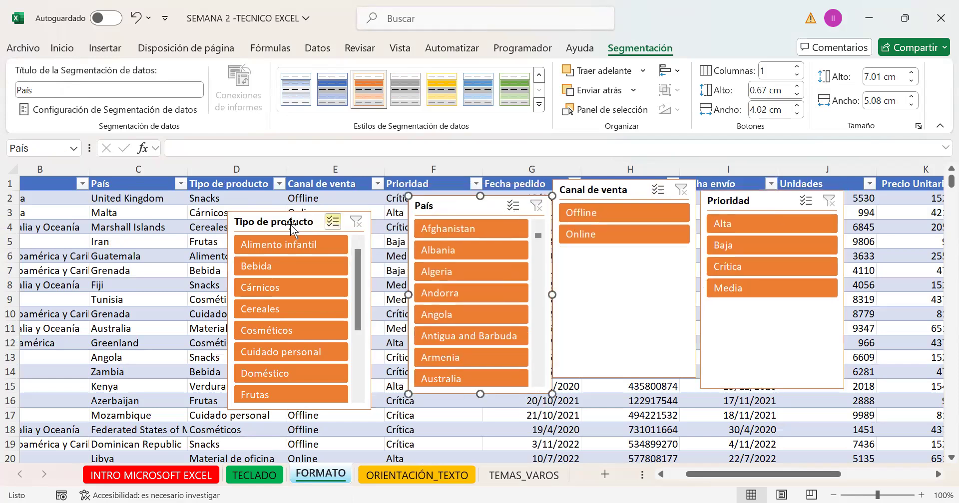
left_click_drag(283, 222, 316, 205)
scroll(388, 249, "down", 3)
scroll(389, 245, "up", 3)
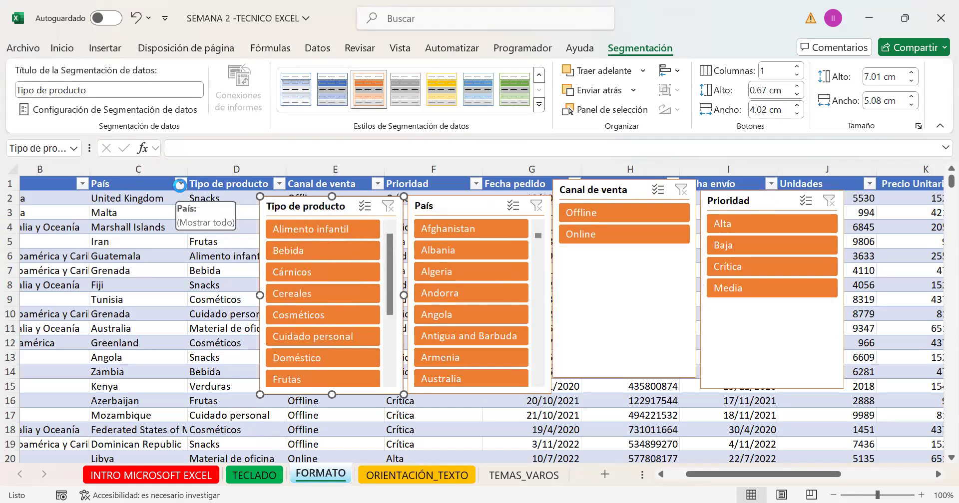
View the sort and filter options in the País column's header filter, leaving them unapplied.
left_click(181, 184)
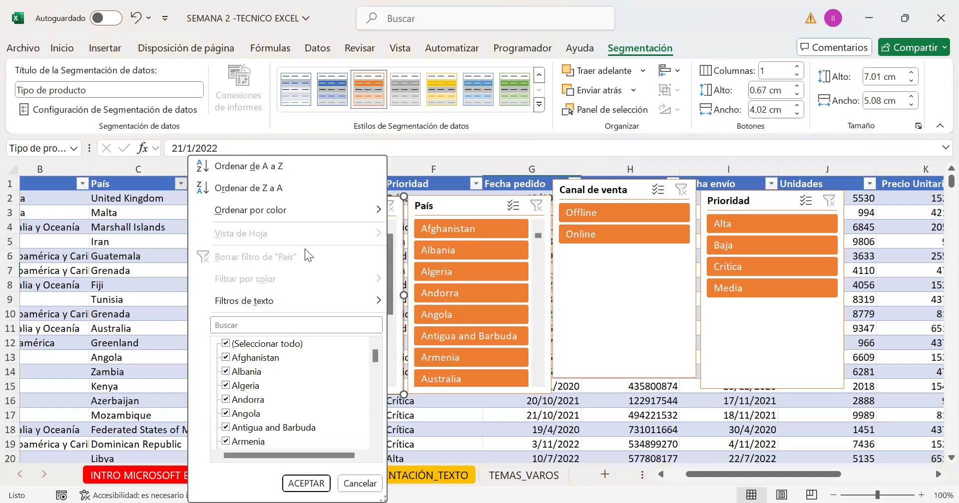
key("Escape")
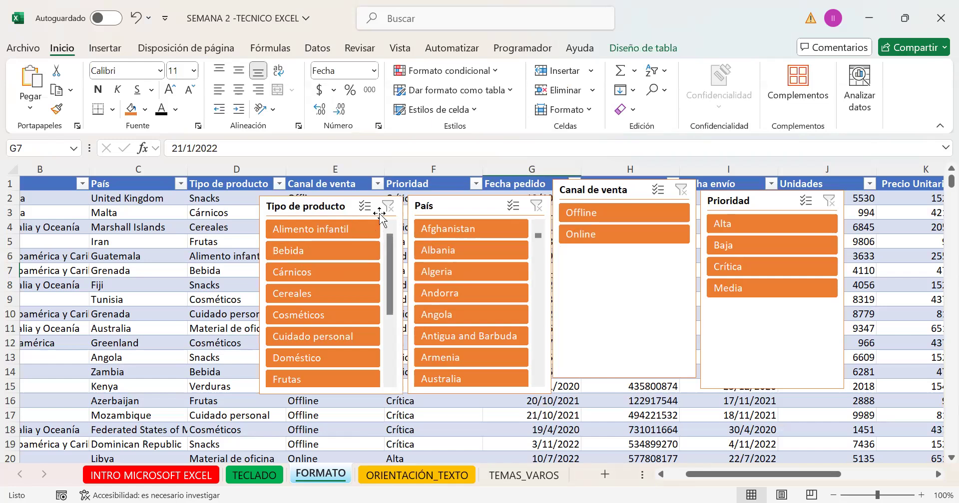
left_click_drag(536, 237, 527, 220)
left_click_drag(545, 276, 516, 232)
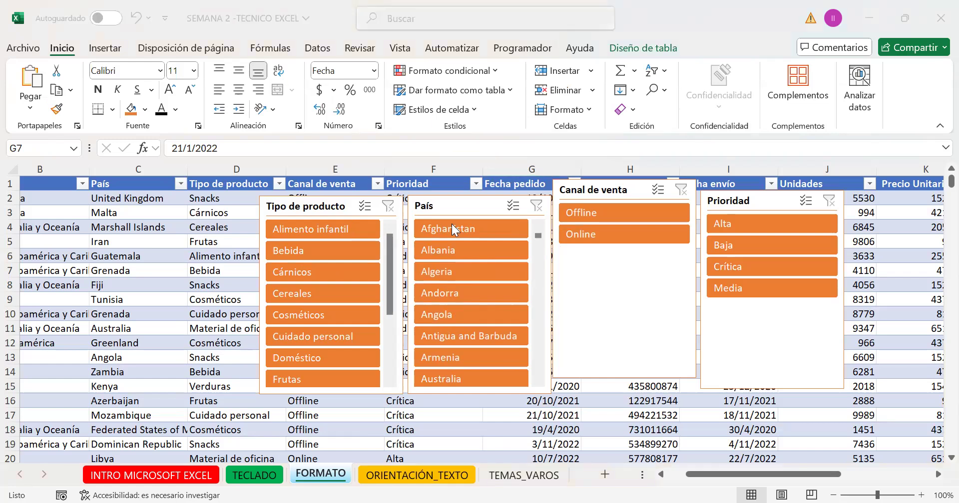
Shift the Tipo de producto and País slicers slightly sideways and place the Canal de venta slicer beside País without overlap.
left_click(458, 207)
left_click_drag(335, 210, 345, 208)
left_click_drag(462, 207, 547, 196)
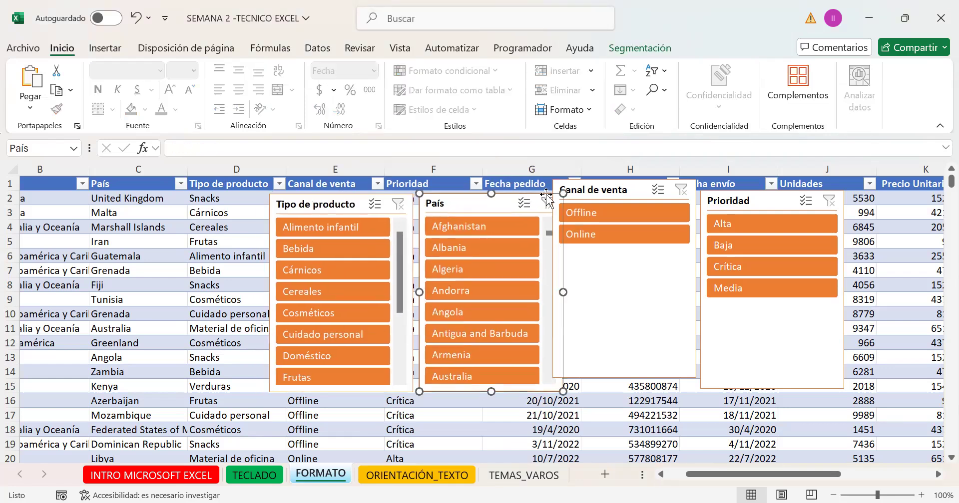
left_click(620, 194)
left_click_drag(620, 194, 633, 209)
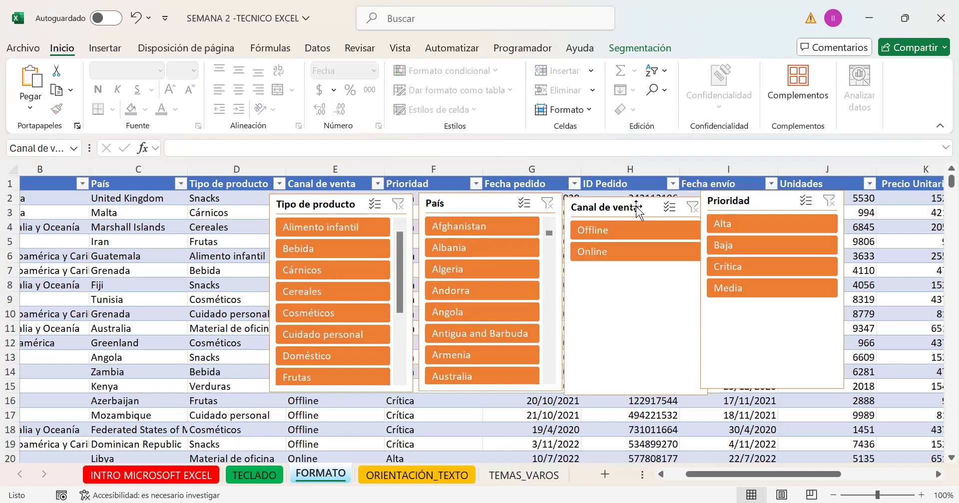
mouse_move(801, 475)
left_mouse_down()
mouse_move(870, 471)
mouse_move(807, 471)
left_mouse_up()
left_click_drag(611, 477, 731, 468)
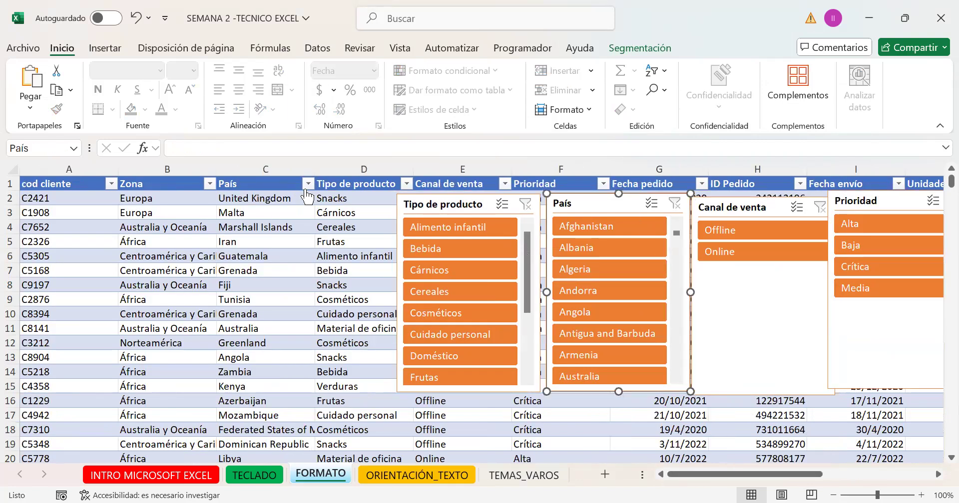
Filter the País column to countries beginning with "a", check the filtered rows, and clear the País filter.
left_click(140, 374)
left_click(158, 373)
mouse_move(215, 299)
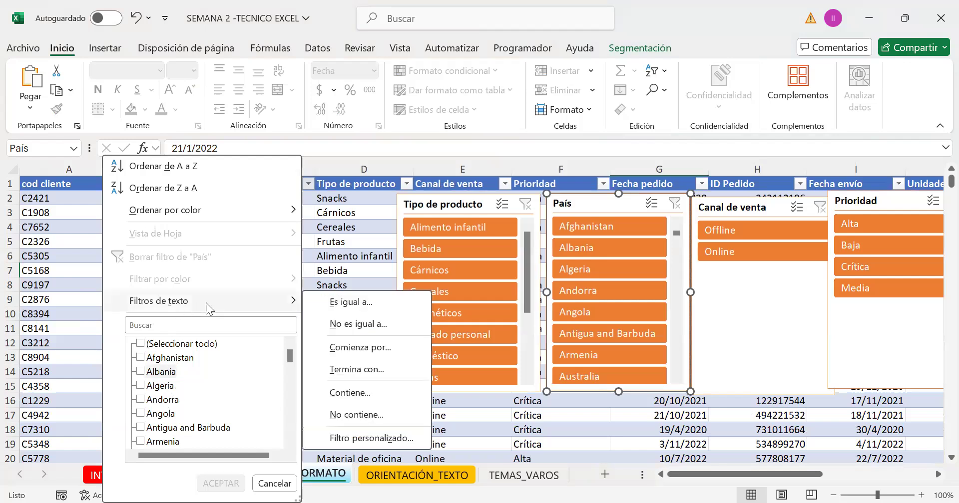
left_click(373, 351)
type("a")
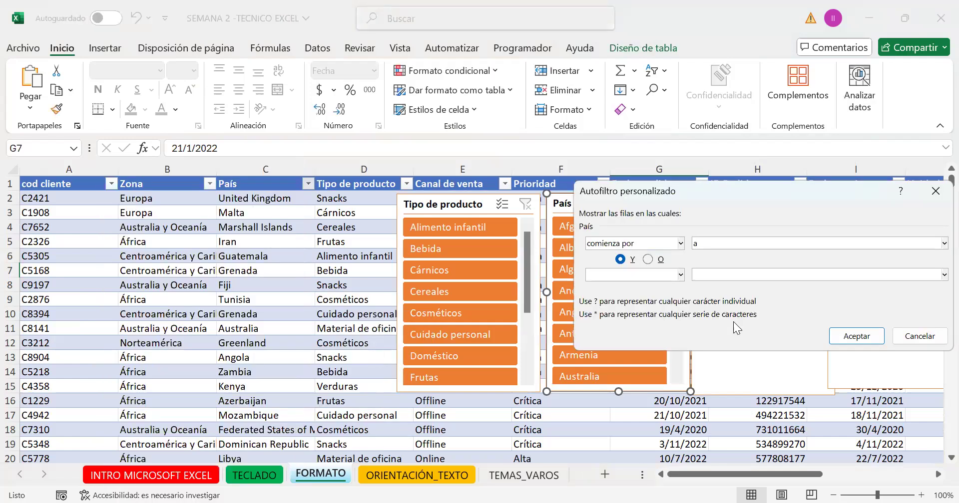
left_click(843, 334)
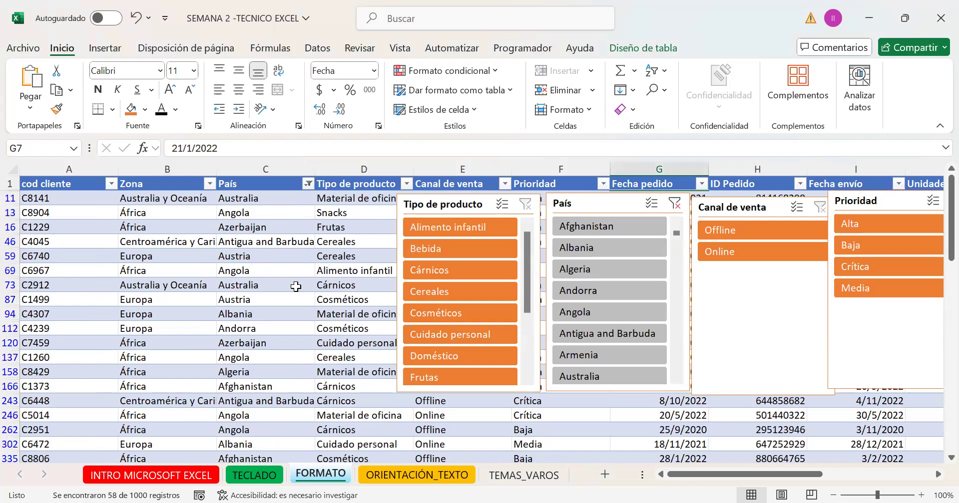
scroll(626, 284, "down", 4)
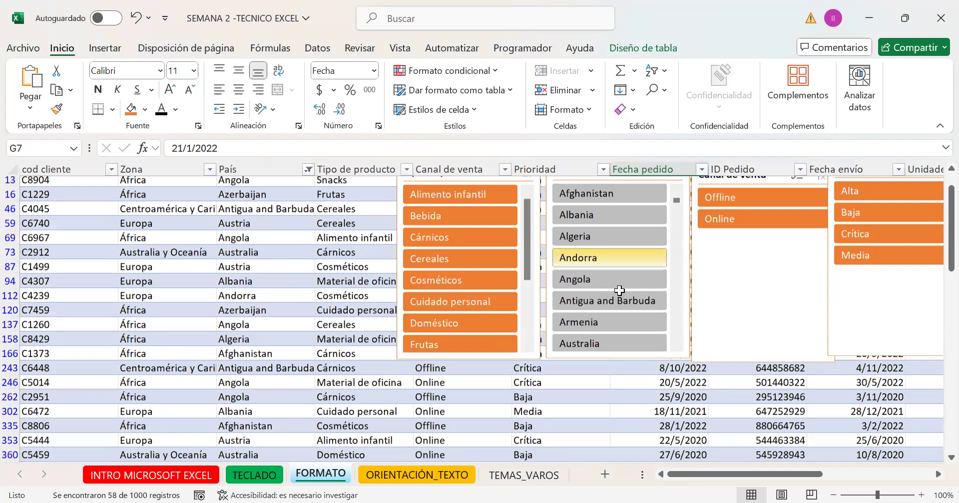
scroll(643, 227, "up", 4)
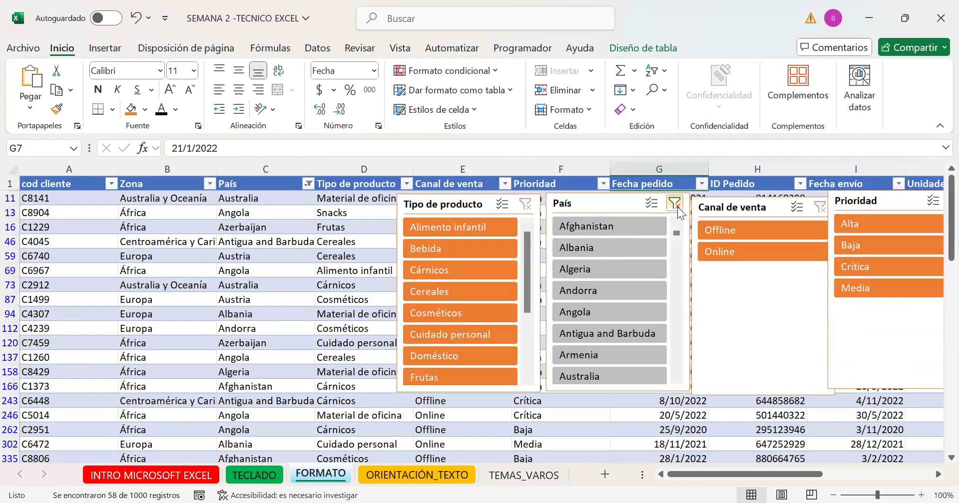
left_click(677, 207)
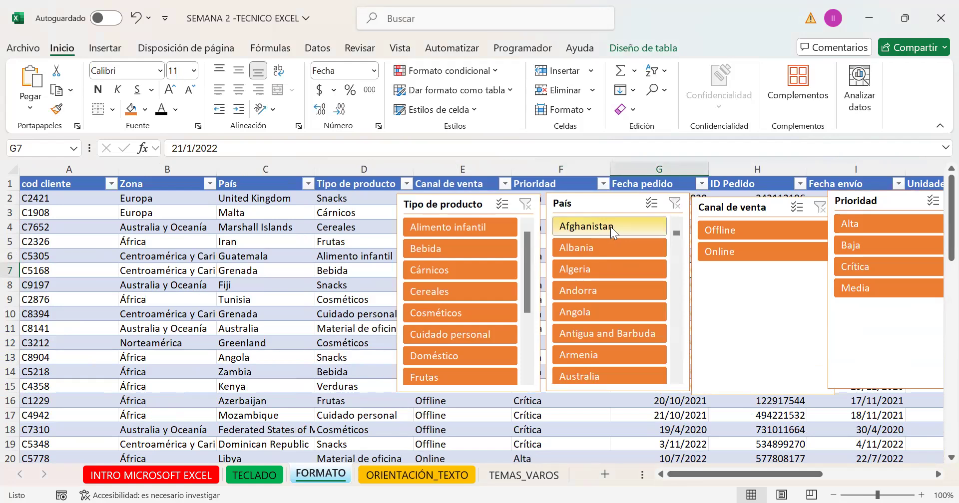
Select the countries Afghanistan through Armenia together in the País slicer and clear the slicer's filter.
left_click(611, 226)
left_click(613, 252, "ctrl")
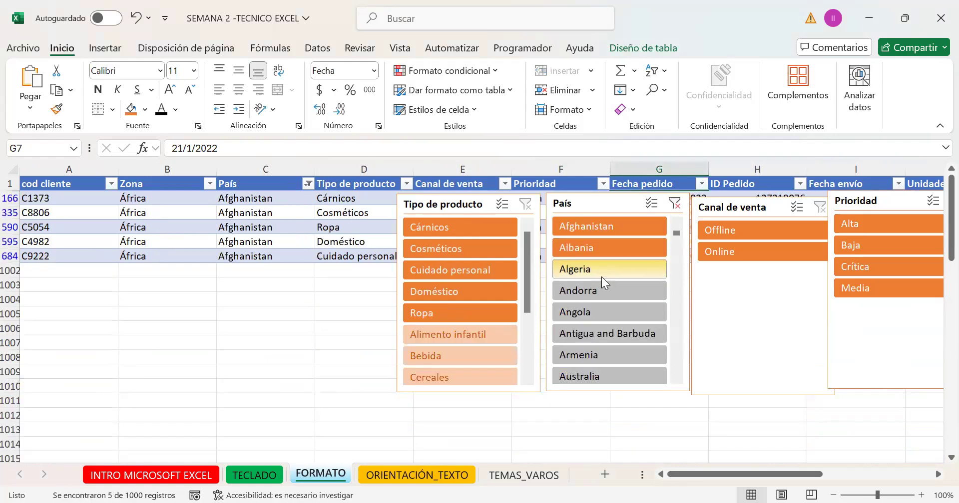
left_click(601, 274, "ctrl")
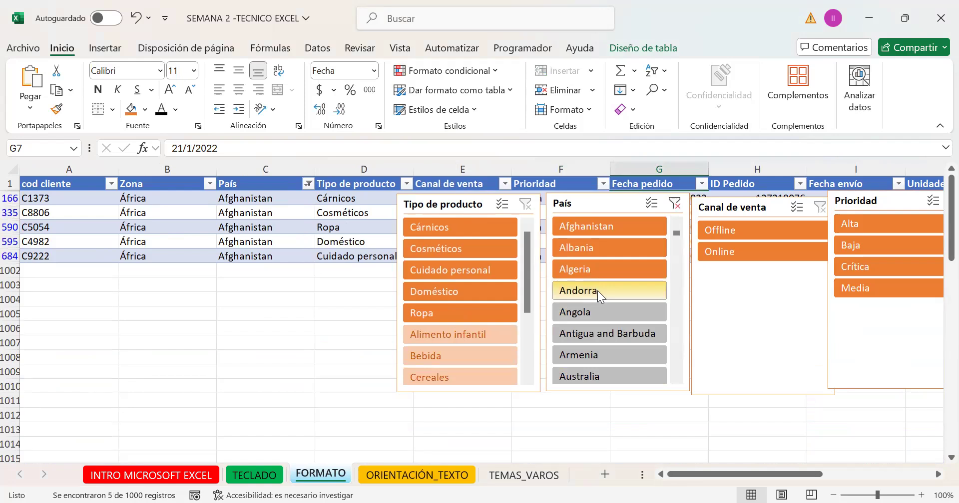
left_click(598, 291, "ctrl")
left_click(596, 314, "ctrl")
left_click(596, 334, "ctrl")
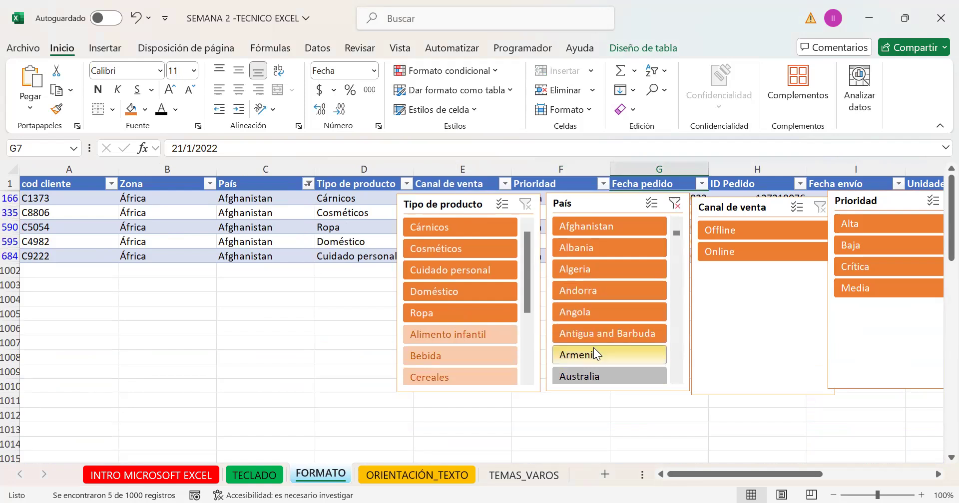
left_click(588, 372, "ctrl")
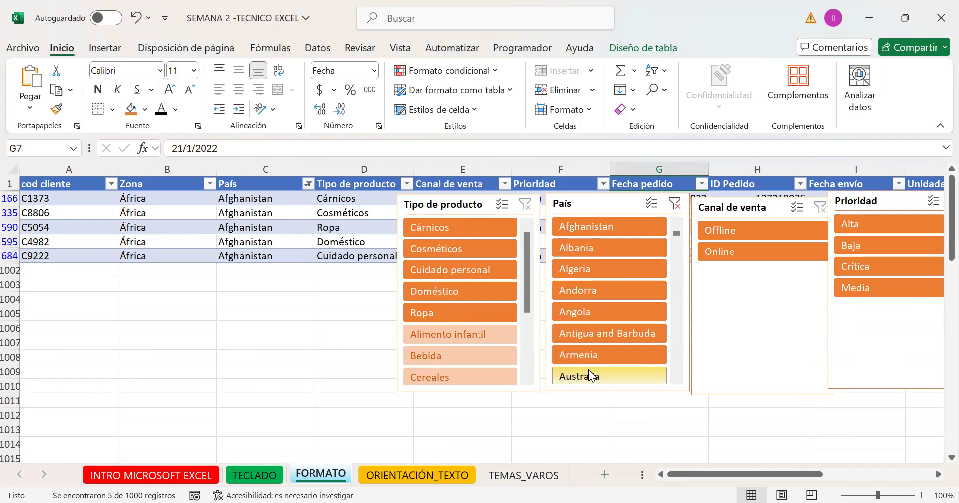
left_click(675, 204)
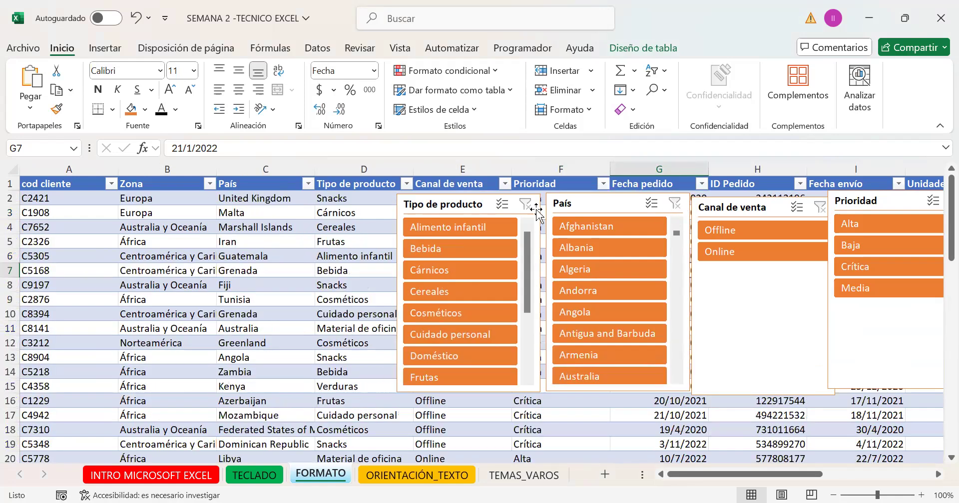
Remove the Tipo de producto and País slicers from the sheet.
left_click(474, 205)
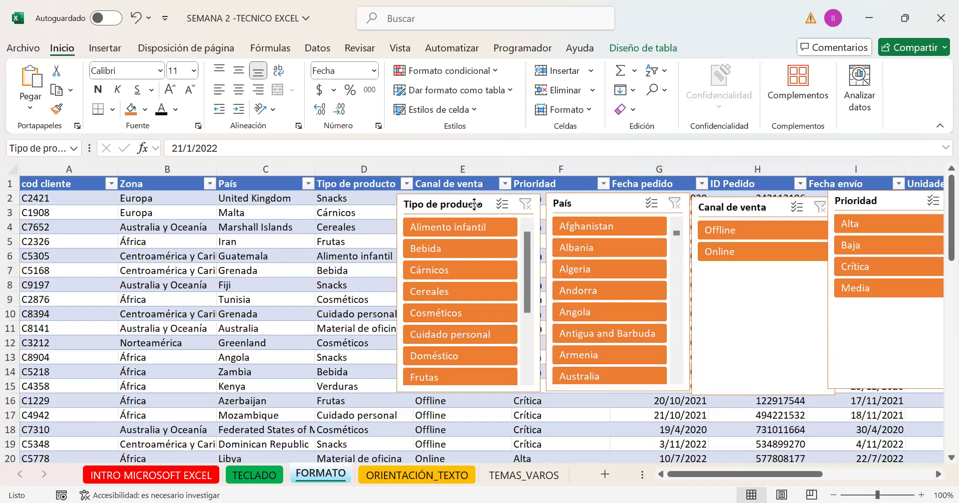
right_click(474, 205)
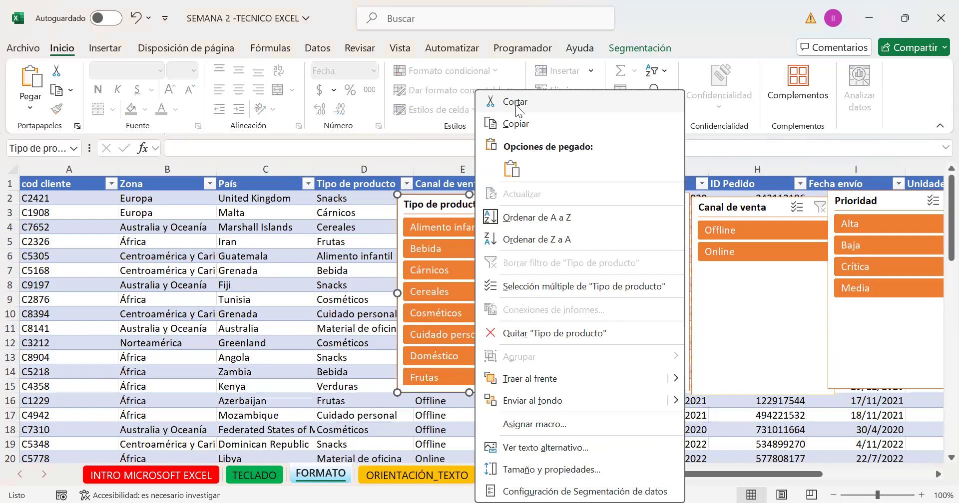
left_click(516, 104)
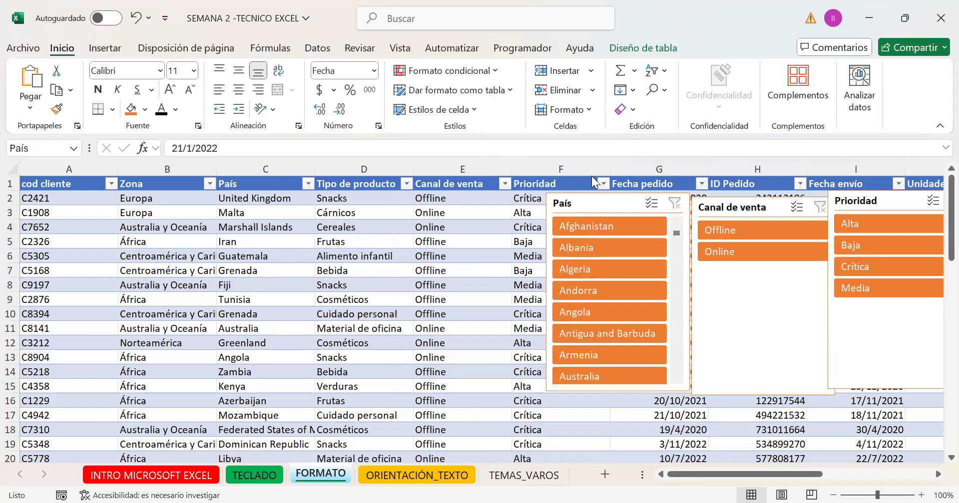
key("Delete")
Remove the Canal de venta and Prioridad slicers from the sheet.
left_click(739, 208)
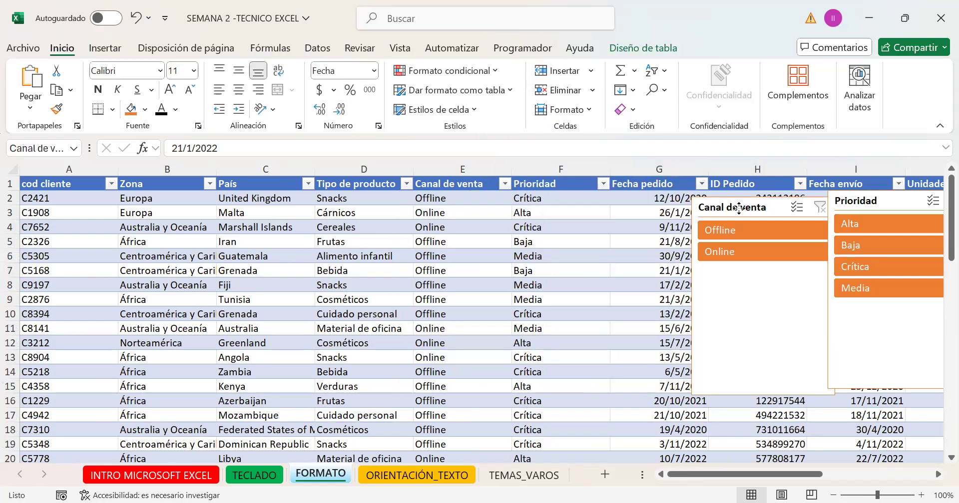
right_click(849, 201)
left_click(833, 197)
right_click(837, 199)
left_click(778, 215)
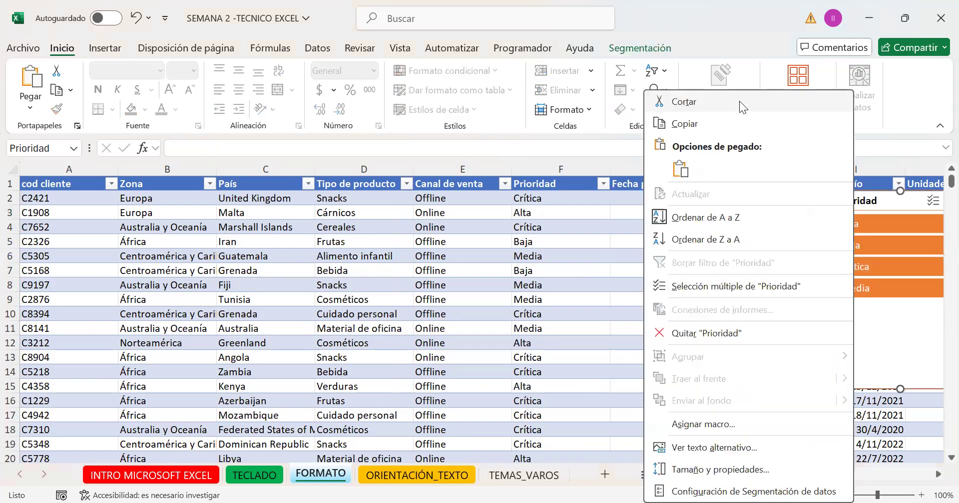
left_click(739, 101)
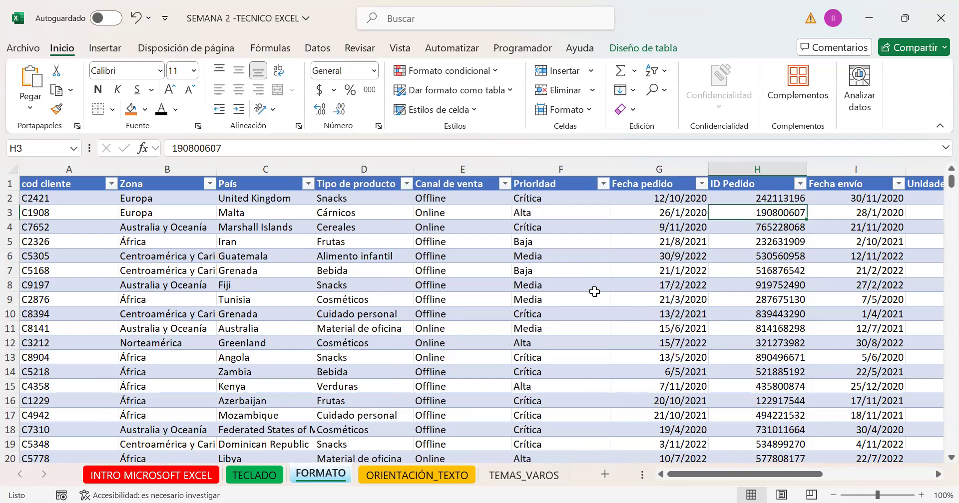
Select the whole sheet and turn the table's header row off and on again.
left_click(395, 271)
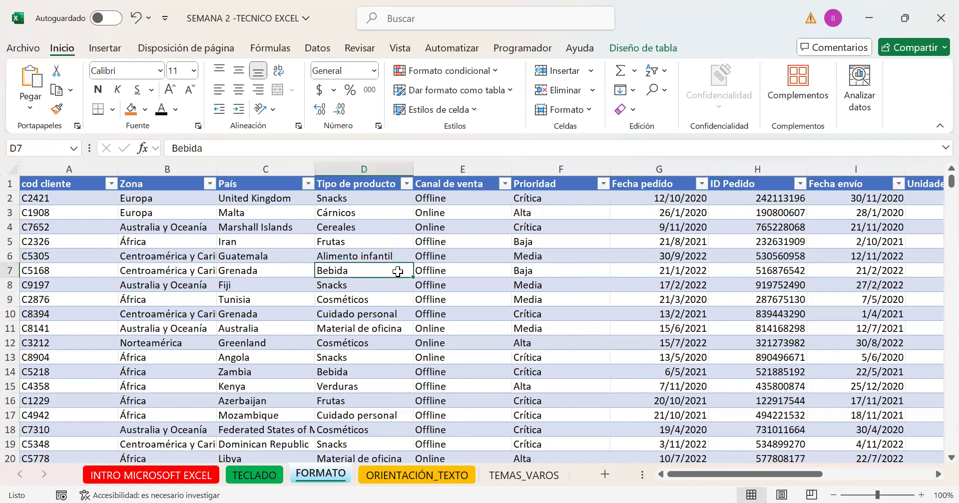
left_click(227, 300)
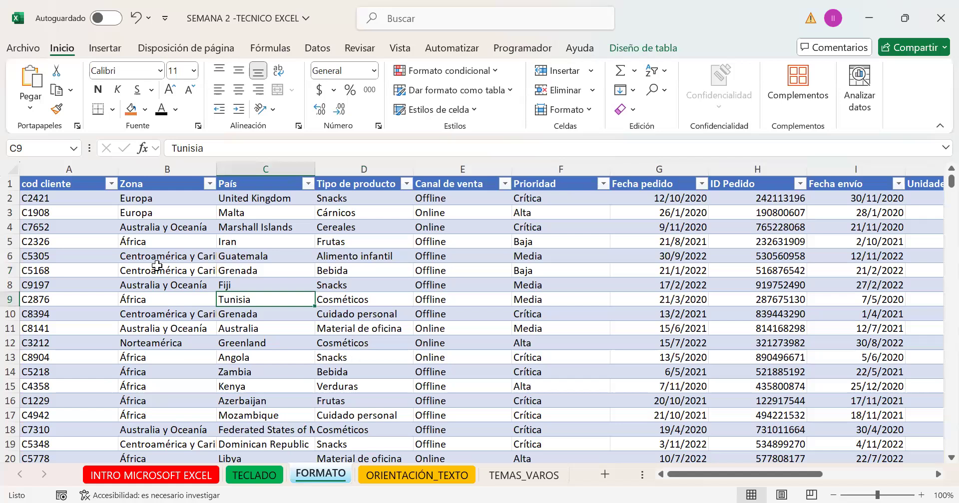
left_click(8, 170)
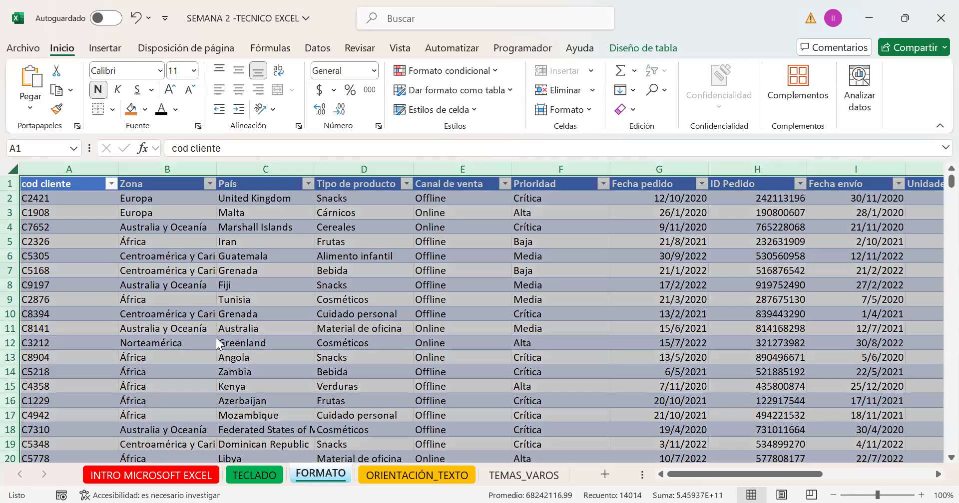
left_click(650, 49)
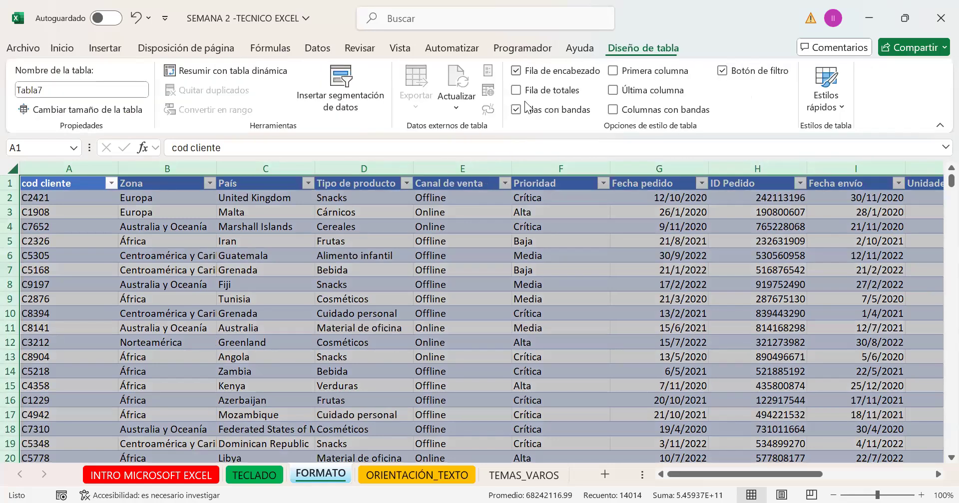
left_click(555, 75)
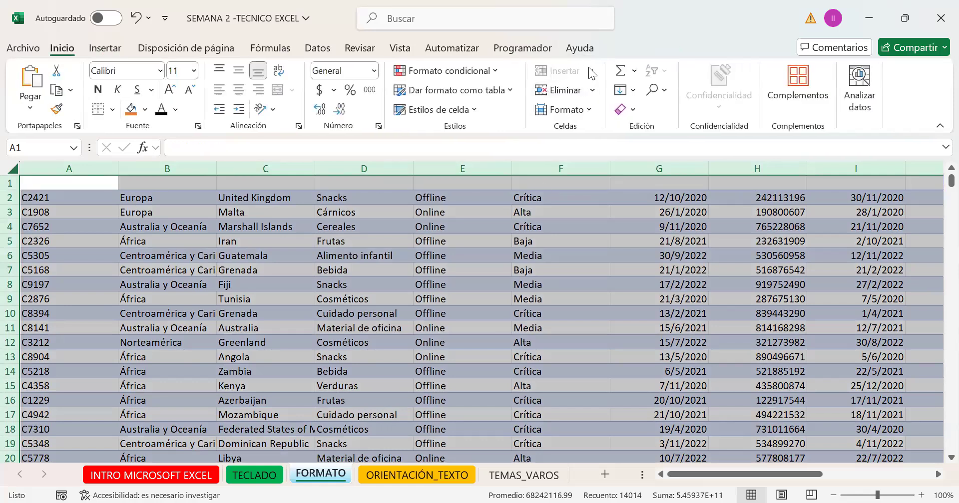
left_click(535, 254)
left_click(617, 47)
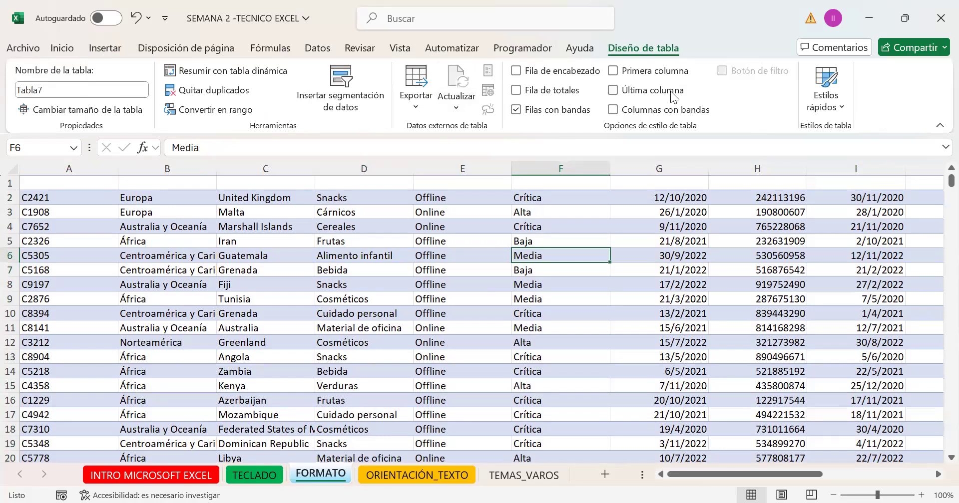
left_click(515, 71)
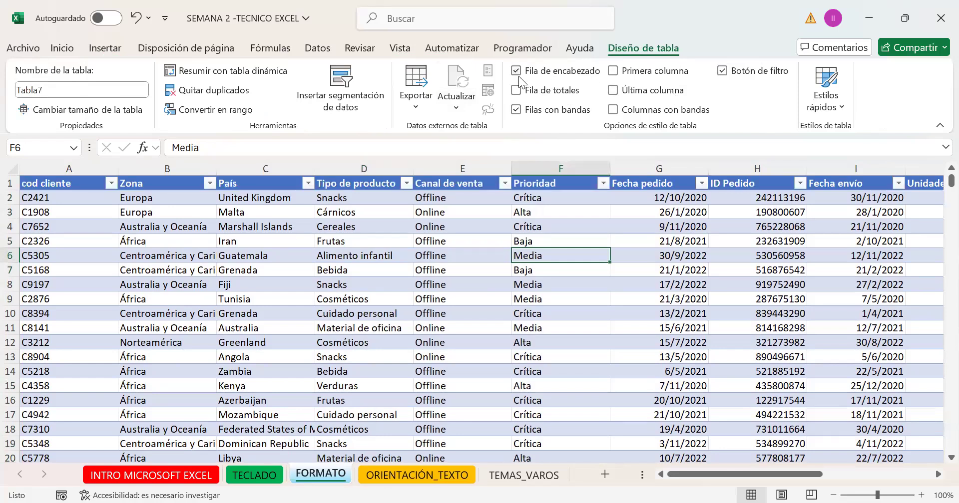
Try the table's header row, total row, banded rows and first column style options, restoring each original setting.
left_click(517, 74)
left_click(518, 93)
left_click(518, 92)
left_click(517, 110)
left_click(517, 110)
left_click(517, 70)
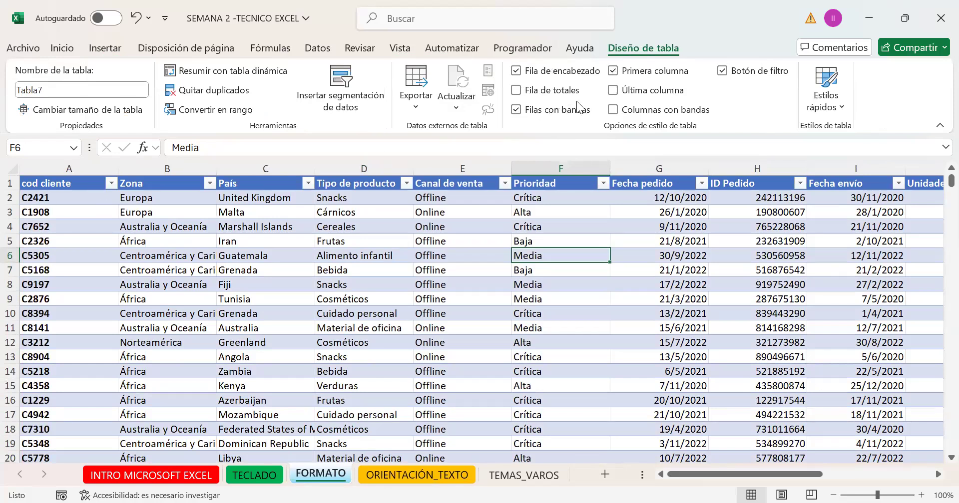
left_click(614, 72)
Try the filter button, banded columns and last column table options, restoring each original setting.
left_click(726, 71)
left_click(726, 71)
left_click(614, 111)
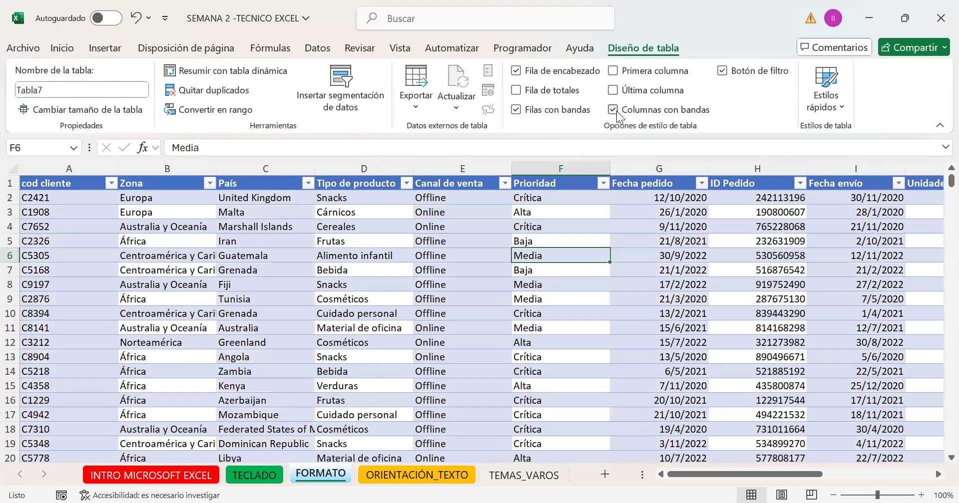
left_click(618, 113)
left_click(619, 92)
left_click(619, 92)
Hide the filter buttons in the table's header row.
left_click(727, 73)
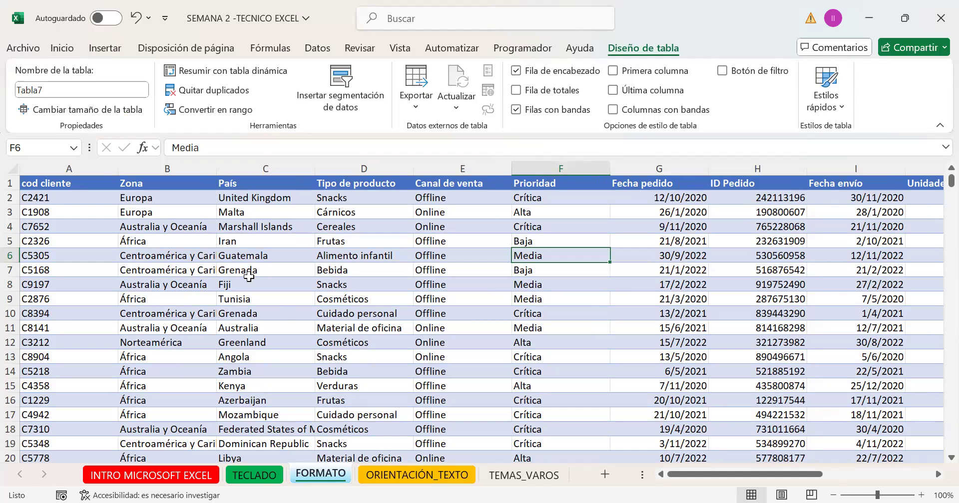
left_click(220, 315)
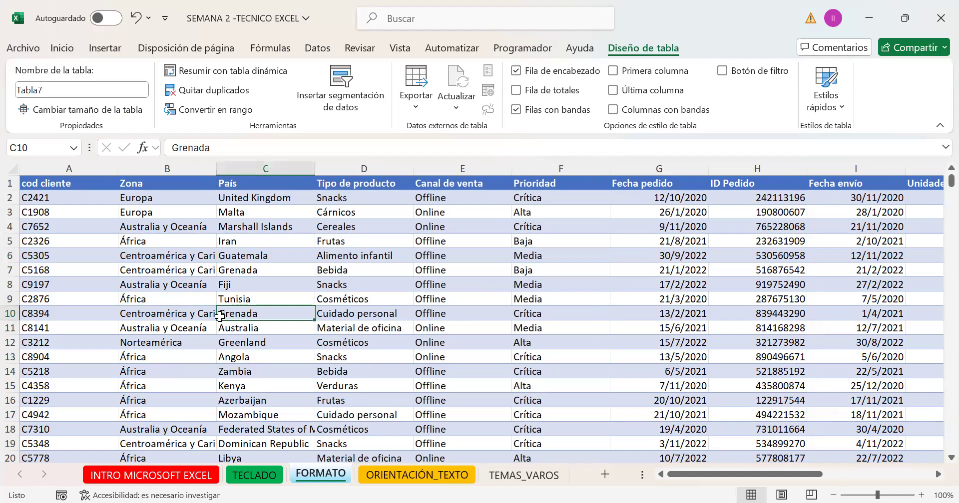
On the TECLADO sheet, fill the "CTRL+ A" shortcut cell O2 with orange.
left_click(239, 477)
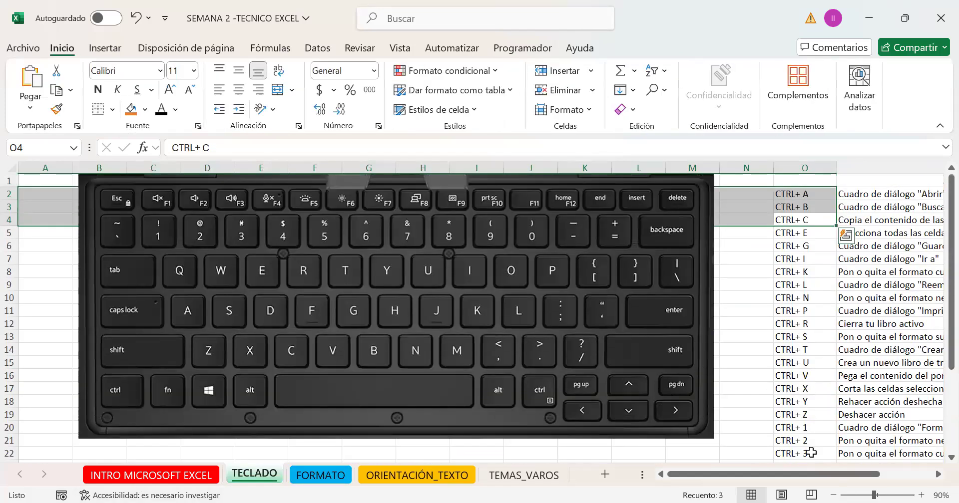
left_click_drag(806, 474, 865, 471)
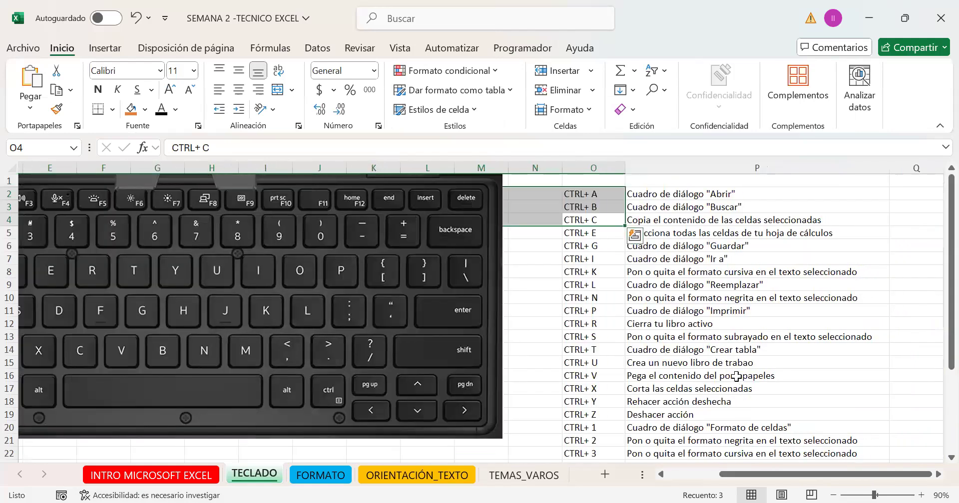
scroll(639, 325, "down", 5)
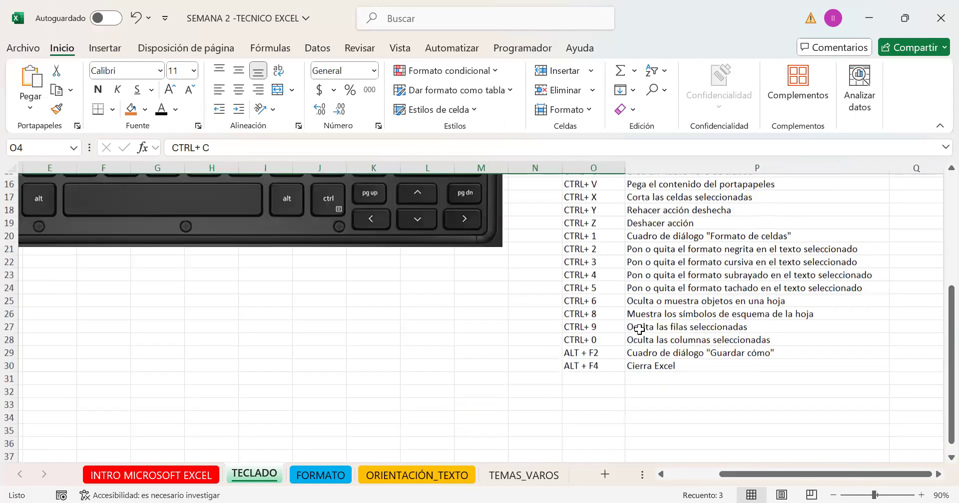
scroll(639, 330, "up", 5)
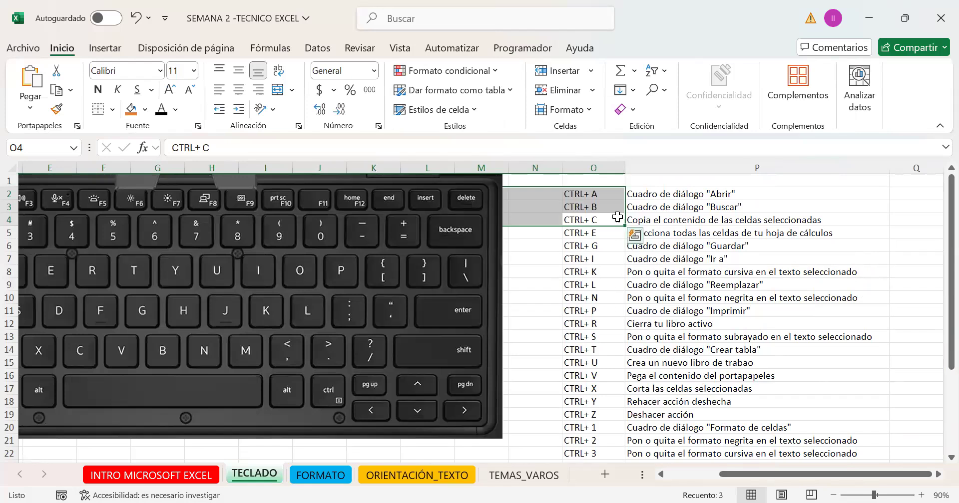
left_click(609, 194)
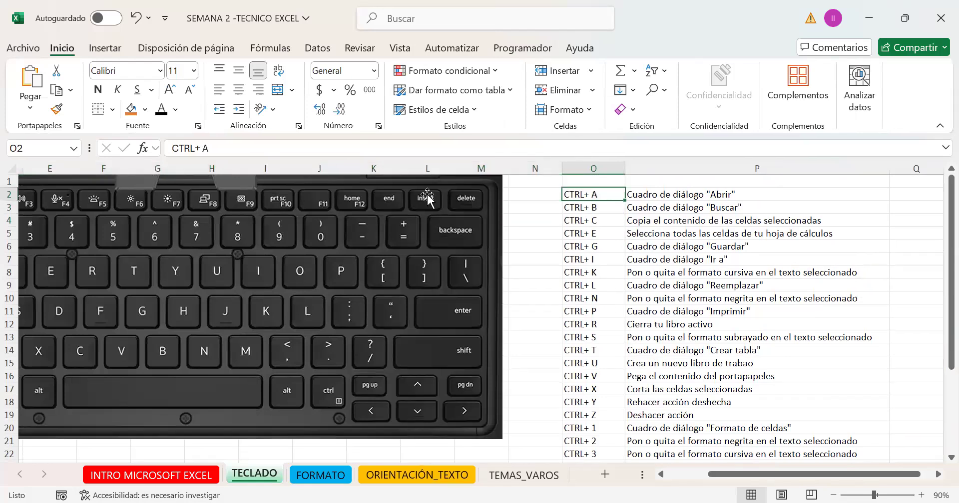
left_click(132, 109)
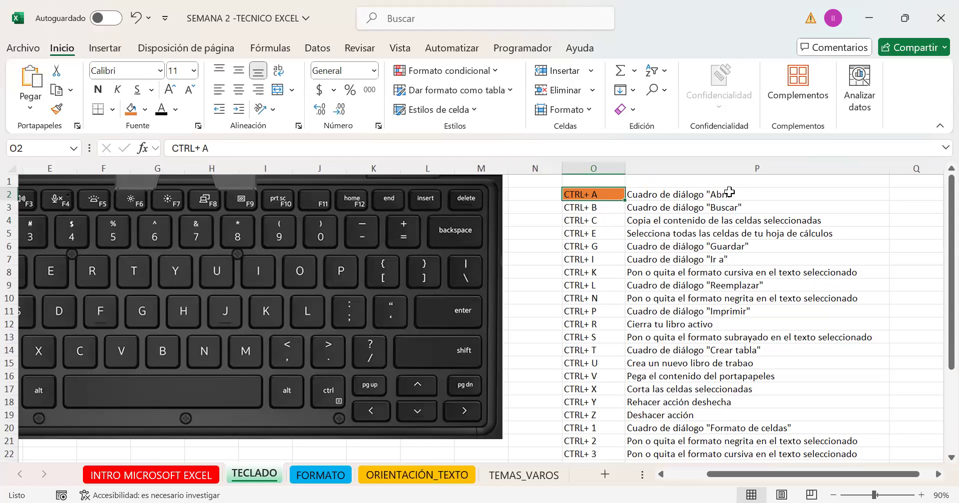
View the file start page and the Abrir page repeatedly, returning to the TECLADO sheet each time.
key("Right")
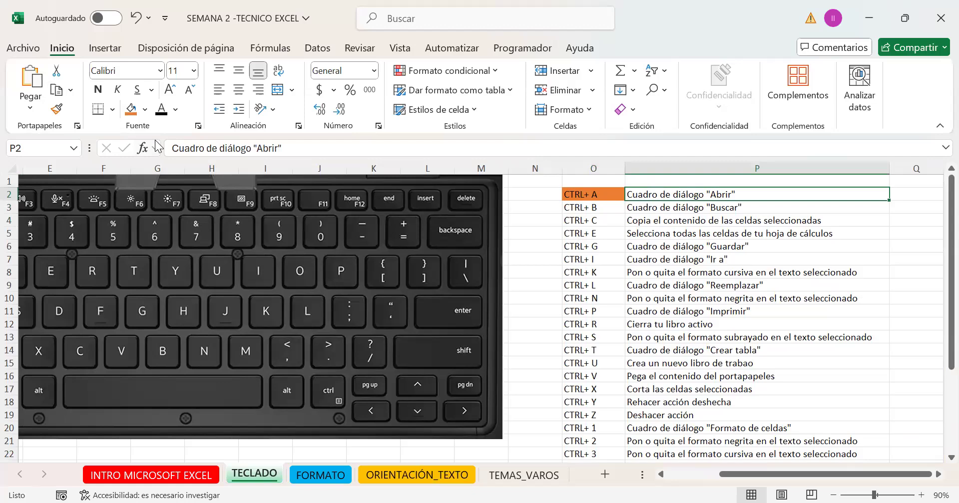
left_click(19, 53)
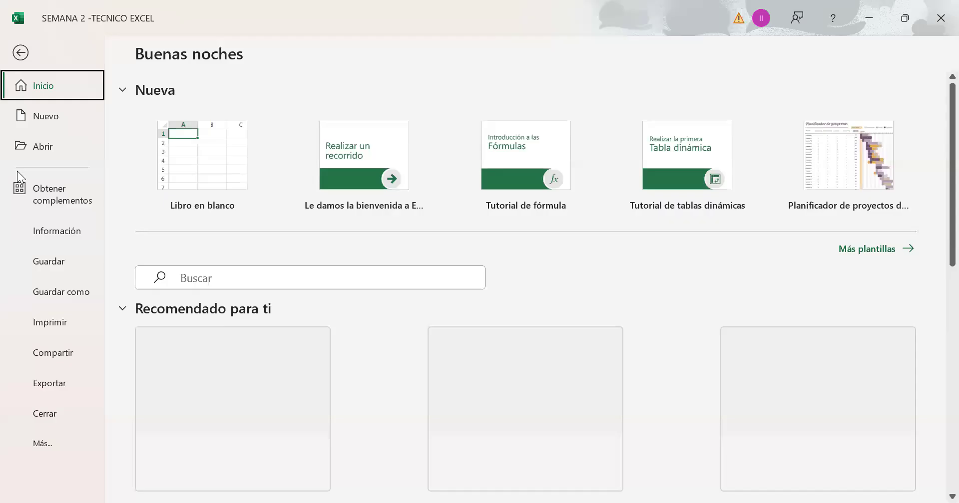
left_click(22, 56)
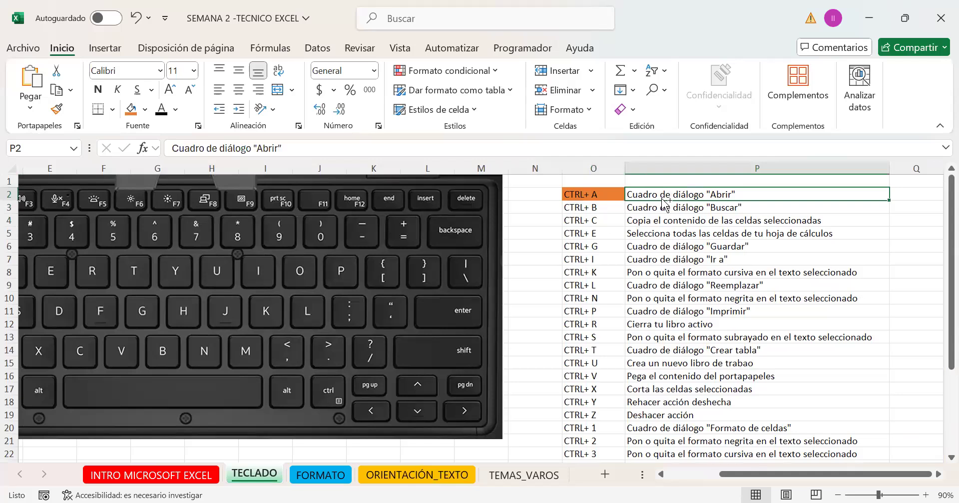
key("ctrl+a")
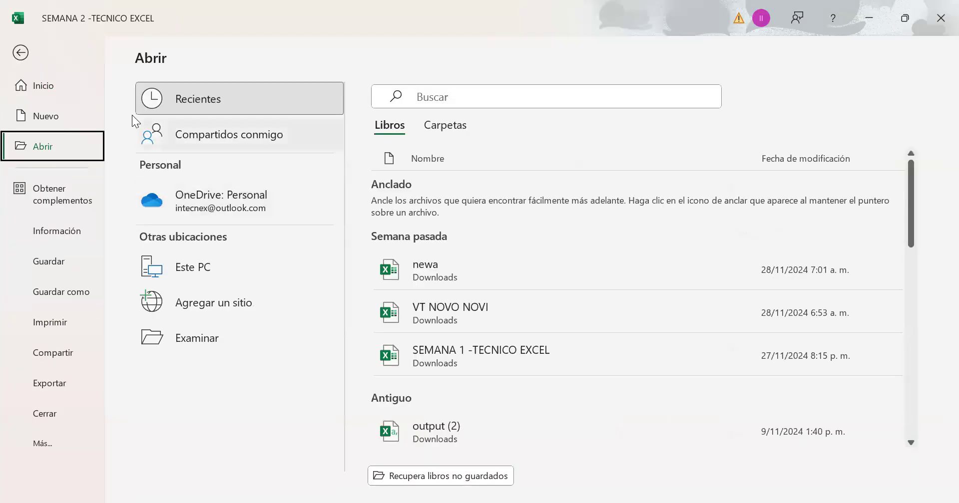
left_click(22, 56)
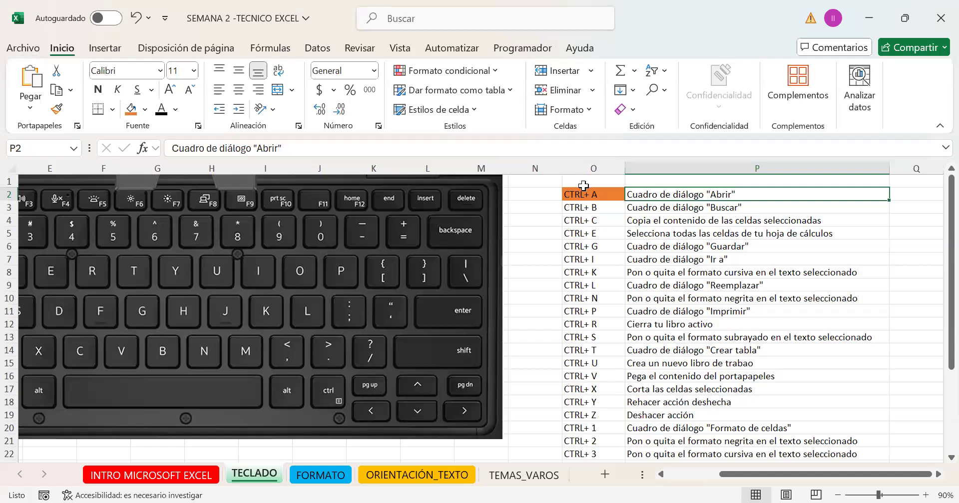
key("ctrl+a")
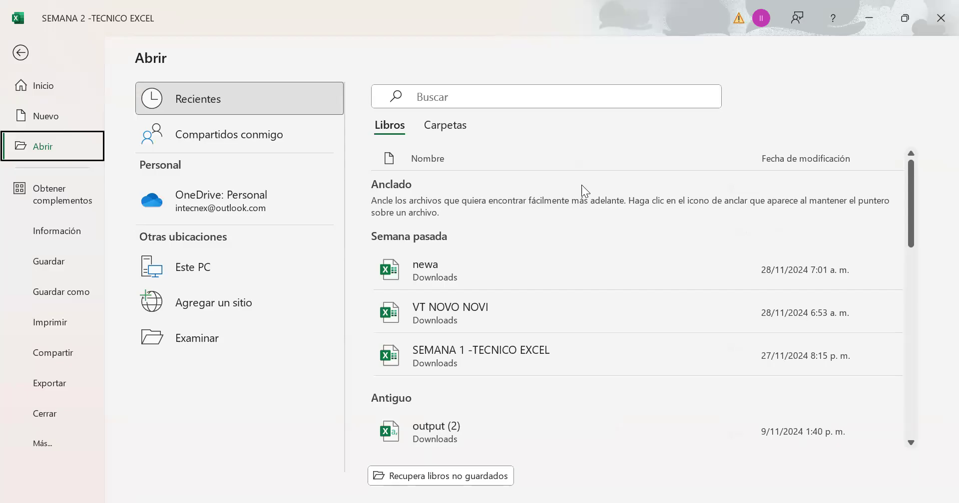
left_click(22, 55)
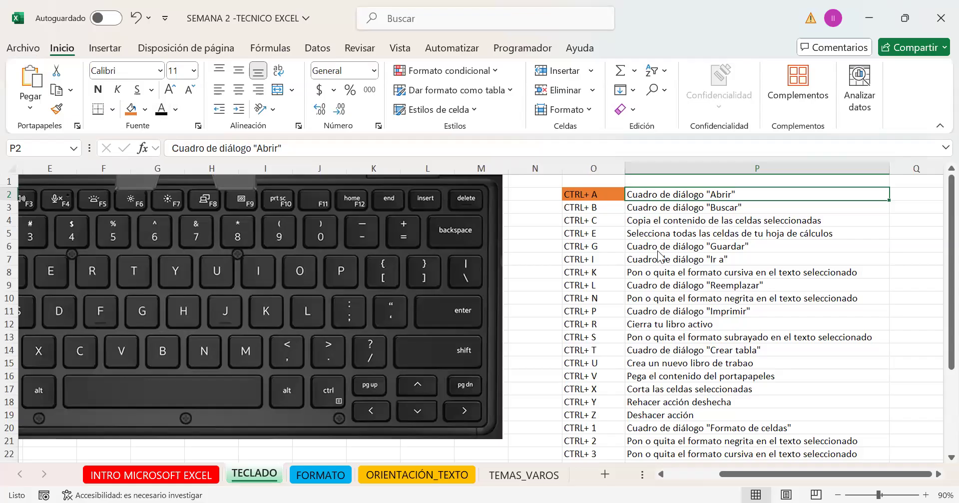
key("ctrl+a")
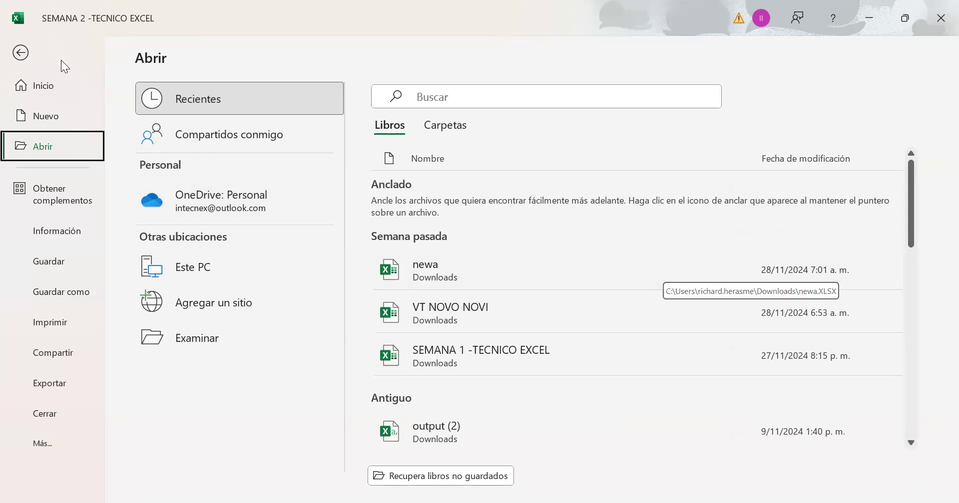
left_click(20, 53)
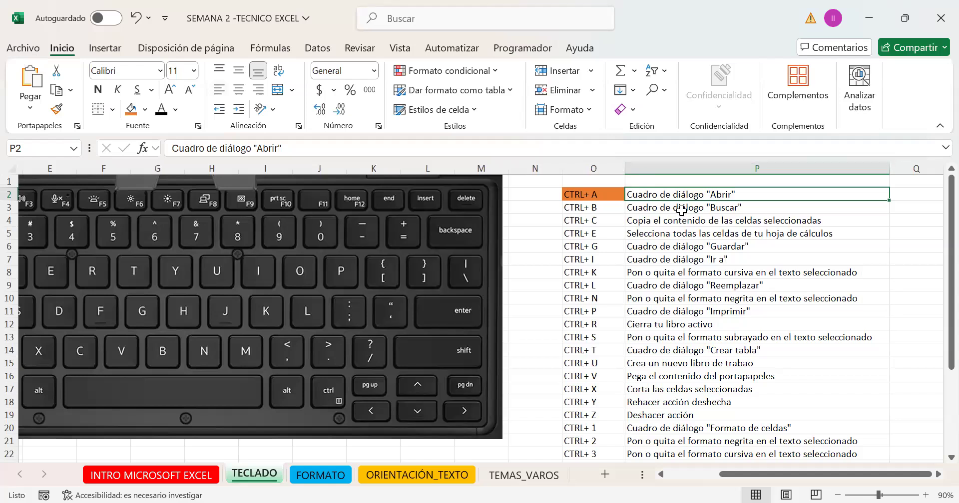
Reach the Abrir page through the file commands, look at its Examinar option for locating workbooks, and return to the sheet.
left_click(20, 51)
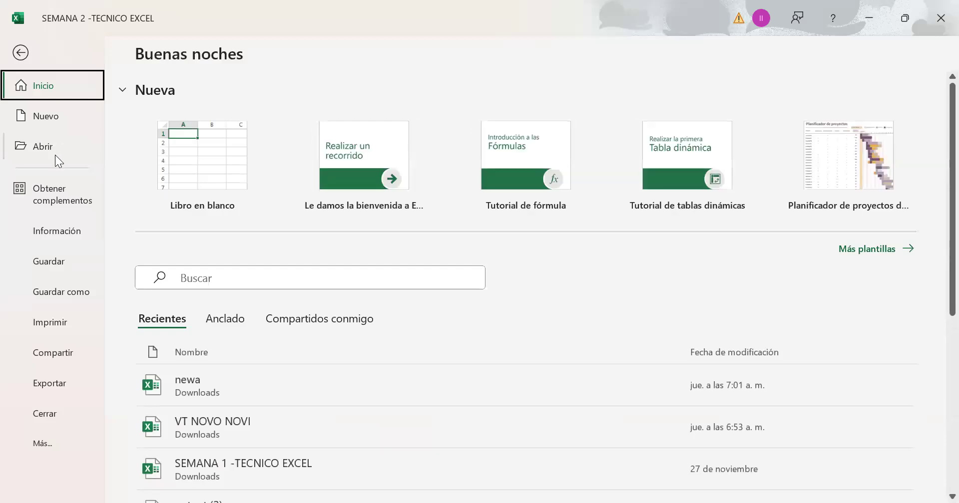
left_click(52, 151)
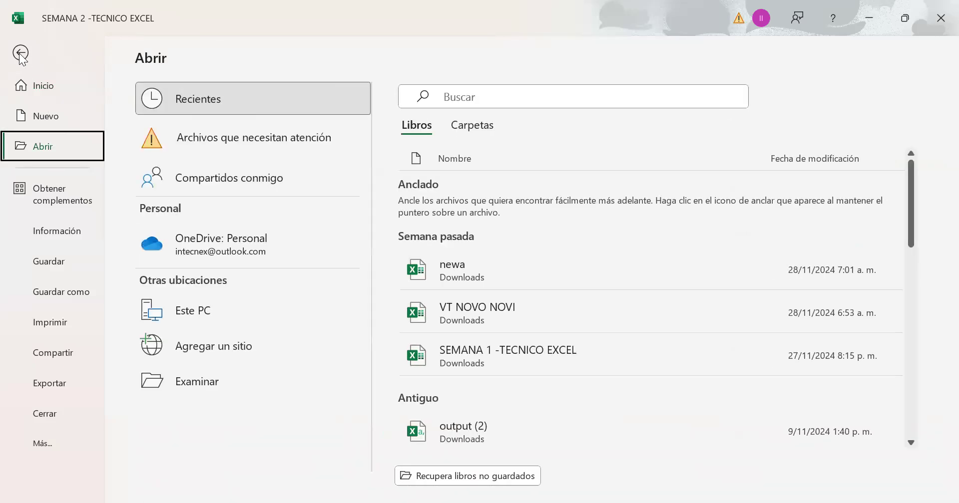
left_click(20, 53)
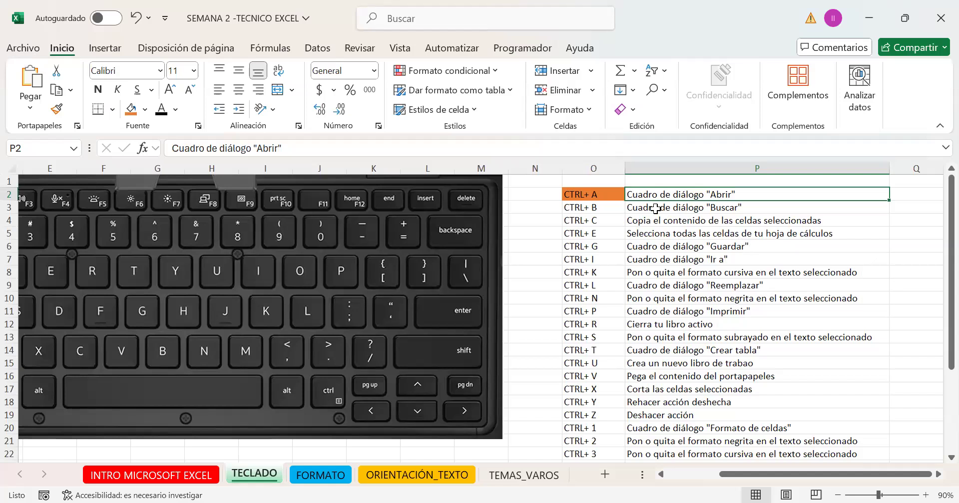
key("ctrl+a")
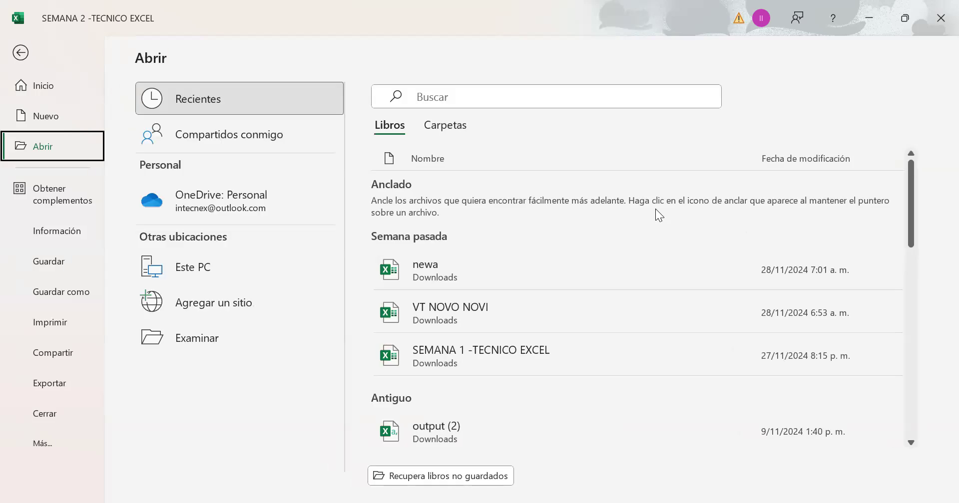
left_click(258, 342)
left_click(21, 53)
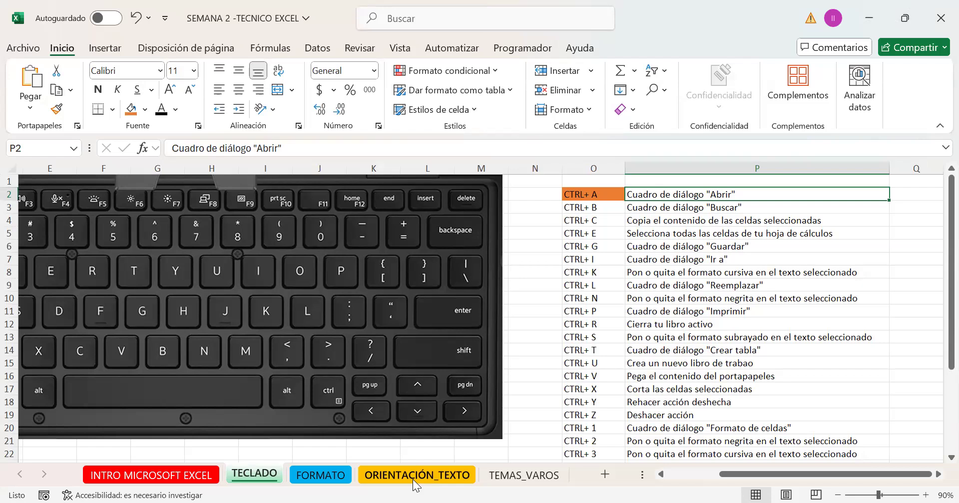
key("ctrl+a")
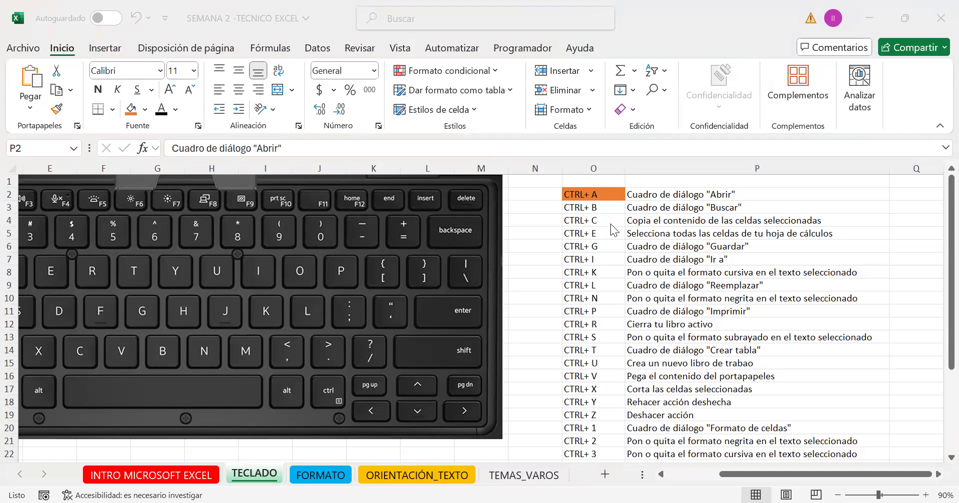
Search the sheet for "cuadro" from cell O3, step through the matches, and expand the search options.
left_click(605, 208)
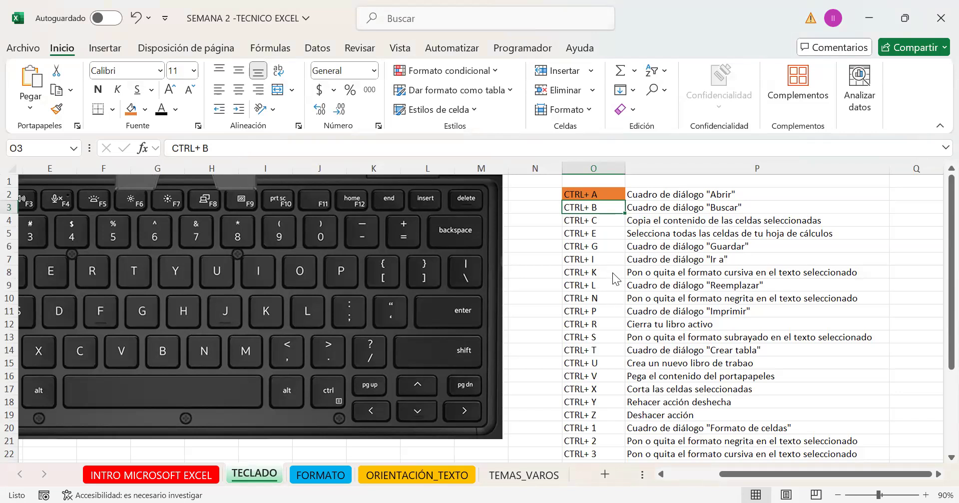
key("ctrl+b")
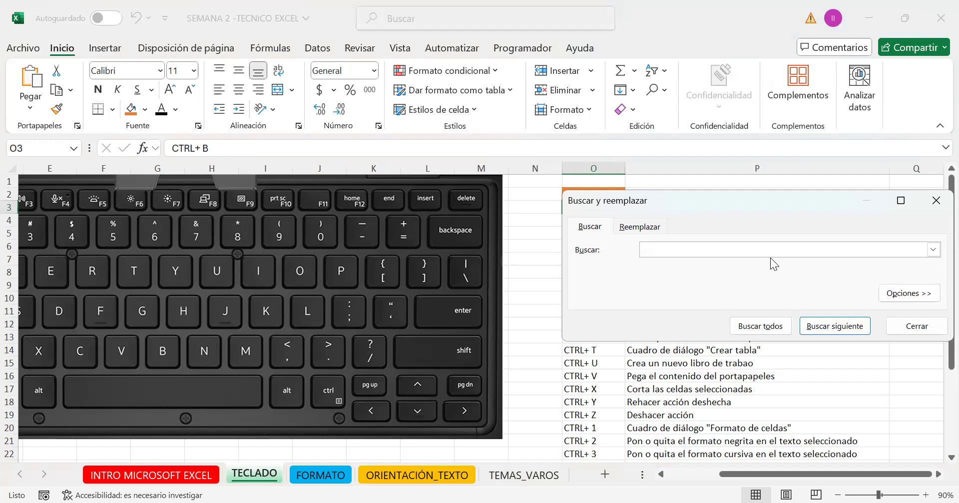
type("cuadro")
key("Return")
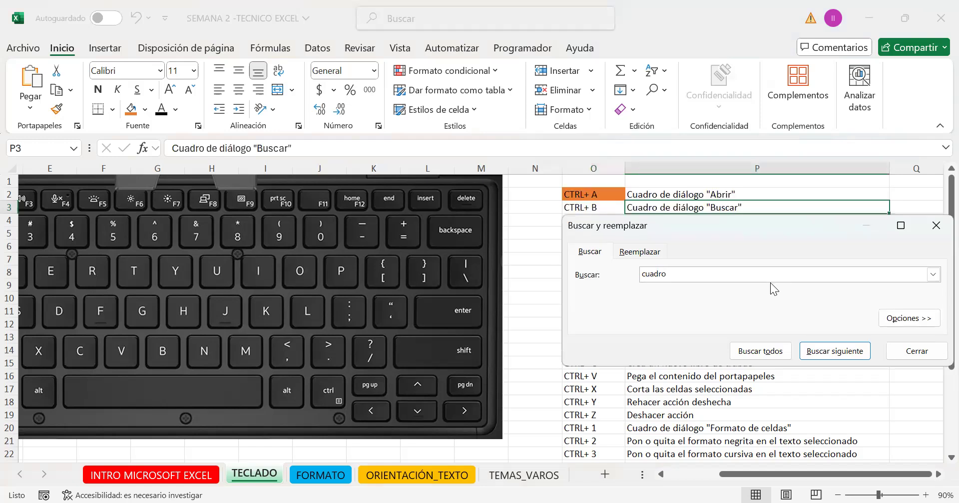
left_click(814, 351)
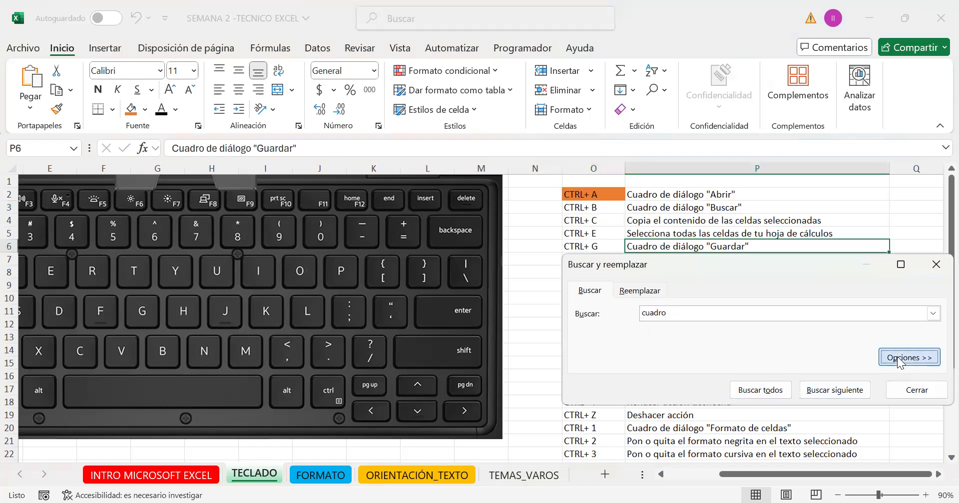
left_click(902, 358)
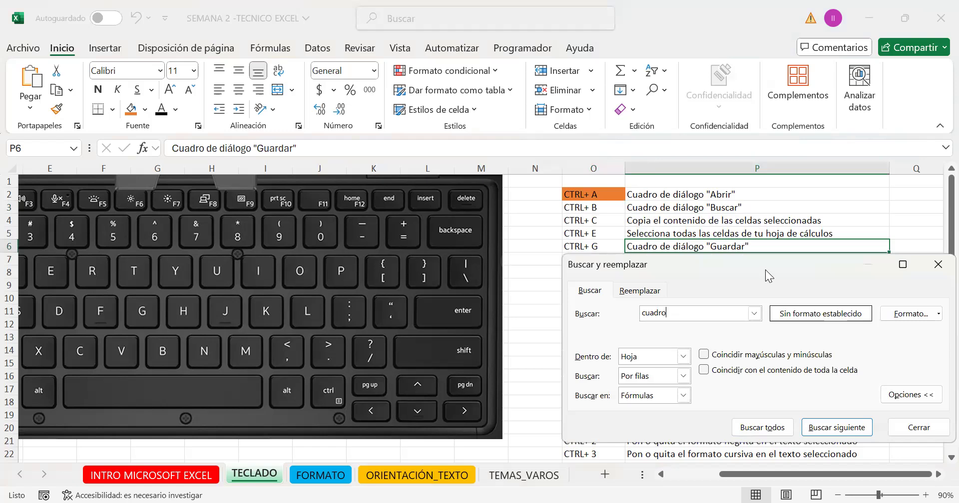
left_click(829, 428)
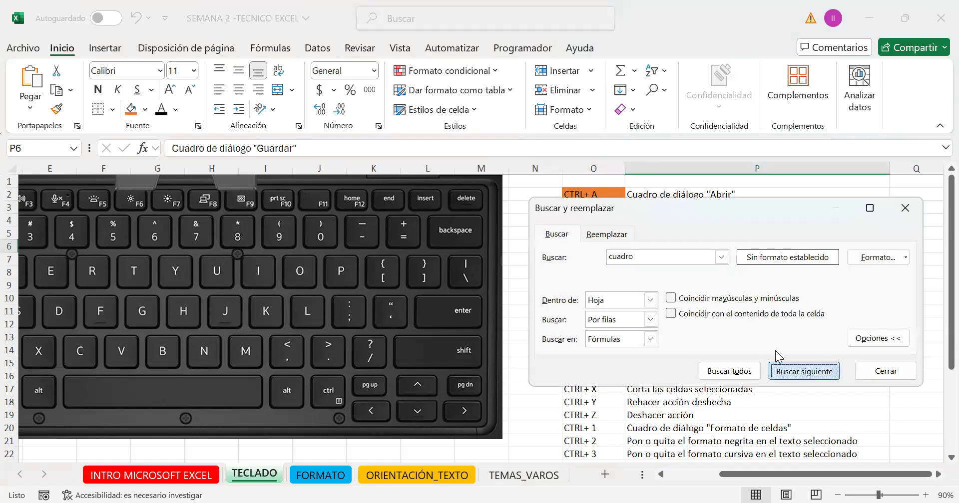
key("Return")
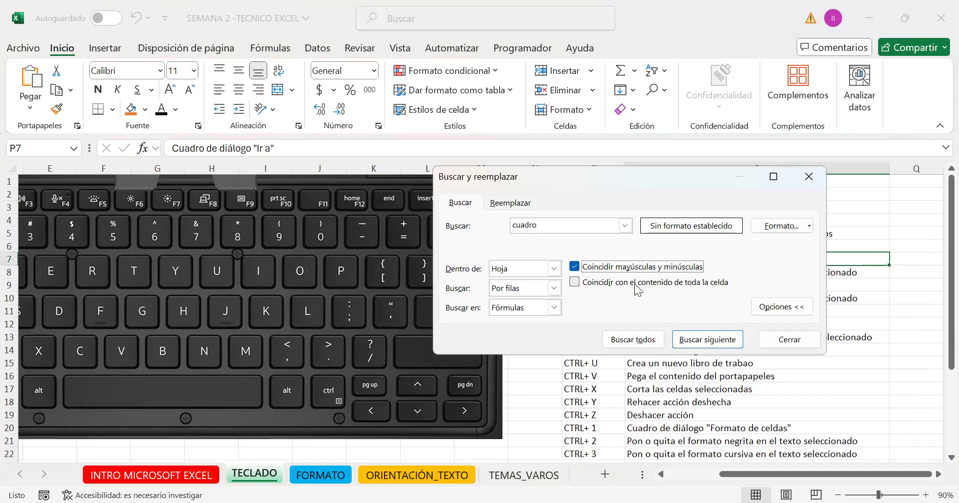
Try the "cuadro" search with case matching and whole-cell content matching on, and clear both options.
left_click(636, 284)
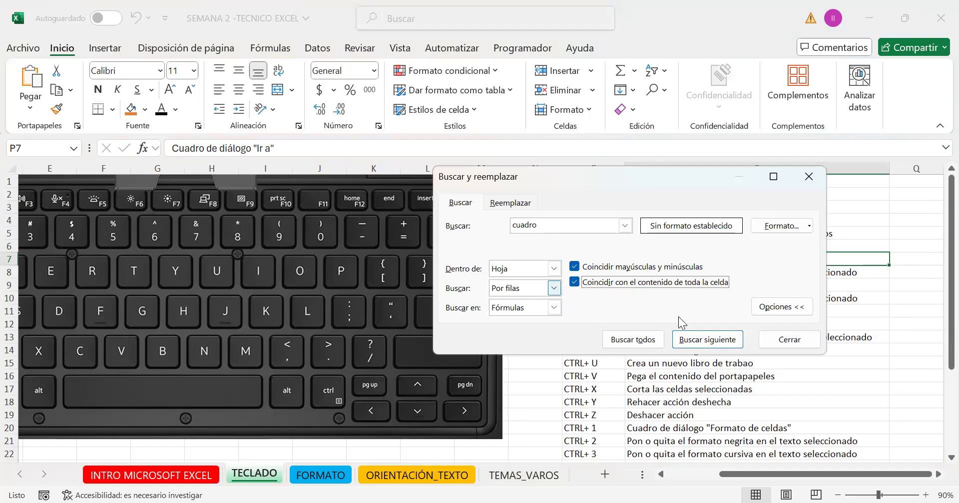
left_click(707, 343)
left_click(707, 342)
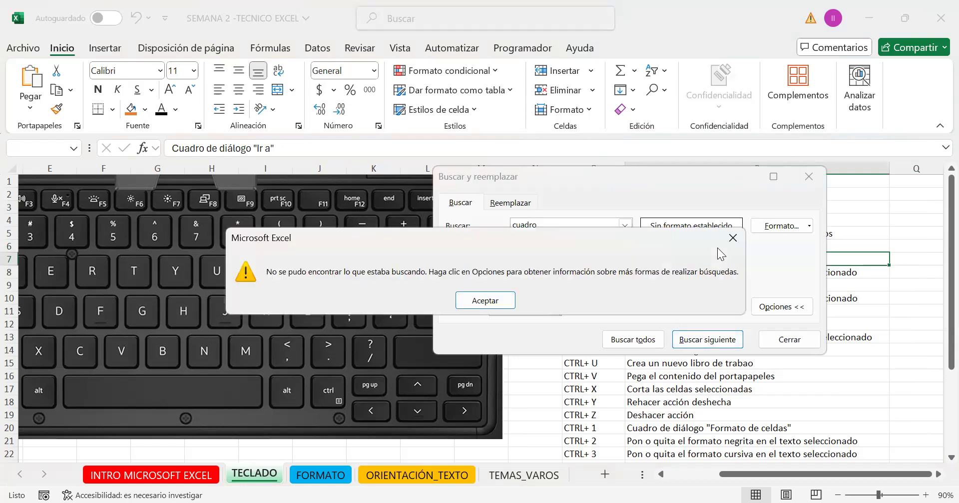
left_click(733, 240)
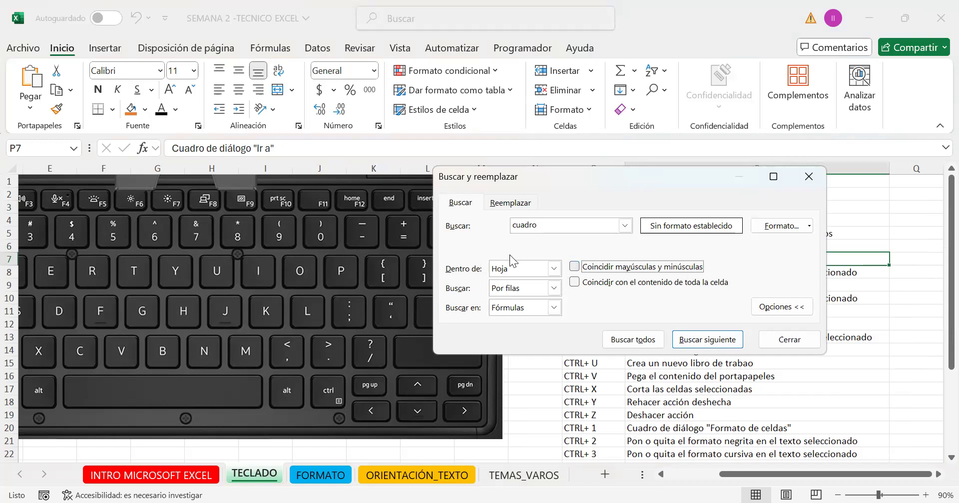
View the Reemplazar options, close the dialog, and reopen the Buscar options through the find and select commands.
left_click(502, 205)
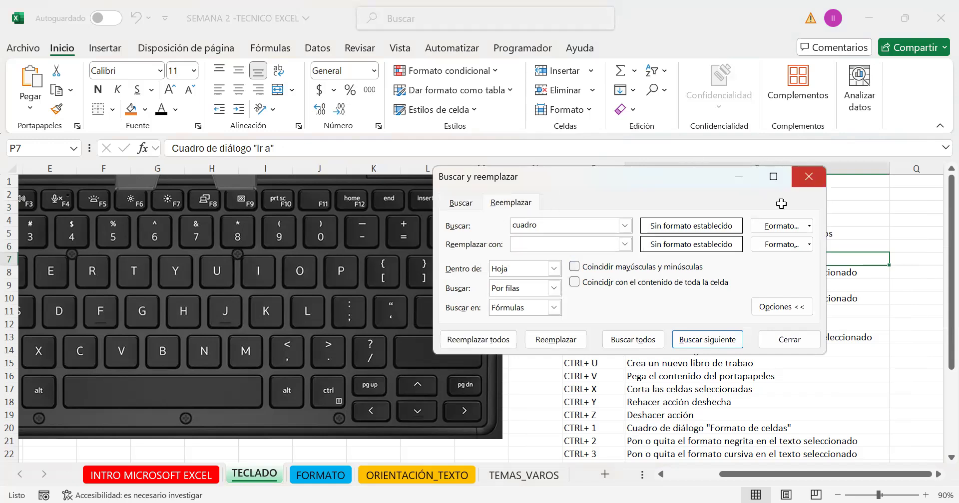
key("Escape")
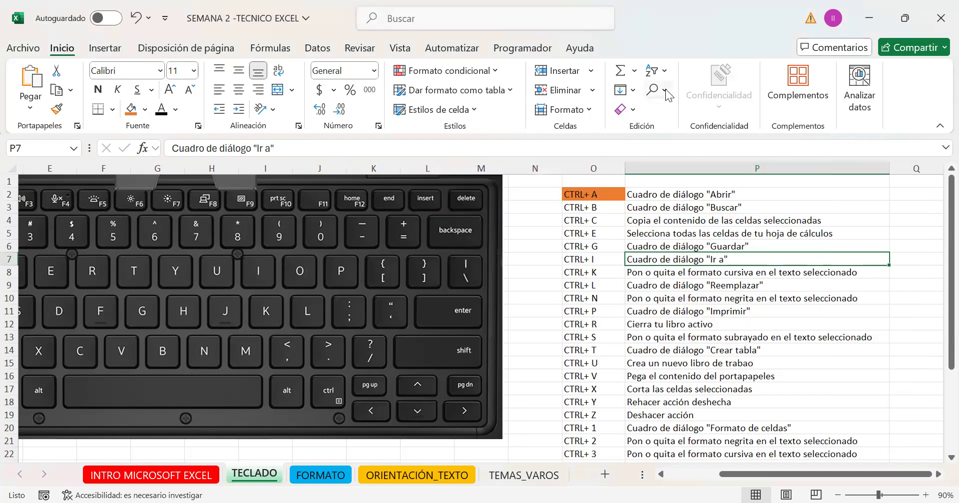
left_click(663, 89)
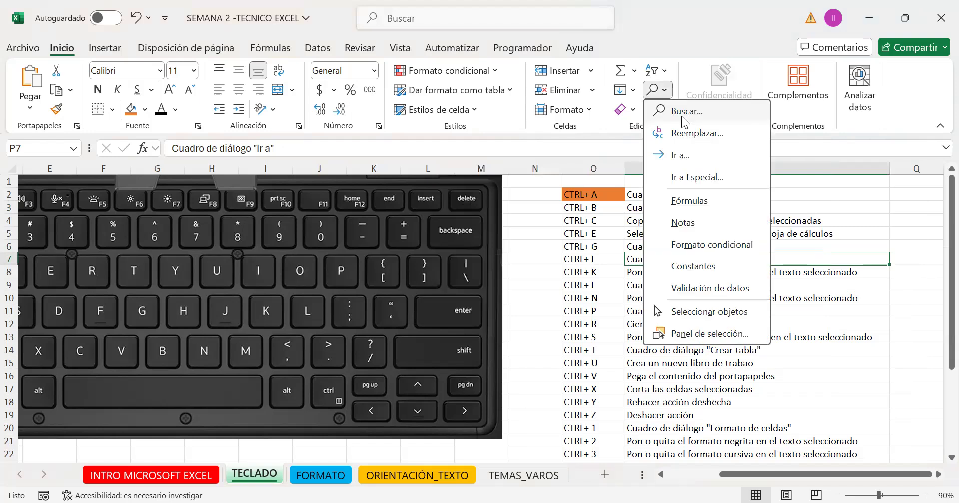
left_click(679, 112)
left_click(470, 222)
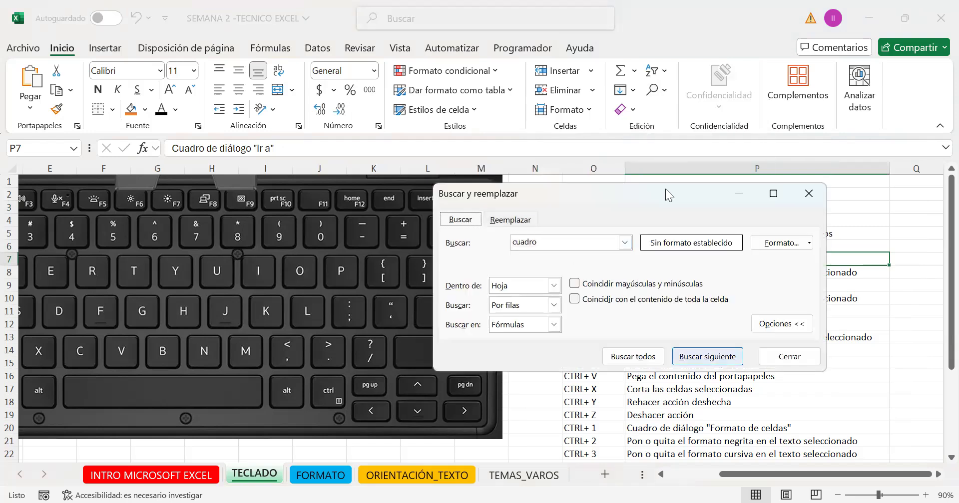
List all matches for "cuadro" on the sheet, and move and enlarge the search dialog so the full results list and shortcut table show.
left_click(707, 357)
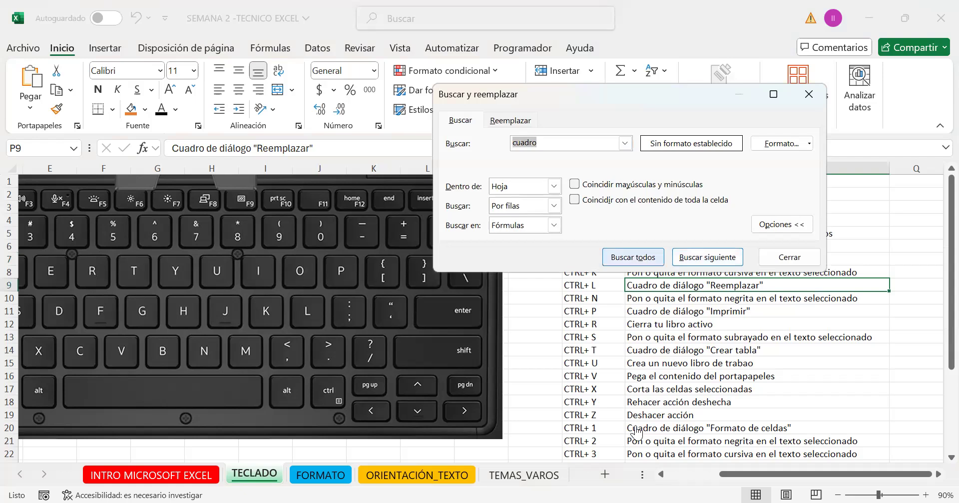
left_click(632, 257)
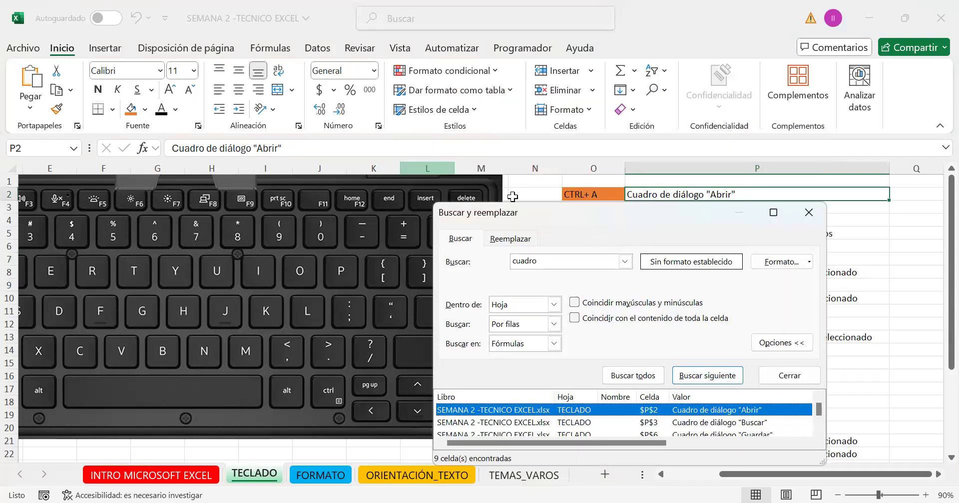
left_click_drag(576, 223, 256, 54)
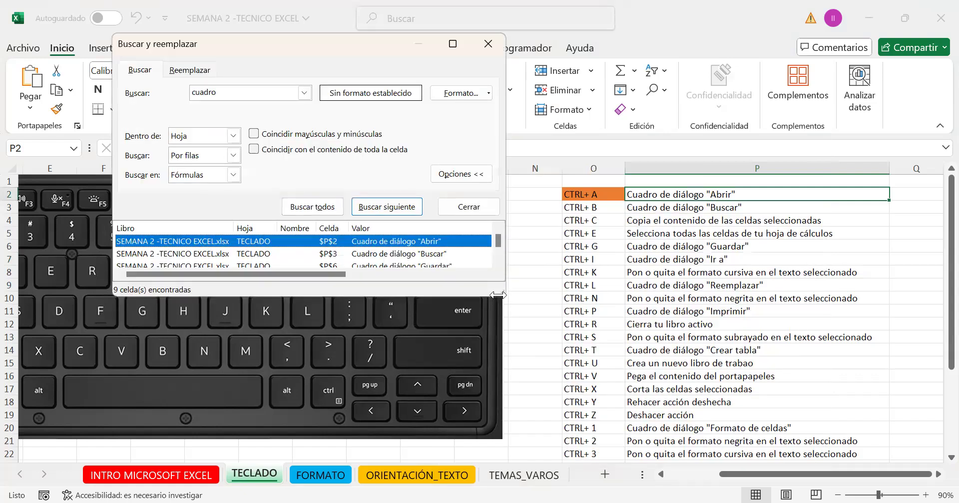
left_click_drag(498, 295, 549, 413)
Go through the listed matches from P3 to P29, revisit P20 and P6, and close the search to view the find and select commands.
left_click(274, 254)
left_click(274, 267)
left_click(274, 280)
left_click(273, 292)
left_click(273, 304)
left_click(273, 317)
left_click(273, 329)
left_click(273, 341)
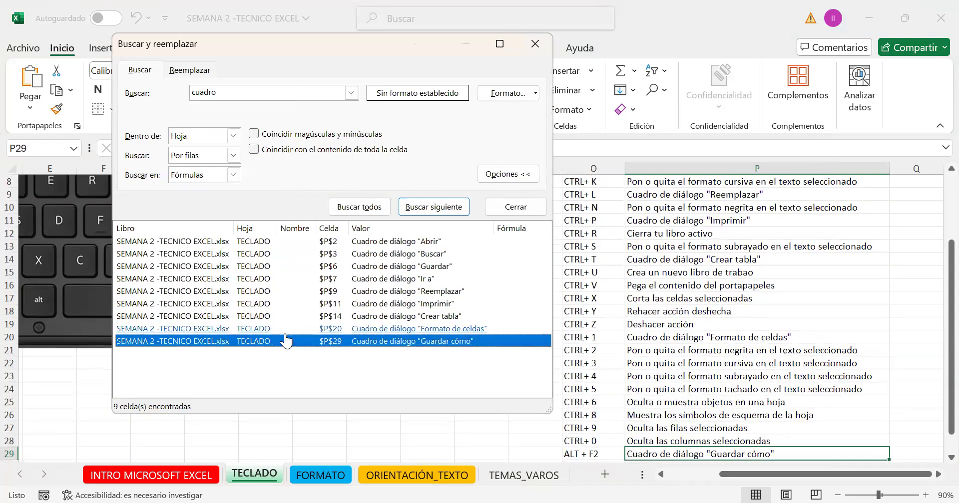
left_click(282, 329)
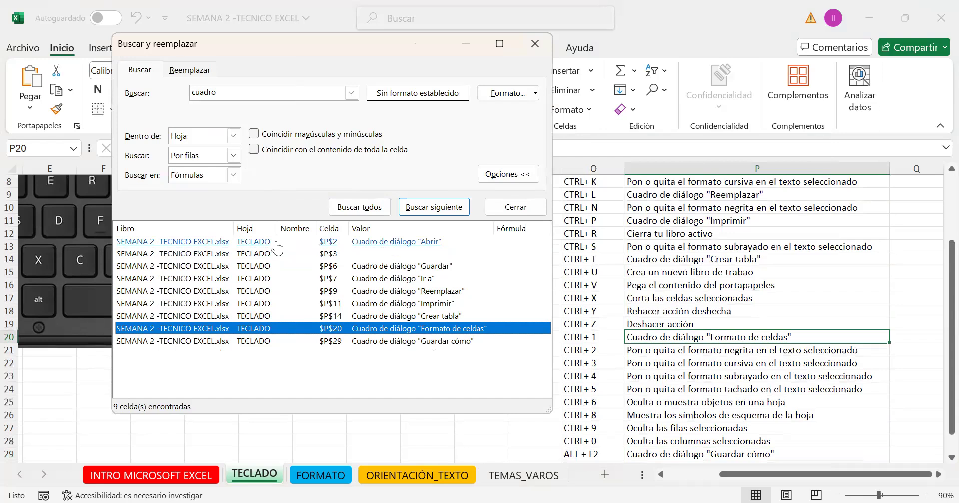
left_click(262, 266)
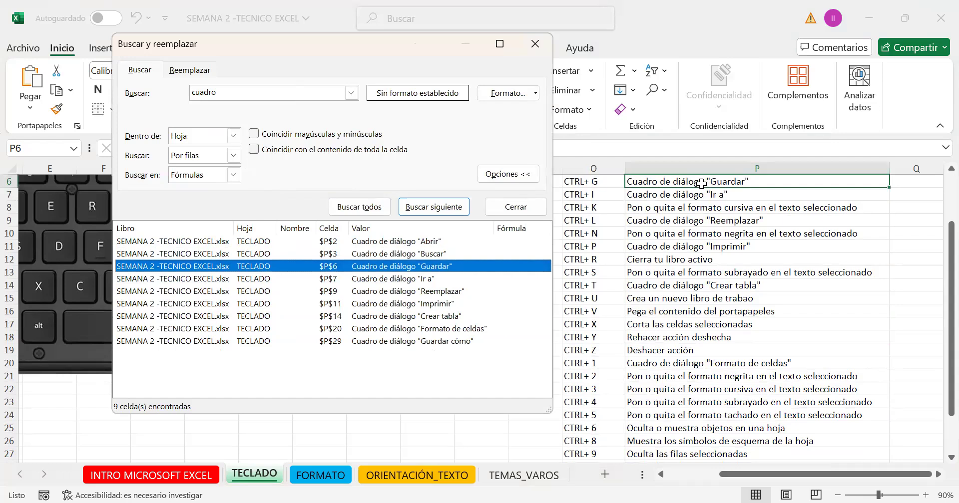
left_click(412, 329)
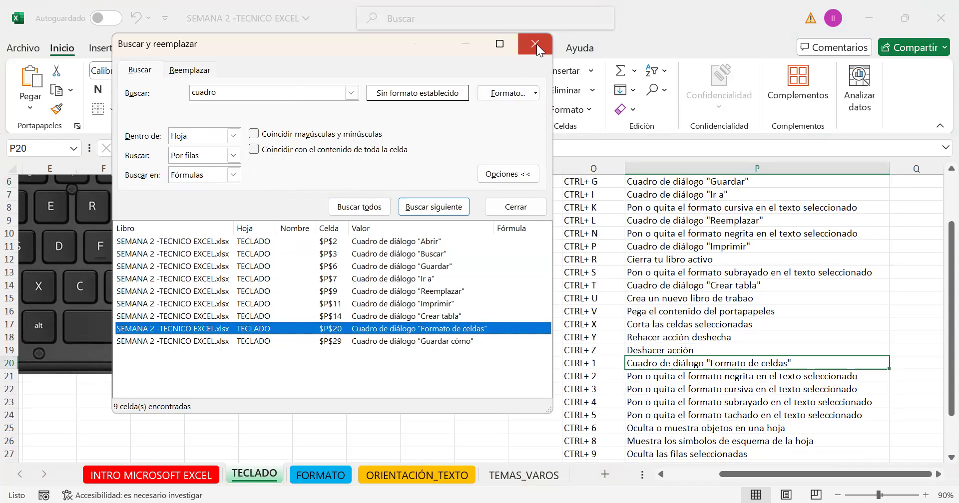
left_click(665, 90)
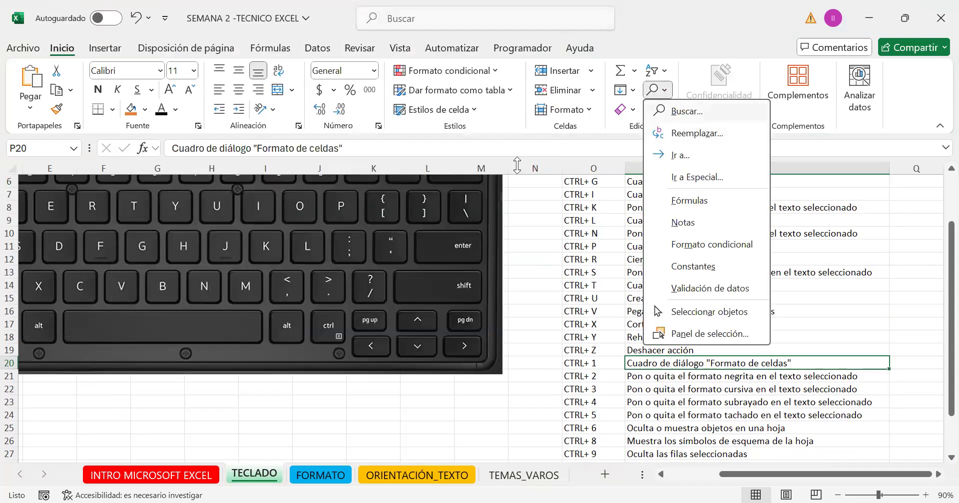
scroll(721, 301, "up", 2)
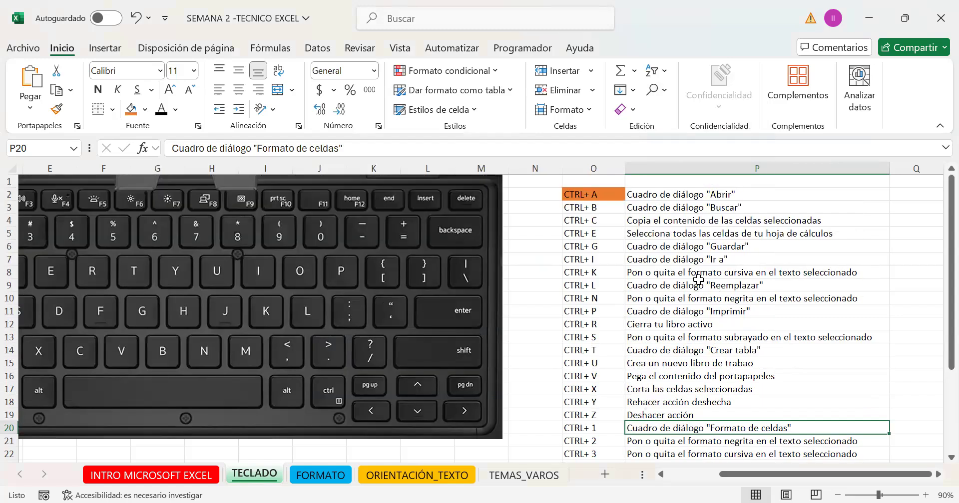
Highlight the CTRL+ B and CTRL+ C cells, O3 and O4, with the orange fill.
left_click(594, 207)
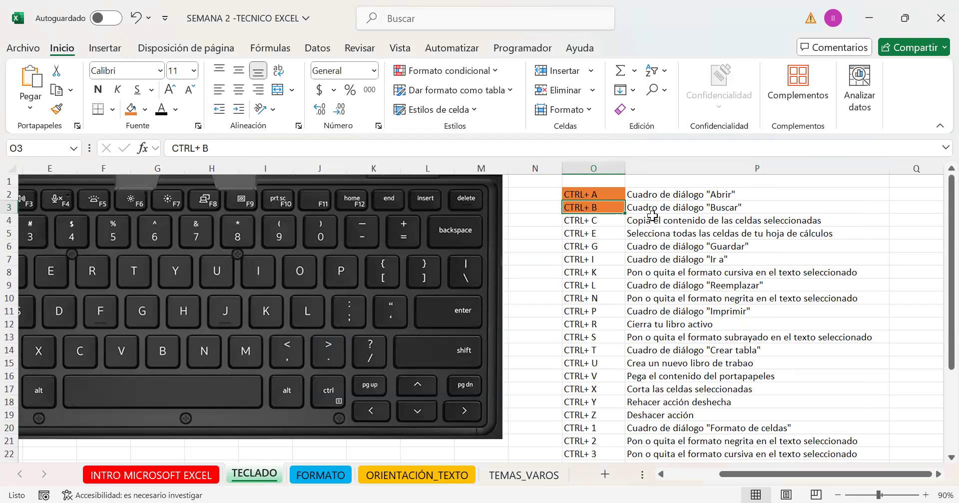
scroll(652, 214, "down", 2)
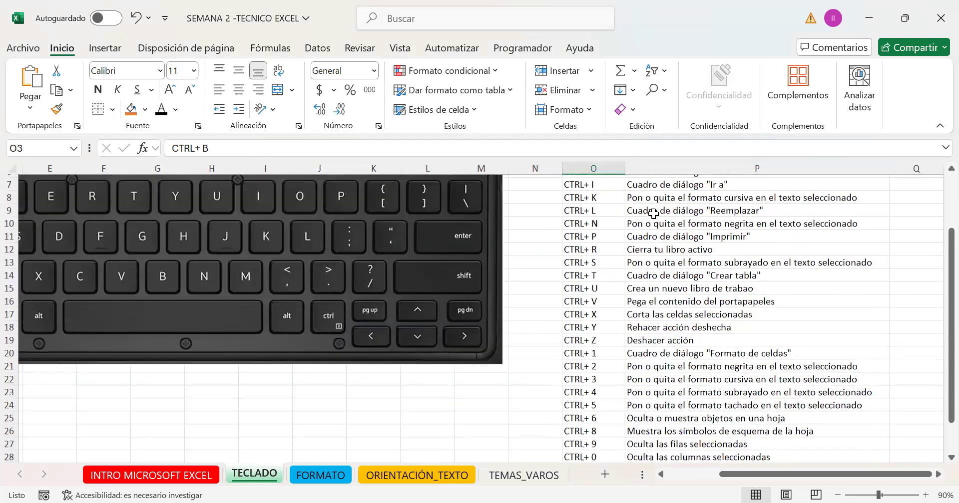
scroll(656, 245, "up", 2)
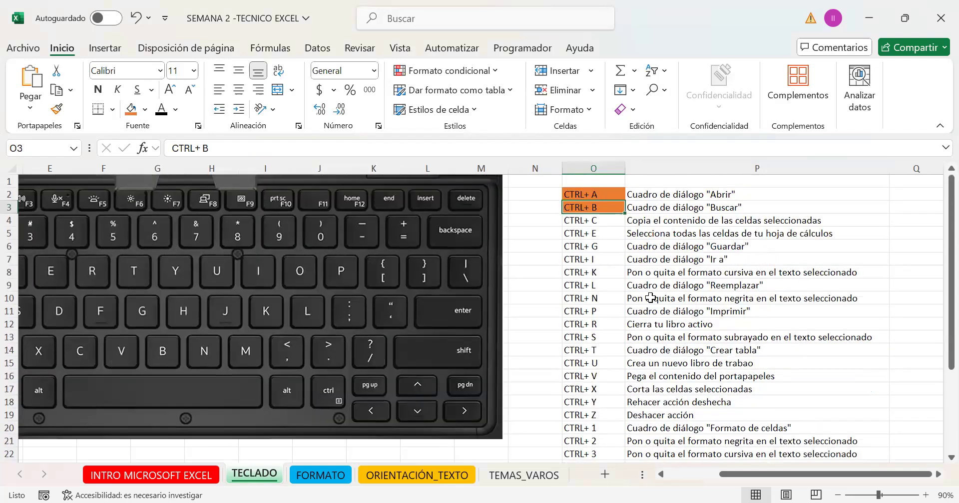
left_click(594, 222)
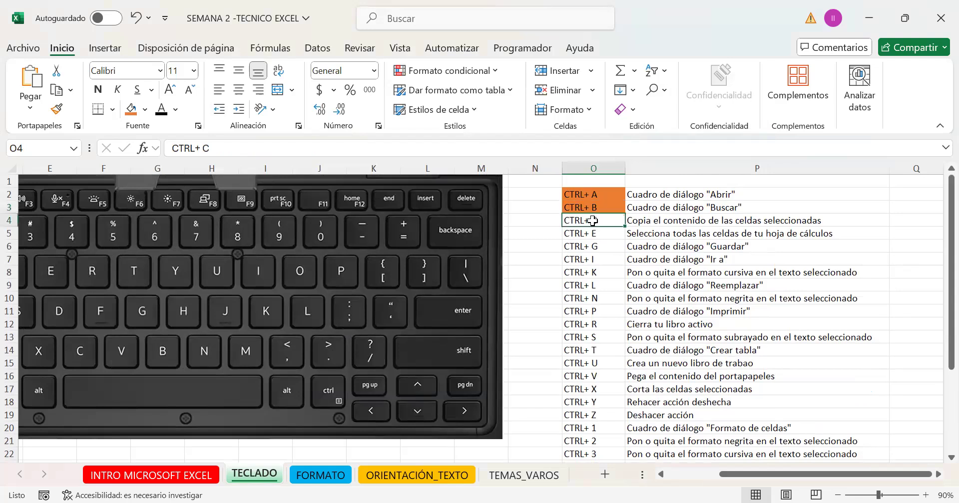
left_click(130, 110)
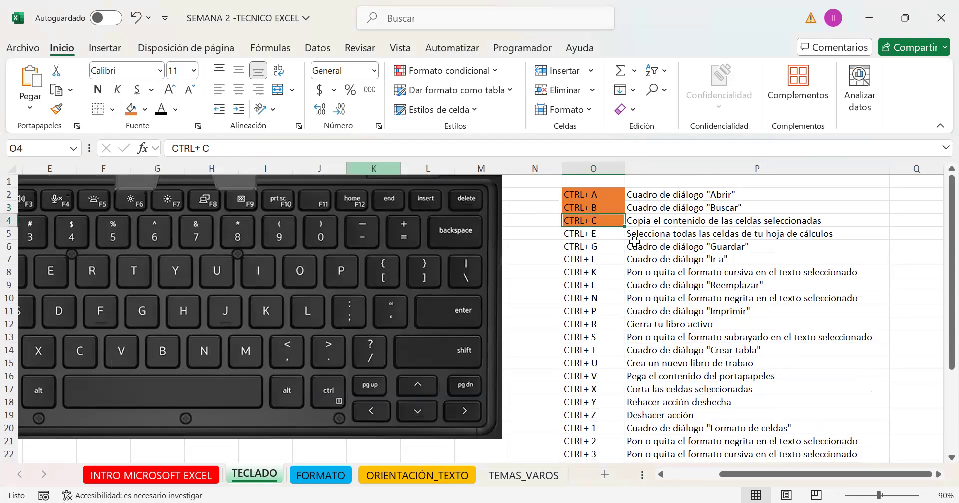
Select all the client data around A10 on the INTRO MICROSOFT EXCEL sheet, and the whole shortcut table around P10 on TECLADO.
left_click(608, 231)
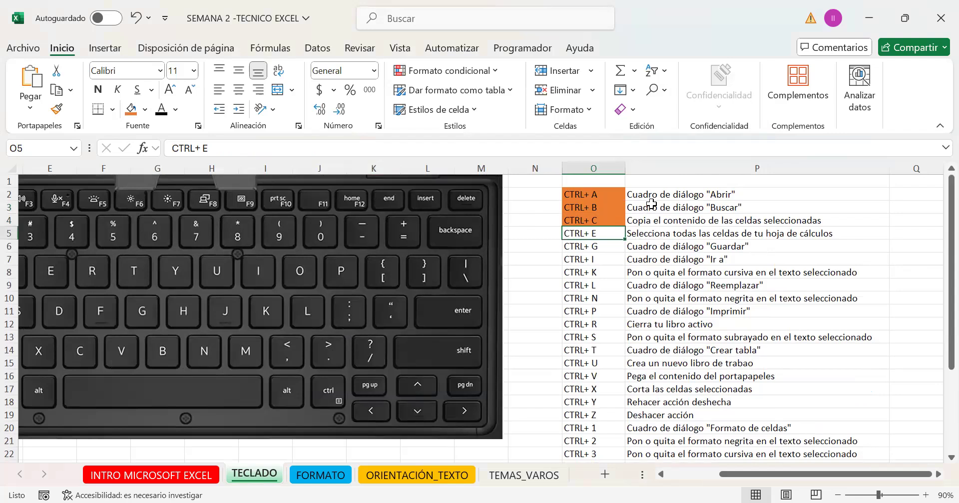
left_click(146, 474)
left_click(152, 299)
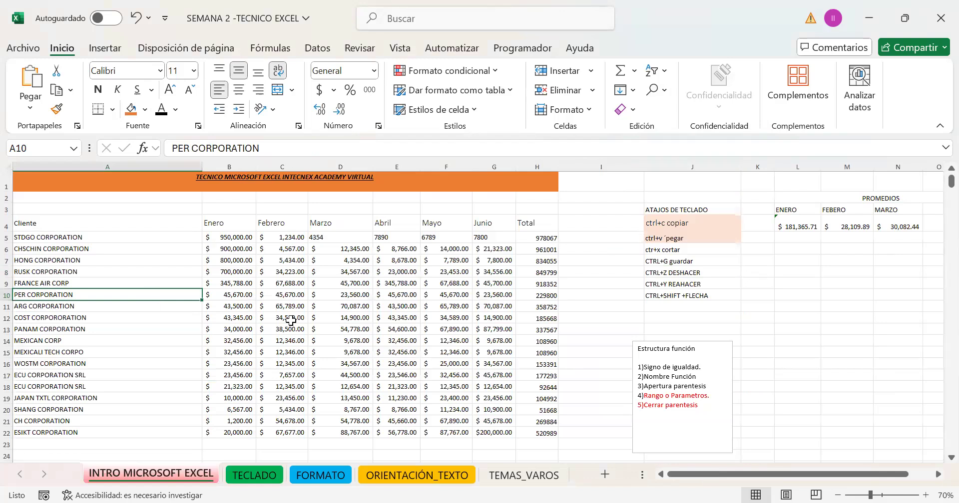
key("ctrl+a")
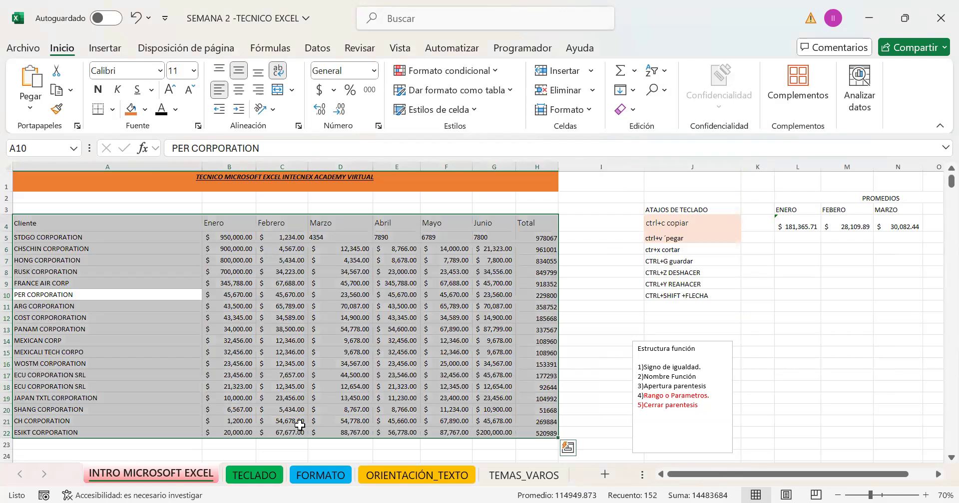
left_click(282, 485)
left_click(656, 297)
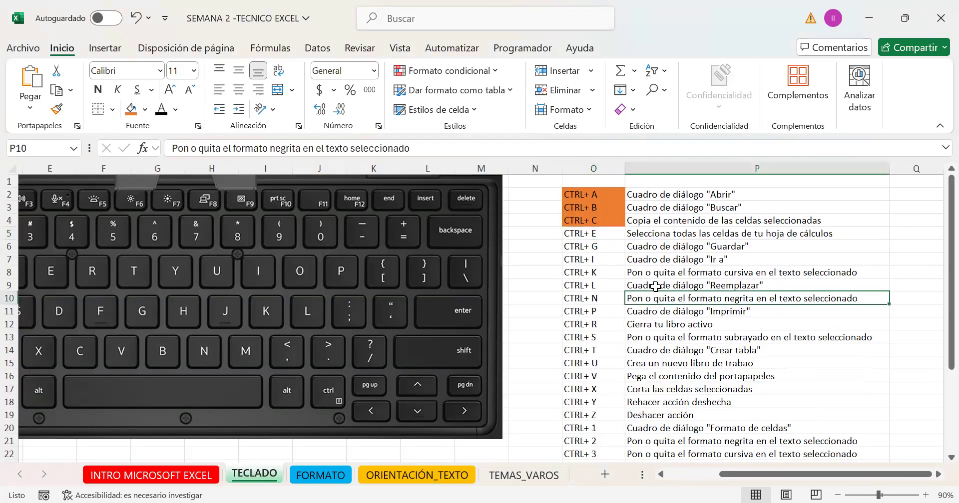
key("ctrl+e")
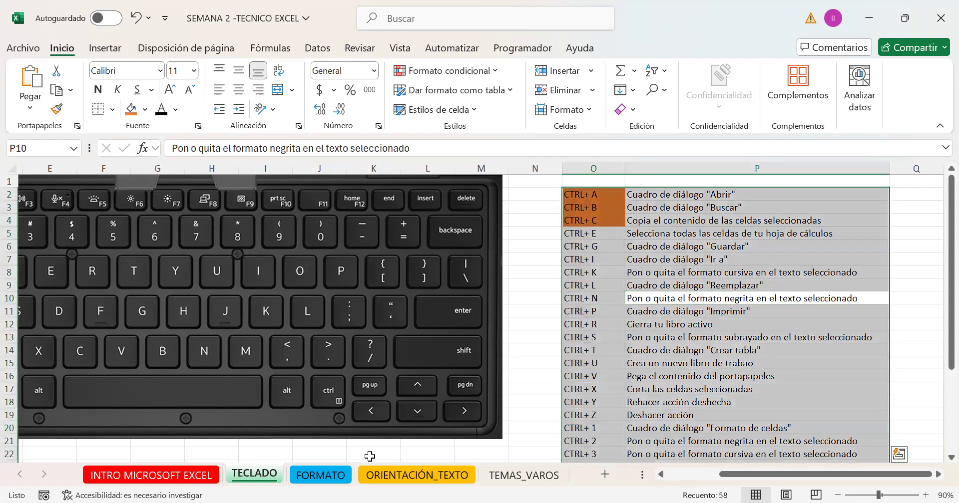
Select all the data around cell A7 on the ORIENTACIÓN_TEXTO sheet, and return to the TECLADO sheet.
left_click(377, 475)
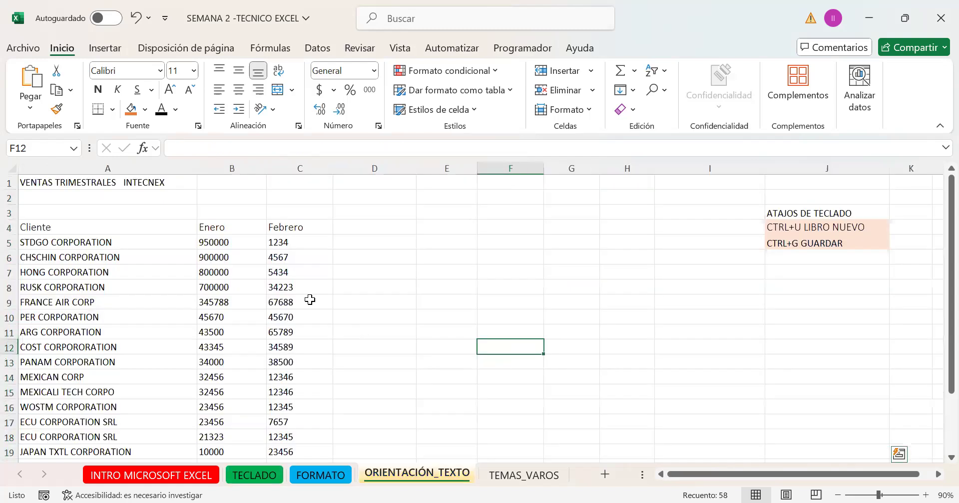
left_click(159, 272)
key("ctrl+e")
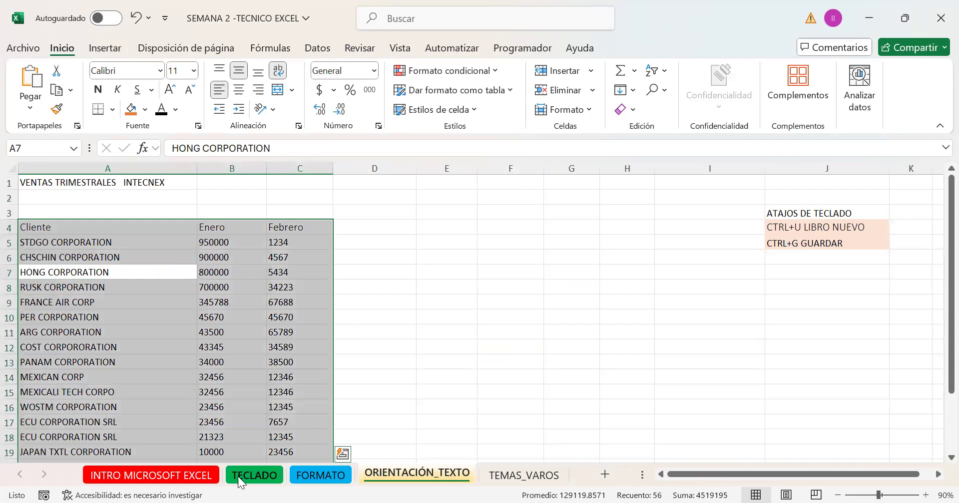
left_click(257, 476)
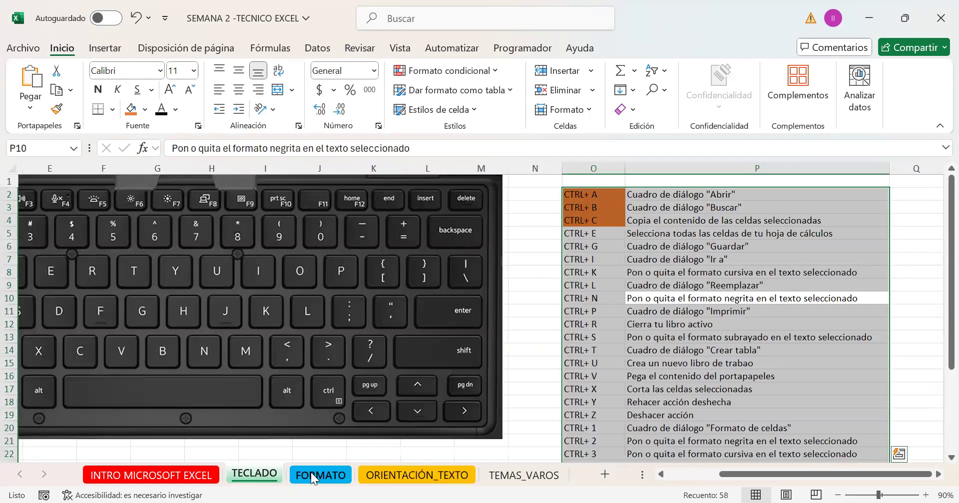
Select all the table data around cell C10 on the FORMATO sheet, and clear the selection by choosing cell A4.
left_click(312, 476)
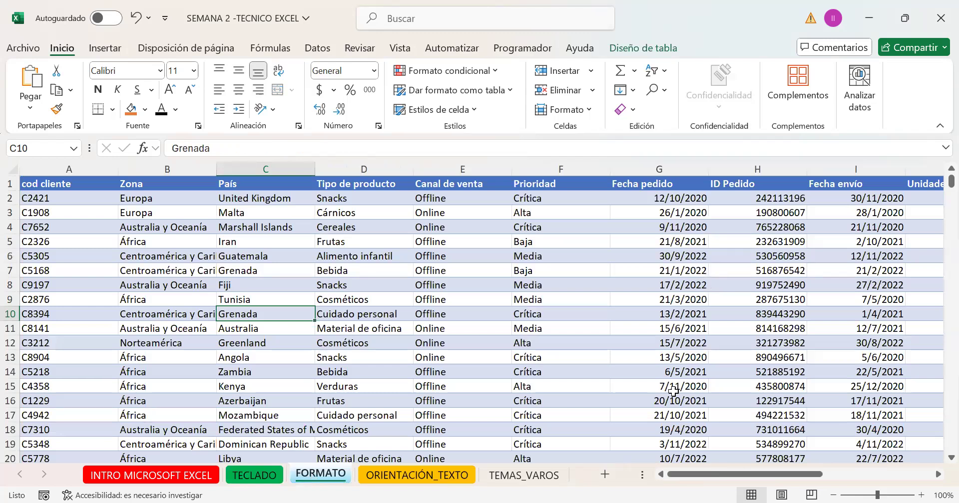
key("ctrl+a")
left_click_drag(778, 474, 669, 474)
left_click(48, 228)
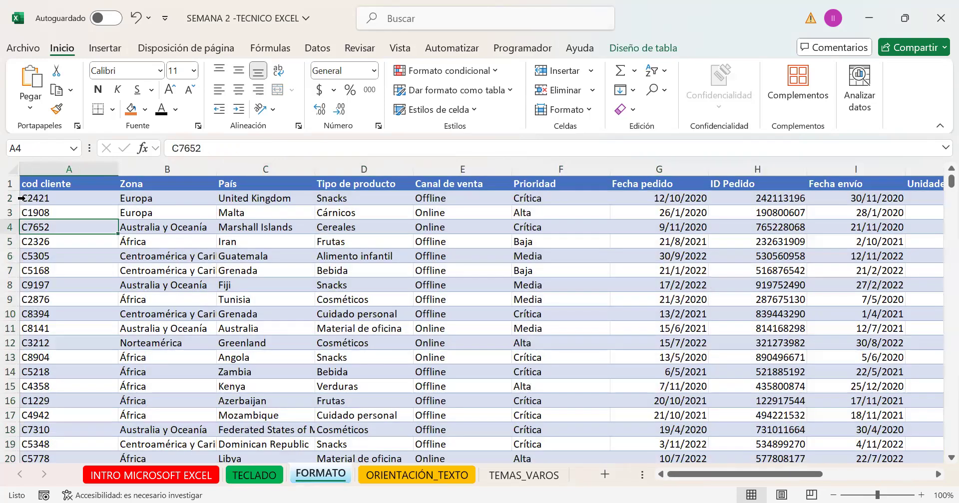
Demonstrate selecting every cell of the FORMATO sheet at once, clearing the selection with a single cell and repeating it several times.
left_click(11, 168)
left_click(280, 289)
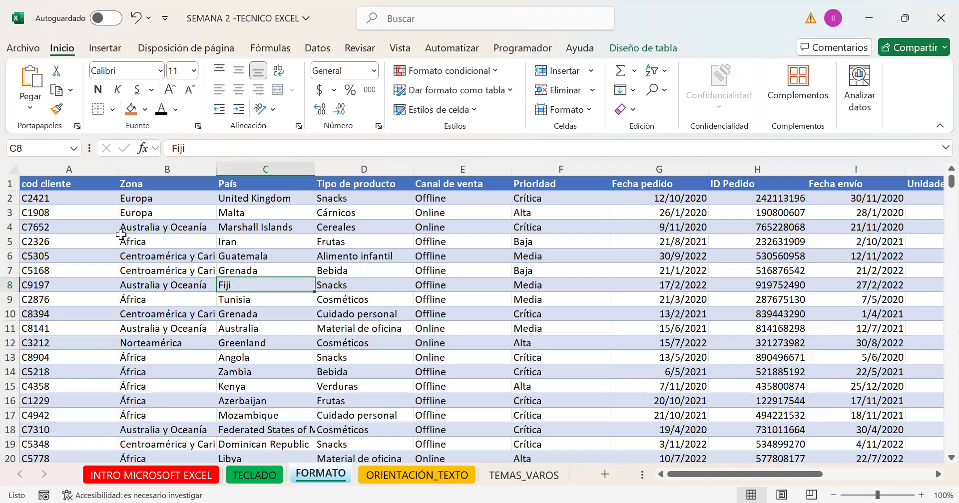
left_click(13, 168)
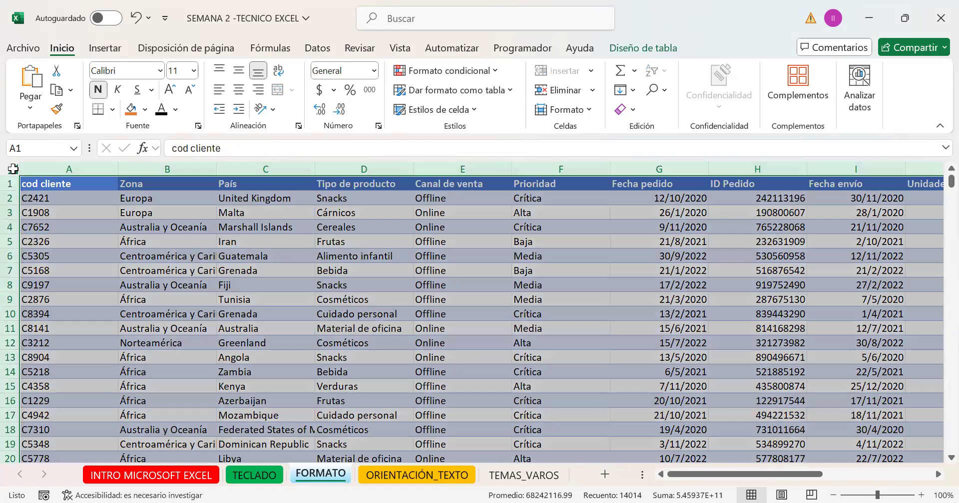
left_click(69, 257)
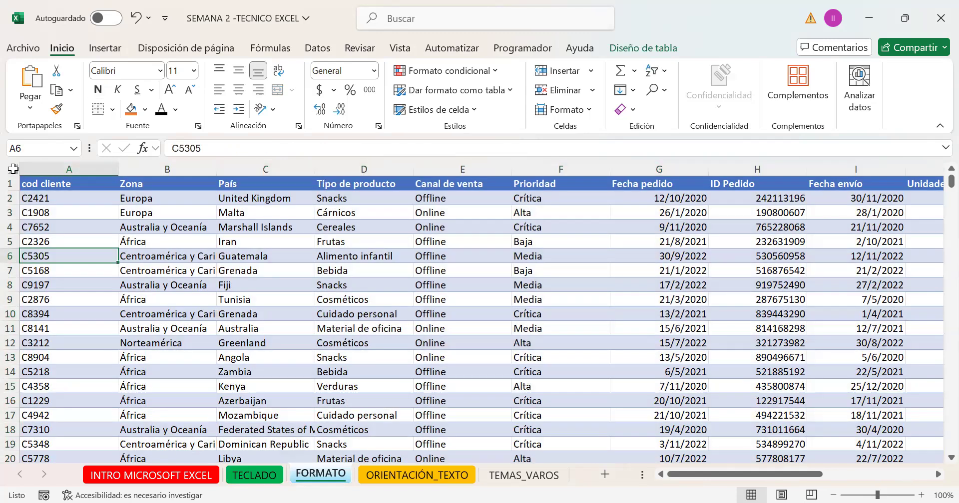
left_click(13, 169)
left_click(70, 227)
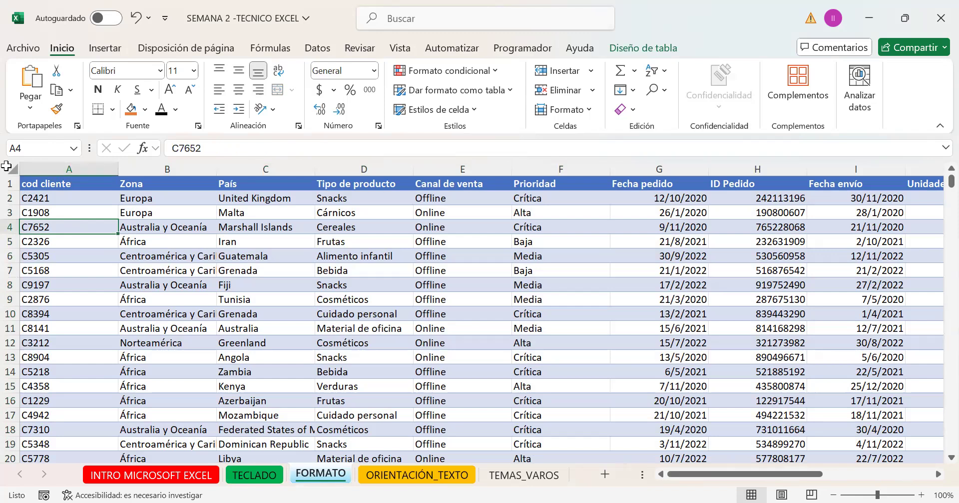
left_click(10, 168)
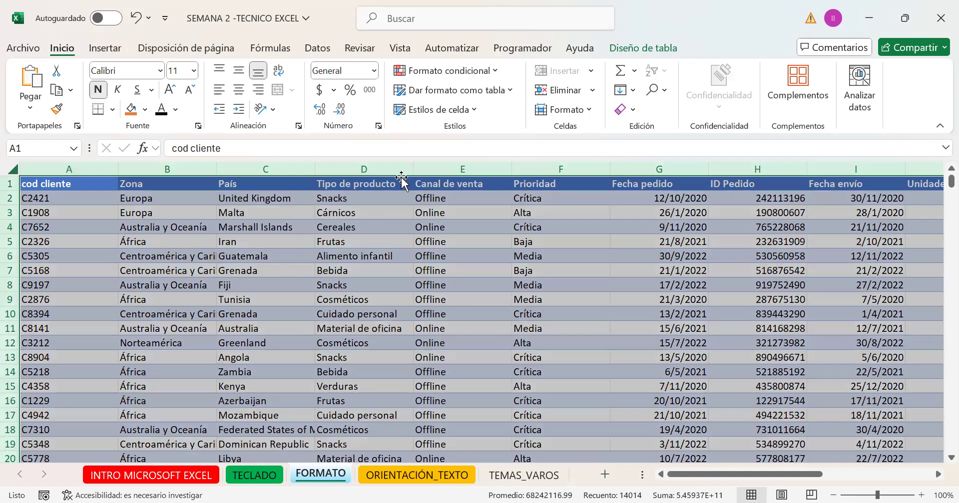
Return to the TECLADO sheet, select every cell of it at once, and clear the selection by choosing cell O12.
left_click(392, 415)
key("ctrl+Page_Up")
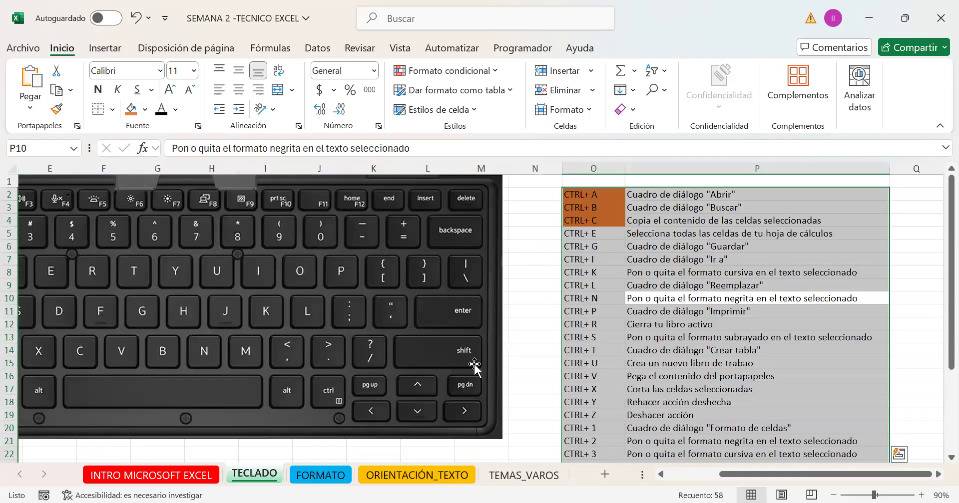
left_click(636, 315)
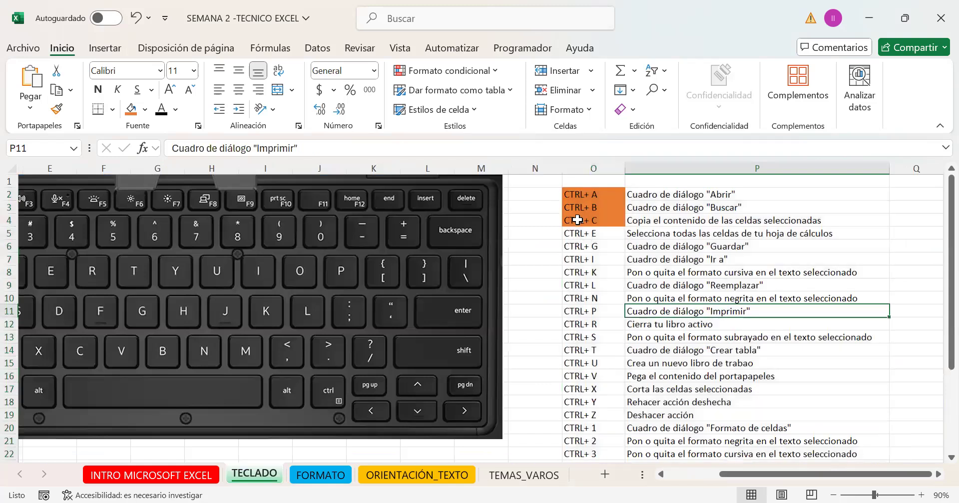
left_click(10, 165)
left_click(624, 319)
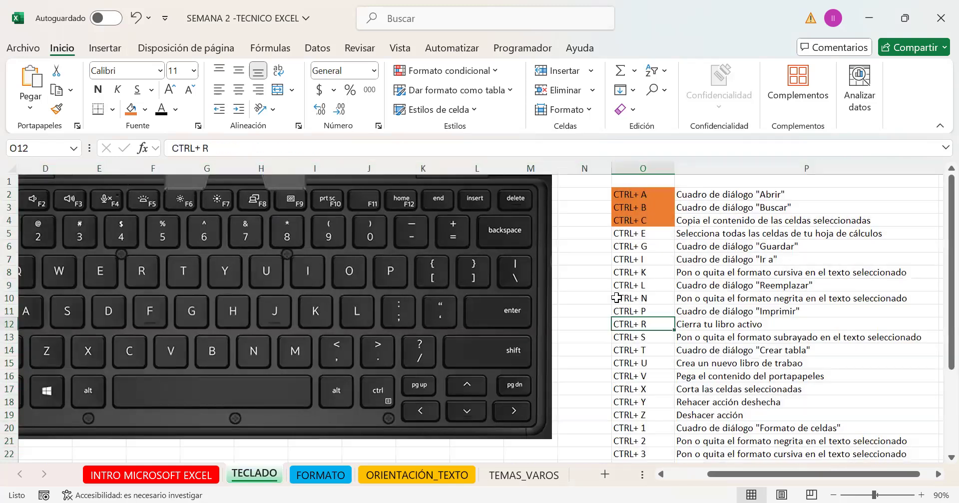
Highlight the CTRL+ E cell, O5, with the orange fill and select the CTRL+ G cell, O6.
left_click(626, 236)
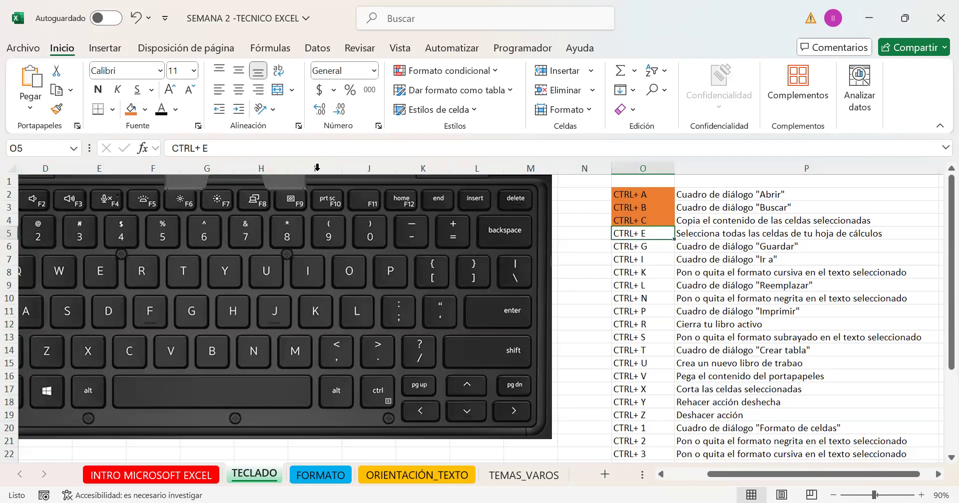
left_click(132, 109)
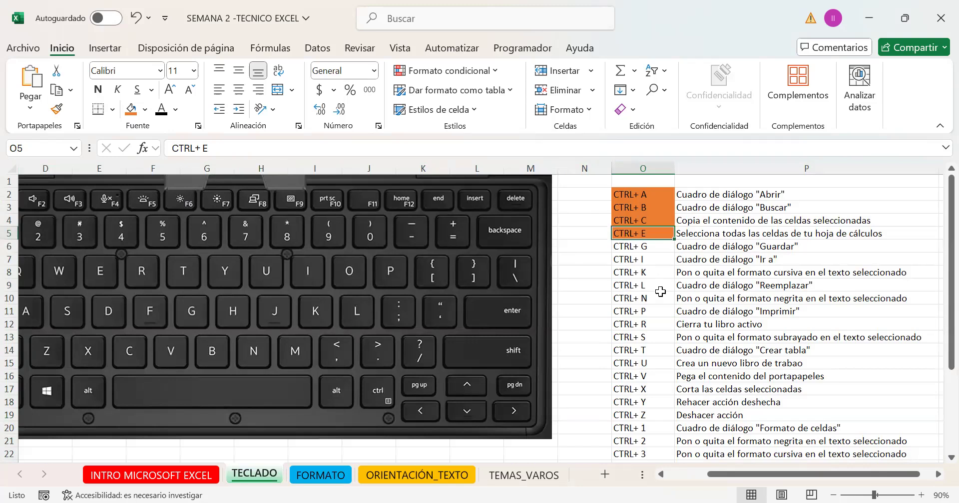
left_click(640, 246)
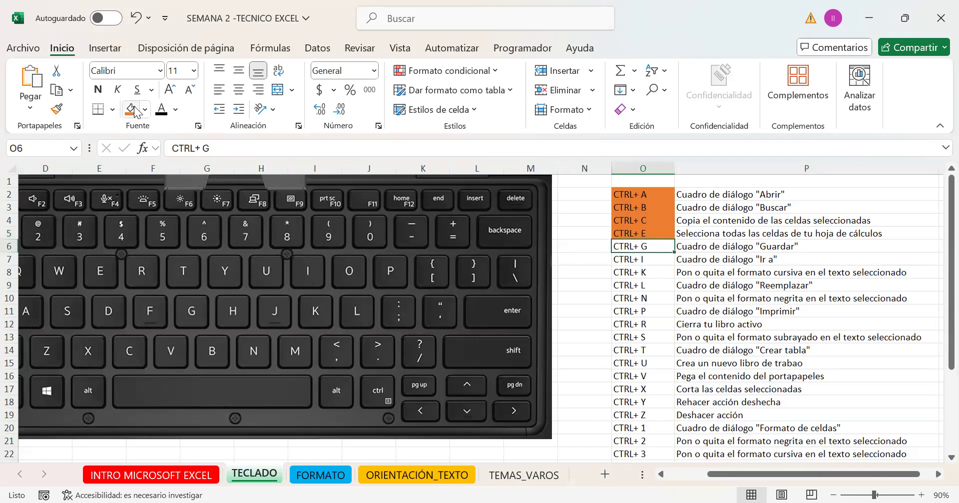
Highlight the CTRL+ G cell, O6, with the orange fill and select the CTRL+ I cell, O7.
key("F4")
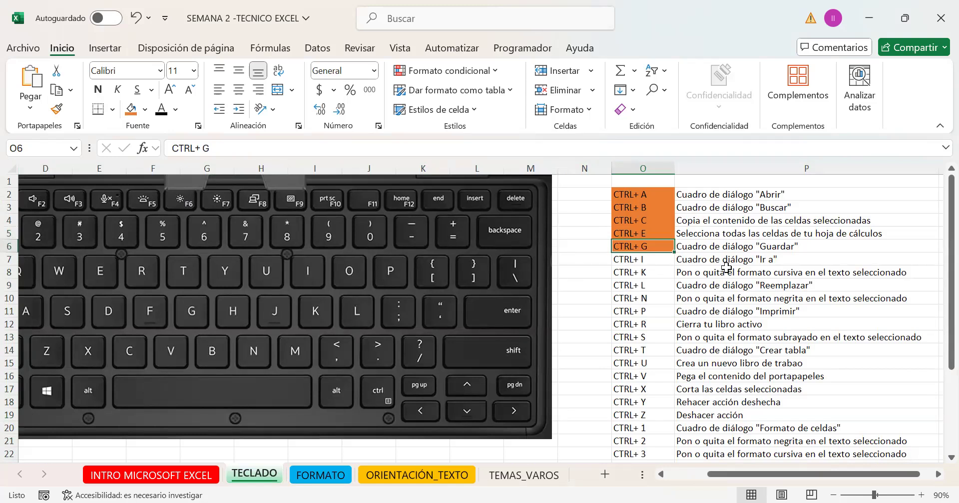
key("Down")
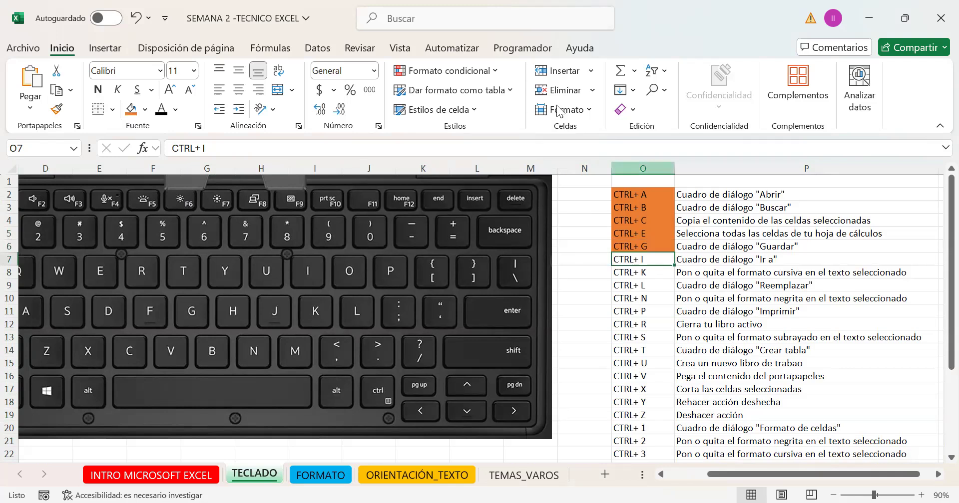
Demonstrate opening the "Ir a" dialog first by its command and again by its shortcut, dismissing it both times.
left_click(664, 92)
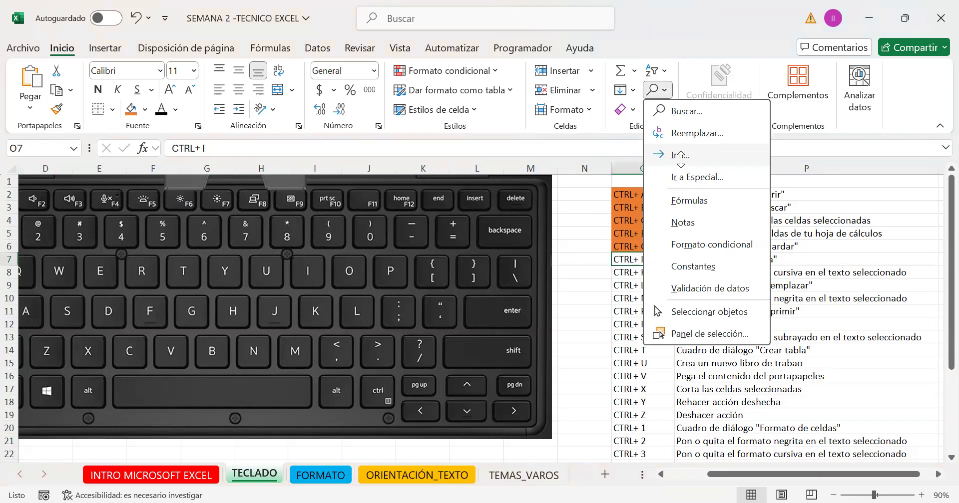
left_click(680, 155)
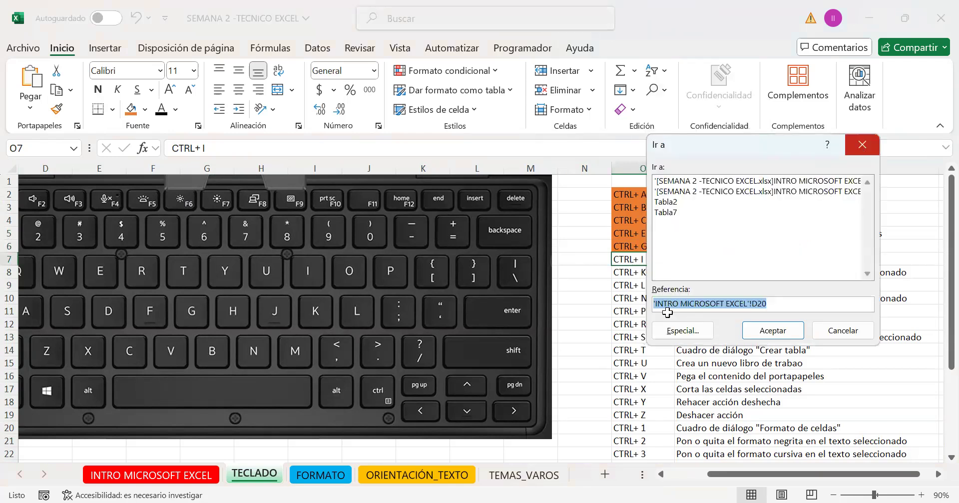
key("Escape")
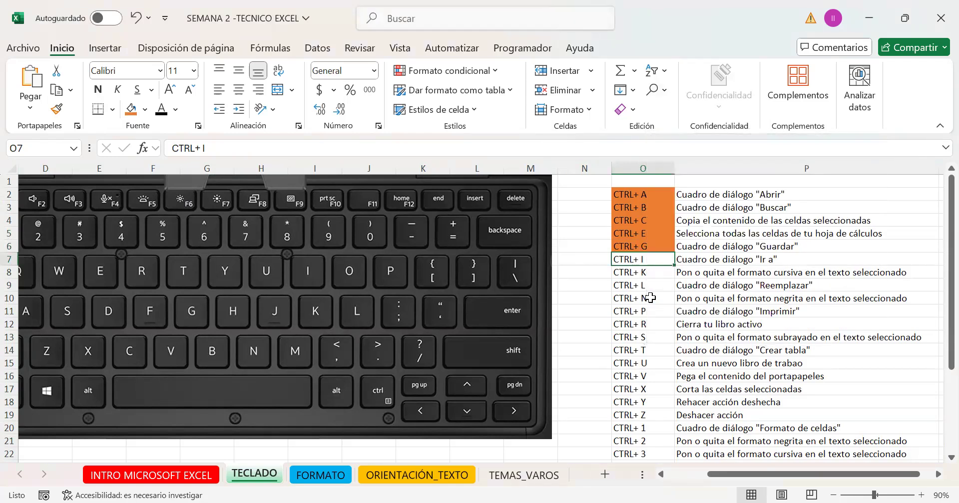
key("ctrl+i")
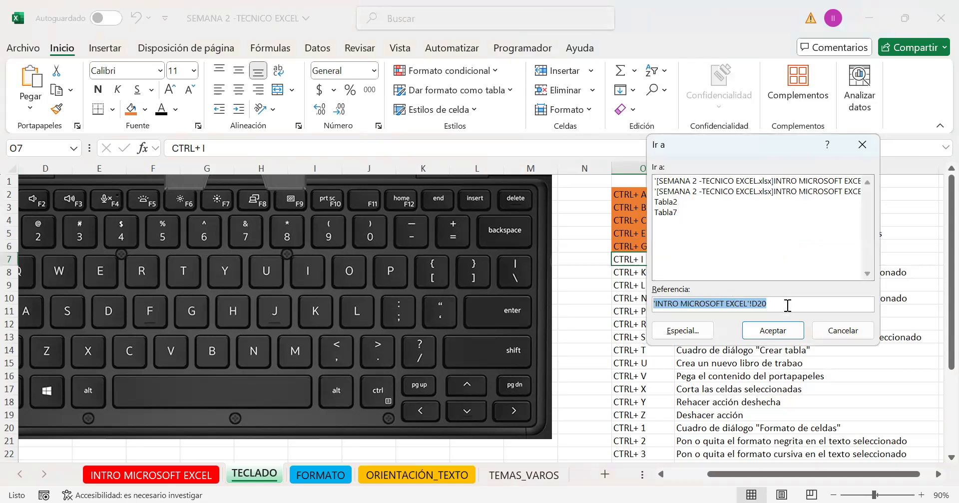
left_click(823, 331)
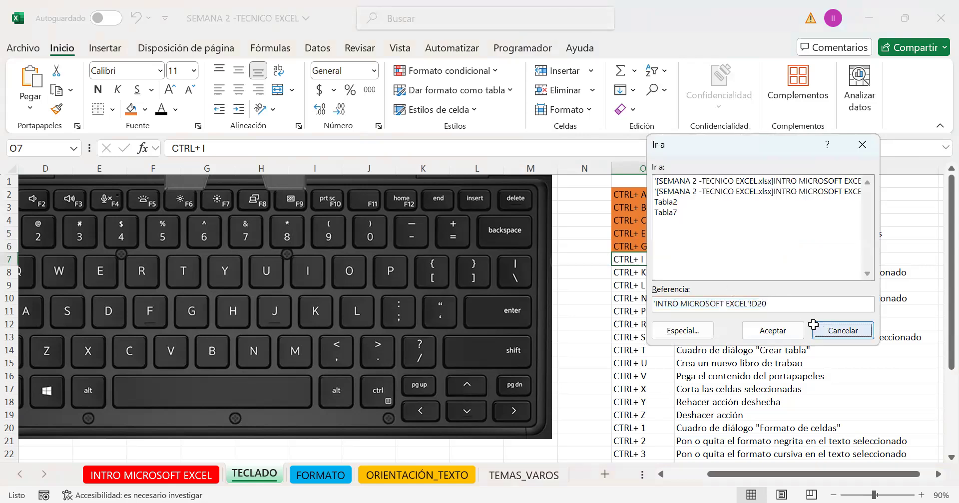
left_click(728, 270)
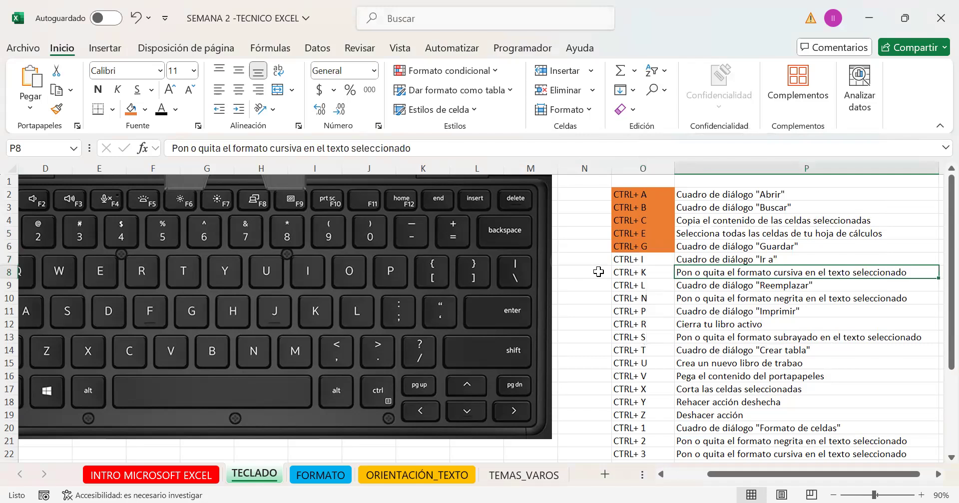
Highlight the CTRL+ I cell, O7, with the orange fill and select the CTRL+ K cell, O8.
left_click(647, 260)
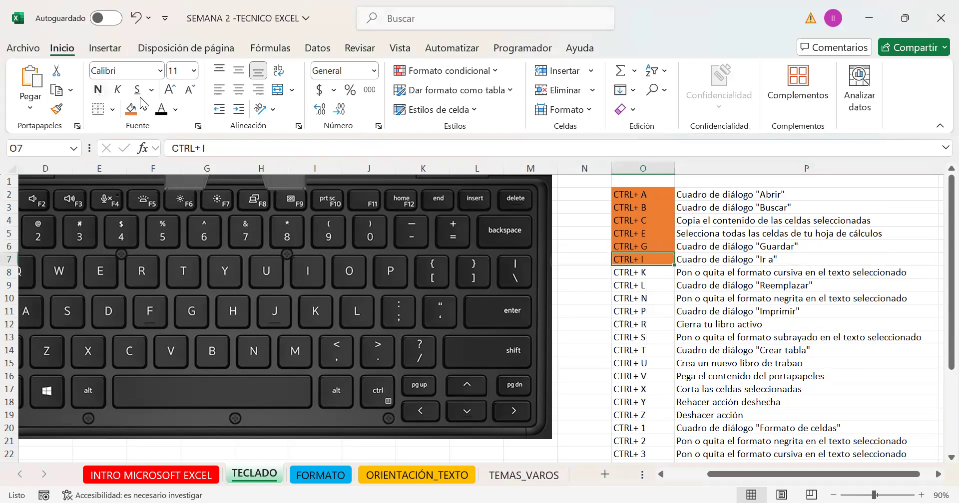
left_click(638, 273)
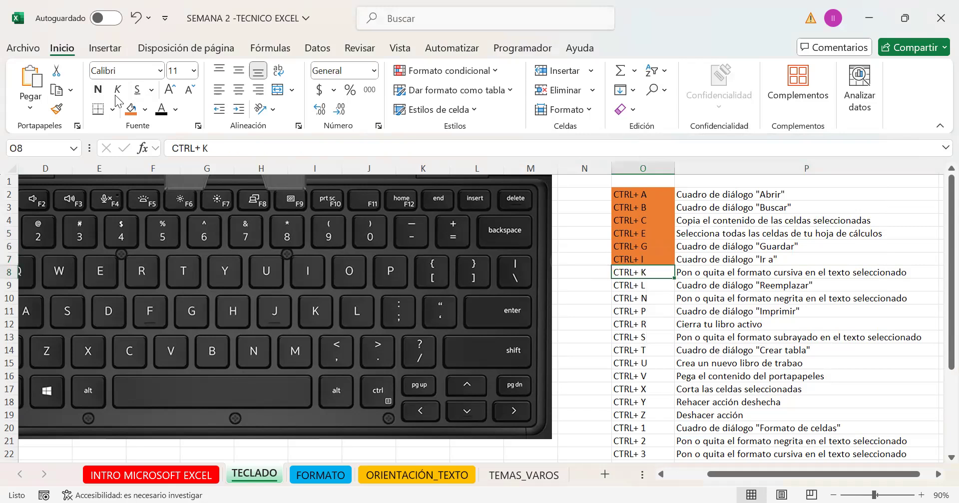
Demonstrate switching italic formatting on and off repeatedly for the description in cell P8, leaving it in italics.
left_click(739, 271)
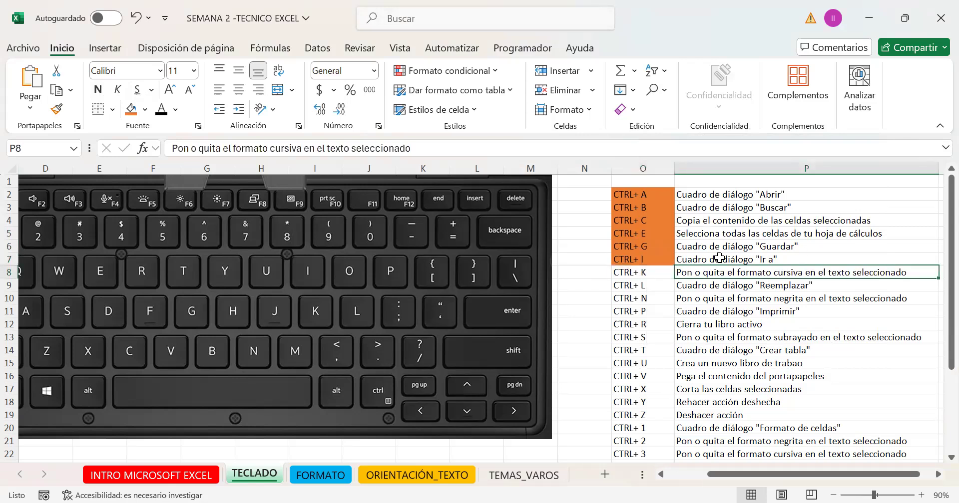
key("ctrl+k")
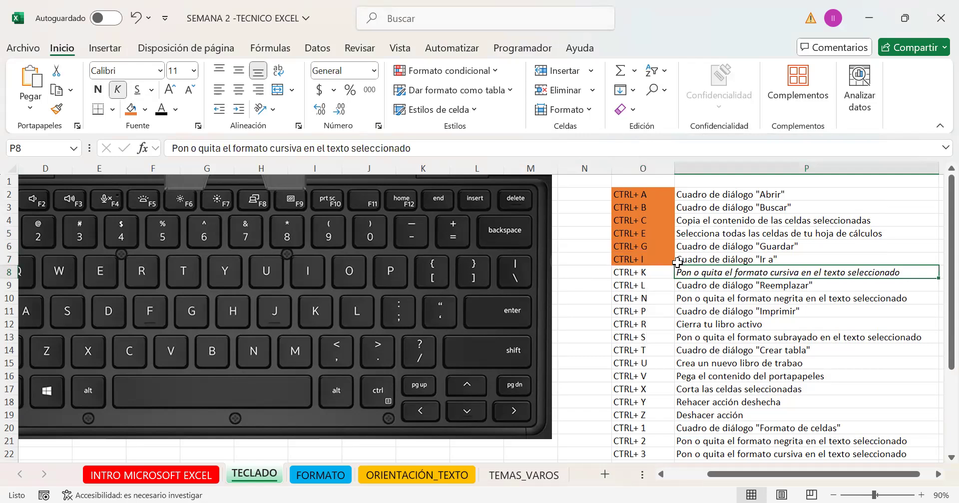
key("ctrl+k")
key("ctrl+k")
key("ctrl+k")
key("ctrl+k")
key("ctrl+k")
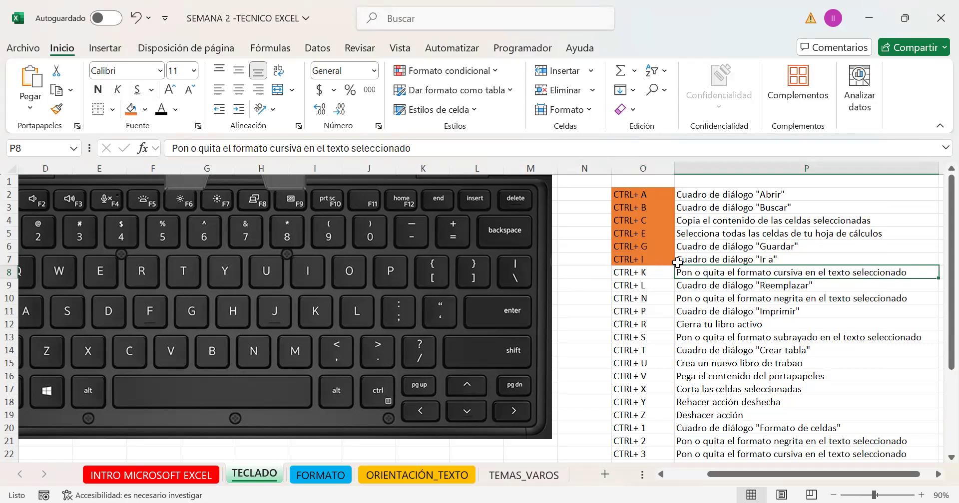
key("ctrl+k")
key("ctrl+k")
key("ctrl+k")
key("ctrl+k")
key("ctrl+k")
key("ctrl+k")
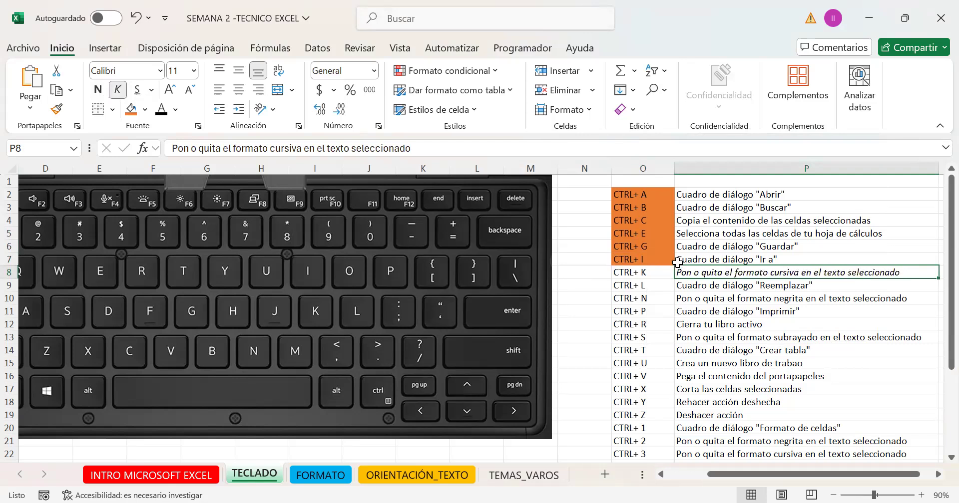
type("k")
key("ctrl+z")
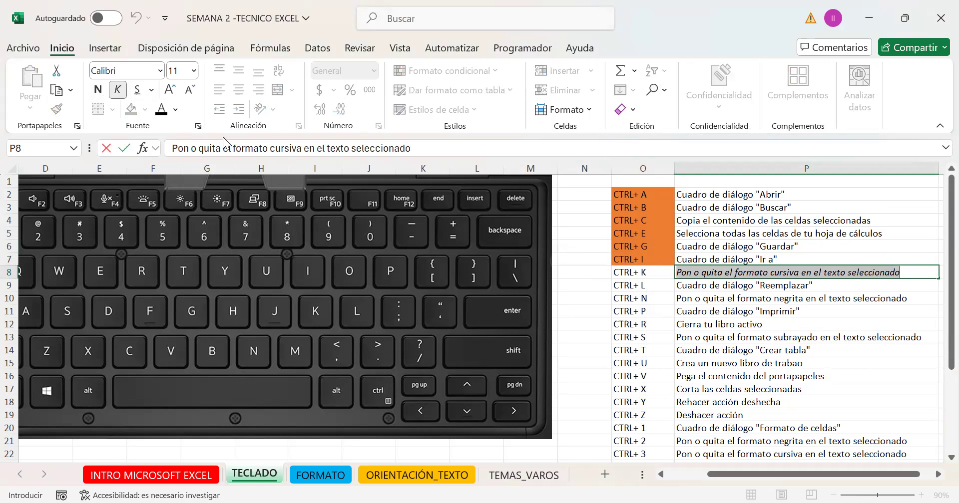
key("alt+Tab")
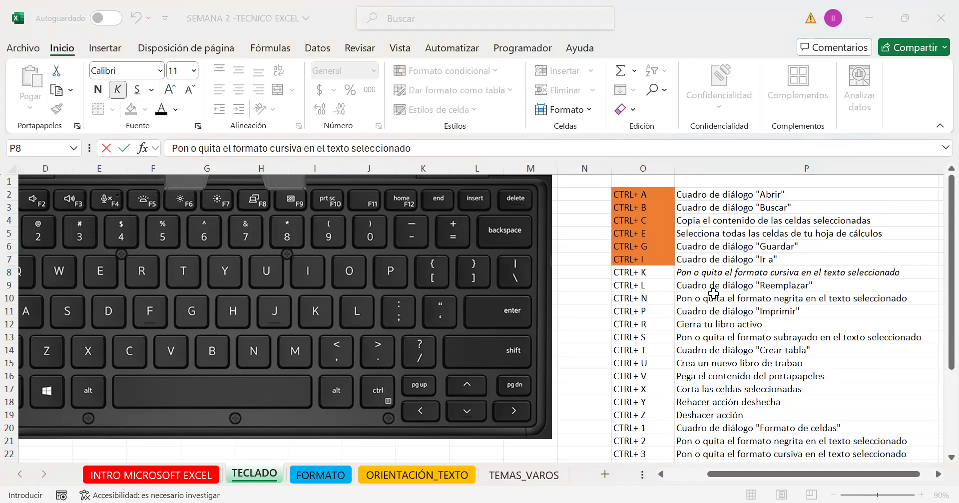
left_click(709, 276)
left_click(660, 285)
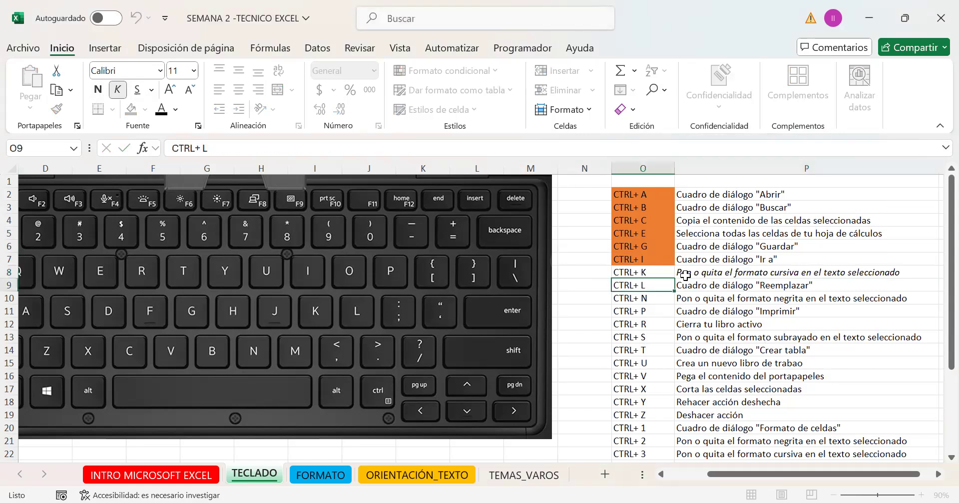
Highlight the CTRL+ K cell, O8, with the orange fill and select the CTRL+ L cell, O9.
key("Up")
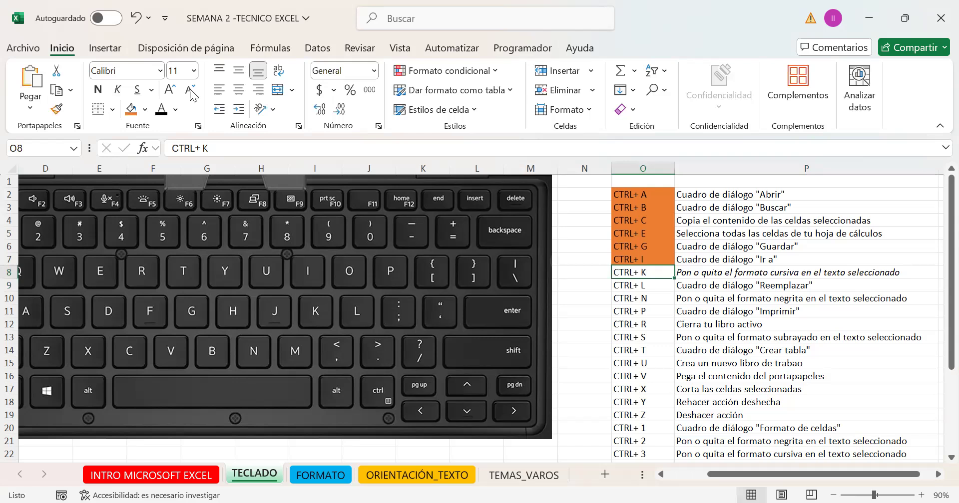
left_click(124, 115)
left_click(645, 286)
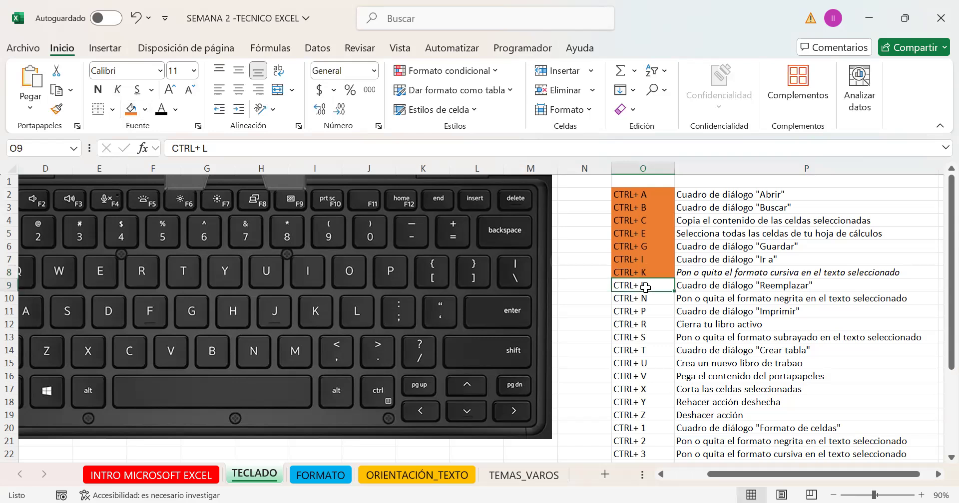
Open the Replace dialog with its extra options collapsed and clear the "cuadro" search text.
left_click(669, 94)
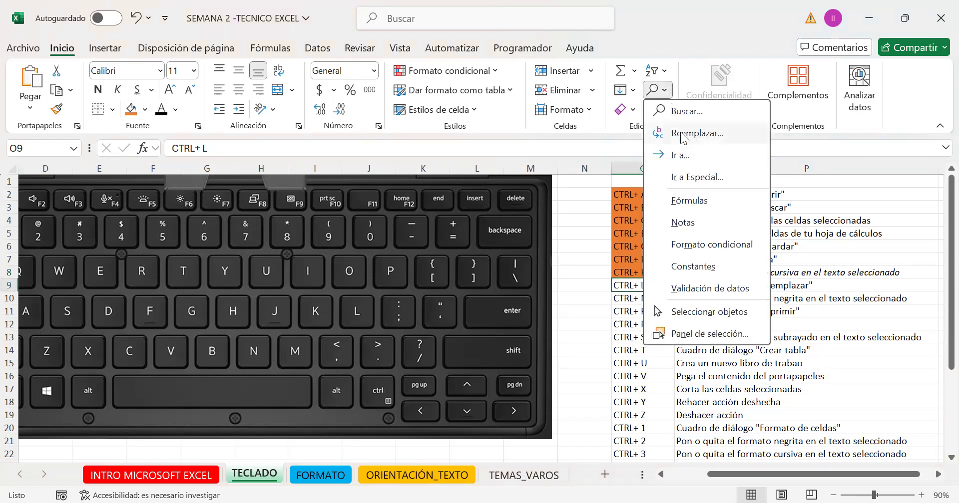
left_click(683, 135)
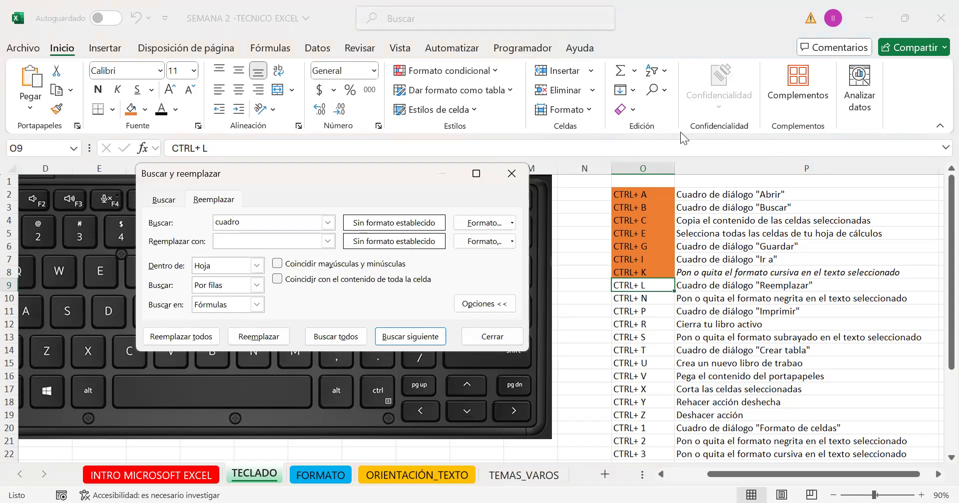
double_click(245, 219)
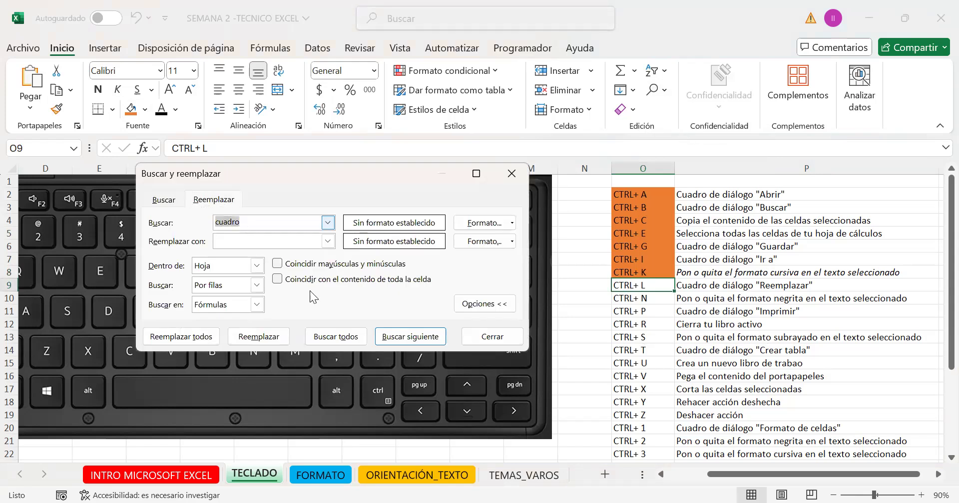
left_click(510, 304)
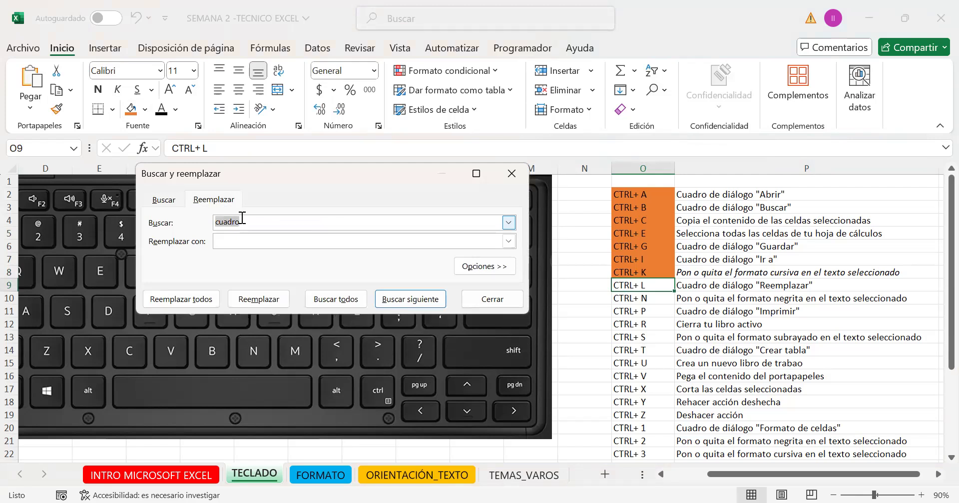
key("BackSpace")
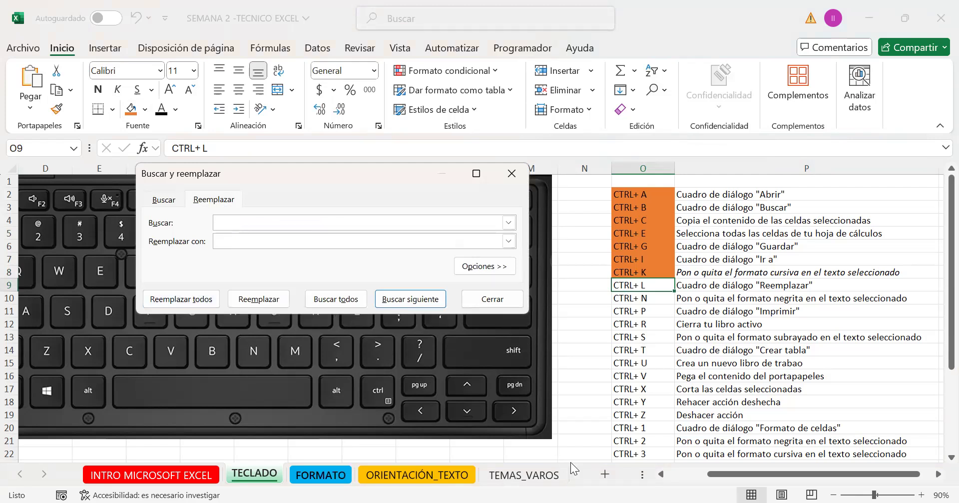
Add a new worksheet after TECLADO and enter a sample first name in cell B2.
left_click(600, 478)
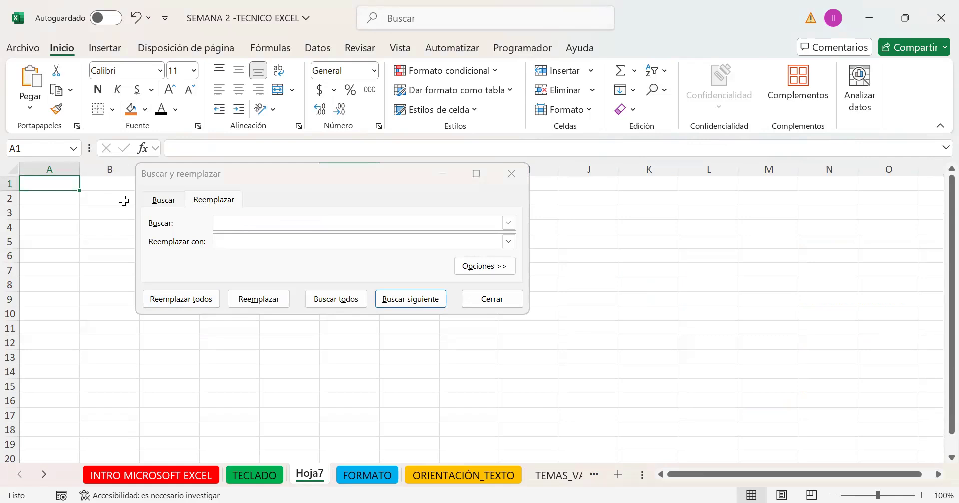
left_click(125, 200)
type("m")
key("BackSpace")
type("María")
key("Return")
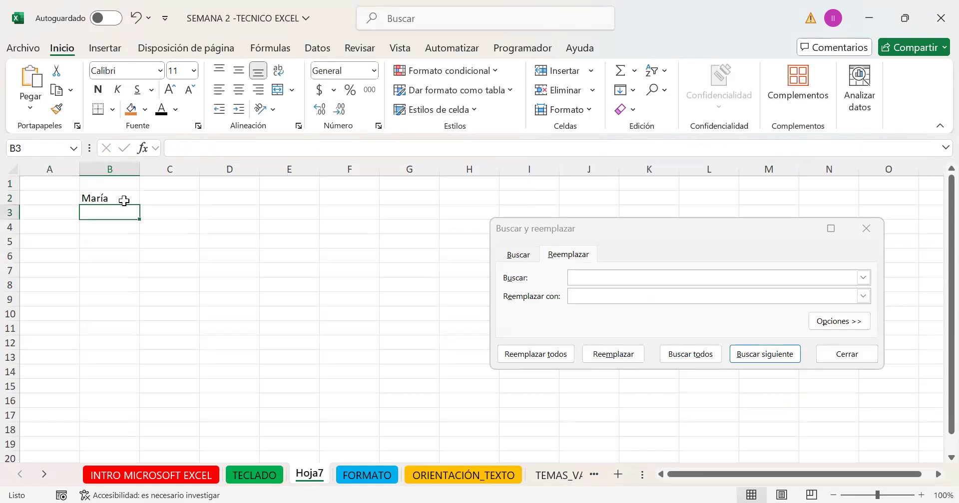
Enter the garbled text mar%@'_ in cell B3 of the new sheet.
type("mar")
key("BackSpace")
type("%Q")
key("BackSpace")
type("@")
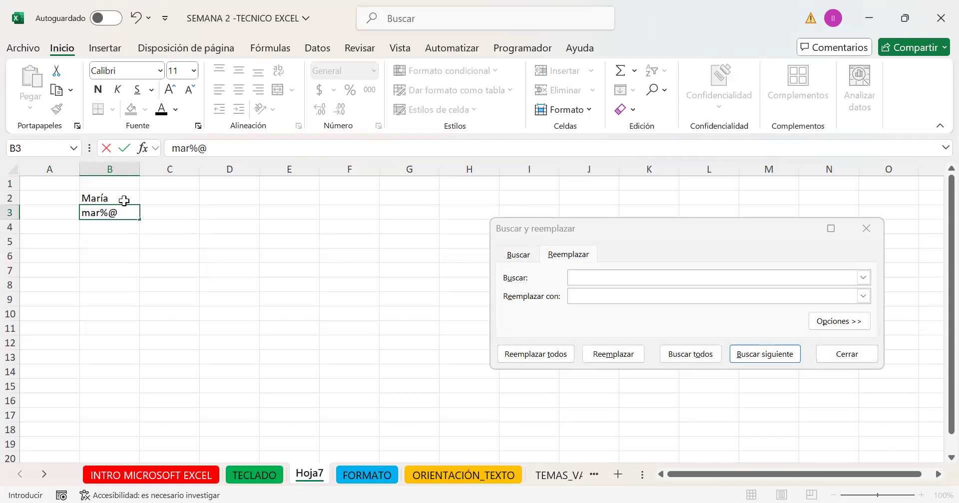
type("'_")
key("Return")
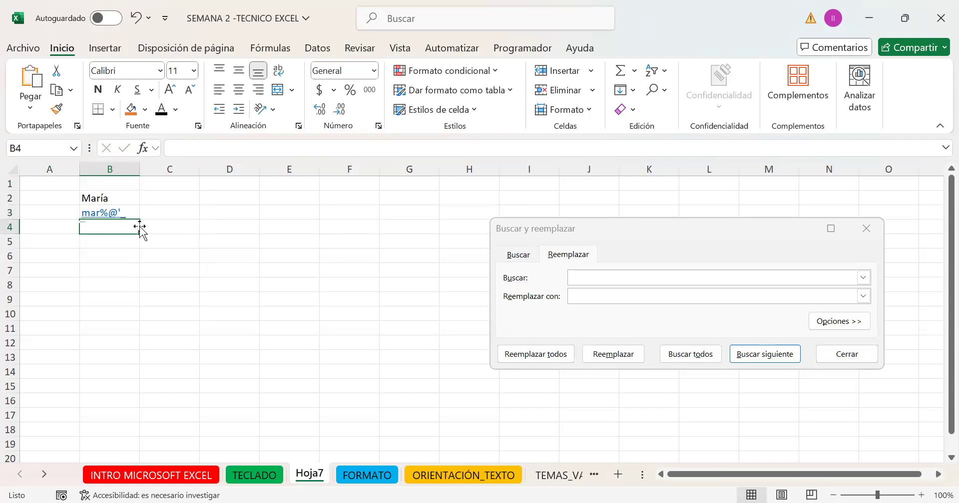
left_click(120, 217)
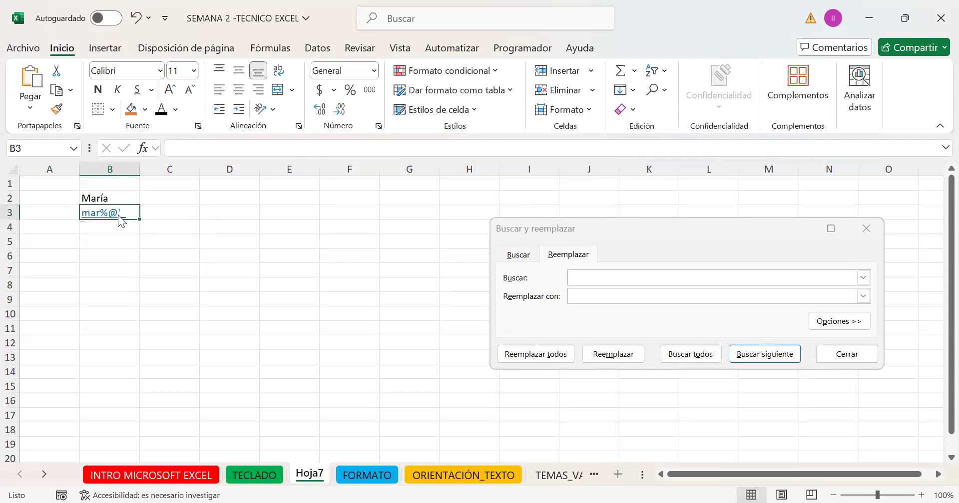
right_click(118, 216)
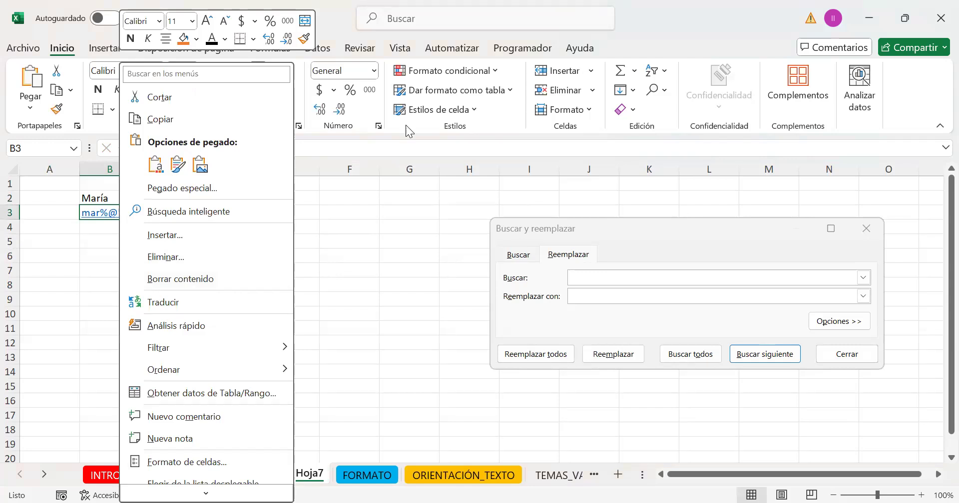
key("Escape")
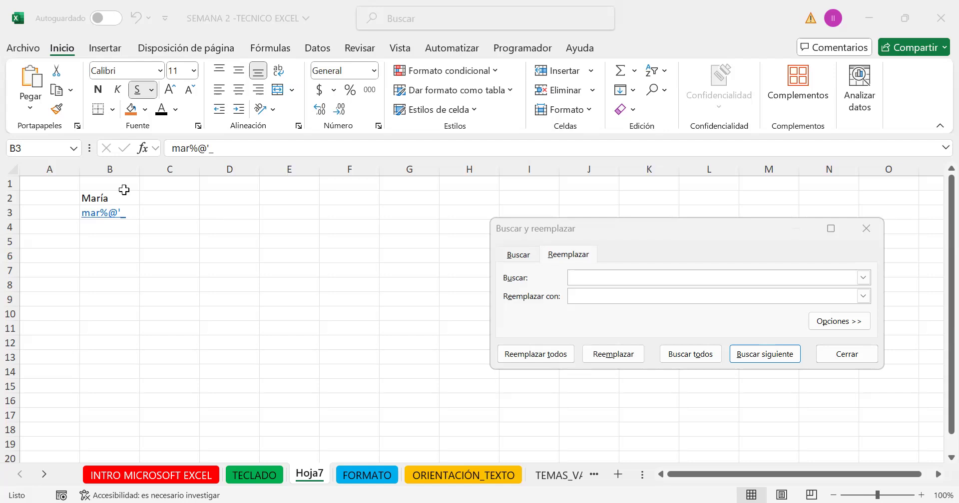
Copy the garbled text from cell B3 into the range B4:B17 and select B3 again.
left_click(126, 212)
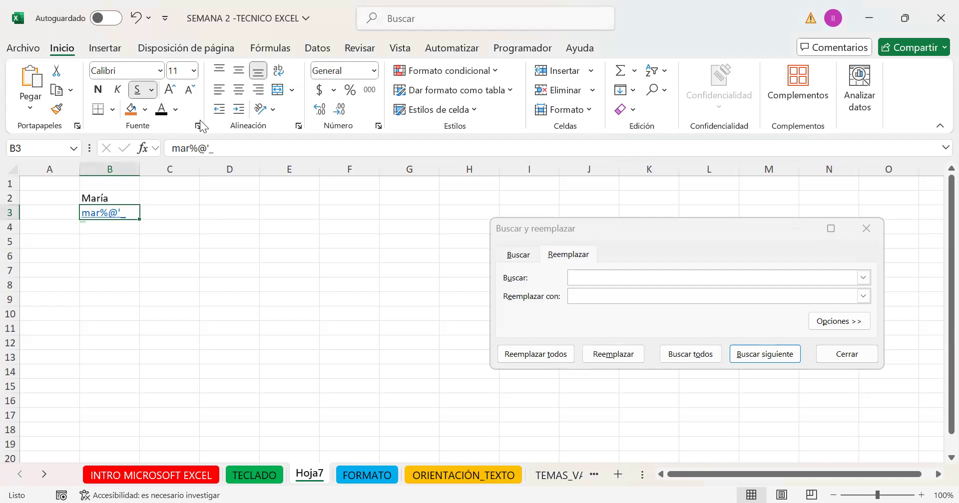
key("ctrl+c")
left_click(127, 238)
left_click(125, 222)
left_click(118, 419, "shift")
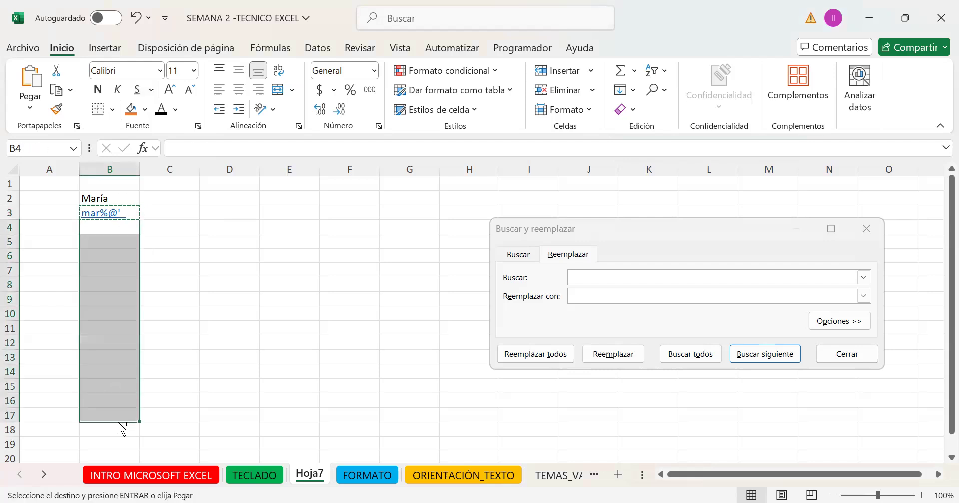
key("ctrl+v")
left_click(118, 212)
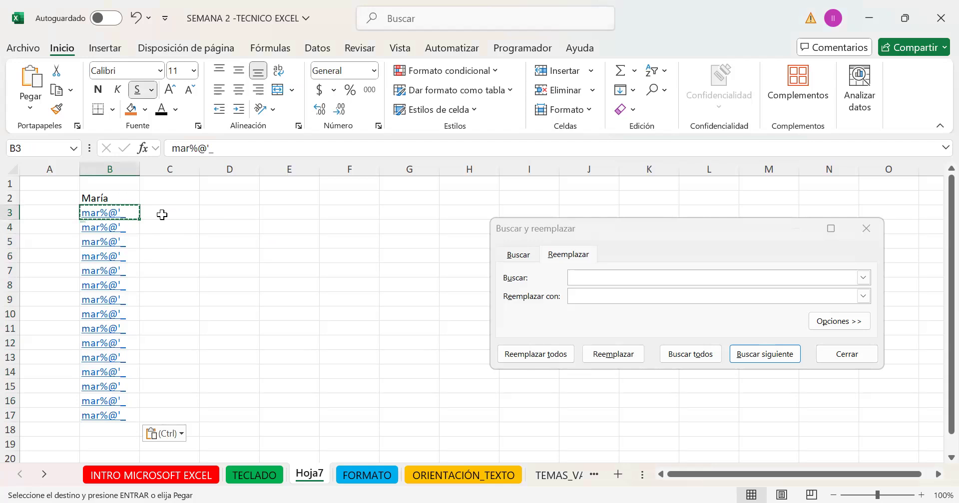
left_click(124, 215)
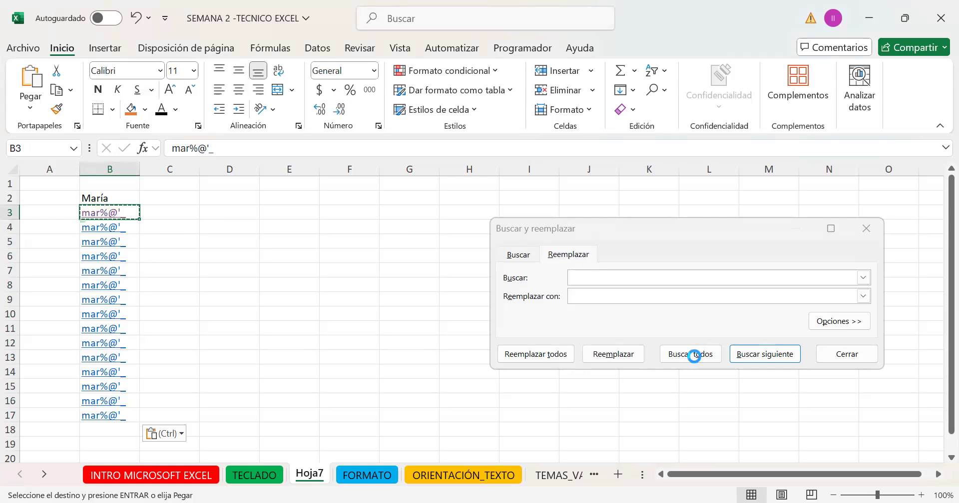
Replace every mar%@'_ on the sheet with the sample first name in capitals, including the accented Í, and dismiss the message.
left_click(594, 299)
type("maría")
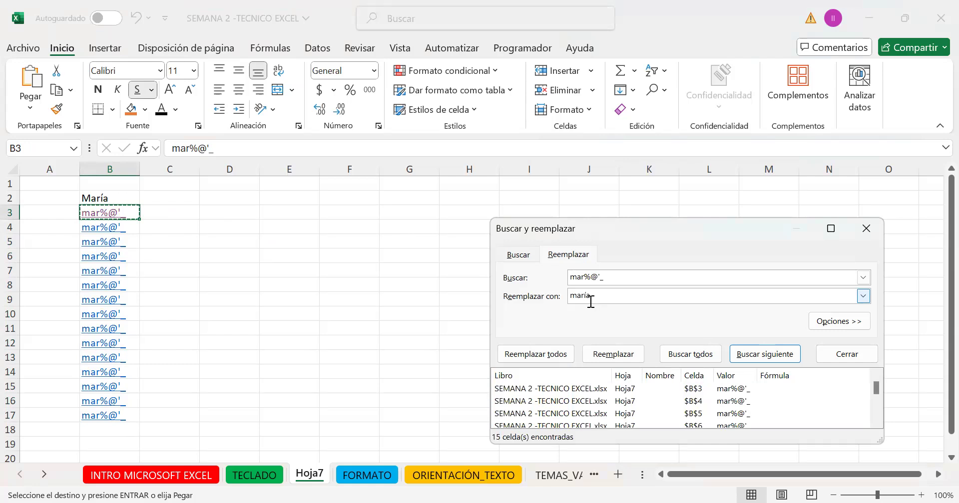
double_click(591, 298)
type("MARÍA")
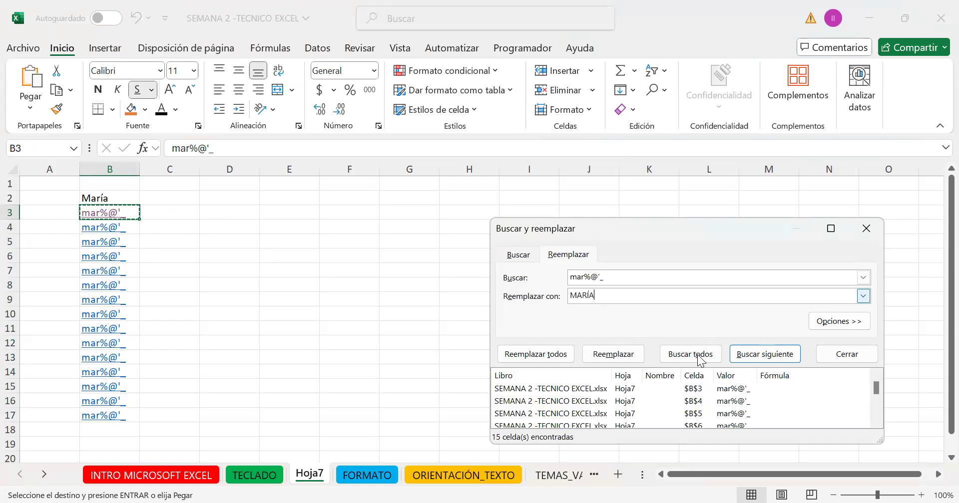
left_click(550, 356)
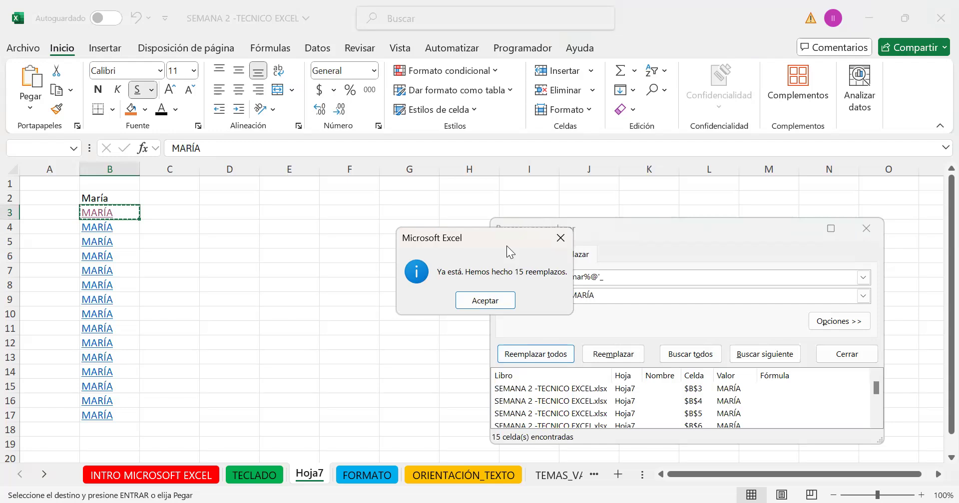
left_click_drag(507, 246, 352, 188)
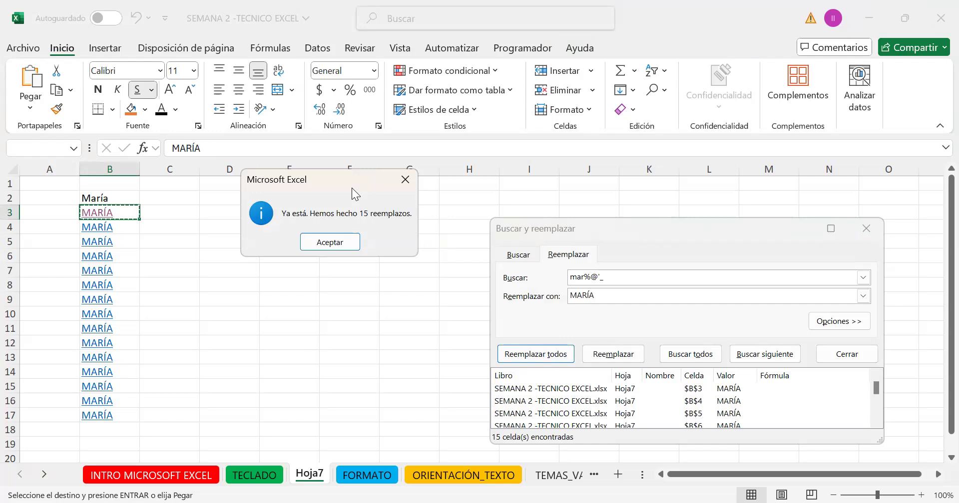
left_click(402, 181)
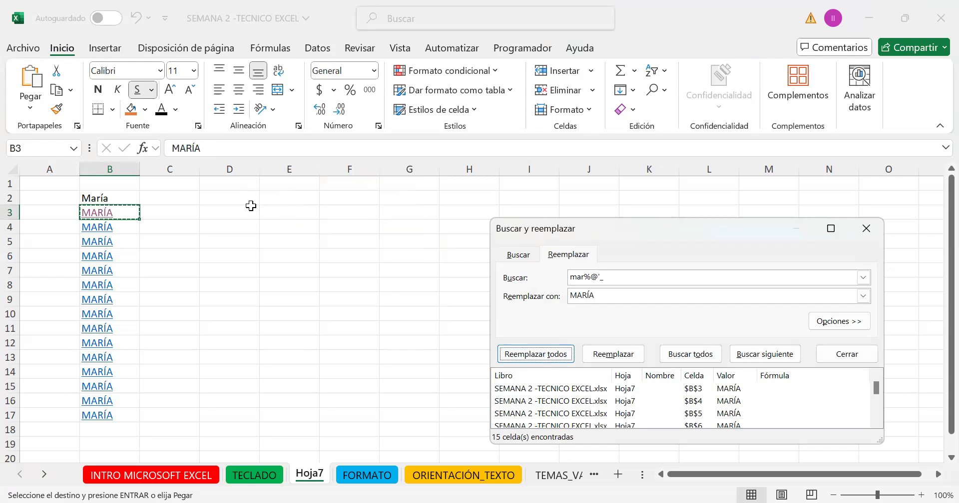
Enter a sample surname containing Ñ in cell D3 and the same surname spelled with a plain N in D4 and D5.
left_click(250, 206)
type("N")
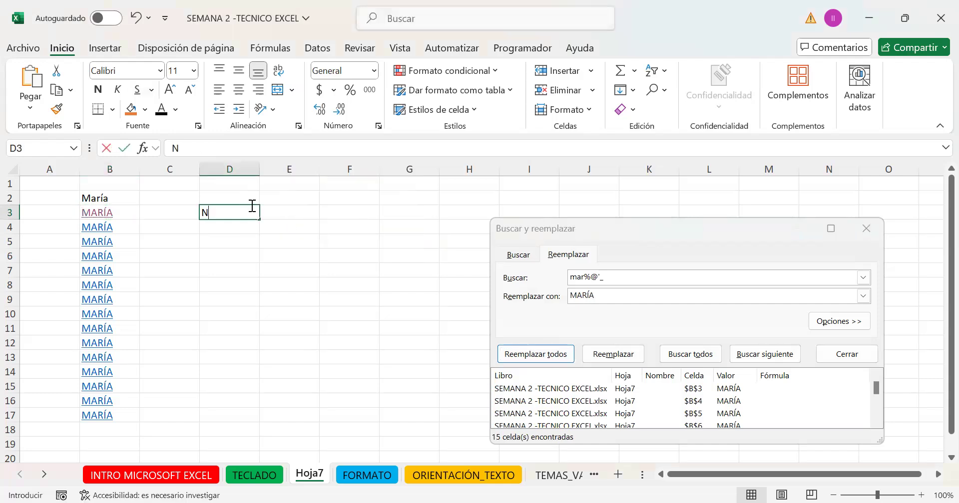
type("UÑES")
key("BackSpace")
type("Z")
key("Return")
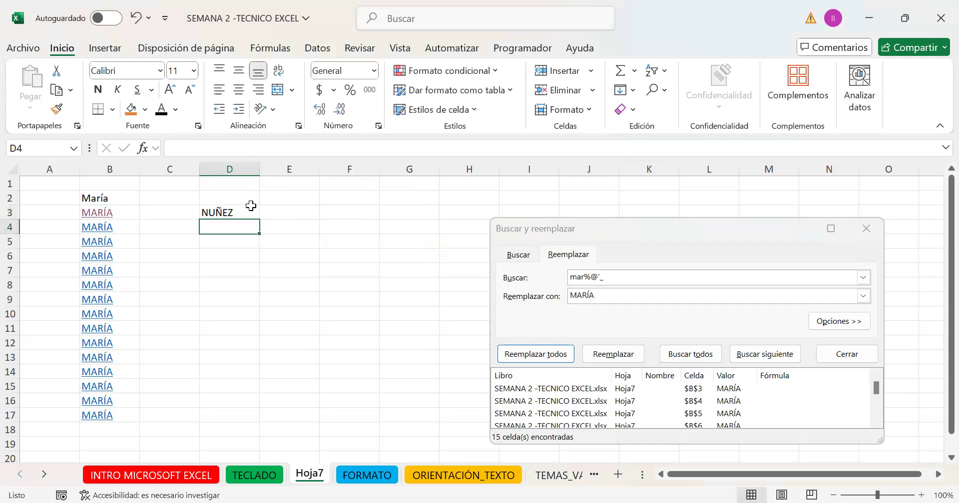
type("NUNEZ")
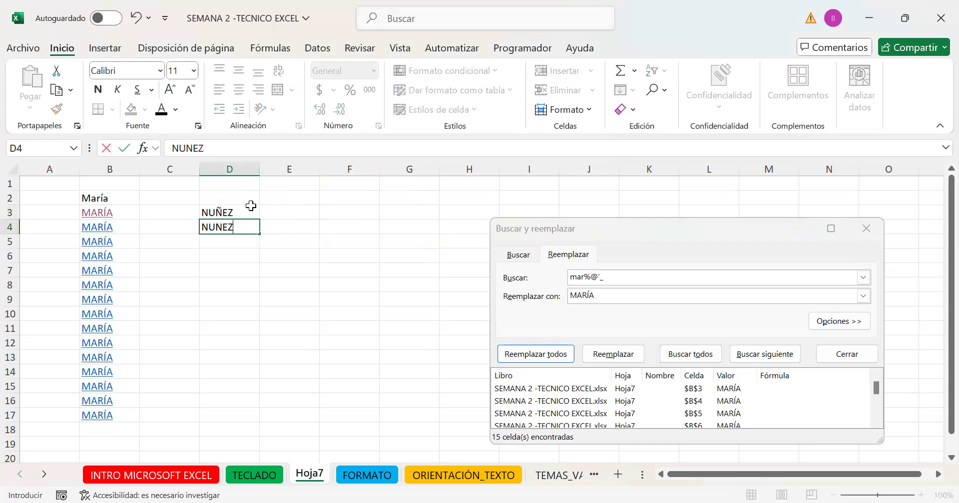
key("Return")
type("NUE")
key("BackSpace")
type("NEZ")
key("Return")
Fill cells D6:D9 with four more capitalised sample surnames, each spelled with N in place of Ñ.
type("PE")
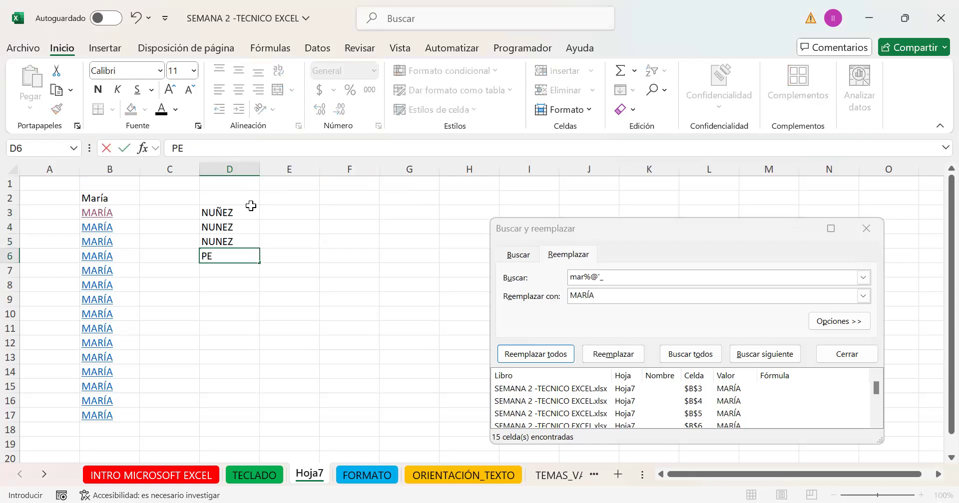
type("NA")
key("Return")
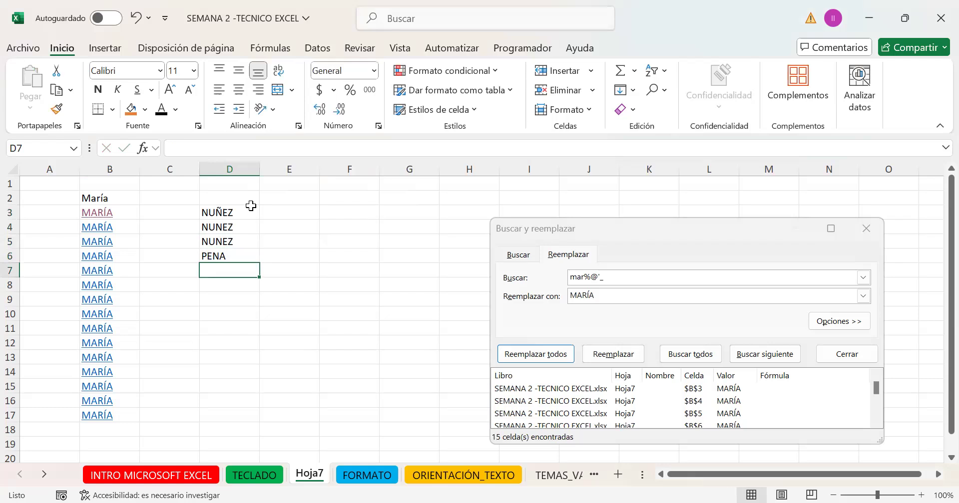
type("MUNOZ")
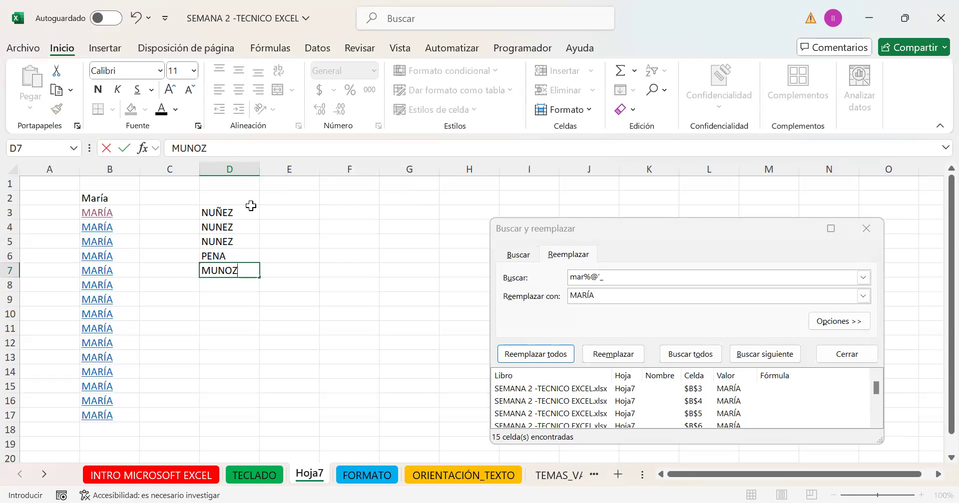
key("Return")
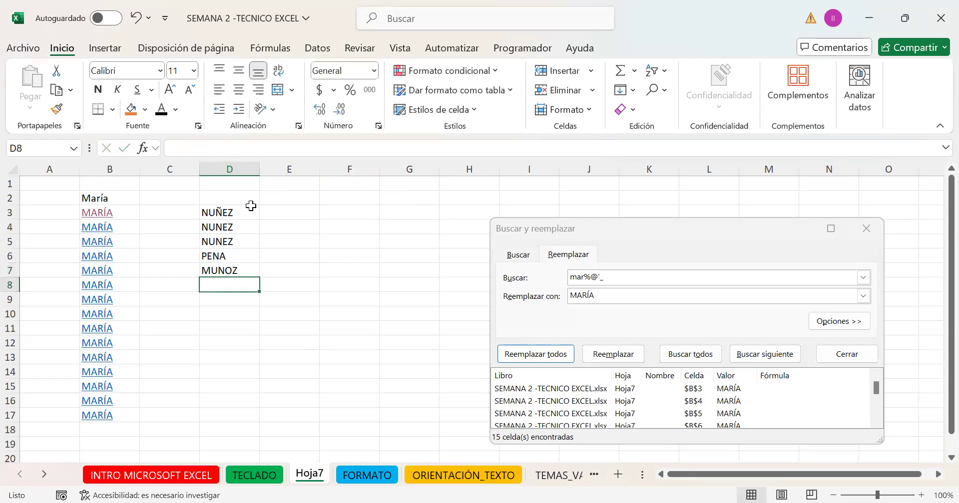
type("MUNIZ")
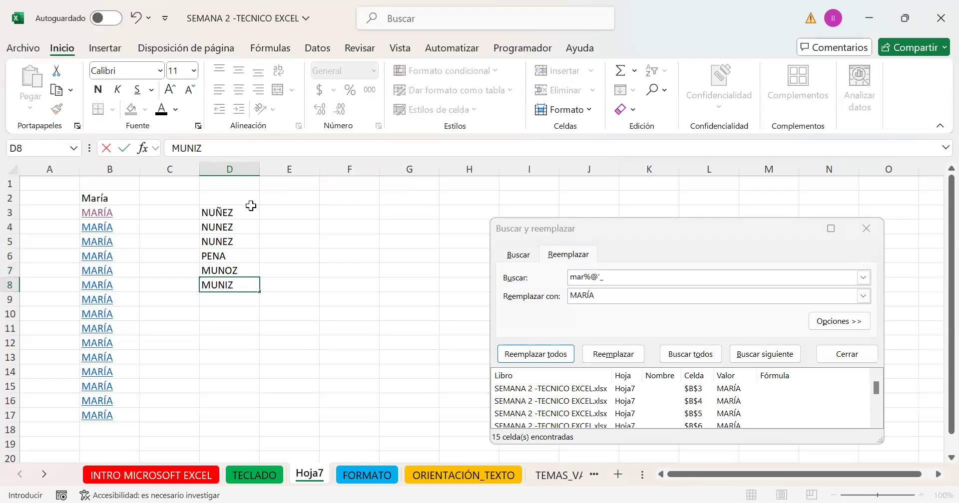
key("Return")
type("CARINO")
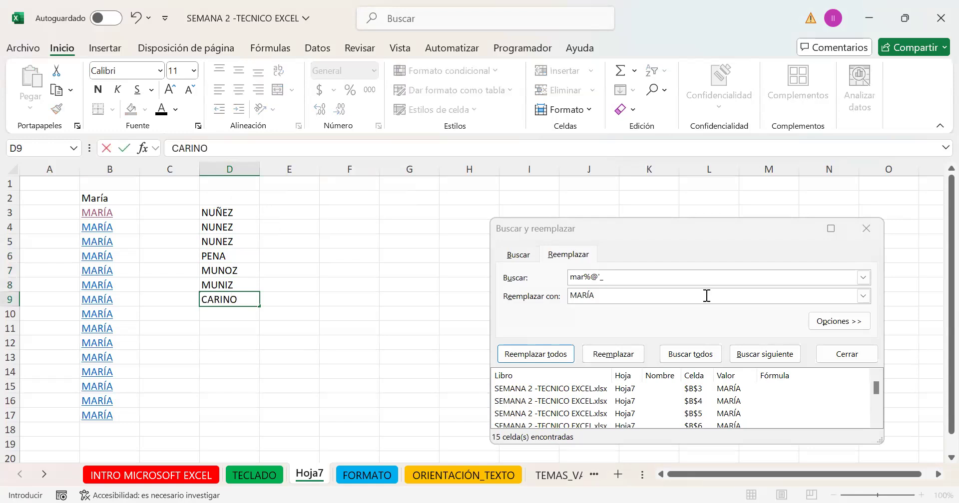
Find the plain-N surname from D4:D5 and replace all its occurrences with the Ñ spelling used in D3.
left_click_drag(655, 278, 512, 247)
type("NUNEZ")
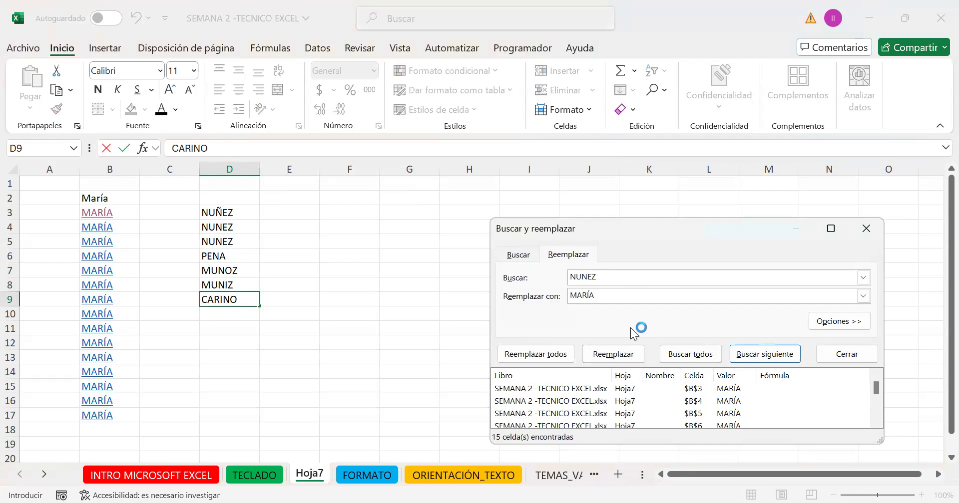
left_click(681, 354)
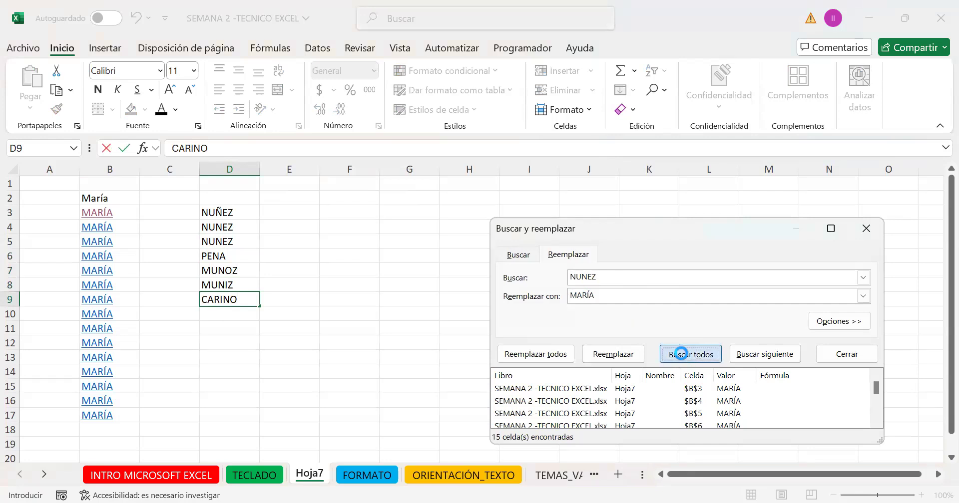
left_click_drag(609, 273, 562, 272)
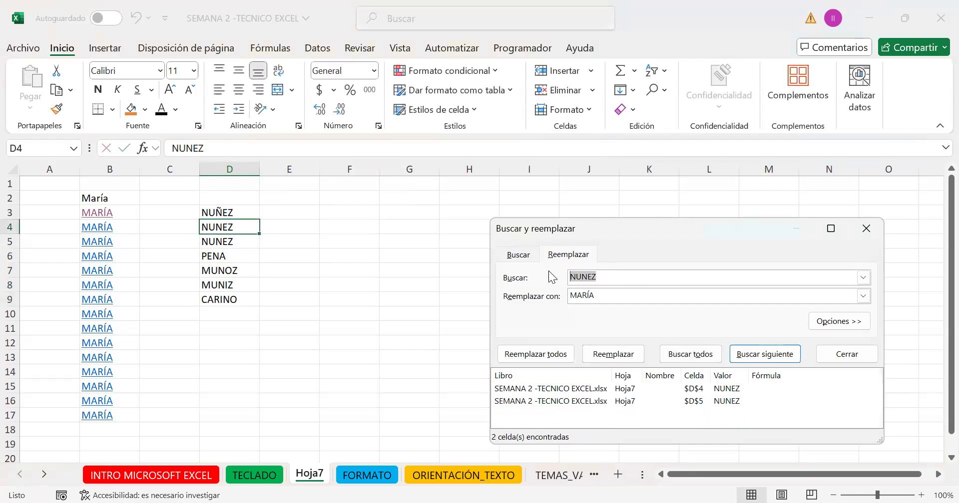
key("Tab")
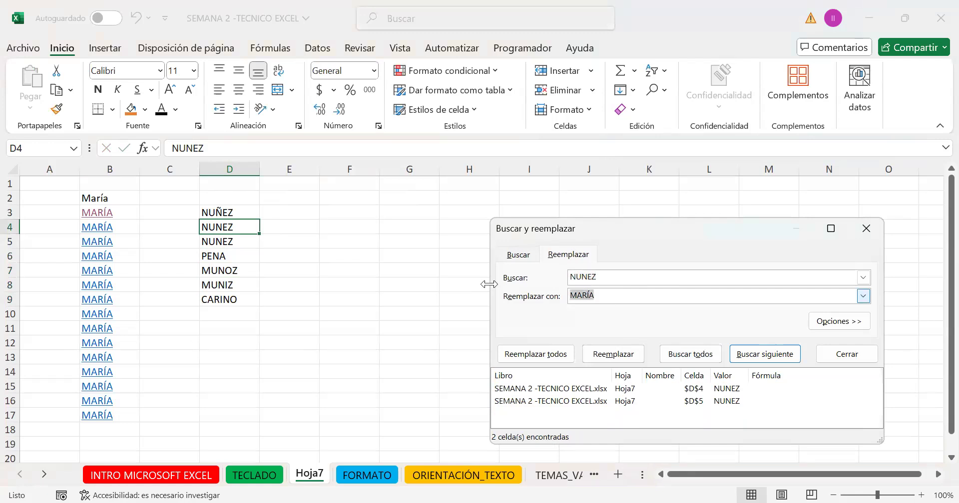
key("BackSpace")
type("NUÑEZ")
left_click(543, 357)
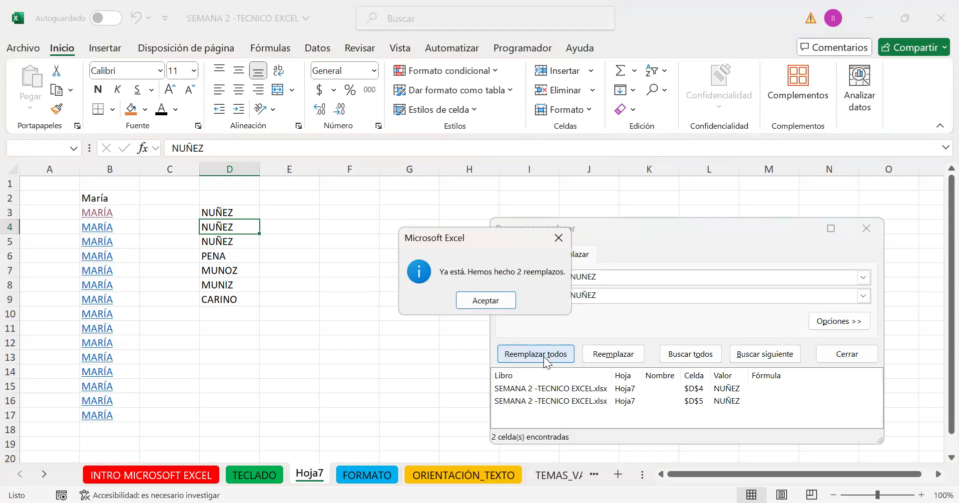
left_click(499, 304)
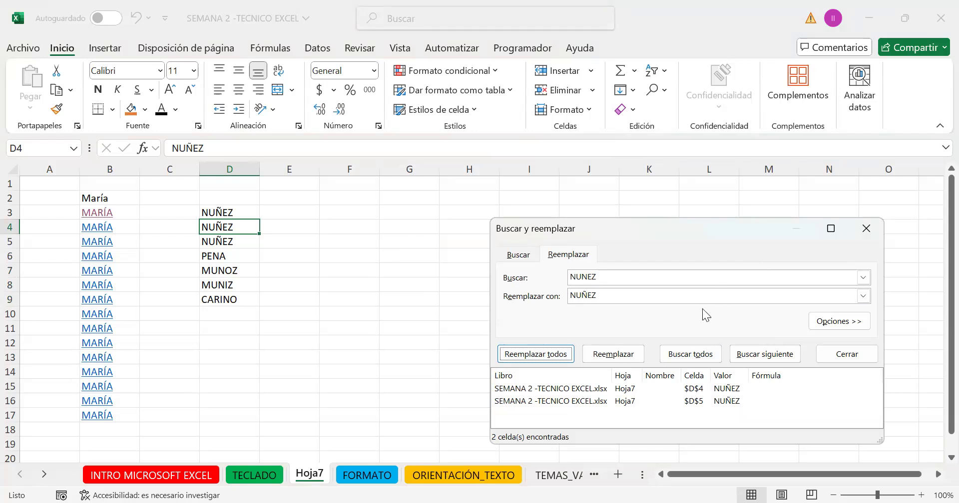
Clear the replacement text in the Replace dialog.
left_click(686, 297)
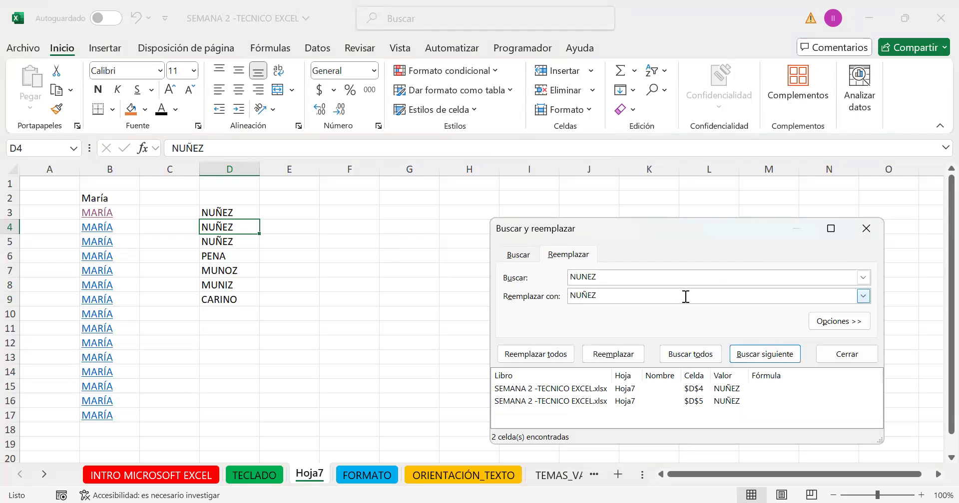
type("Ñ")
key("BackSpace")
key("BackSpace")
key("BackSpace")
key("BackSpace")
key("BackSpace")
type("UÑ")
key("BackSpace")
key("BackSpace")
key("BackSpace")
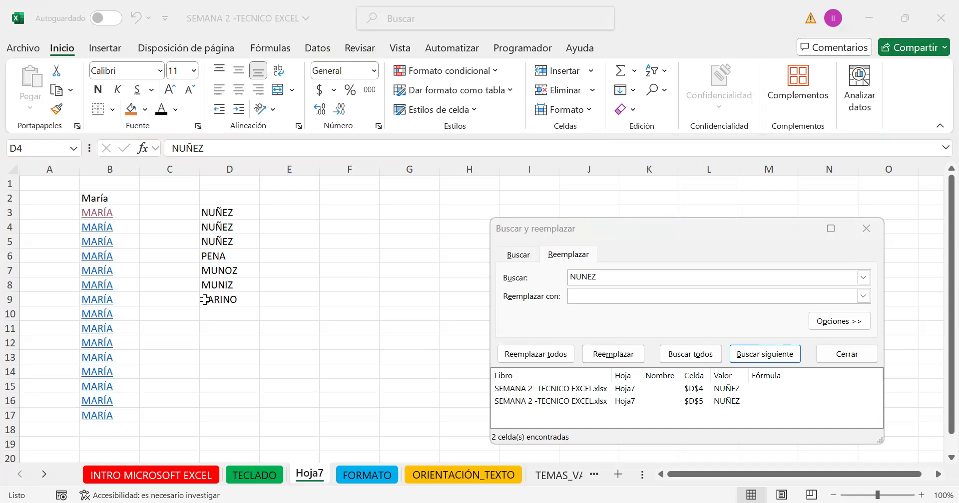
Remove the hyperlinks from the first names in B2:B17.
left_click(258, 327)
left_click_drag(124, 201, 113, 414)
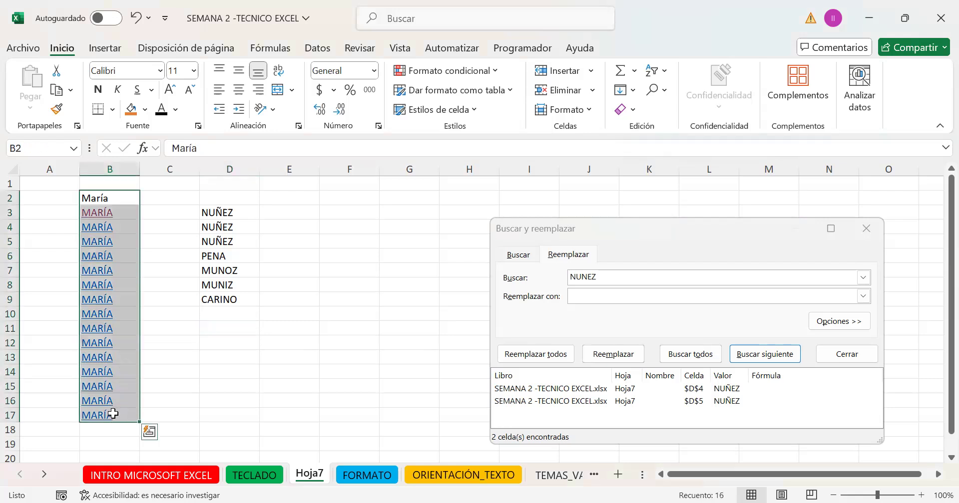
right_click(113, 414)
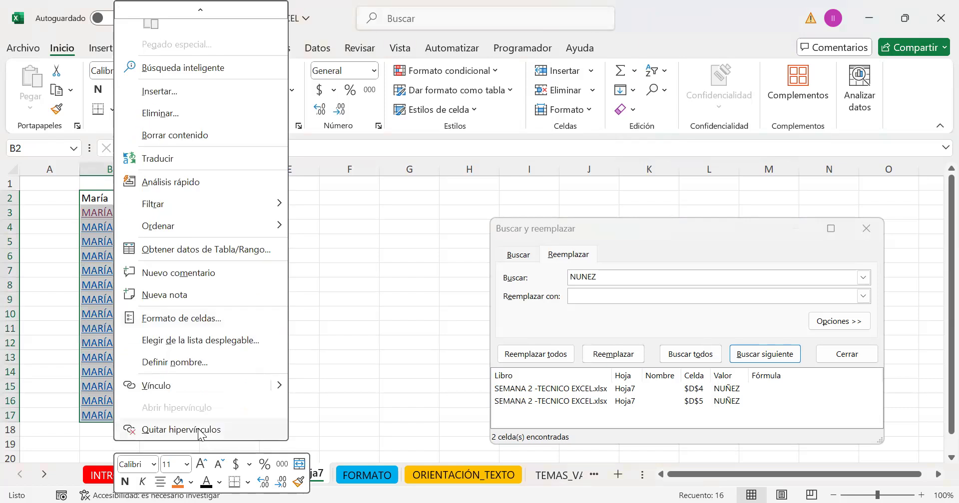
left_click(200, 431)
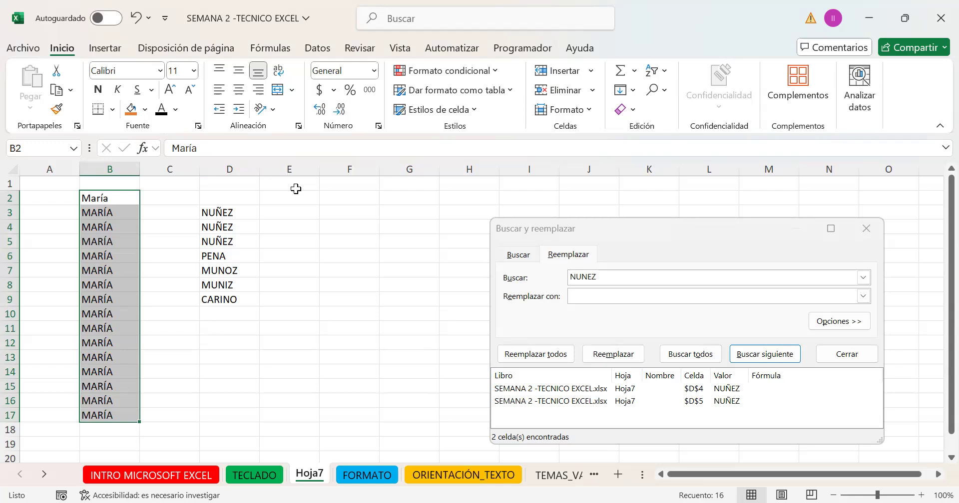
Set the replacement text to the sample surname misspelled with an initial Ñ and close the Replace dialog.
left_click(595, 297)
type("ÑUNEZ")
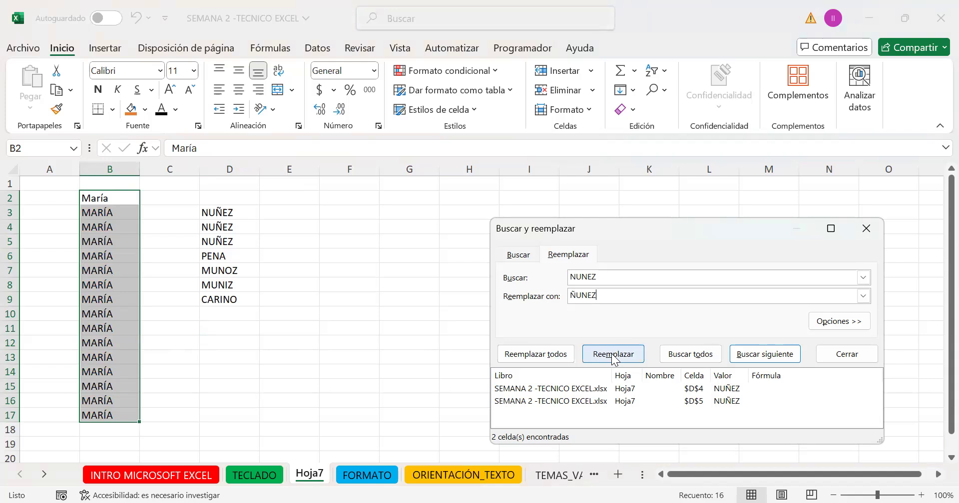
left_click(866, 228)
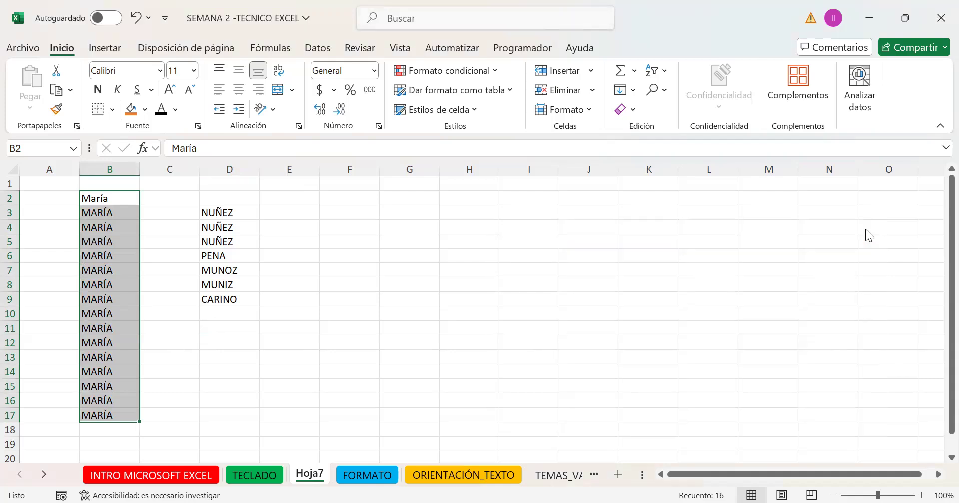
Reopen the Replace dialog, search for all occurrences of the surname spelled with plain N, and dismiss the message.
left_click(571, 24)
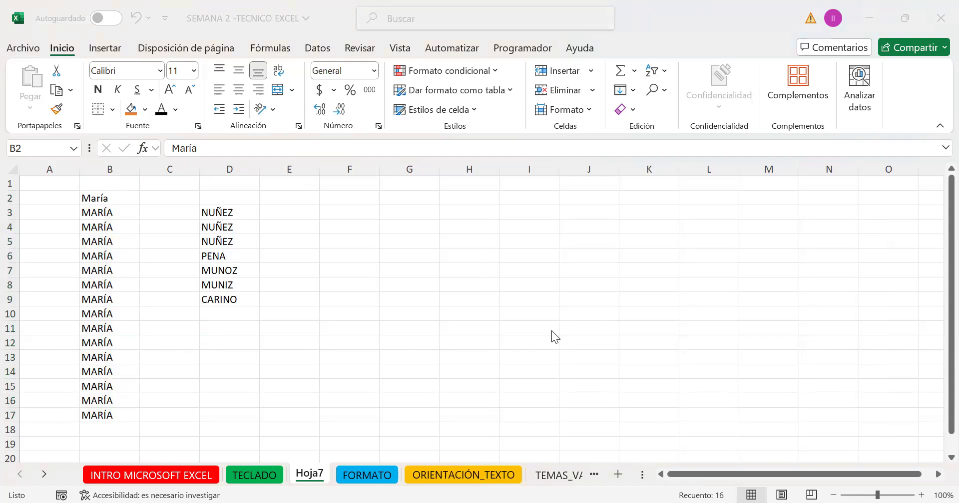
left_click(666, 90)
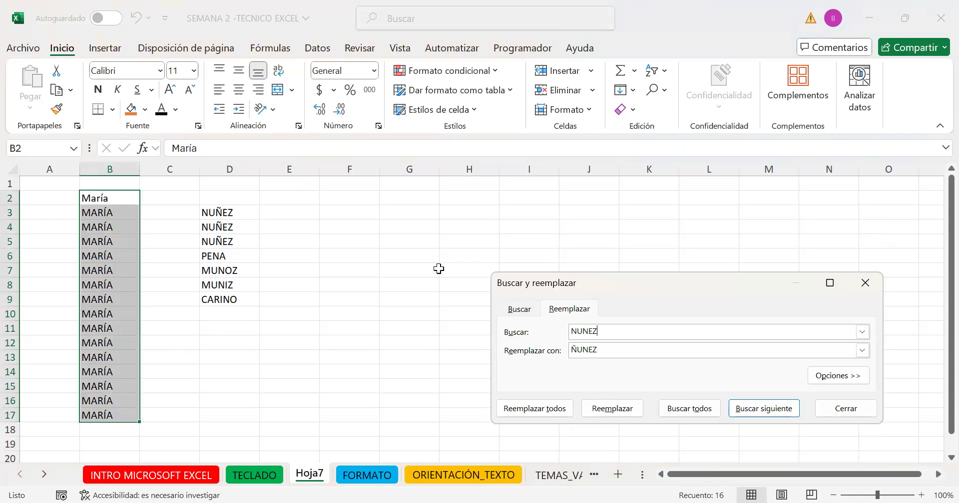
left_click(690, 415)
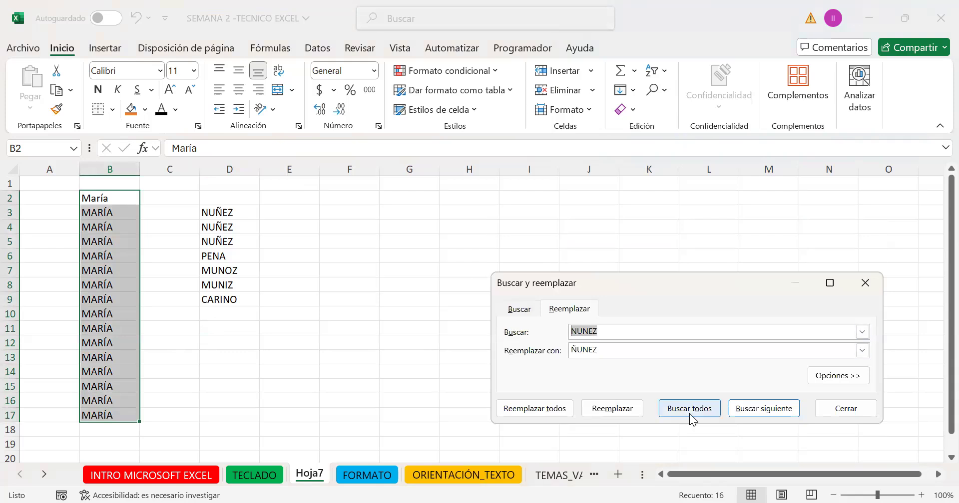
left_click(690, 414)
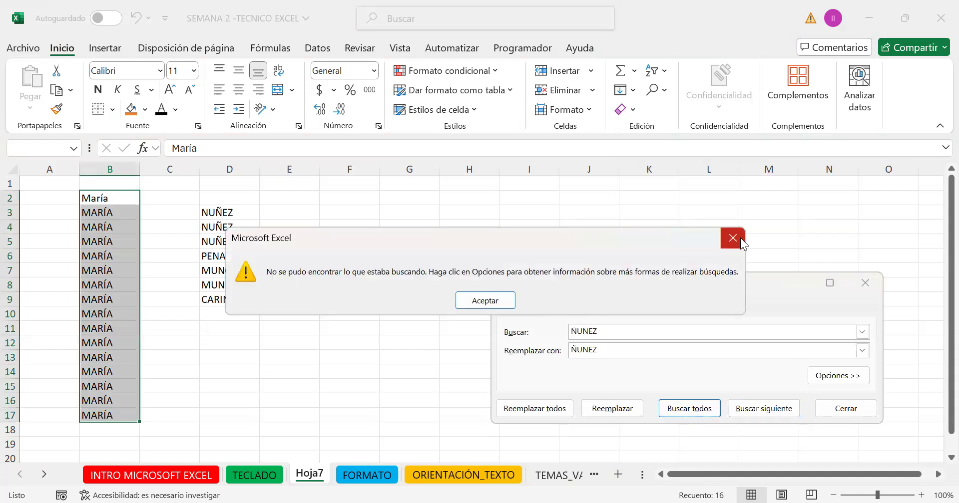
left_click(732, 240)
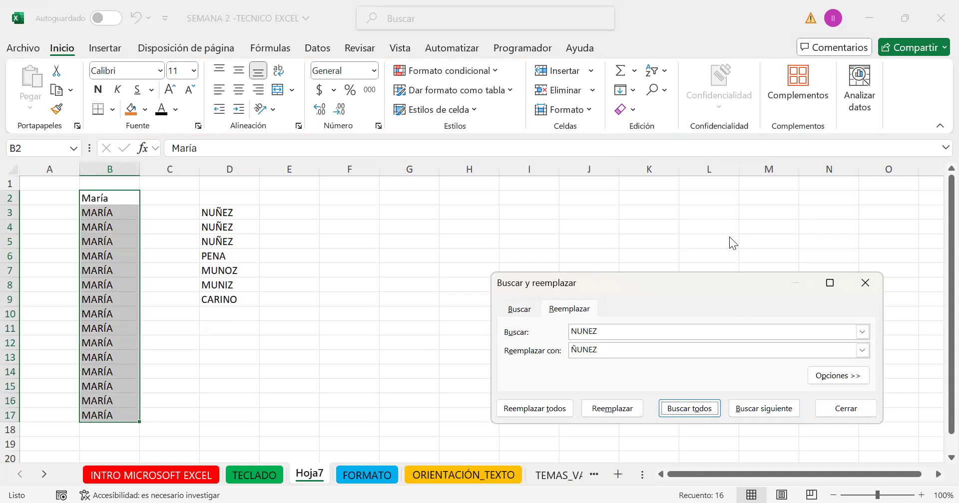
Move the Ñ-initial surname into the search text, set the plain-N spelling as replacement, and find all occurrences.
left_click(578, 350)
key("ctrl+a")
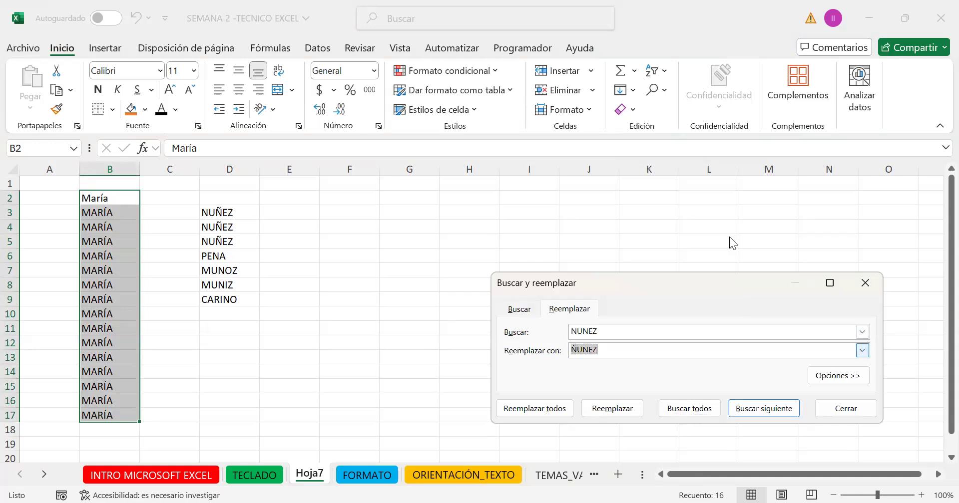
key("ctrl+x")
key("shift+Tab")
key("ctrl+v")
key("Tab")
type("NUNEZ")
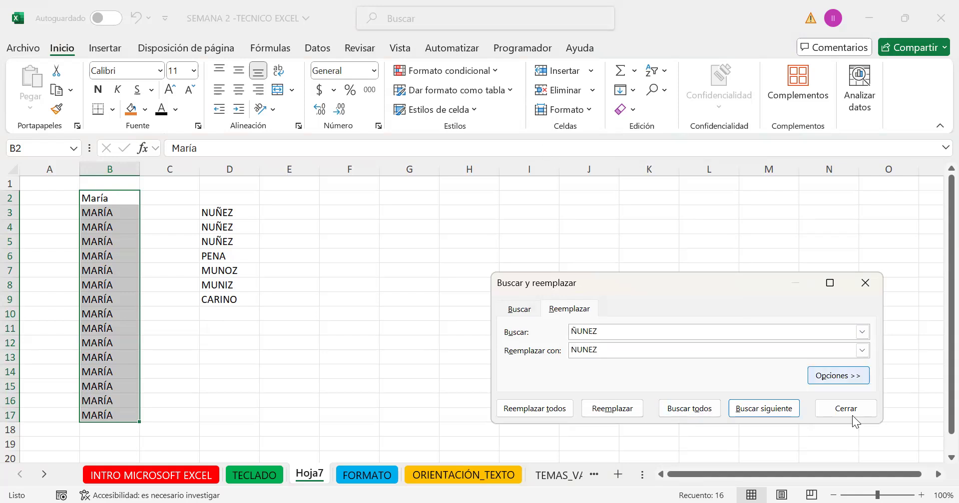
left_click(690, 402)
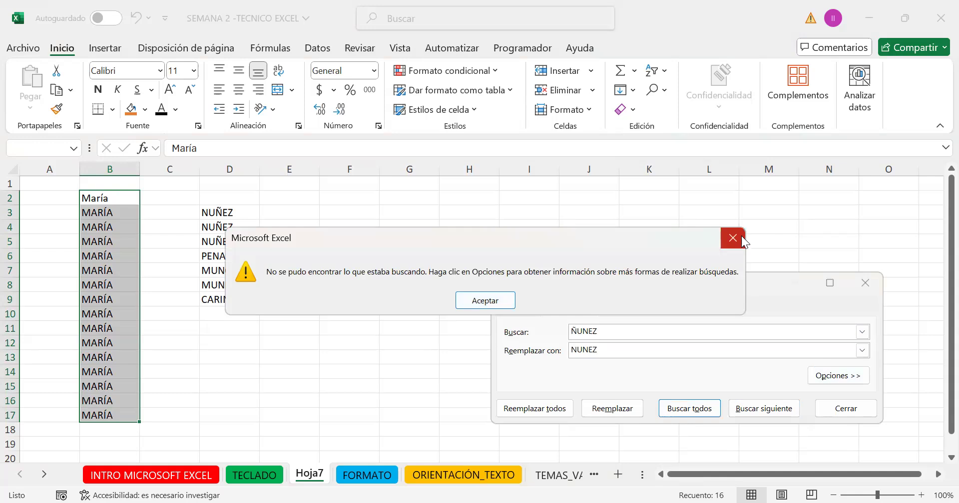
Dismiss the message, repeat the search for all occurrences of the Ñ-initial surname from cell D3, and close the Replace dialog.
key("Return")
left_click(228, 218)
left_click(690, 409)
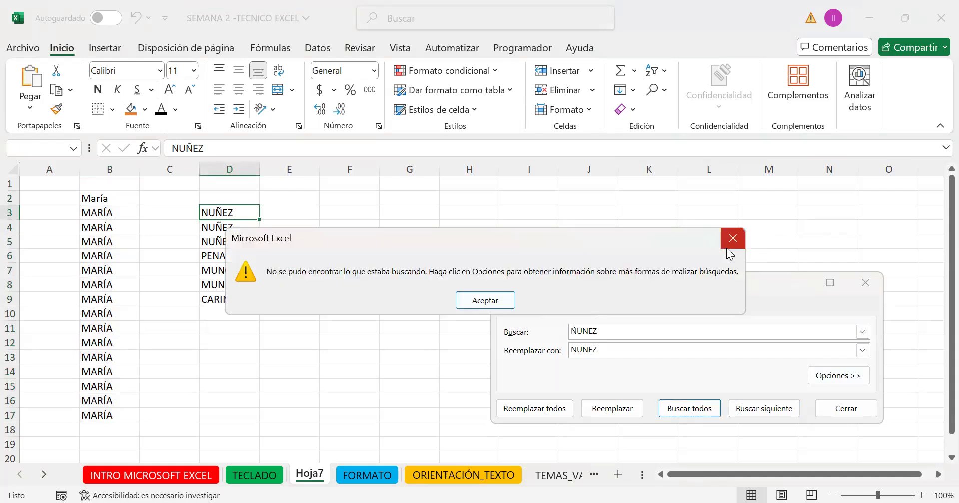
left_click(726, 247)
left_click(504, 301)
left_click(828, 407)
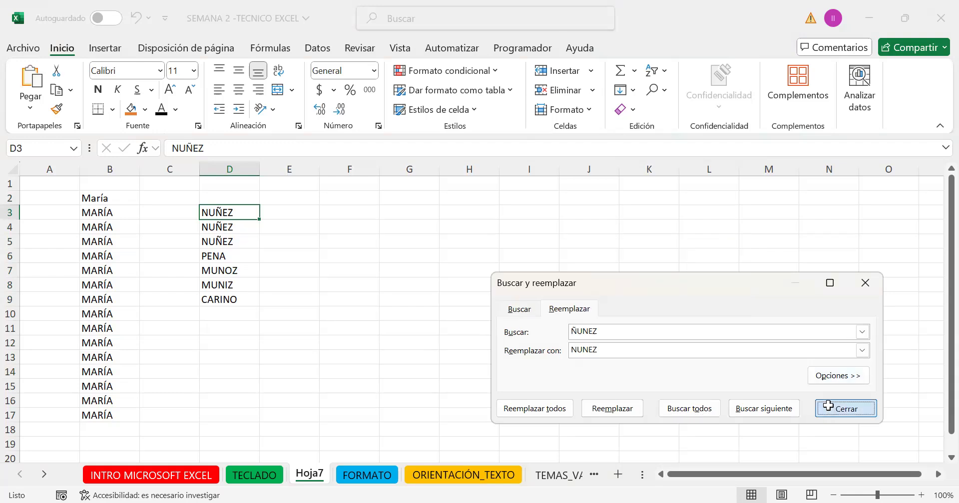
Reopen the Replace dialog, clear the replacement text, and search again for all occurrences of the Ñ-initial surname from D3.
right_click(318, 225)
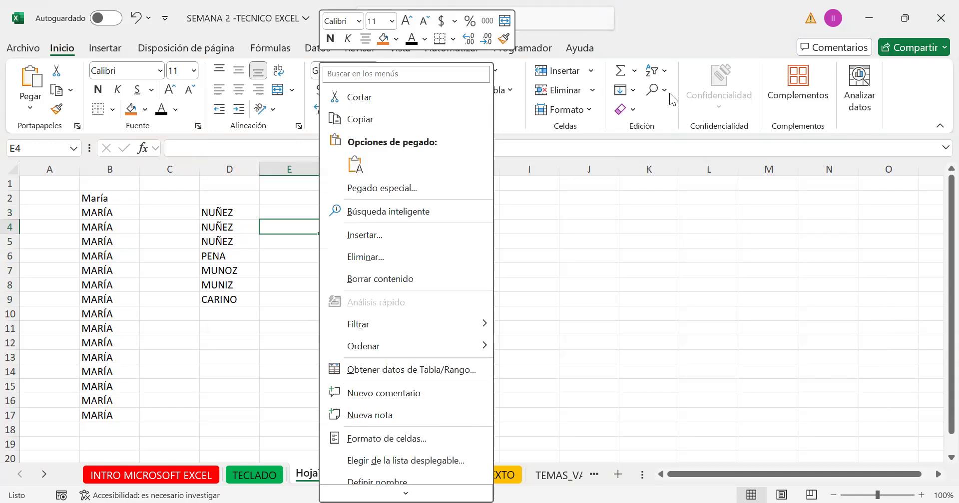
right_click(669, 94)
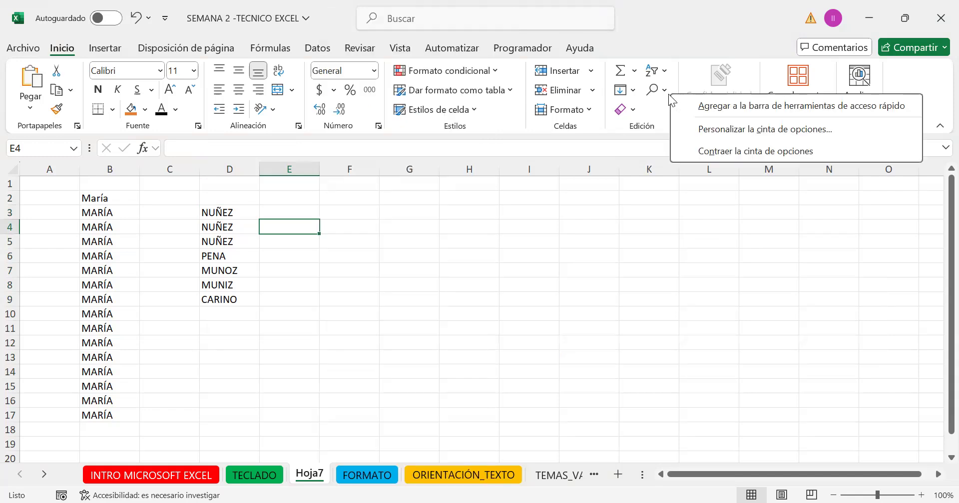
left_click(682, 132)
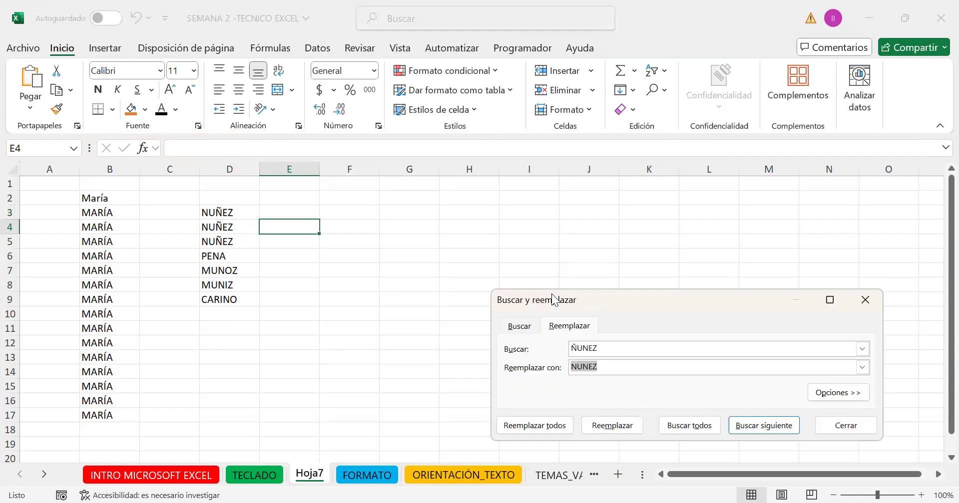
key("BackSpace")
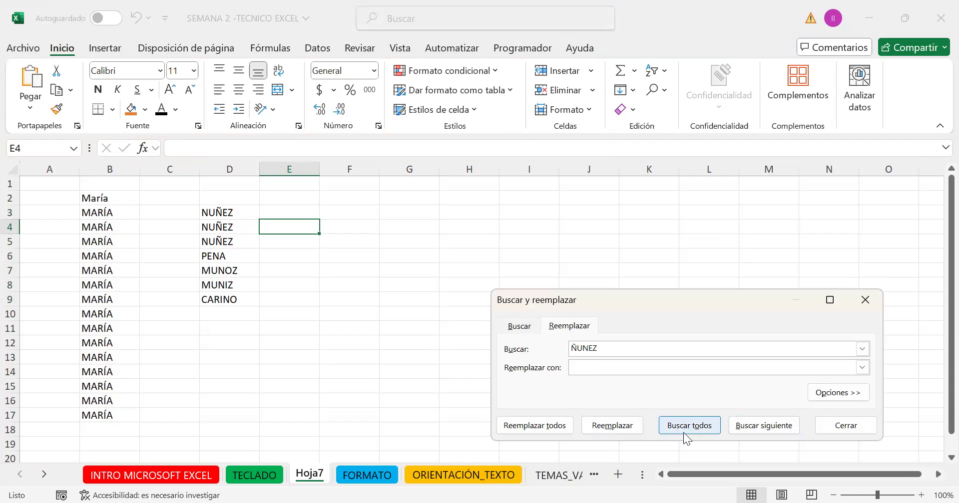
left_click(685, 433)
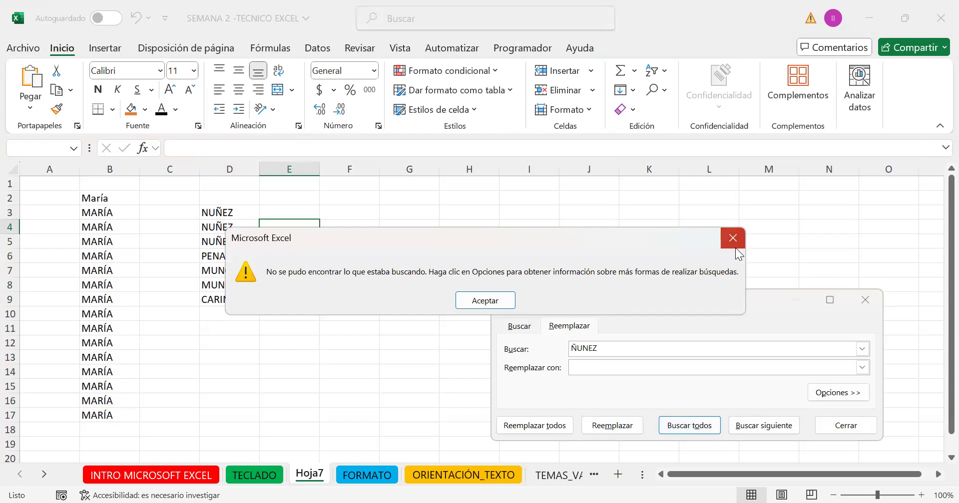
key("Return")
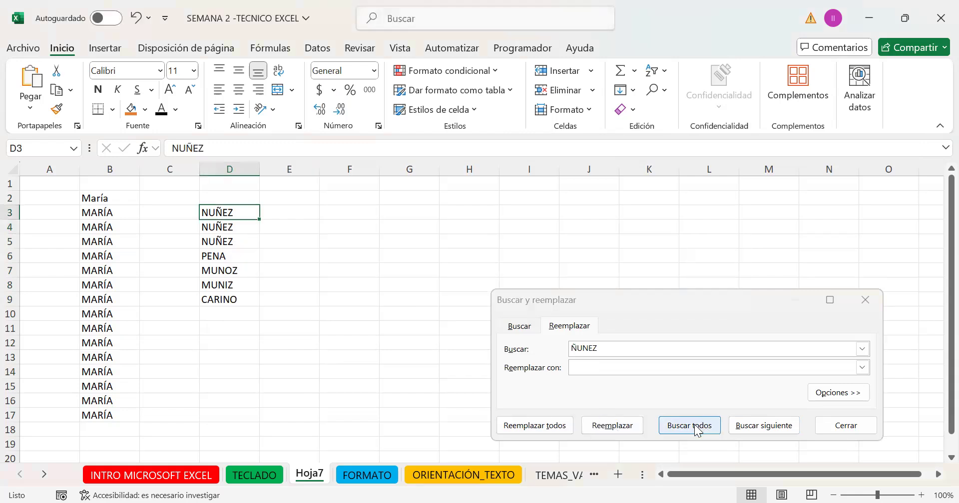
left_click(534, 304)
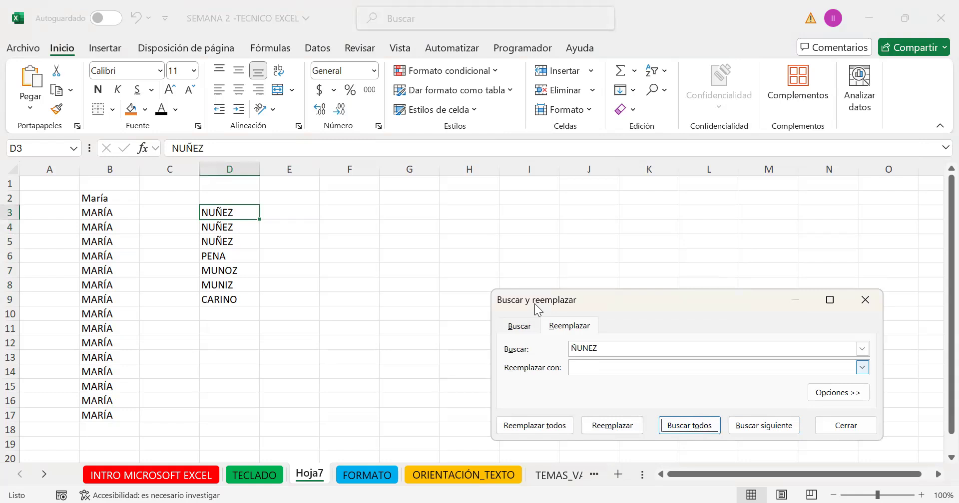
Correct the search text to start with N and have Ñ as its third letter, and find all occurrences.
left_click_drag(571, 349, 578, 349)
key("BackSpace")
type("N")
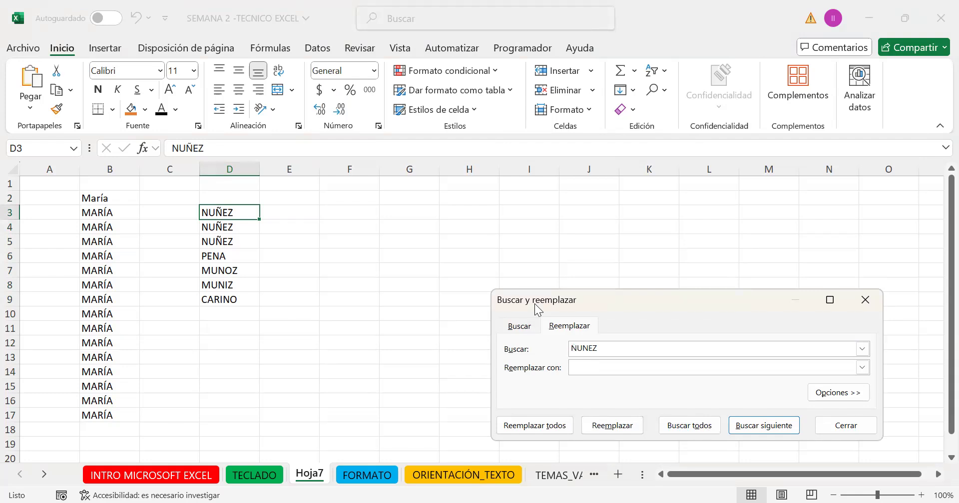
key("BackSpace")
type("Ñ")
left_click(687, 425)
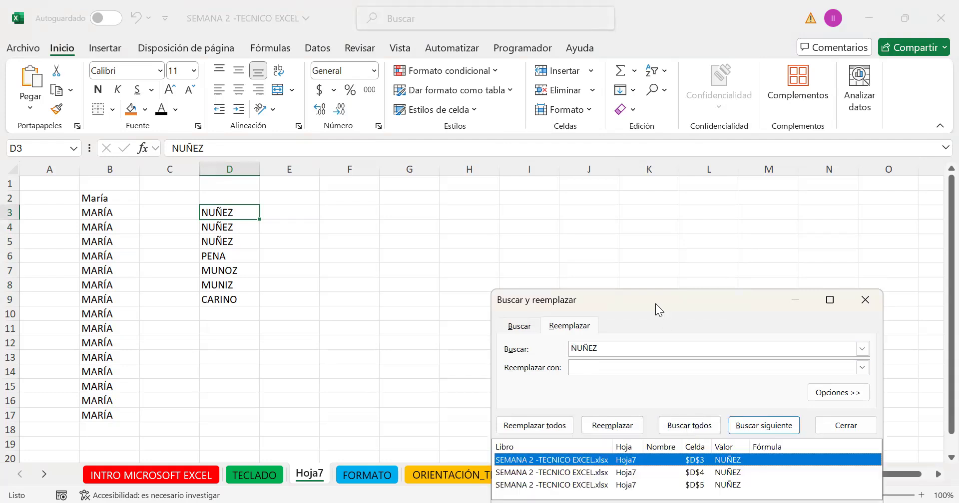
Replace the Ñ surname with its plain-N spelling in D3 and in all remaining matches, and close the Replace dialog.
left_click(540, 151)
type("NUNEZ")
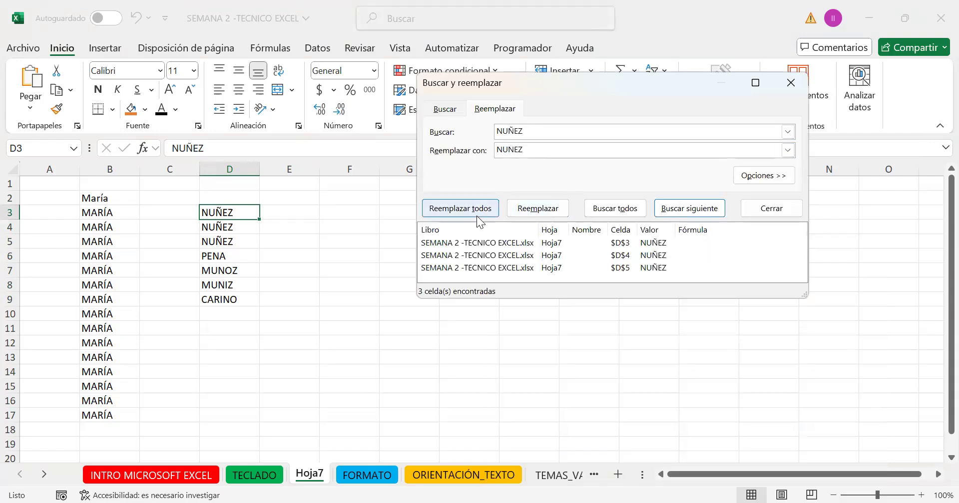
left_click(528, 208)
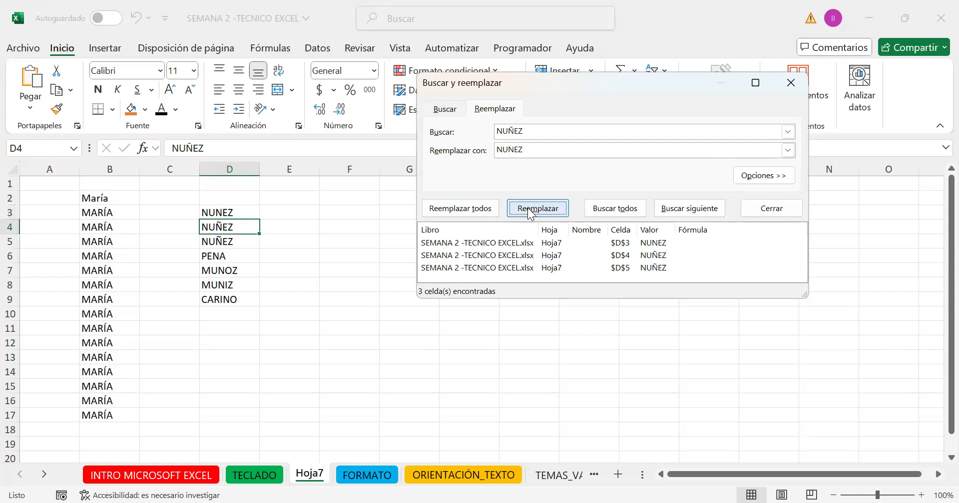
left_click(469, 212)
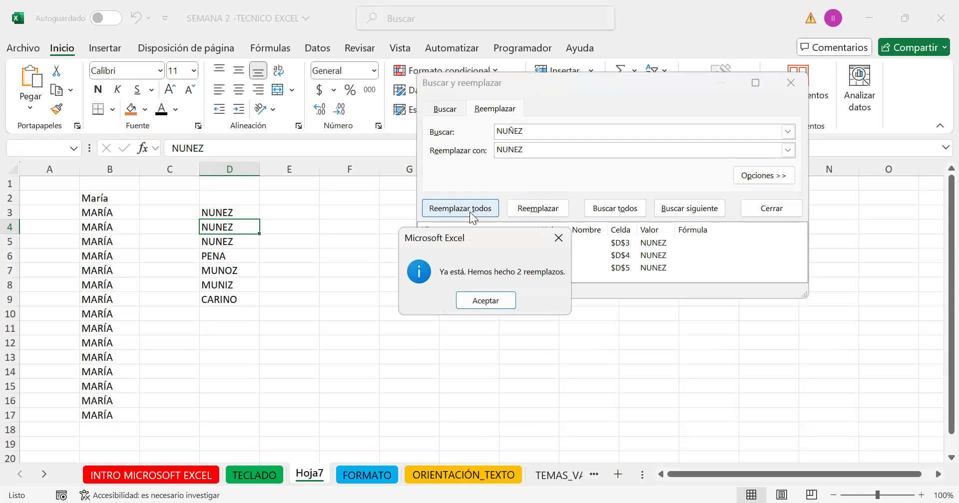
left_click(558, 238)
left_click(793, 87)
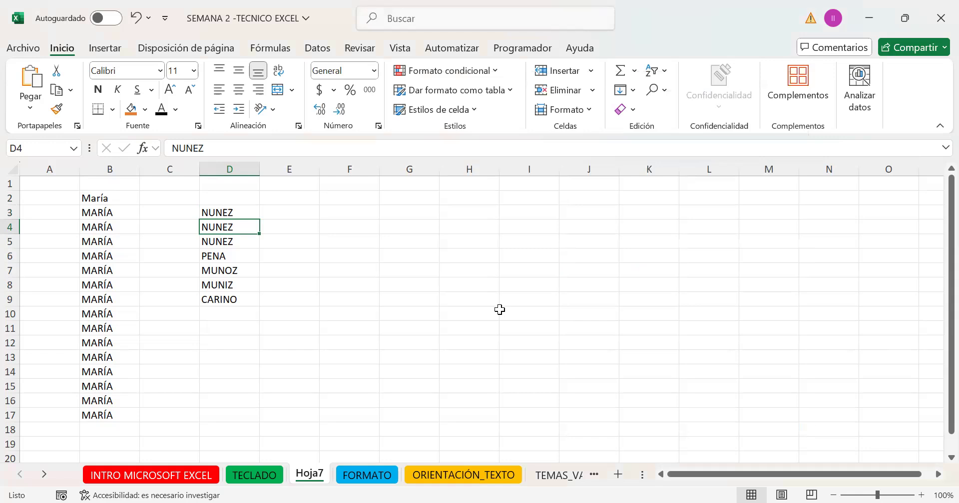